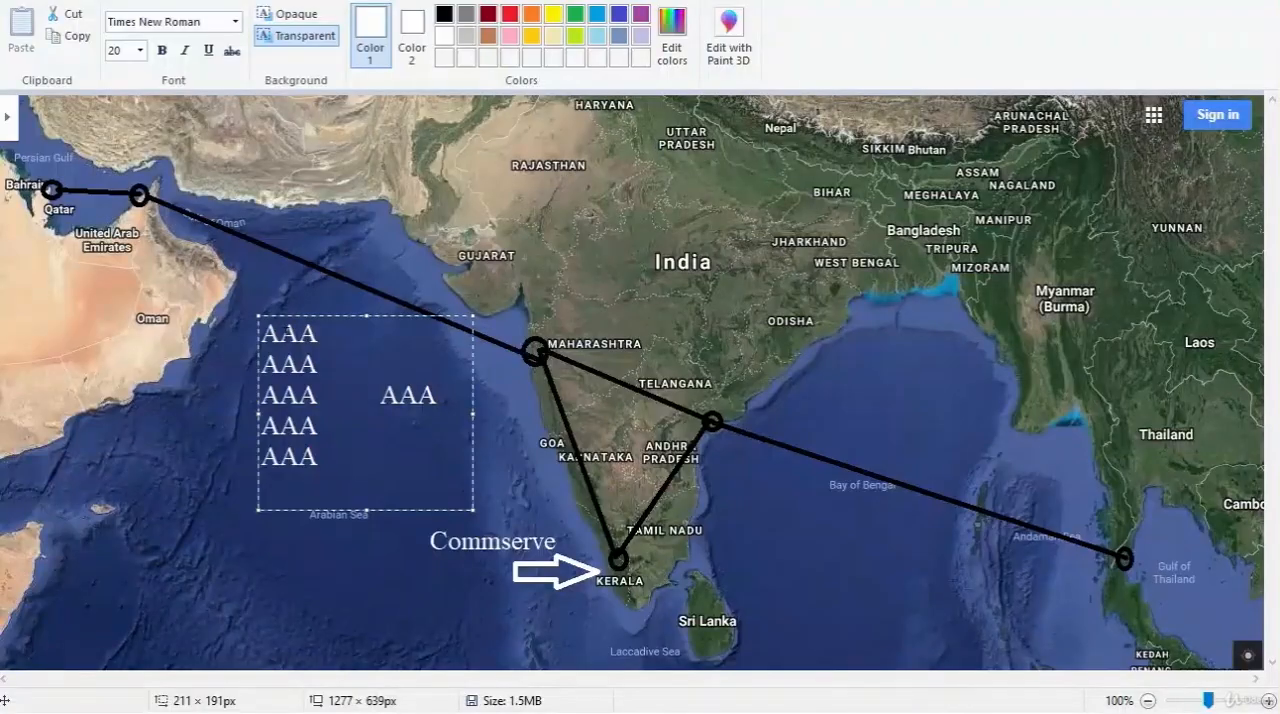
Step: Delete the first AAA entry from the column of block labels in the map's text box
{"action": "left_click", "coordinate": [317, 337]}
{"action": "key", "text": "BackSpace"}
{"action": "key", "text": "BackSpace"}
{"action": "key", "text": "BackSpace"}
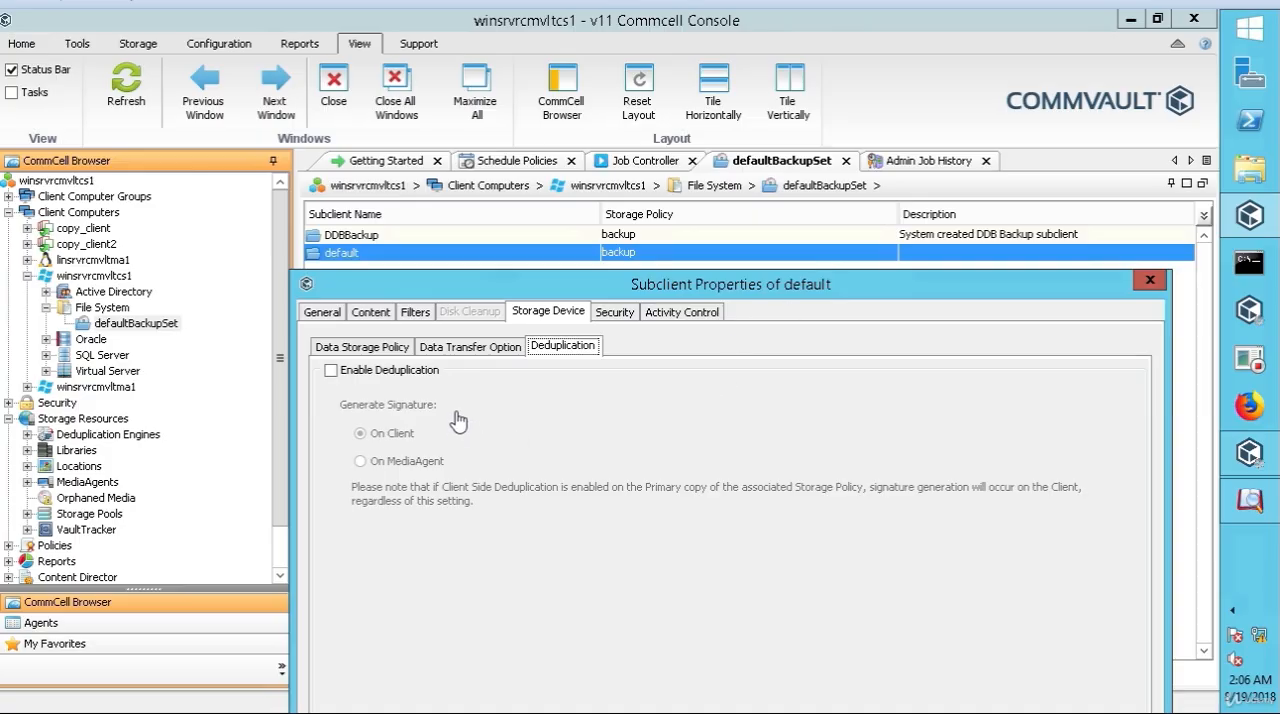
Step: In CommCell Console, enable deduplication for the default subclient, try both signature locations and choose On MediaAgent
{"action": "left_click", "coordinate": [331, 371]}
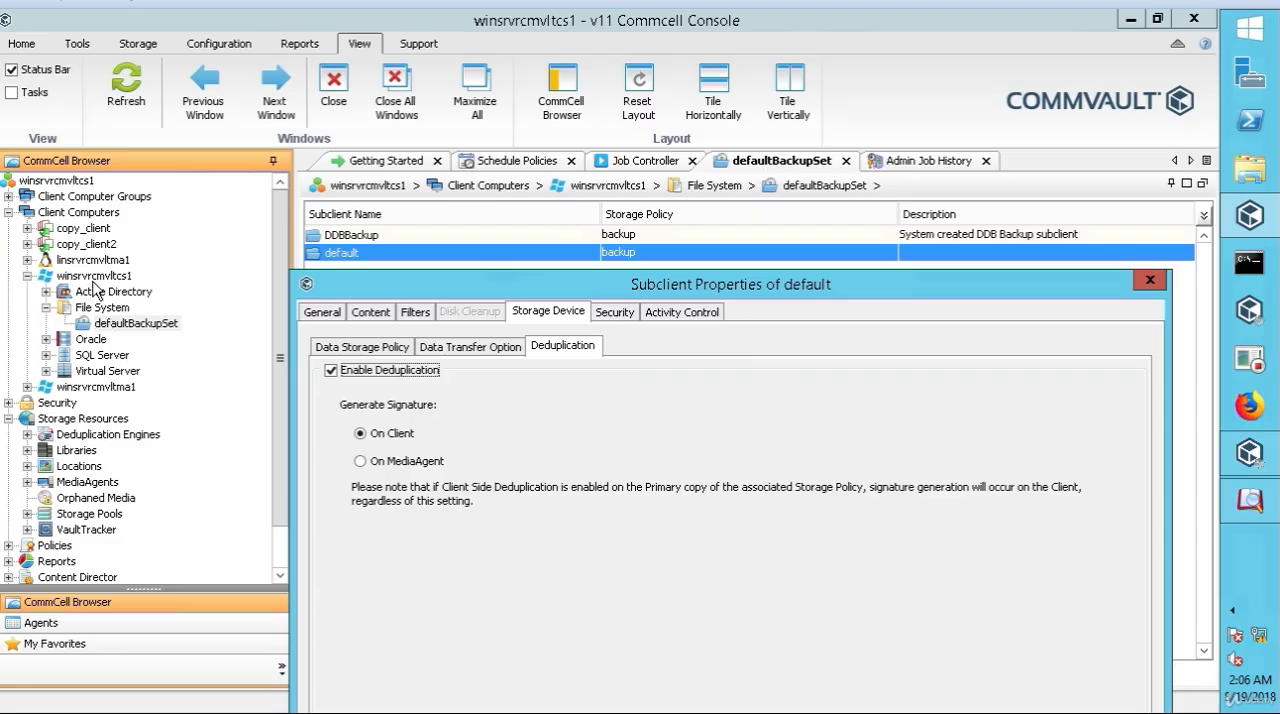
{"action": "left_click", "coordinate": [362, 465]}
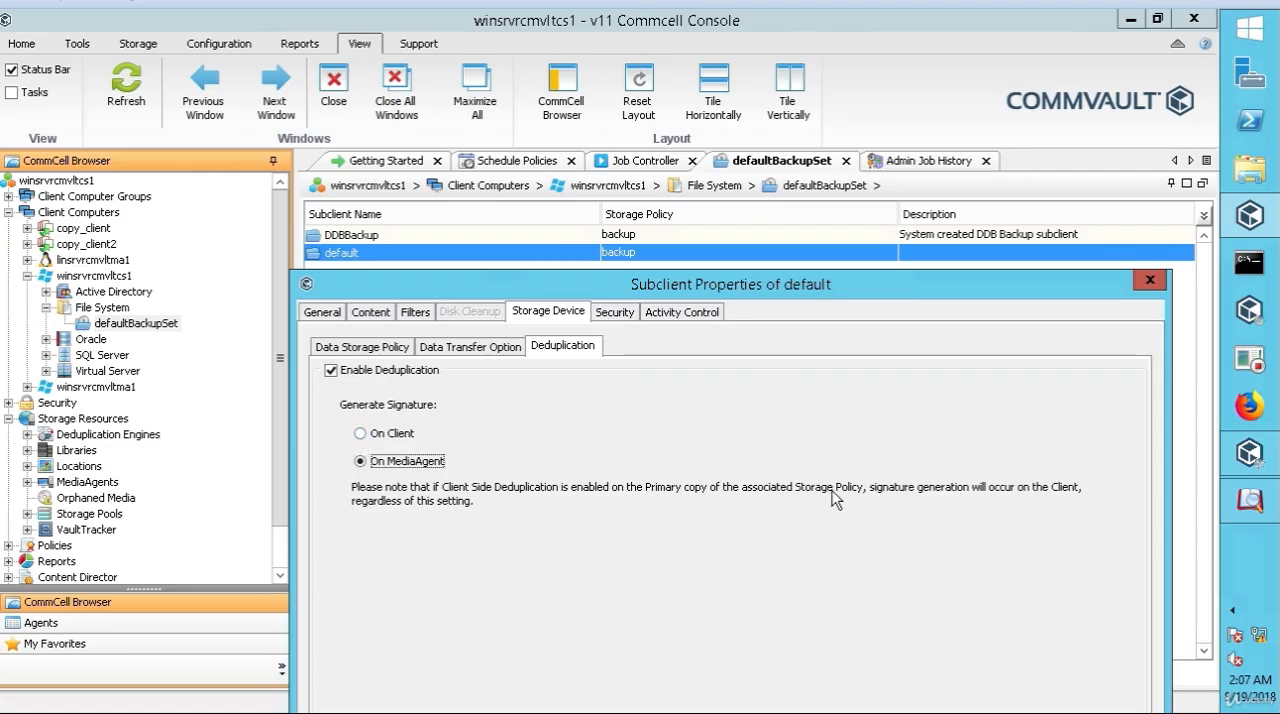
{"action": "left_click", "coordinate": [361, 434]}
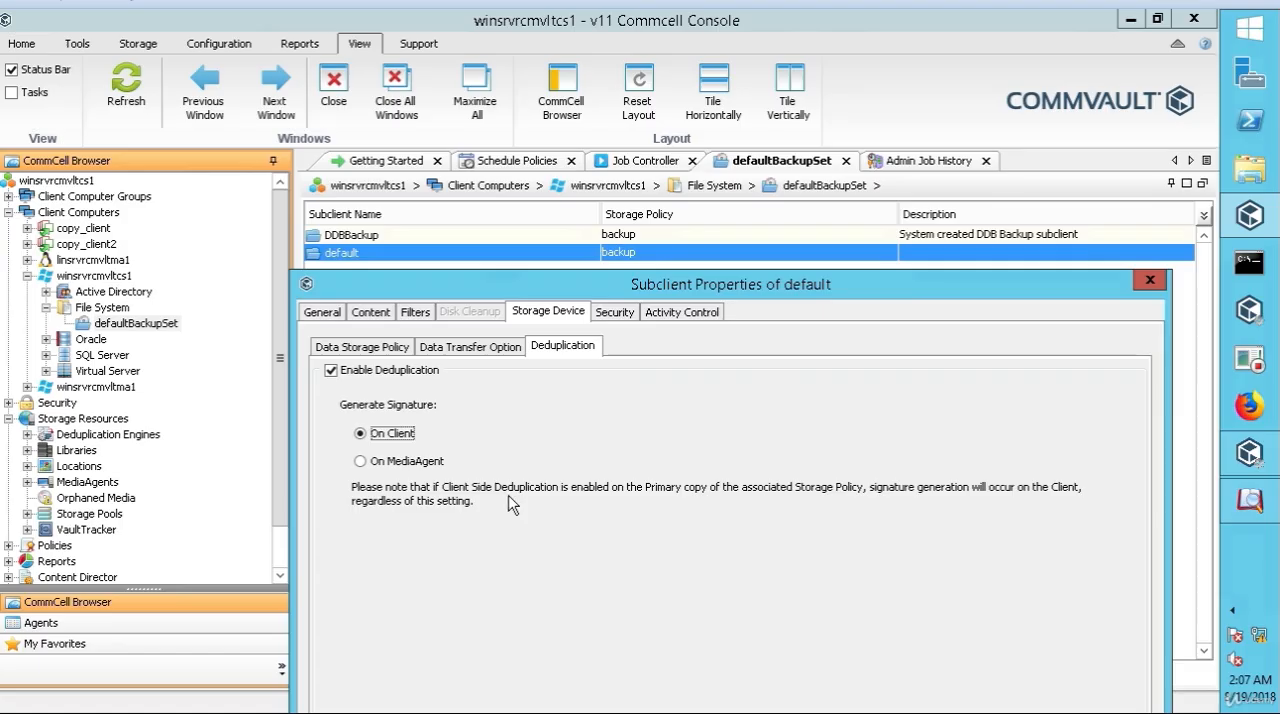
{"action": "left_click", "coordinate": [360, 462]}
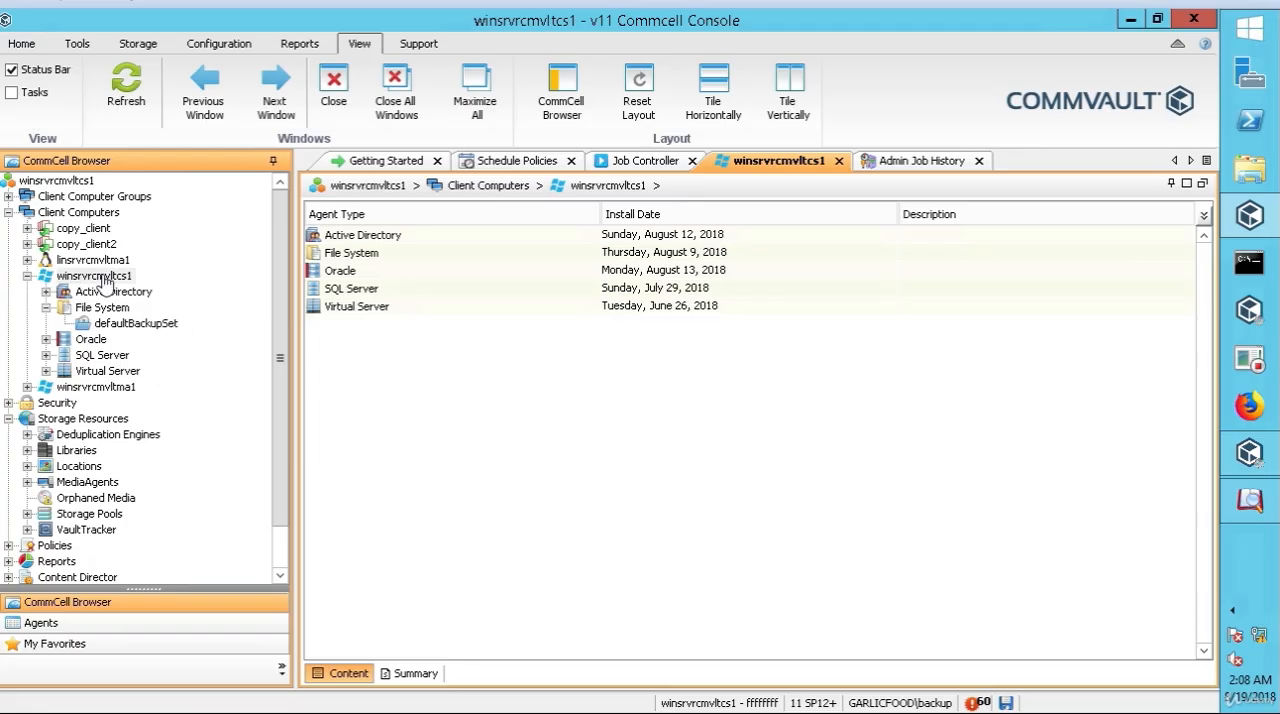
Step: Try the client-side deduplication options and disk cache in winsrvrcmvltcs1's advanced client properties, finishing on Use Storage Policy Settings, and save
{"action": "right_click", "coordinate": [105, 280]}
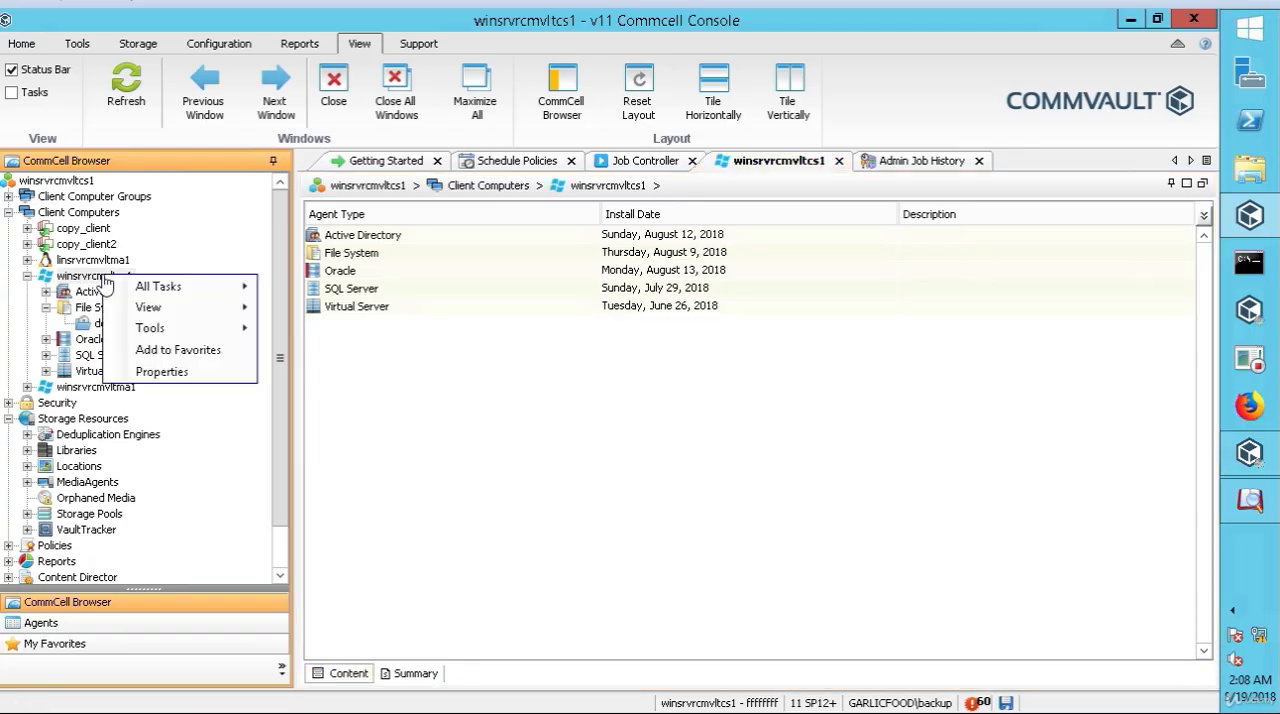
{"action": "left_click", "coordinate": [156, 375]}
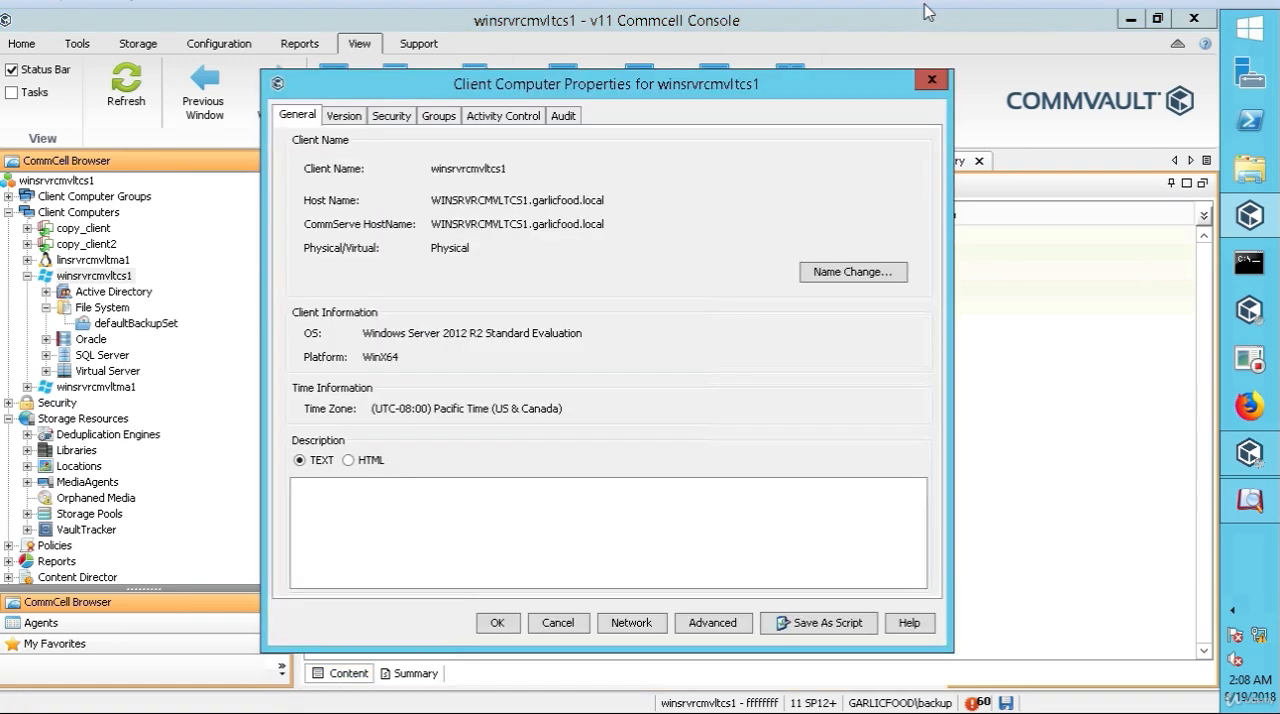
{"action": "left_click", "coordinate": [695, 630]}
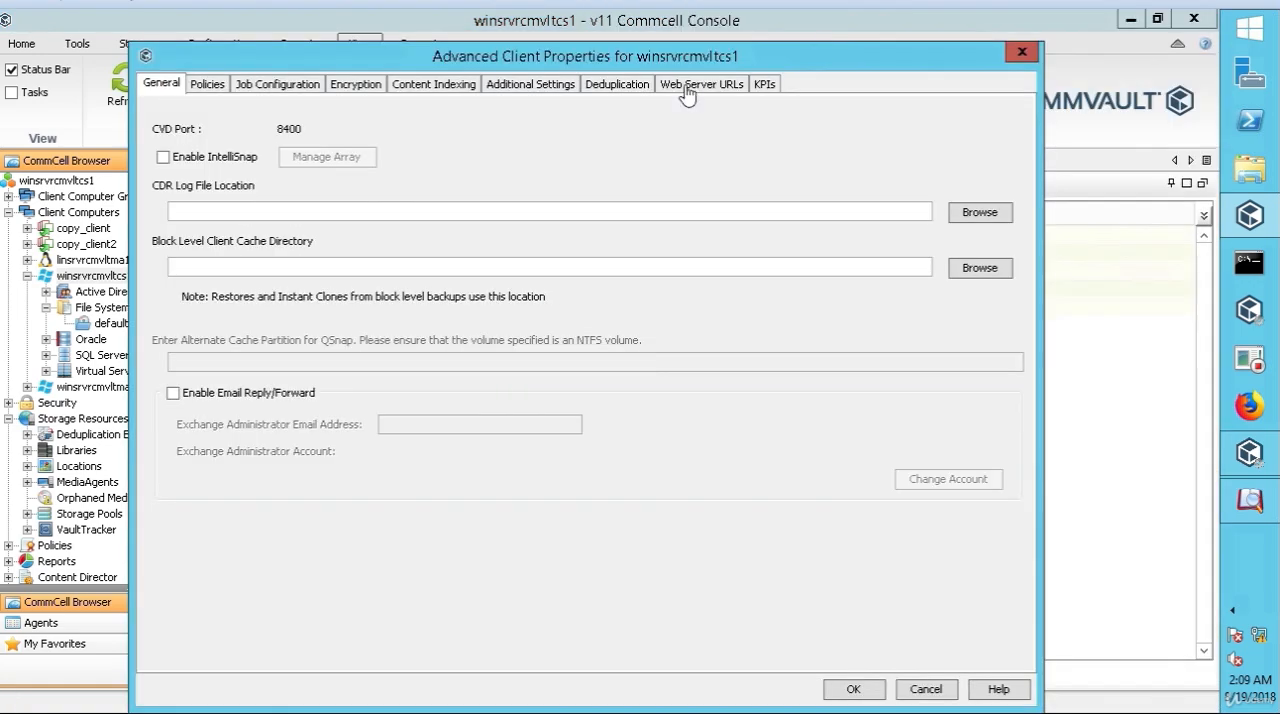
{"action": "left_click", "coordinate": [618, 87]}
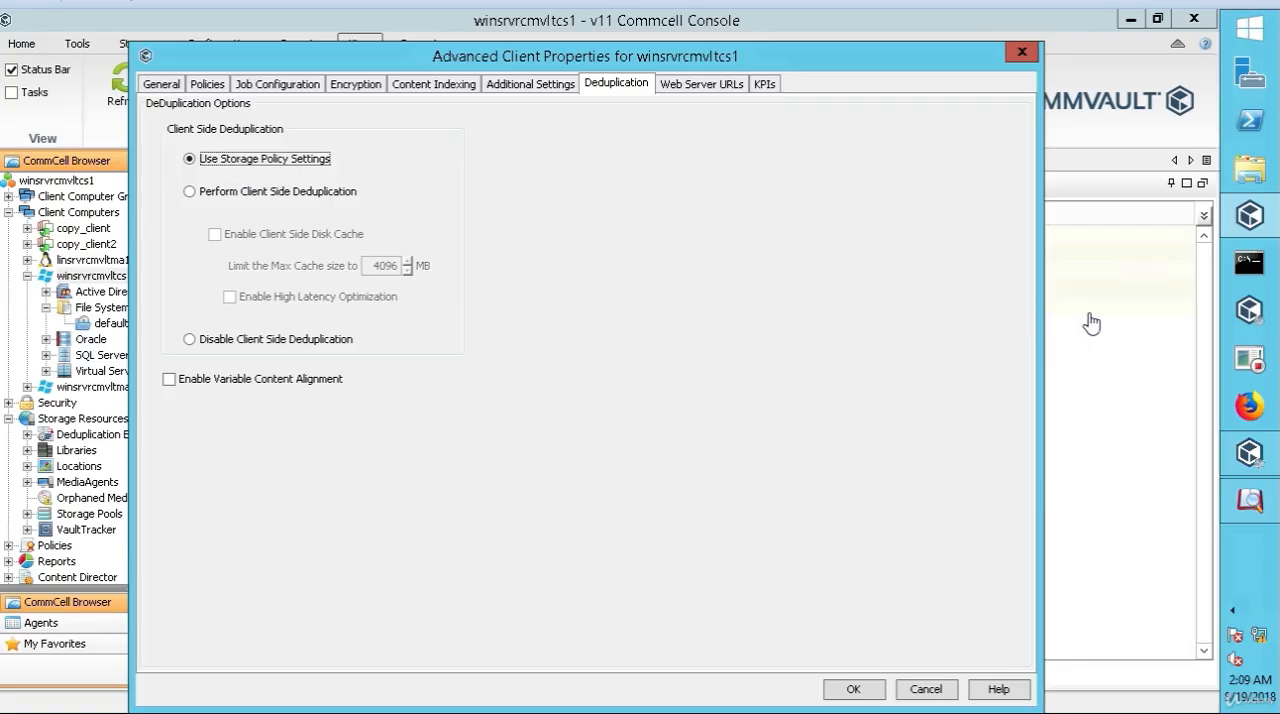
{"action": "left_click", "coordinate": [190, 193]}
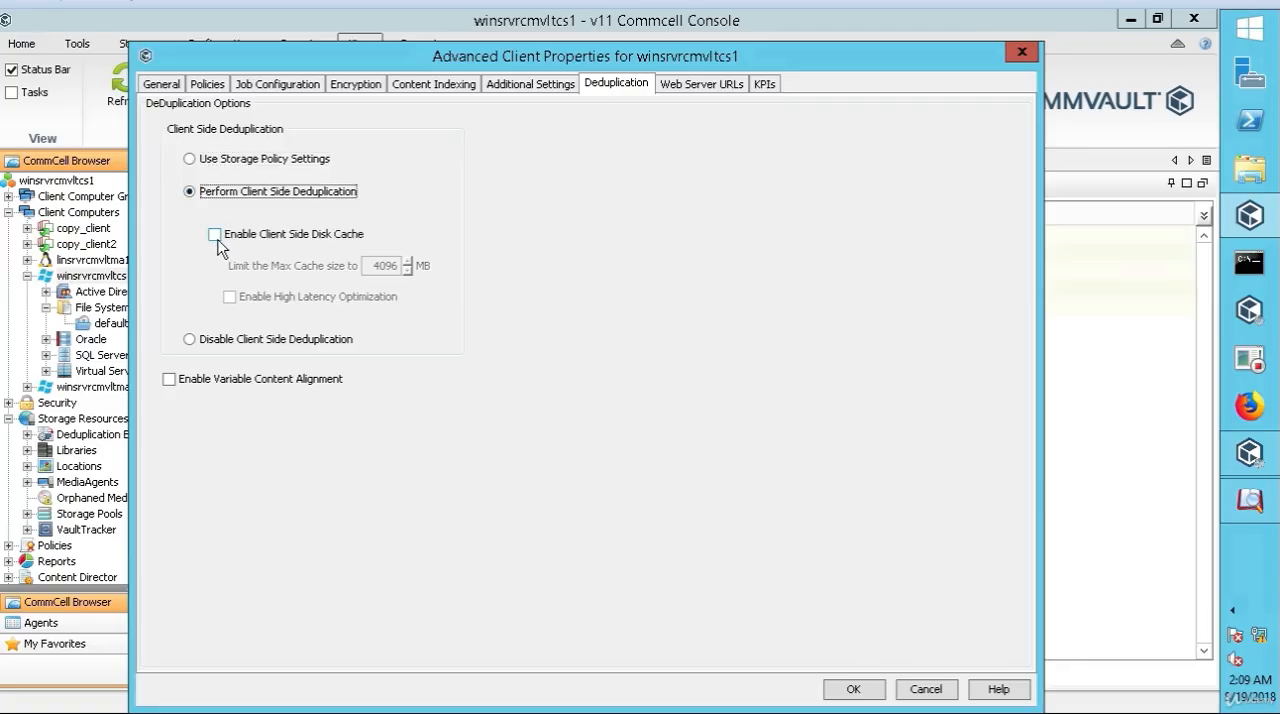
{"action": "left_click", "coordinate": [215, 236]}
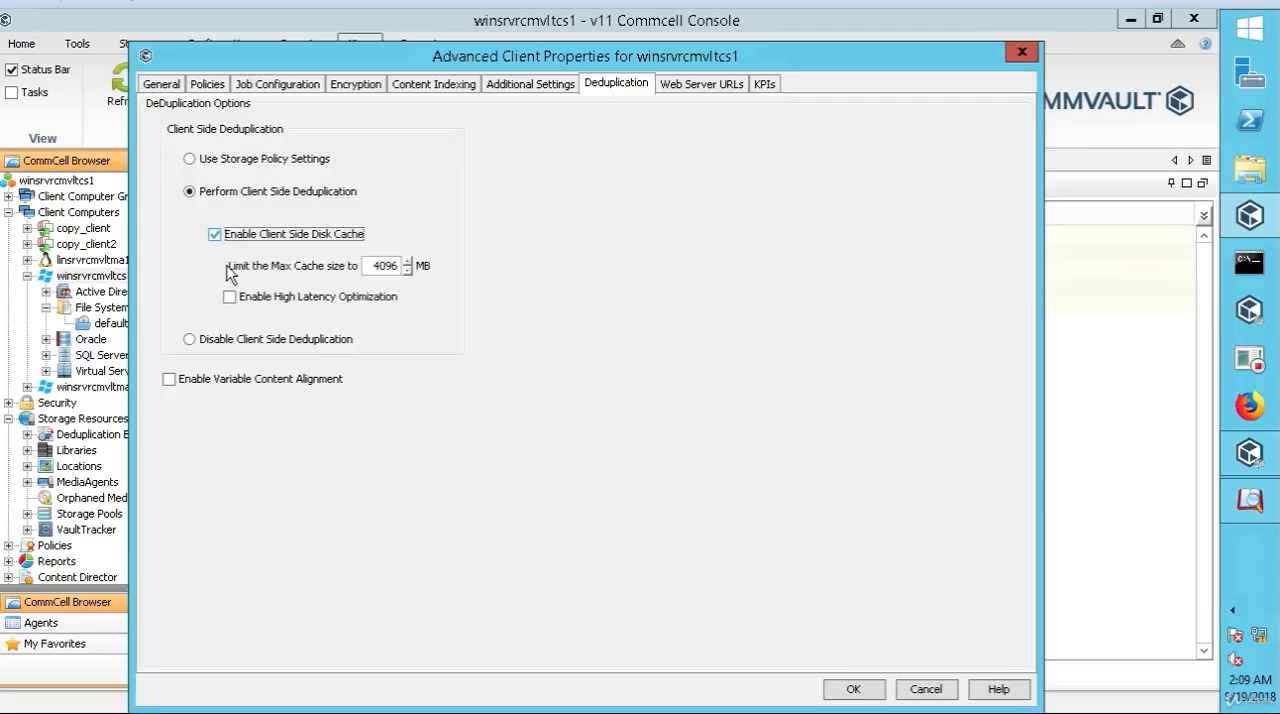
{"action": "left_click", "coordinate": [190, 341]}
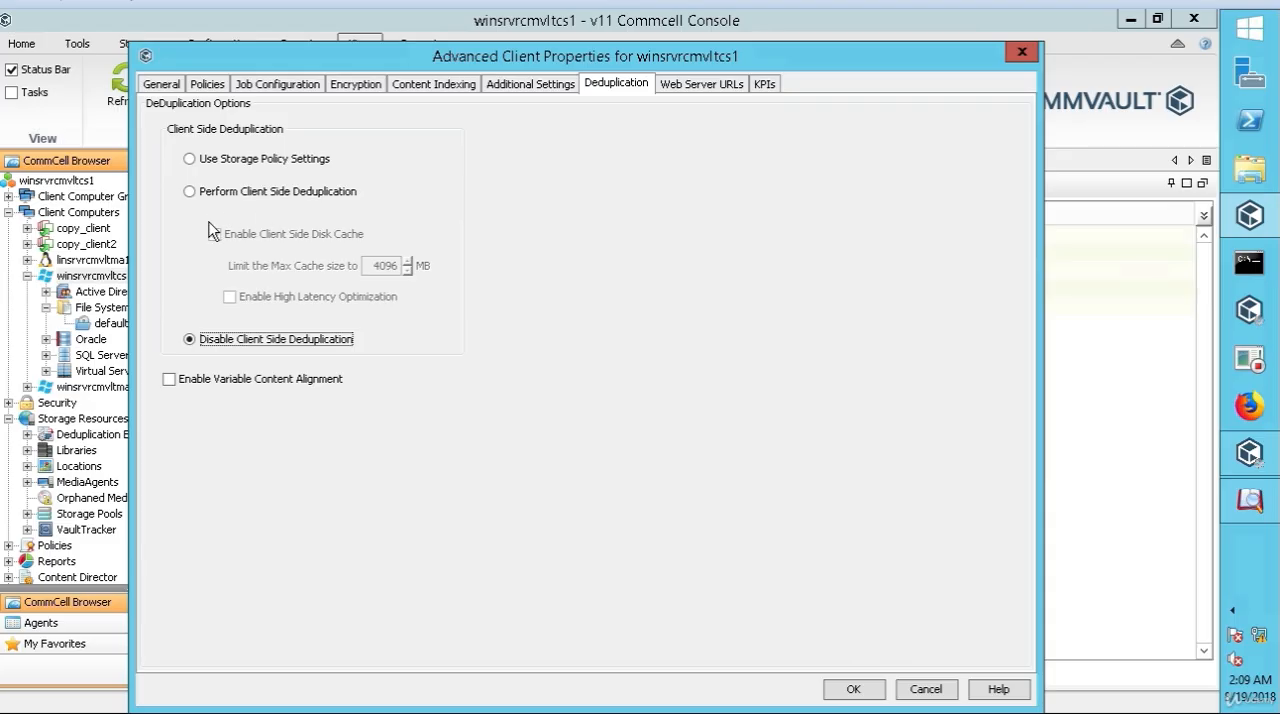
{"action": "left_click", "coordinate": [190, 161]}
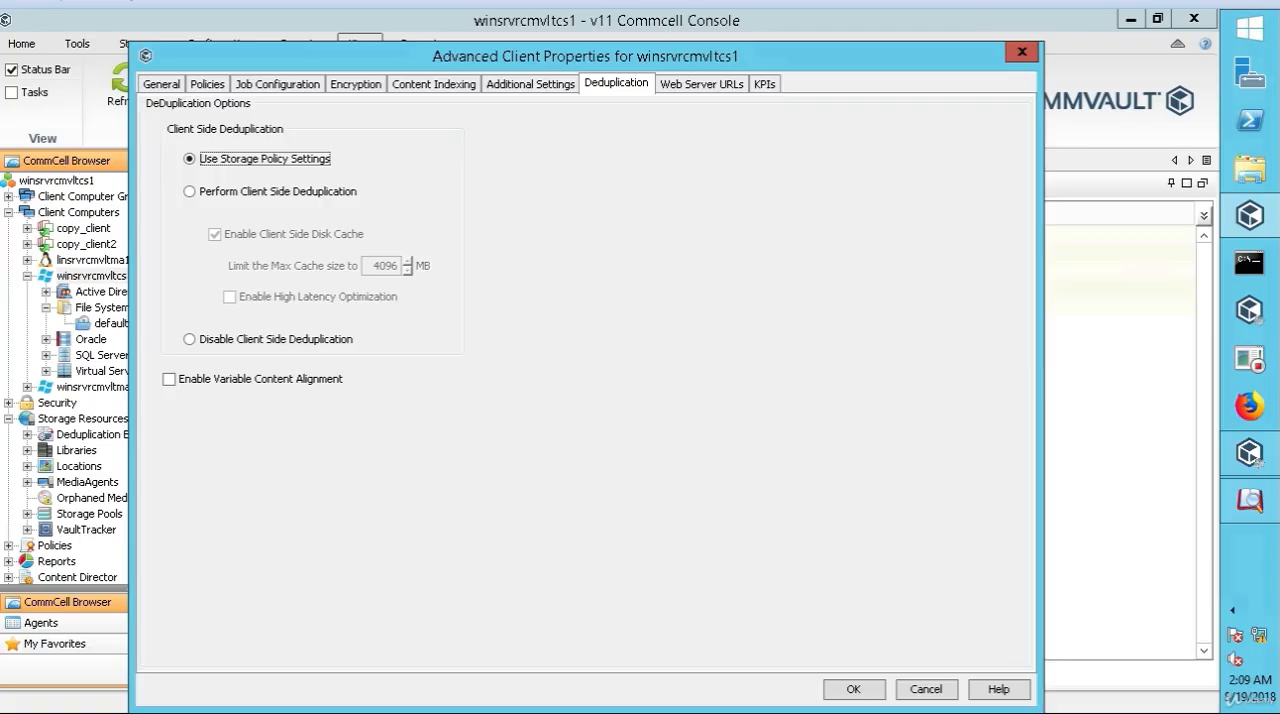
{"action": "left_click", "coordinate": [853, 691]}
{"action": "left_click", "coordinate": [491, 620]}
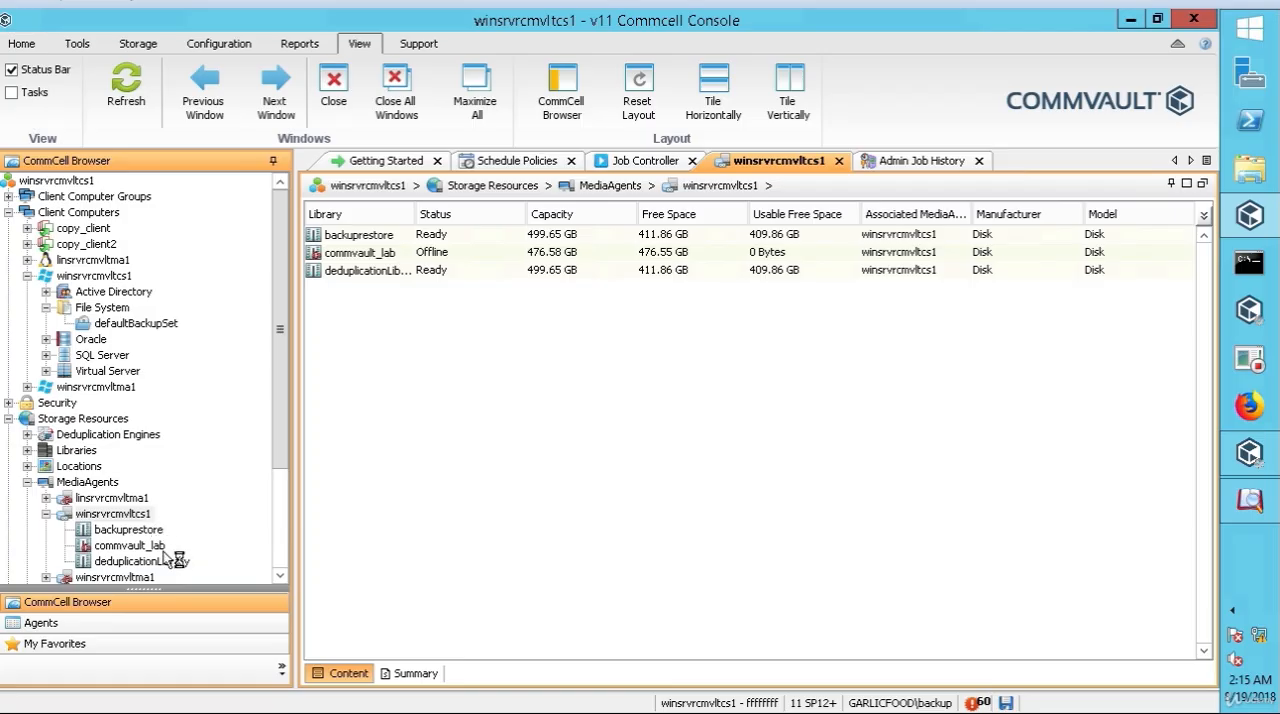
Step: Inspect the deduplication partitions of the winsrvrcmvltcs1 MediaAgent, widening the Storage Policy/Copy column
{"action": "right_click", "coordinate": [145, 517]}
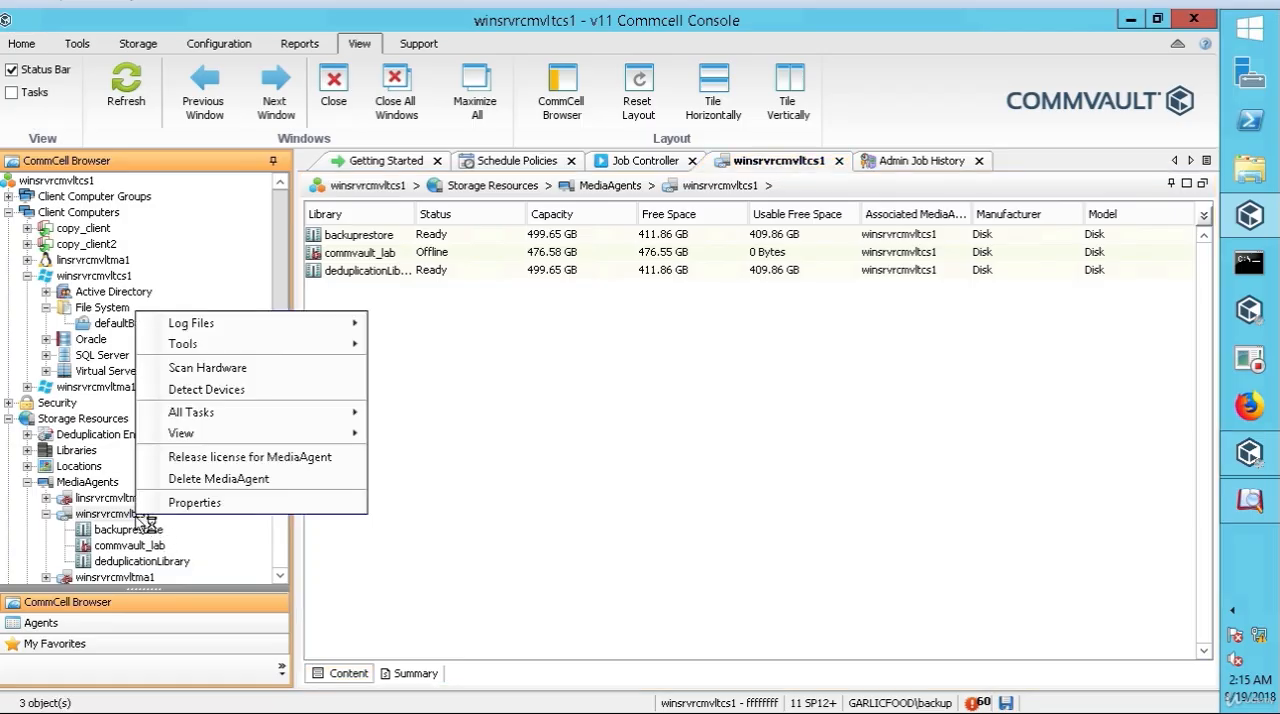
{"action": "left_click", "coordinate": [205, 499]}
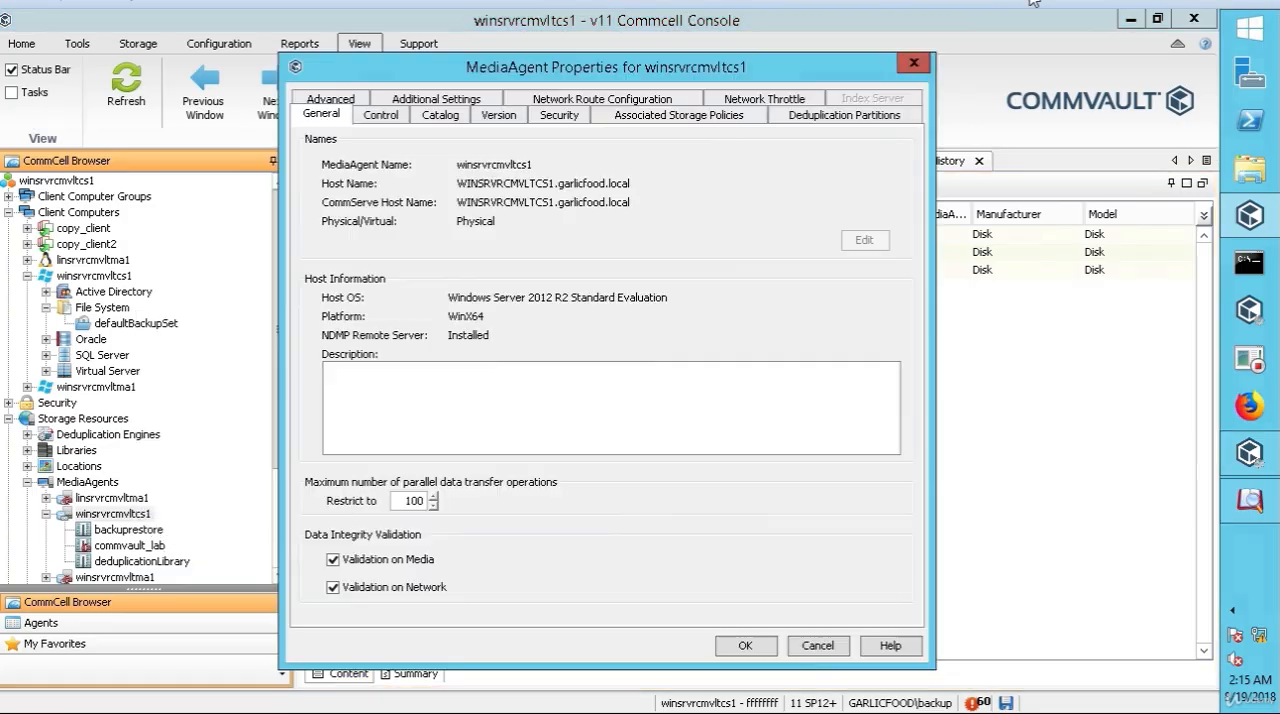
{"action": "left_click", "coordinate": [835, 118]}
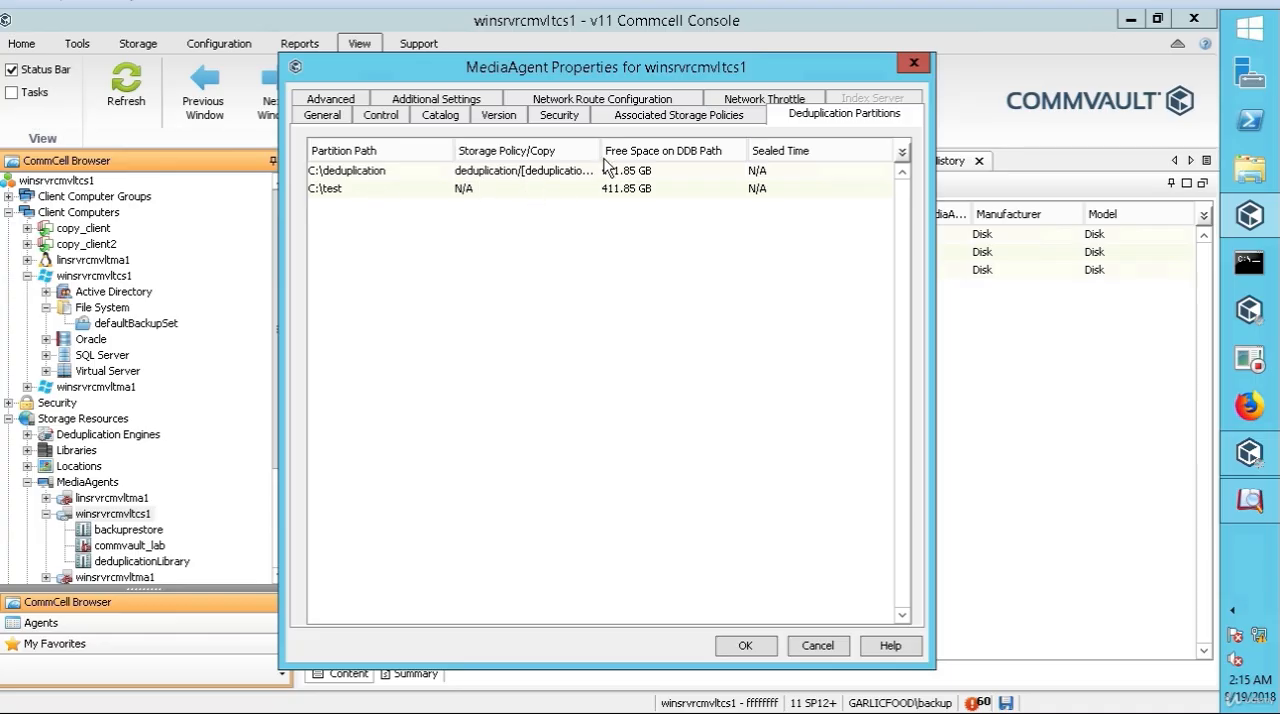
{"action": "left_click_drag", "start_coordinate": [601, 150], "coordinate": [688, 150]}
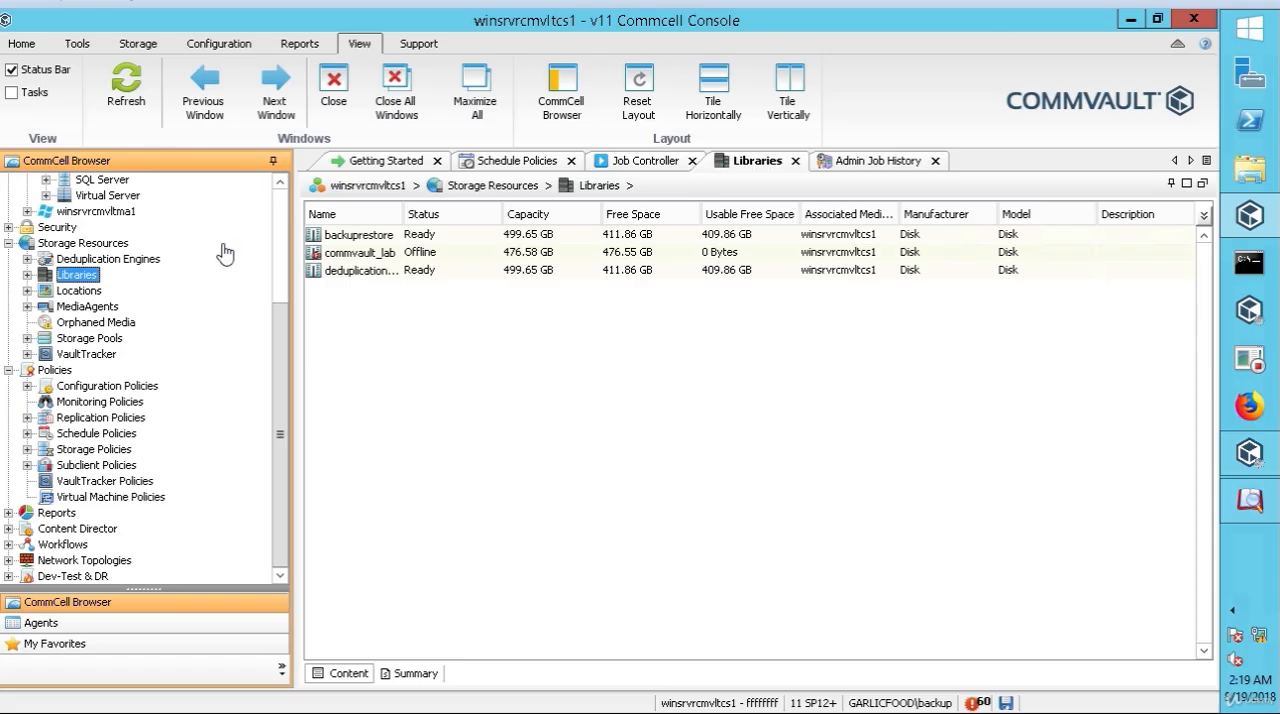
Step: Add a disk library named dedup2 on the winsrvrcmvltcs1 MediaAgent, using C:\dedup as its local path
{"action": "right_click", "coordinate": [91, 284]}
{"action": "mouse_move", "coordinate": [135, 287]}
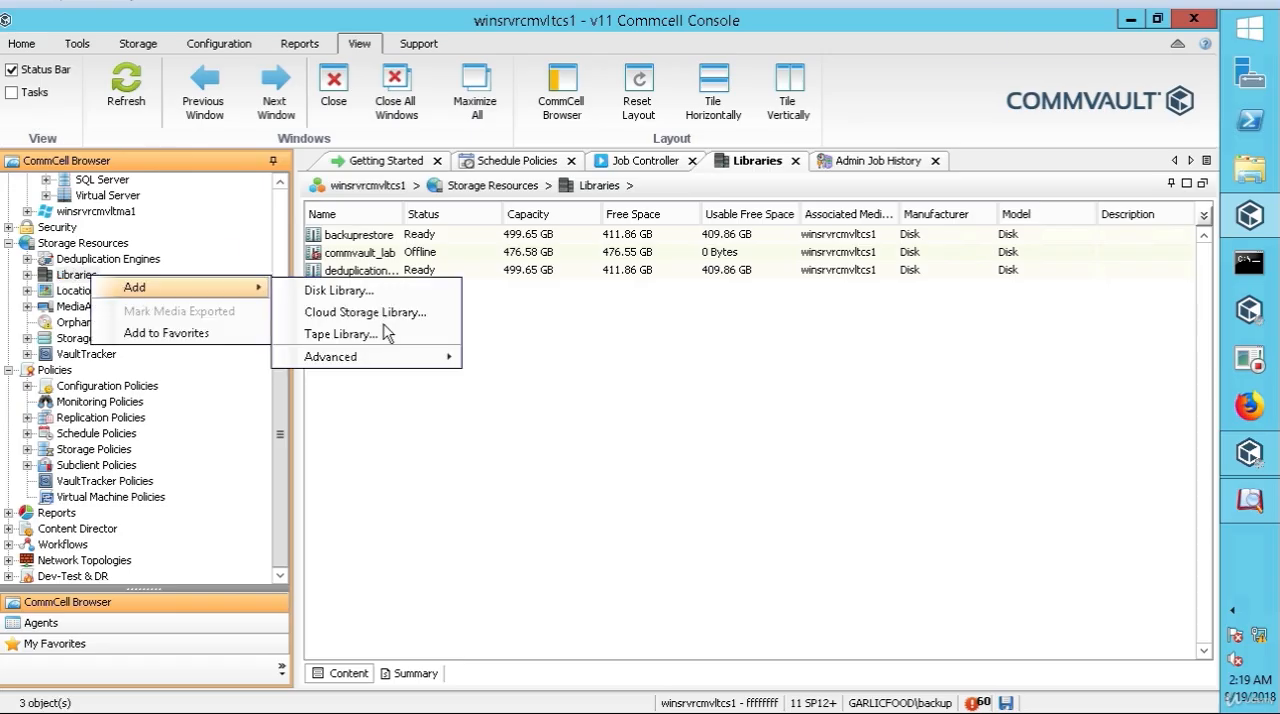
{"action": "left_click", "coordinate": [340, 290]}
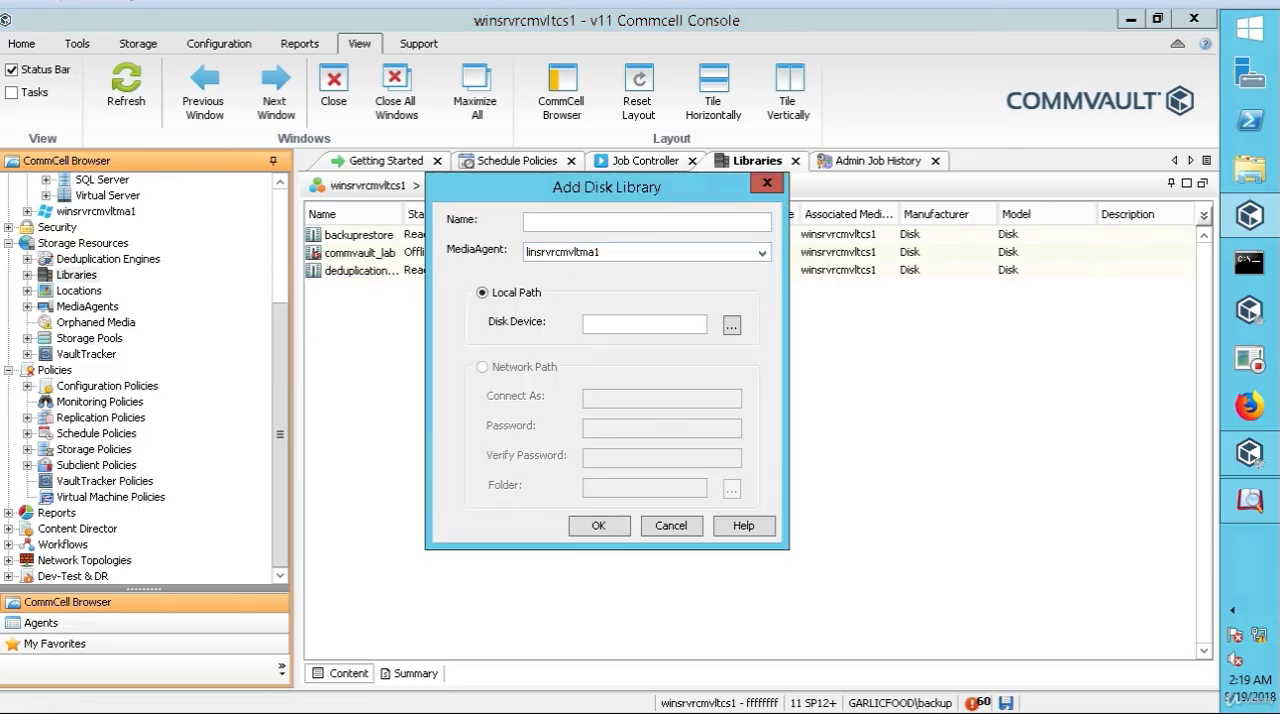
{"action": "type", "text": "dedup2"}
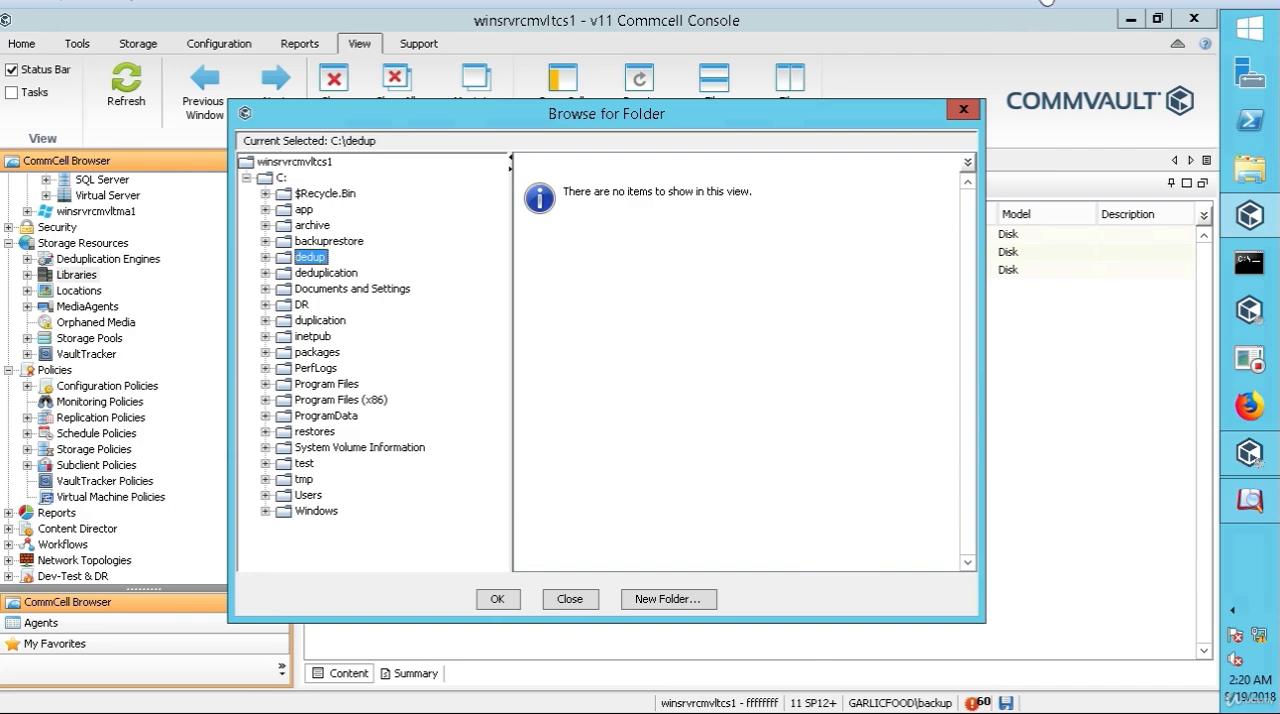
{"action": "left_click", "coordinate": [604, 532]}
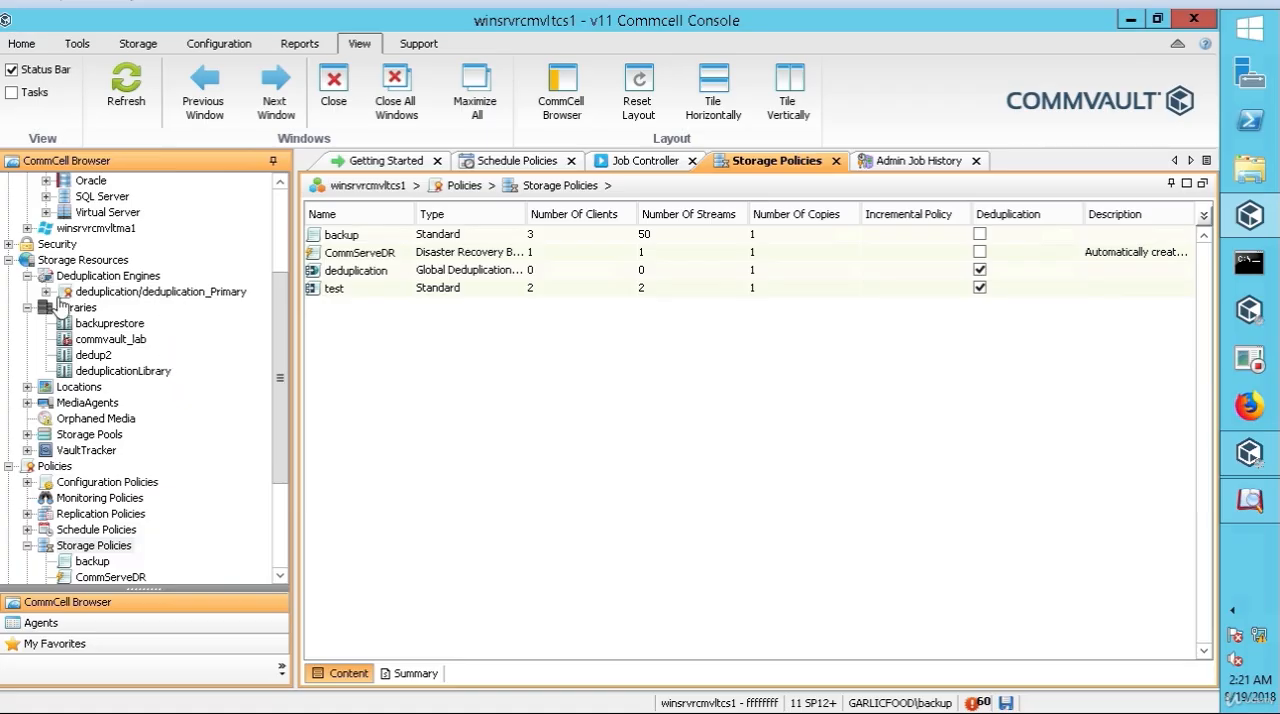
Step: Check the available actions for Deduplication Engines and for Storage Policies
{"action": "left_click", "coordinate": [138, 284]}
{"action": "right_click", "coordinate": [138, 284]}
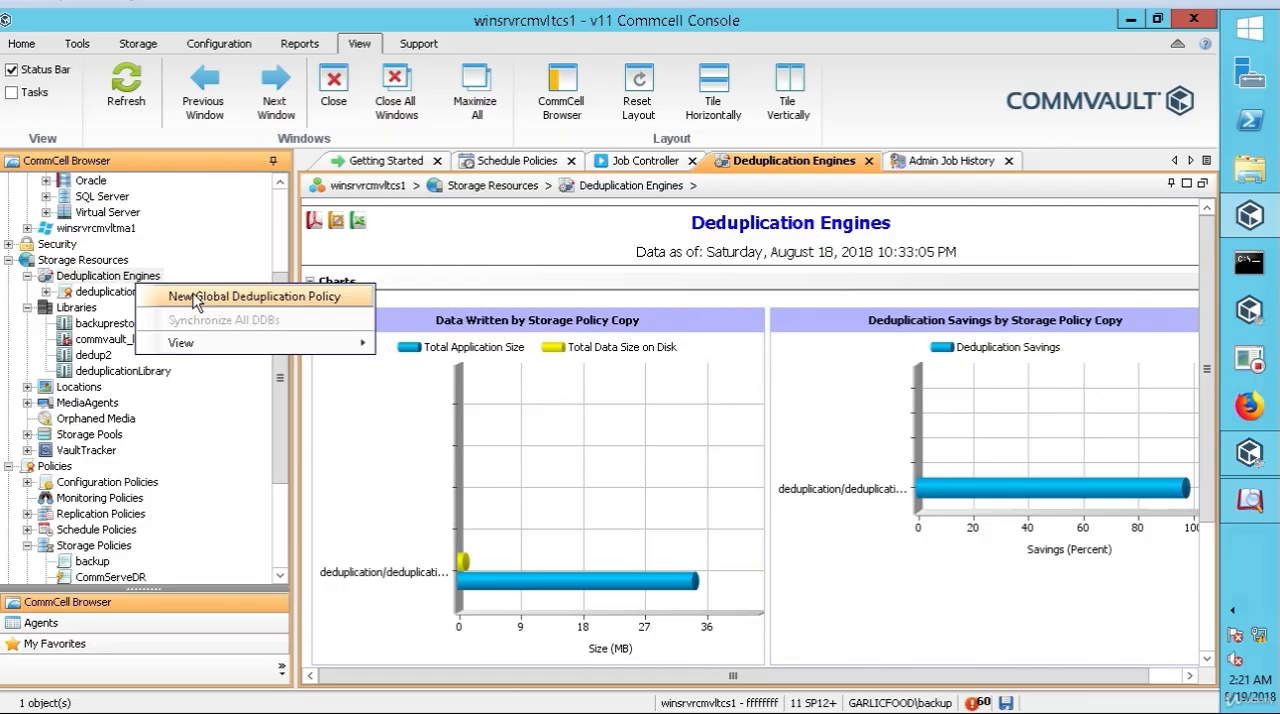
{"action": "left_click", "coordinate": [284, 553]}
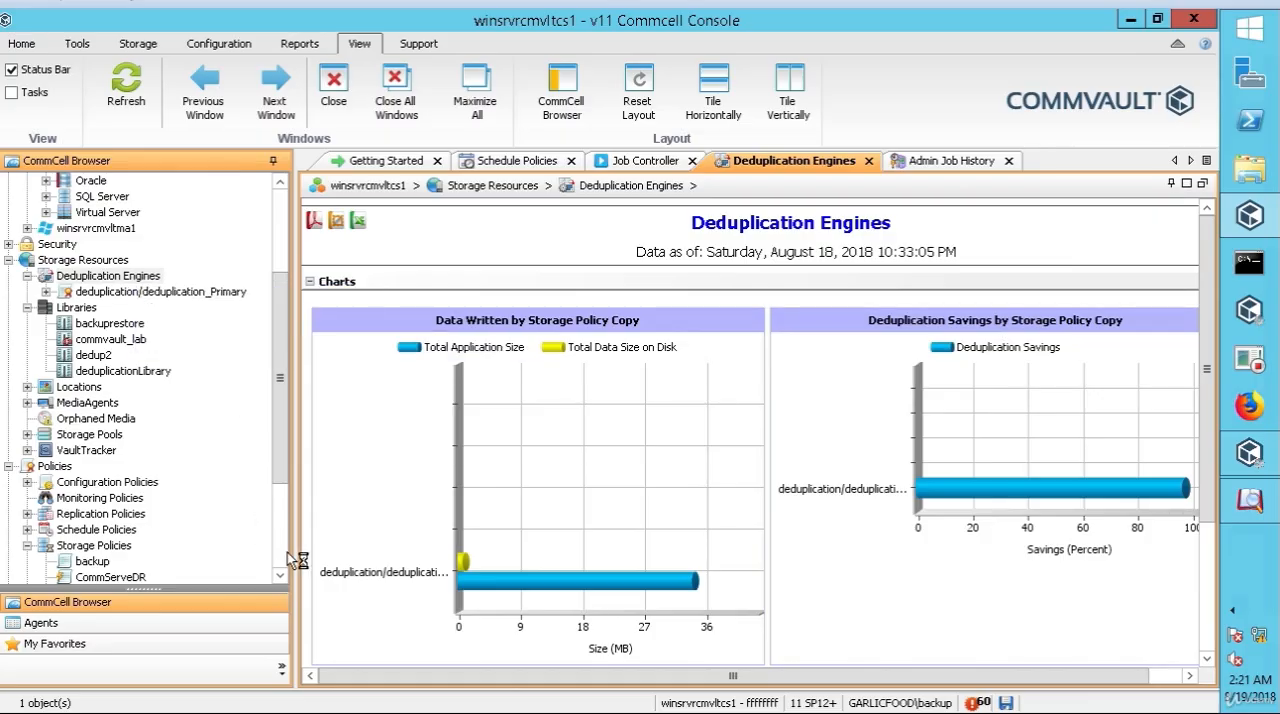
{"action": "scroll", "coordinate": [290, 560], "scroll_direction": "down", "scroll_amount": 3}
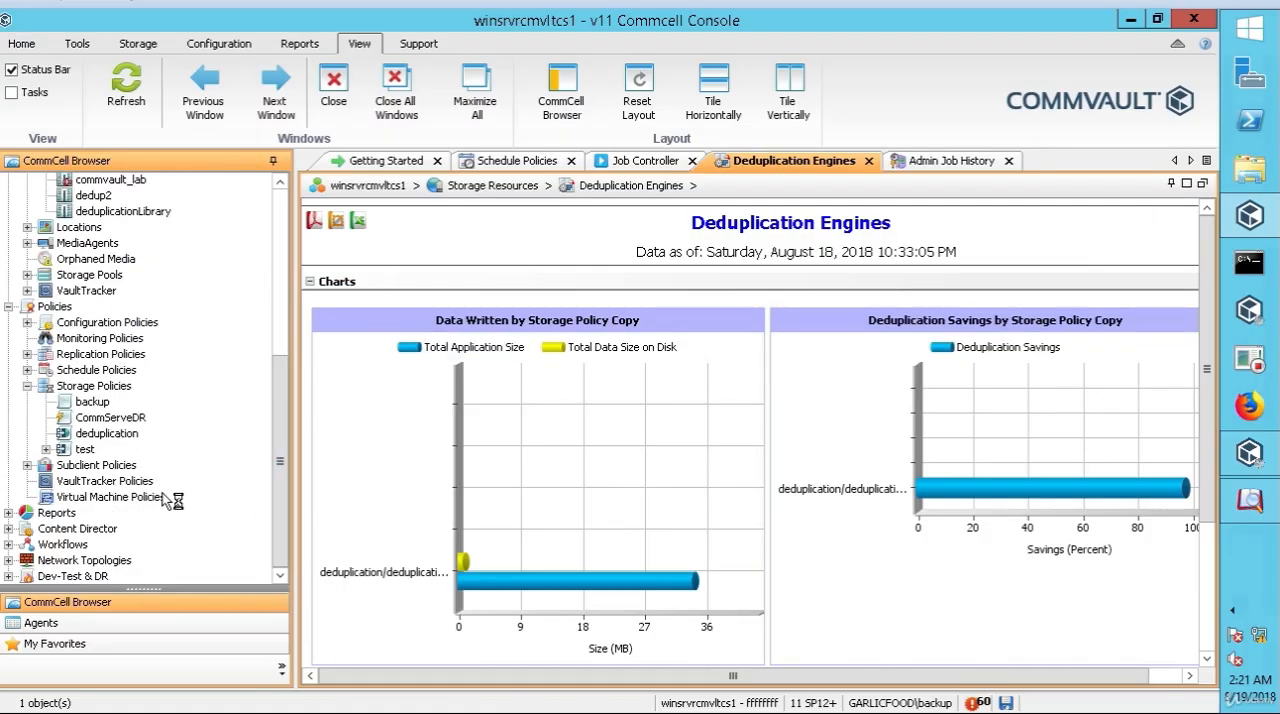
{"action": "right_click", "coordinate": [104, 388]}
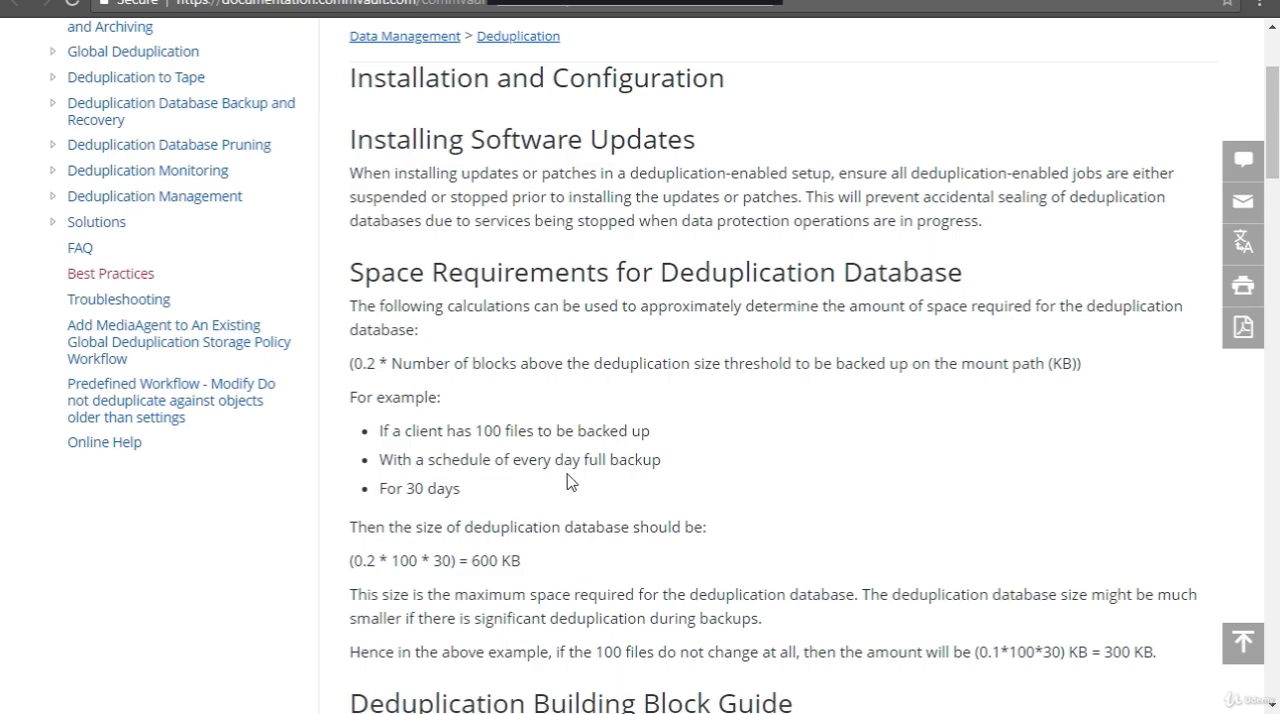
Step: Switch to the Commvault documentation and examine the deduplication database's space requirements and partition-count guidance, highlighting the deduplication block size value
{"action": "scroll", "coordinate": [567, 481], "scroll_direction": "down", "scroll_amount": 2}
{"action": "scroll", "coordinate": [567, 481], "scroll_direction": "up", "scroll_amount": 1}
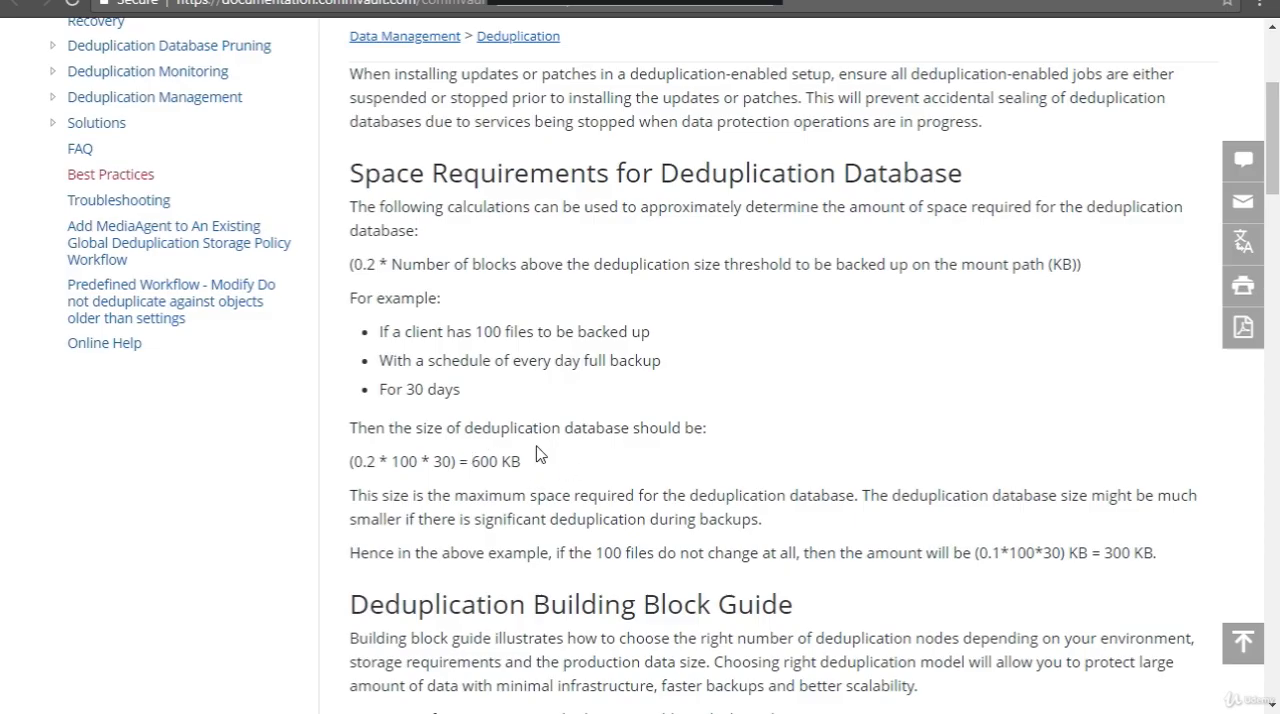
{"action": "scroll", "coordinate": [462, 226], "scroll_direction": "down", "scroll_amount": 6}
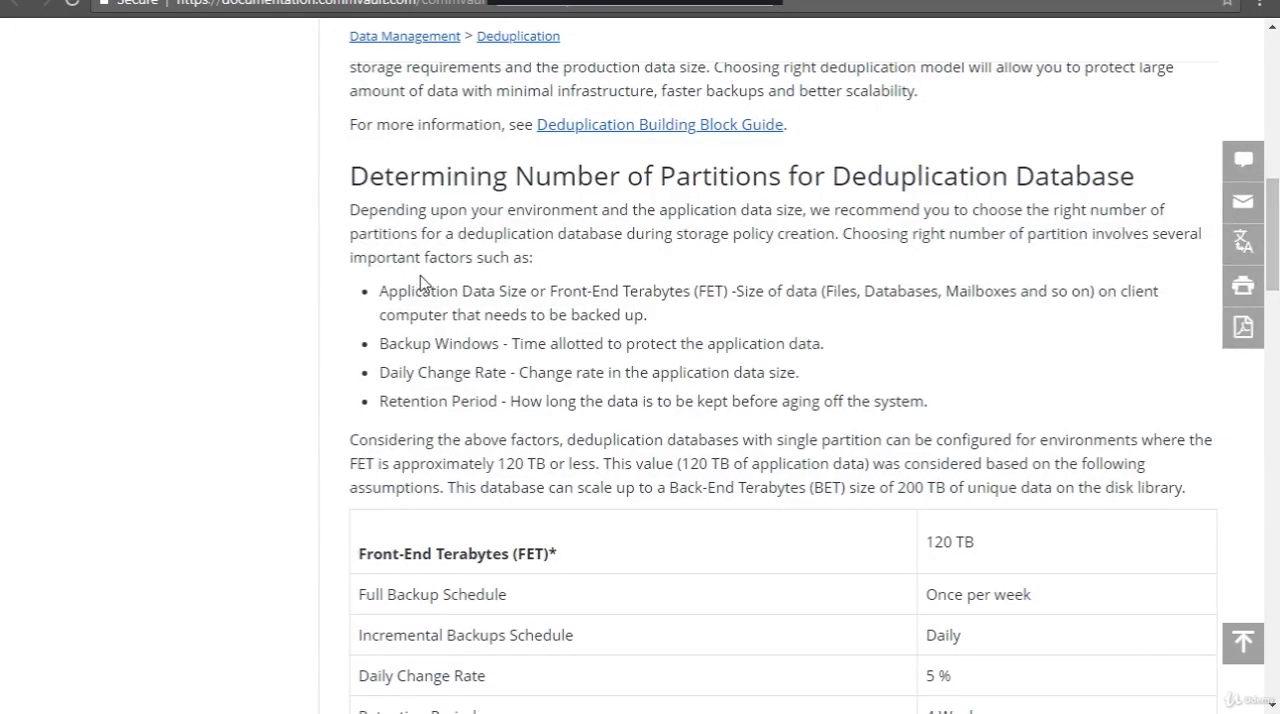
{"action": "scroll", "coordinate": [423, 286], "scroll_direction": "up", "scroll_amount": 2}
{"action": "scroll", "coordinate": [420, 283], "scroll_direction": "down", "scroll_amount": 1}
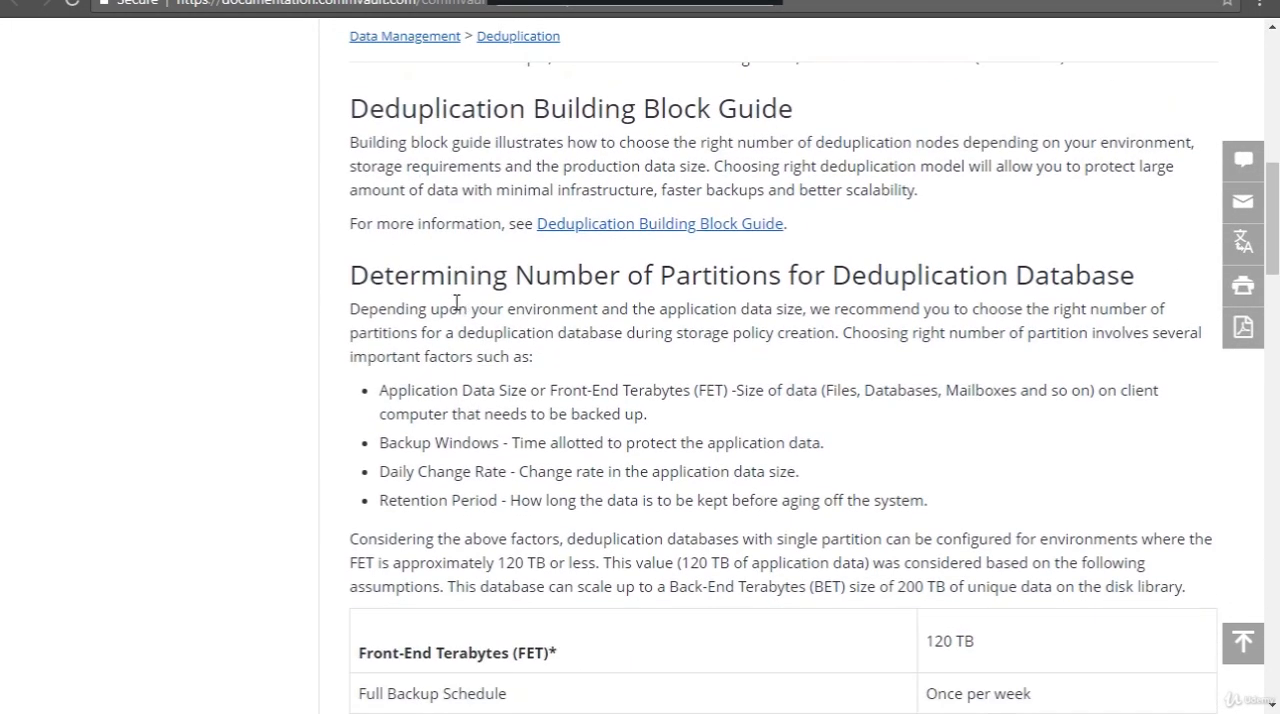
{"action": "scroll", "coordinate": [365, 331], "scroll_direction": "down", "scroll_amount": 2}
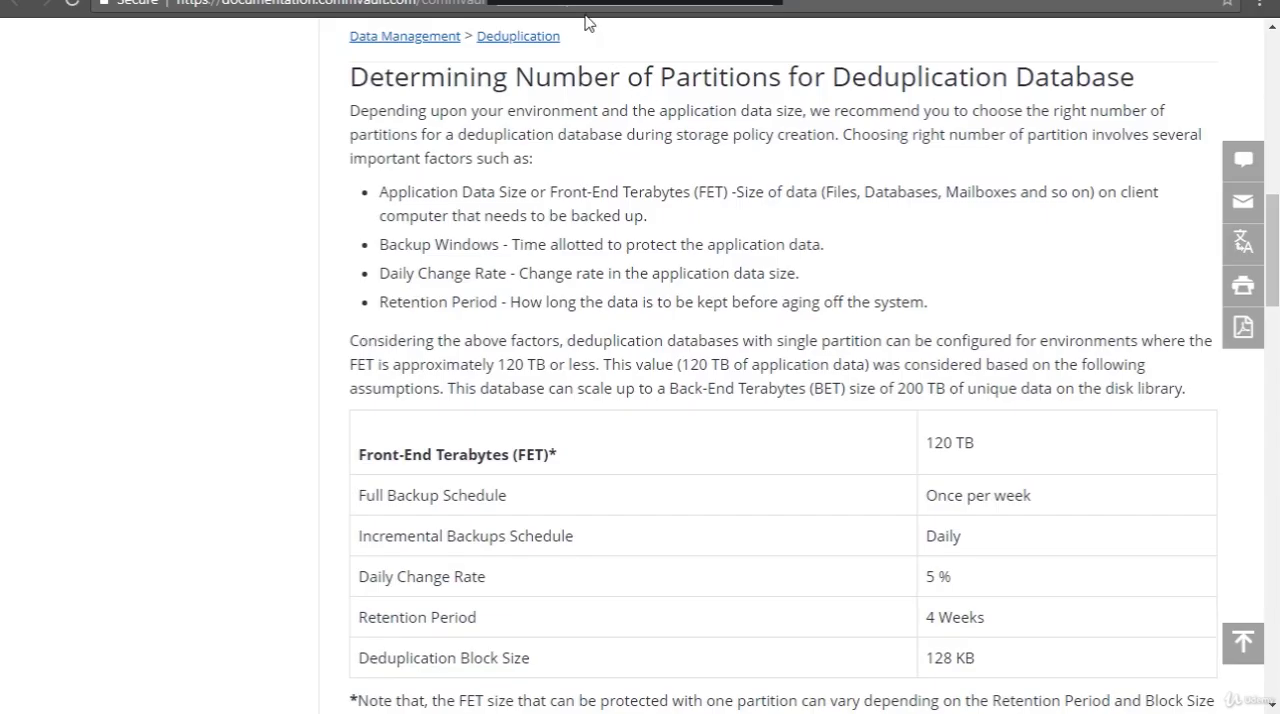
{"action": "scroll", "coordinate": [410, 368], "scroll_direction": "down", "scroll_amount": 1}
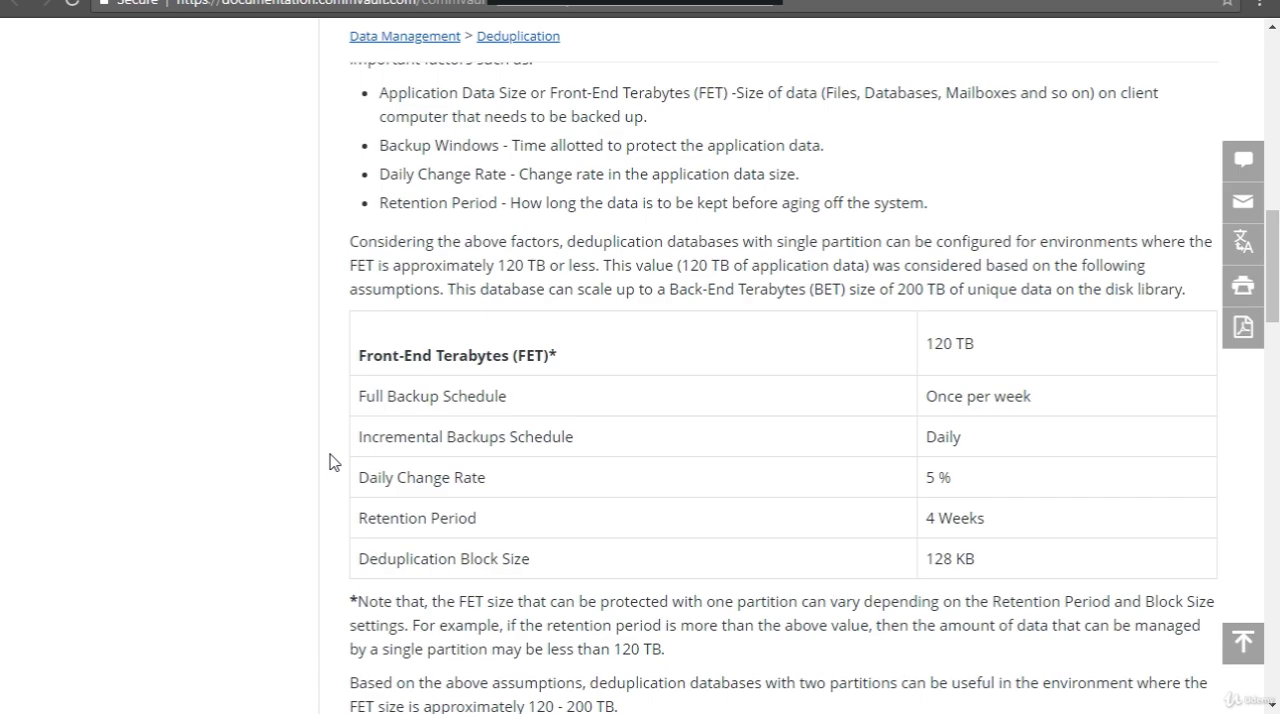
{"action": "scroll", "coordinate": [380, 410], "scroll_direction": "up", "scroll_amount": 1}
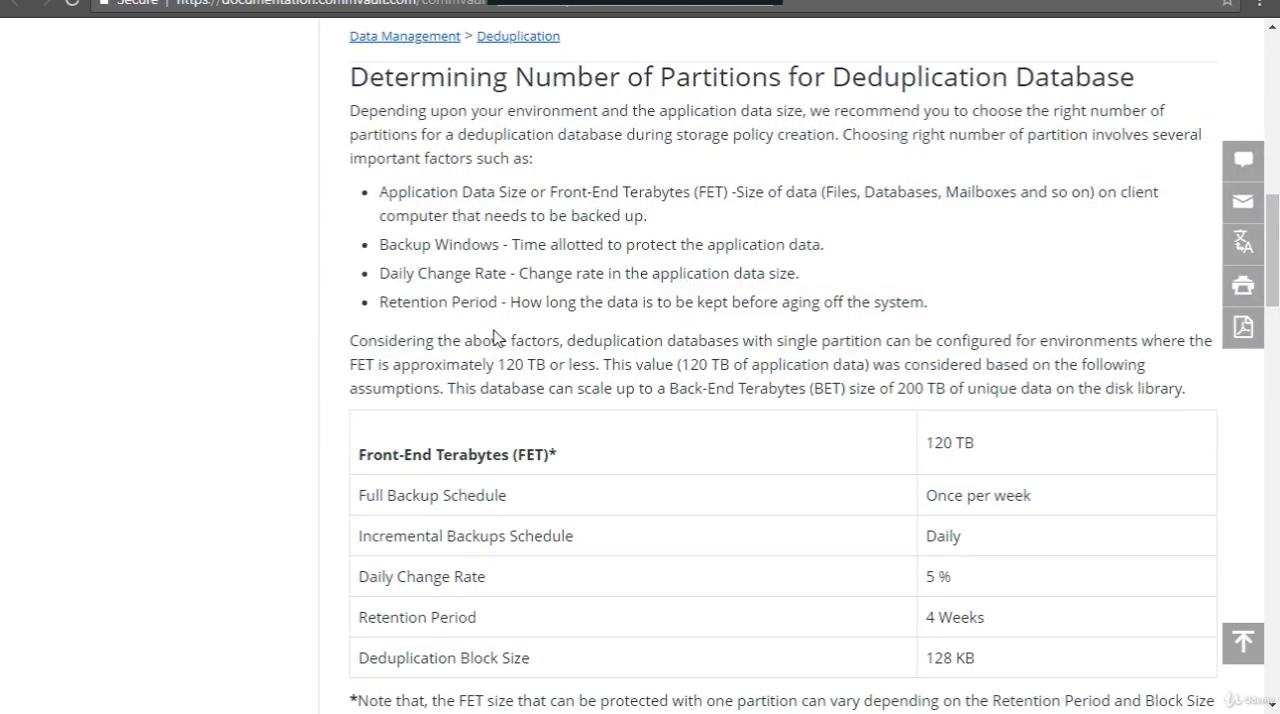
{"action": "scroll", "coordinate": [494, 337], "scroll_direction": "down", "scroll_amount": 1}
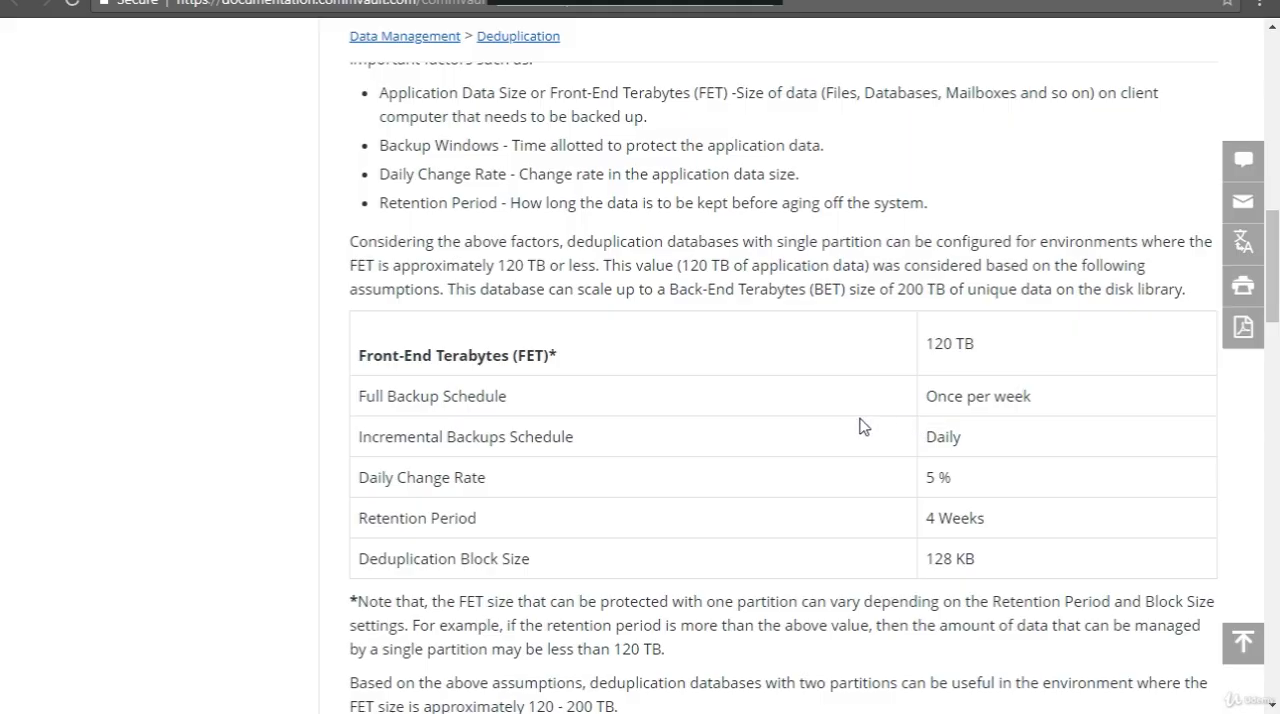
{"action": "triple_click", "coordinate": [996, 566]}
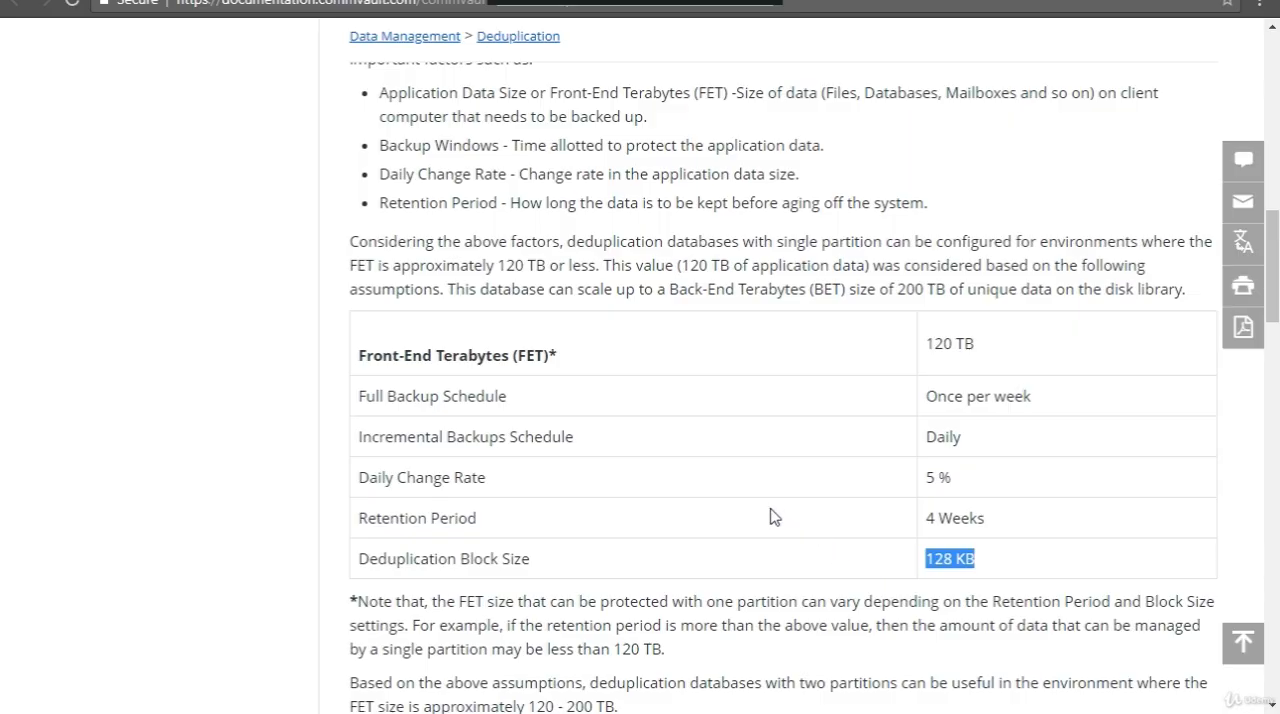
{"action": "scroll", "coordinate": [715, 534], "scroll_direction": "down", "scroll_amount": 1}
{"action": "scroll", "coordinate": [715, 534], "scroll_direction": "down", "scroll_amount": 3}
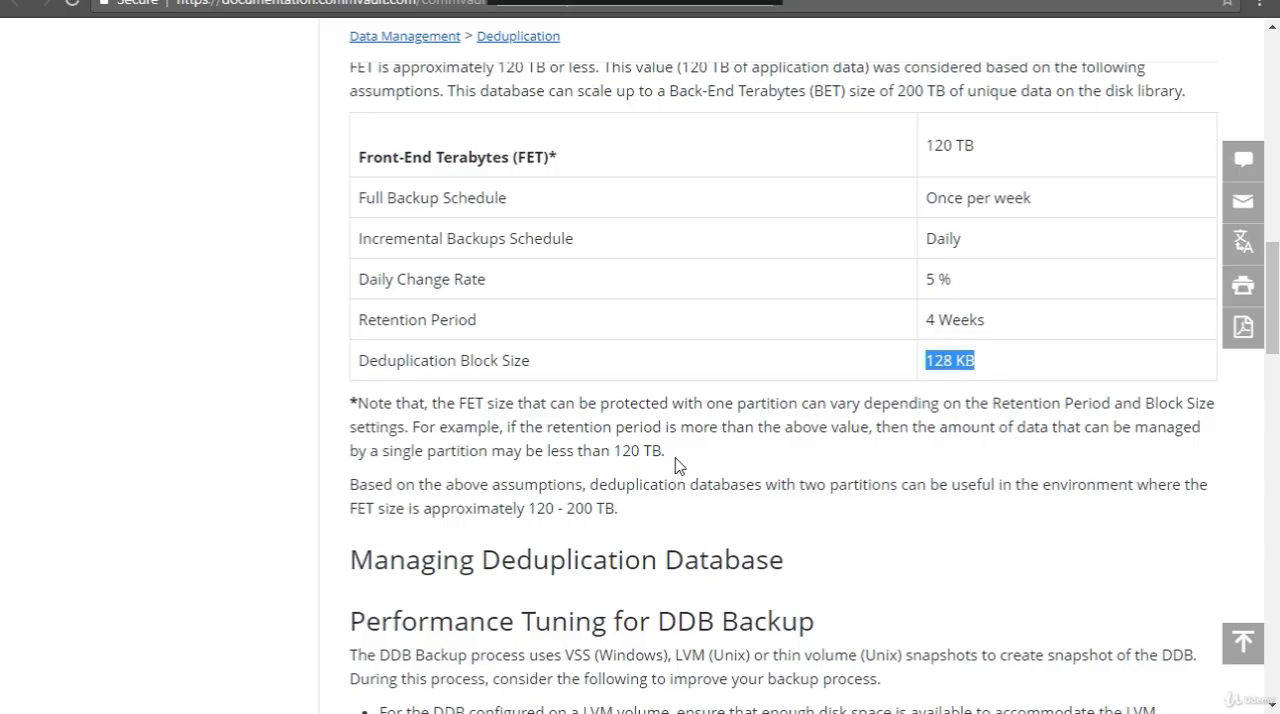
Step: Switch to the CommCell Console and start a new global deduplication policy named Orlando_DDB
{"action": "scroll", "coordinate": [694, 443], "scroll_direction": "down", "scroll_amount": 3}
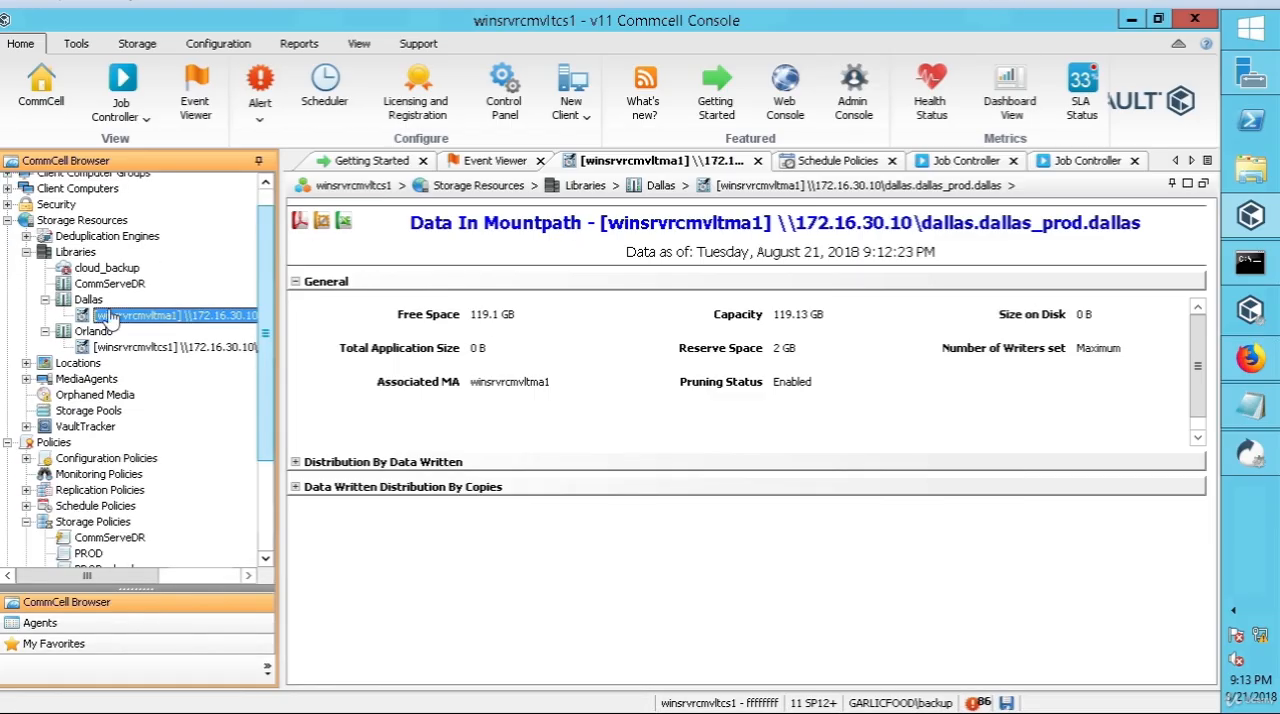
{"action": "left_click", "coordinate": [150, 238]}
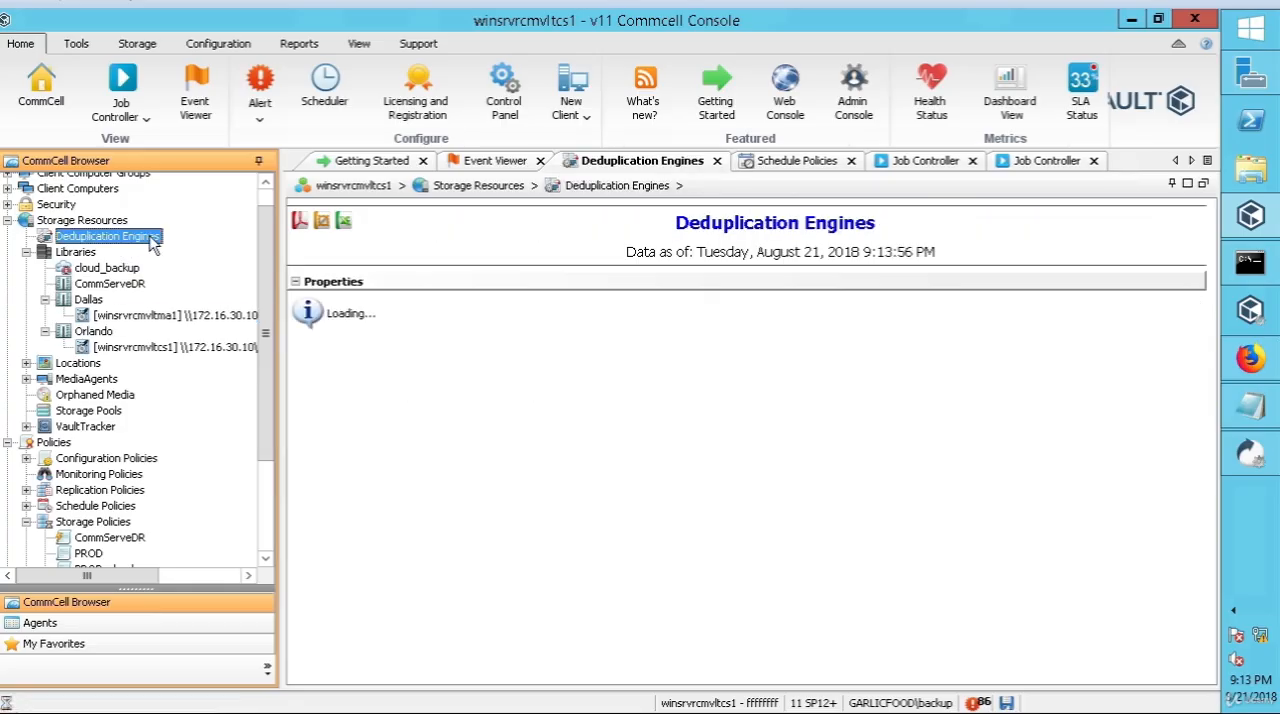
{"action": "right_click", "coordinate": [152, 244]}
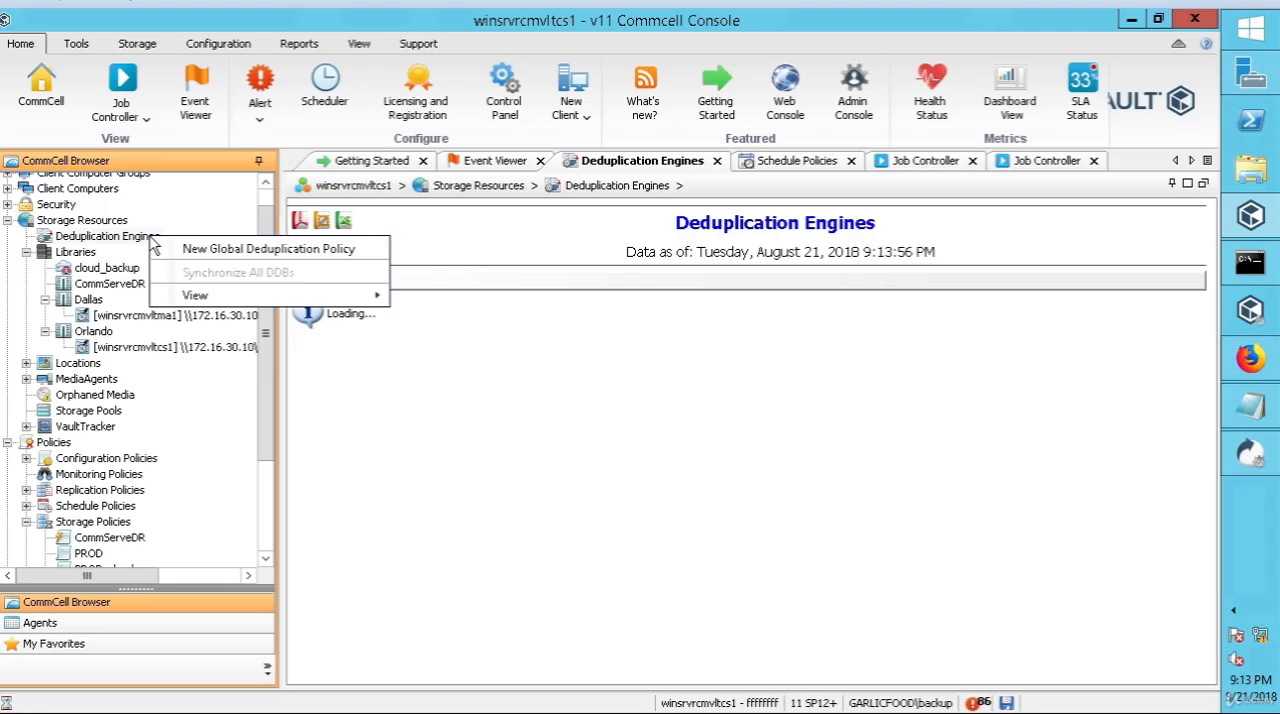
{"action": "left_click", "coordinate": [241, 252]}
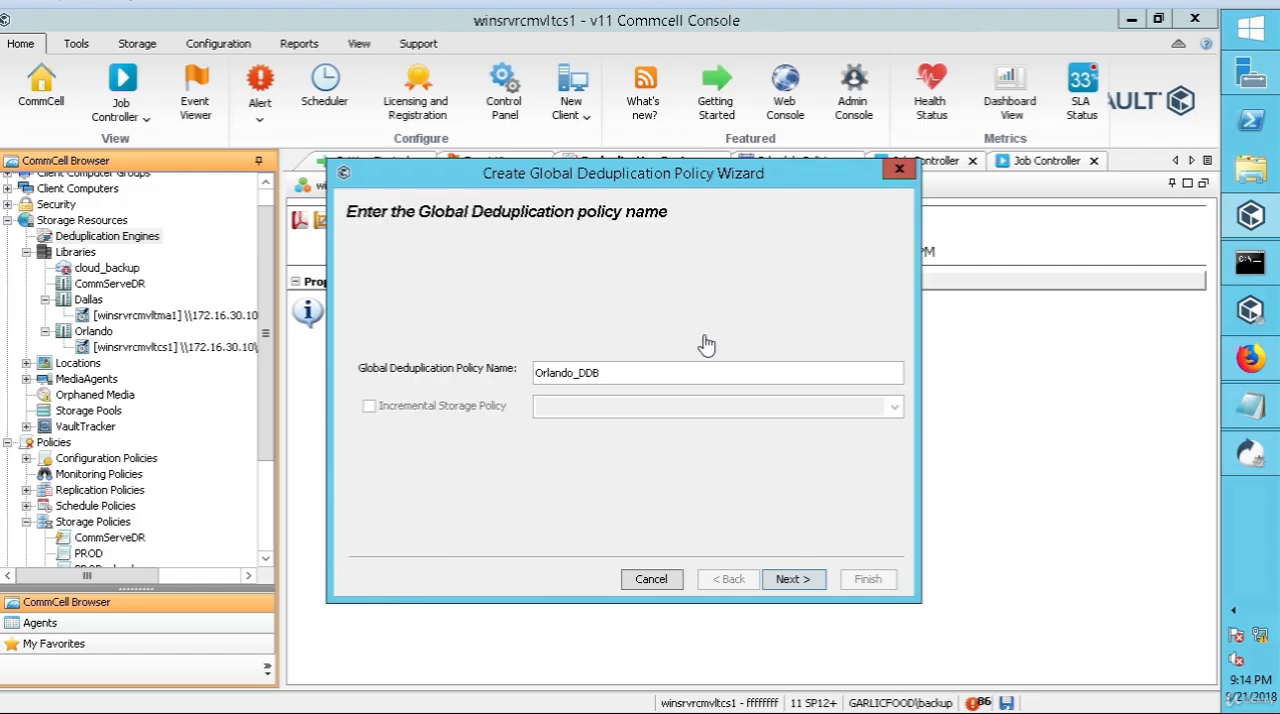
{"action": "left_click", "coordinate": [790, 580]}
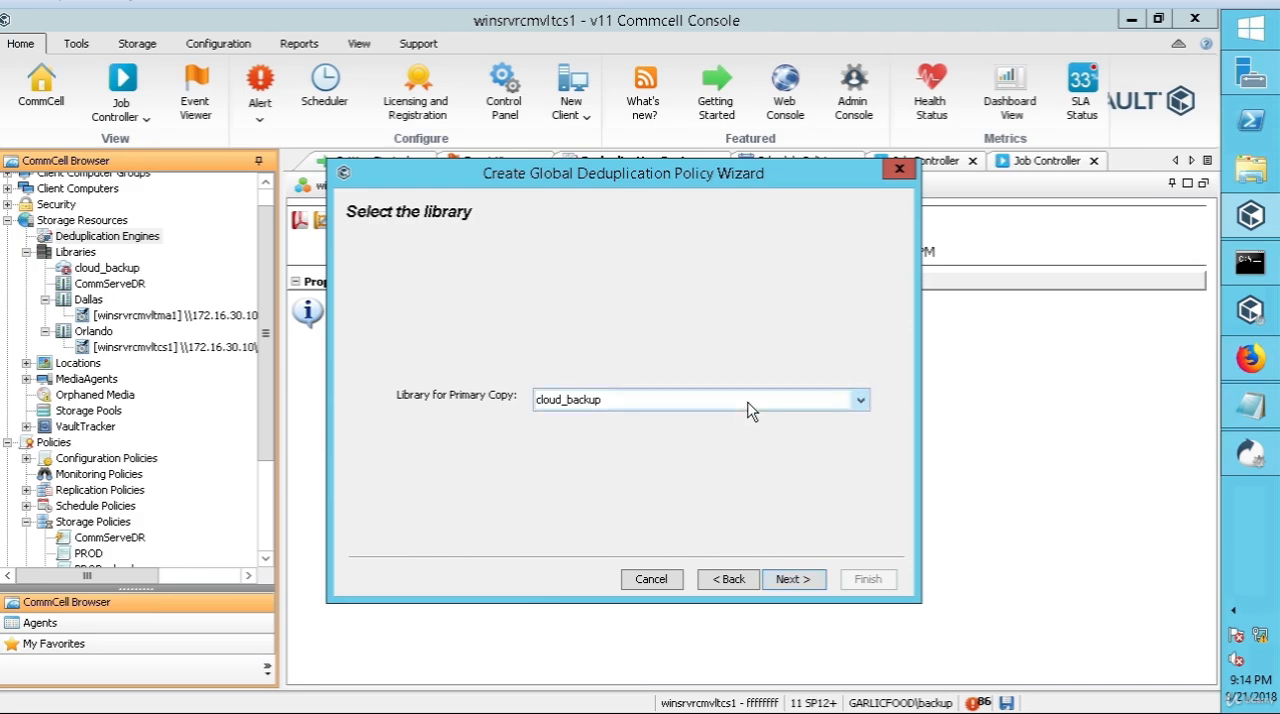
Step: Choose Orlando as the policy's library for the primary copy
{"action": "left_click", "coordinate": [750, 410]}
{"action": "left_click", "coordinate": [668, 422]}
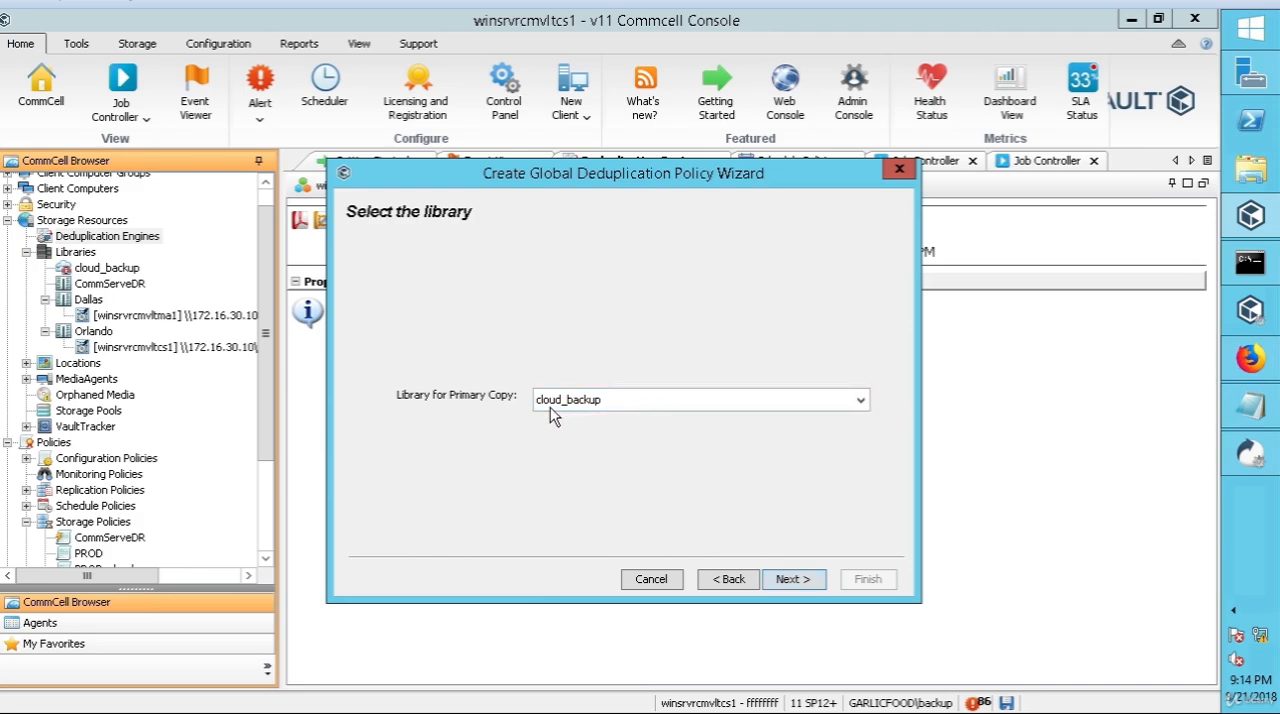
{"action": "left_click", "coordinate": [608, 404]}
{"action": "left_click", "coordinate": [608, 416]}
{"action": "left_click", "coordinate": [612, 403]}
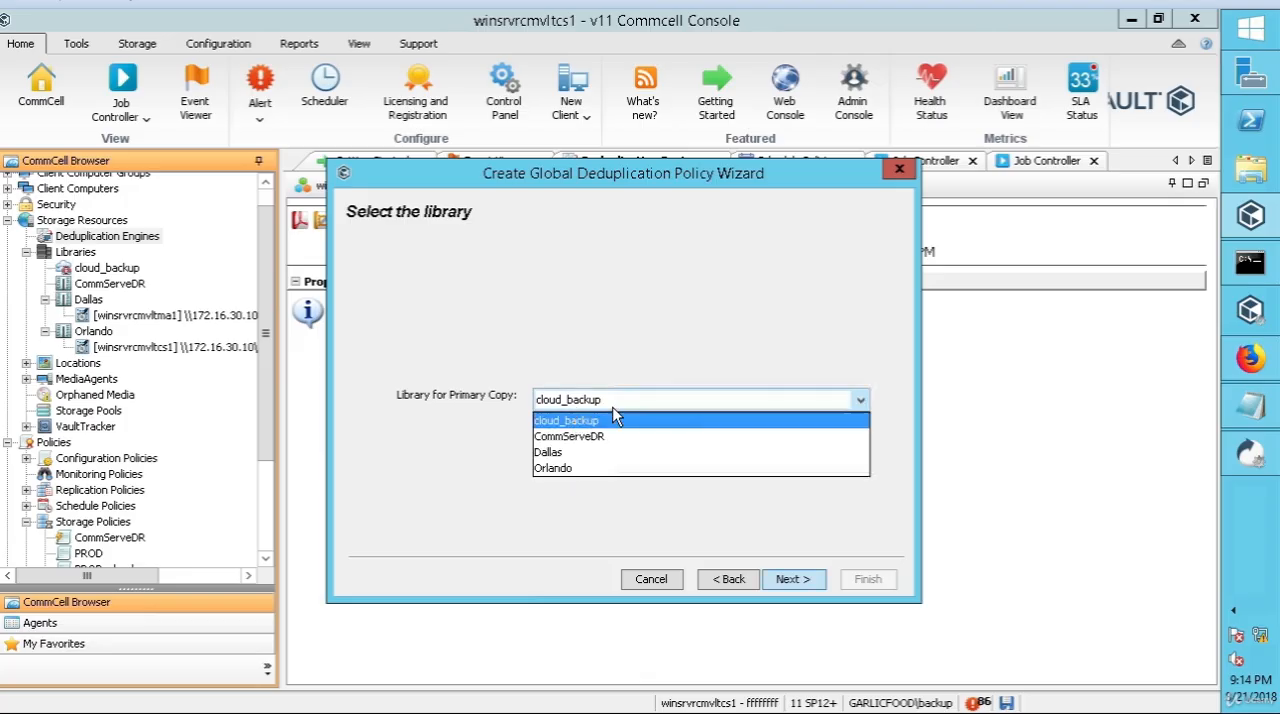
{"action": "left_click", "coordinate": [565, 468]}
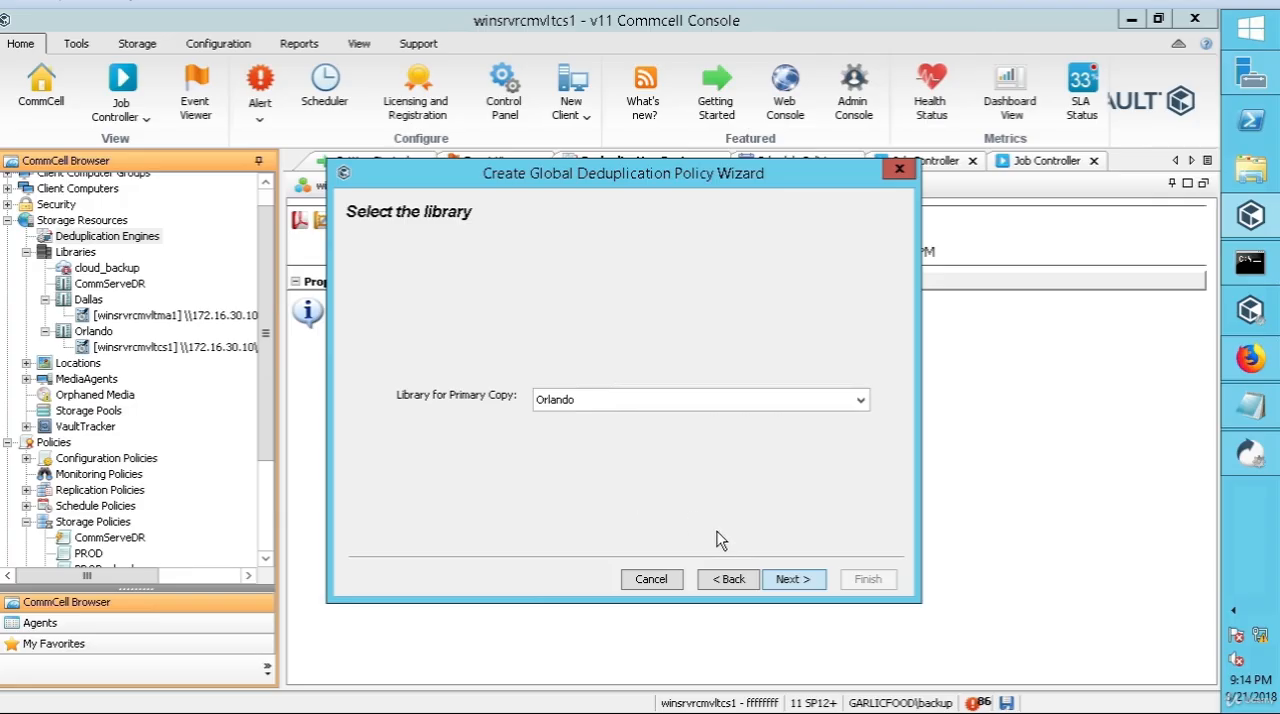
{"action": "left_click", "coordinate": [790, 580]}
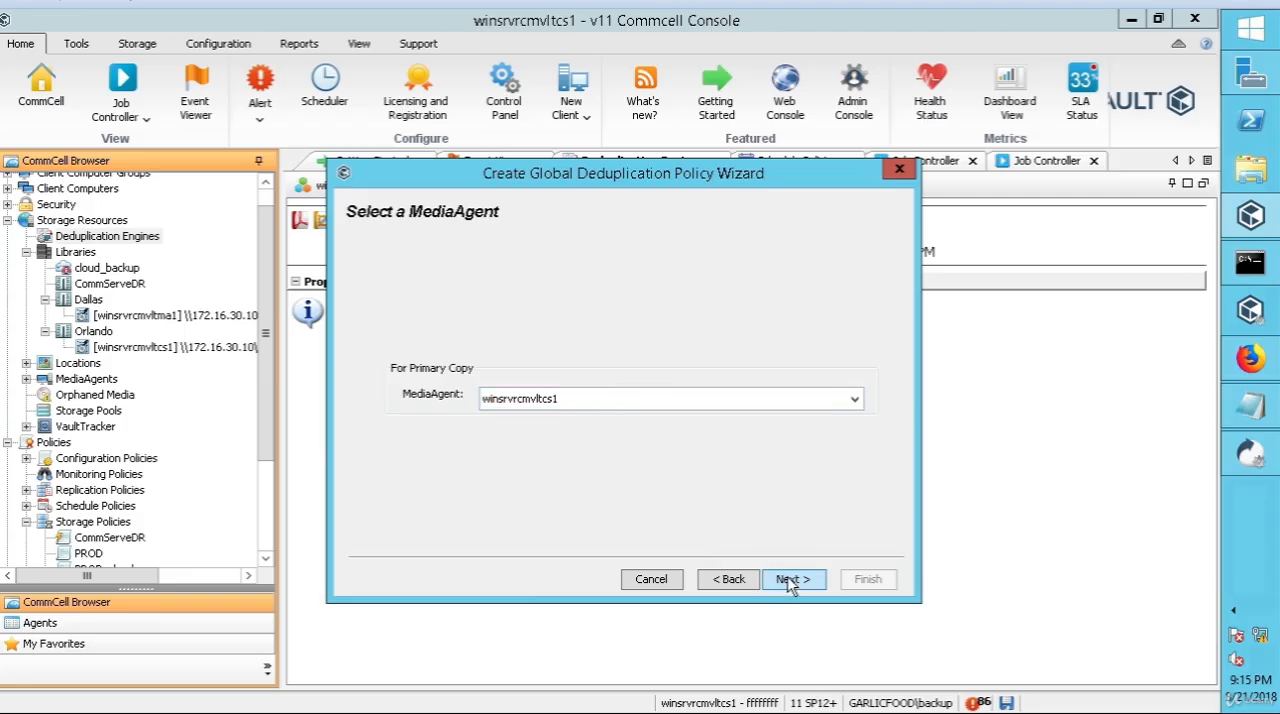
Step: Use winsrvrcmvltcs1 as the MediaAgent for the policy's primary copy
{"action": "left_click", "coordinate": [862, 404]}
{"action": "left_click", "coordinate": [862, 414]}
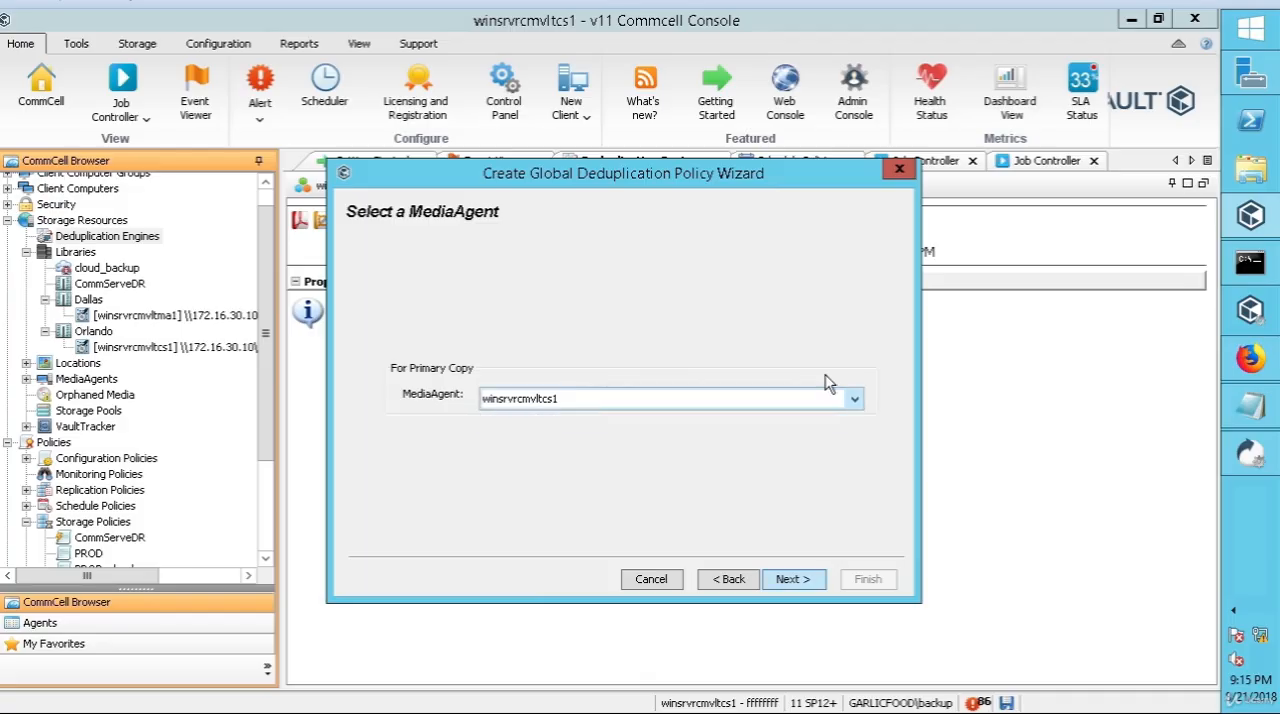
{"action": "left_click", "coordinate": [796, 580]}
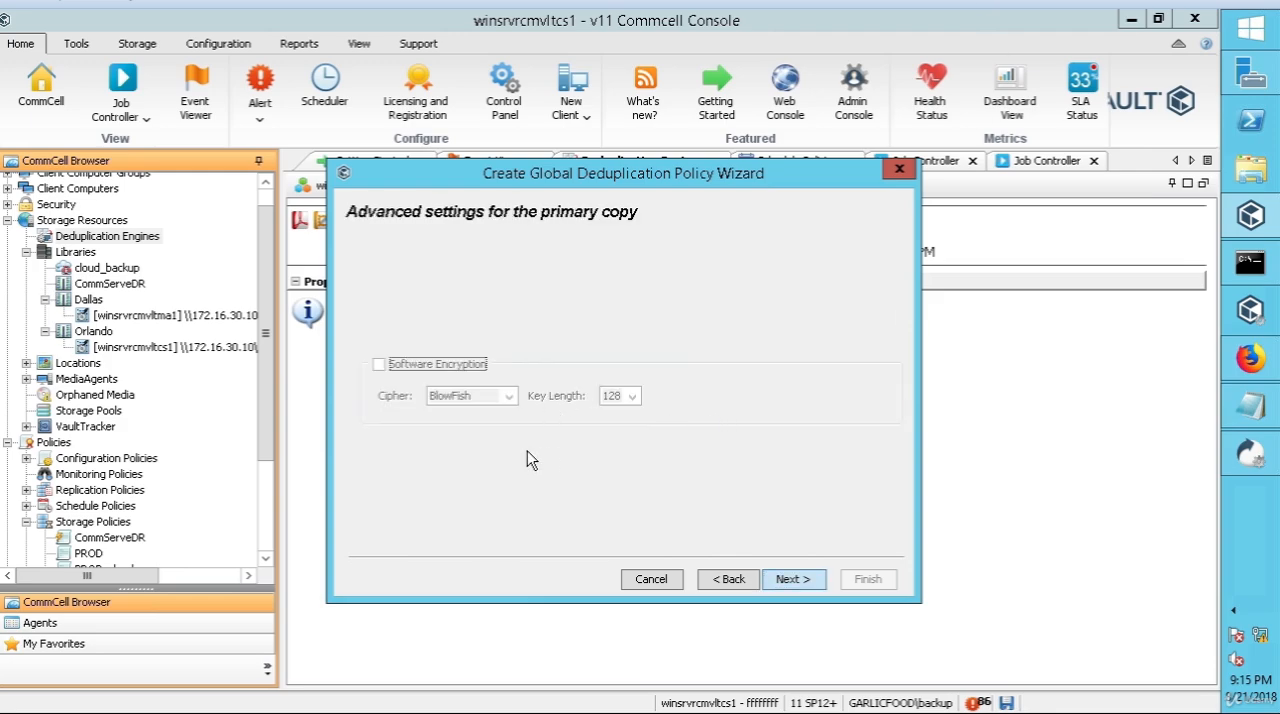
Step: Leave software encryption off and enable use of a partitioned deduplication database for the primary copy
{"action": "double_click", "coordinate": [802, 582]}
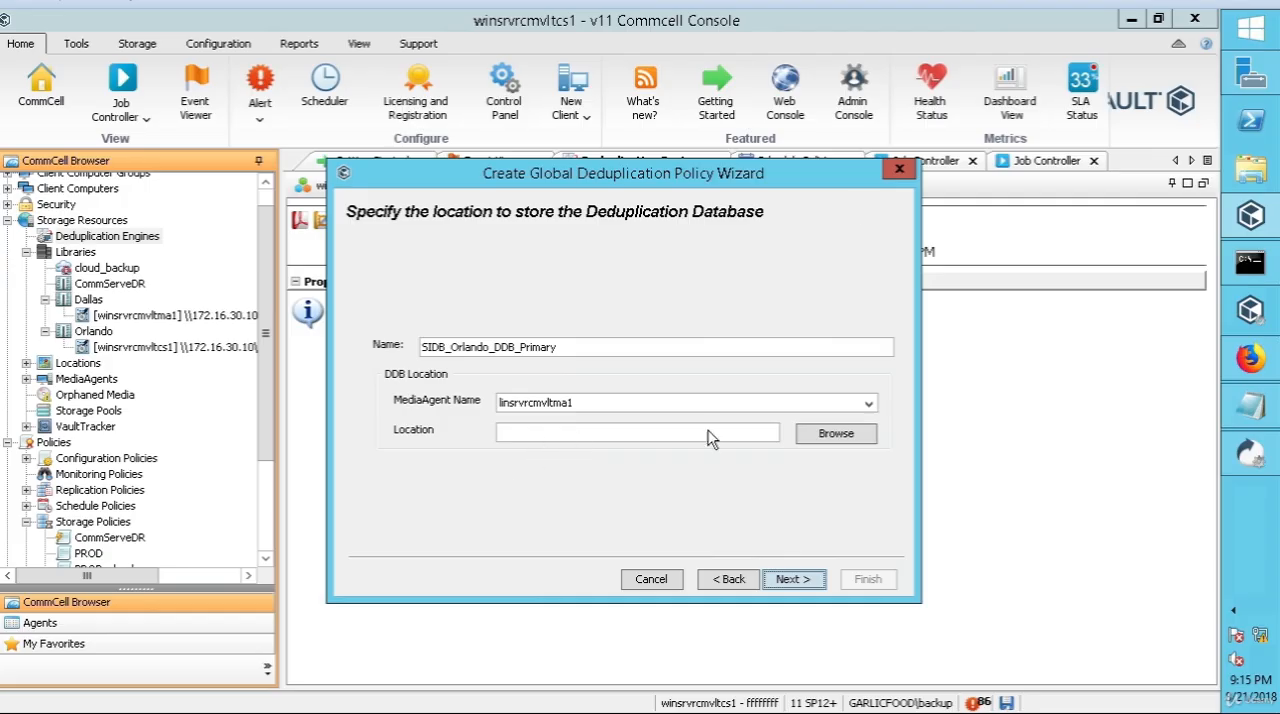
{"action": "left_click", "coordinate": [729, 580]}
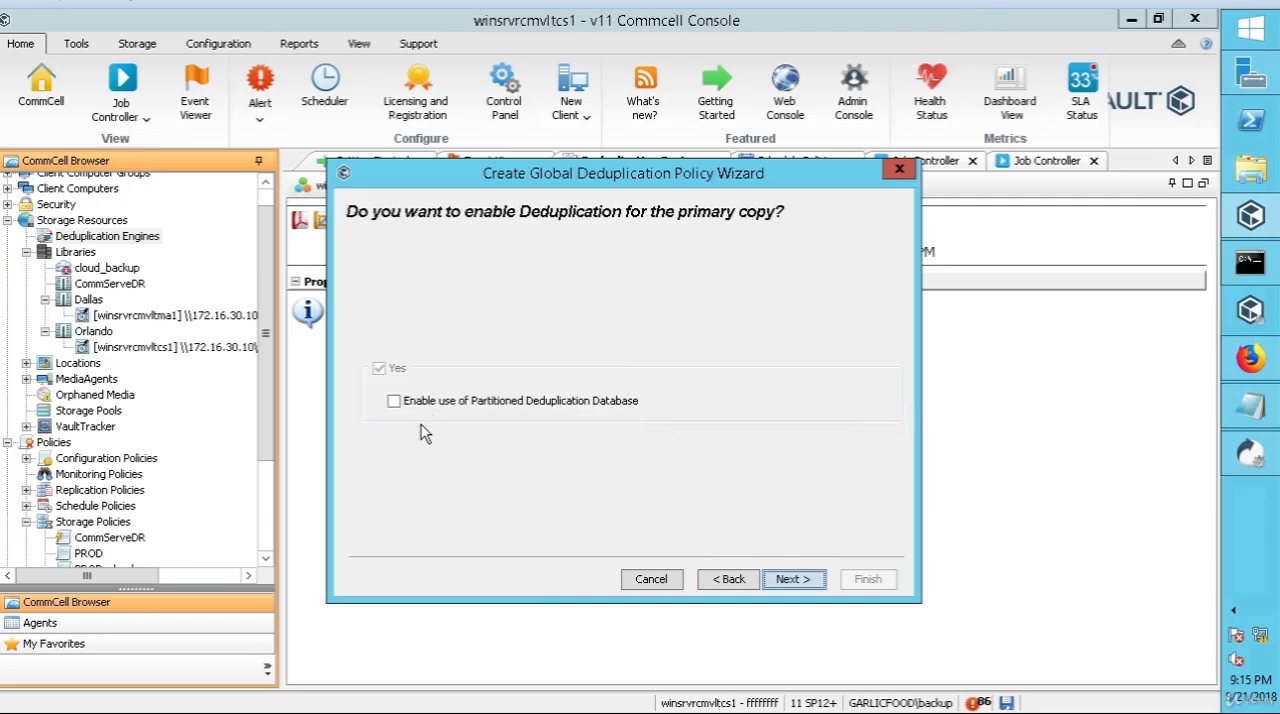
{"action": "left_click", "coordinate": [394, 402]}
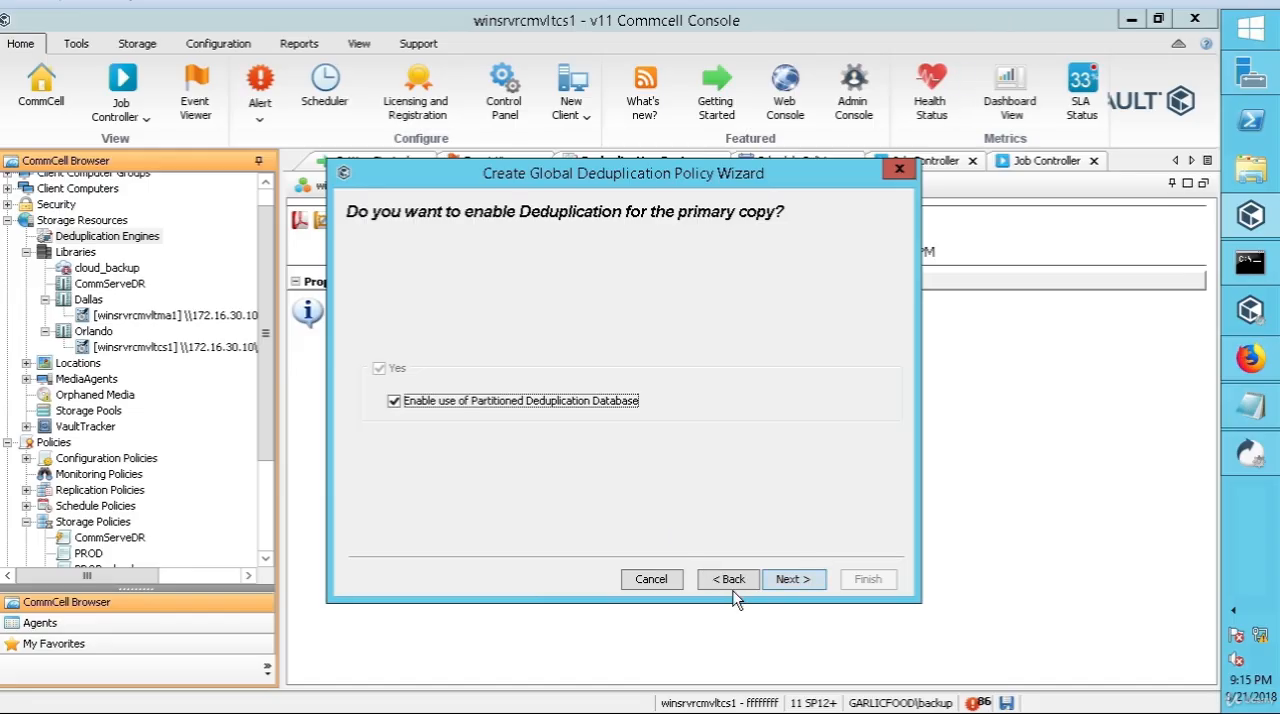
{"action": "left_click", "coordinate": [787, 583]}
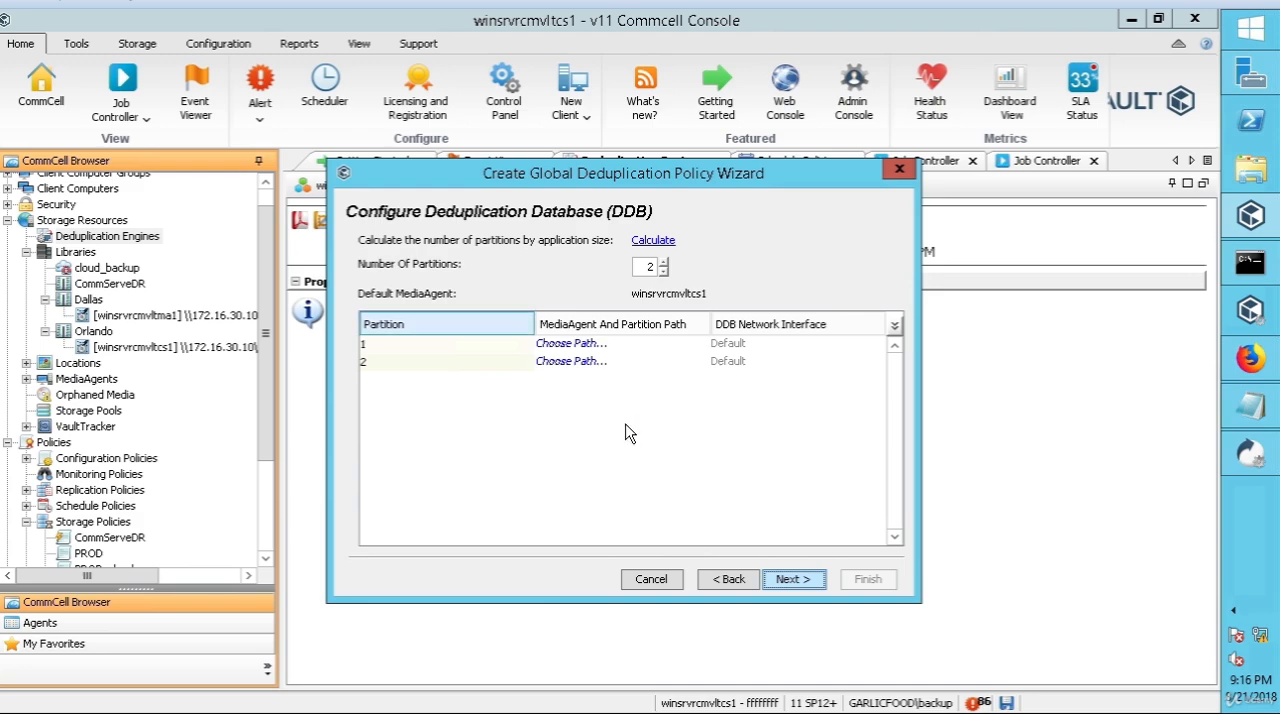
Step: Assign partition 1 to the winsrvrcmvltcs1 MediaAgent and try \\172.16.30.10\orlando.orlando_prod.orlando as its partition path
{"action": "left_click", "coordinate": [576, 345]}
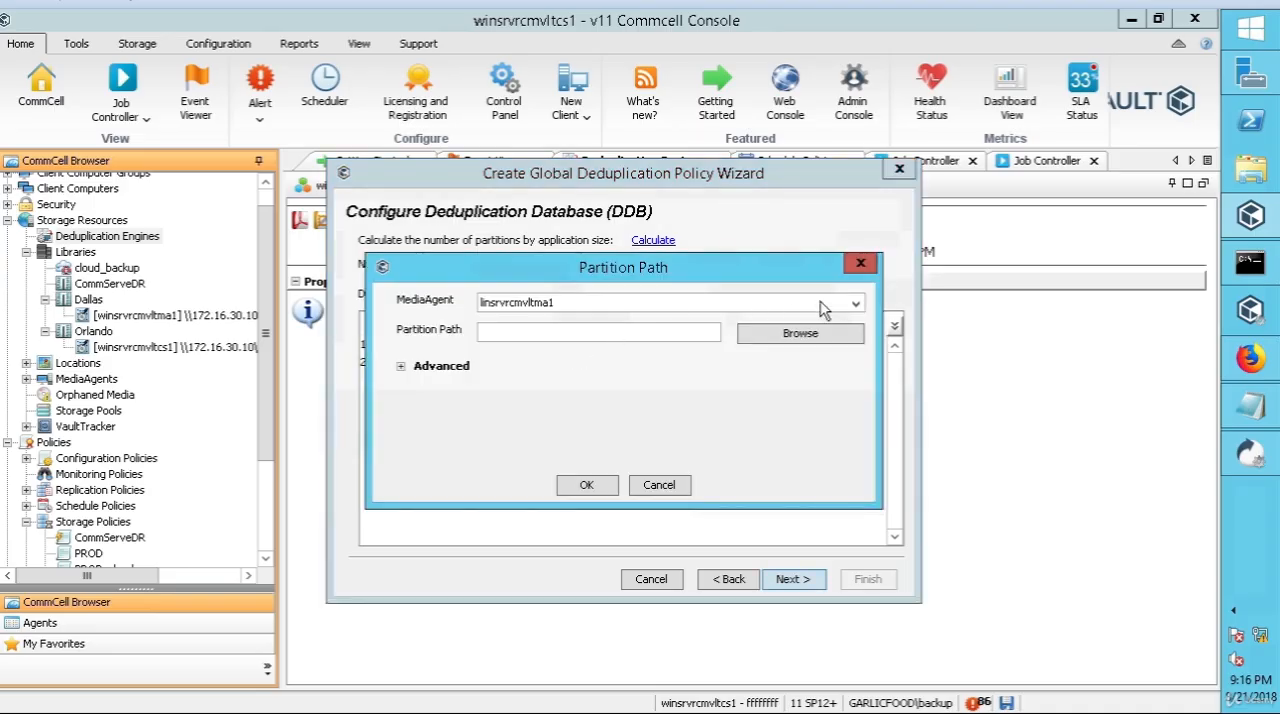
{"action": "left_click", "coordinate": [604, 303]}
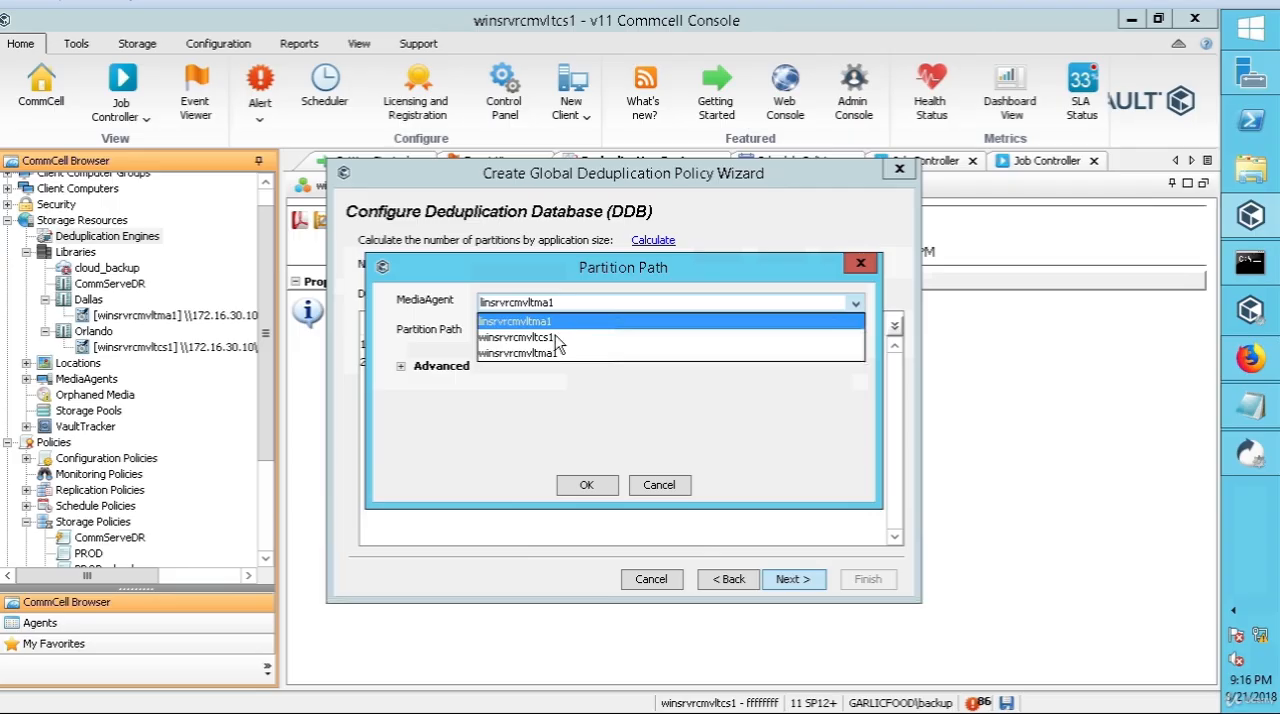
{"action": "left_click", "coordinate": [486, 339]}
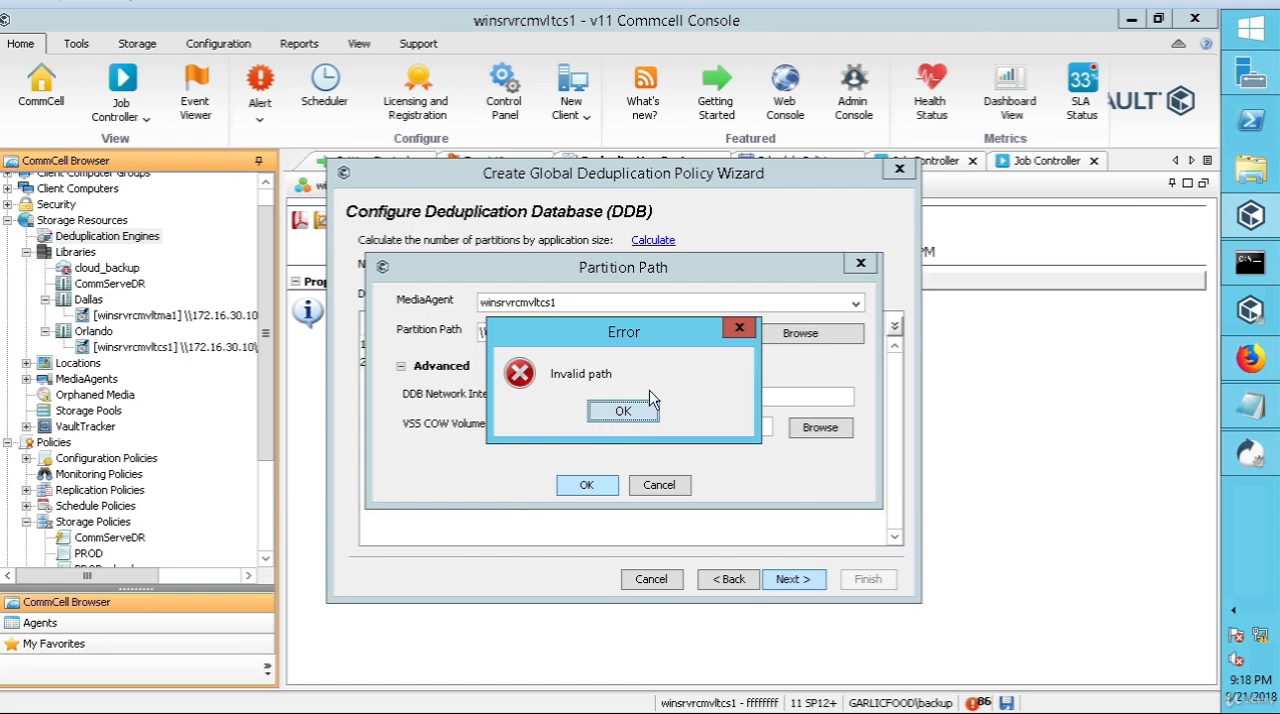
{"action": "left_click", "coordinate": [622, 410]}
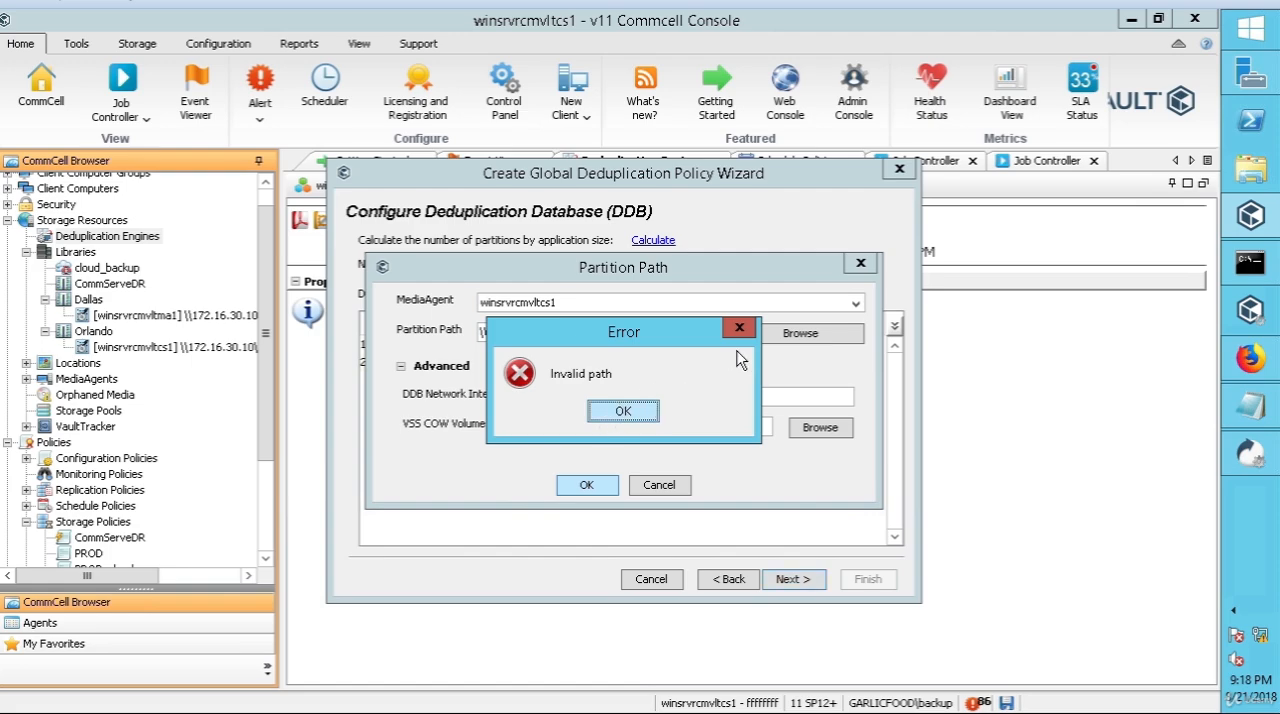
{"action": "key", "text": "Return"}
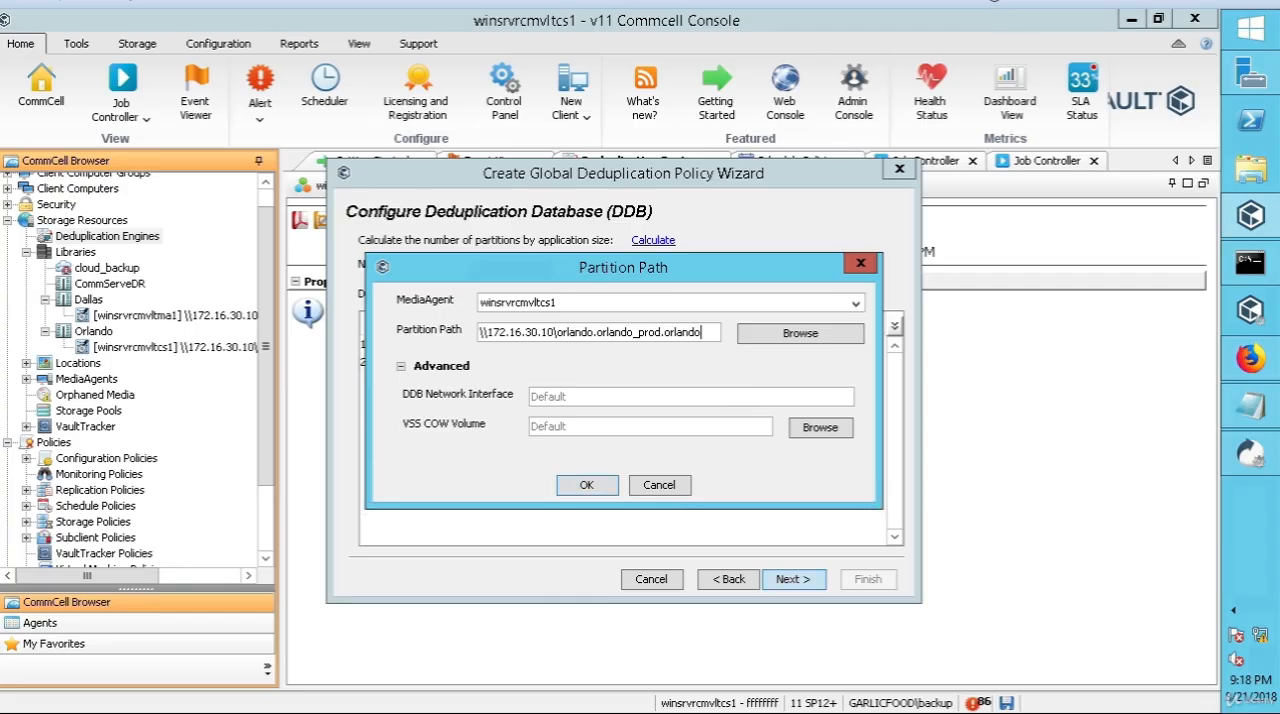
Step: Set partition 1's path to the existing folder C:\Production_DDB_Part1 on winsrvrcmvltcs1
{"action": "left_click", "coordinate": [786, 340]}
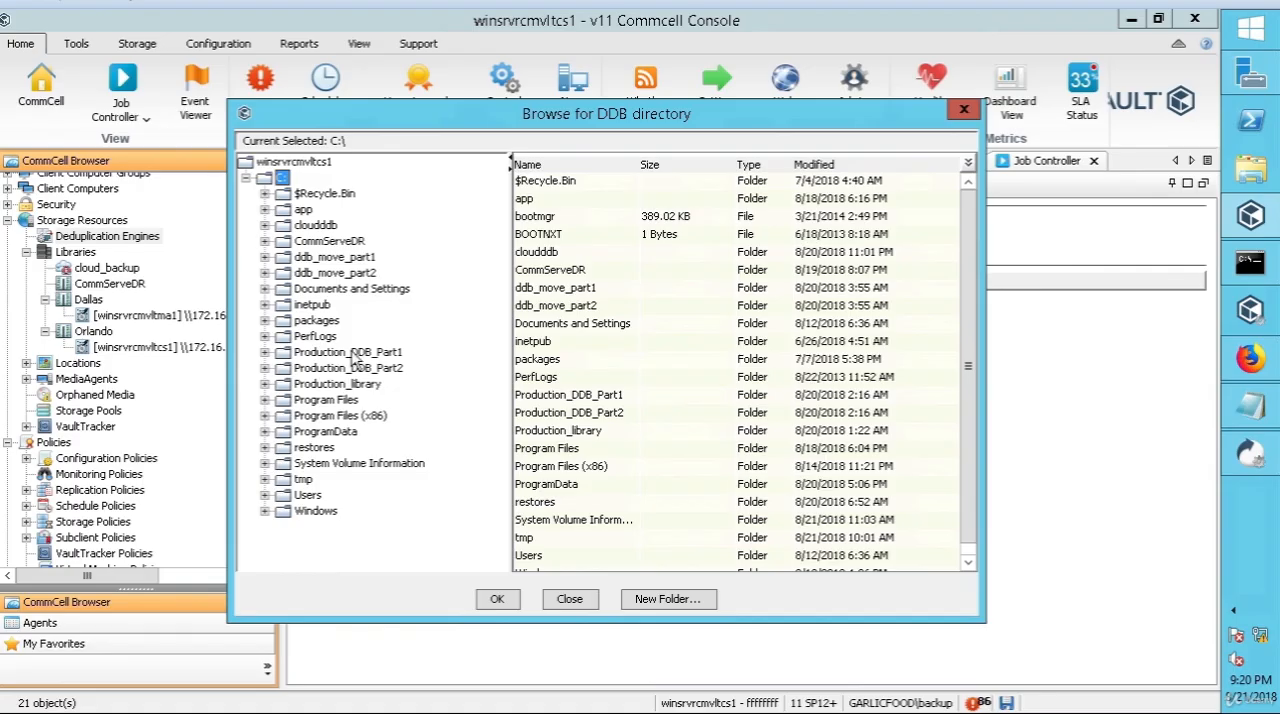
{"action": "left_click", "coordinate": [349, 353]}
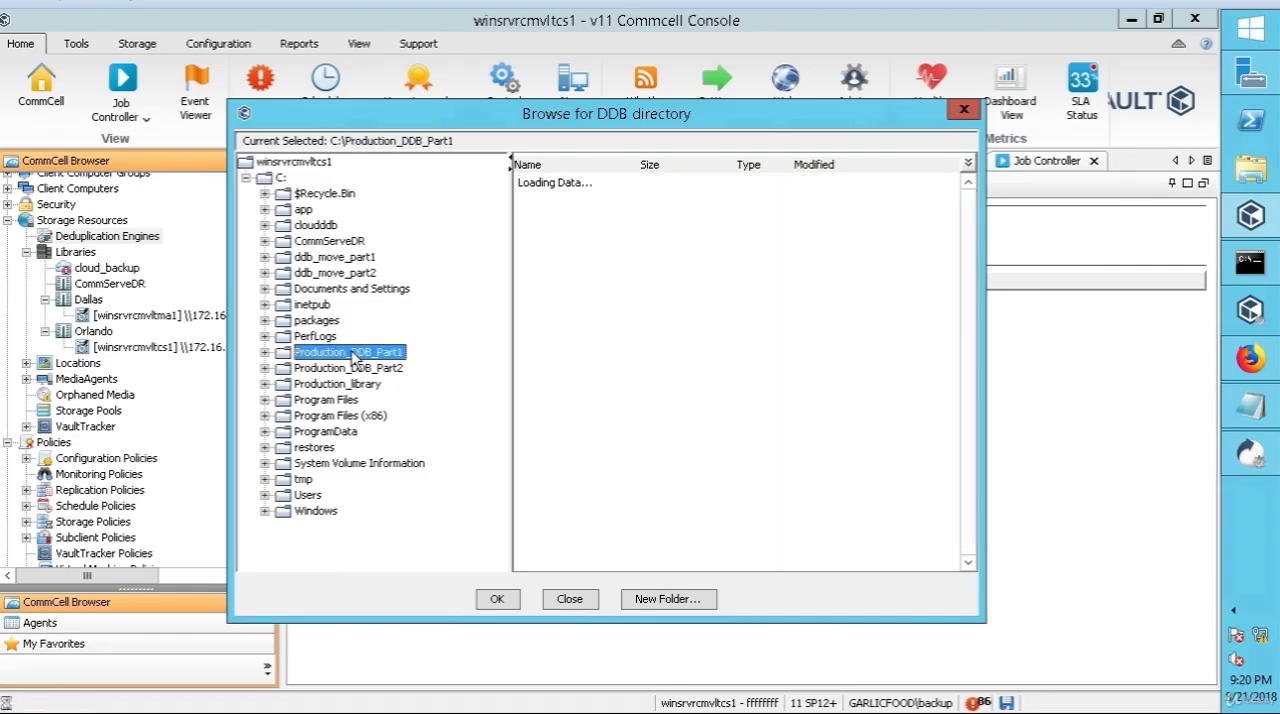
{"action": "left_click", "coordinate": [497, 599]}
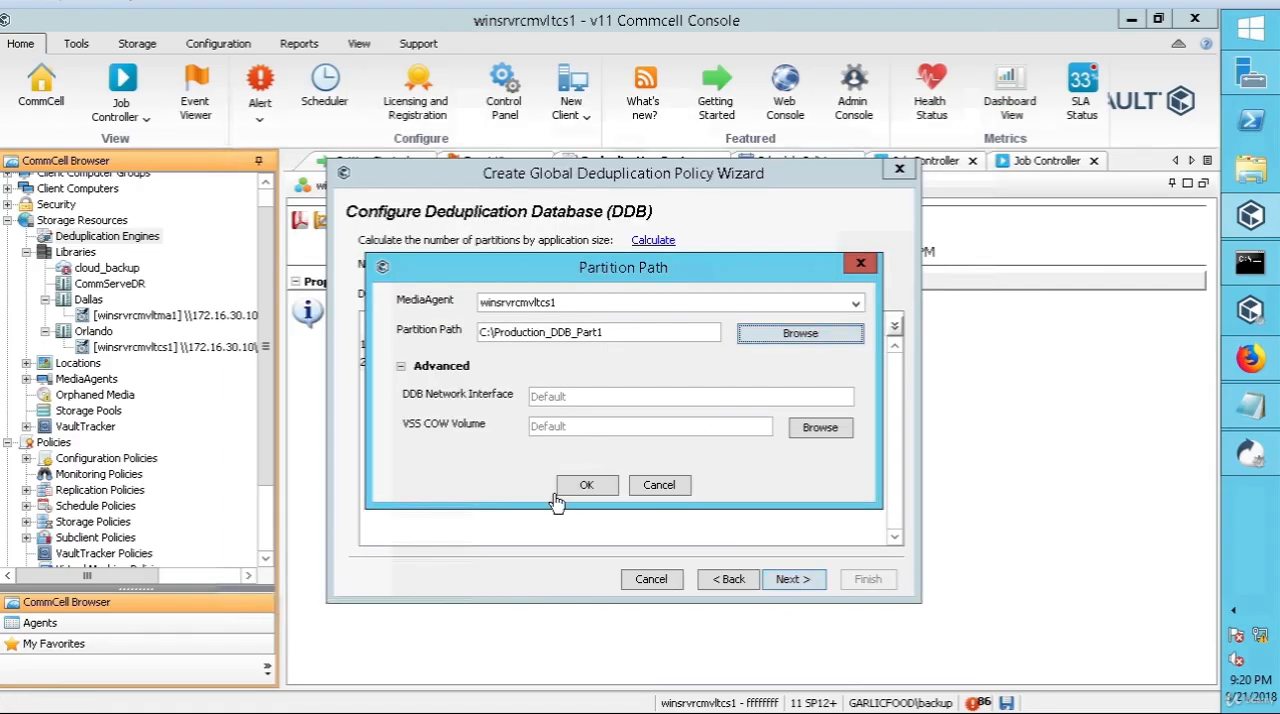
{"action": "left_click", "coordinate": [585, 487]}
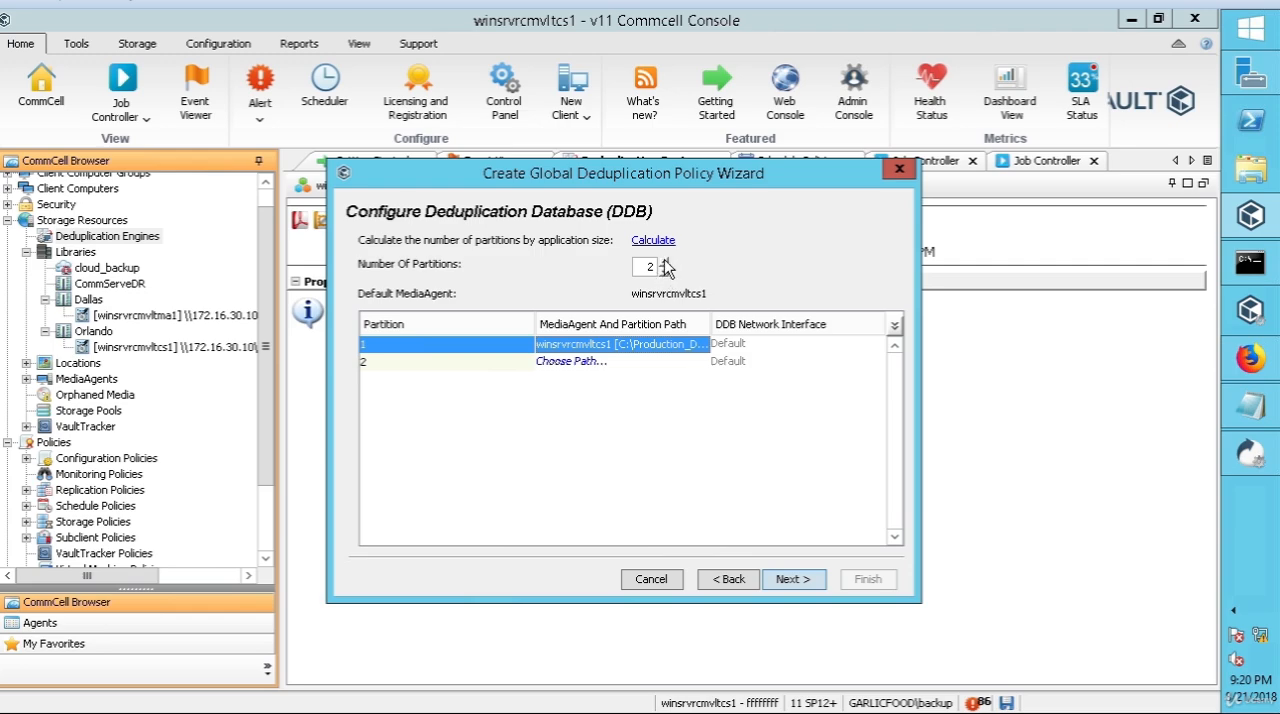
Step: Set the number of deduplication database partitions to 1 and complete the global deduplication policy
{"action": "left_click", "coordinate": [663, 262]}
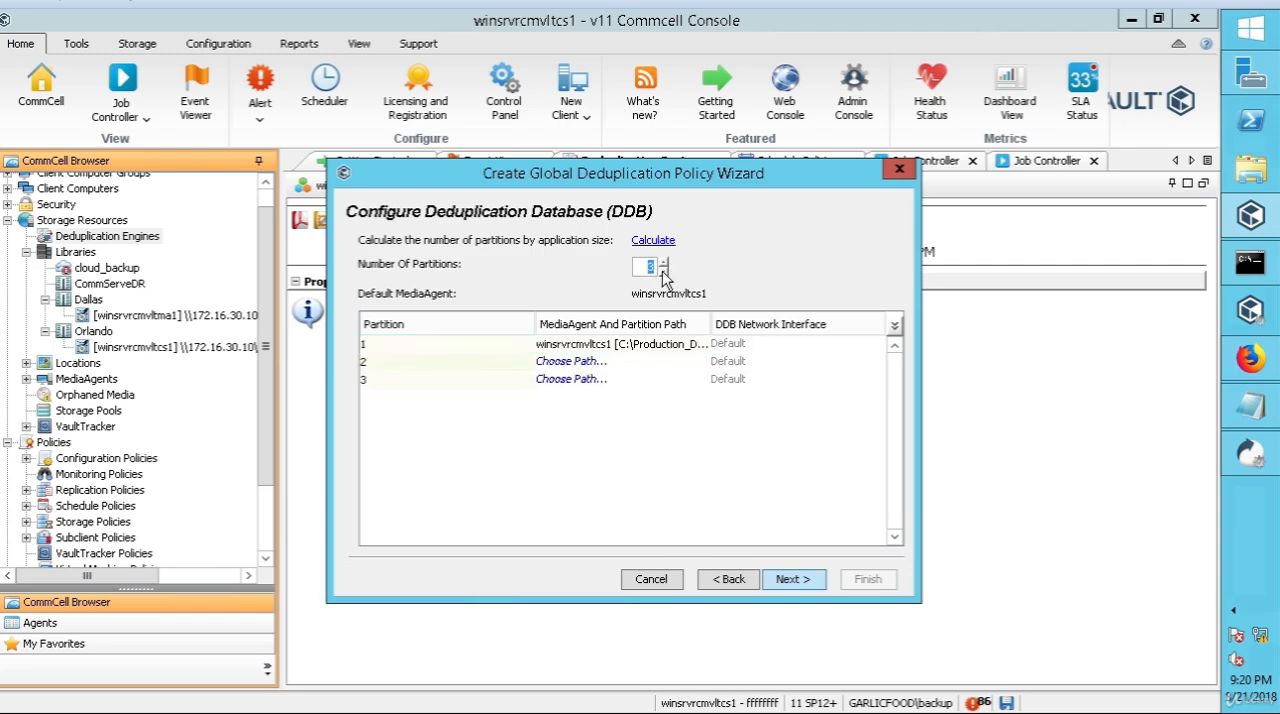
{"action": "type", "text": "4"}
{"action": "key", "text": "BackSpace"}
{"action": "type", "text": "2"}
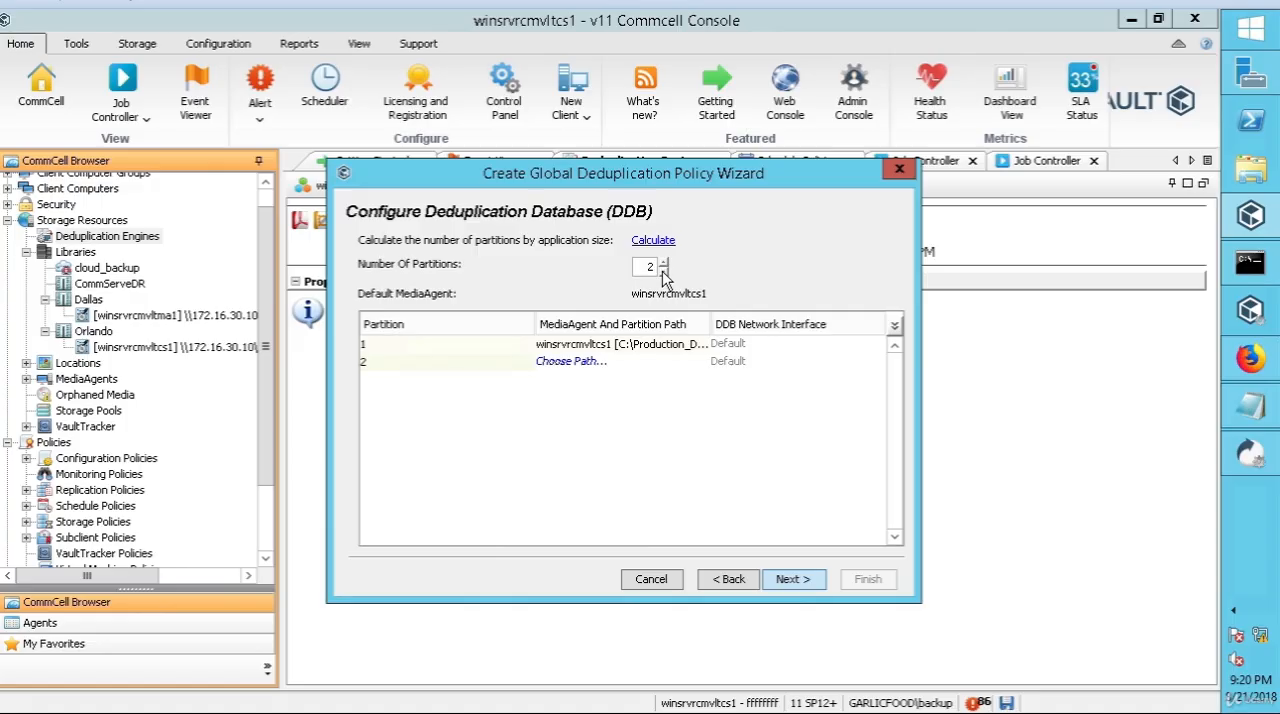
{"action": "left_click", "coordinate": [663, 272]}
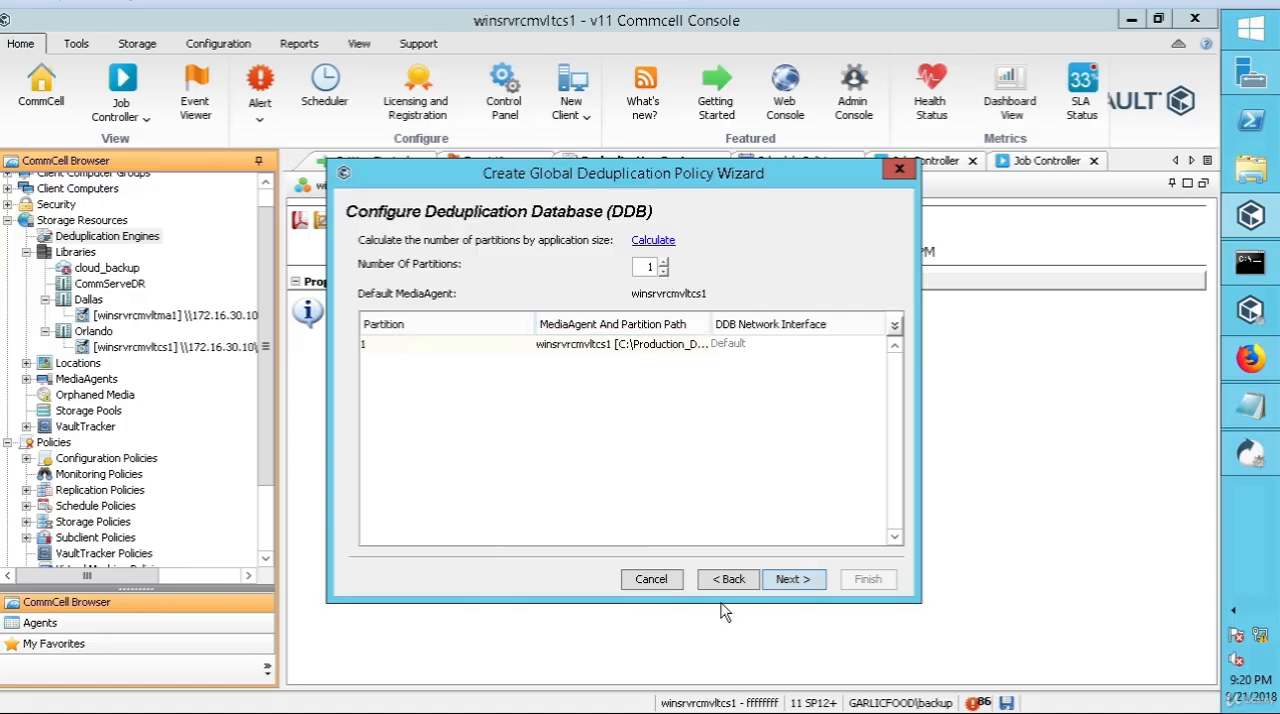
{"action": "left_click", "coordinate": [800, 582]}
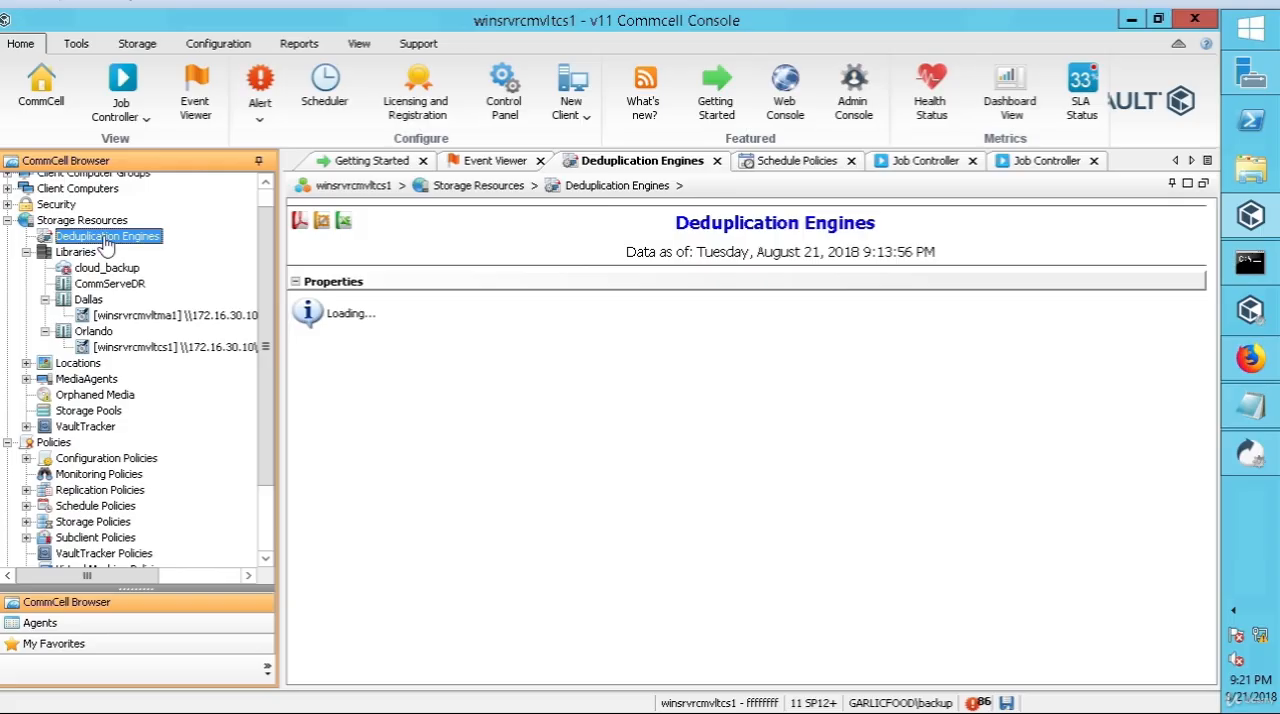
Step: Check the Libraries list and Deduplication Engines for the new deduplication policy
{"action": "left_click", "coordinate": [80, 251]}
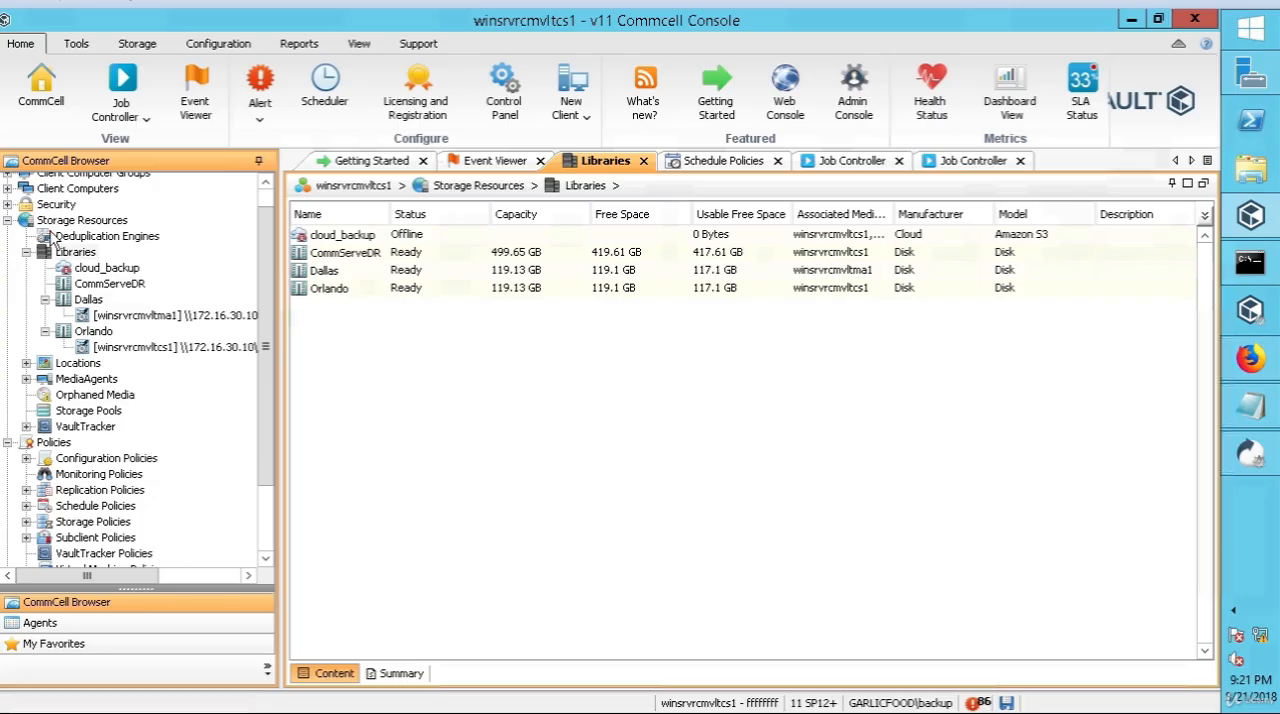
{"action": "left_click", "coordinate": [86, 240]}
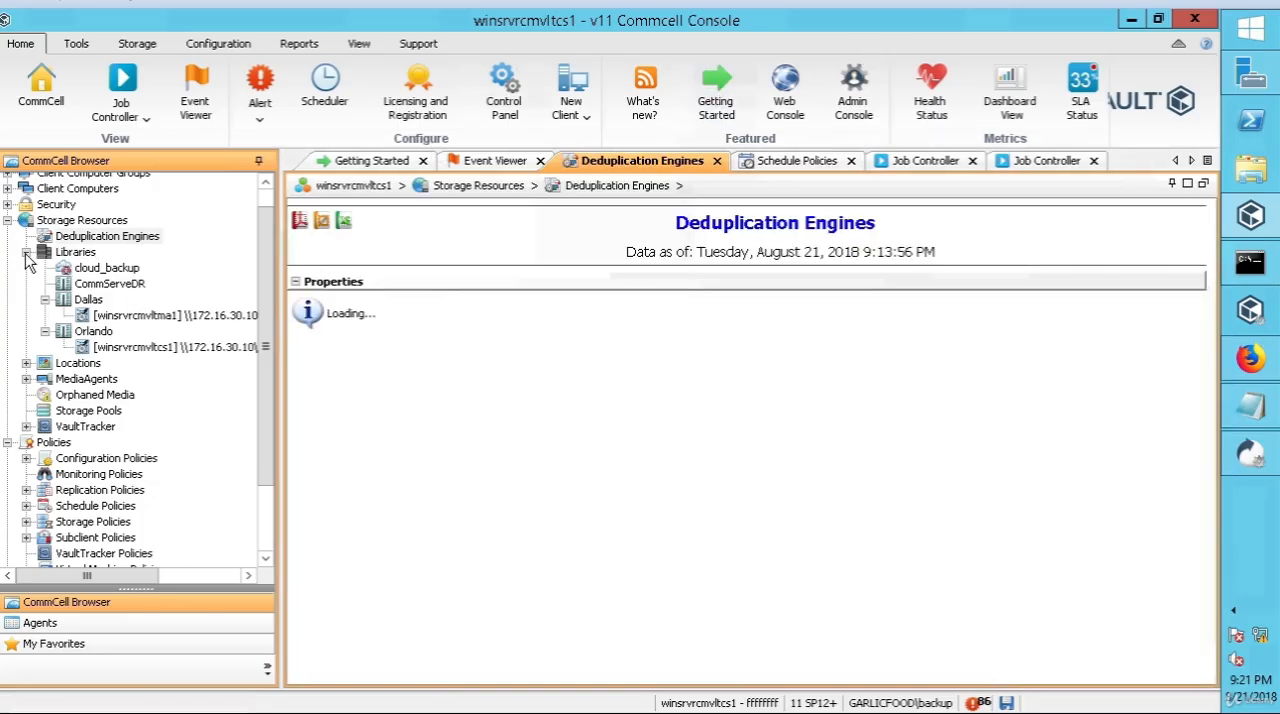
{"action": "left_click", "coordinate": [134, 260]}
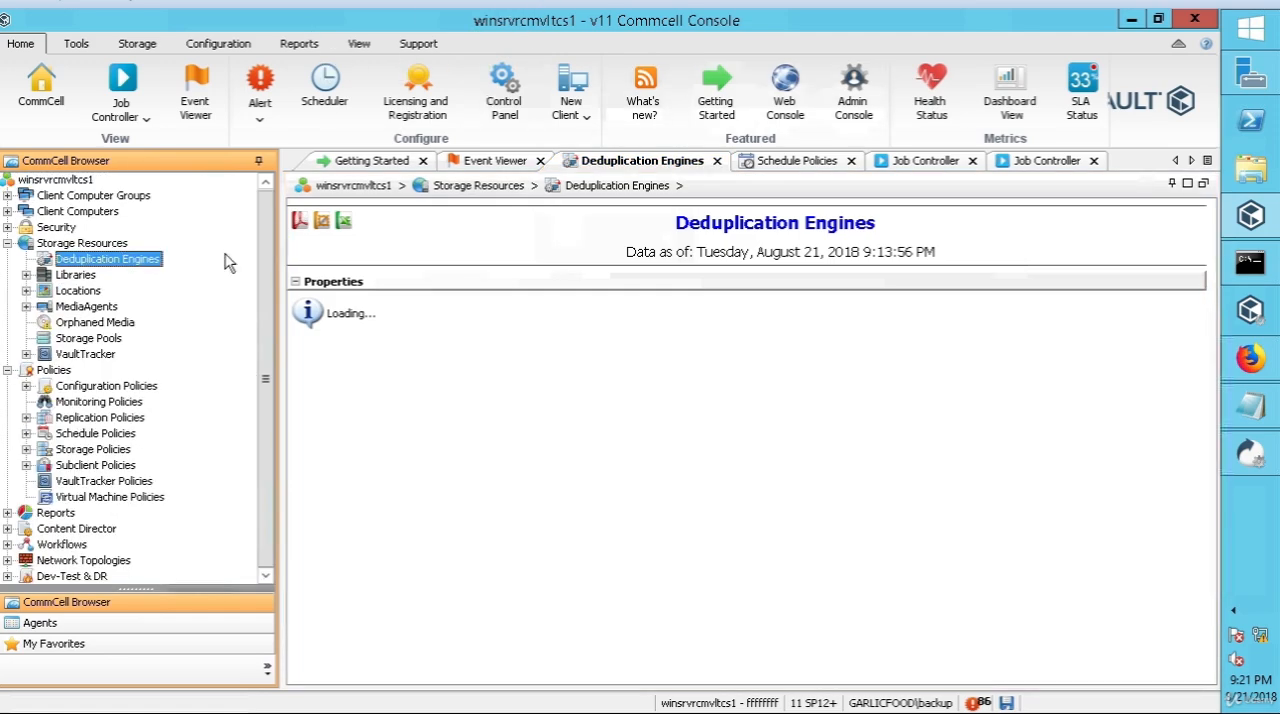
{"action": "left_click", "coordinate": [107, 262]}
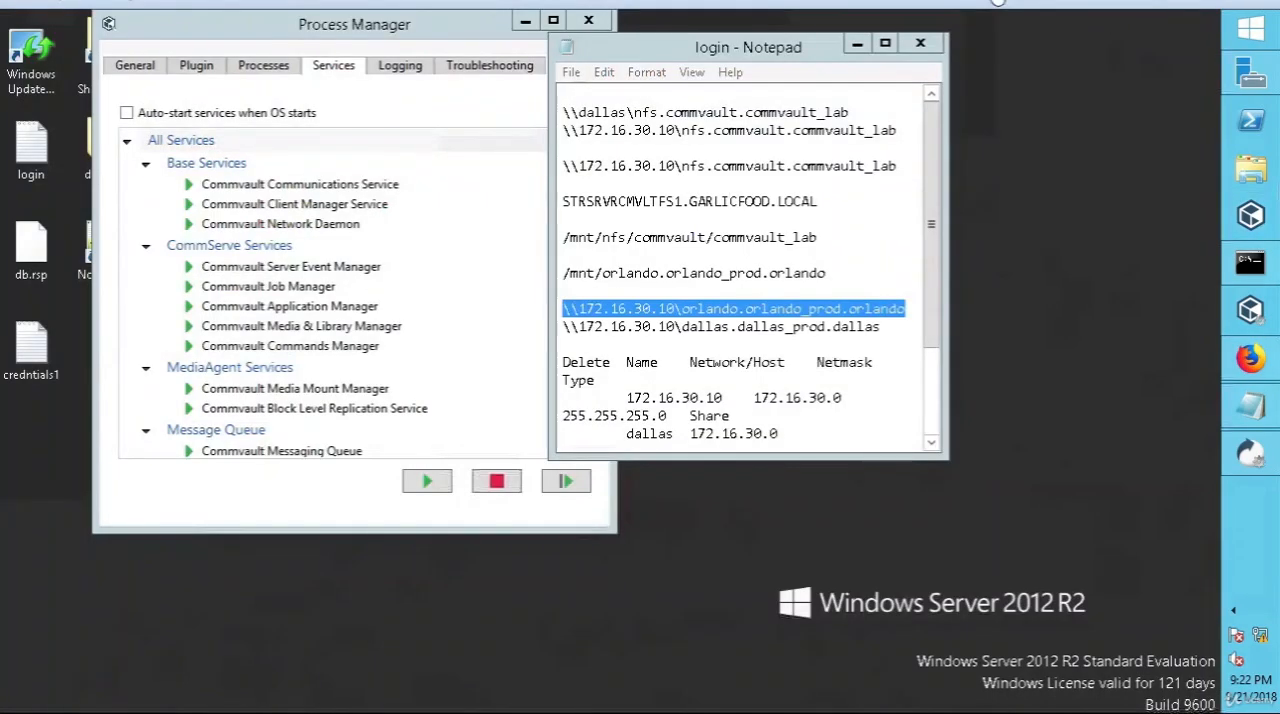
Step: Minimize the login note, return to the CommCell Console, and examine the Orlando_DDB engine and its partition under Deduplication Engines
{"action": "left_click", "coordinate": [857, 43]}
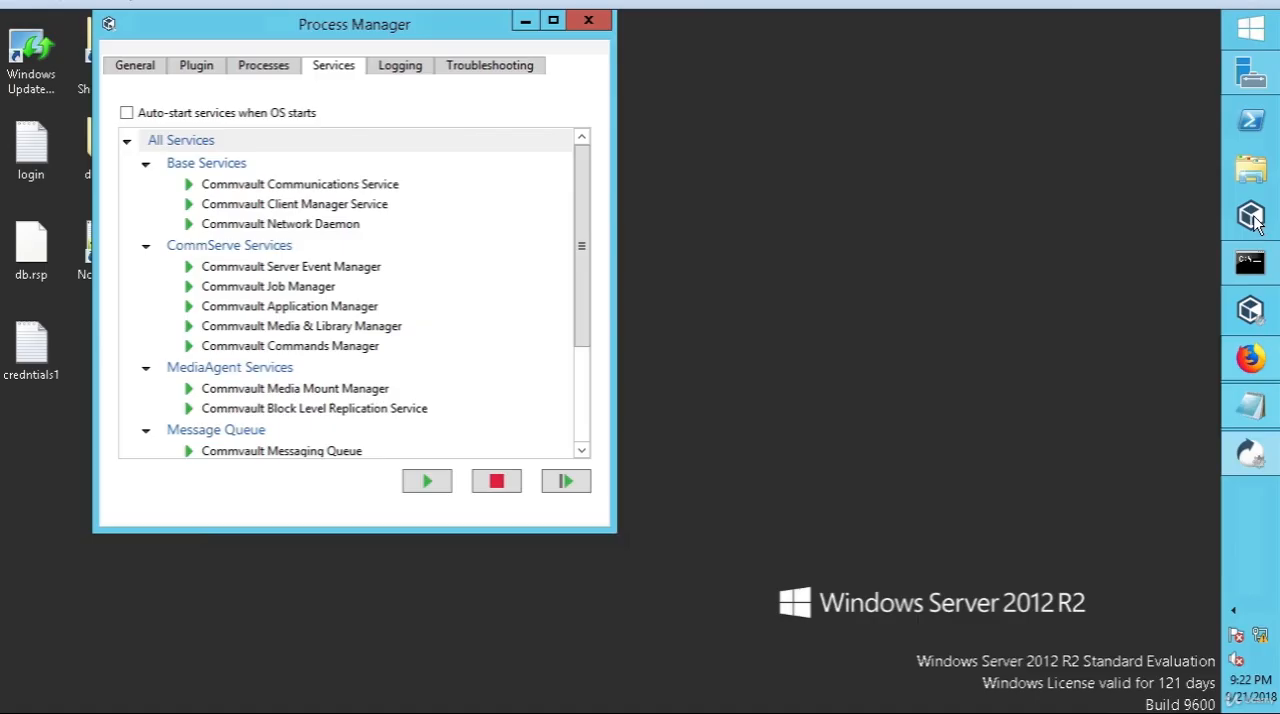
{"action": "left_click", "coordinate": [1256, 222]}
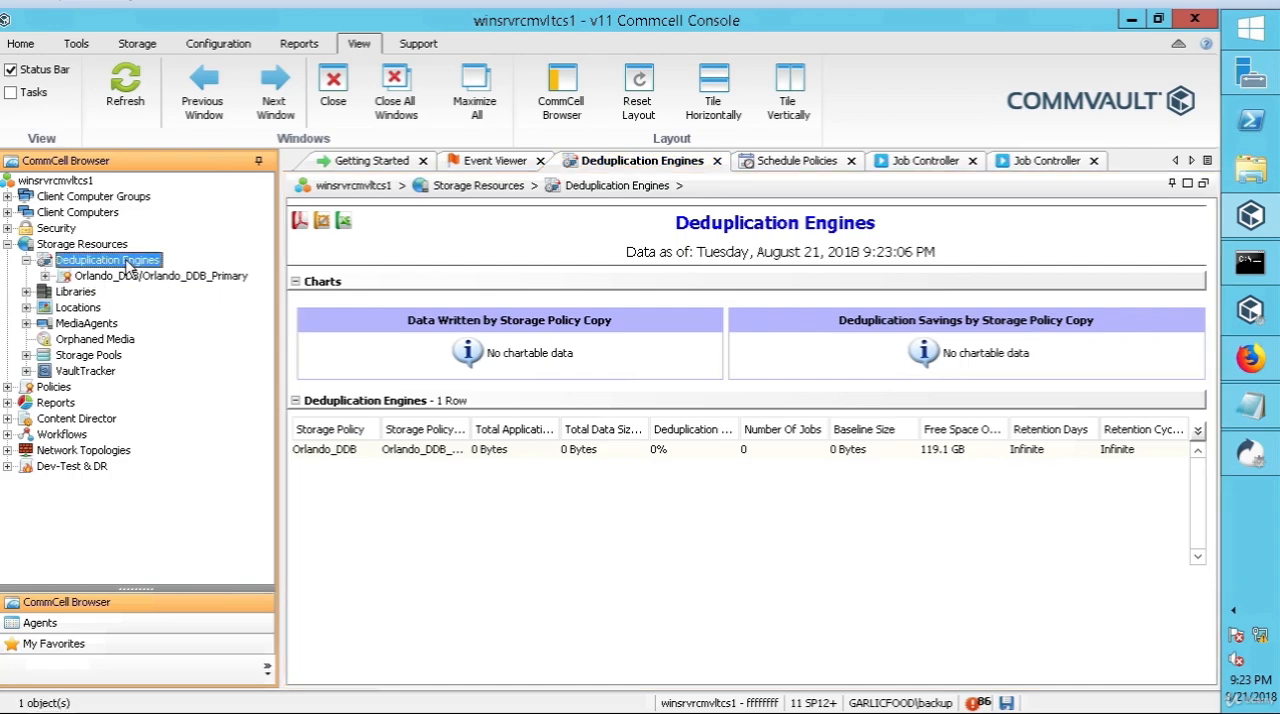
{"action": "right_click", "coordinate": [128, 264]}
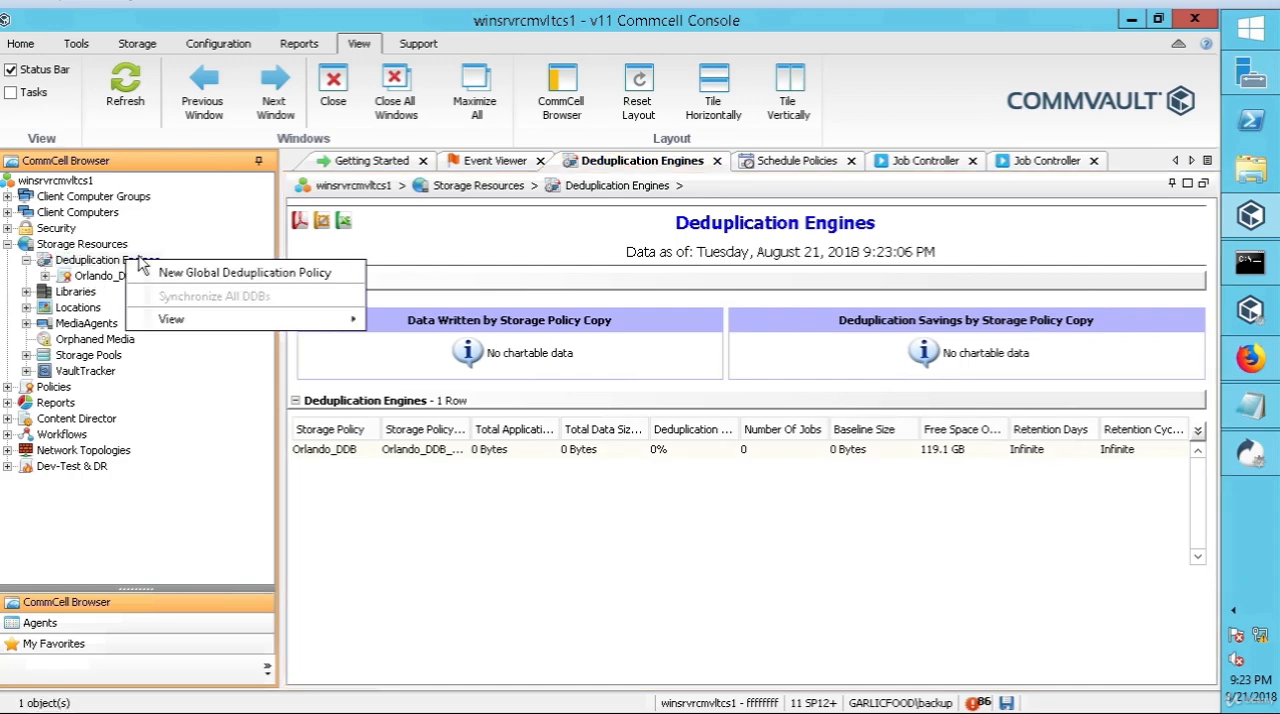
{"action": "key", "text": "Escape"}
{"action": "left_click", "coordinate": [45, 277]}
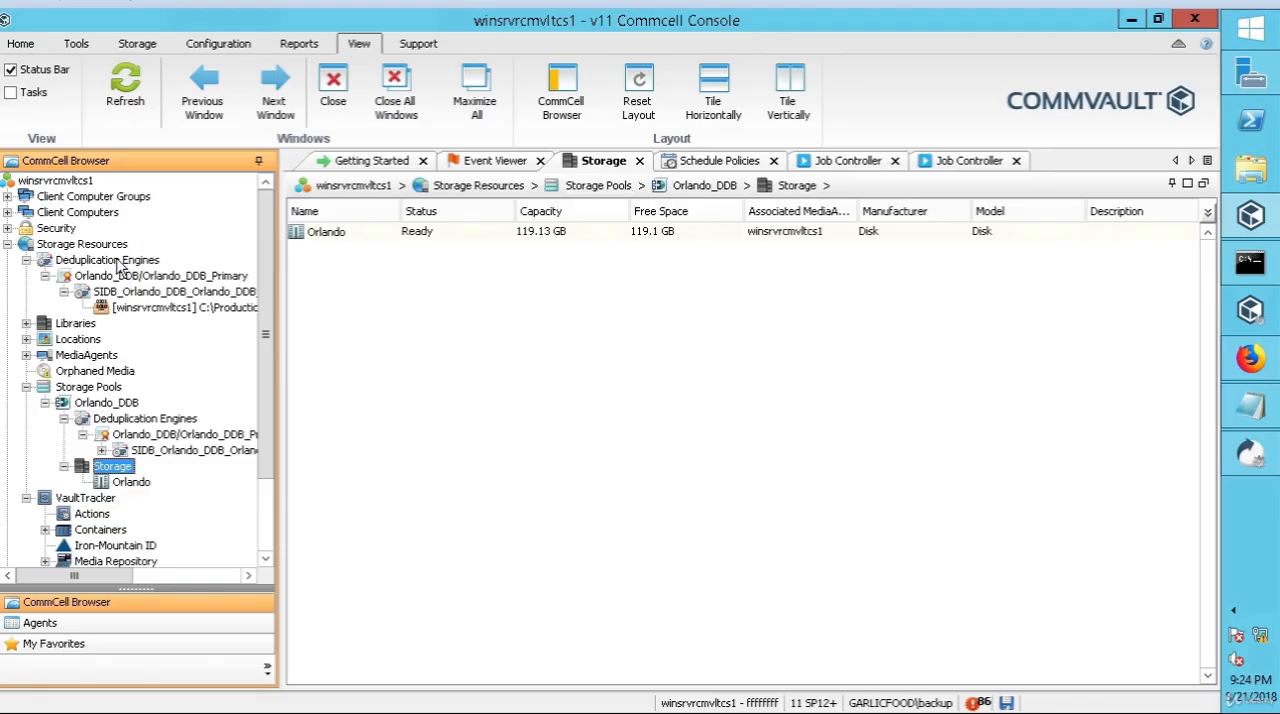
{"action": "left_click", "coordinate": [117, 261]}
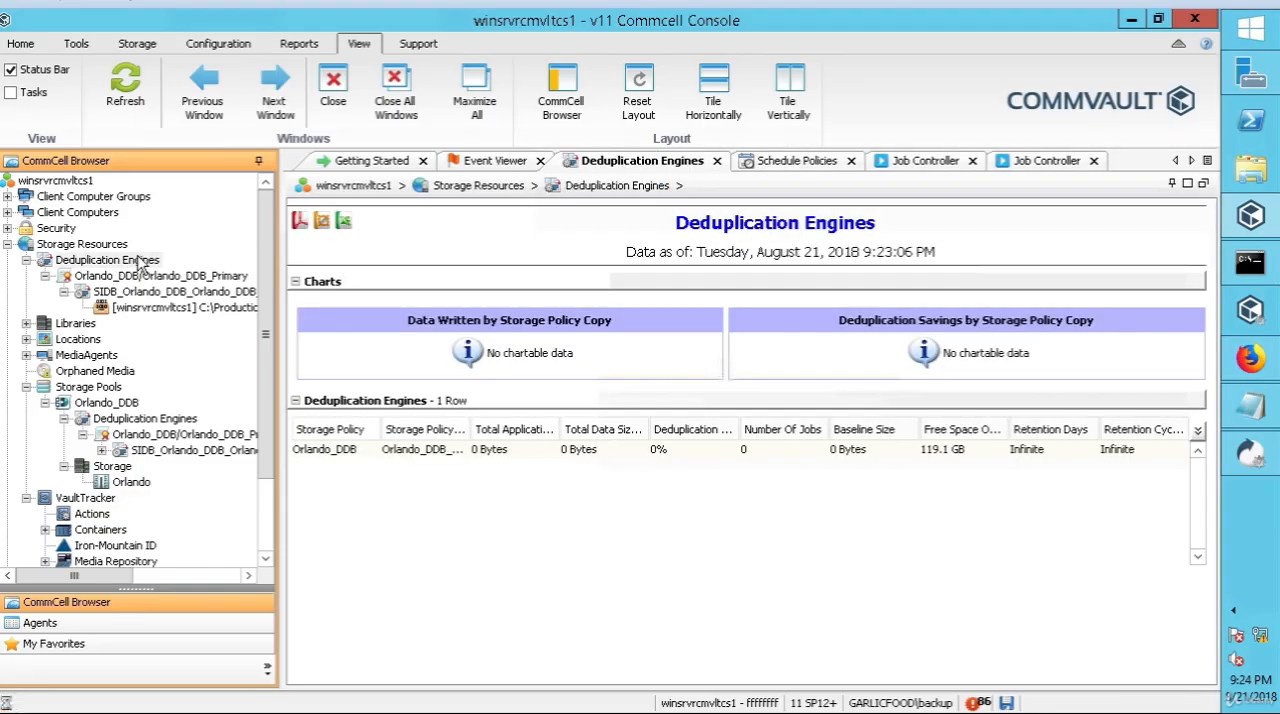
Step: Start a new global deduplication policy named Dallas using the Dallas library and MediaAgent winsrvrcmvltma1, leaving software encryption off
{"action": "right_click", "coordinate": [145, 260]}
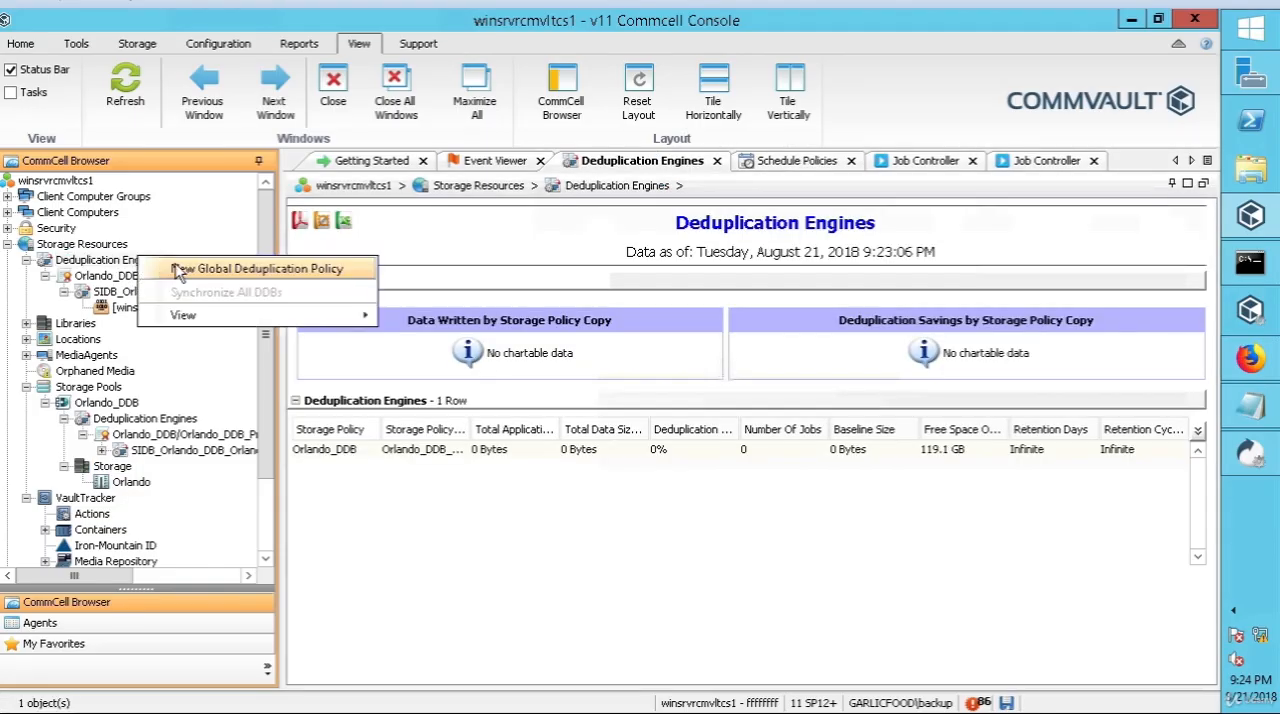
{"action": "left_click", "coordinate": [222, 272]}
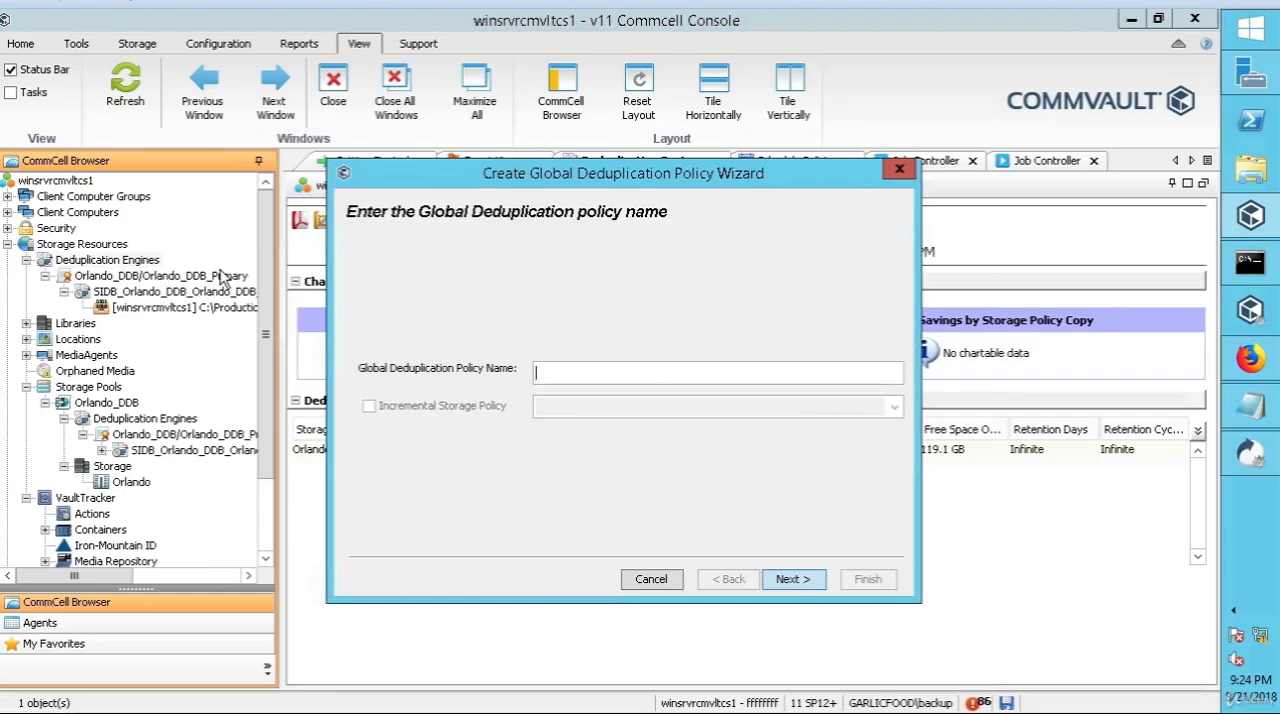
{"action": "type", "text": "Dallas"}
{"action": "key", "text": "Return"}
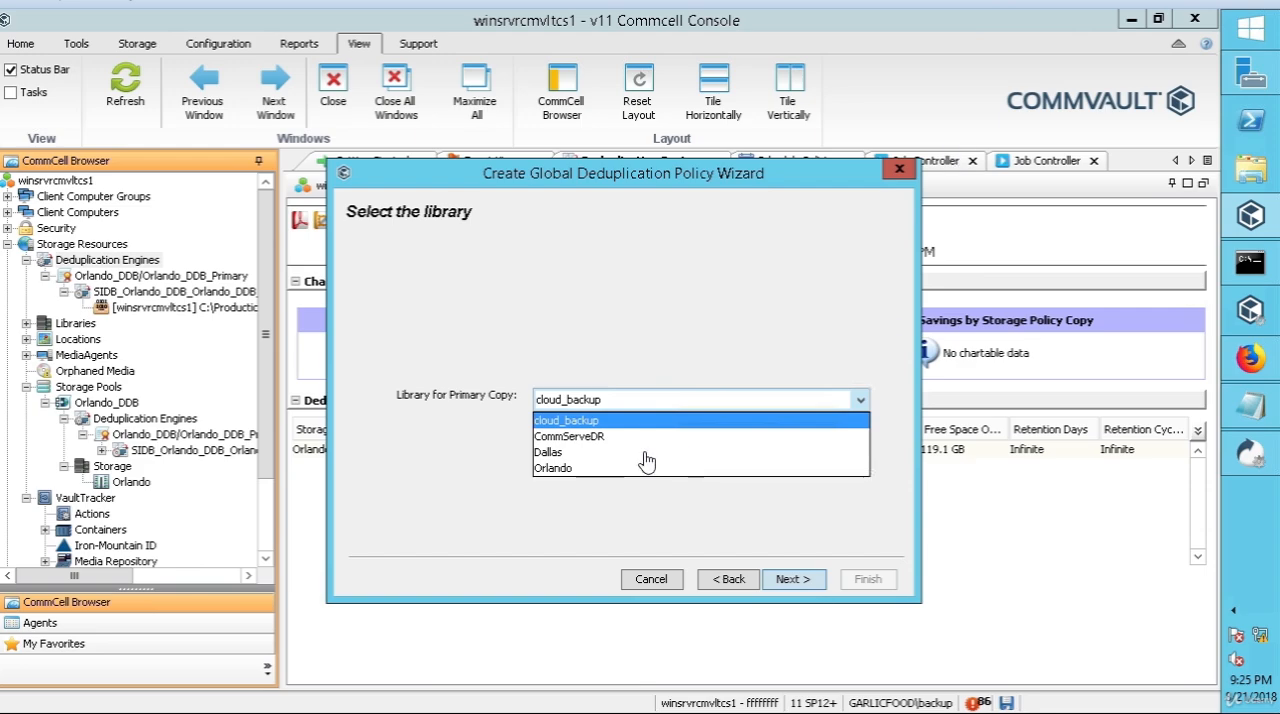
{"action": "left_click", "coordinate": [557, 455]}
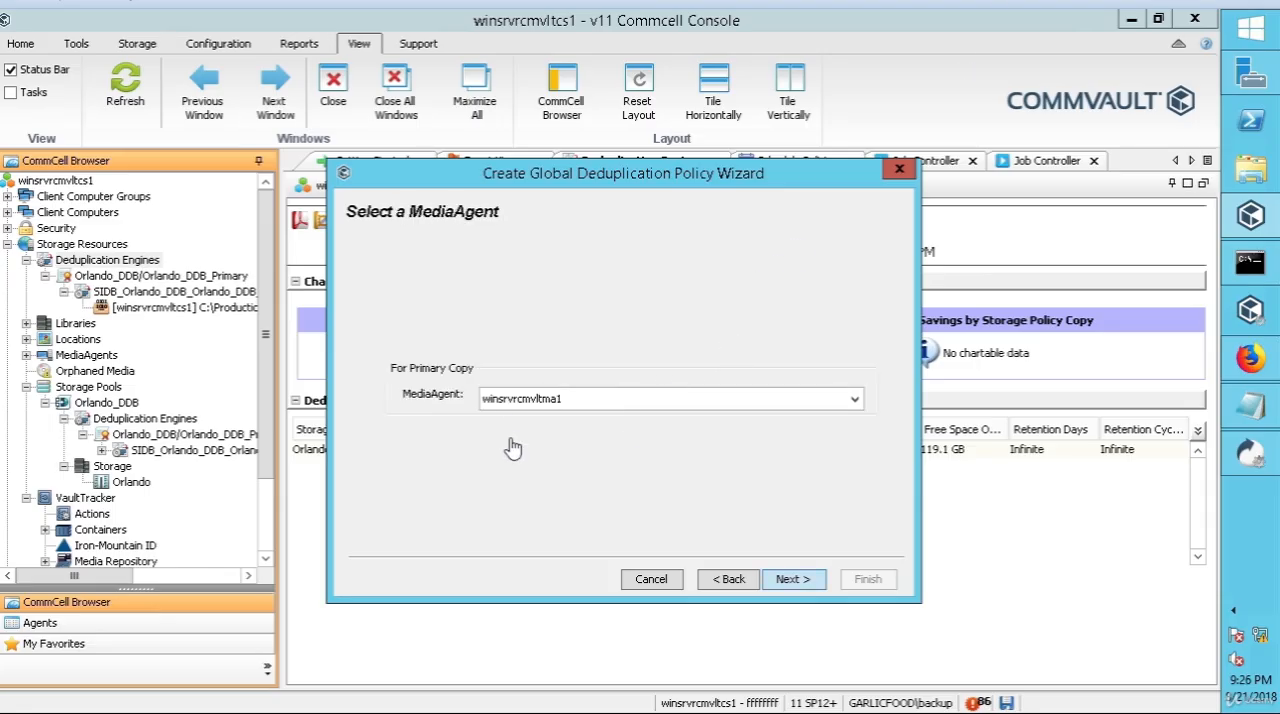
{"action": "left_click", "coordinate": [790, 580]}
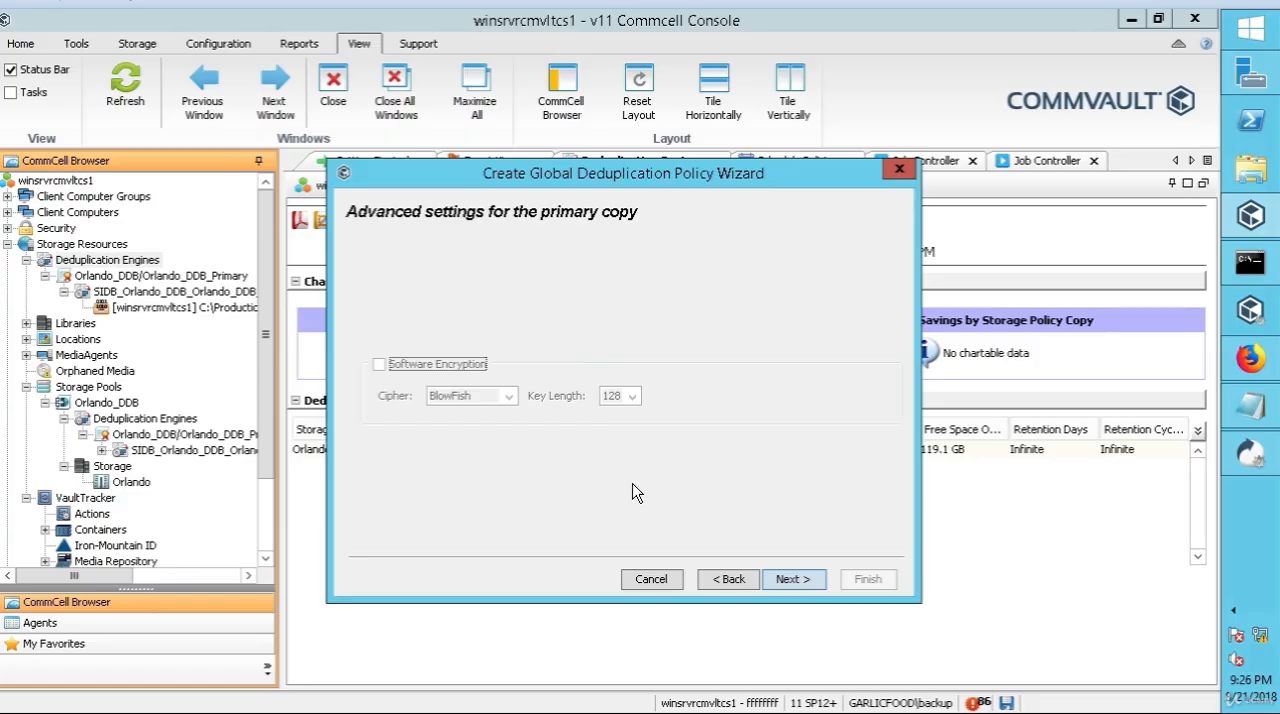
{"action": "left_click", "coordinate": [793, 580]}
{"action": "left_click", "coordinate": [793, 580]}
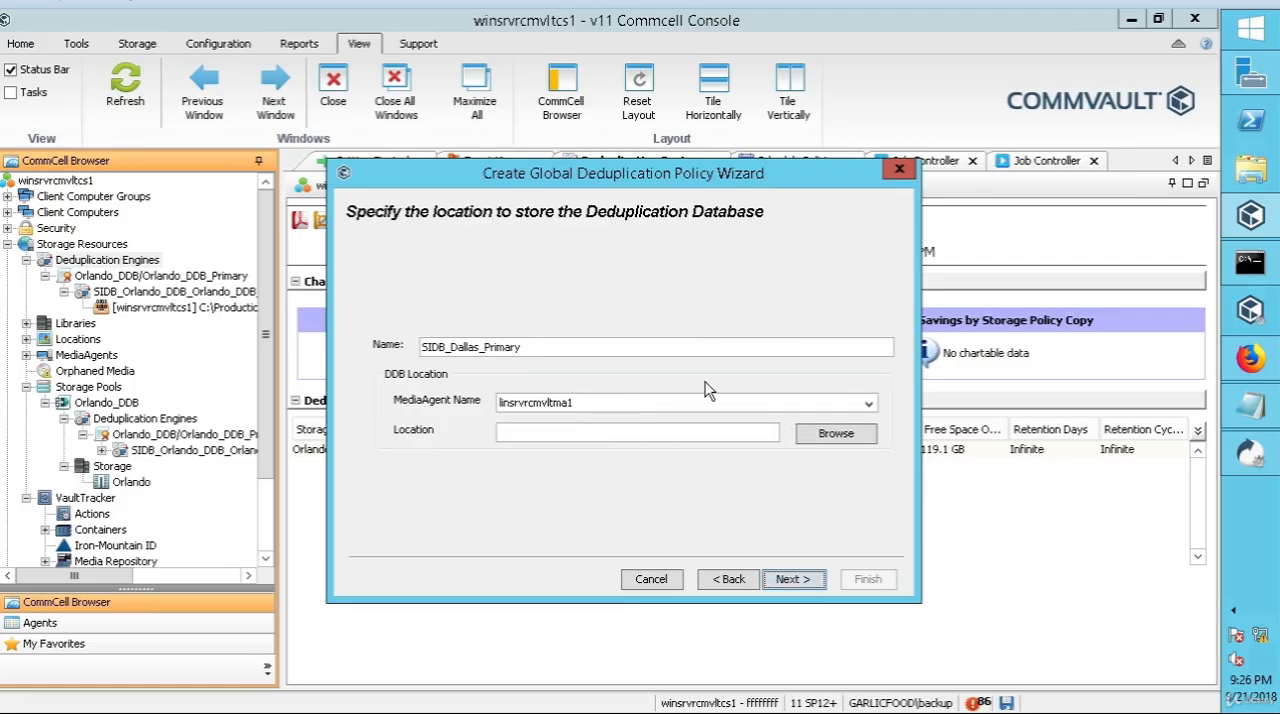
{"action": "left_click", "coordinate": [866, 405]}
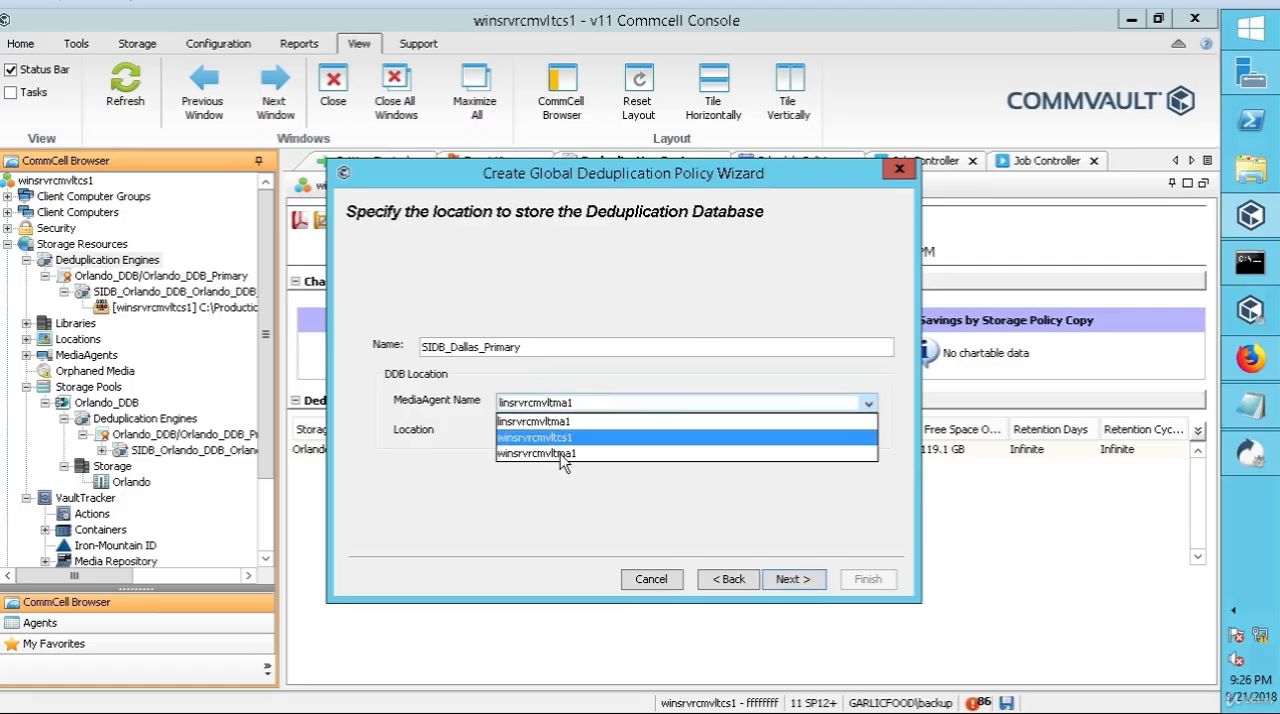
{"action": "left_click", "coordinate": [563, 455]}
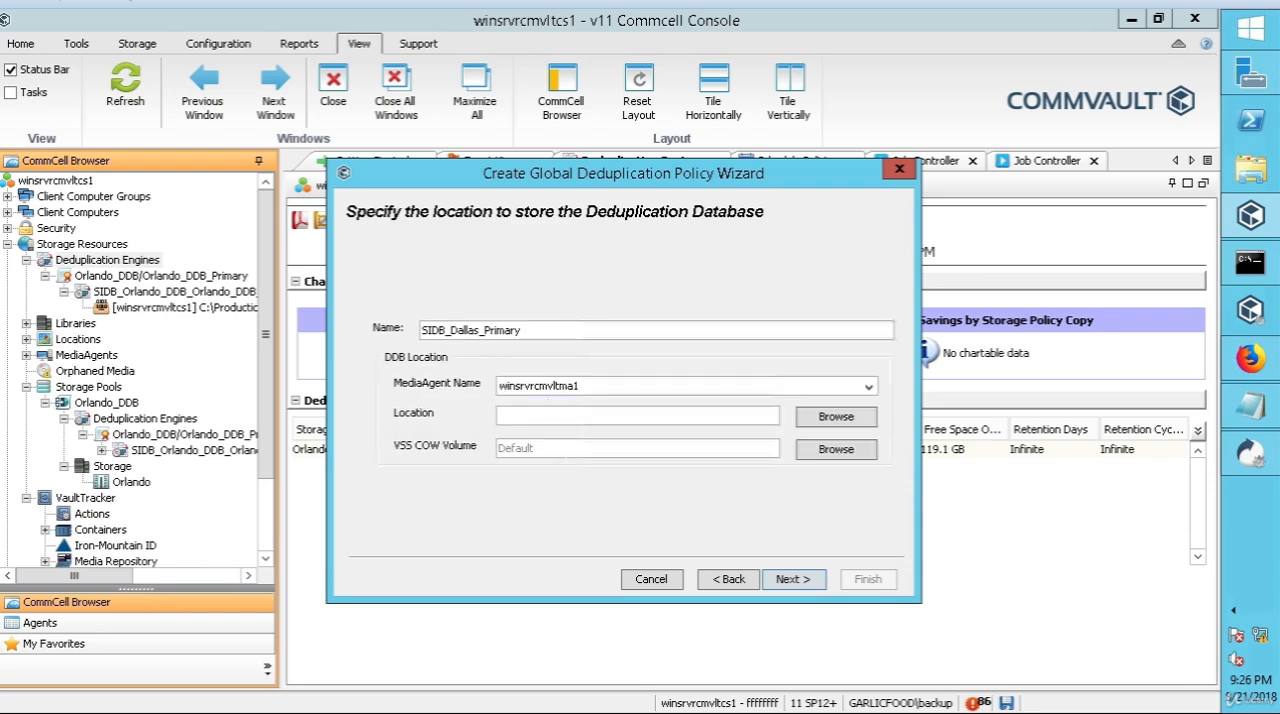
{"action": "left_click", "coordinate": [771, 581]}
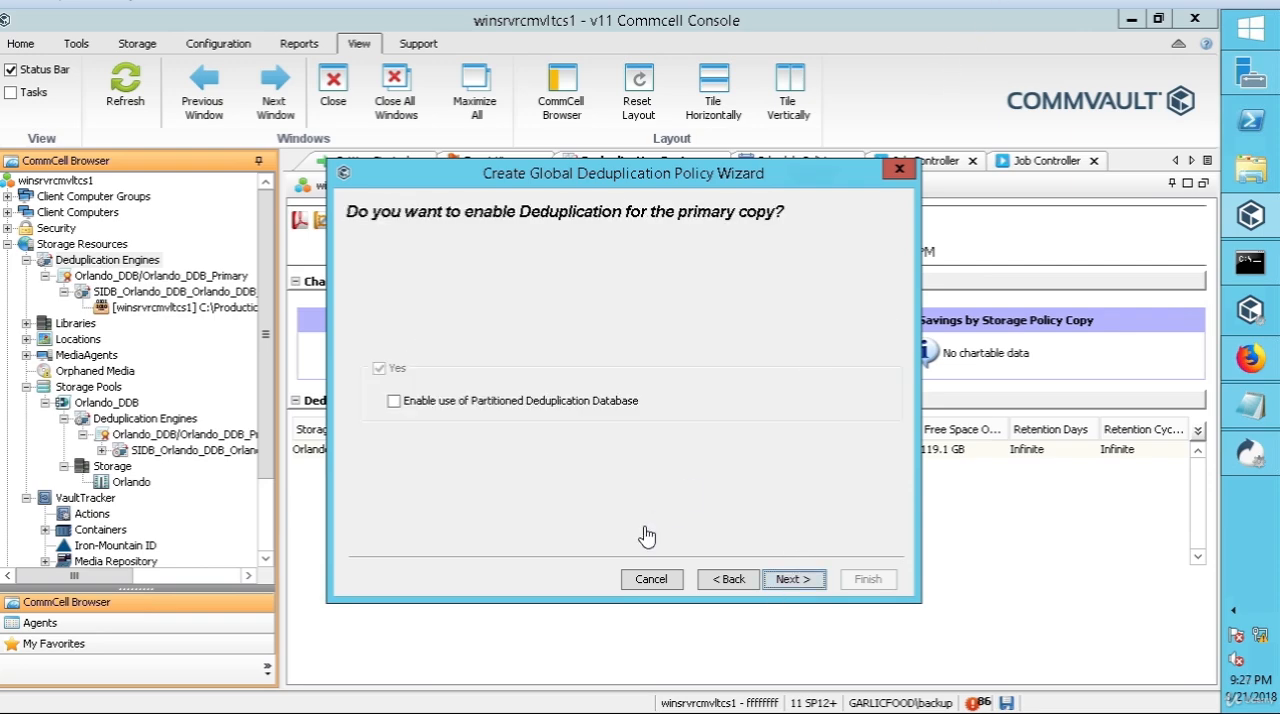
{"action": "left_click", "coordinate": [742, 584]}
Step: Enable the partitioned deduplication database for the Dallas policy and set the number of partitions to 1
{"action": "left_click", "coordinate": [394, 403]}
{"action": "left_click", "coordinate": [394, 401]}
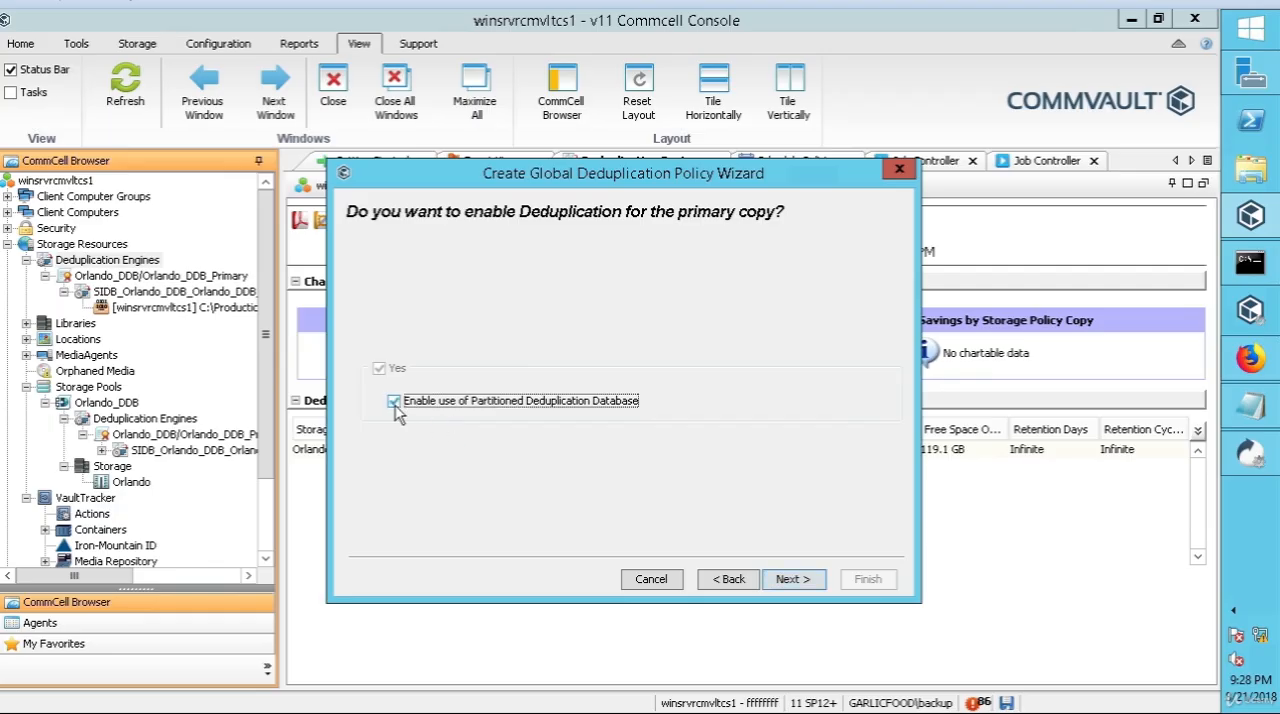
{"action": "left_click", "coordinate": [799, 580]}
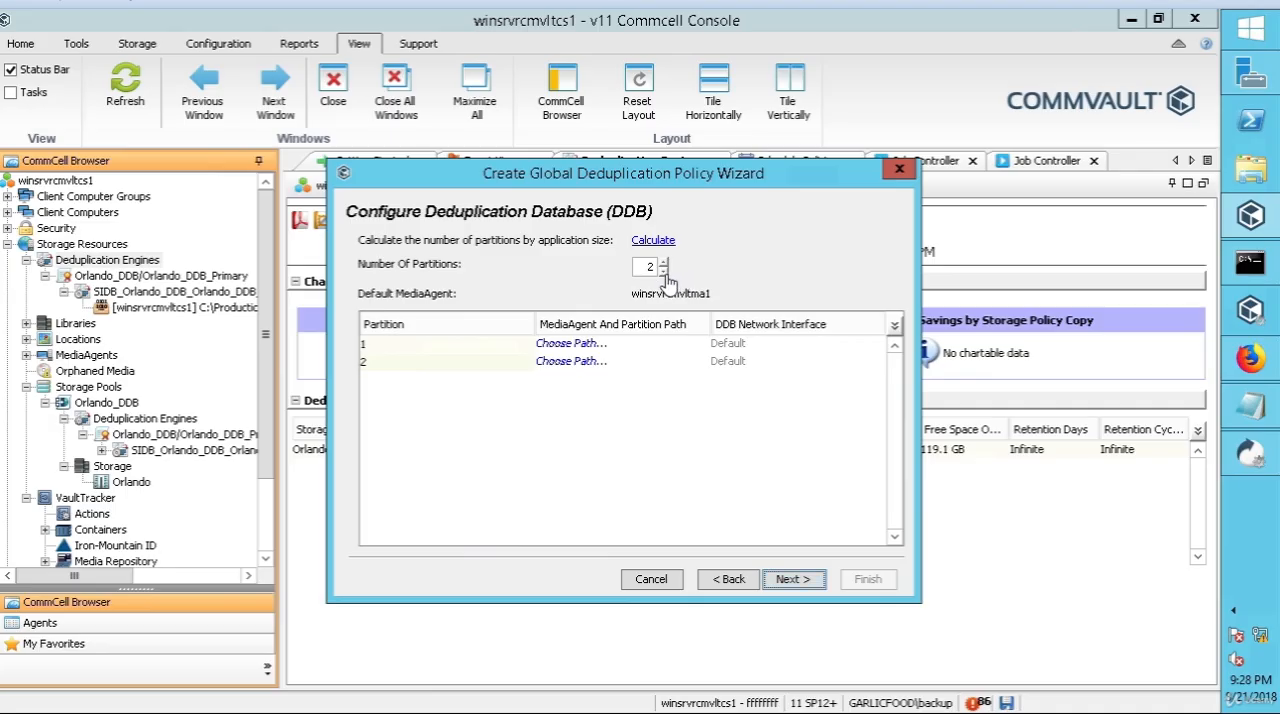
{"action": "left_click", "coordinate": [662, 272]}
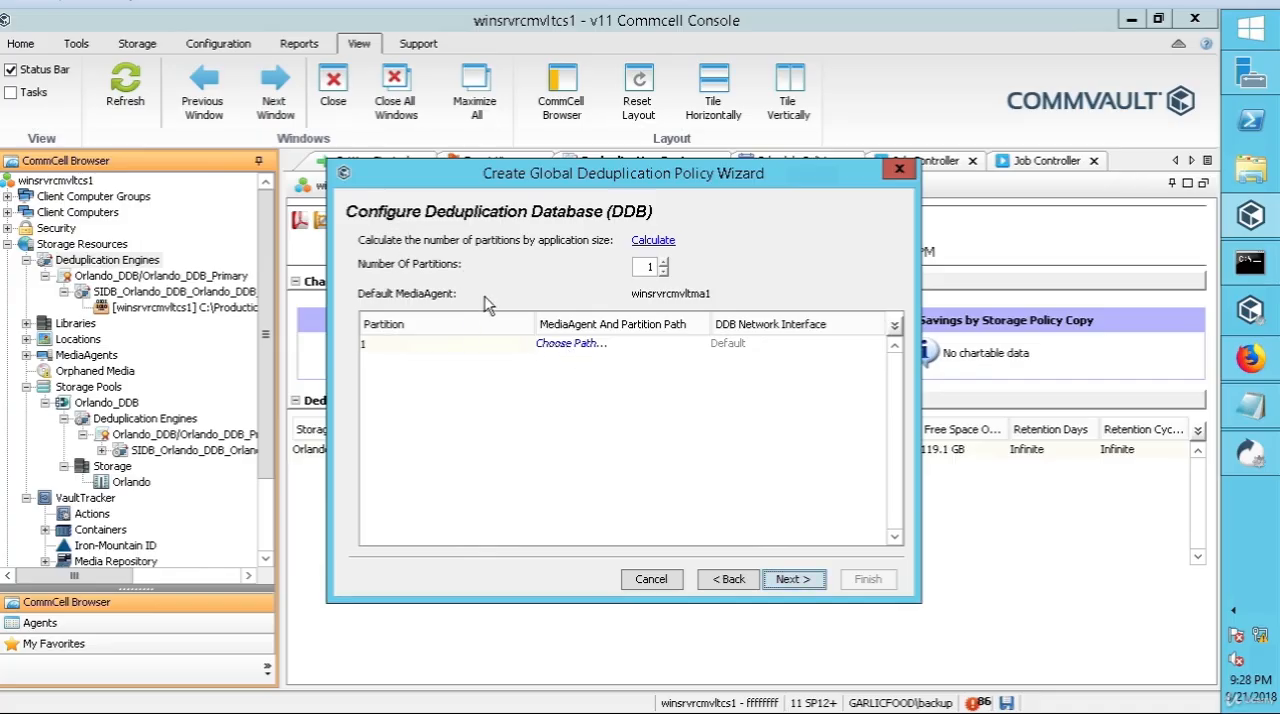
Step: Set partition 1's path to the existing folder E:\ddb_part3 on MediaAgent winsrvrcmvltma1 and accept the deduplication database configuration
{"action": "left_click", "coordinate": [572, 344]}
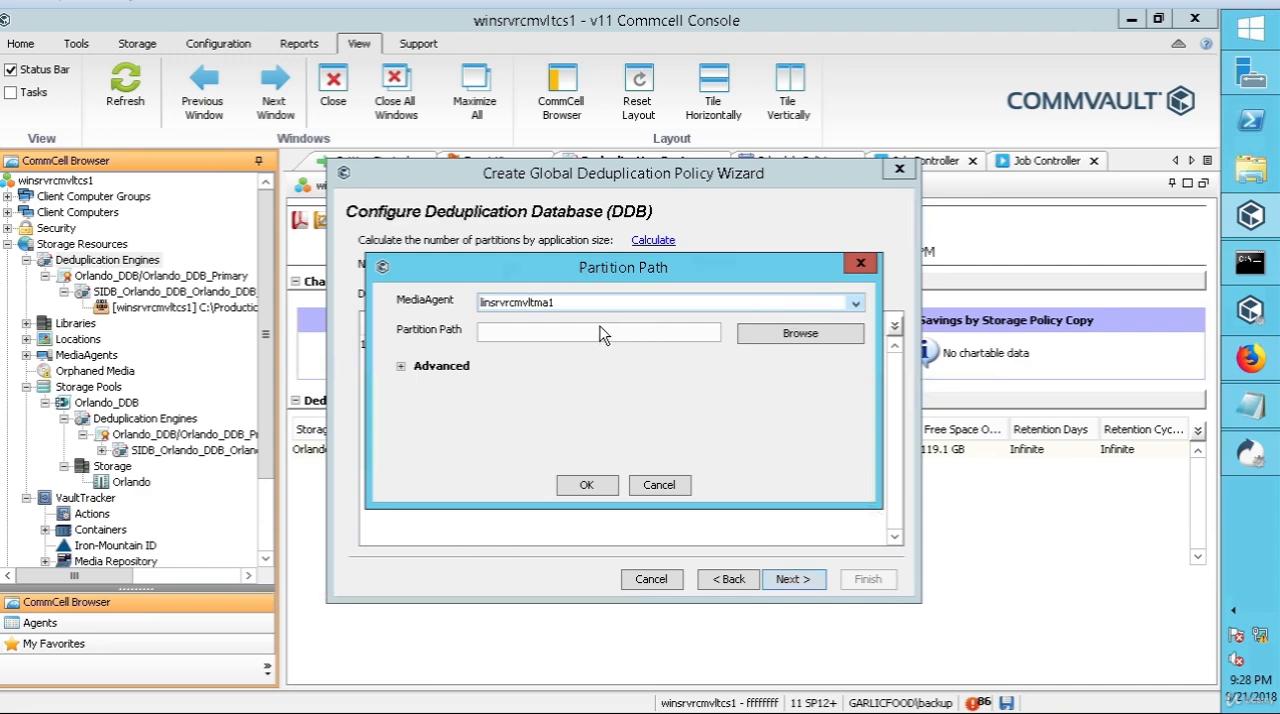
{"action": "left_click", "coordinate": [775, 309]}
{"action": "left_click", "coordinate": [699, 322]}
{"action": "left_click", "coordinate": [853, 306]}
{"action": "left_click", "coordinate": [756, 356]}
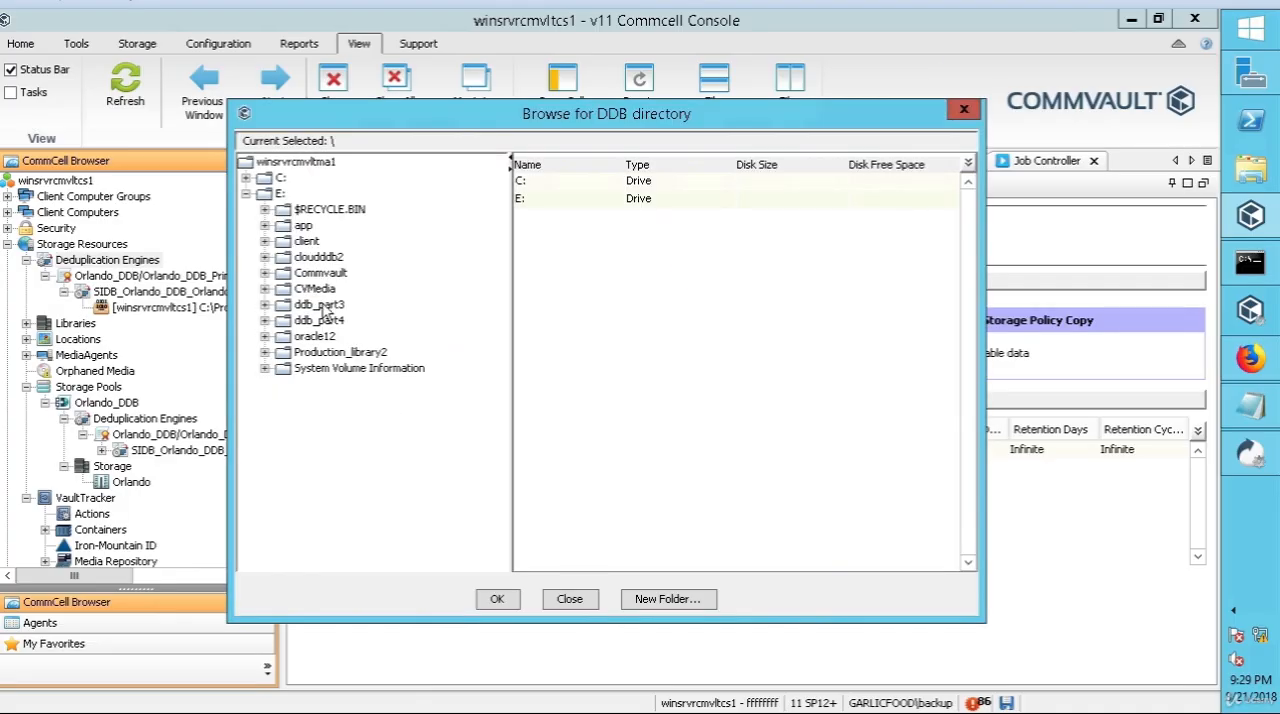
{"action": "left_click", "coordinate": [322, 304]}
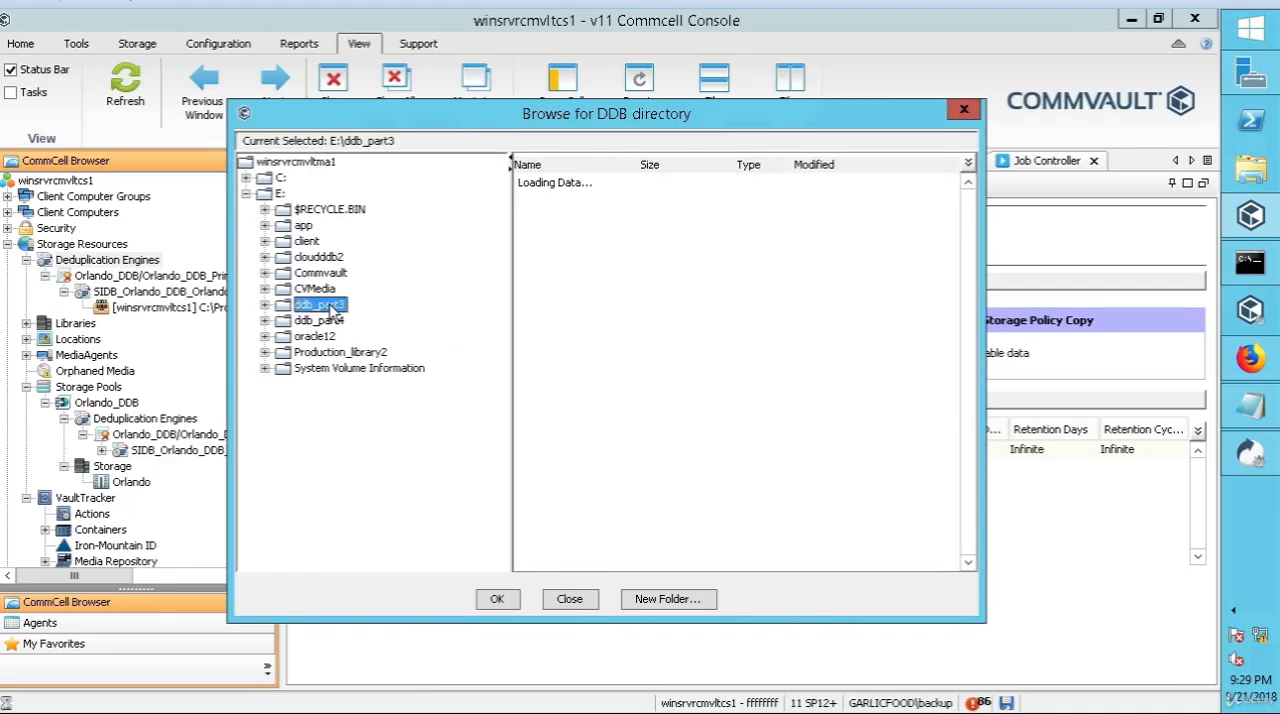
{"action": "left_click", "coordinate": [506, 597]}
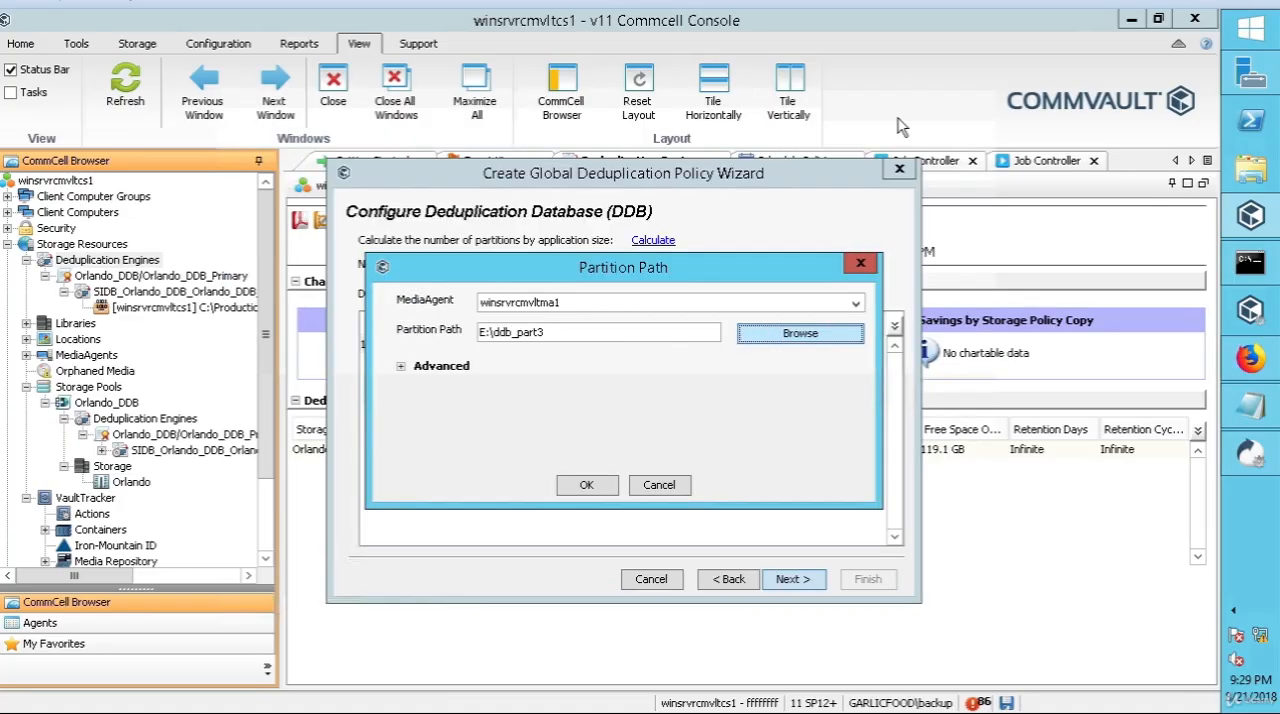
{"action": "left_click", "coordinate": [587, 486]}
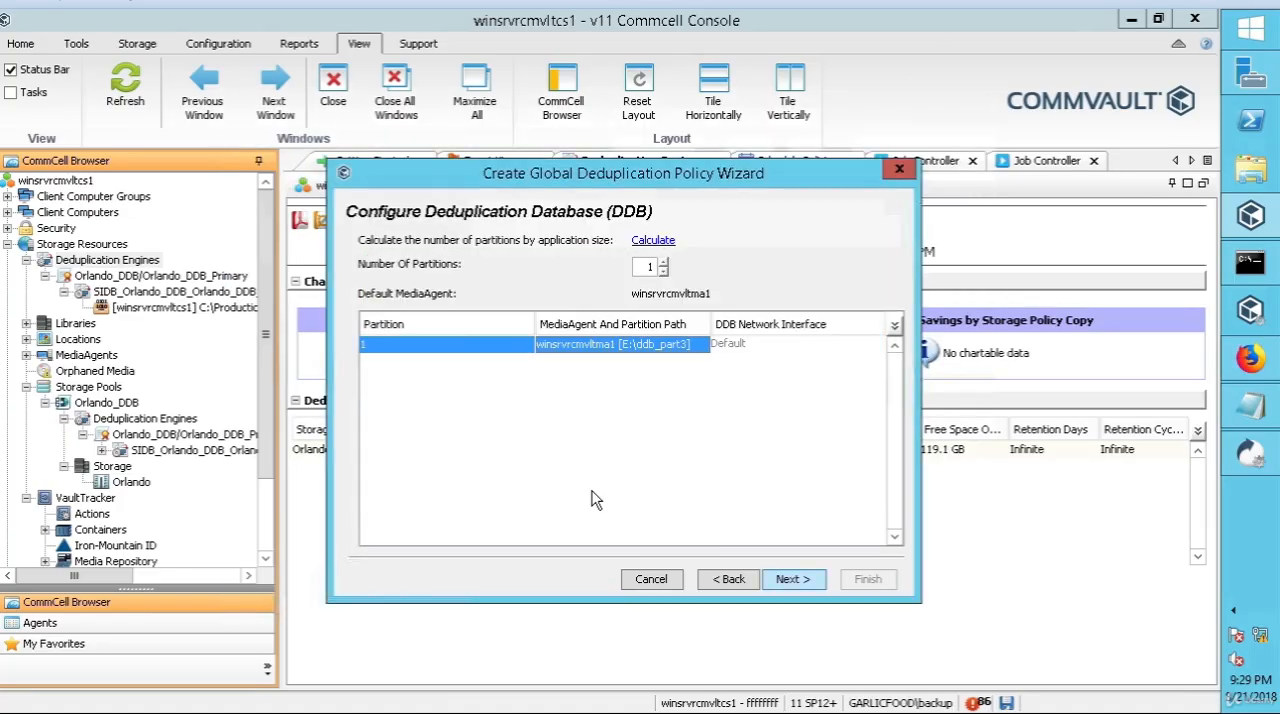
{"action": "left_click", "coordinate": [795, 580]}
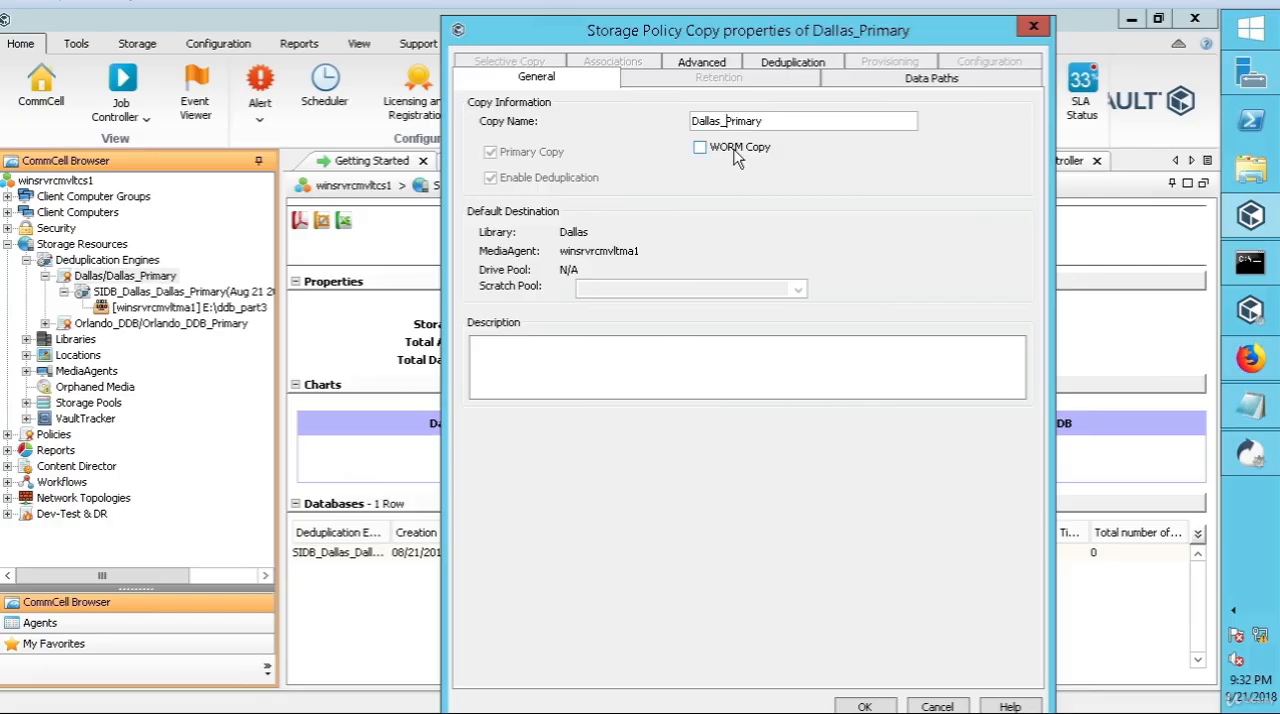
Step: Rename the Dallas policy's primary copy as Dallas_DDB_Primary
{"action": "type", "text": "DDB"}
{"action": "left_click_drag", "start_coordinate": [561, 19], "coordinate": [556, 58]}
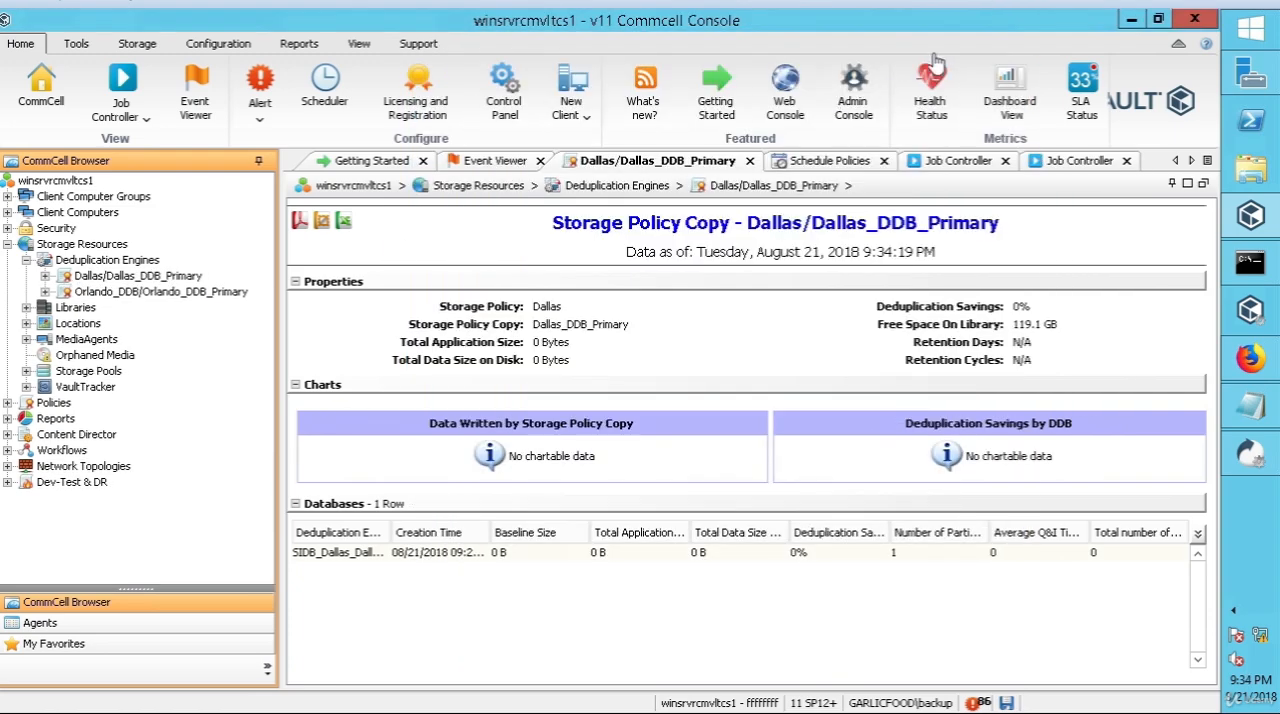
Step: Check which storage policies are available for the DDBBackup subclient in the File System defaultBackupSet of winsrvrcmvltcs1
{"action": "left_click", "coordinate": [7, 212]}
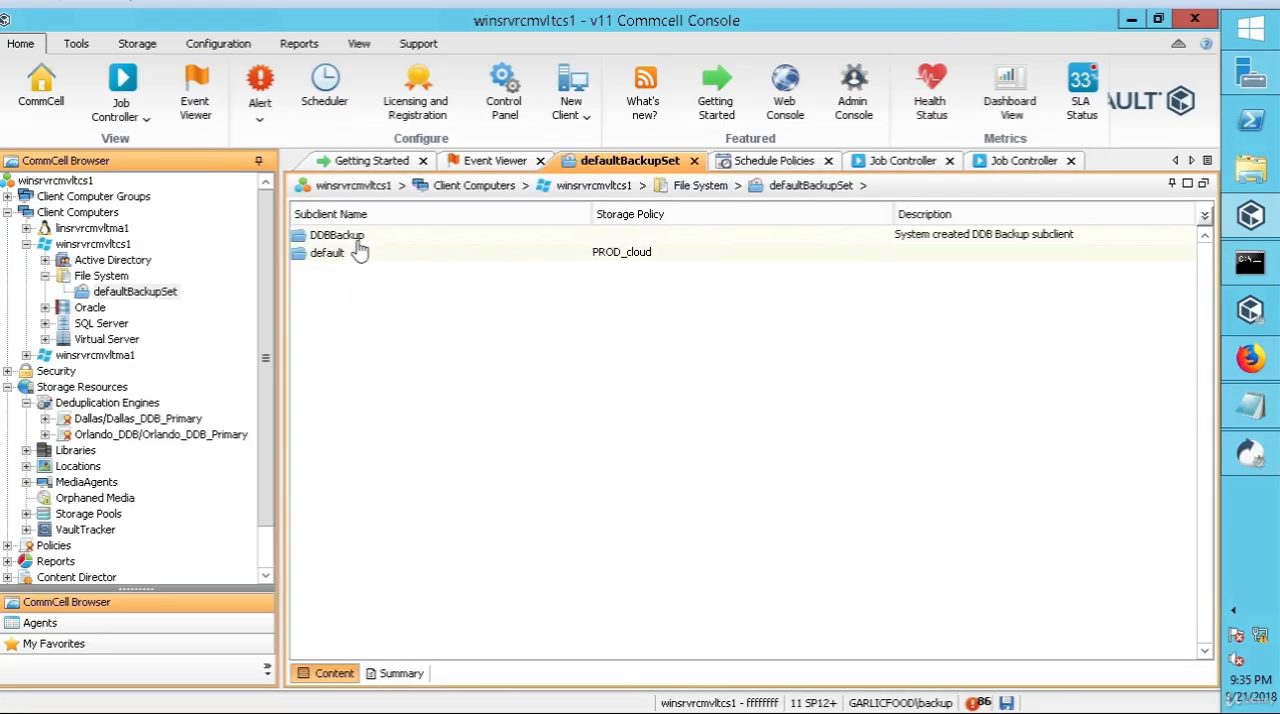
{"action": "right_click", "coordinate": [365, 241]}
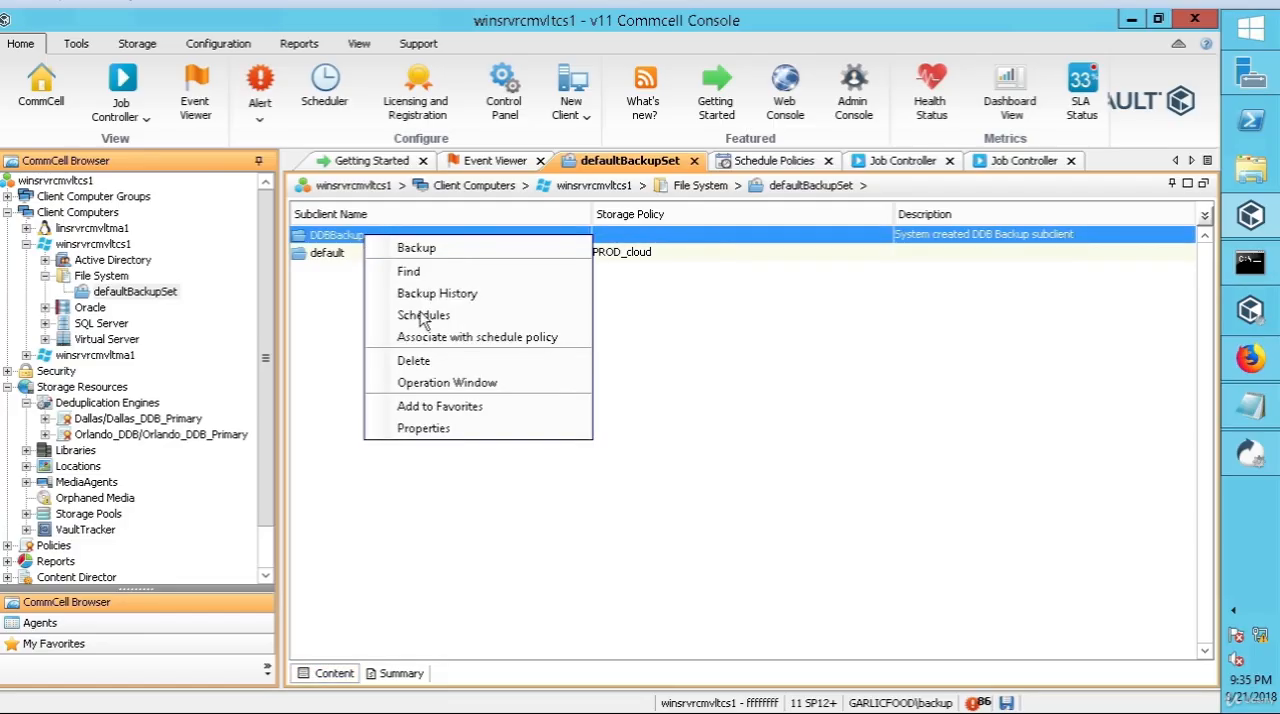
{"action": "left_click", "coordinate": [437, 431]}
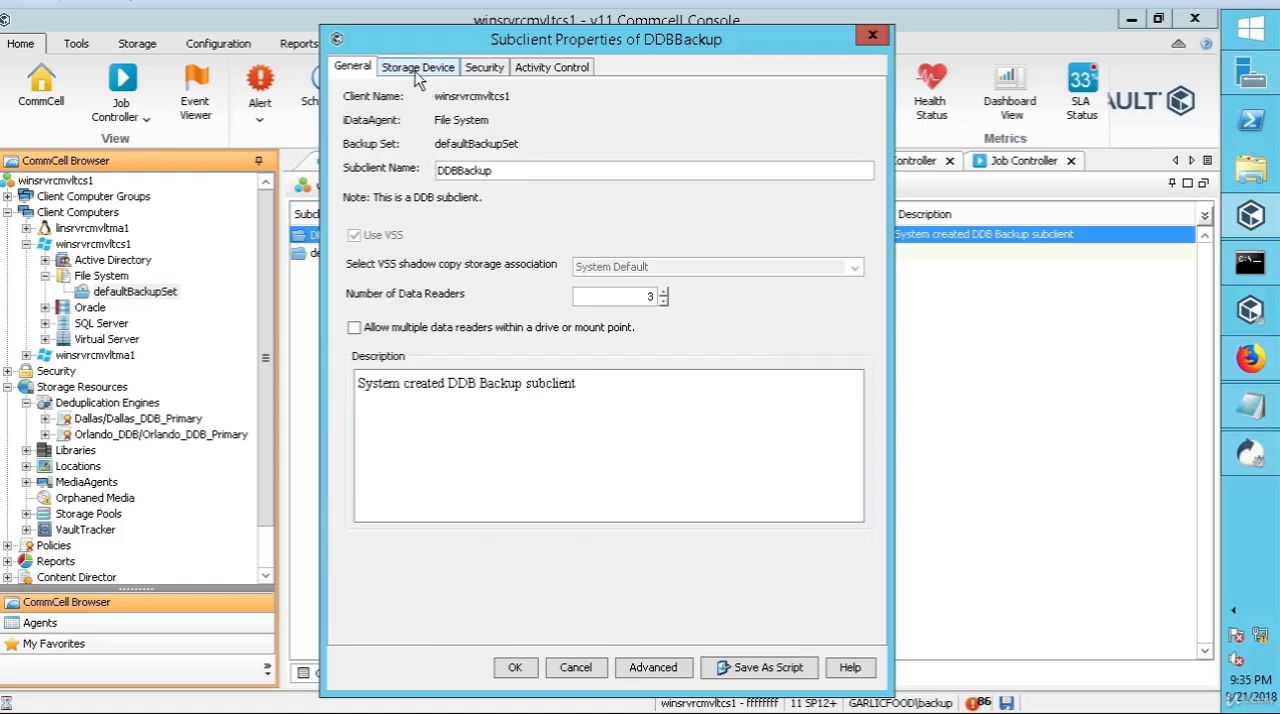
{"action": "left_click", "coordinate": [417, 67]}
{"action": "left_click", "coordinate": [648, 167]}
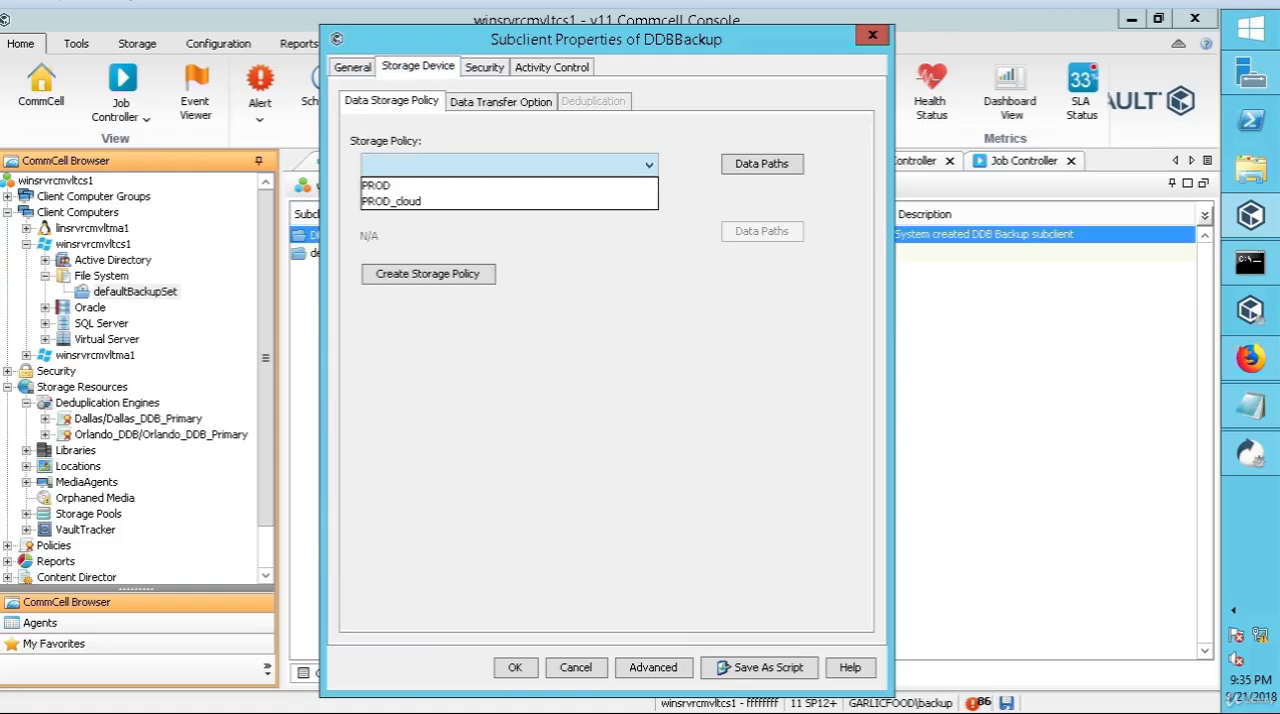
{"action": "left_click", "coordinate": [872, 39]}
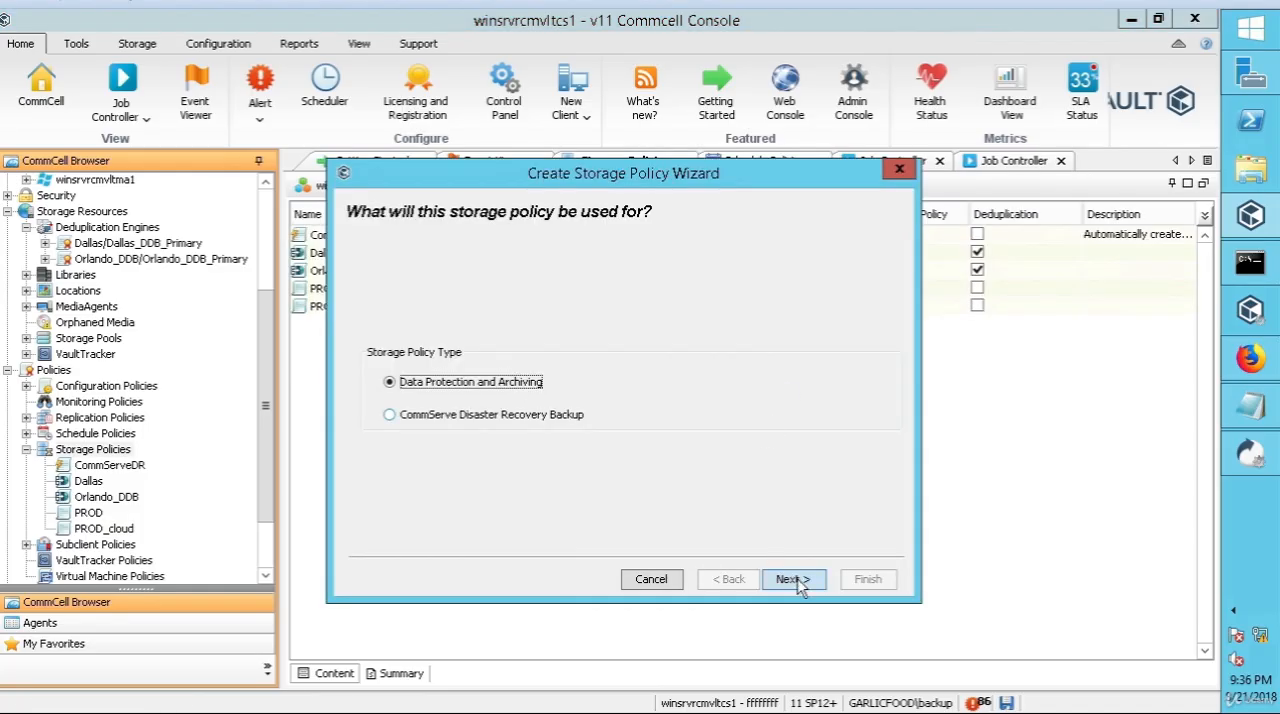
Step: Create a Data Protection and Archiving storage policy and name it Dallas_prod
{"action": "left_click", "coordinate": [767, 572]}
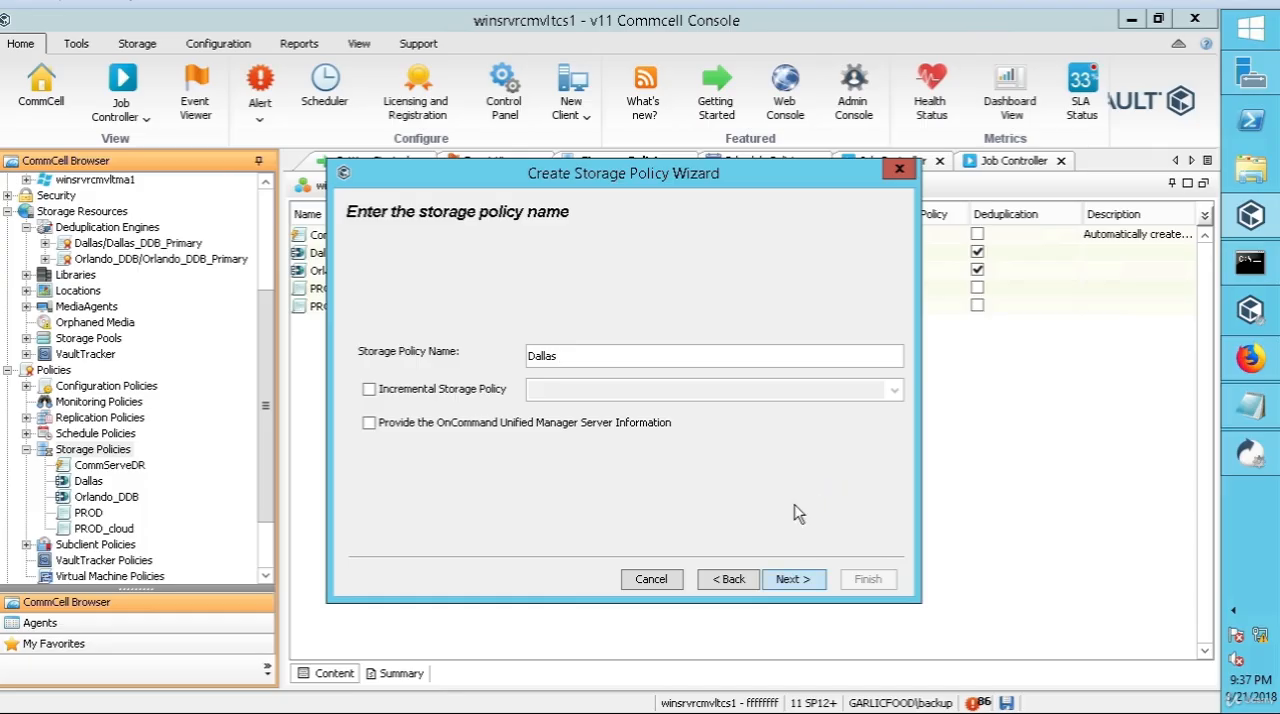
{"action": "left_click", "coordinate": [779, 582]}
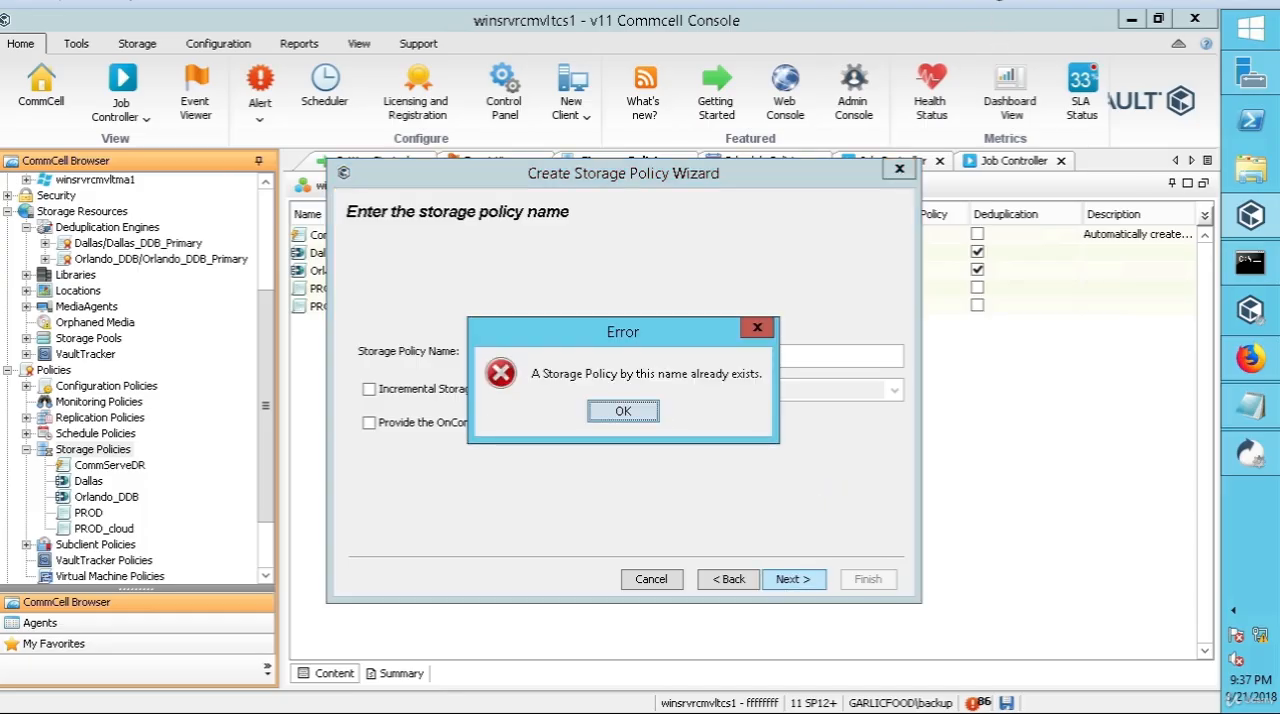
{"action": "key", "text": "Return"}
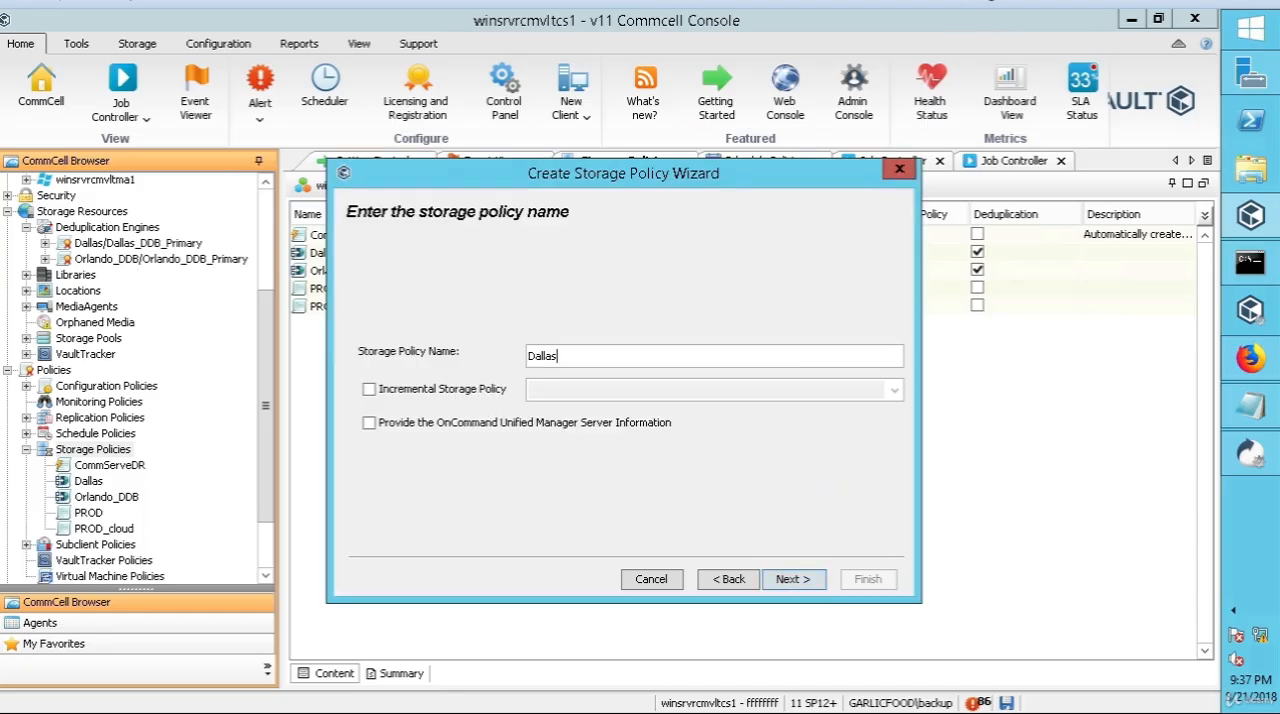
{"action": "type", "text": "_prod"}
{"action": "left_click", "coordinate": [787, 578]}
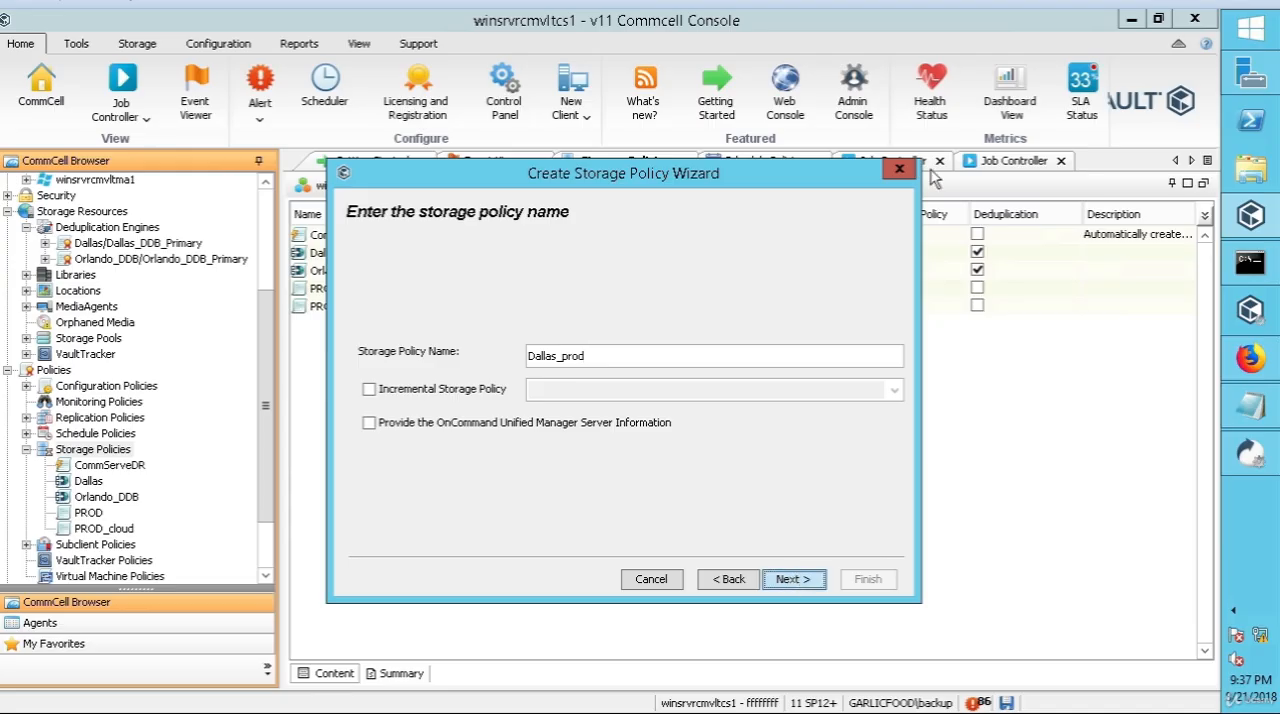
{"action": "key", "text": "Return"}
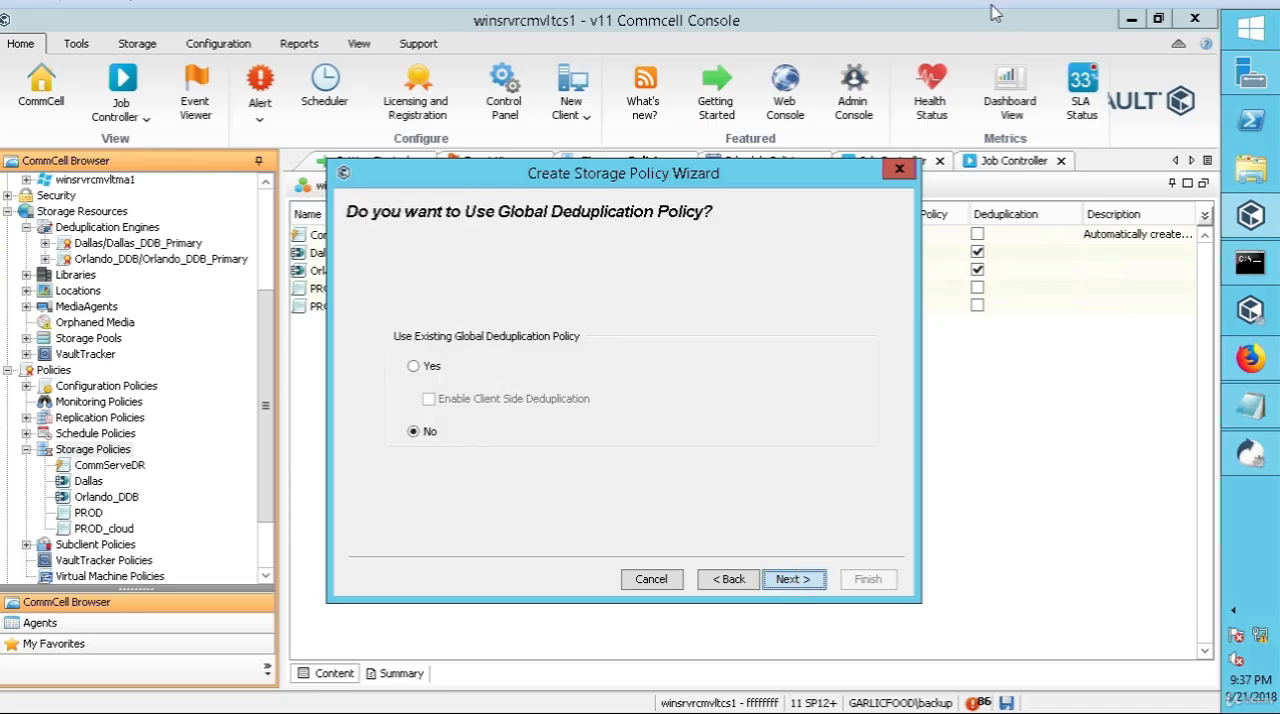
Step: Link the storage policy to the existing Dallas global deduplication policy with client side deduplication enabled
{"action": "left_click", "coordinate": [415, 367]}
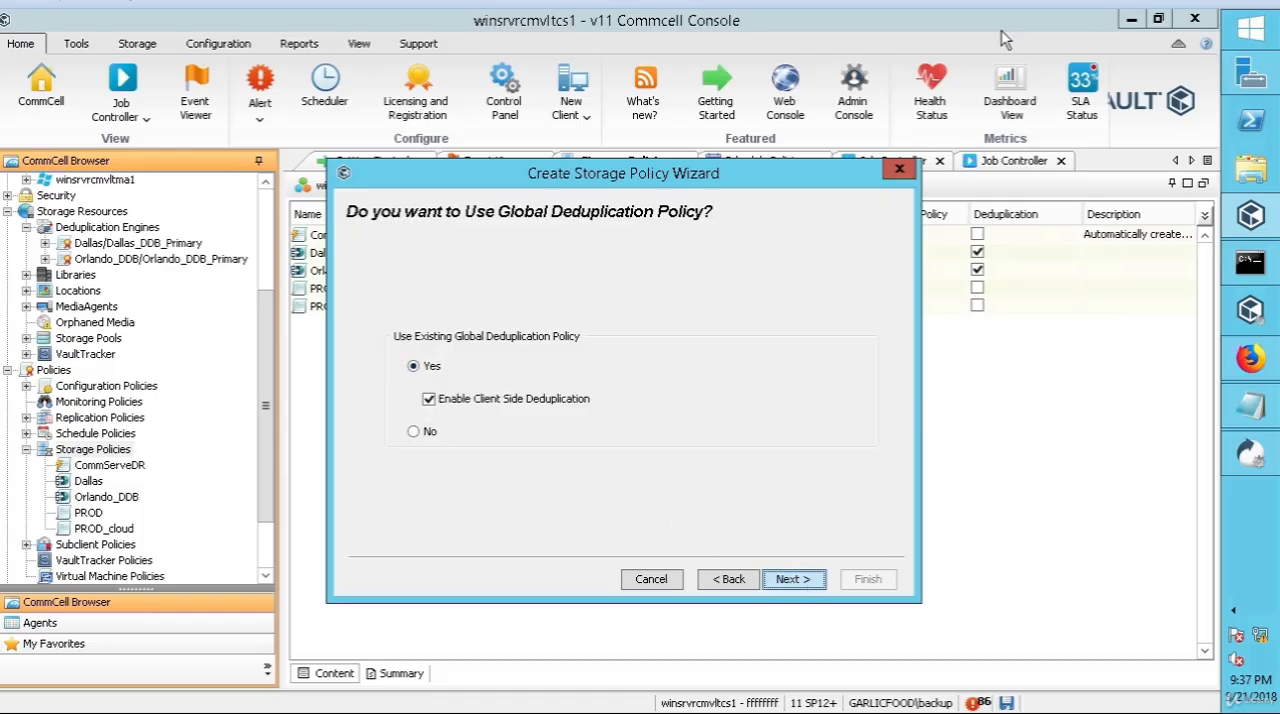
{"action": "key", "text": "Return"}
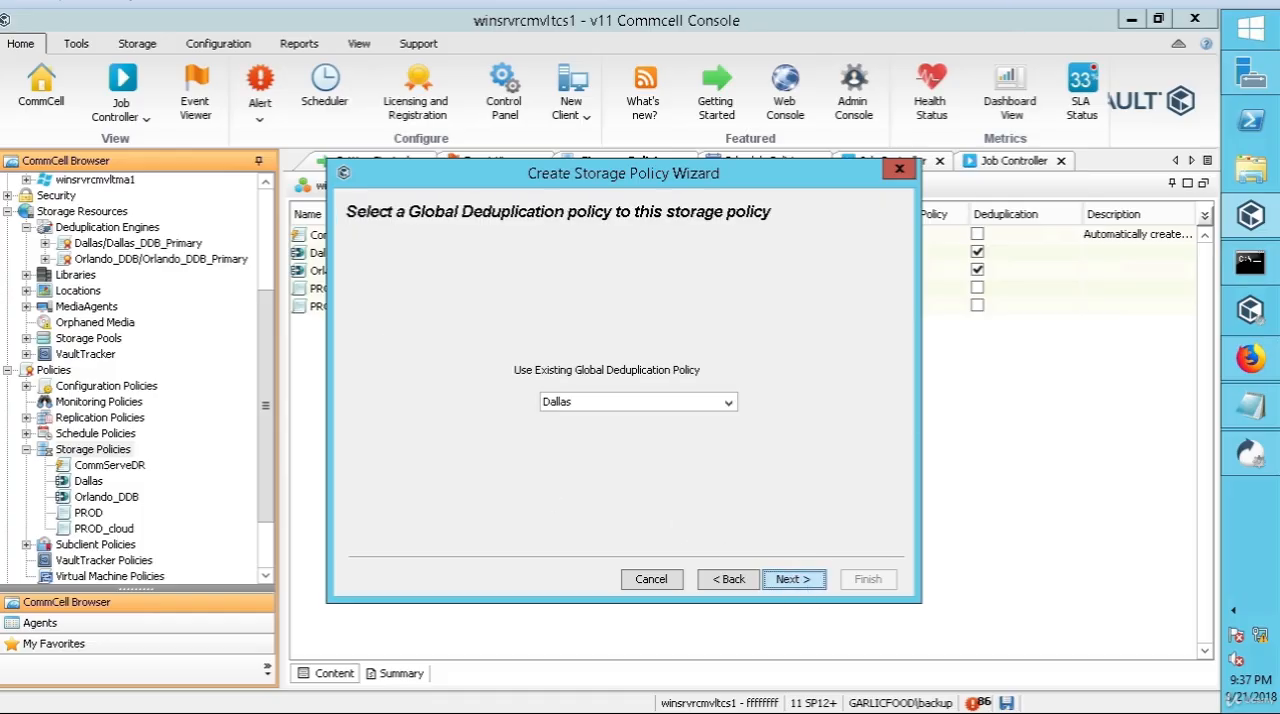
{"action": "left_click", "coordinate": [730, 402]}
{"action": "left_click", "coordinate": [767, 445]}
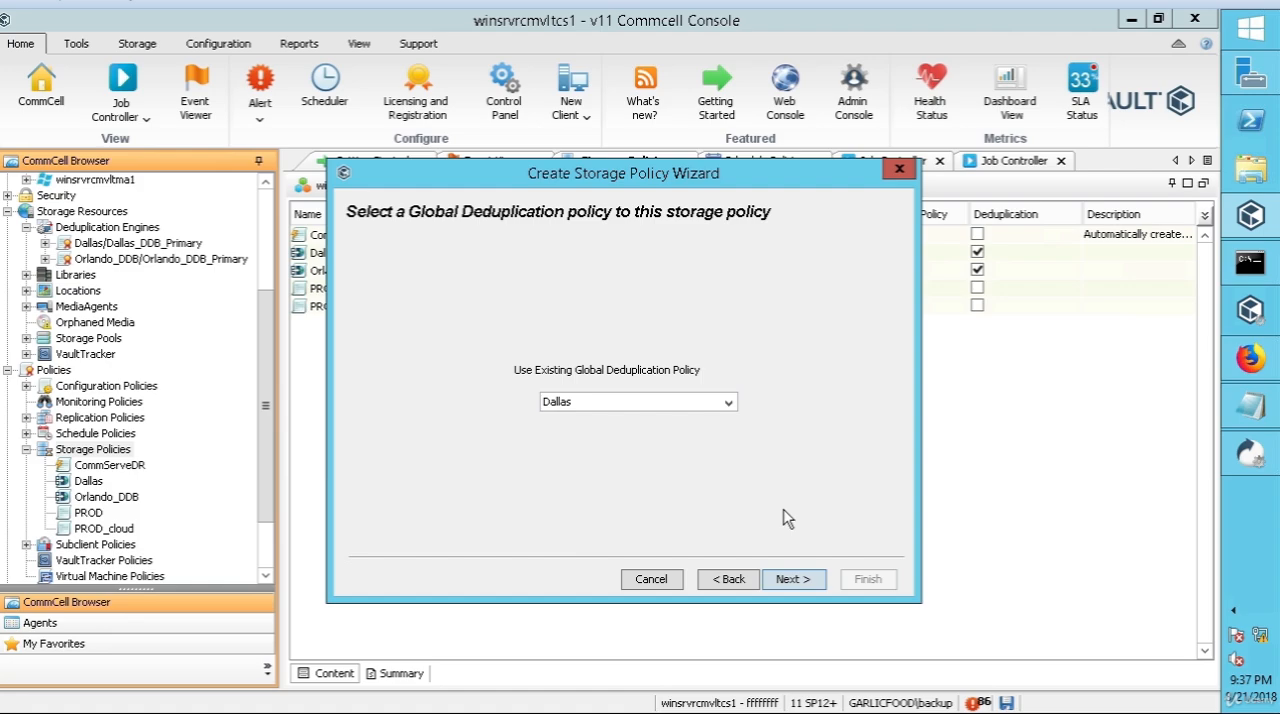
{"action": "left_click", "coordinate": [785, 578]}
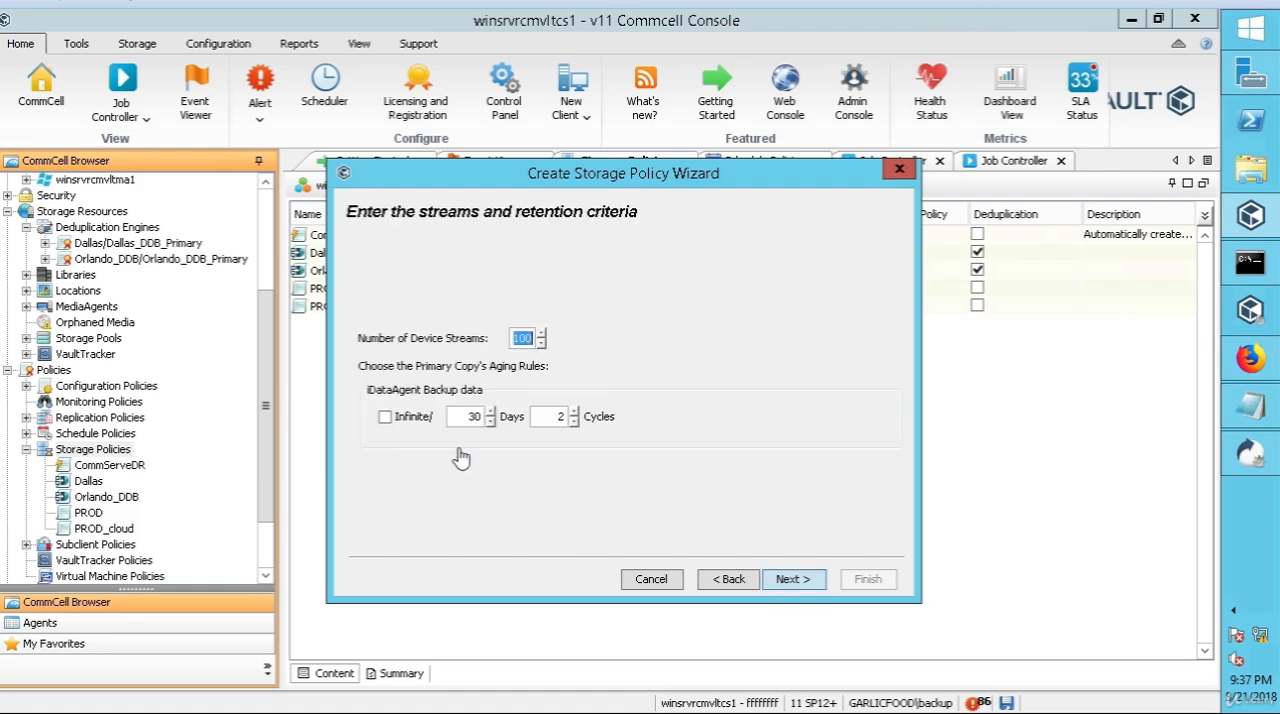
Step: Change the primary copy's retention days for Dallas_prod and accept the streams and retention criteria
{"action": "left_click", "coordinate": [454, 424]}
{"action": "type", "text": "1"}
{"action": "left_click", "coordinate": [791, 579]}
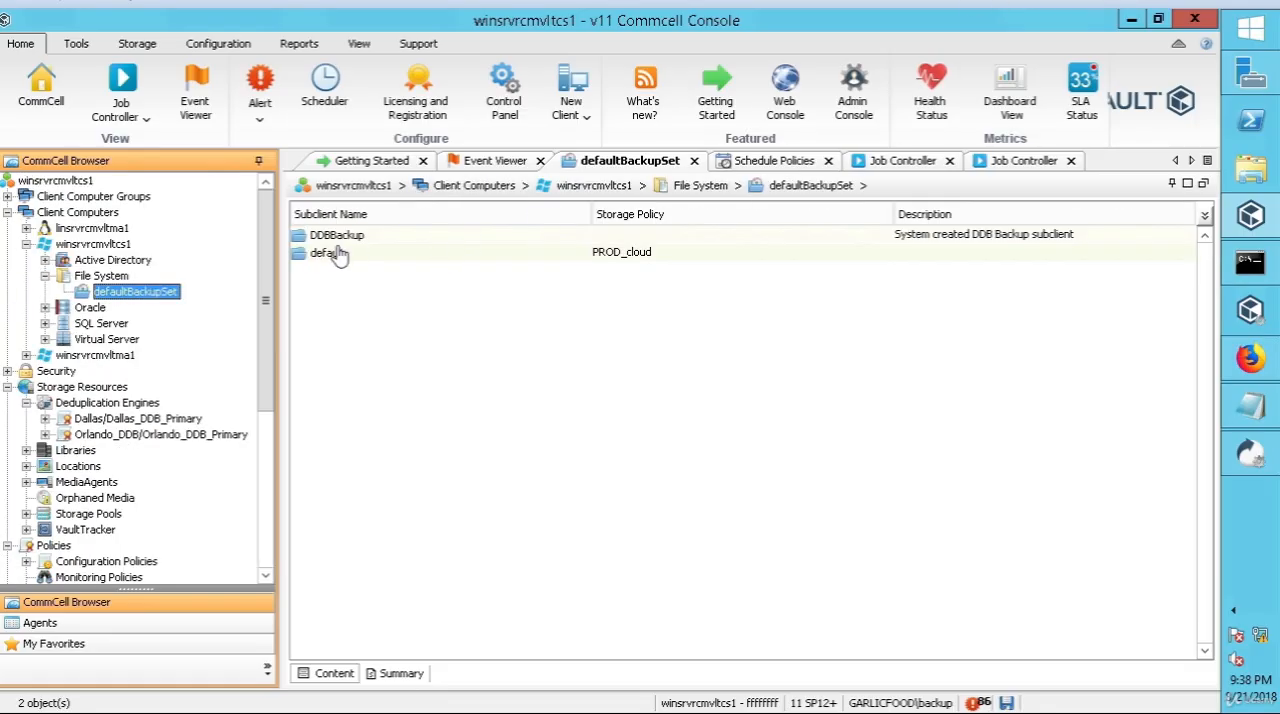
Step: Assign the Orlando_prod storage policy to the DDBBackup subclient of winsrvrcmvltcs1, review its data transfer option, and save the properties
{"action": "right_click", "coordinate": [343, 238]}
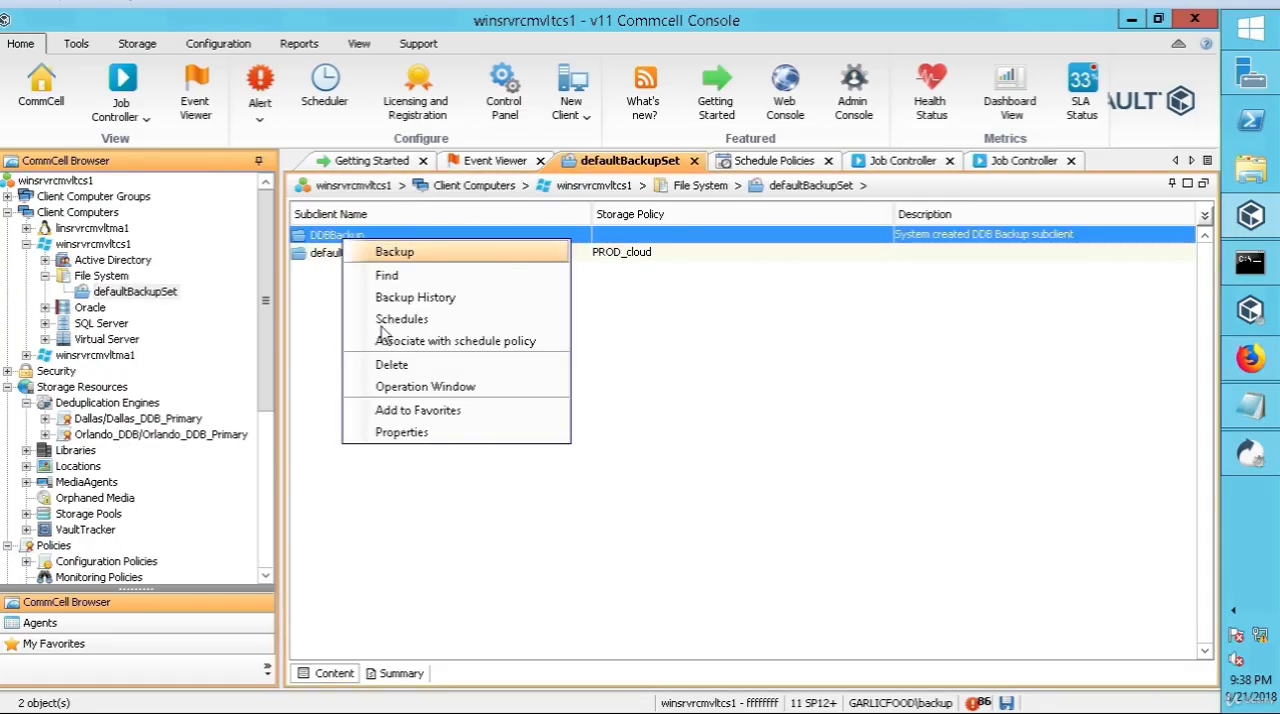
{"action": "left_click", "coordinate": [415, 433]}
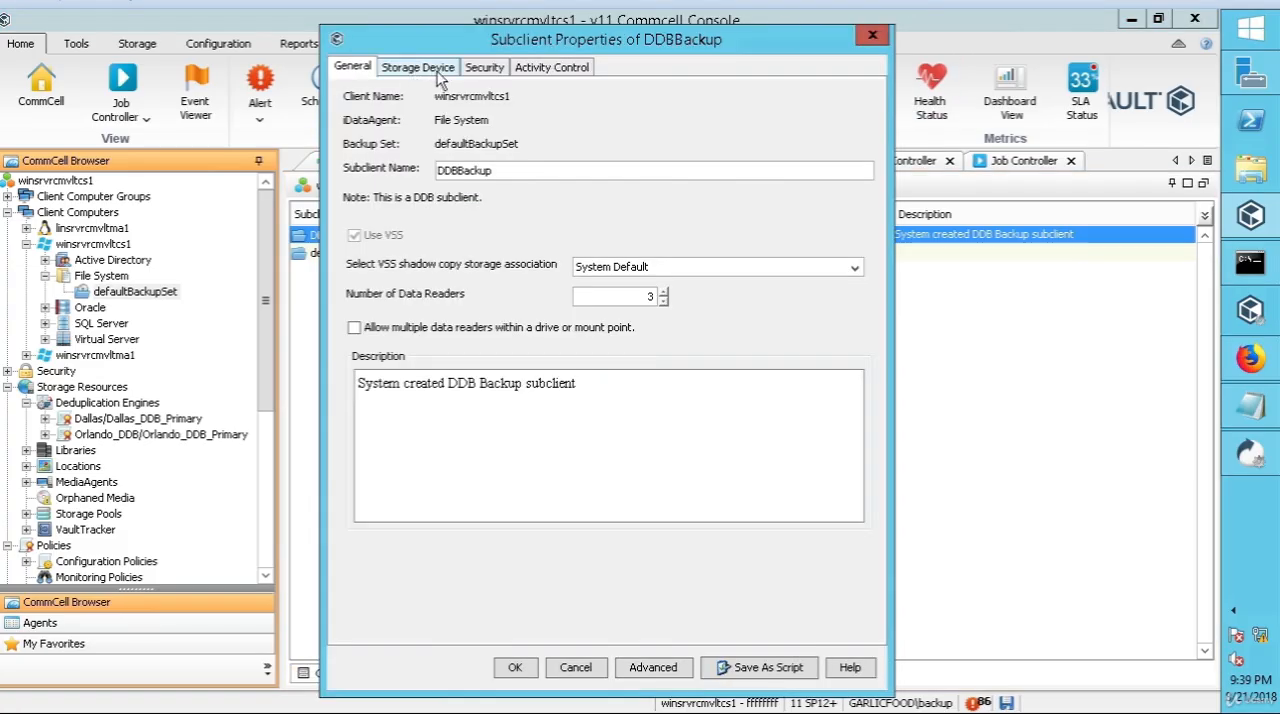
{"action": "left_click", "coordinate": [437, 68]}
{"action": "left_click", "coordinate": [521, 168]}
{"action": "left_click", "coordinate": [523, 168]}
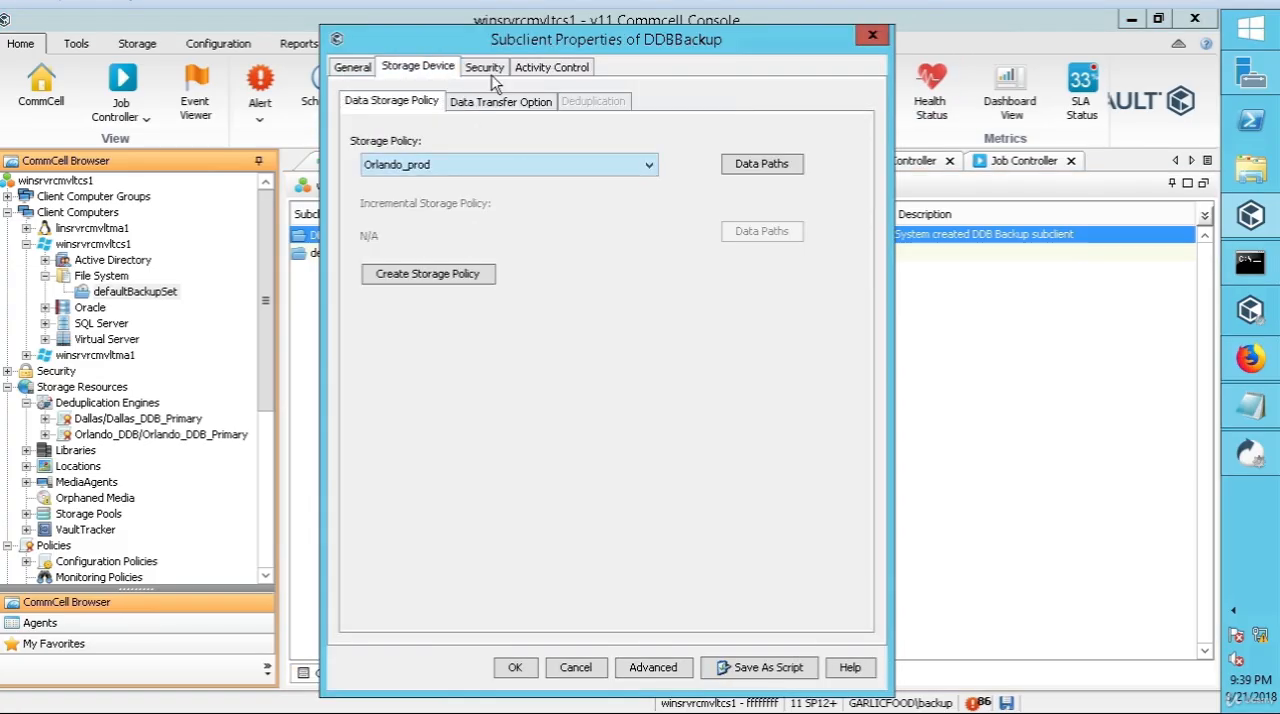
{"action": "left_click", "coordinate": [585, 168]}
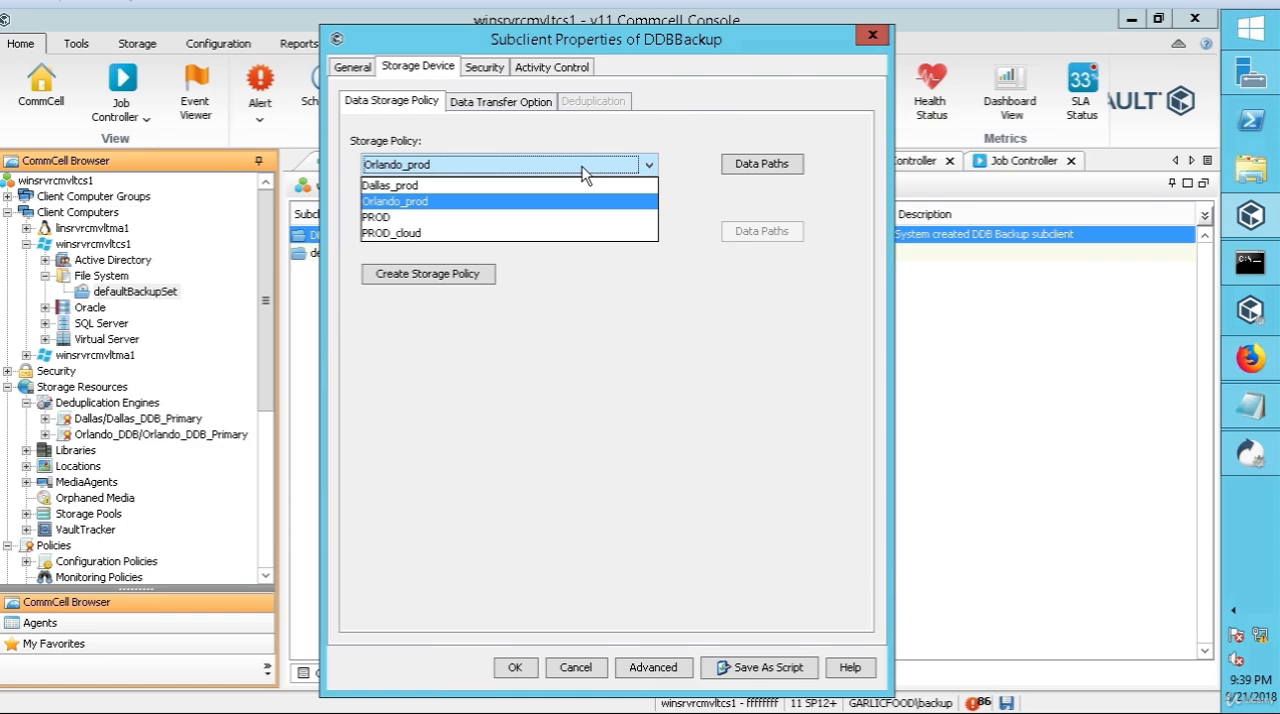
{"action": "left_click", "coordinate": [435, 202]}
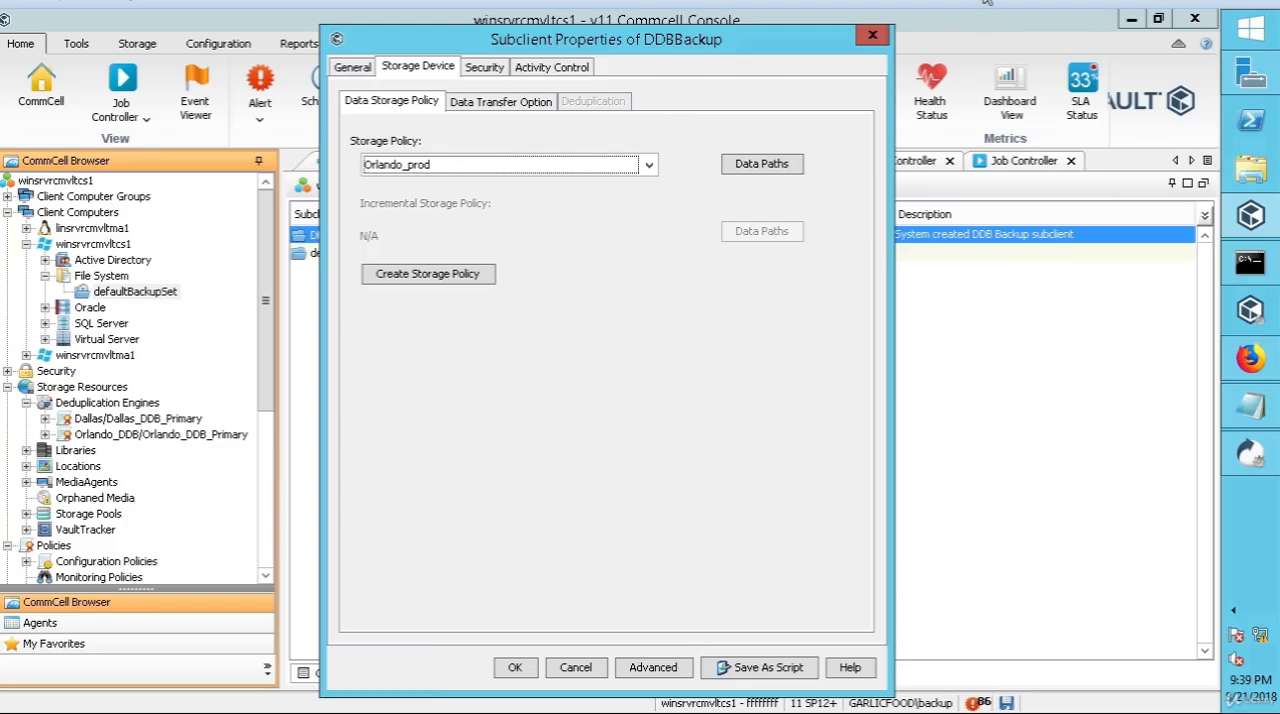
{"action": "left_click", "coordinate": [502, 102]}
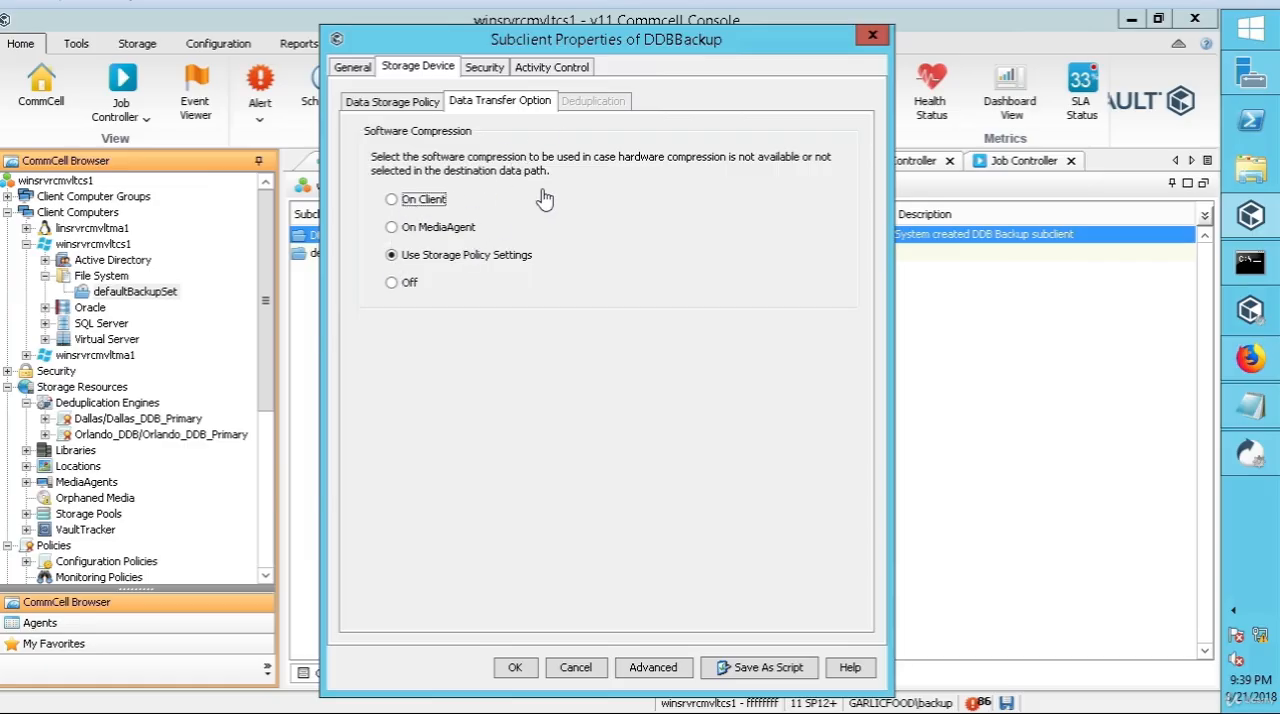
{"action": "left_click", "coordinate": [513, 672]}
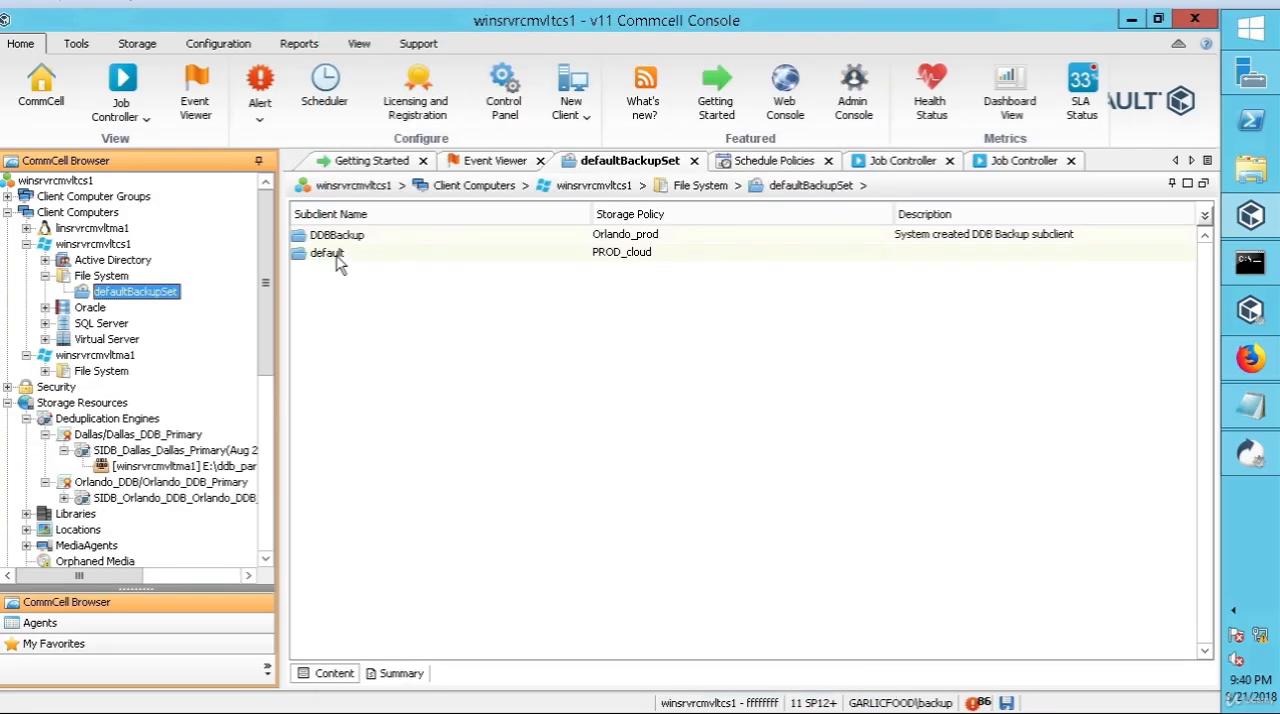
Step: Change the storage policy of the default subclient in winsrvrcmvltcs1's defaultBackupSet to Orlando_prod
{"action": "left_click", "coordinate": [330, 254]}
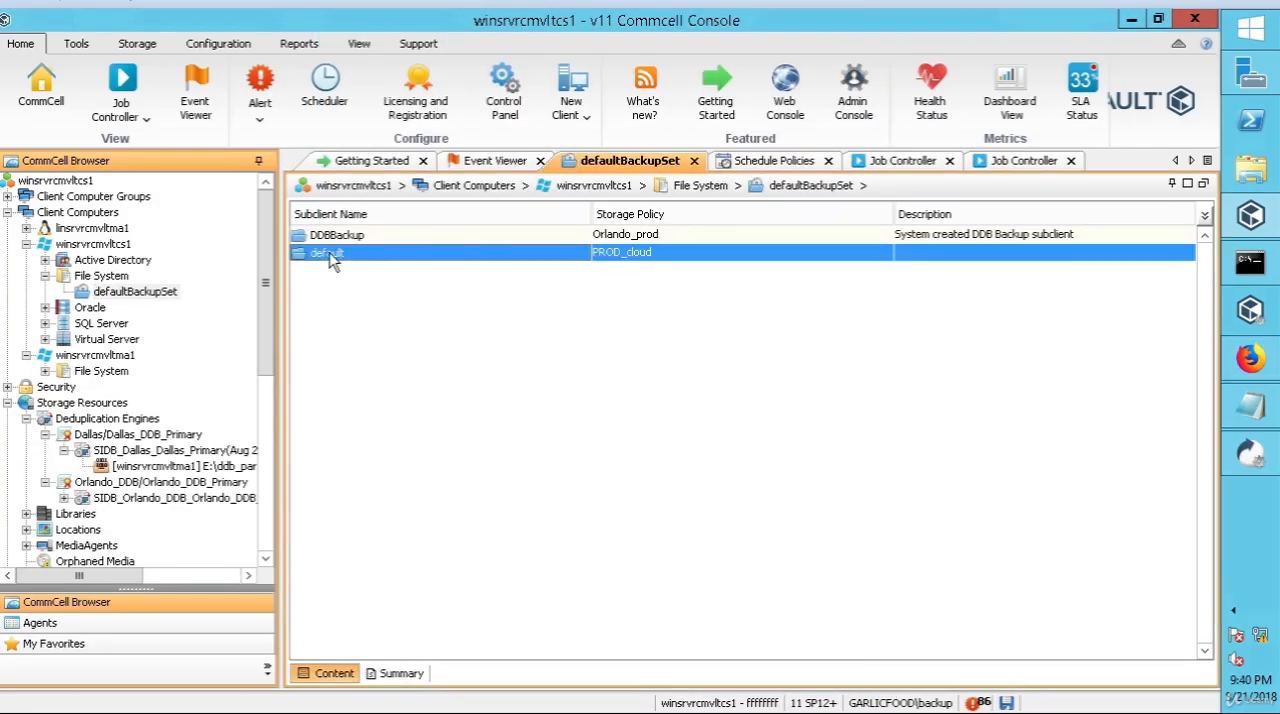
{"action": "right_click", "coordinate": [332, 257]}
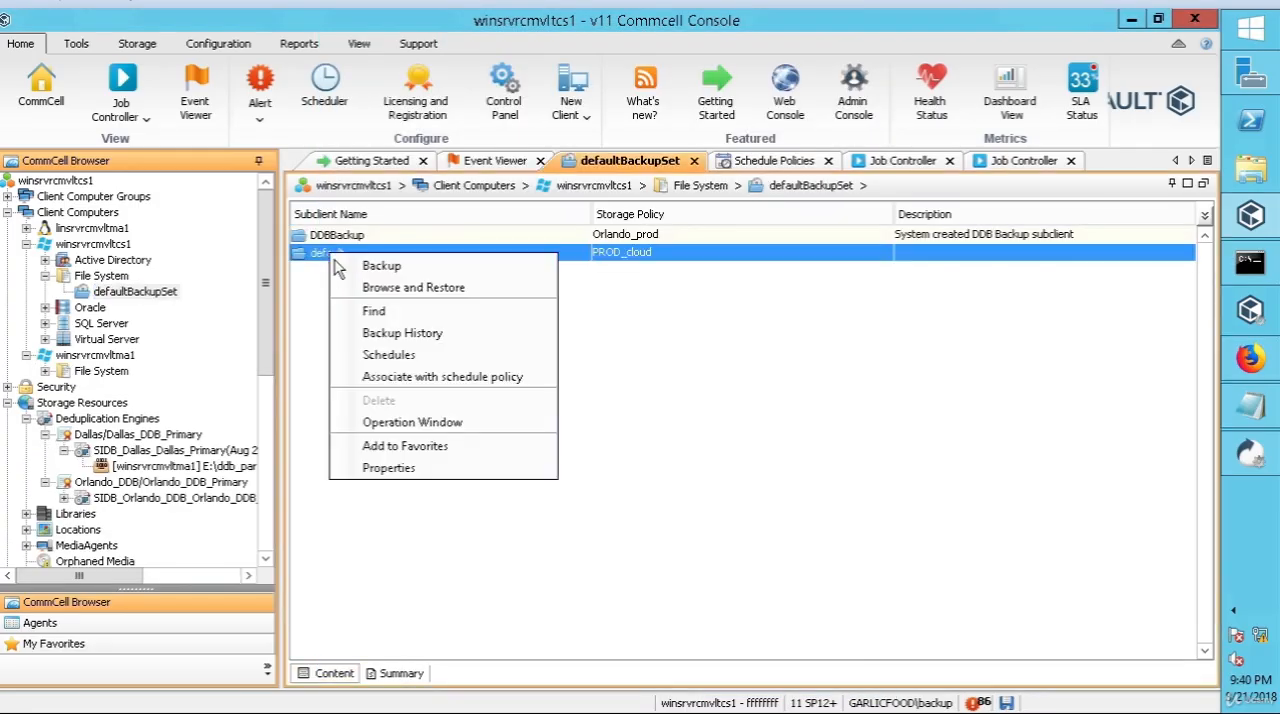
{"action": "left_click", "coordinate": [388, 472]}
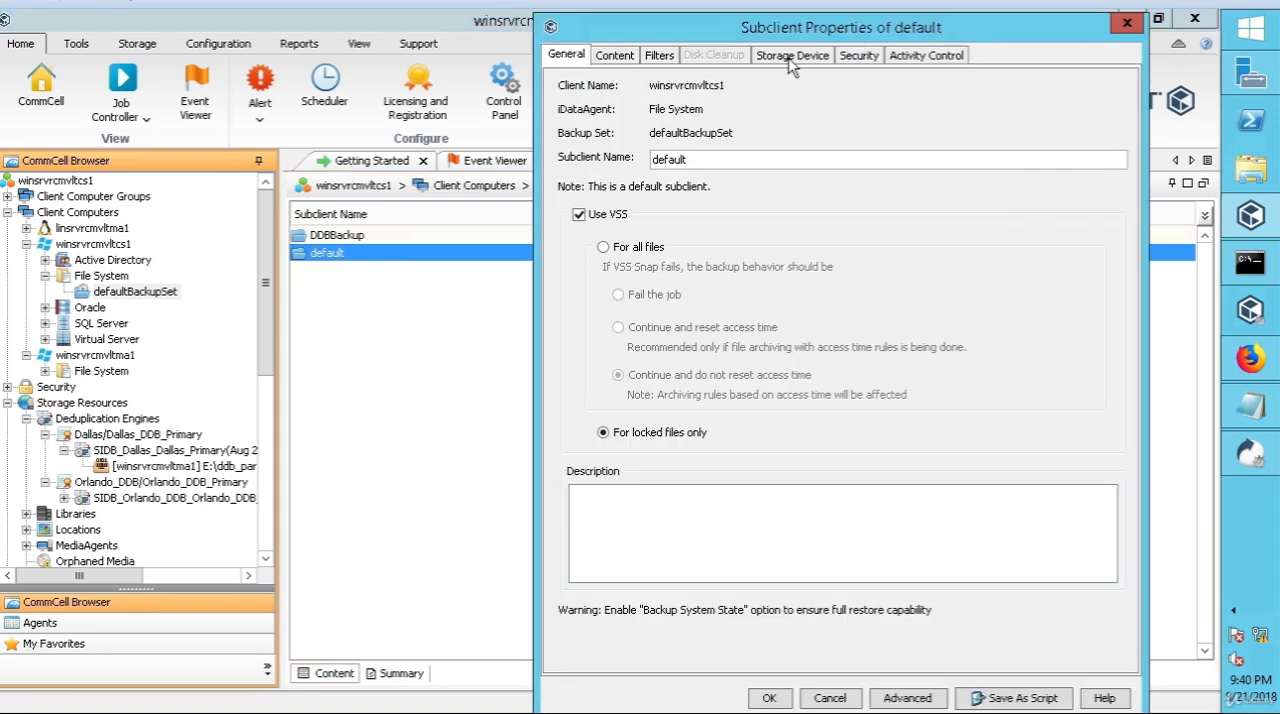
{"action": "left_click", "coordinate": [793, 56]}
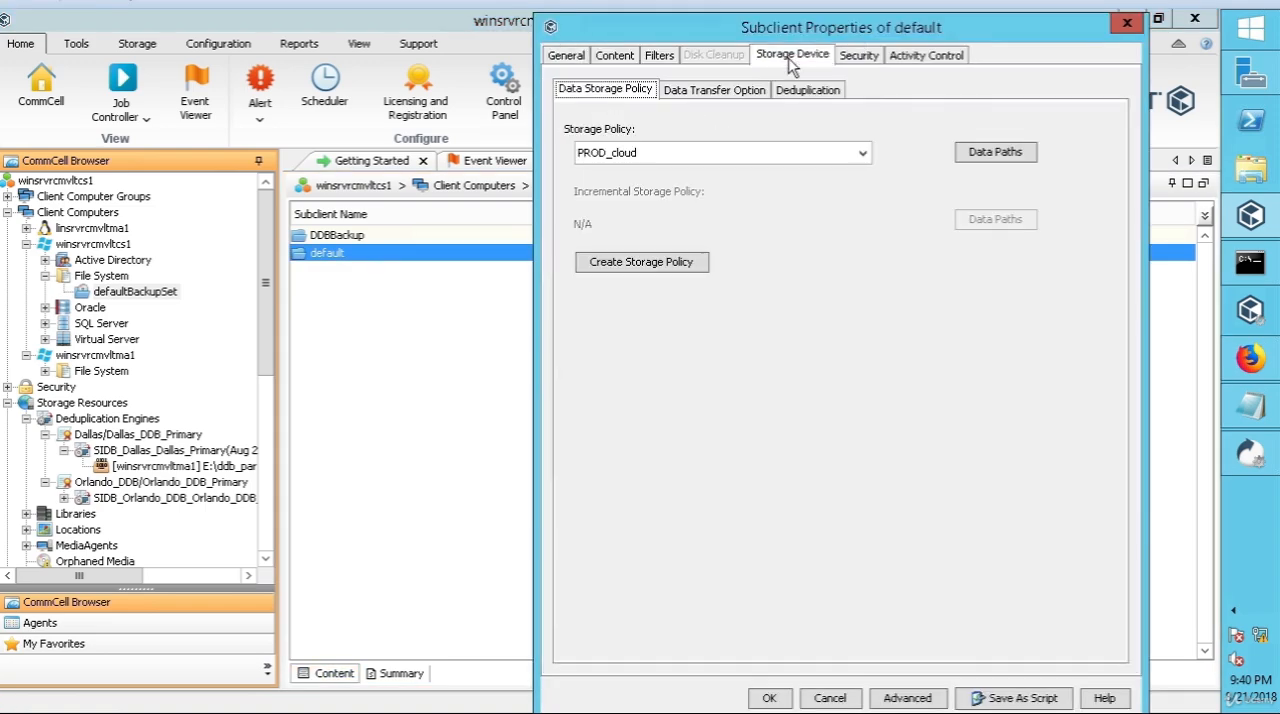
{"action": "left_click", "coordinate": [718, 156]}
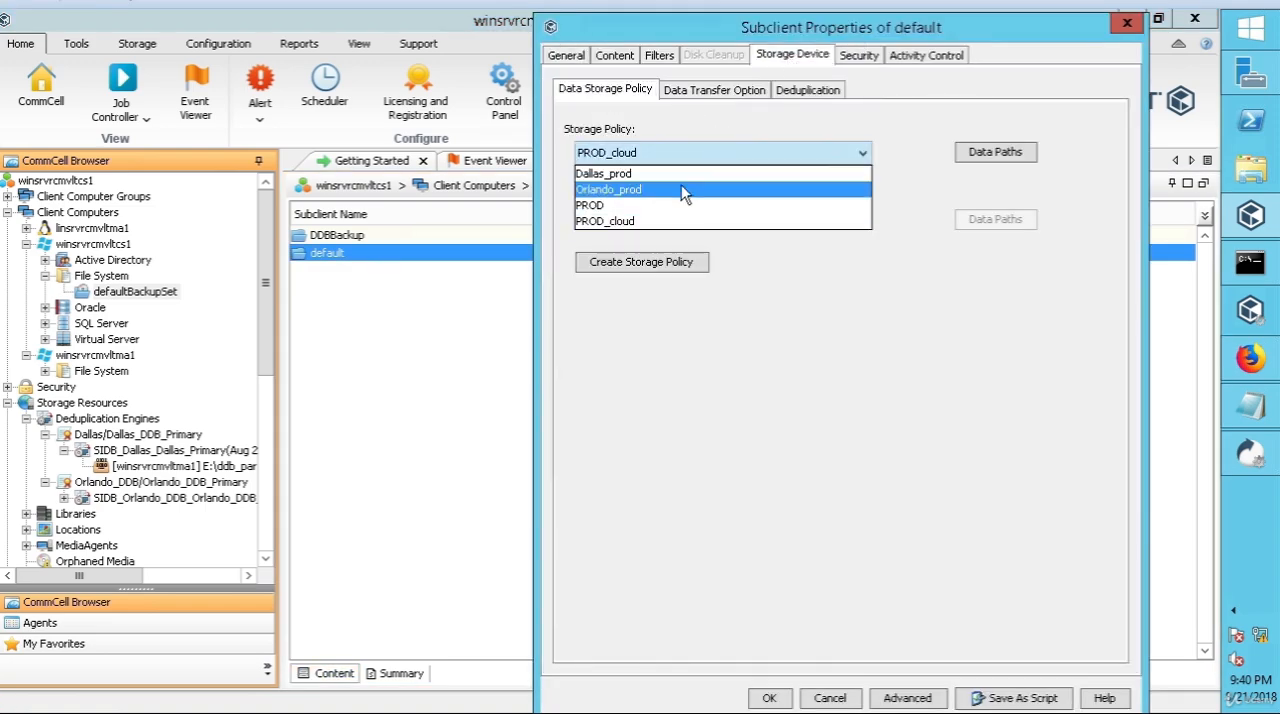
{"action": "left_click", "coordinate": [668, 190]}
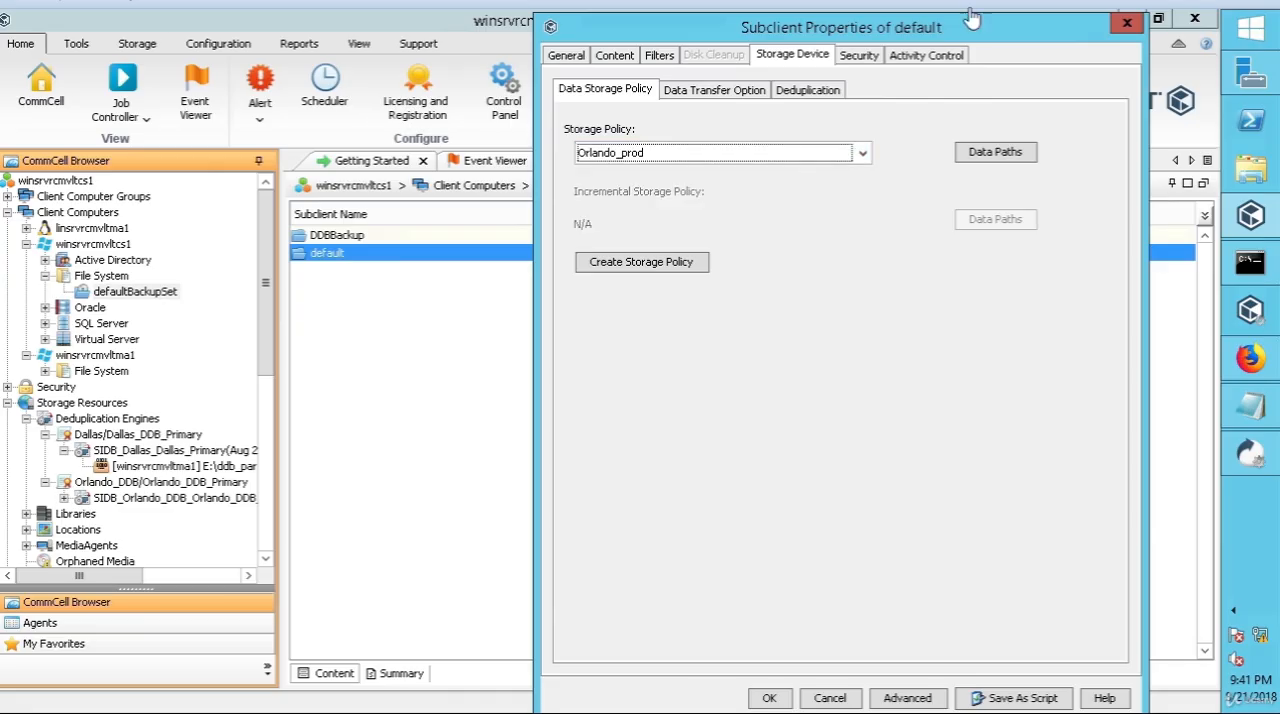
Step: Enable deduplication for the winsrvrcmvltcs1 default subclient with signature generation on the MediaAgent, and save the properties
{"action": "left_click", "coordinate": [697, 92]}
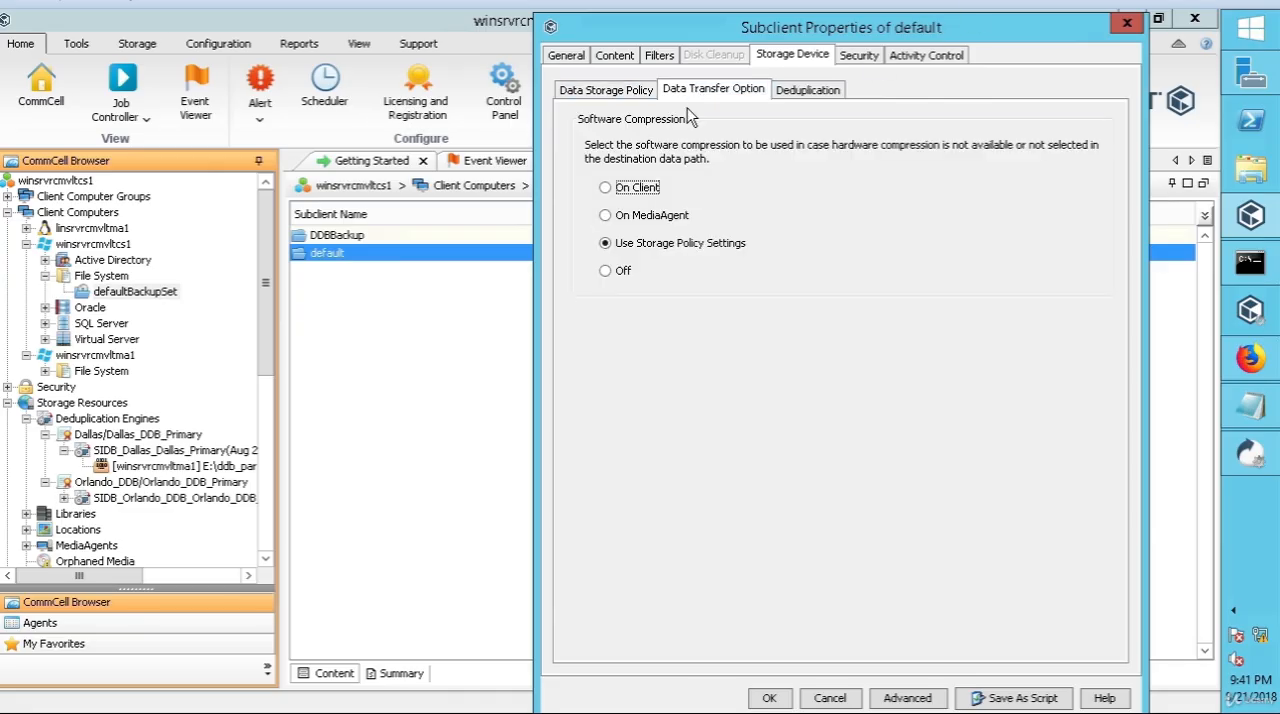
{"action": "left_click", "coordinate": [806, 92]}
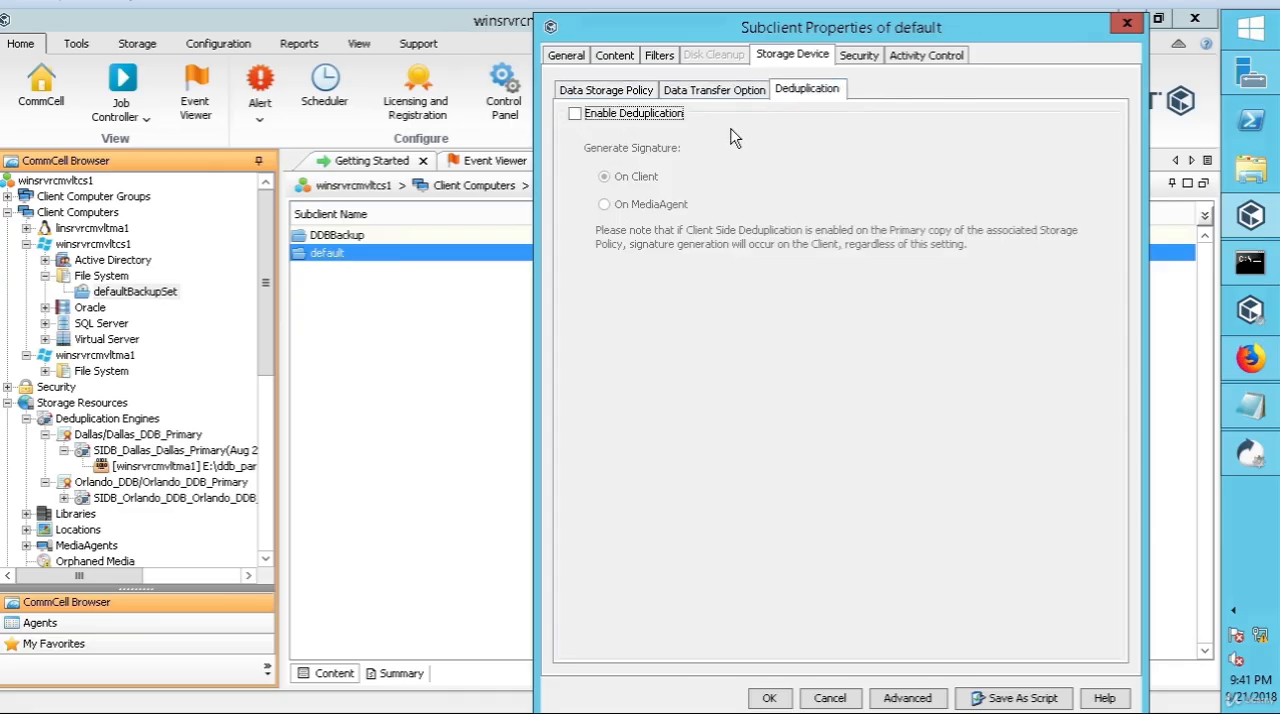
{"action": "left_click", "coordinate": [575, 114]}
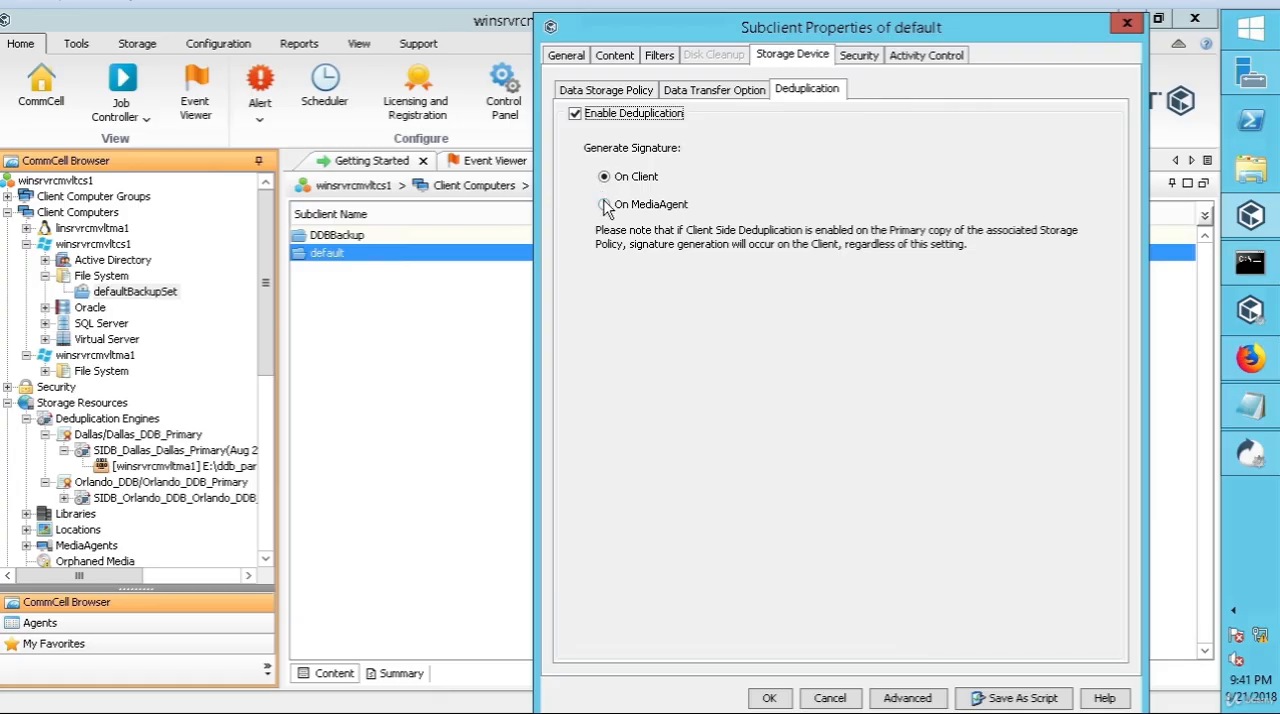
{"action": "left_click", "coordinate": [605, 206]}
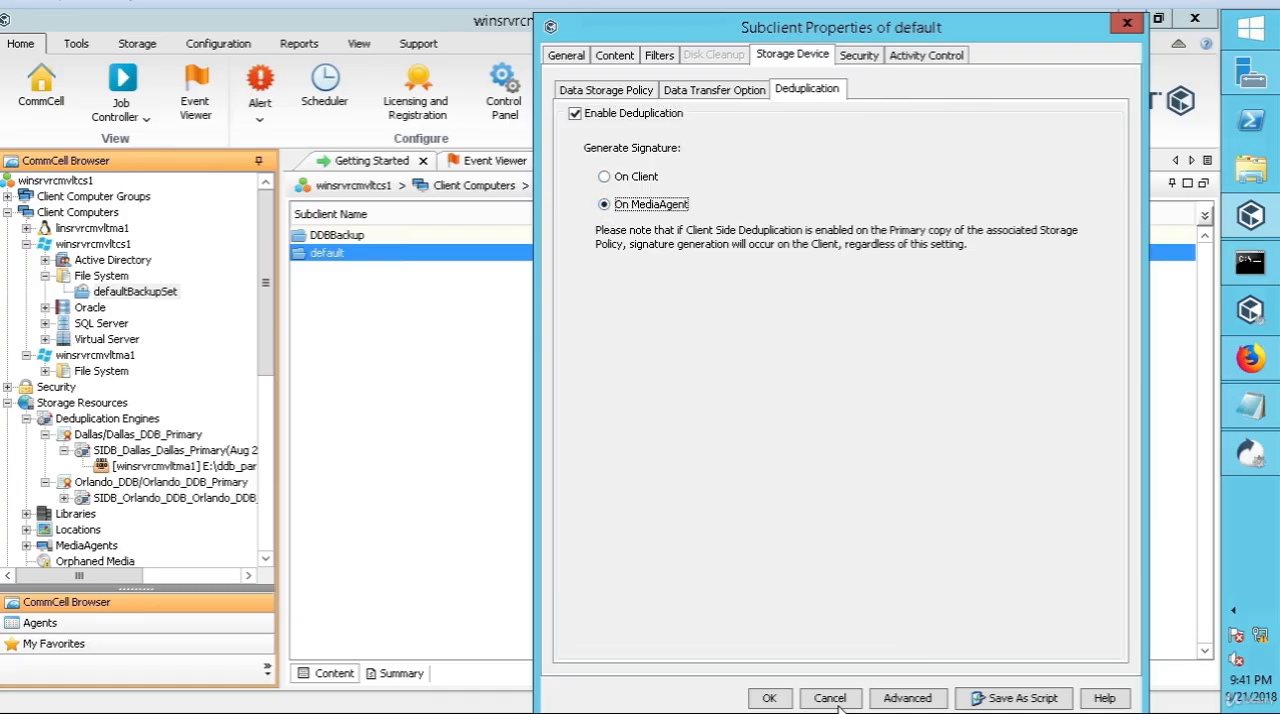
{"action": "left_click", "coordinate": [768, 698]}
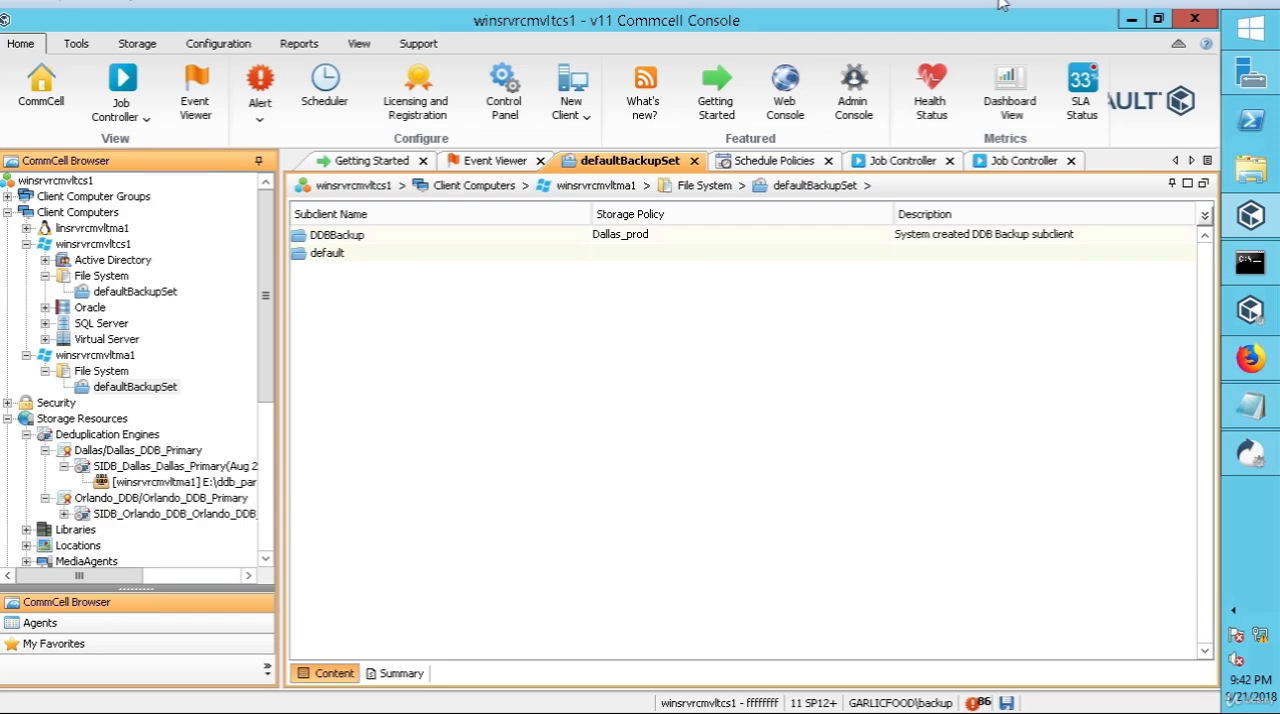
Step: Assign the Dallas_prod storage policy to the default subclient in winsrvrcmvltma1's File System defaultBackupSet
{"action": "left_click", "coordinate": [478, 253]}
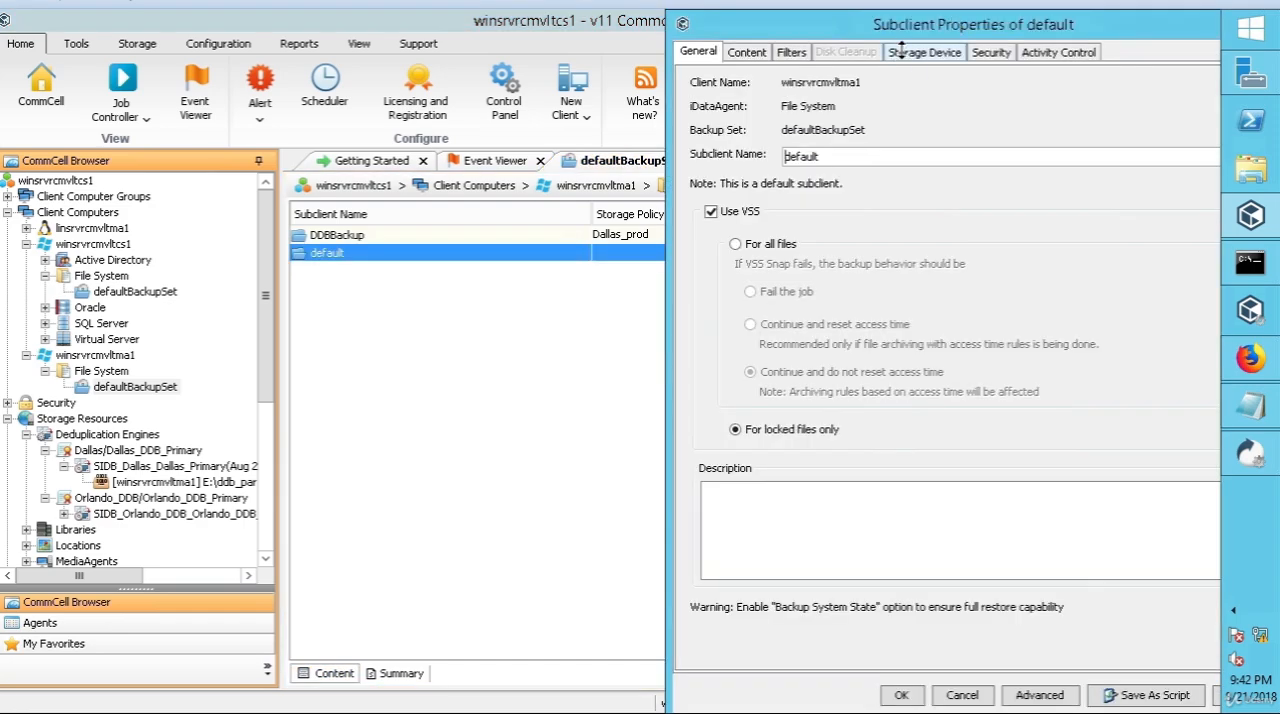
{"action": "left_click", "coordinate": [901, 51]}
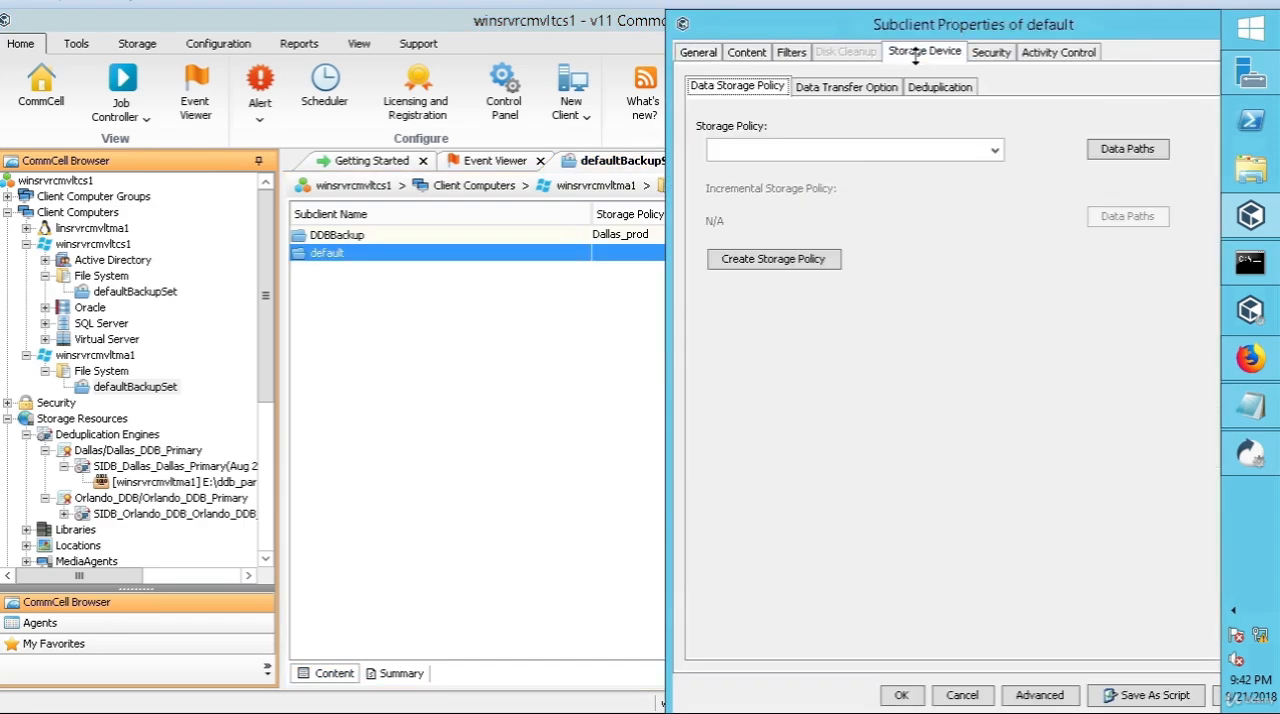
{"action": "left_click", "coordinate": [980, 149]}
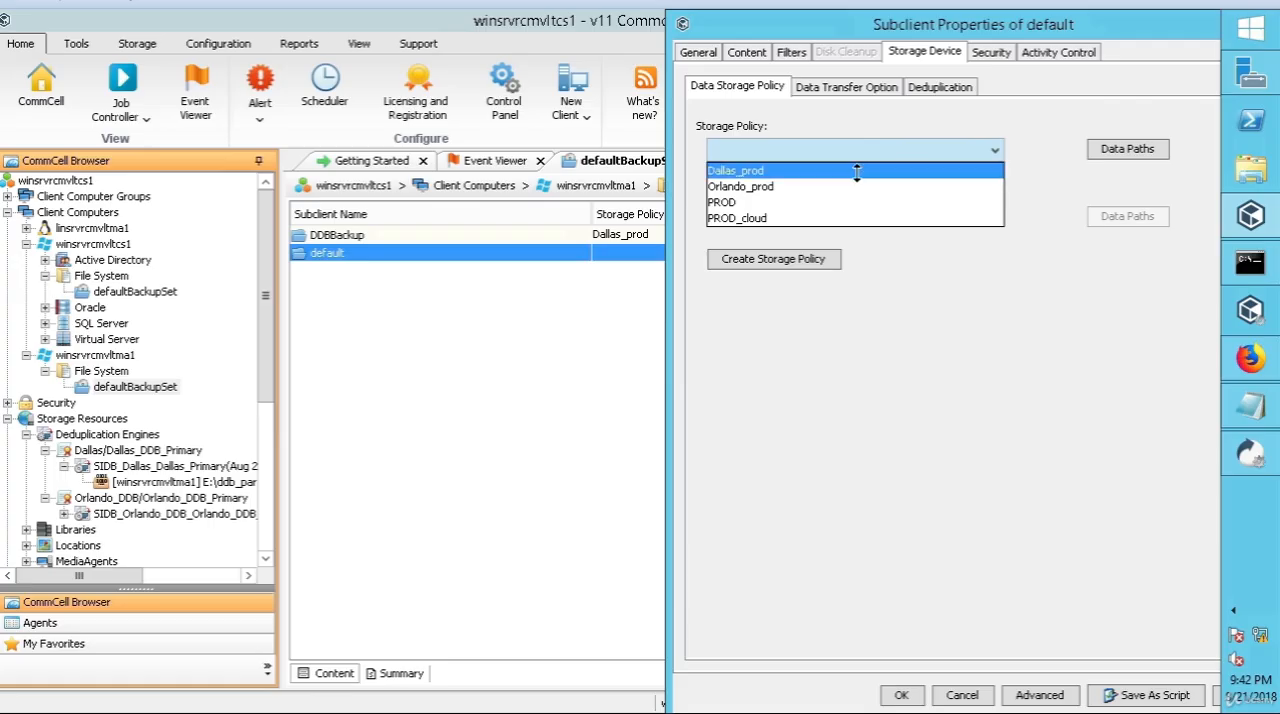
{"action": "left_click", "coordinate": [857, 170]}
Step: Set deduplication signature generation to On MediaAgent for the winsrvrcmvltma1 default subclient and save the properties
{"action": "left_click", "coordinate": [833, 90]}
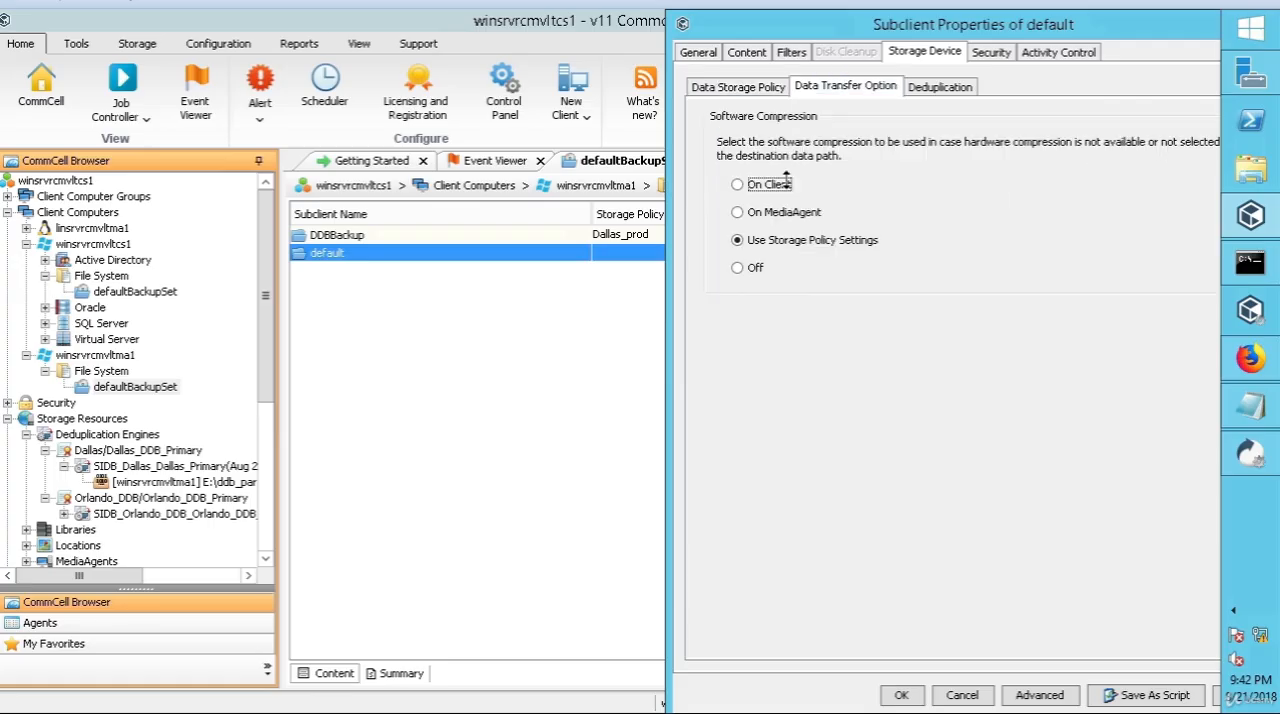
{"action": "left_click", "coordinate": [930, 86]}
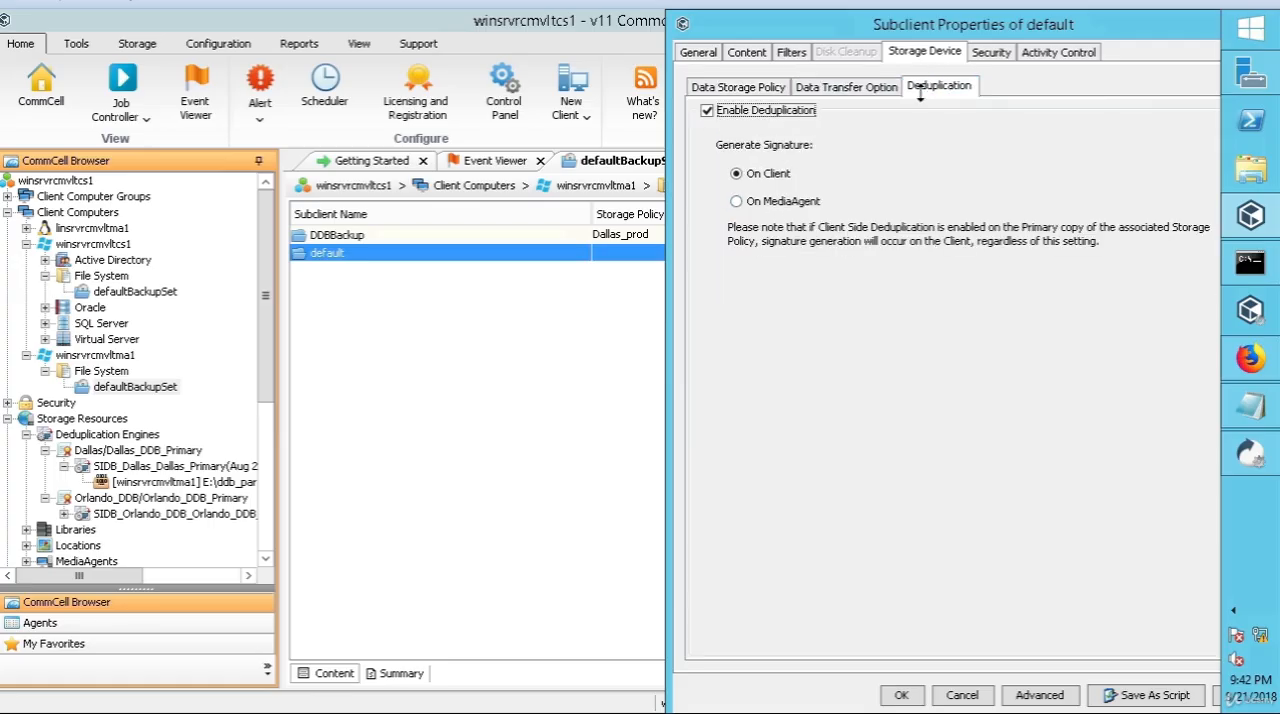
{"action": "left_click", "coordinate": [738, 201]}
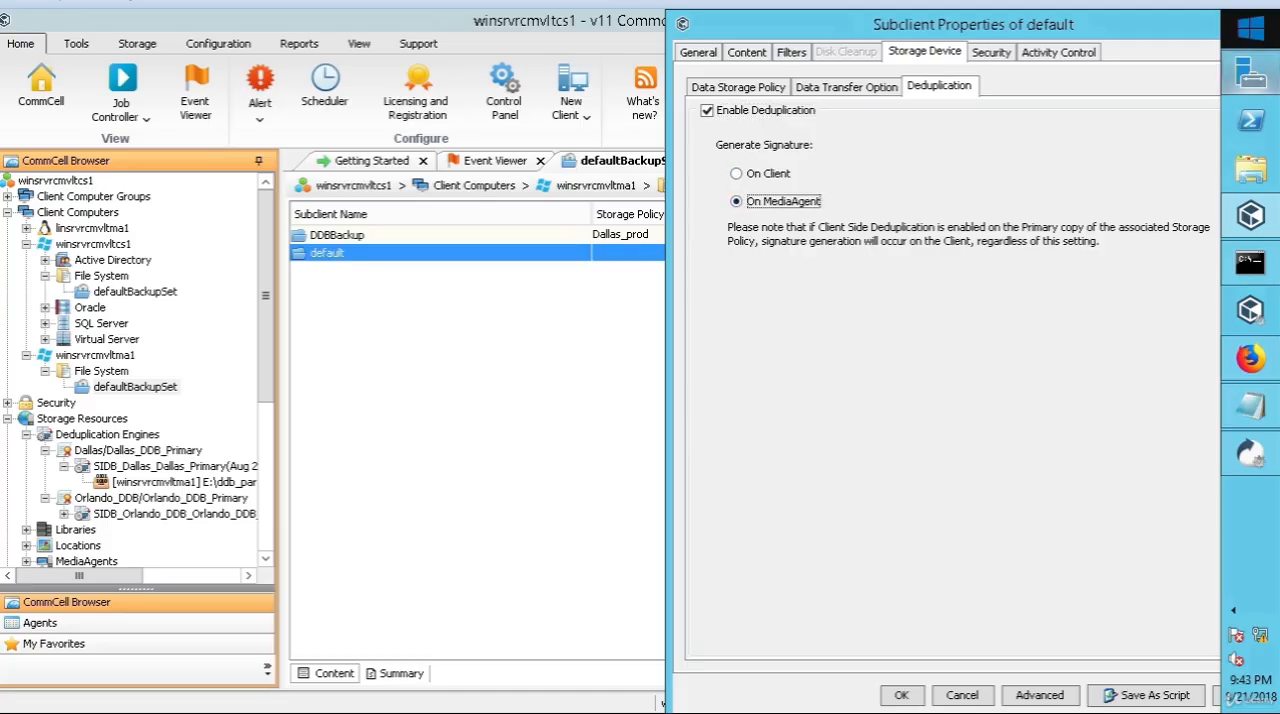
{"action": "key", "text": "Return"}
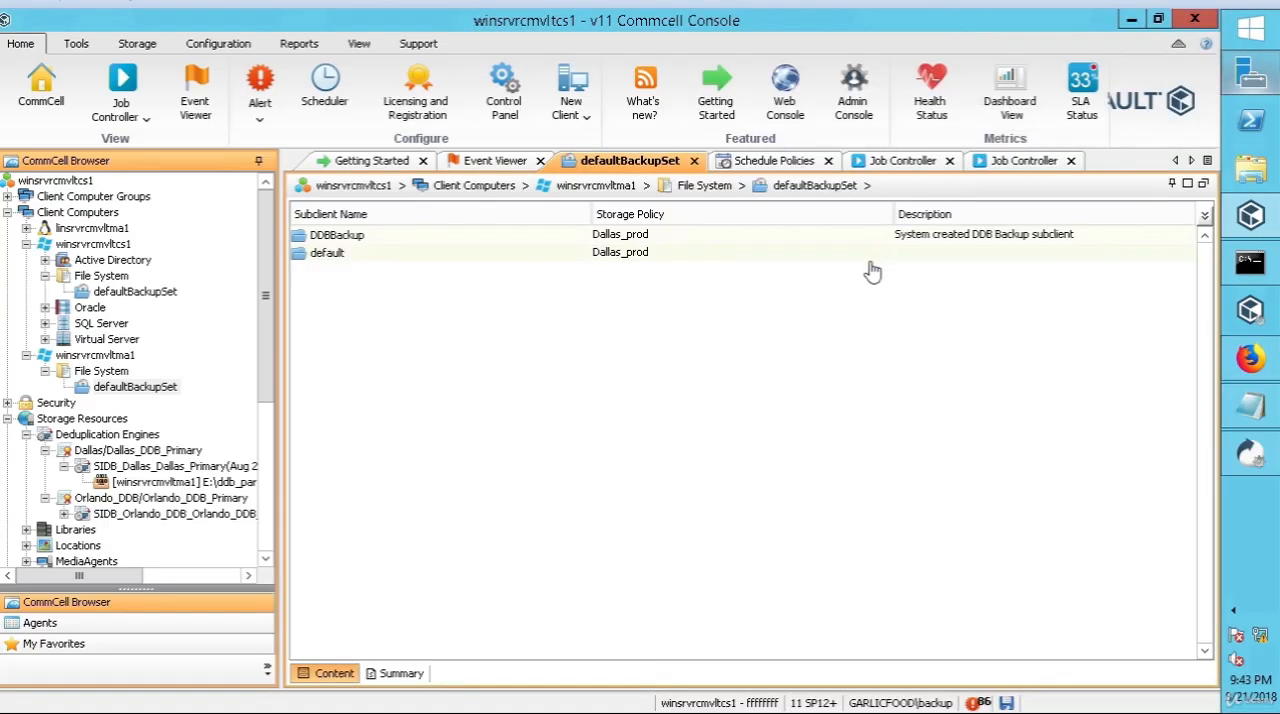
Step: Edit the windows schedule policy, changing both its name and description to windows_multiple
{"action": "left_click", "coordinate": [765, 164]}
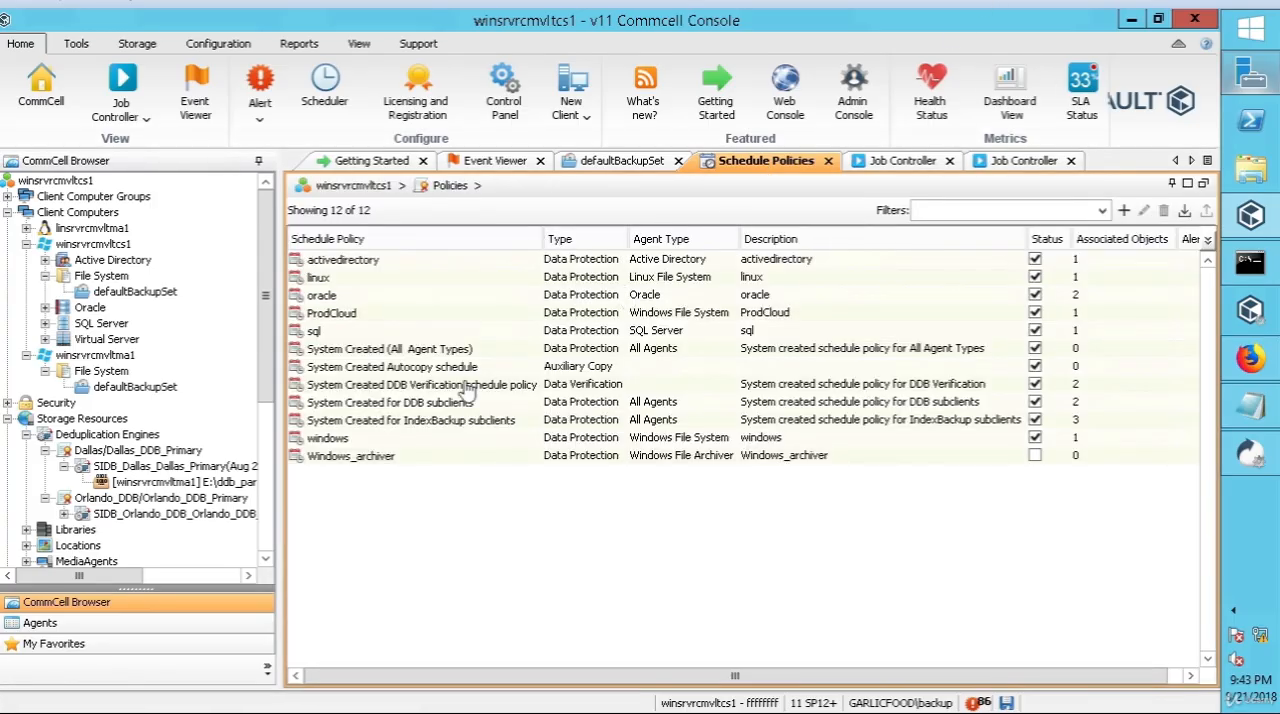
{"action": "right_click", "coordinate": [343, 446]}
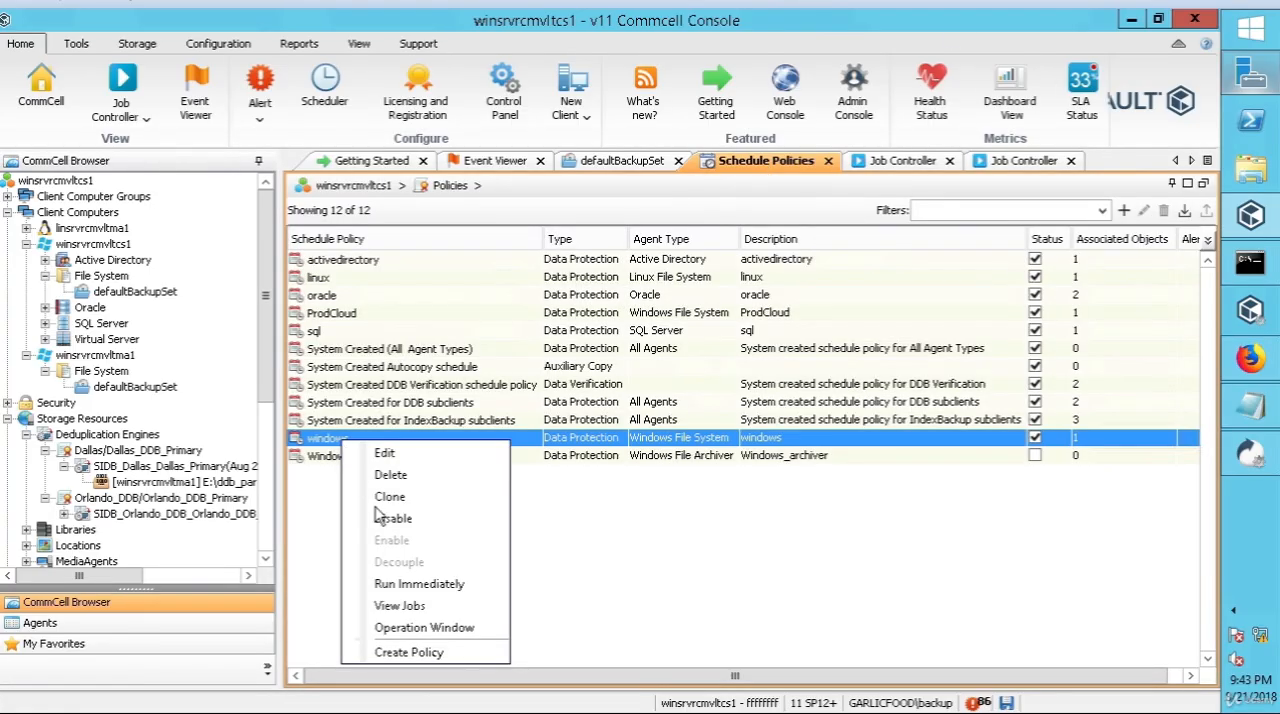
{"action": "left_click", "coordinate": [399, 455]}
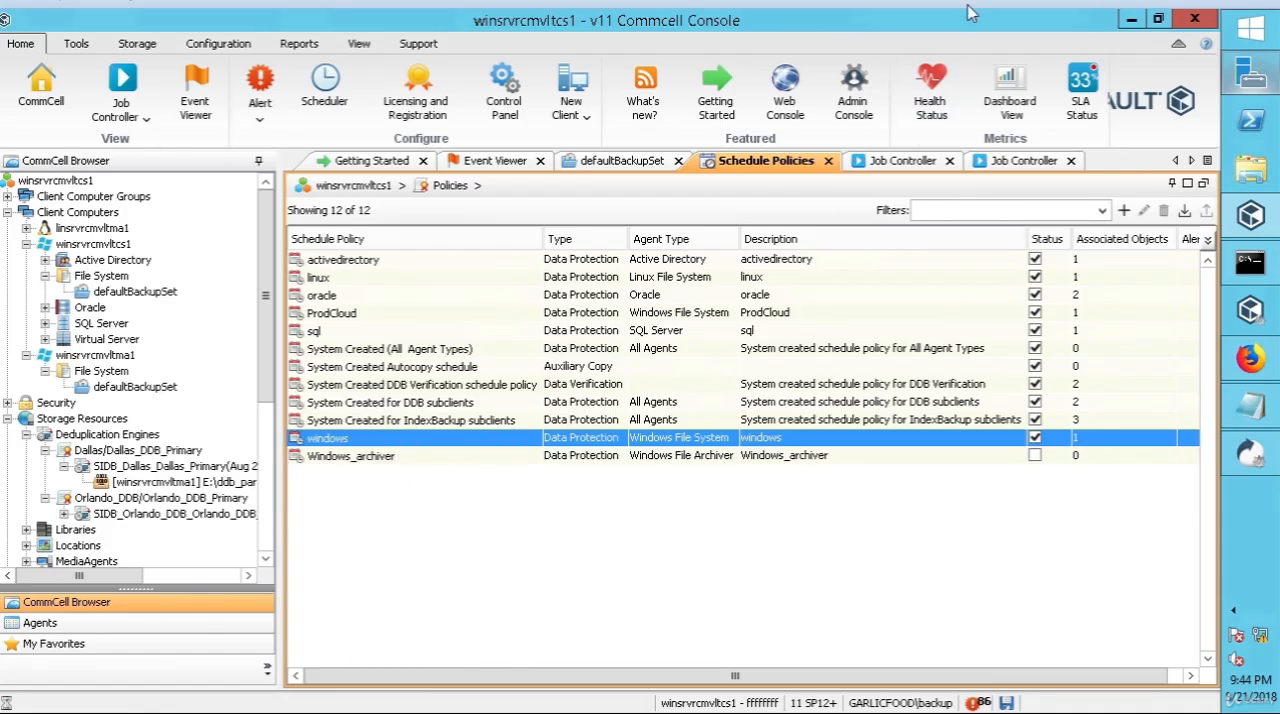
{"action": "double_click", "coordinate": [480, 193]}
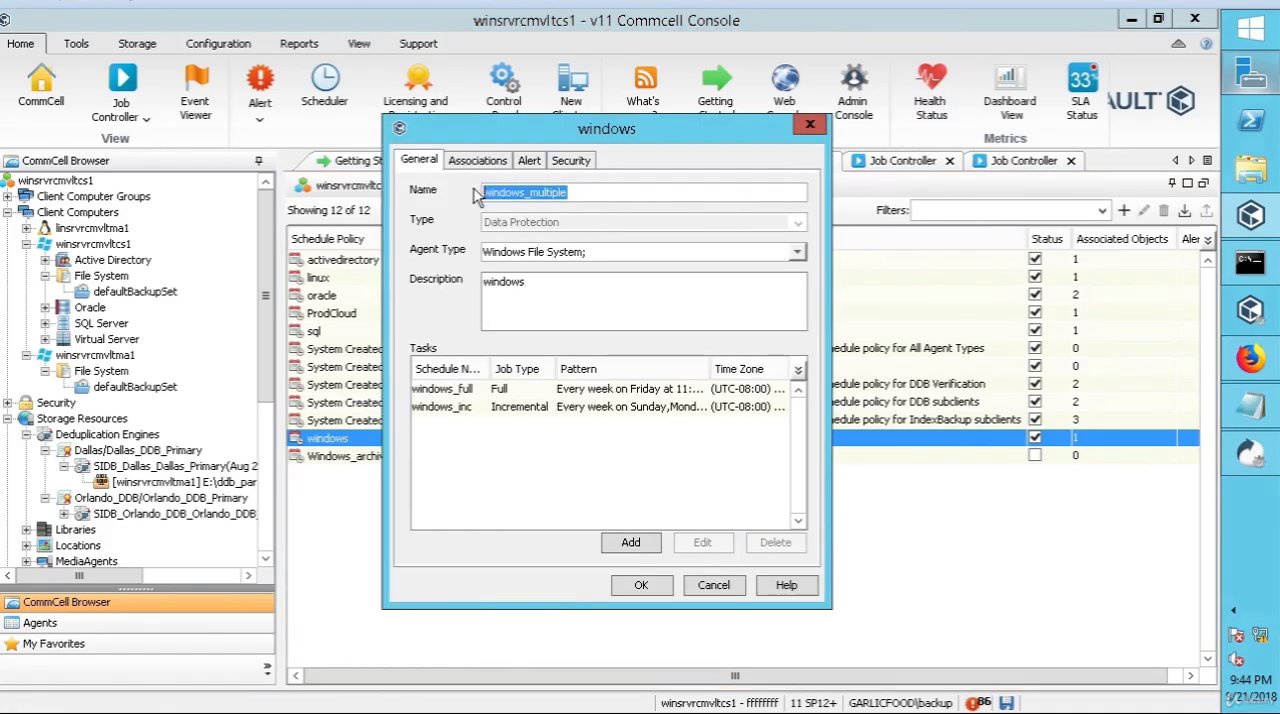
{"action": "key", "text": "ctrl+c"}
{"action": "double_click", "coordinate": [505, 282]}
{"action": "key", "text": "ctrl+v"}
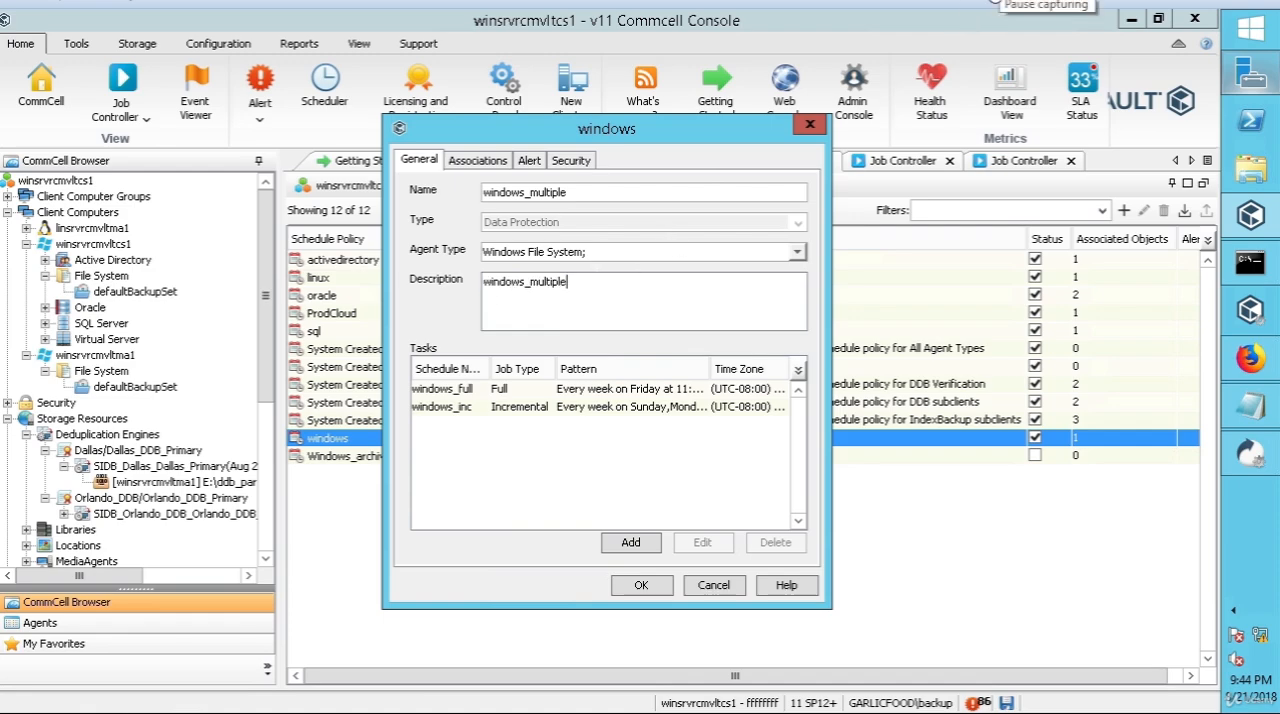
Step: Associate the default subclient of winsrvrcmvltma1's File System defaultBackupSet with the windows schedule policy and review the resulting associations
{"action": "left_click", "coordinate": [480, 162]}
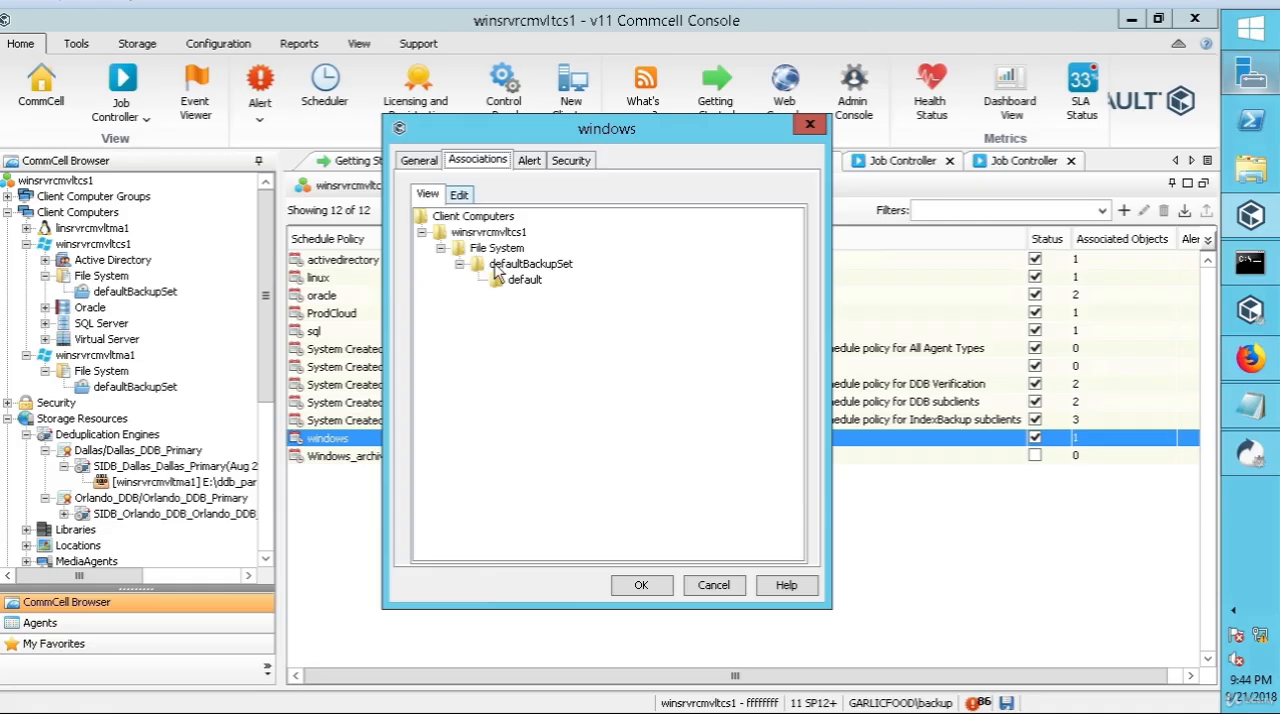
{"action": "left_click", "coordinate": [458, 194]}
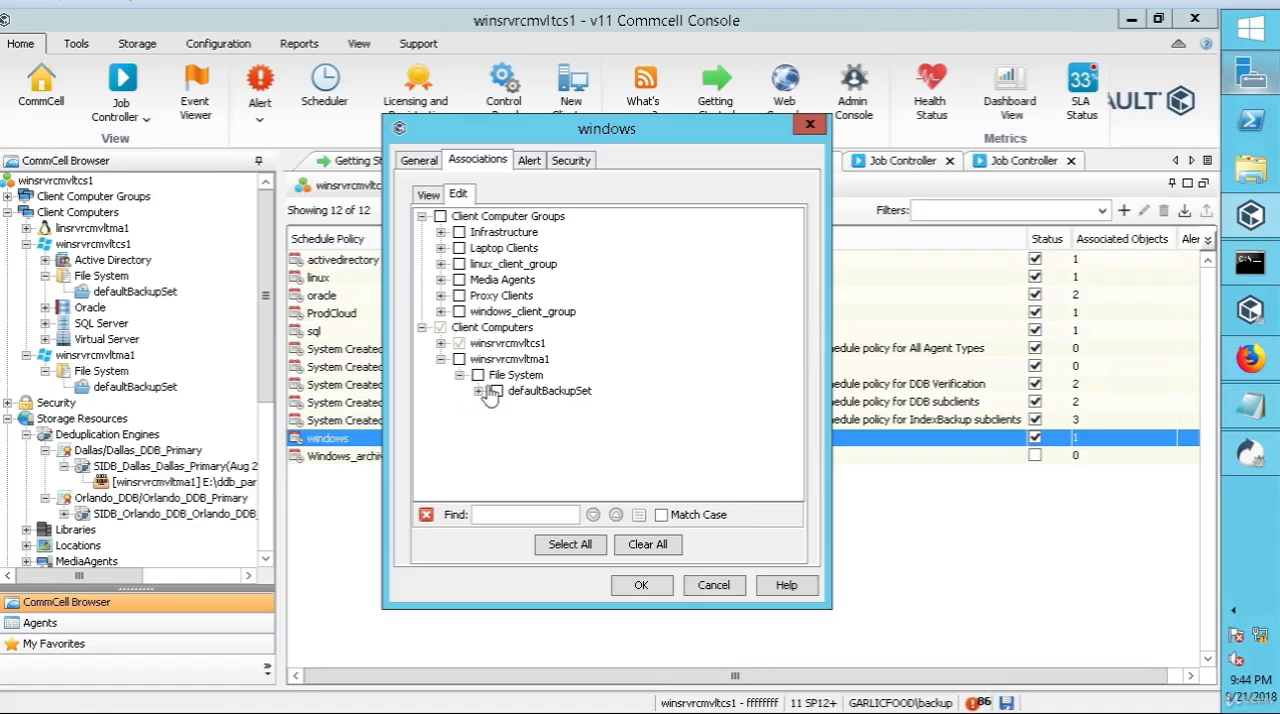
{"action": "left_click", "coordinate": [478, 391]}
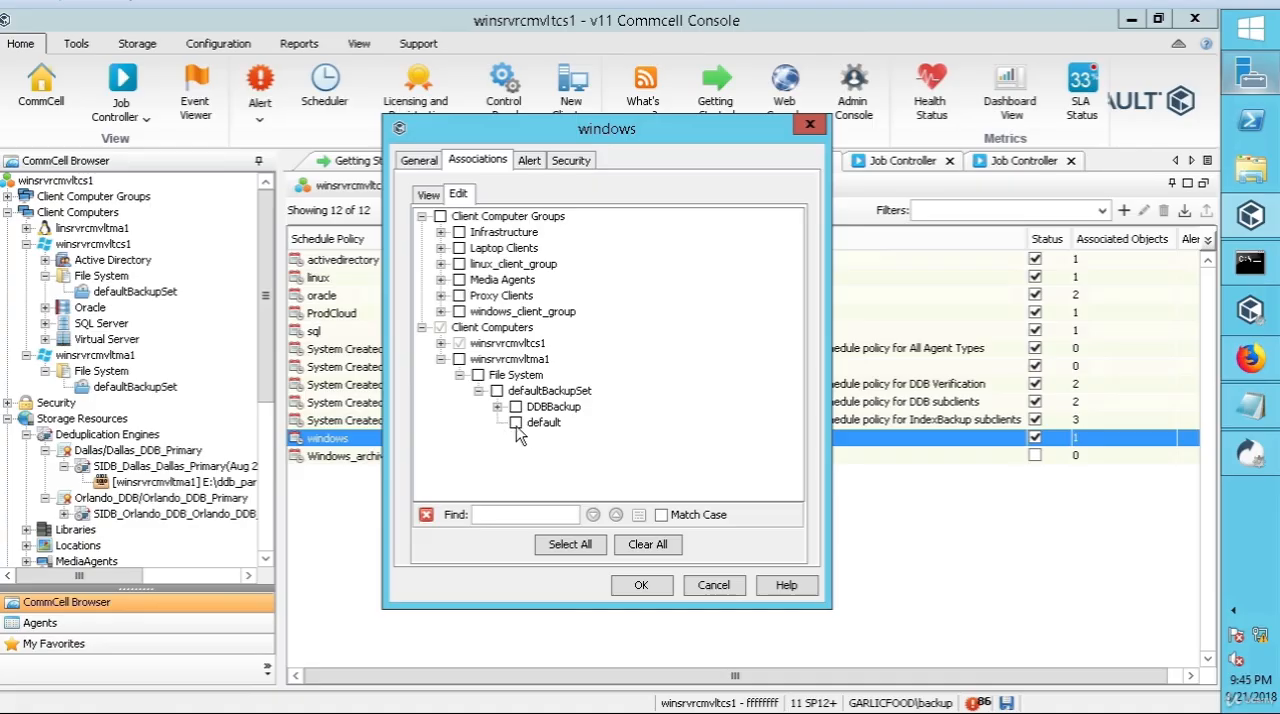
{"action": "left_click", "coordinate": [516, 423]}
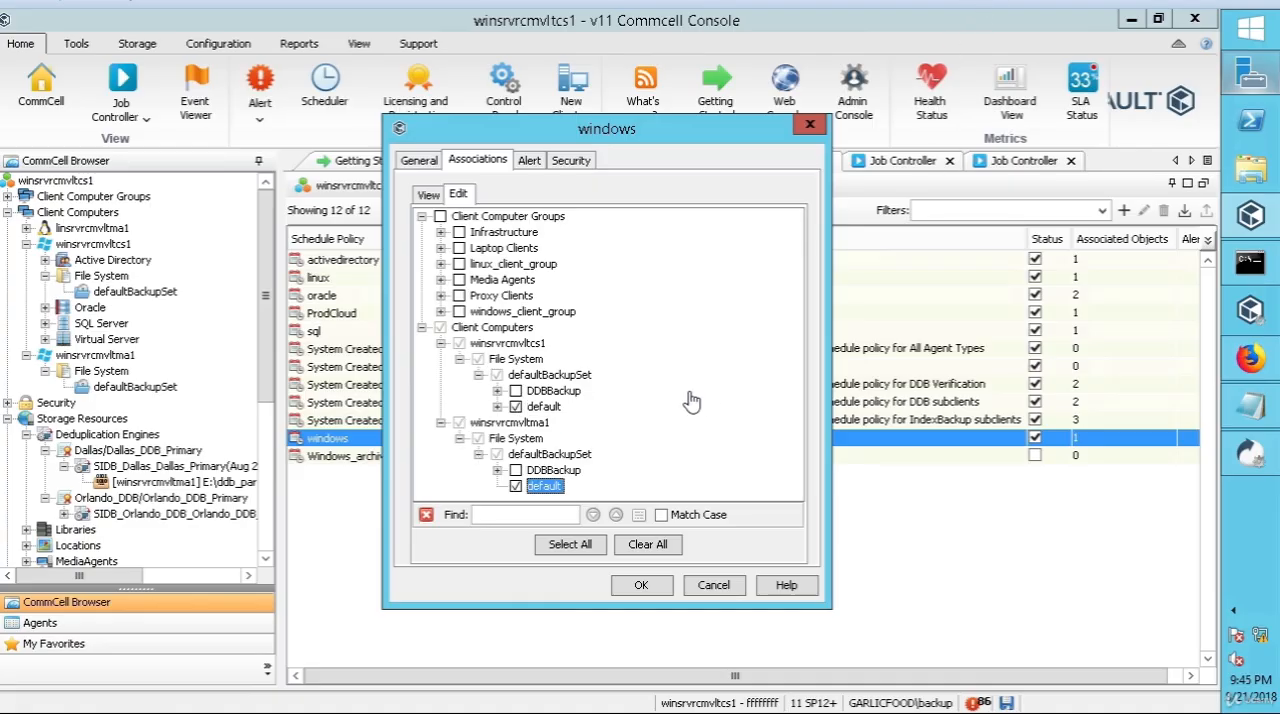
{"action": "left_click", "coordinate": [430, 195]}
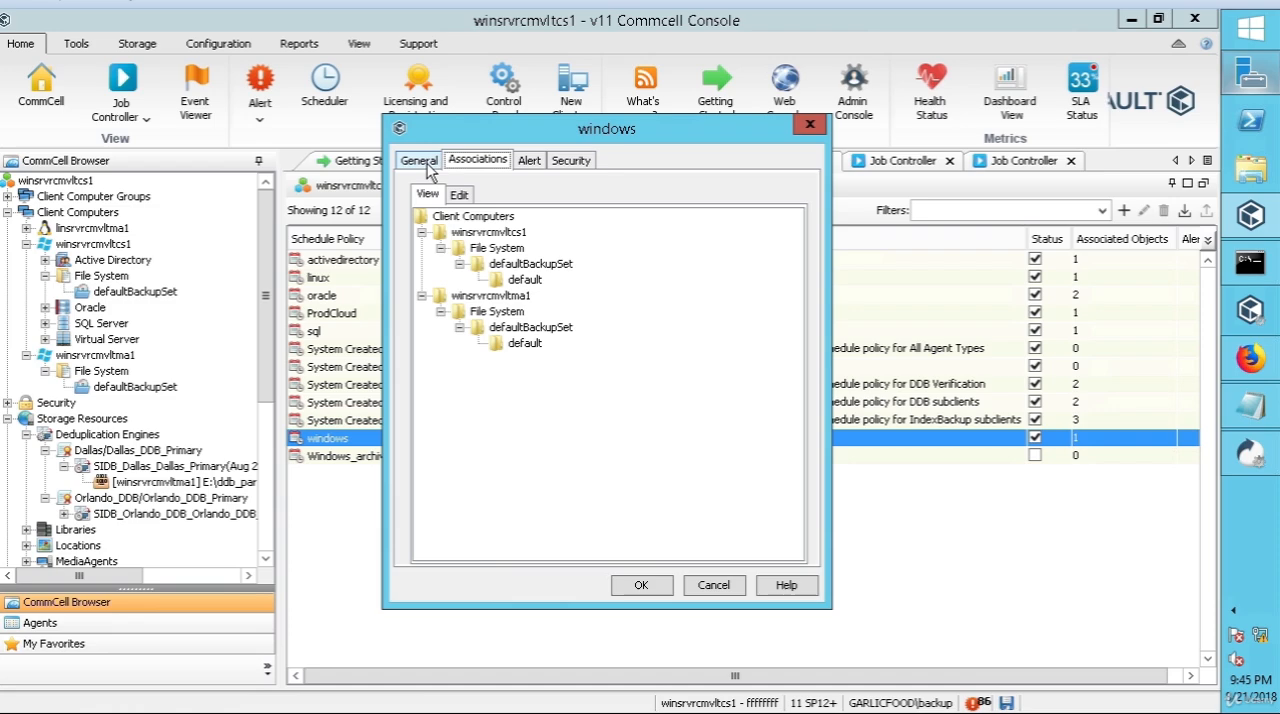
Step: Change the windows_full task of the windows schedule policy to an Automatic schedule with the backup run every 1 hour
{"action": "left_click", "coordinate": [420, 161]}
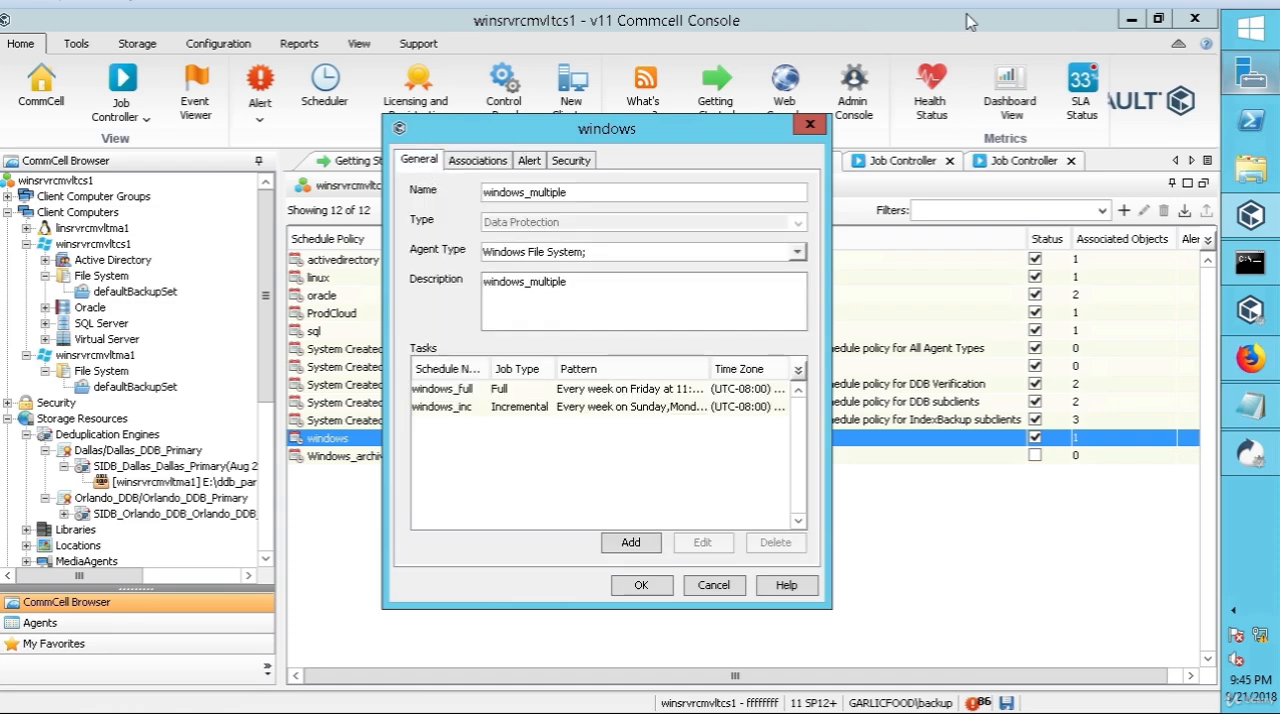
{"action": "left_click", "coordinate": [503, 389]}
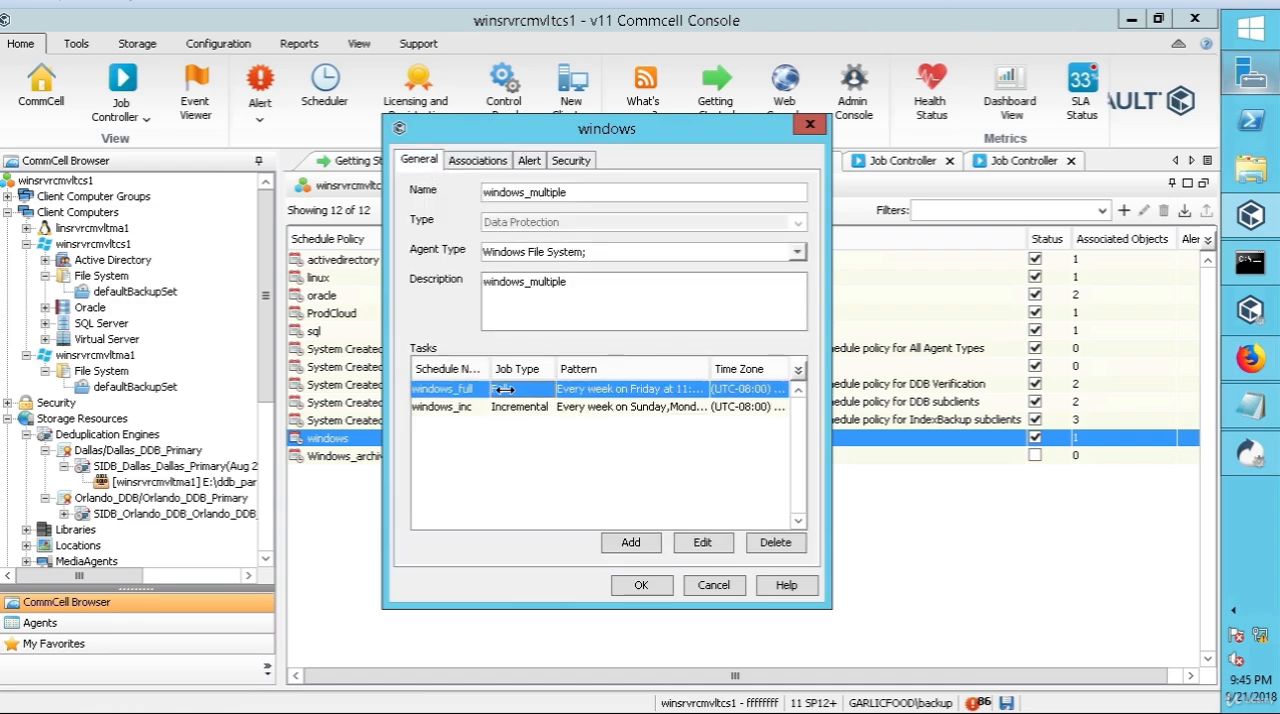
{"action": "left_click", "coordinate": [523, 408]}
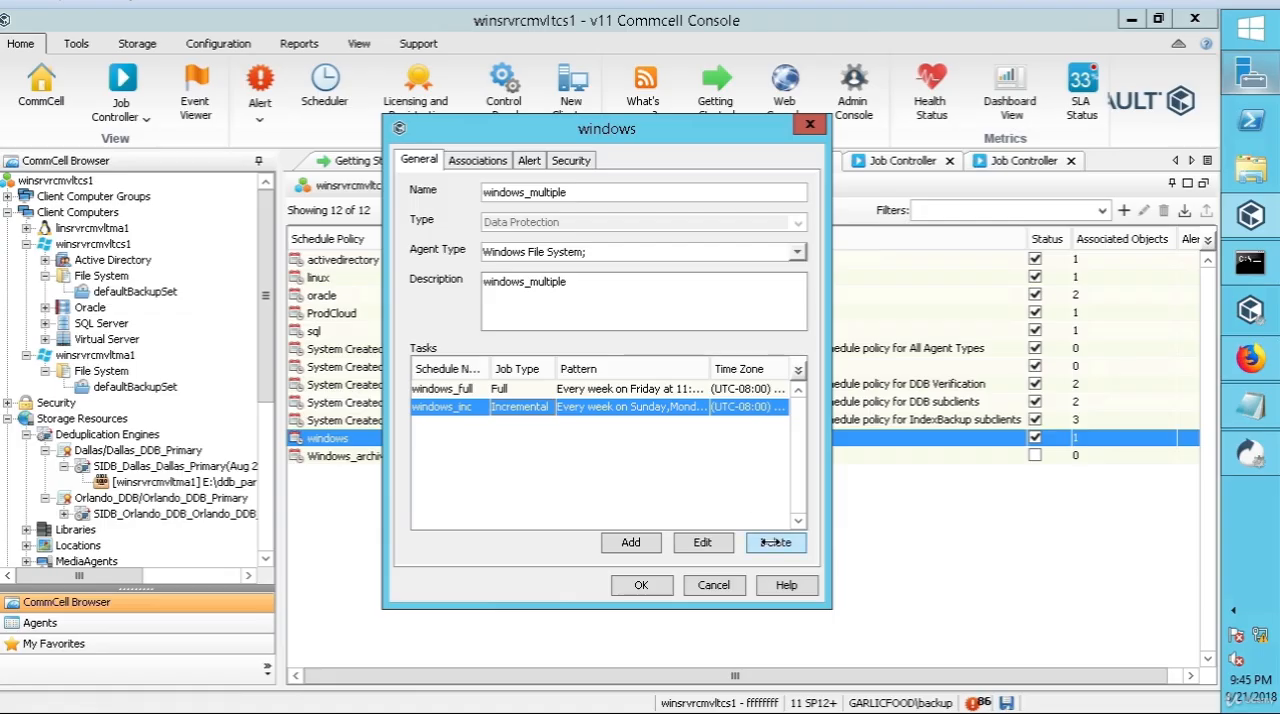
{"action": "left_click", "coordinate": [771, 542]}
{"action": "left_click", "coordinate": [630, 388]}
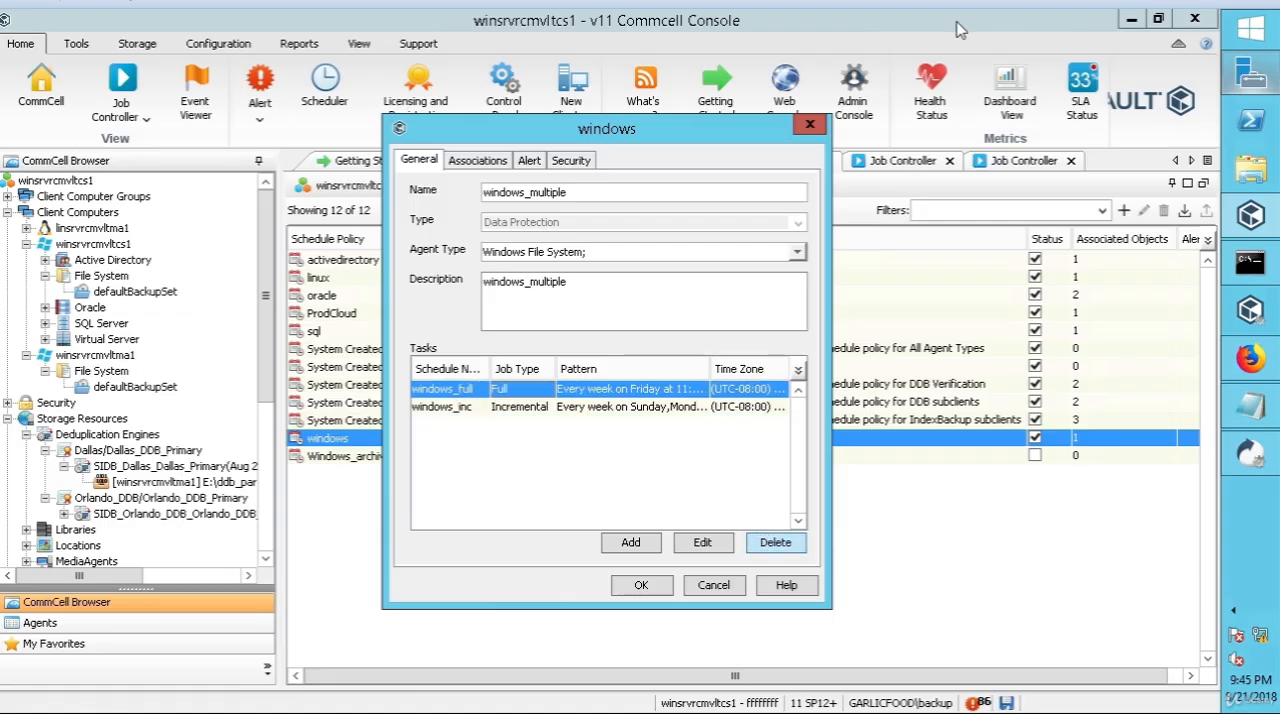
{"action": "left_click", "coordinate": [703, 543]}
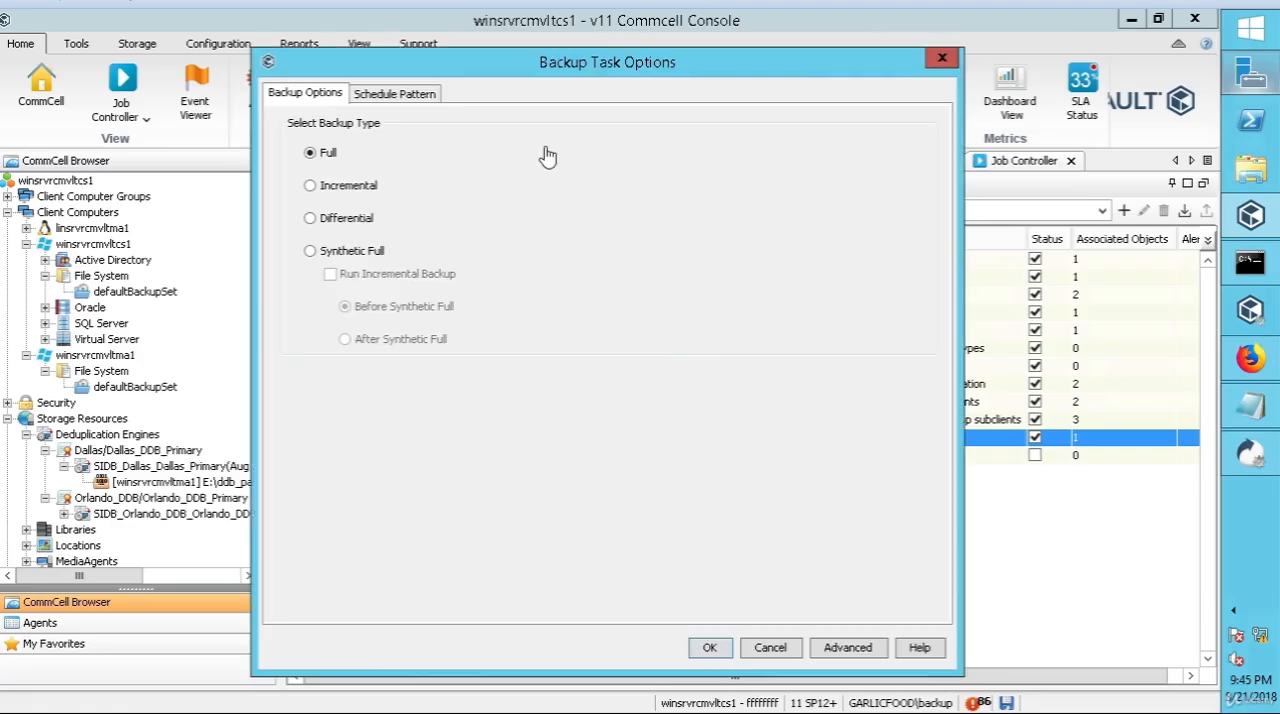
{"action": "left_click", "coordinate": [400, 95]}
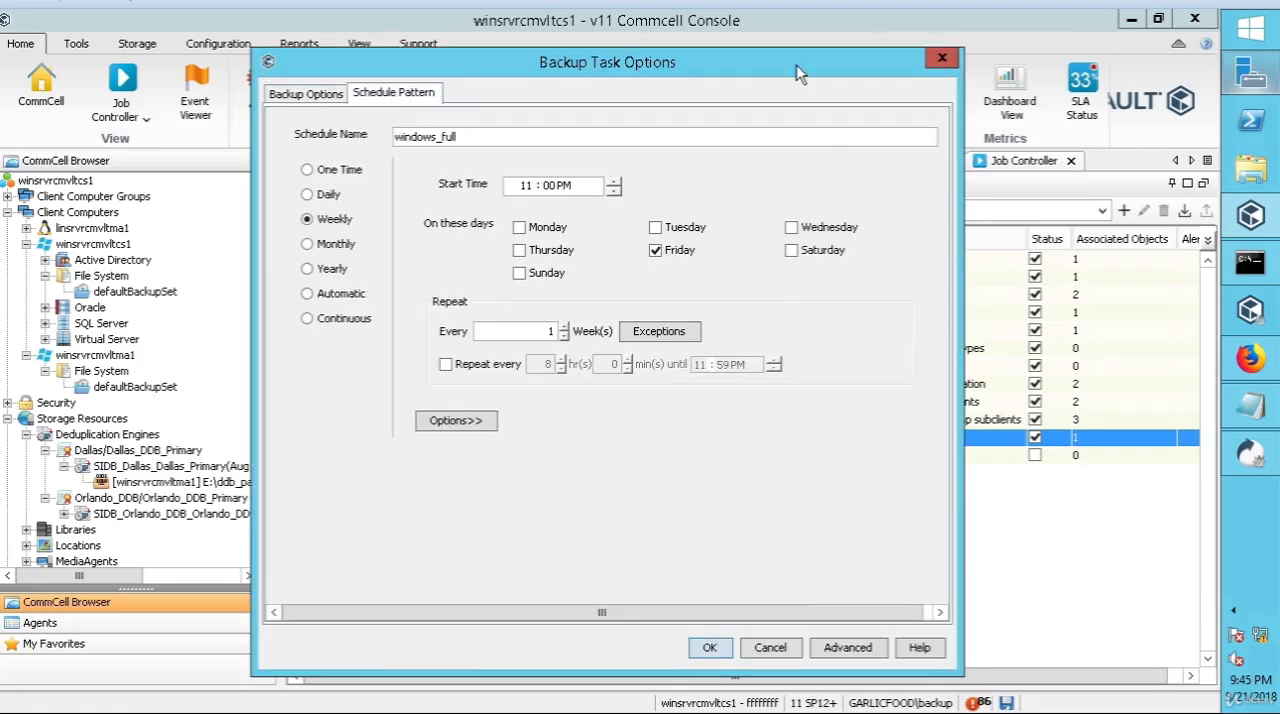
{"action": "left_click", "coordinate": [307, 318]}
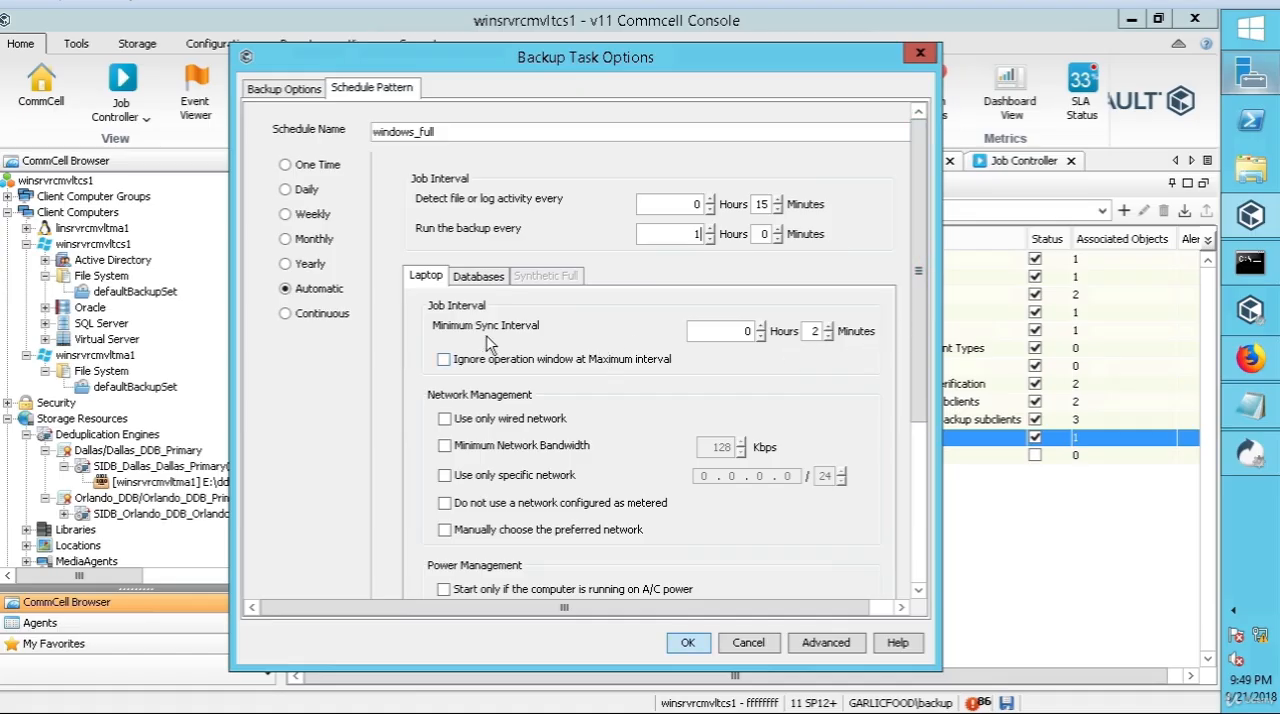
{"action": "left_click_drag", "start_coordinate": [917, 315], "coordinate": [922, 513]}
{"action": "scroll", "coordinate": [910, 308], "scroll_direction": "up", "scroll_amount": 2}
{"action": "double_click", "coordinate": [762, 235]}
{"action": "left_click", "coordinate": [688, 648]}
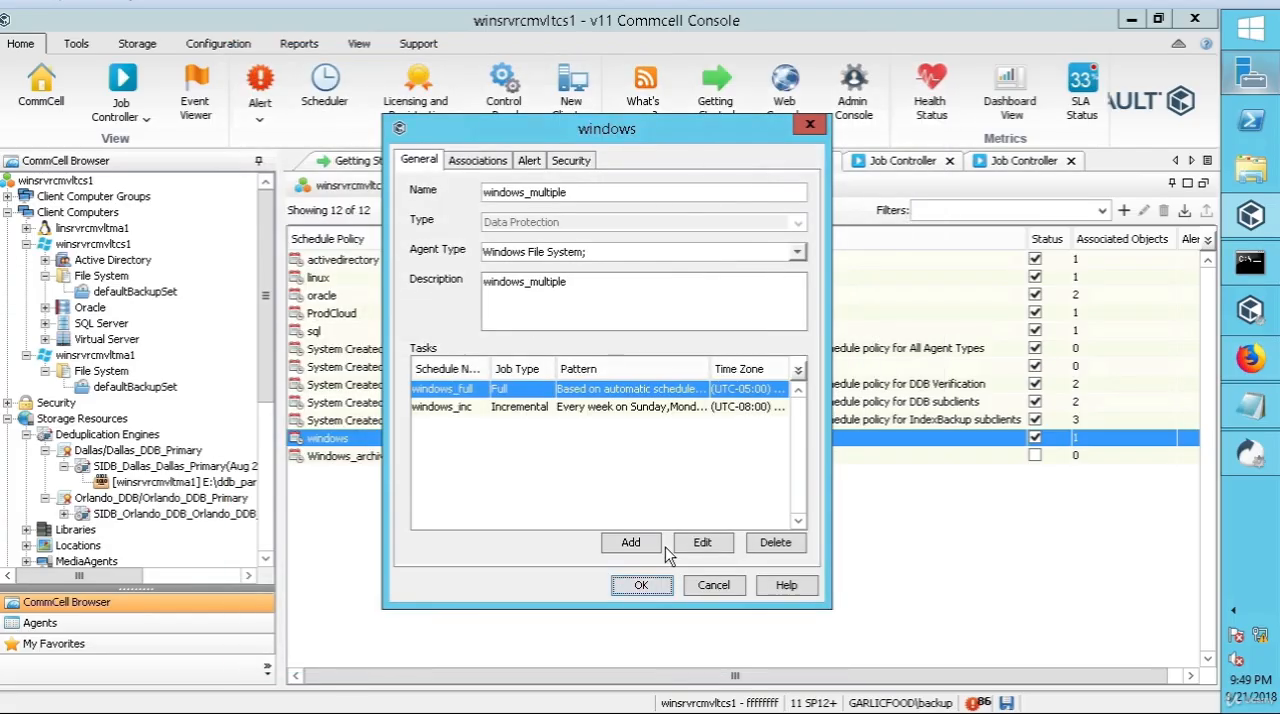
Step: Change the windows_inc incremental task's schedule pattern from weekly to Automatic
{"action": "left_click", "coordinate": [524, 406]}
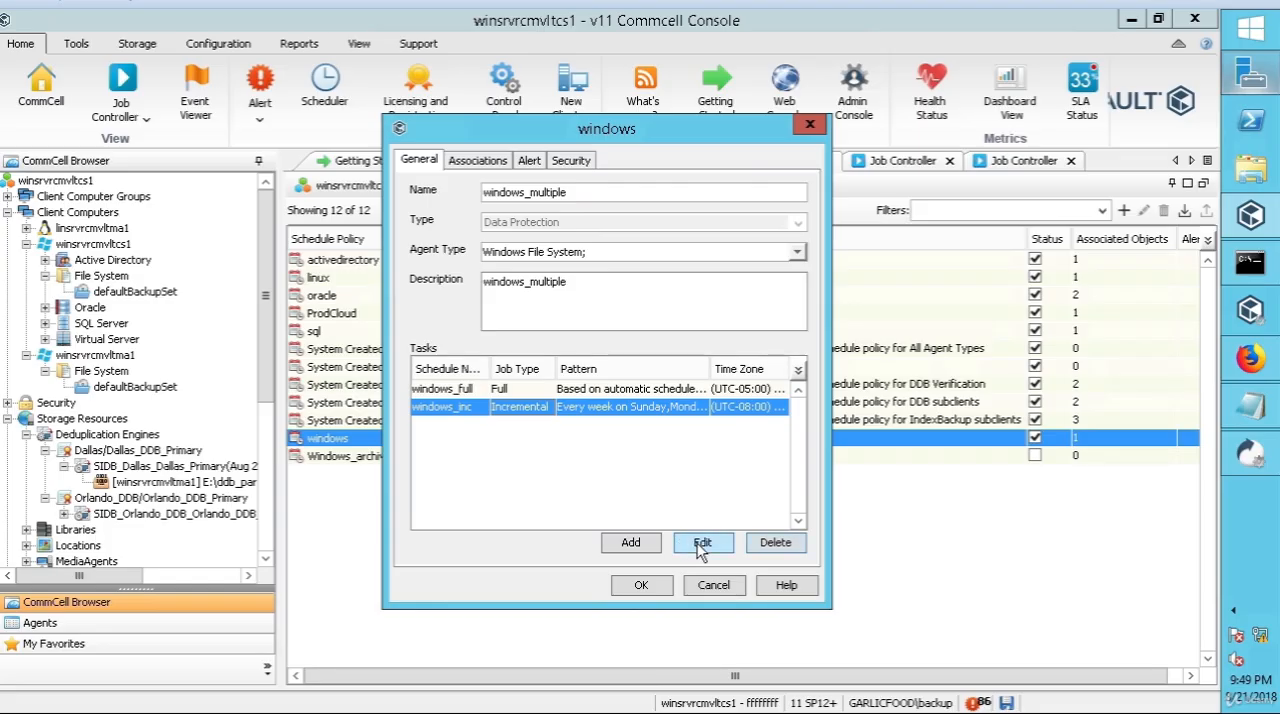
{"action": "left_click", "coordinate": [700, 545]}
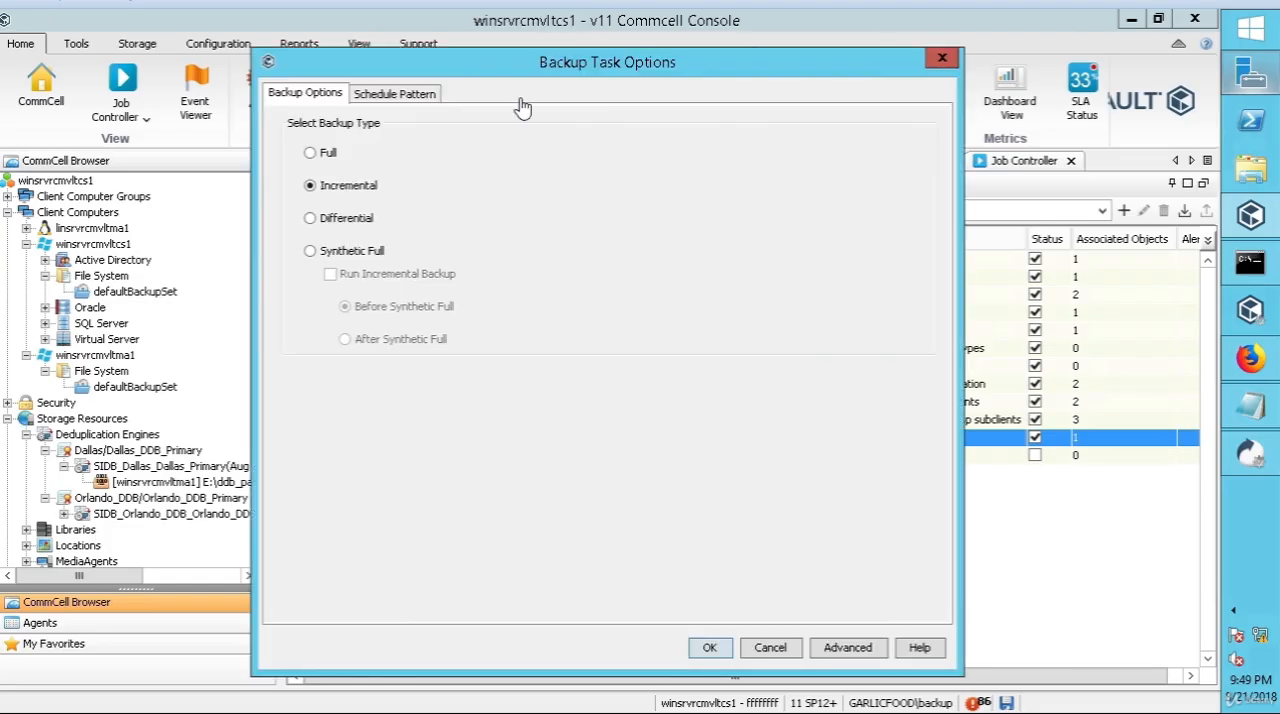
{"action": "left_click", "coordinate": [402, 96]}
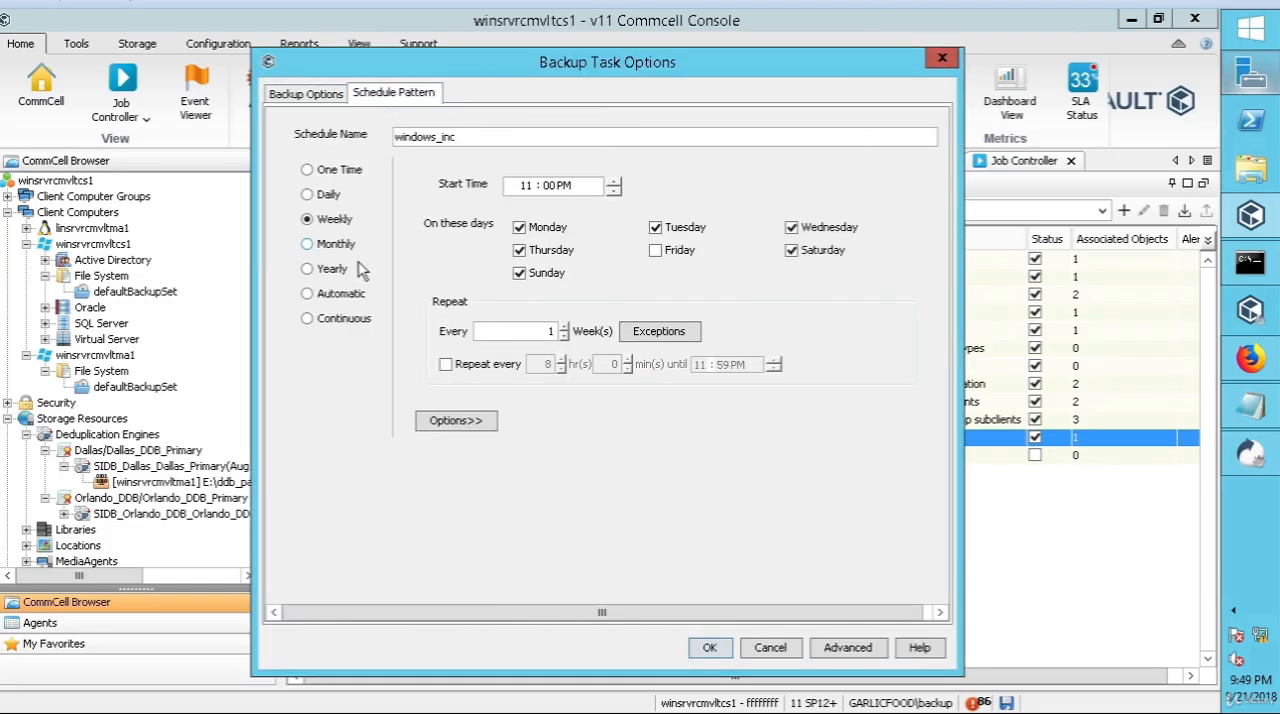
{"action": "left_click", "coordinate": [305, 299]}
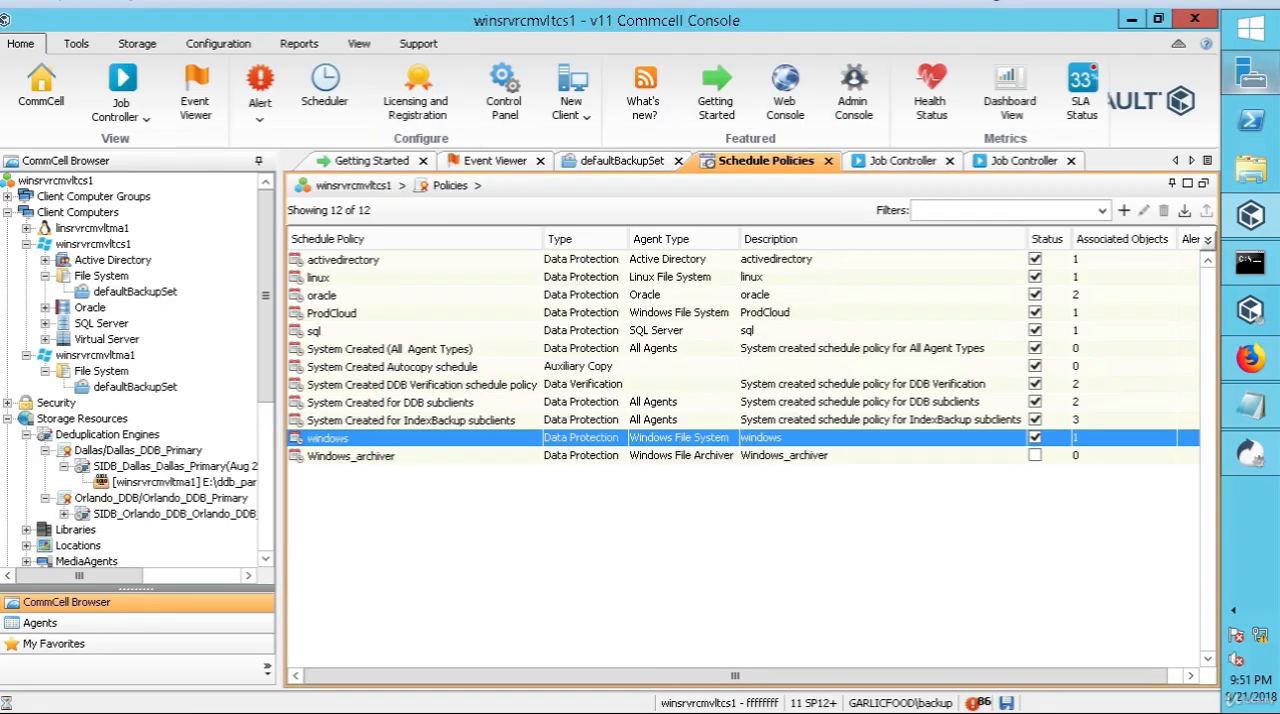
Step: Save the winsrvrcmvltcs1 default subclient with global filters on and exclusions for CommServeDR, Production_DDB_Part1, Production_DDB_Part2, Production_library and the desktop database folder
{"action": "left_click", "coordinate": [135, 291]}
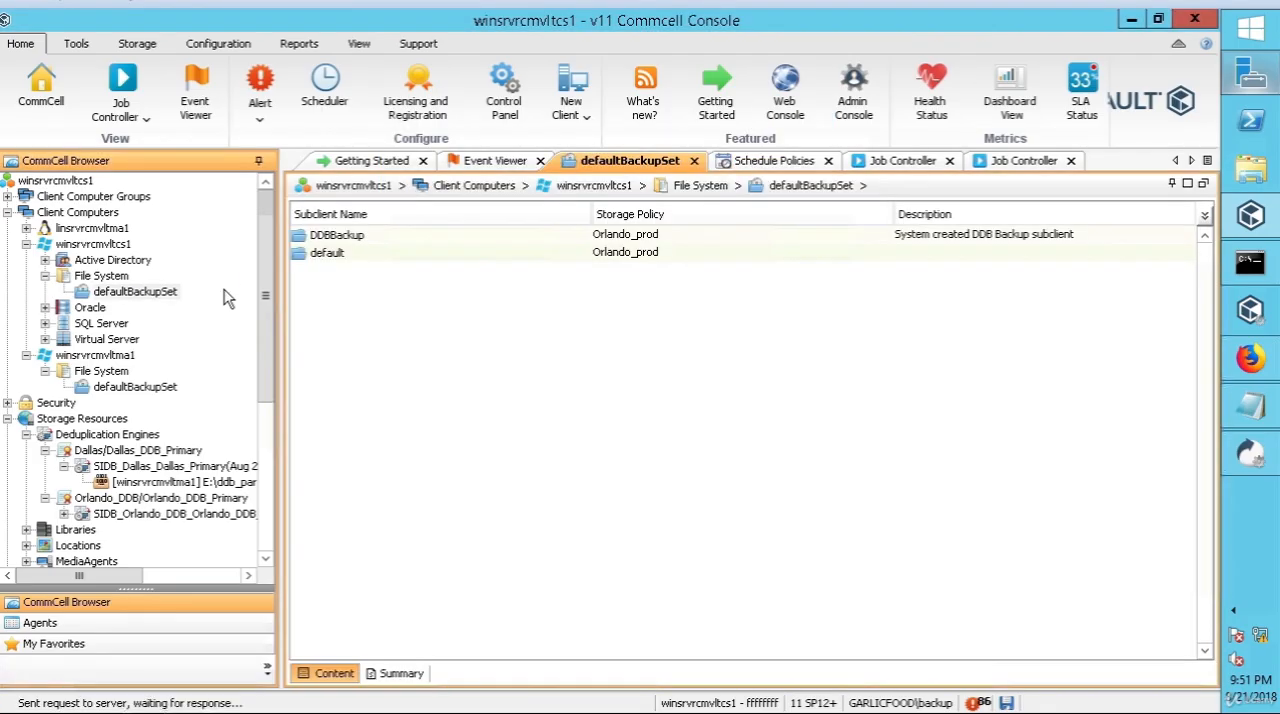
{"action": "right_click", "coordinate": [335, 255]}
{"action": "left_click", "coordinate": [395, 468]}
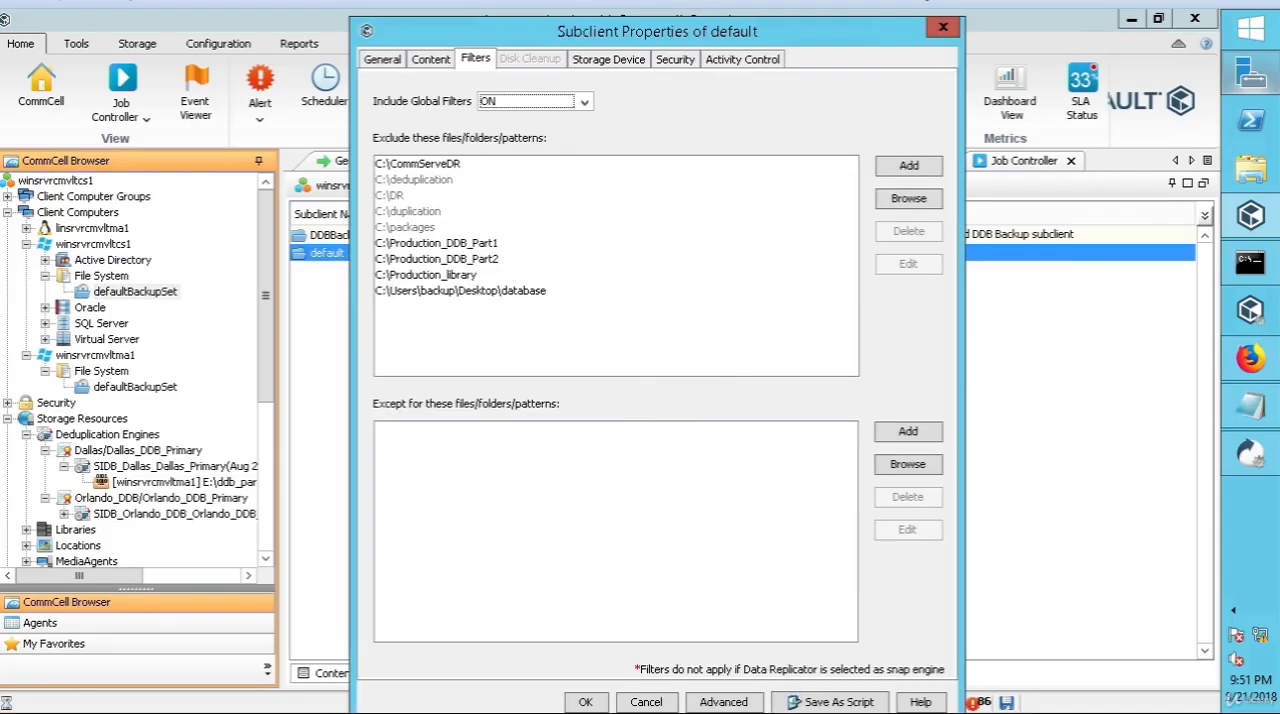
{"action": "left_click", "coordinate": [585, 702]}
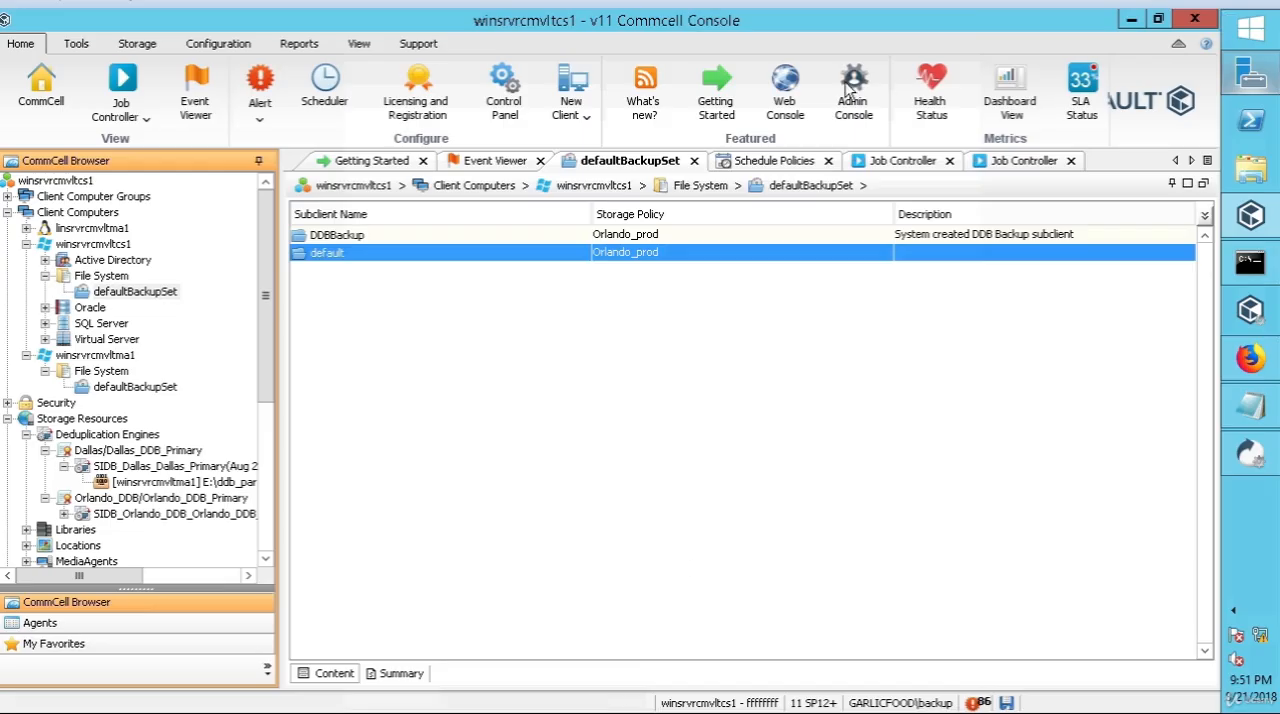
Step: Set the content of winsrvrcmvltma1's File System default subclient to C:\Users\admin\Desktop and save the properties
{"action": "left_click", "coordinate": [122, 388]}
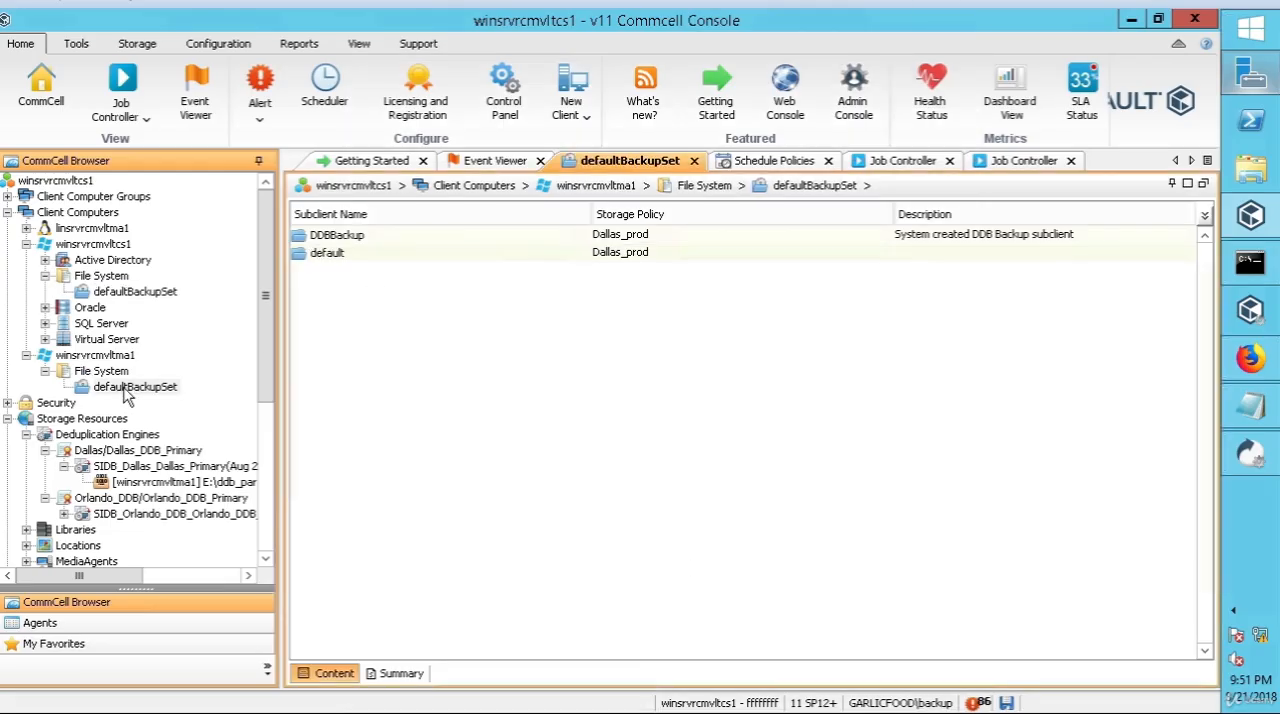
{"action": "left_click", "coordinate": [336, 258]}
{"action": "right_click", "coordinate": [334, 253]}
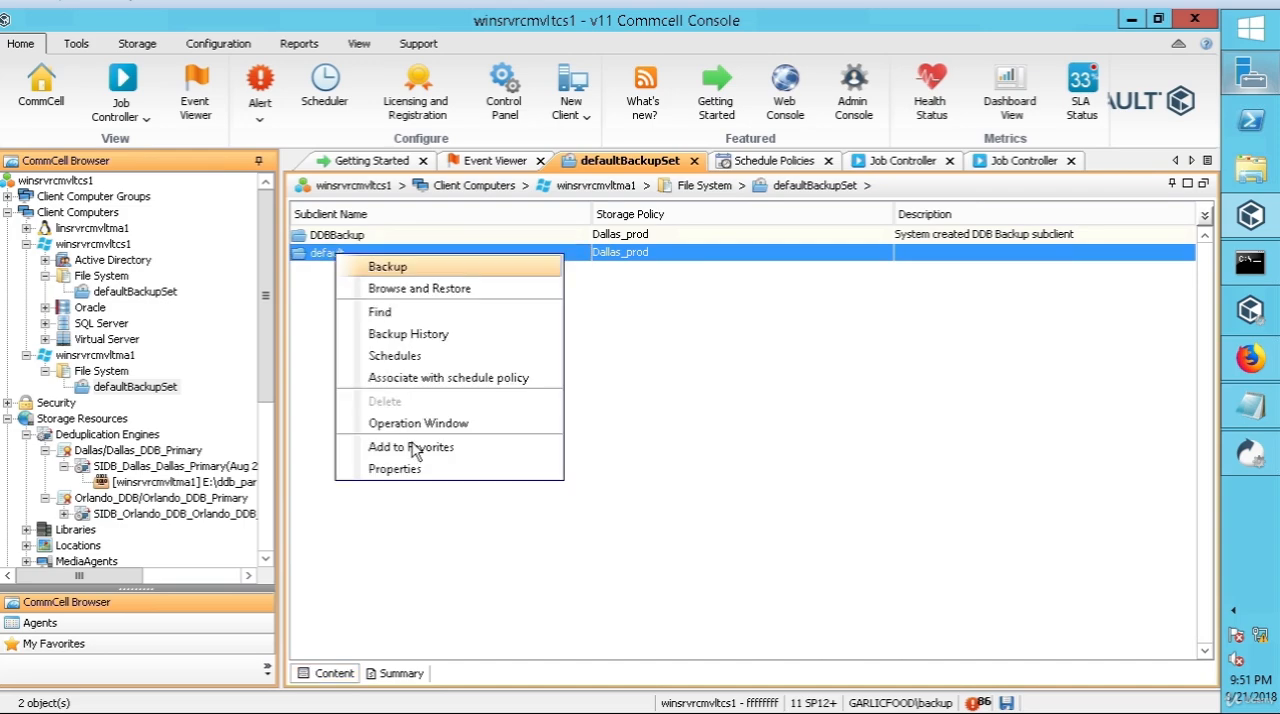
{"action": "left_click", "coordinate": [418, 469]}
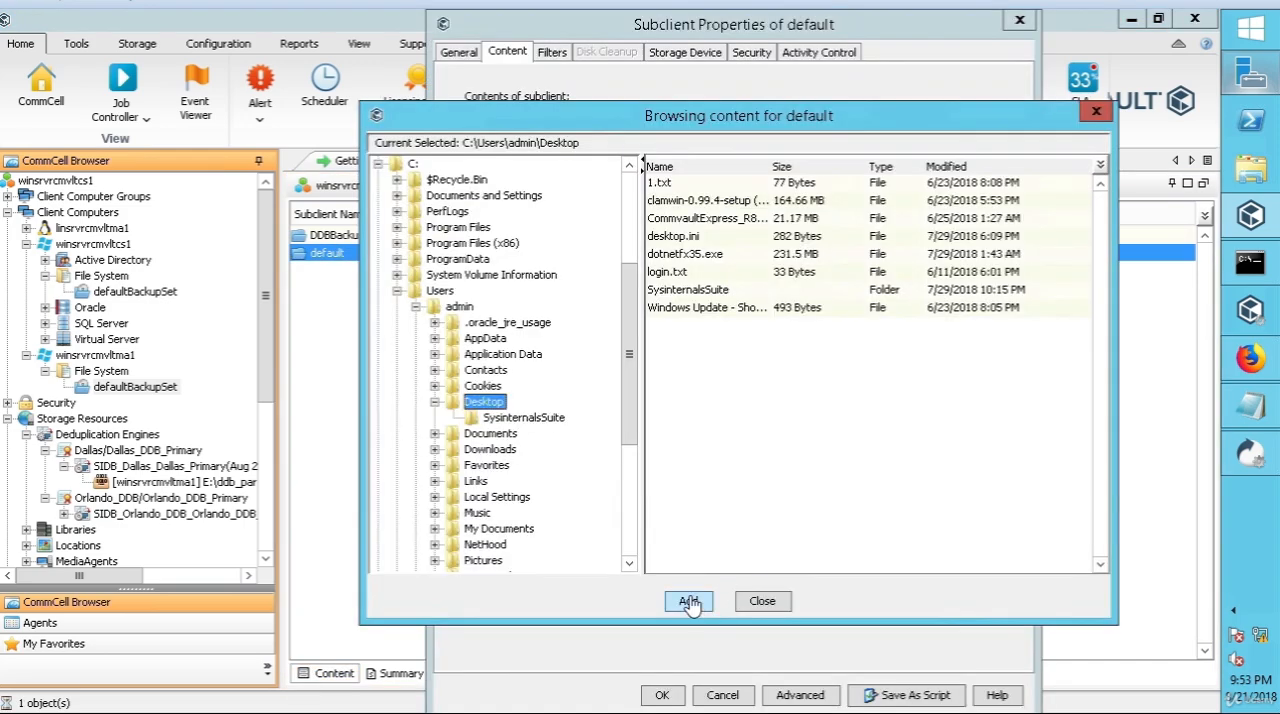
{"action": "left_click", "coordinate": [692, 605]}
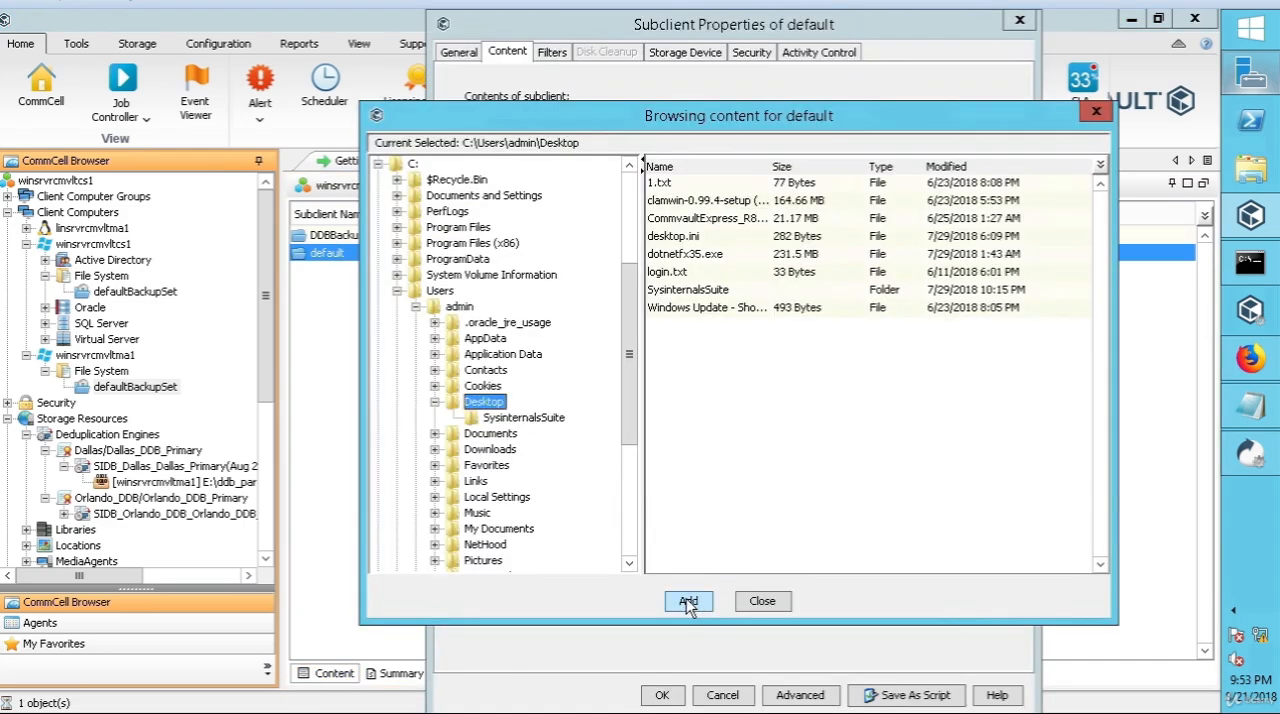
{"action": "left_click", "coordinate": [783, 604]}
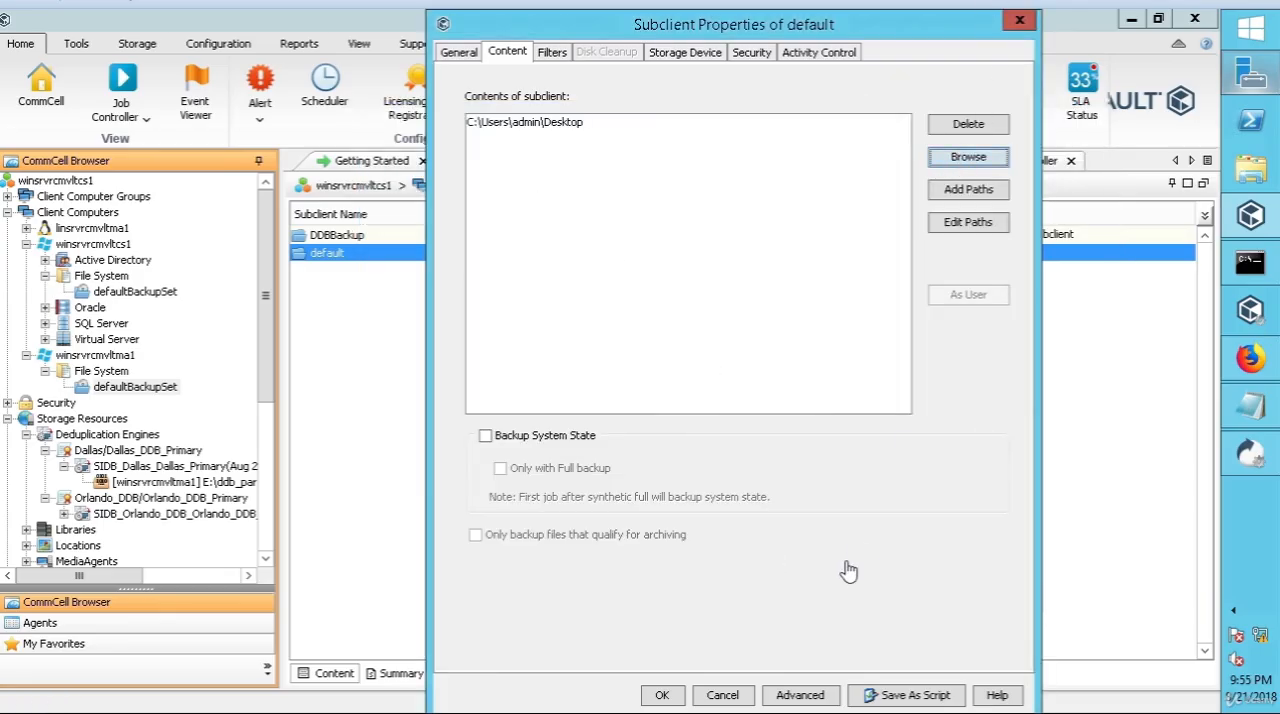
{"action": "left_click", "coordinate": [664, 696]}
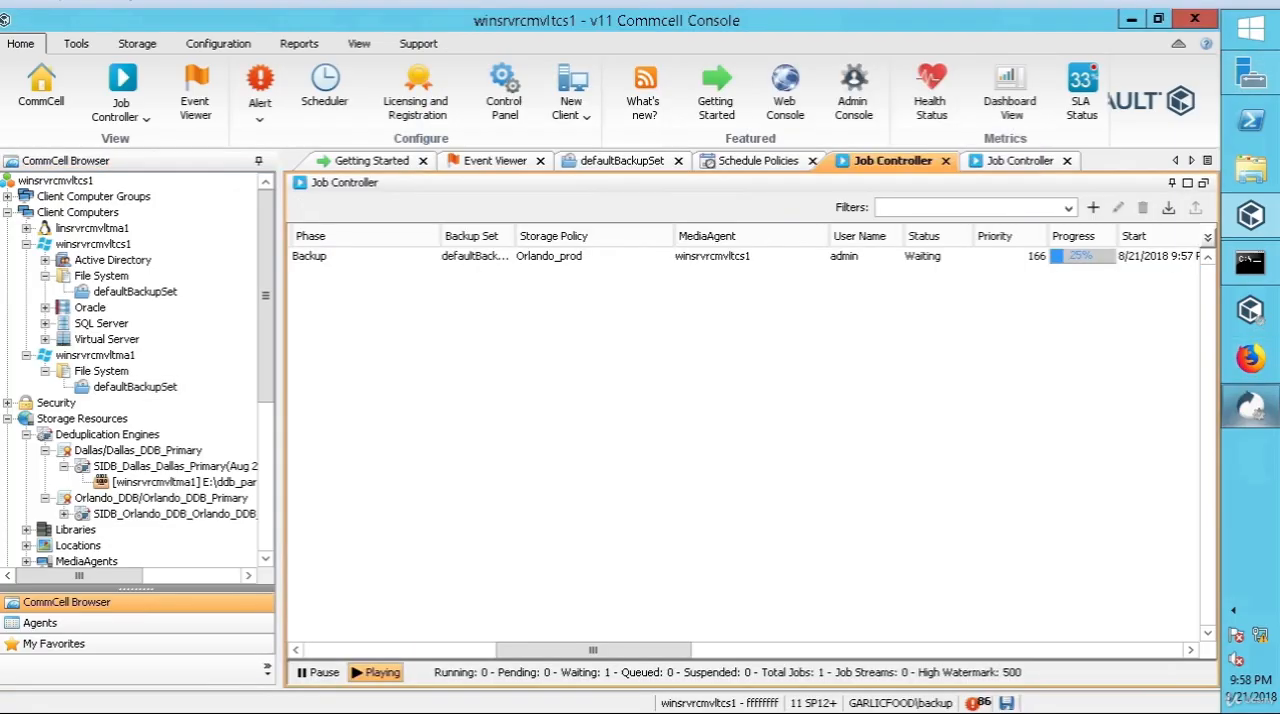
Step: Check the Orlando_prod backup job's details and examine the Orlando deduplication database's properties, DDB statistics and DDB size charts
{"action": "left_click_drag", "start_coordinate": [662, 650], "coordinate": [587, 652]}
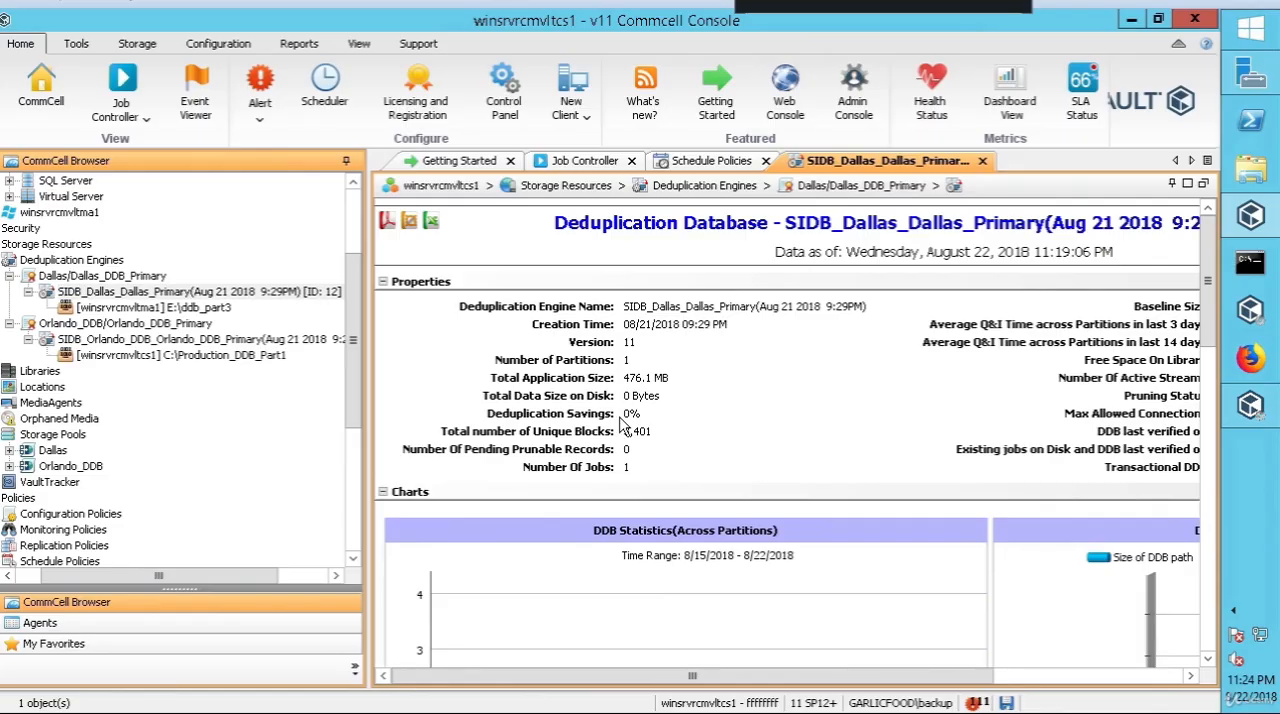
{"action": "left_click", "coordinate": [155, 343]}
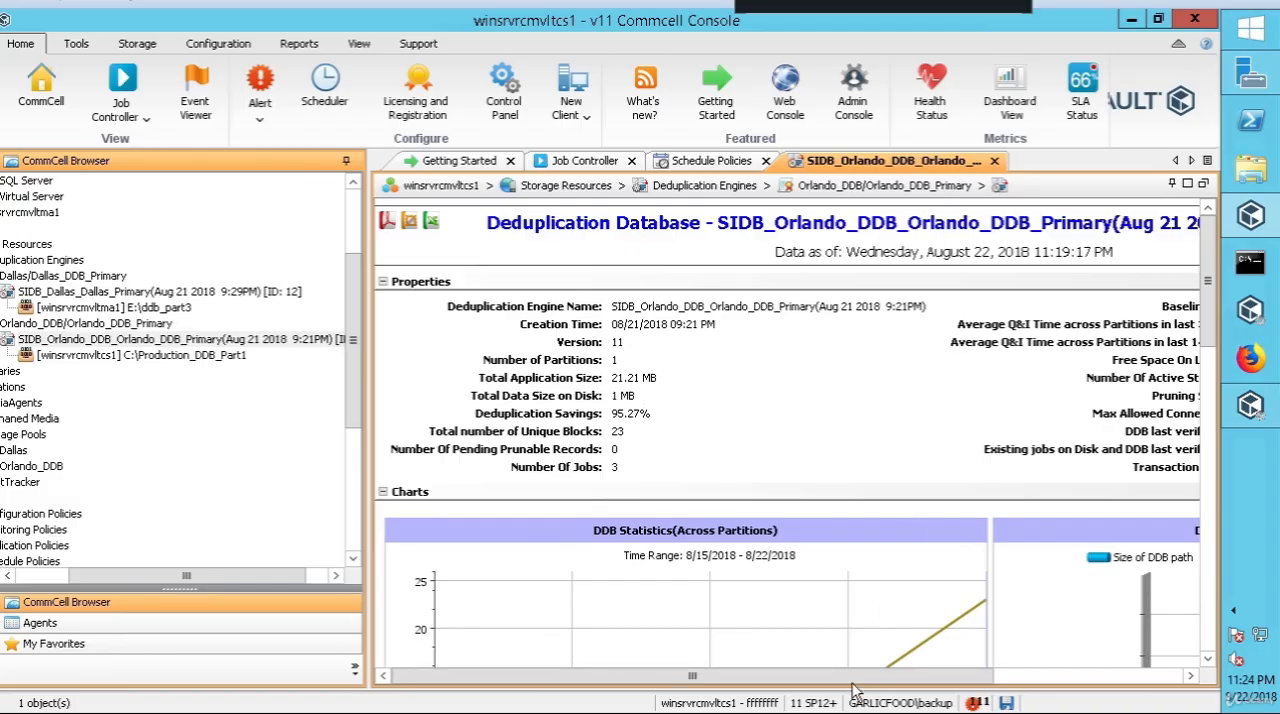
{"action": "left_click_drag", "start_coordinate": [911, 678], "coordinate": [1041, 682]}
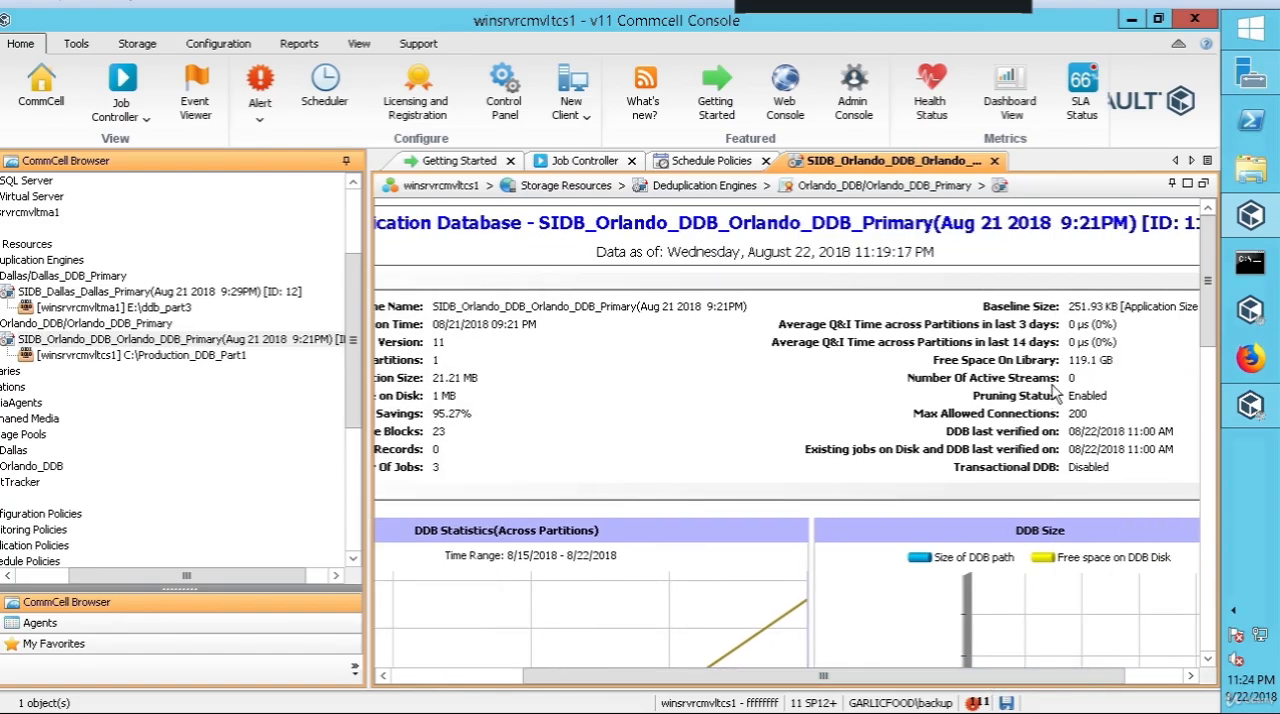
{"action": "left_click_drag", "start_coordinate": [1053, 685], "coordinate": [820, 678]}
{"action": "left_click_drag", "start_coordinate": [1210, 288], "coordinate": [1208, 418]}
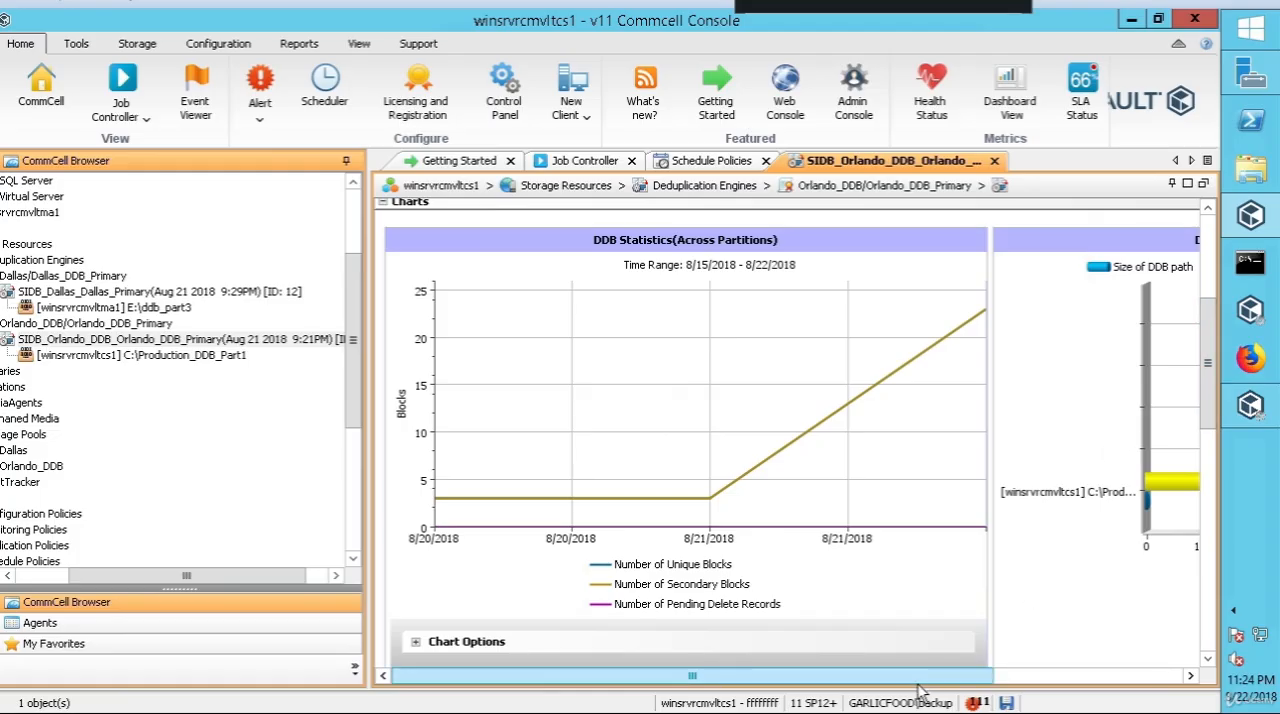
{"action": "left_click_drag", "start_coordinate": [927, 679], "coordinate": [1160, 670]}
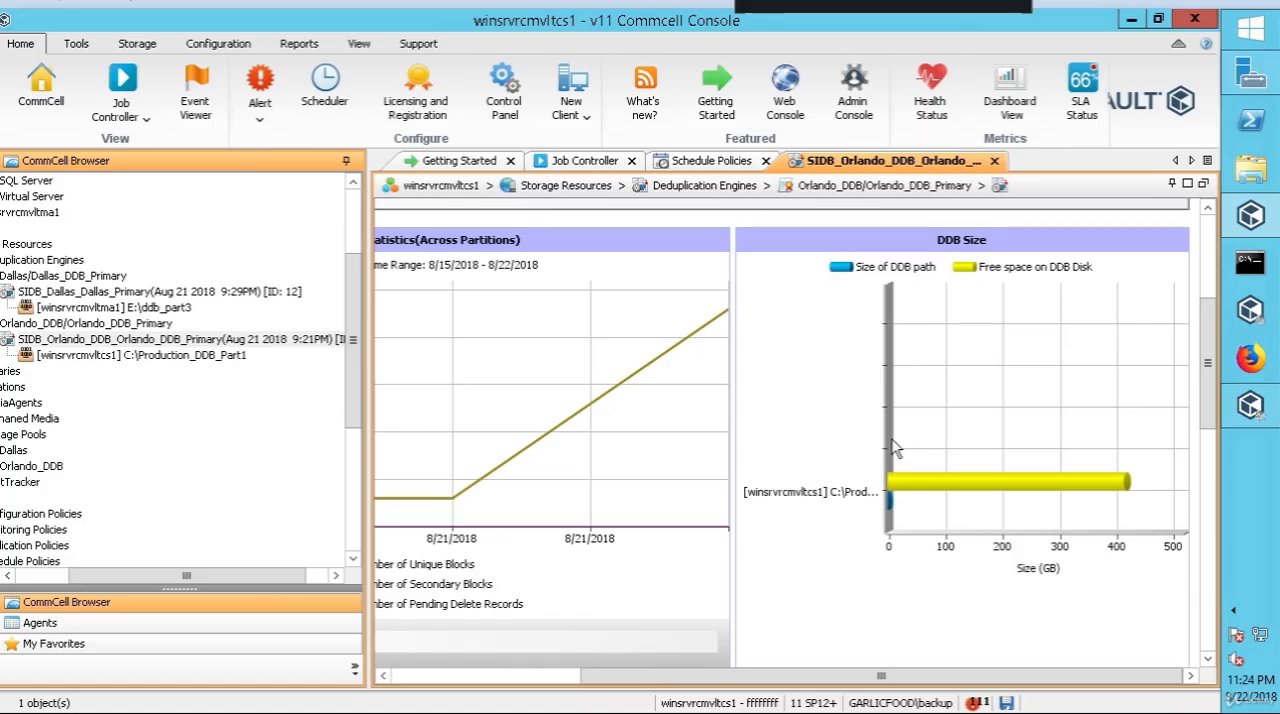
{"action": "mouse_move", "coordinate": [893, 447]}
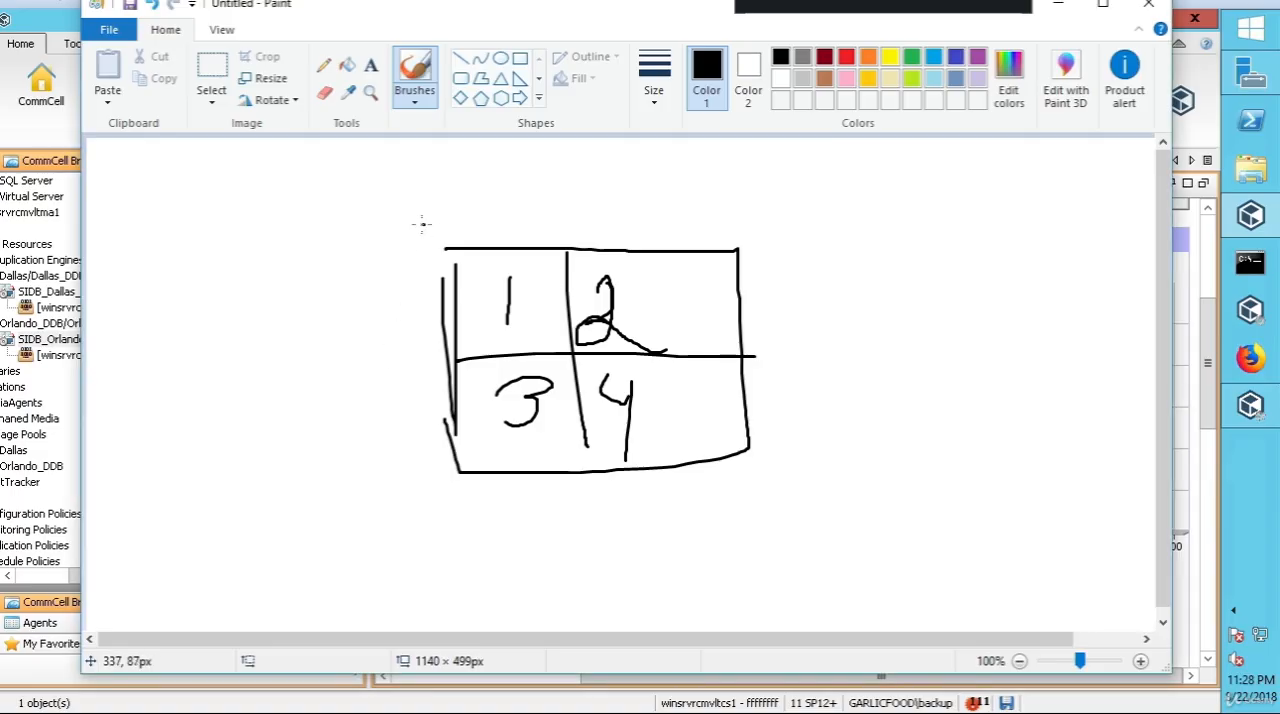
Step: In Paint, draw a loop around the four-part grid and a separate box labelled 1 beside it
{"action": "mouse_move", "coordinate": [421, 224]}
{"action": "left_mouse_down"}
{"action": "mouse_move", "coordinate": [525, 545]}
{"action": "mouse_move", "coordinate": [815, 318]}
{"action": "mouse_move", "coordinate": [446, 205]}
{"action": "mouse_move", "coordinate": [405, 232]}
{"action": "left_mouse_up"}
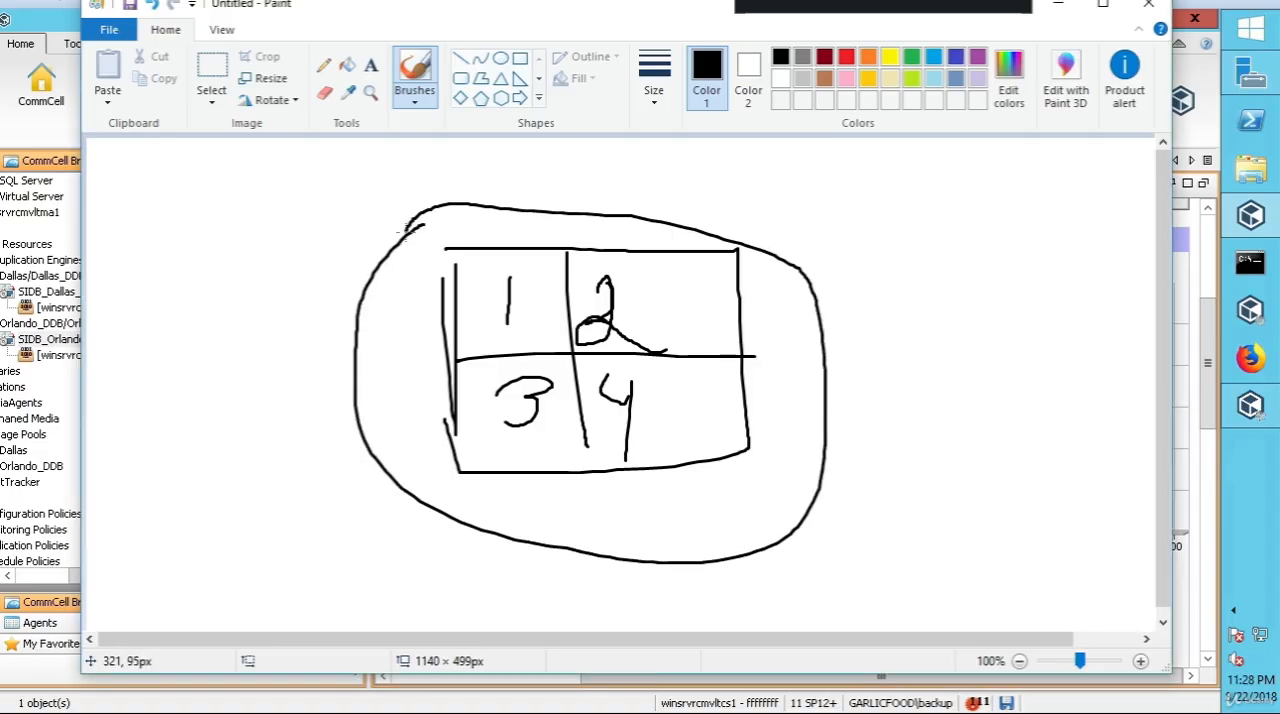
{"action": "mouse_move", "coordinate": [173, 256]}
{"action": "left_mouse_down"}
{"action": "mouse_move", "coordinate": [167, 304]}
{"action": "mouse_move", "coordinate": [268, 318]}
{"action": "mouse_move", "coordinate": [186, 262]}
{"action": "mouse_move", "coordinate": [199, 338]}
{"action": "left_mouse_up"}
{"action": "left_click", "coordinate": [197, 292]}
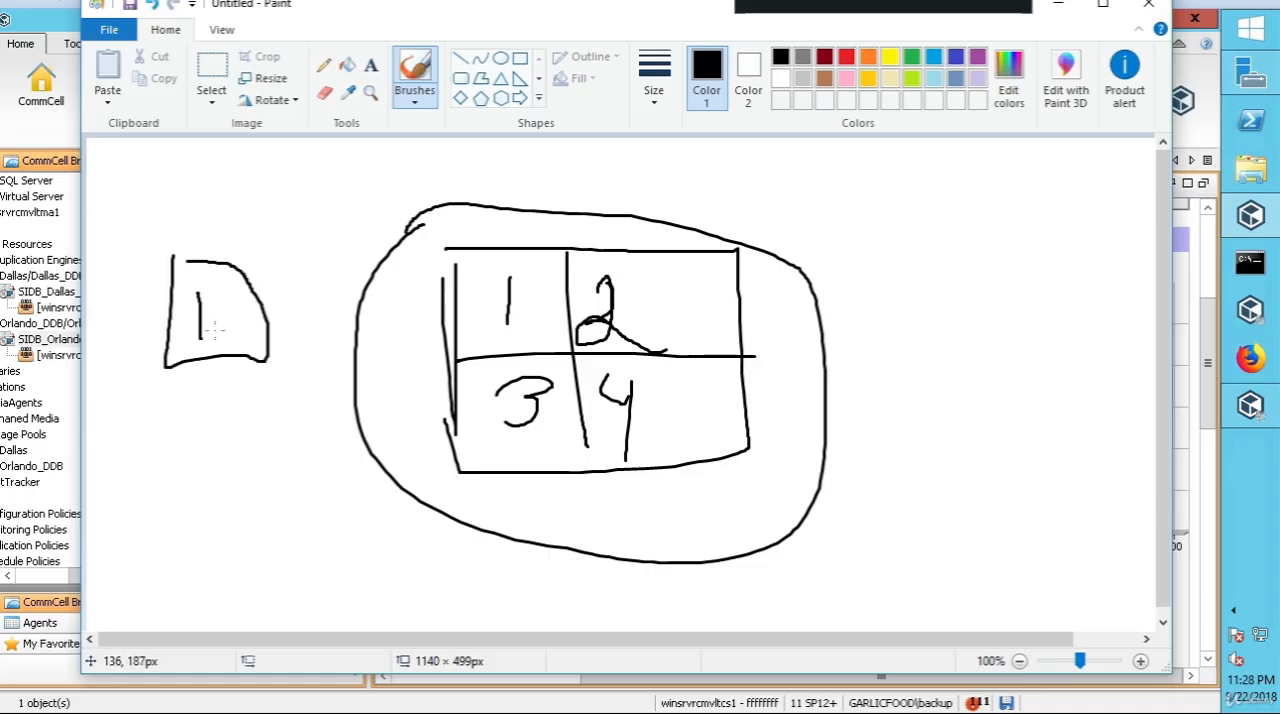
{"action": "left_click_drag", "start_coordinate": [172, 259], "coordinate": [216, 251]}
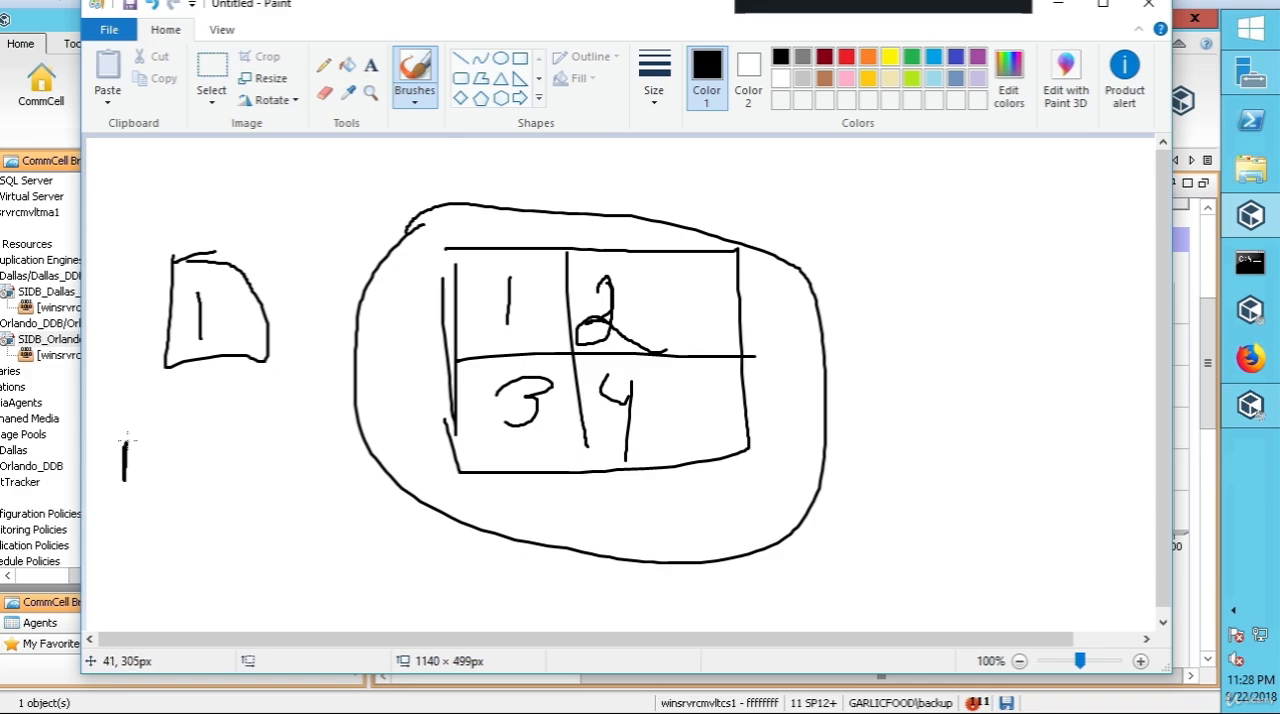
Step: Handwrite the labels RiFS beneath the separate box, SAN above the circled grid and FCoe just below the grid
{"action": "mouse_move", "coordinate": [139, 424]}
{"action": "left_mouse_down"}
{"action": "mouse_move", "coordinate": [126, 462]}
{"action": "mouse_move", "coordinate": [176, 451]}
{"action": "mouse_move", "coordinate": [208, 419]}
{"action": "mouse_move", "coordinate": [240, 449]}
{"action": "mouse_move", "coordinate": [224, 462]}
{"action": "left_mouse_up"}
{"action": "left_click", "coordinate": [162, 431]}
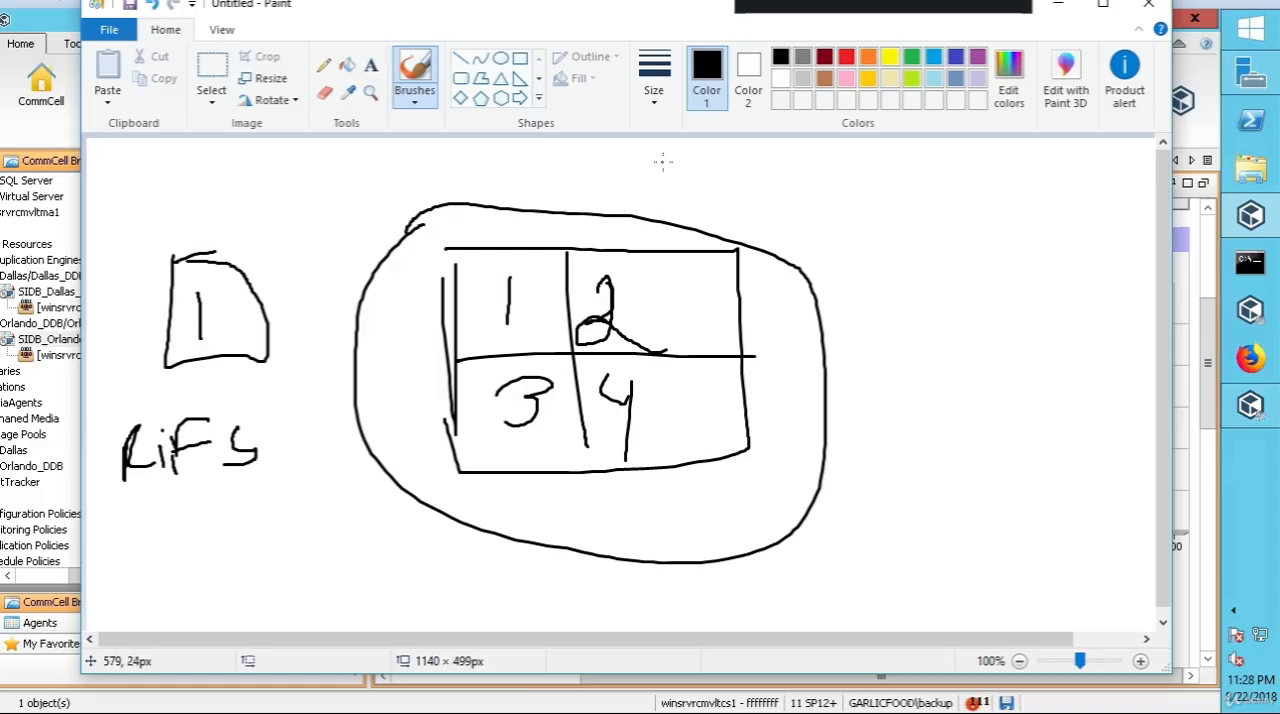
{"action": "mouse_move", "coordinate": [686, 168]}
{"action": "left_mouse_down"}
{"action": "mouse_move", "coordinate": [636, 208]}
{"action": "mouse_move", "coordinate": [684, 178]}
{"action": "mouse_move", "coordinate": [702, 216]}
{"action": "mouse_move", "coordinate": [688, 194]}
{"action": "mouse_move", "coordinate": [752, 200]}
{"action": "mouse_move", "coordinate": [776, 176]}
{"action": "left_mouse_up"}
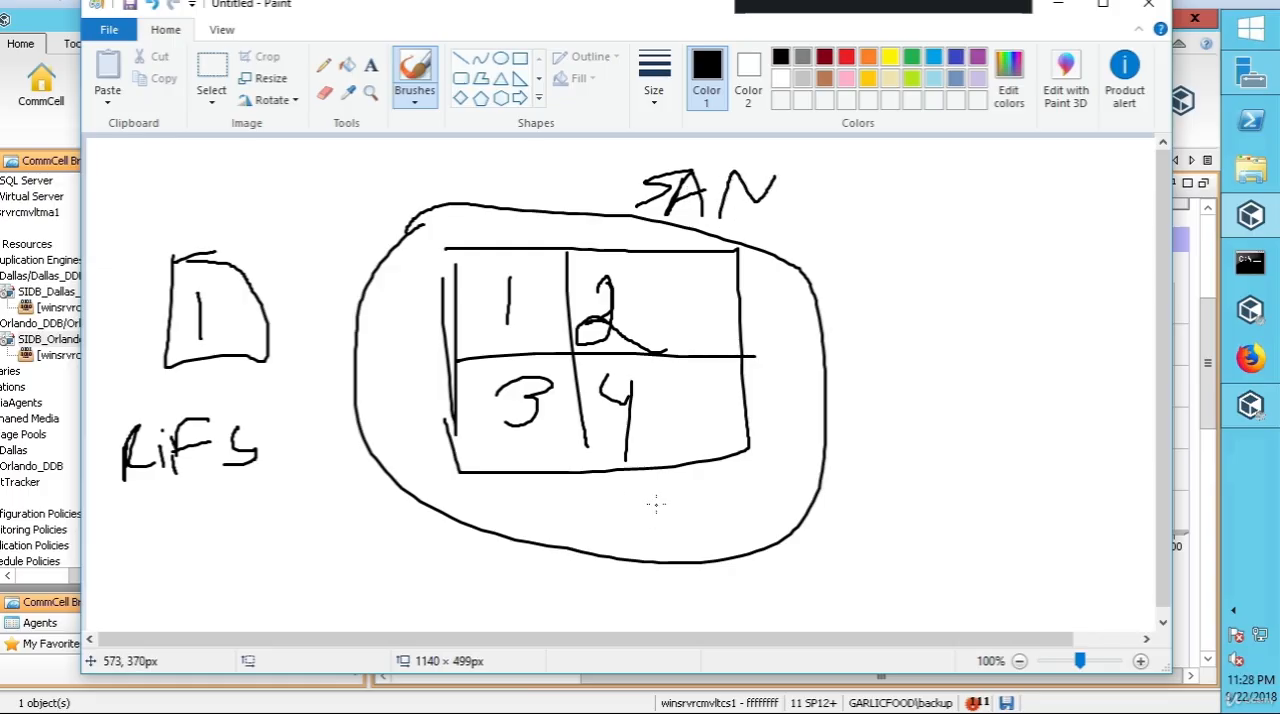
{"action": "mouse_move", "coordinate": [656, 544]}
{"action": "left_mouse_down"}
{"action": "mouse_move", "coordinate": [648, 478]}
{"action": "mouse_move", "coordinate": [708, 474]}
{"action": "left_mouse_up"}
{"action": "left_click_drag", "start_coordinate": [652, 512], "coordinate": [690, 510]}
{"action": "mouse_move", "coordinate": [716, 538]}
{"action": "left_mouse_down"}
{"action": "mouse_move", "coordinate": [746, 516]}
{"action": "mouse_move", "coordinate": [788, 518]}
{"action": "mouse_move", "coordinate": [759, 519]}
{"action": "left_mouse_up"}
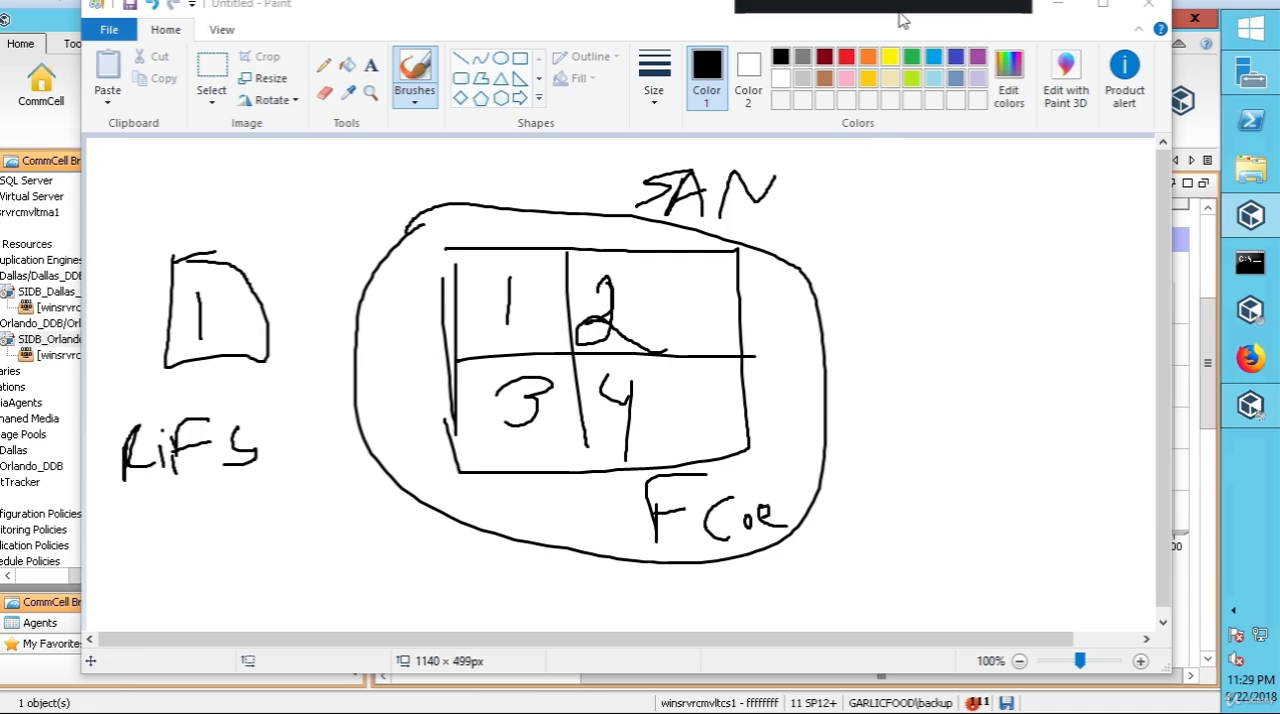
Step: Switch back to the CommCell Console and inspect the size of the DDB path for the Orlando deduplication database's partition 1
{"action": "left_click", "coordinate": [801, 5]}
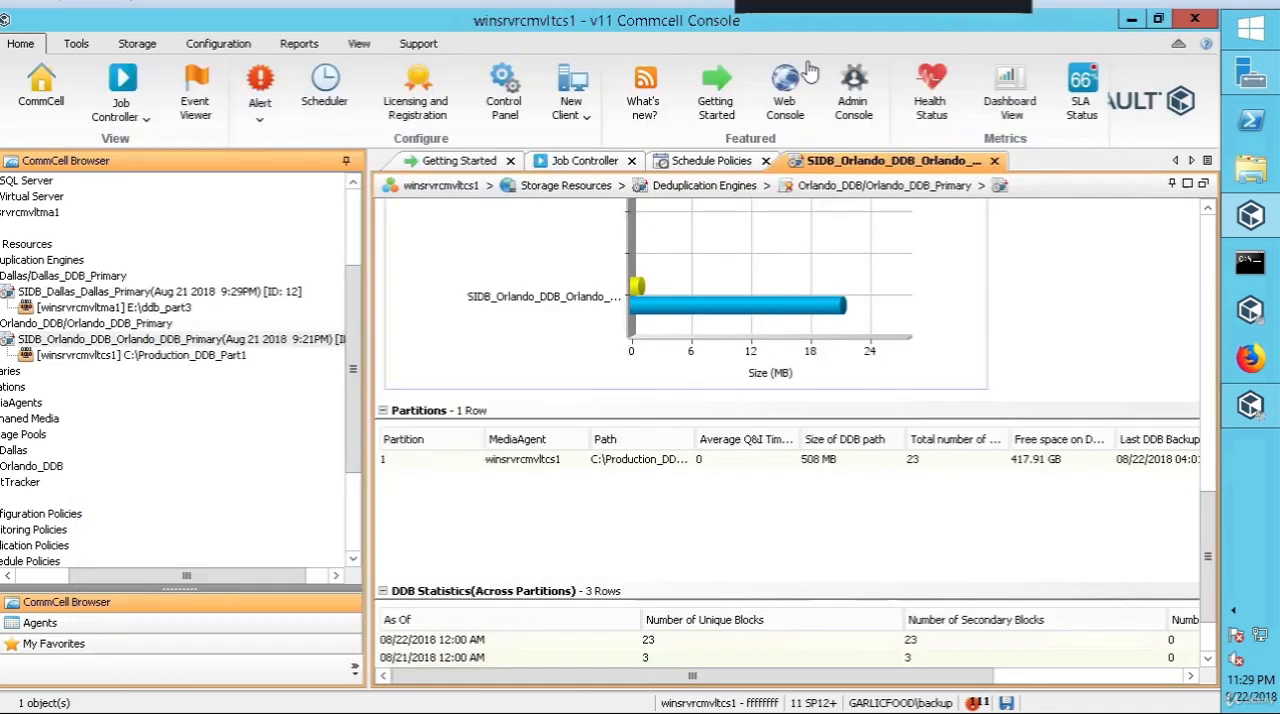
{"action": "left_click", "coordinate": [838, 466]}
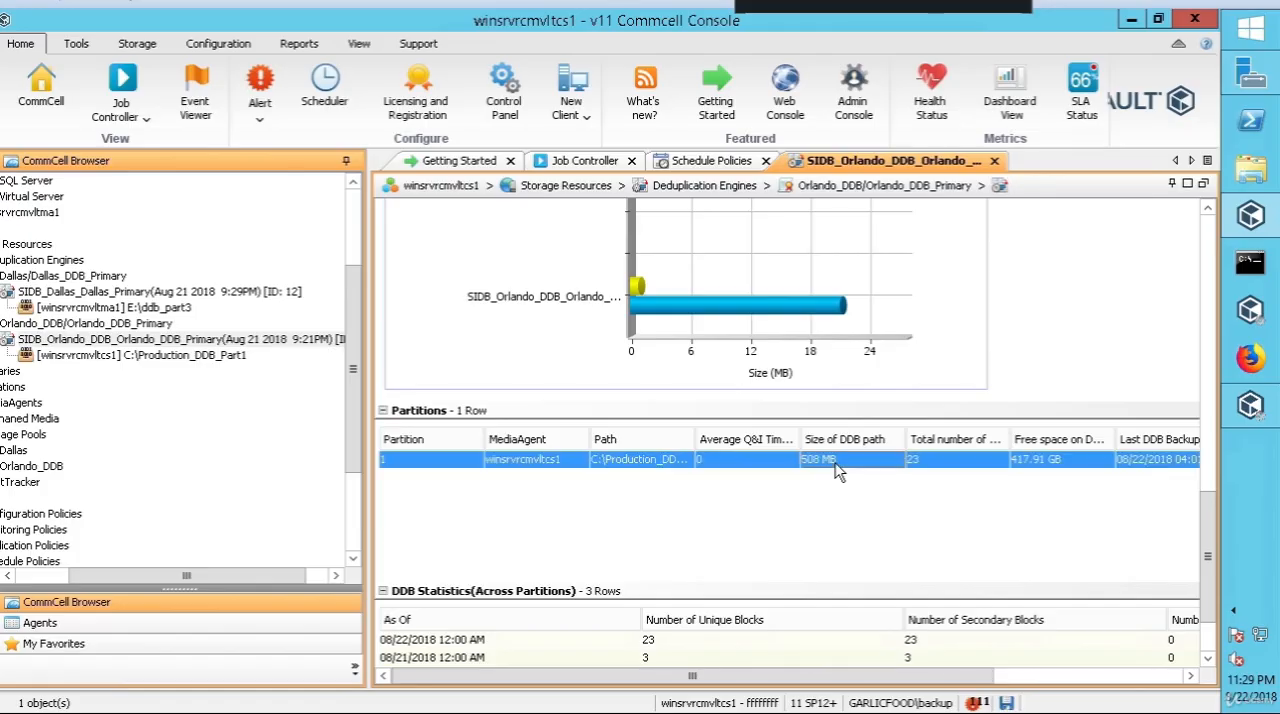
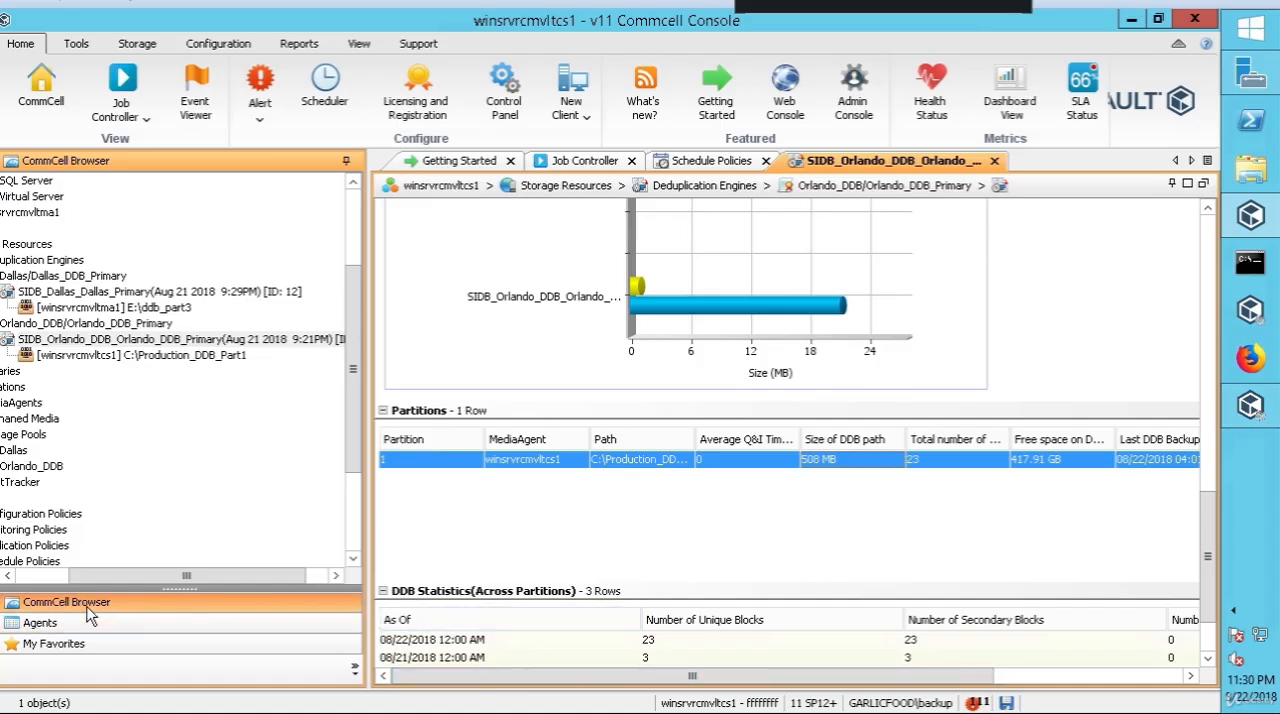
Step: Show the Dallas deduplication database's details, look over its available tasks and open its job filter
{"action": "left_click", "coordinate": [38, 577]}
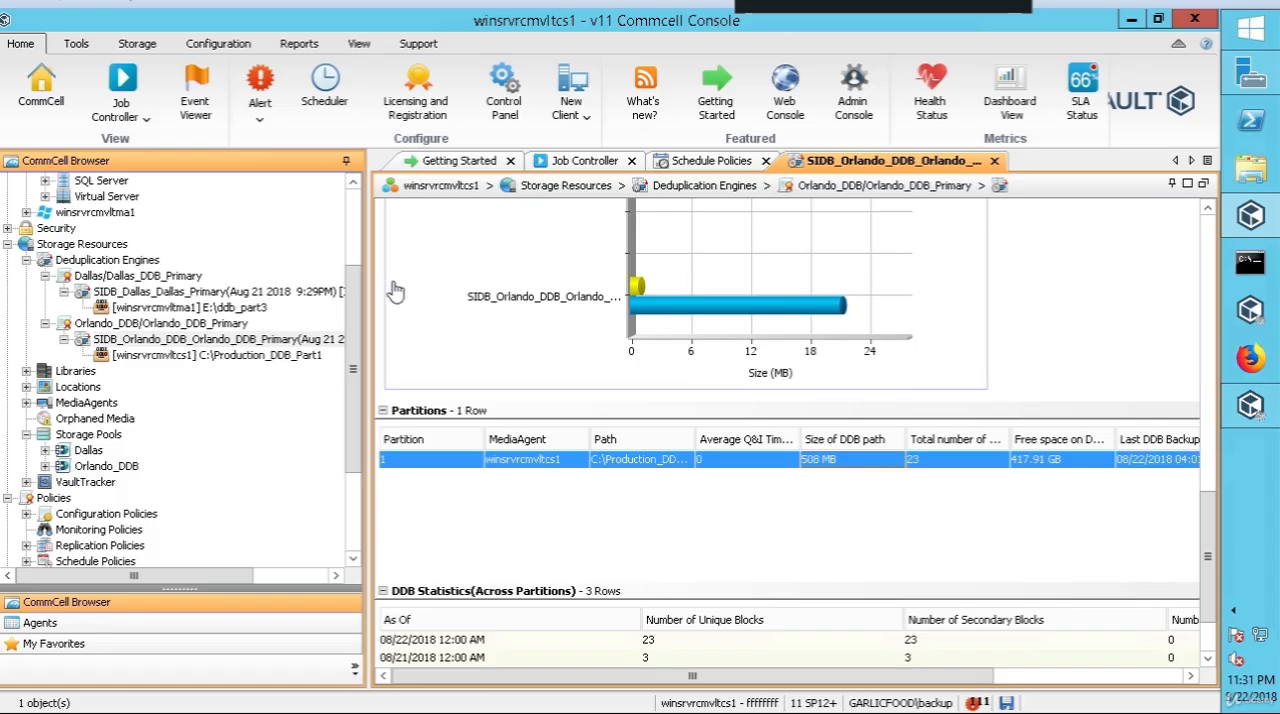
{"action": "left_click", "coordinate": [220, 292]}
{"action": "right_click", "coordinate": [222, 292]}
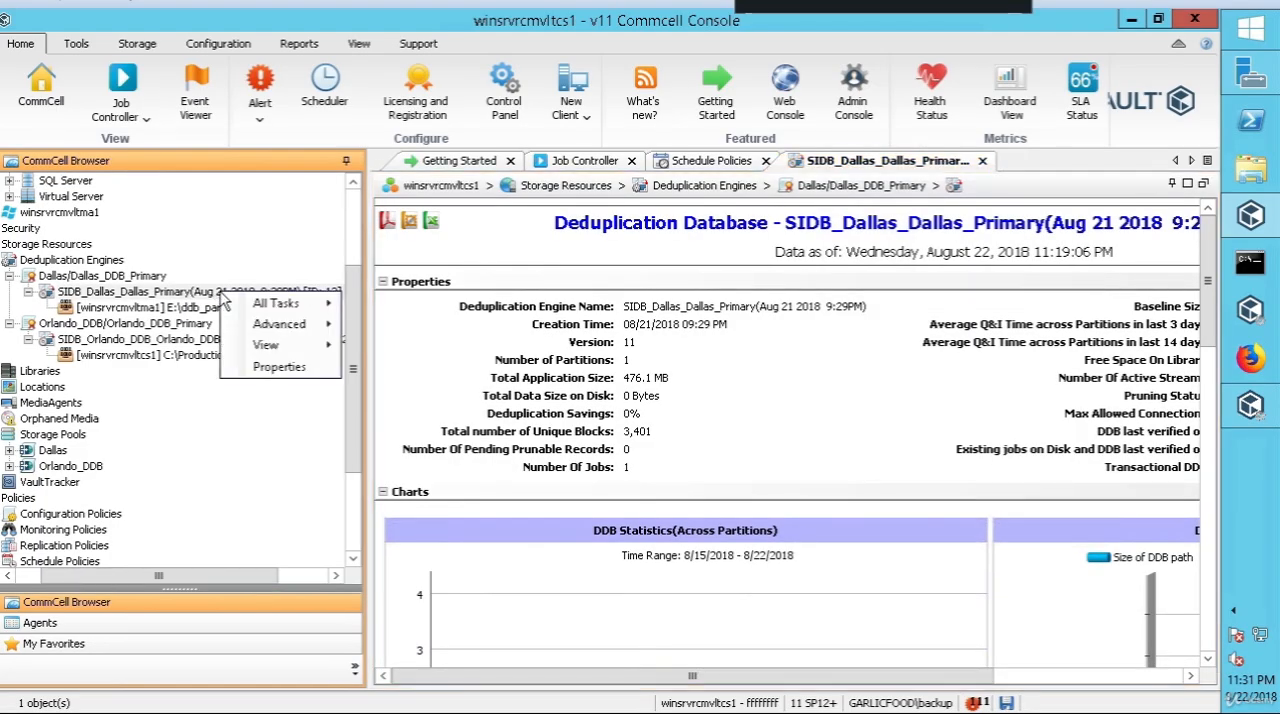
{"action": "left_click", "coordinate": [152, 263]}
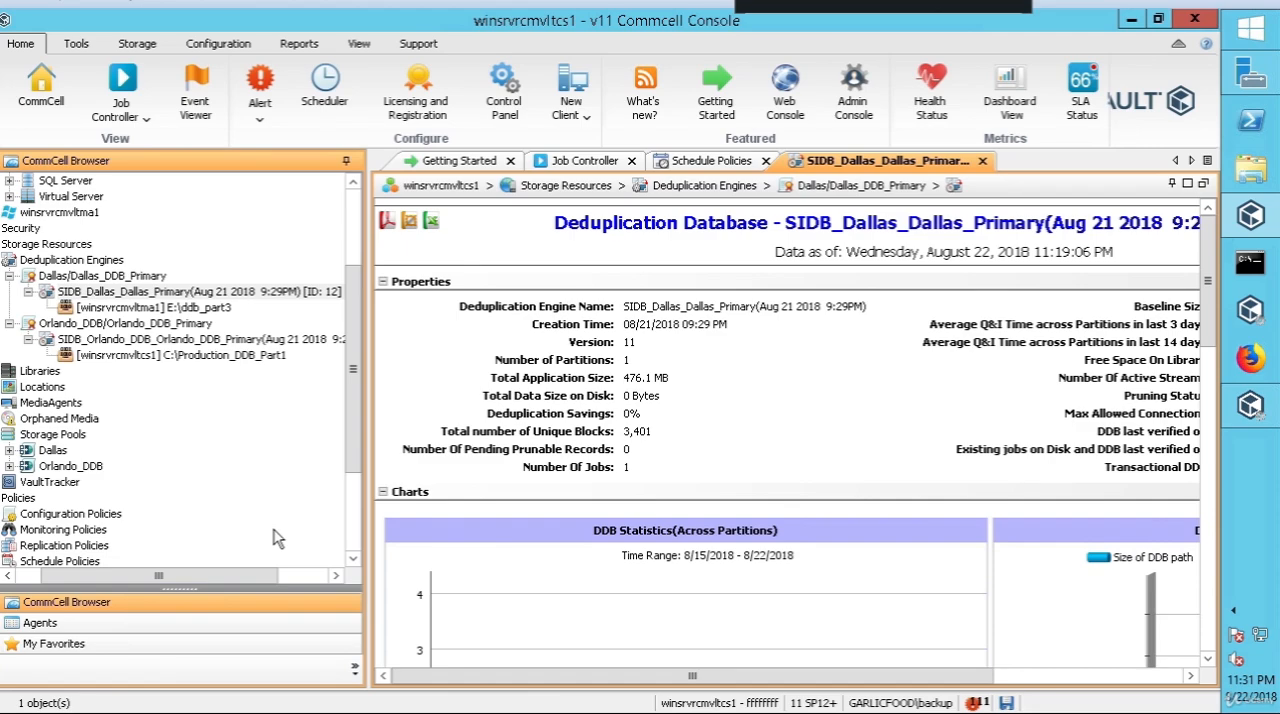
{"action": "right_click", "coordinate": [272, 293]}
{"action": "mouse_move", "coordinate": [328, 305]}
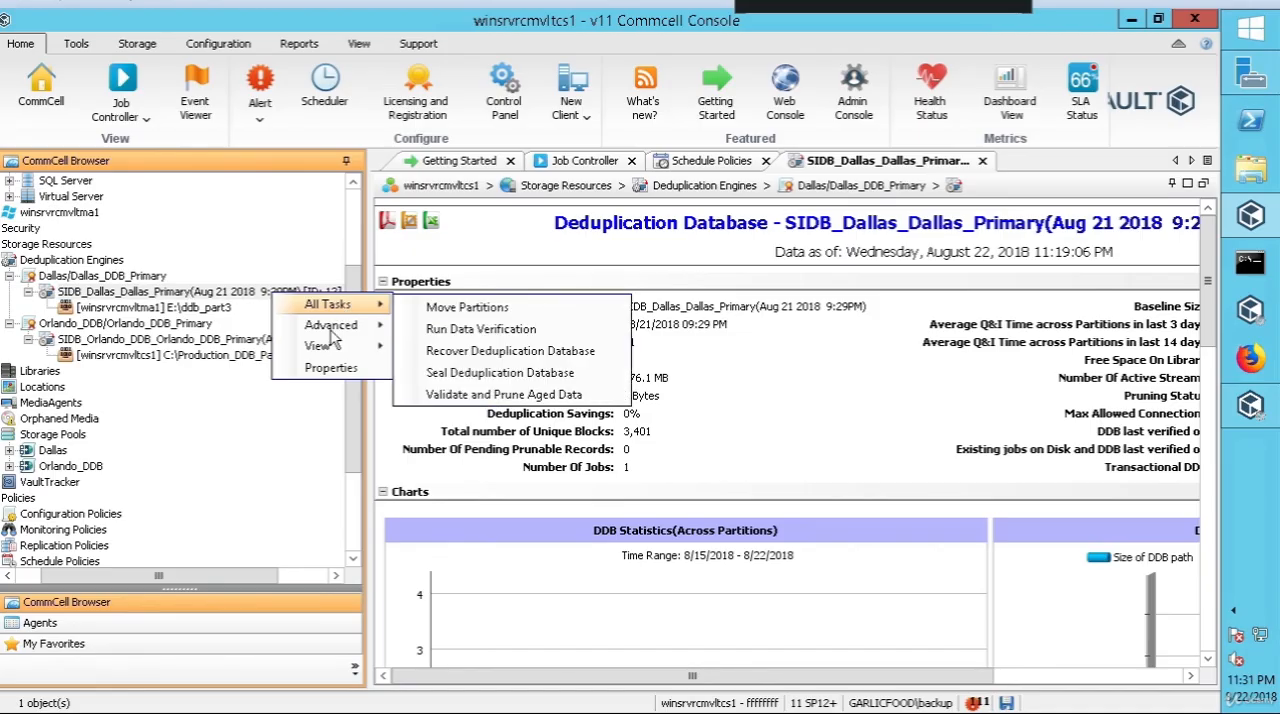
{"action": "mouse_move", "coordinate": [320, 352]}
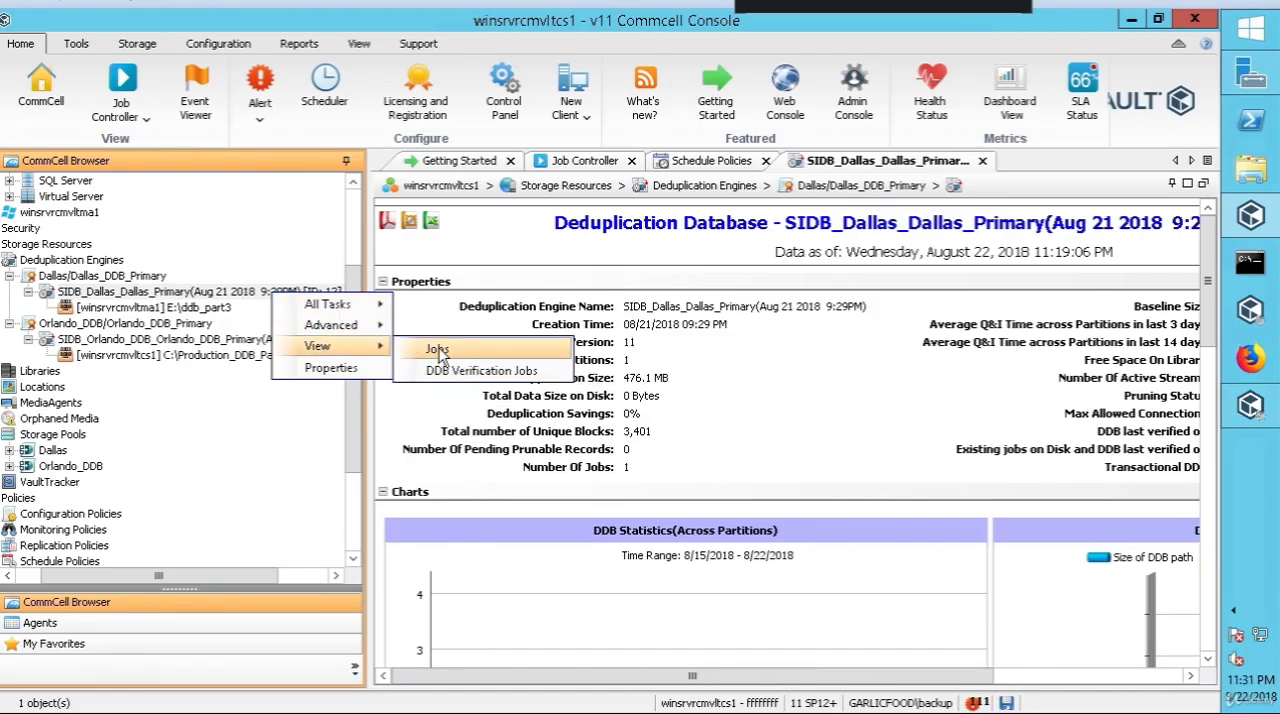
{"action": "left_click", "coordinate": [218, 296]}
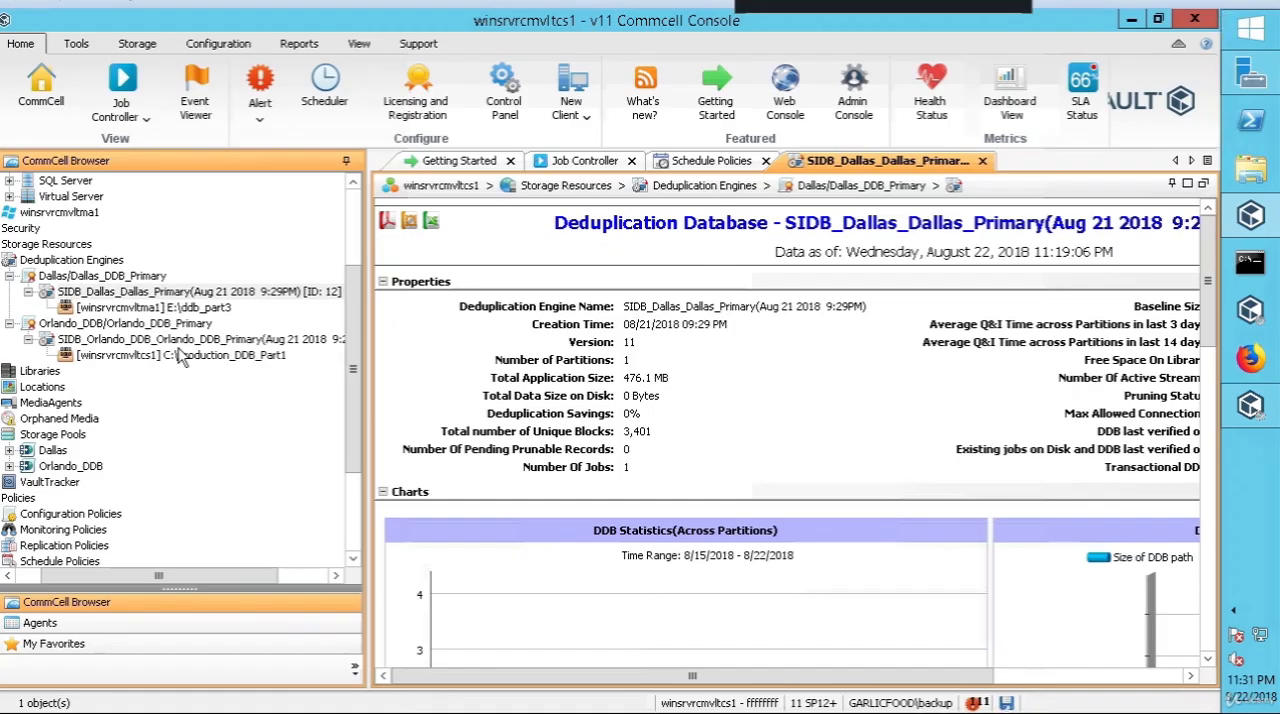
Step: List all jobs for the Orlando deduplication database for all client computers and backup types, with the Time Range filter off
{"action": "right_click", "coordinate": [184, 341]}
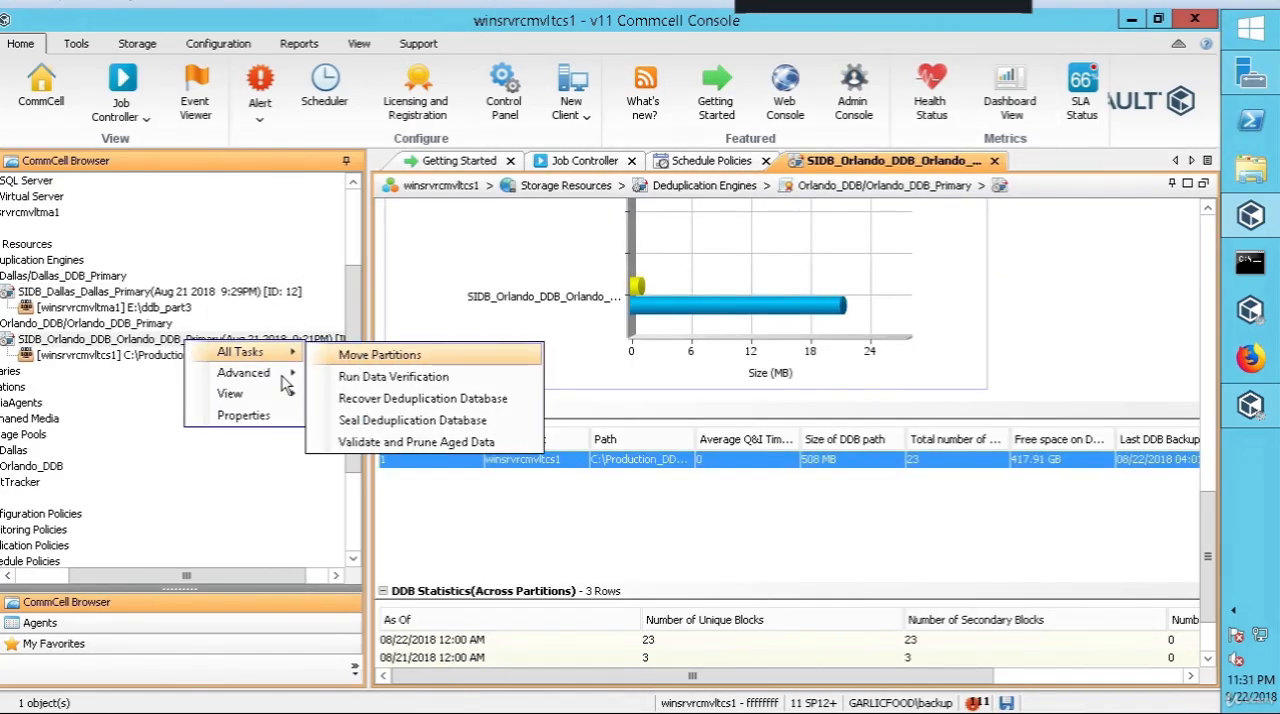
{"action": "mouse_move", "coordinate": [258, 397]}
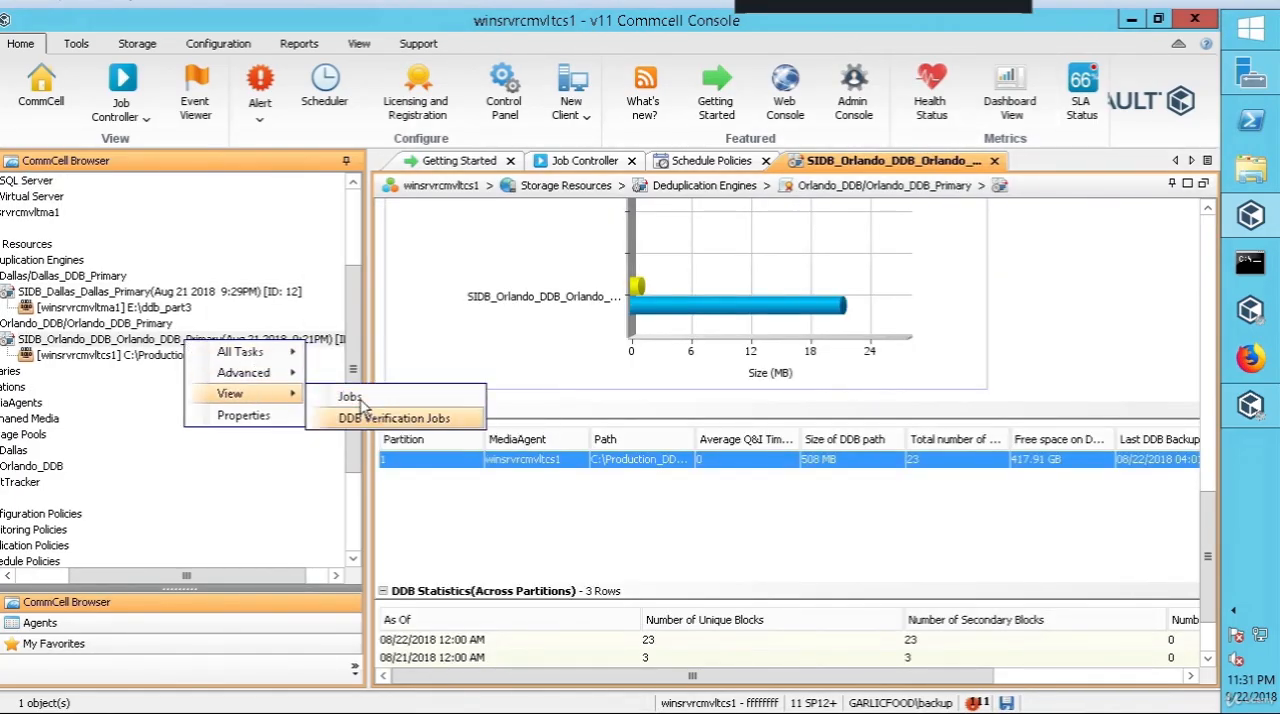
{"action": "left_click", "coordinate": [415, 397]}
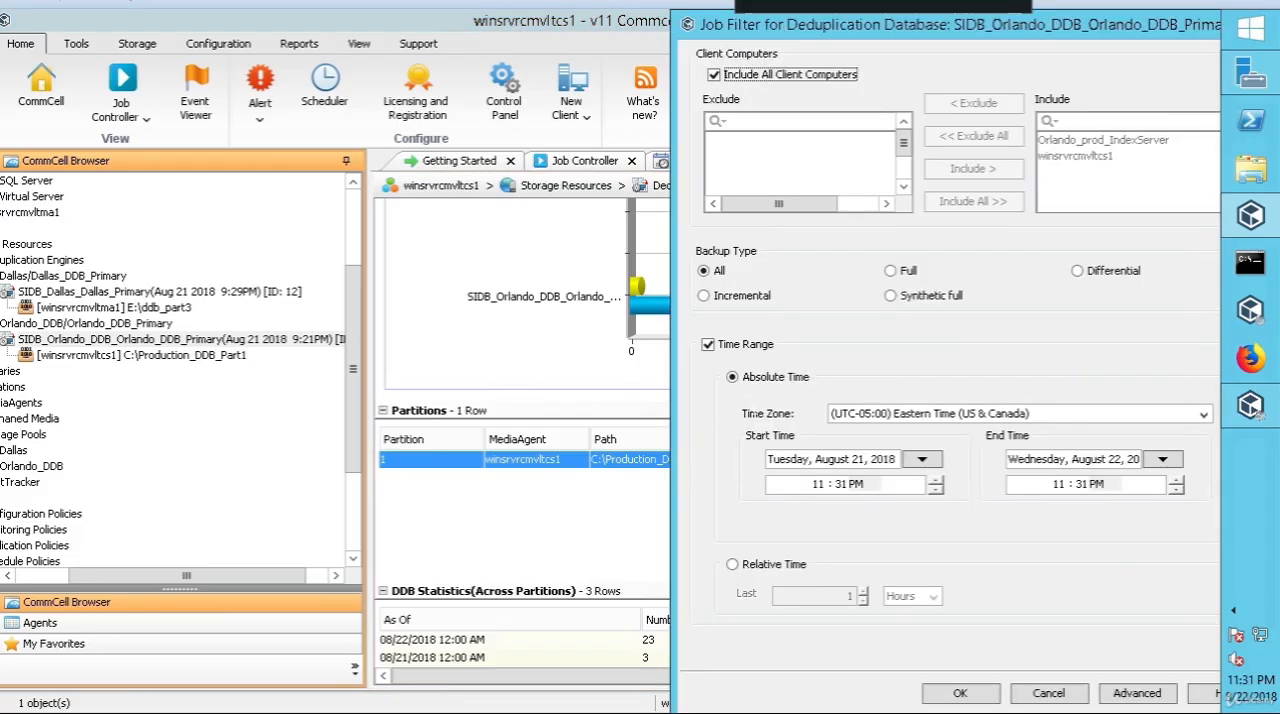
{"action": "left_click", "coordinate": [708, 344]}
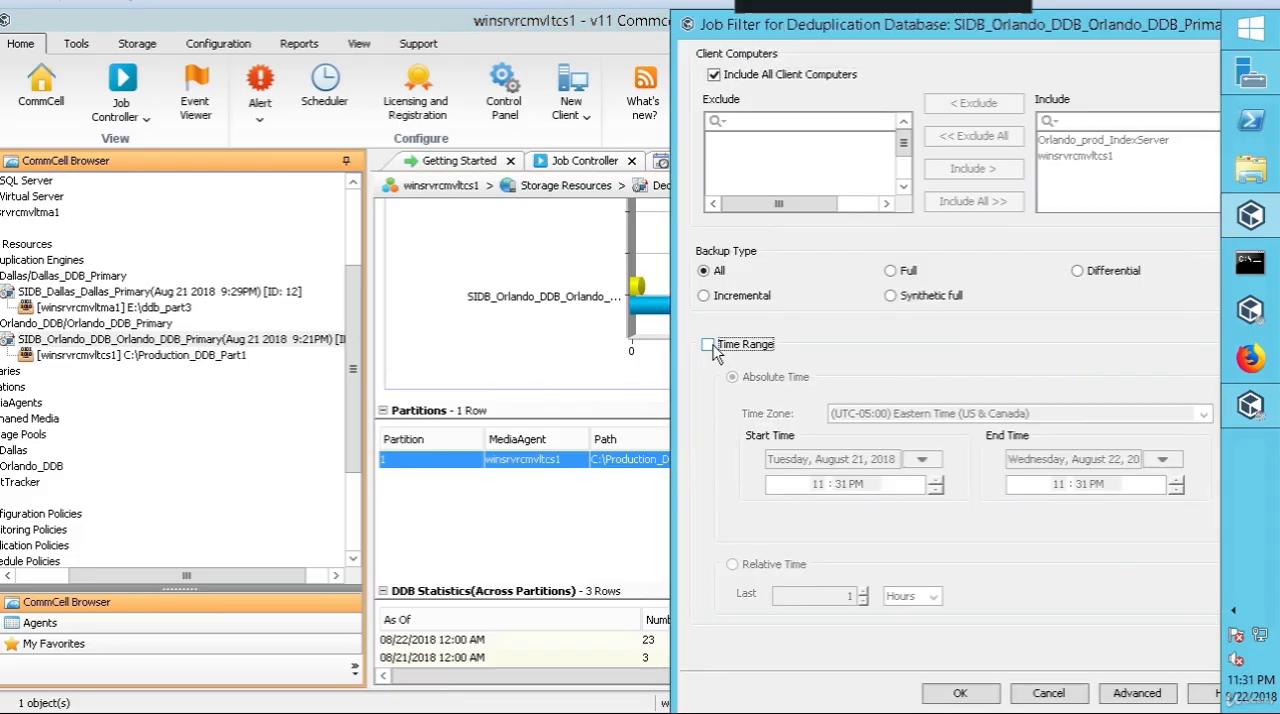
{"action": "left_click", "coordinate": [960, 693]}
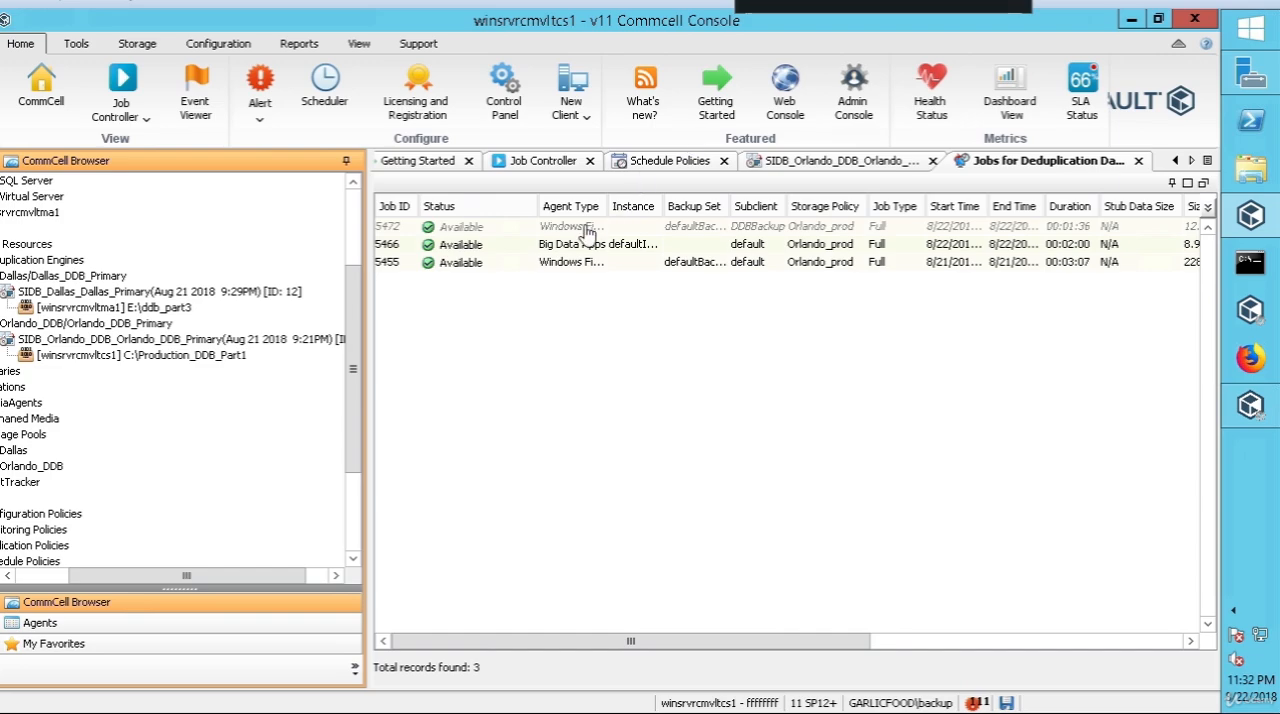
Step: Examine the actions available for the DDBBackup subclient's job in the Orlando deduplication database's job list
{"action": "left_click", "coordinate": [573, 233]}
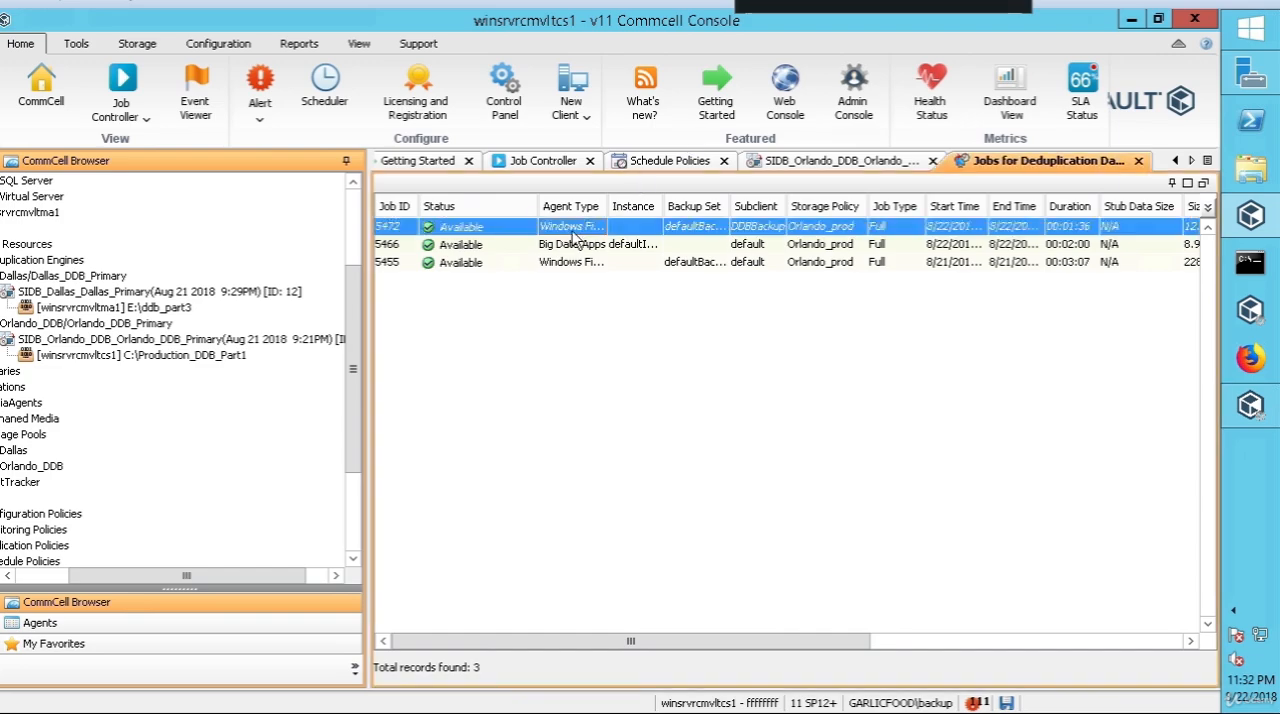
{"action": "right_click", "coordinate": [573, 233]}
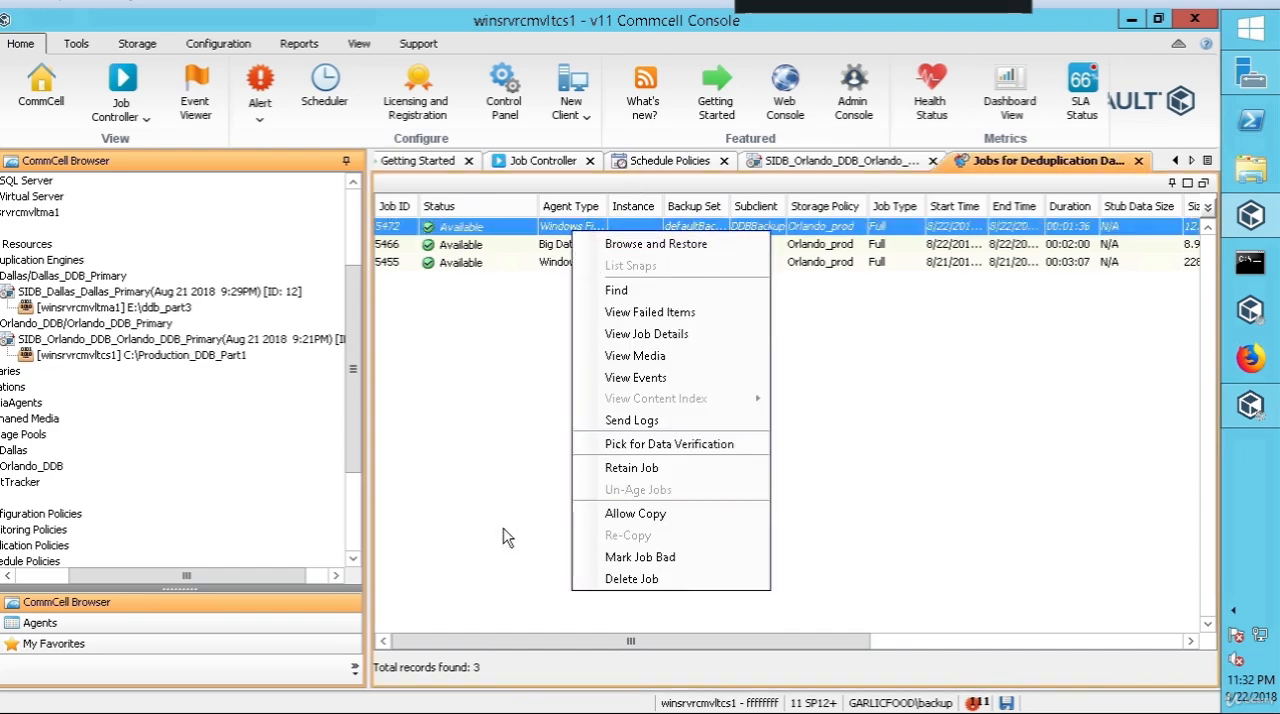
{"action": "left_click", "coordinate": [566, 368]}
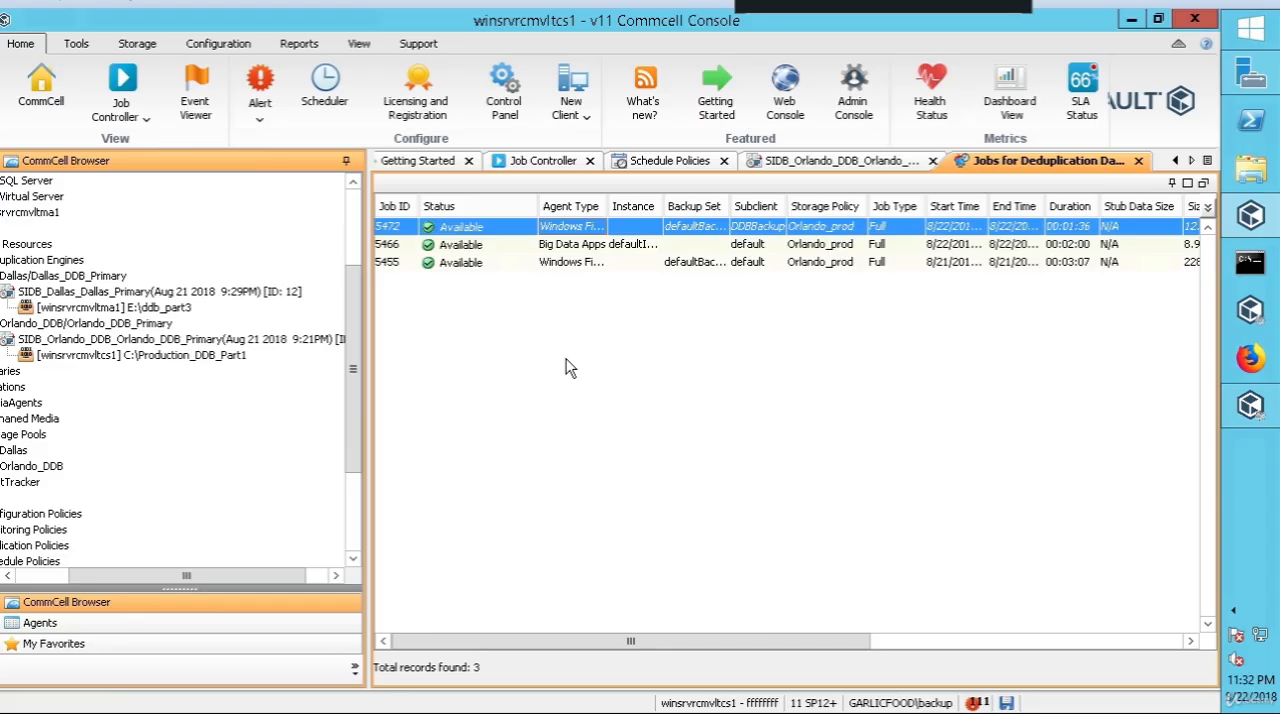
{"action": "right_click", "coordinate": [584, 236]}
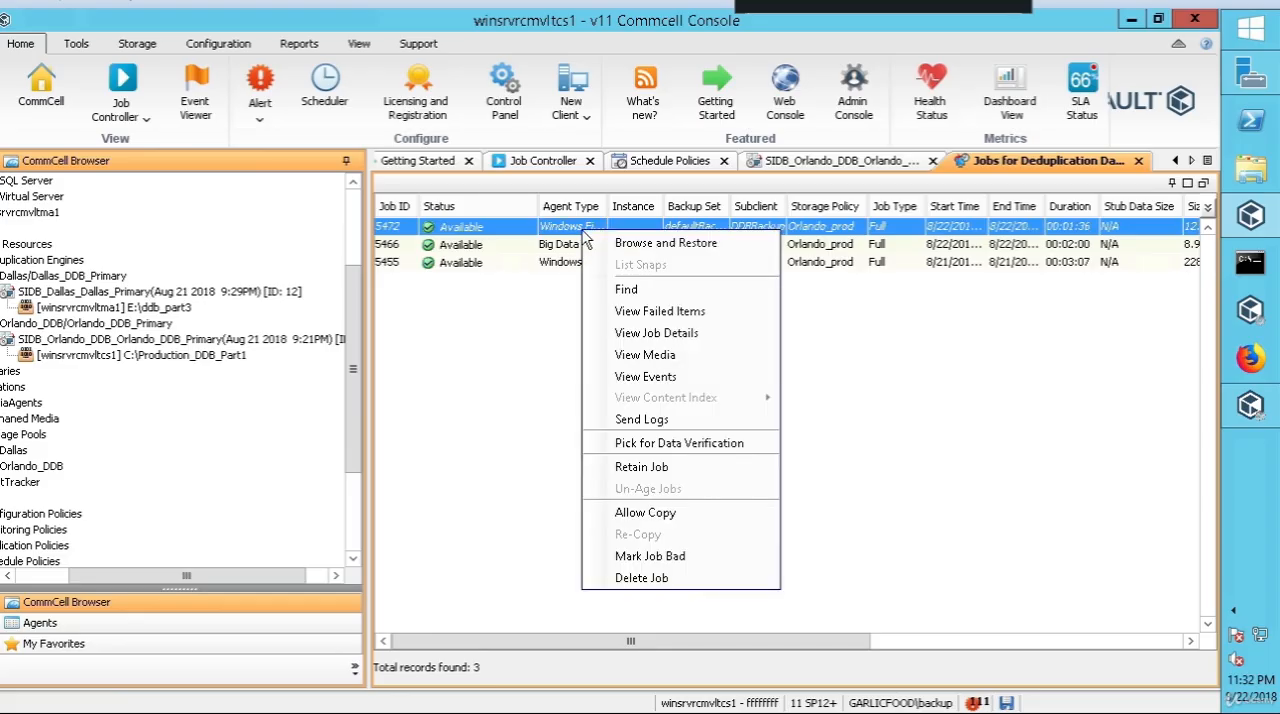
{"action": "left_click", "coordinate": [505, 312]}
{"action": "left_click", "coordinate": [462, 262]}
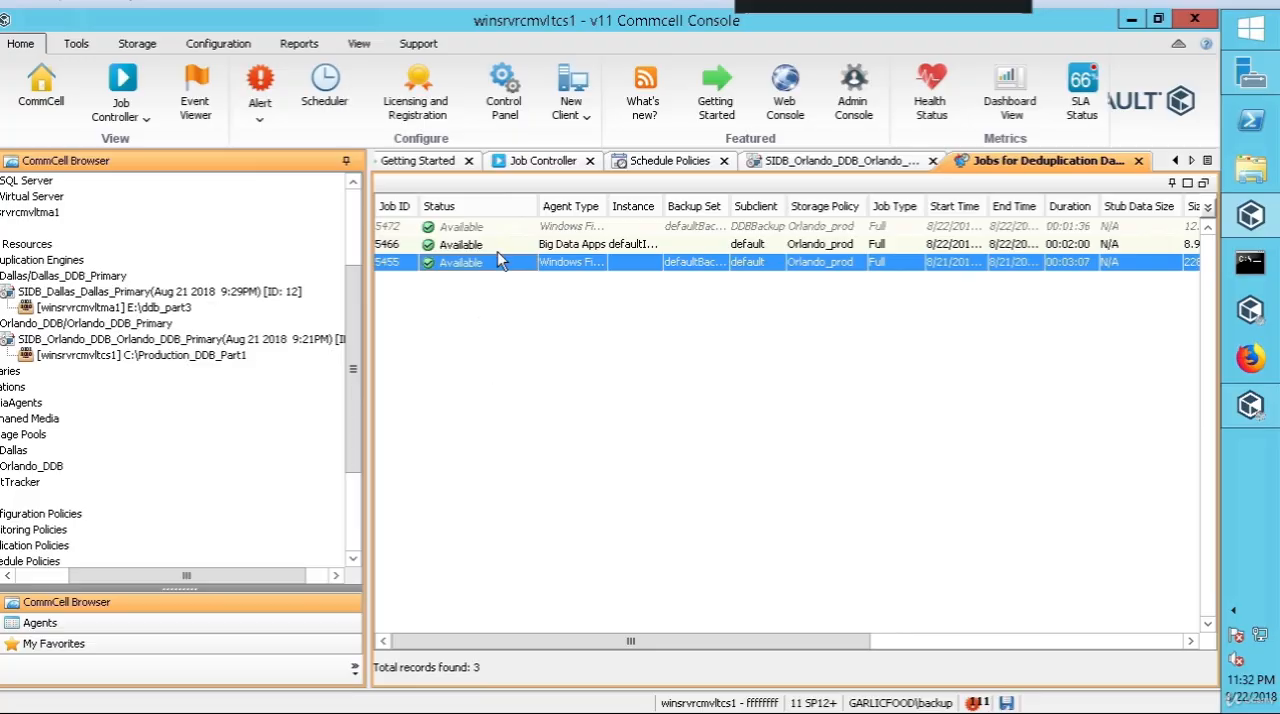
{"action": "right_click", "coordinate": [475, 229]}
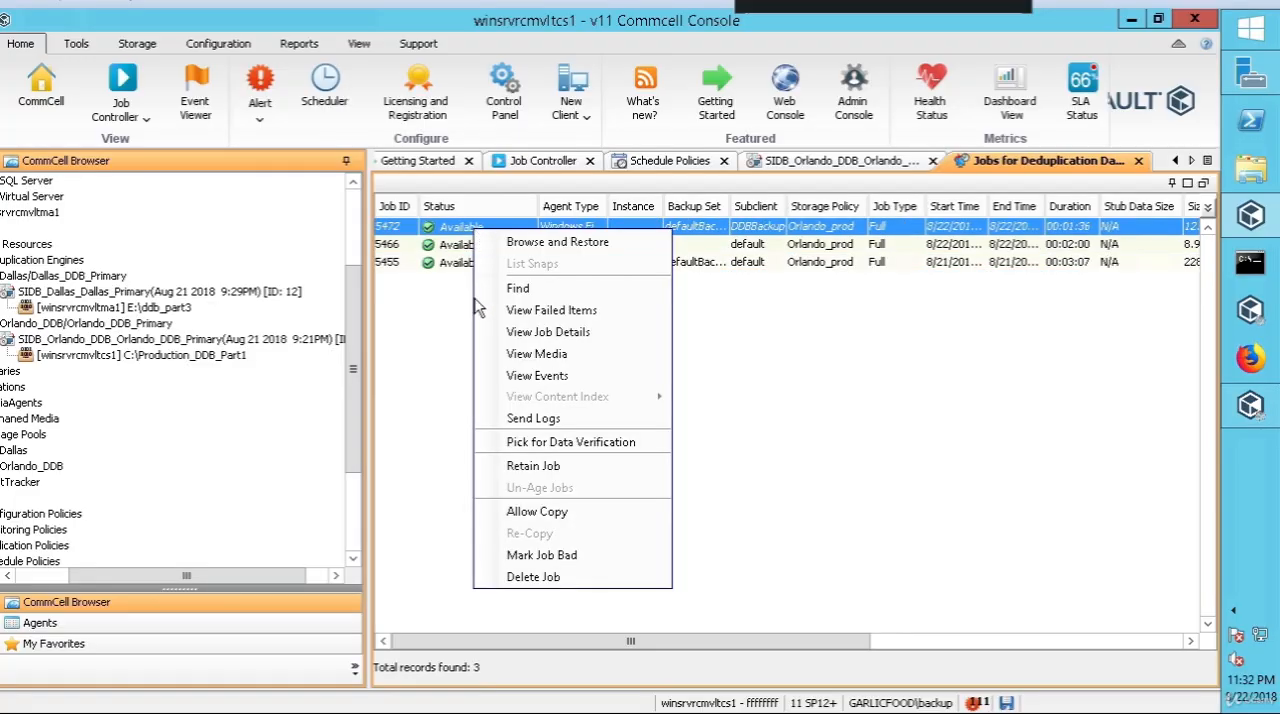
{"action": "left_click", "coordinate": [452, 490]}
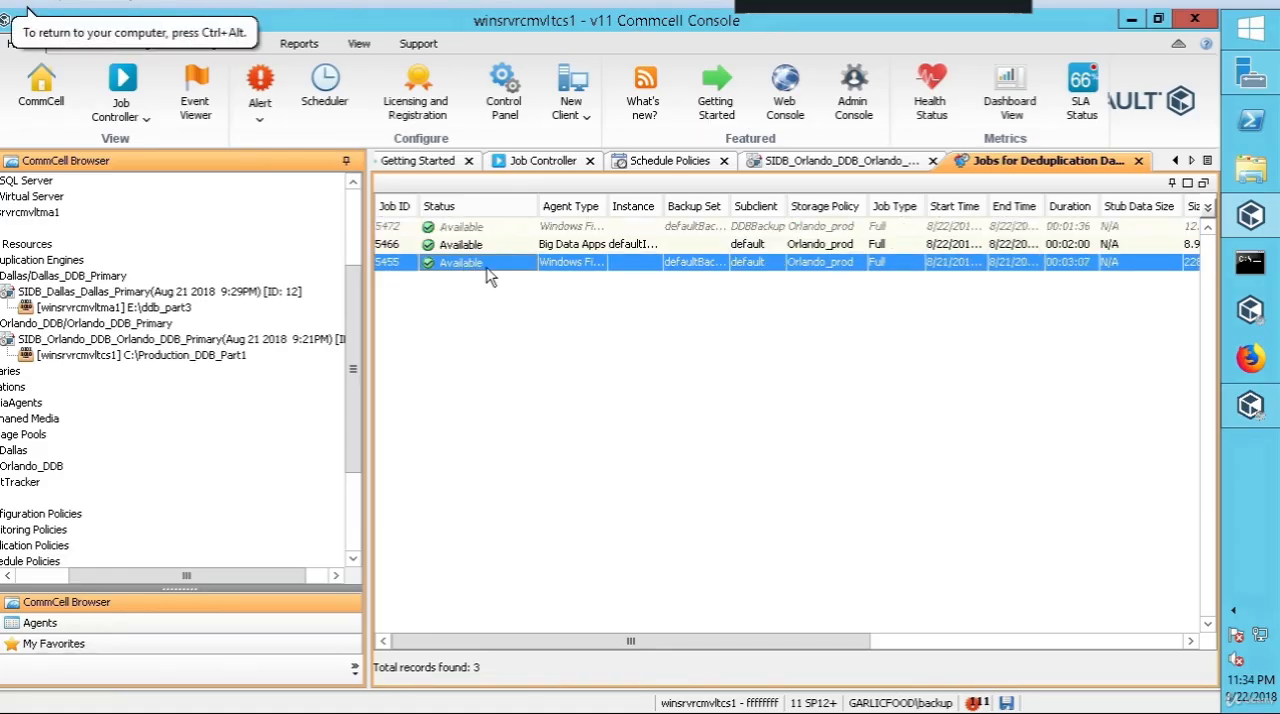
Step: Compare the retention and copy actions available for job 5455 with those for the DDBBackup job 5472
{"action": "right_click", "coordinate": [488, 266]}
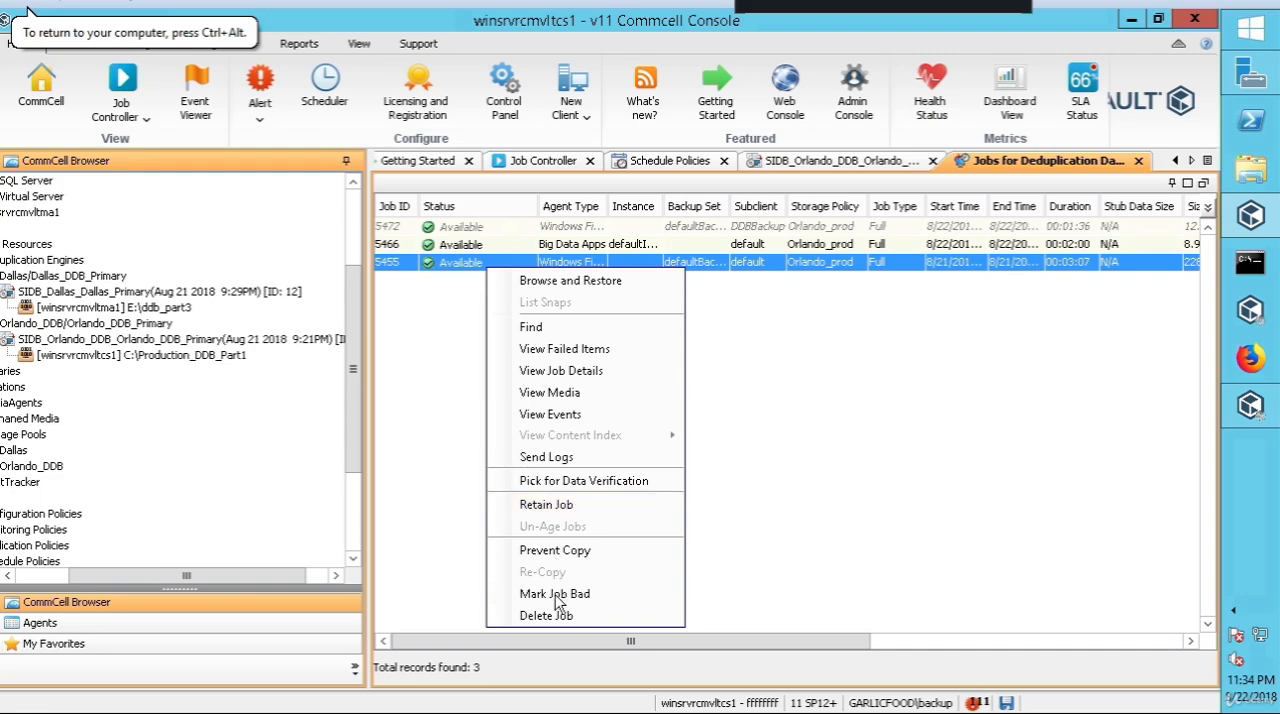
{"action": "left_click", "coordinate": [446, 502]}
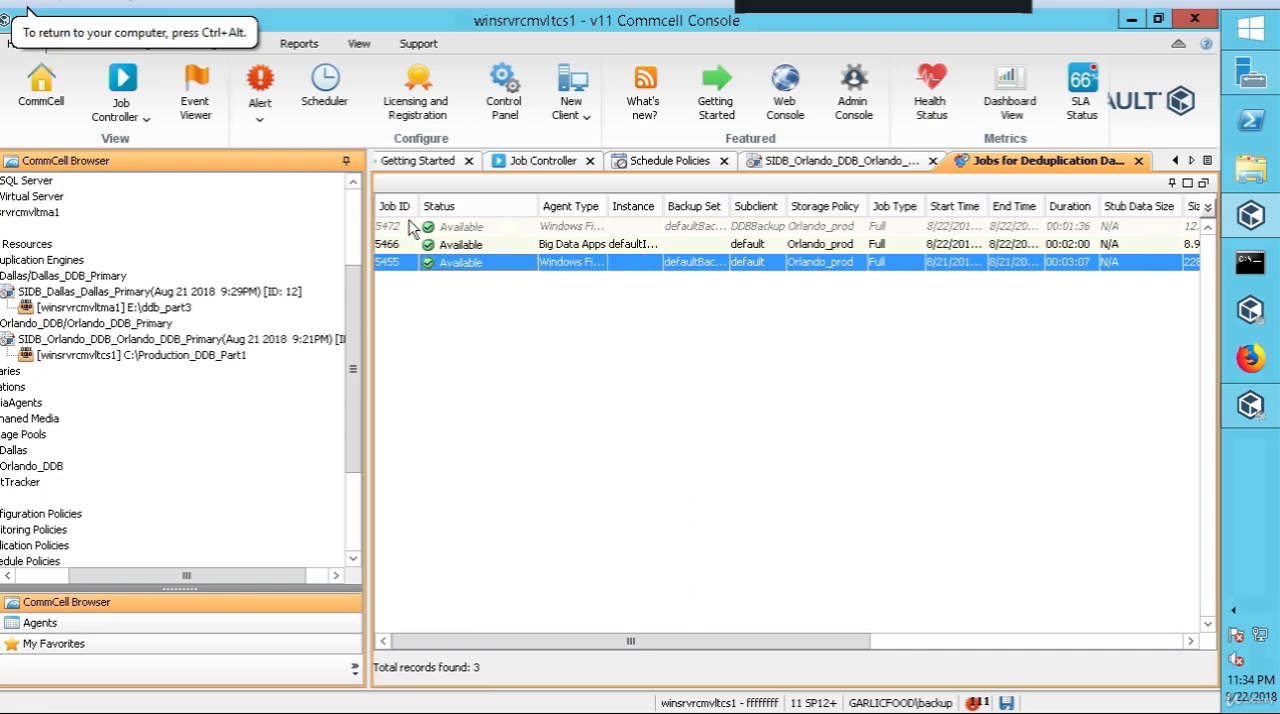
{"action": "right_click", "coordinate": [496, 230]}
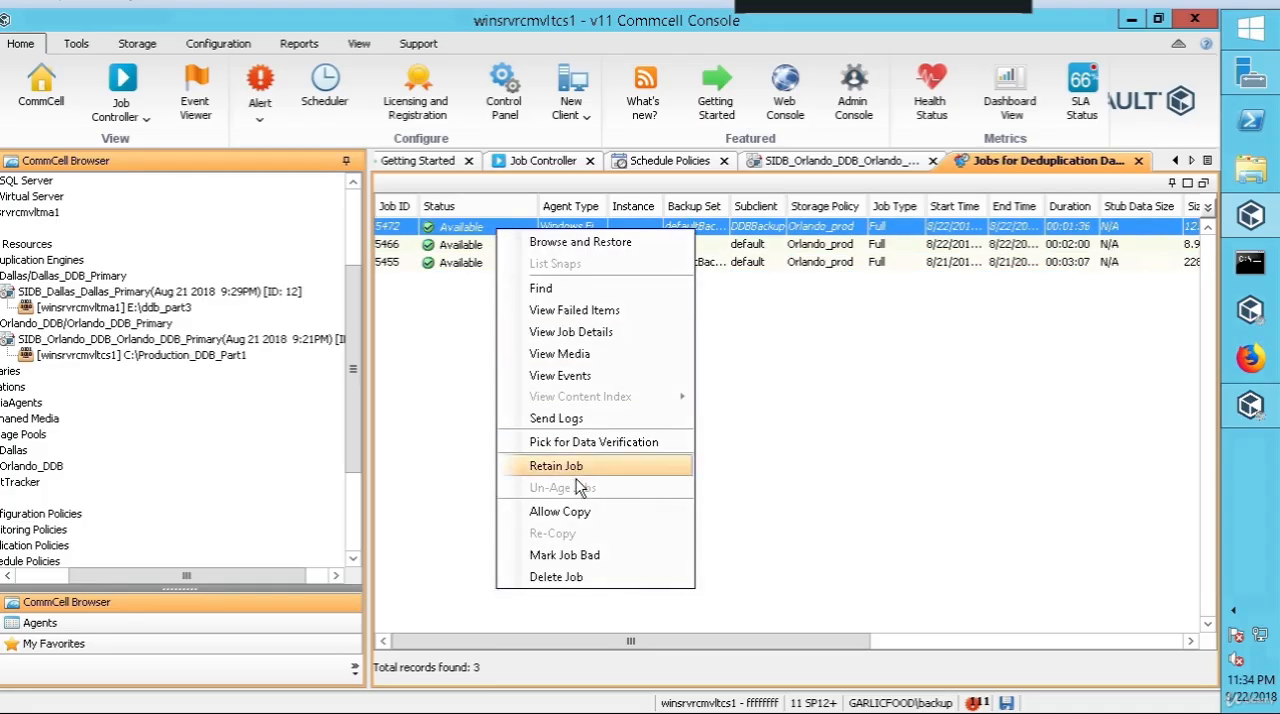
{"action": "left_click", "coordinate": [473, 463]}
{"action": "right_click", "coordinate": [483, 263]}
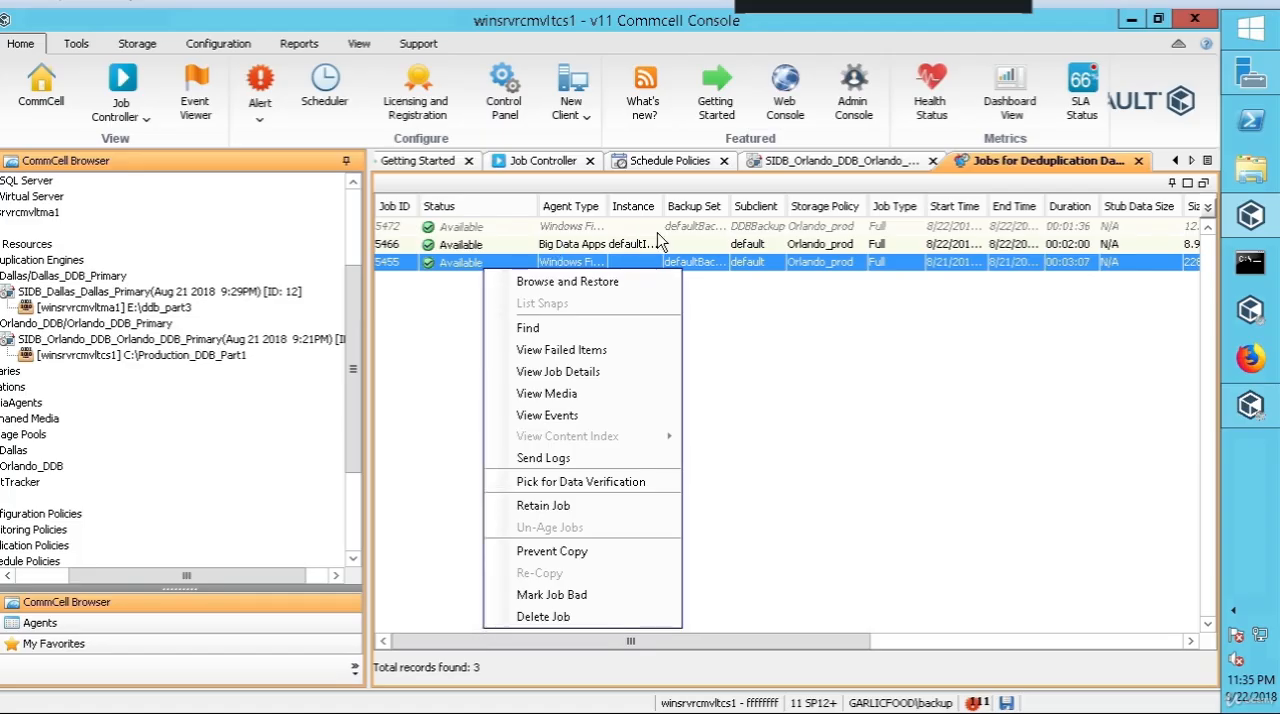
{"action": "left_click", "coordinate": [436, 490]}
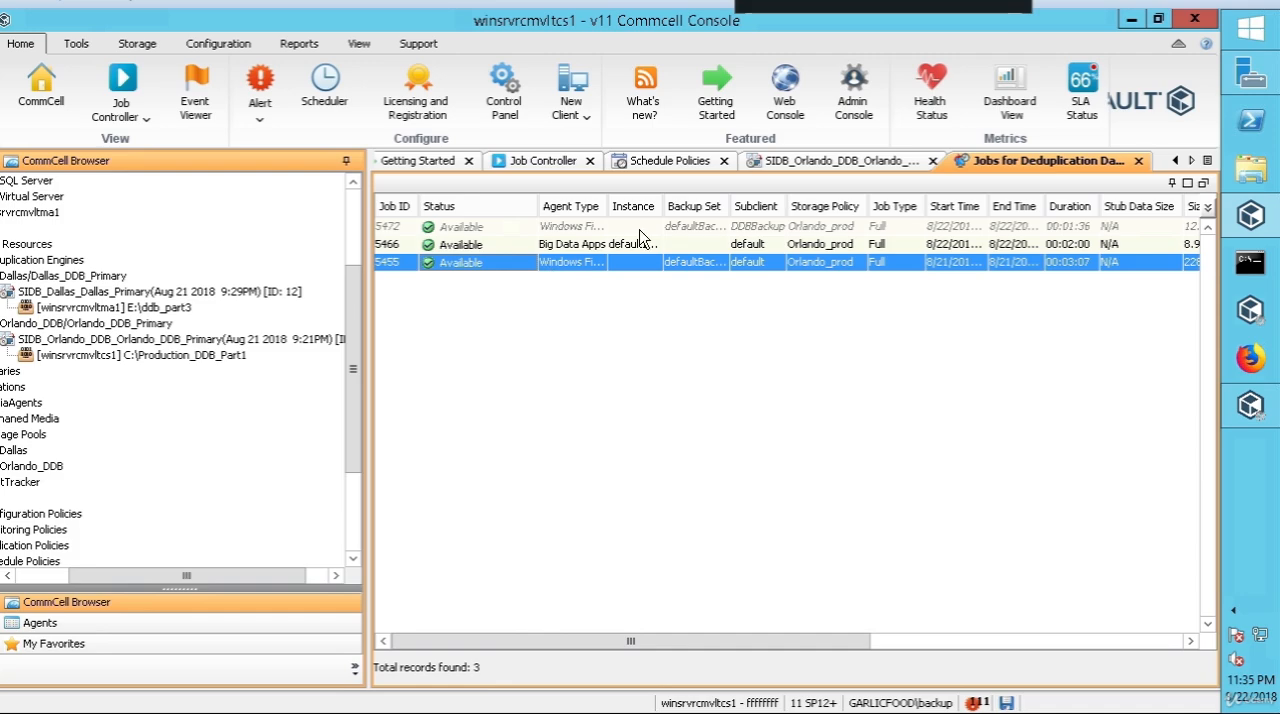
Step: Look over the maintenance tasks offered for the Orlando deduplication database
{"action": "right_click", "coordinate": [238, 348]}
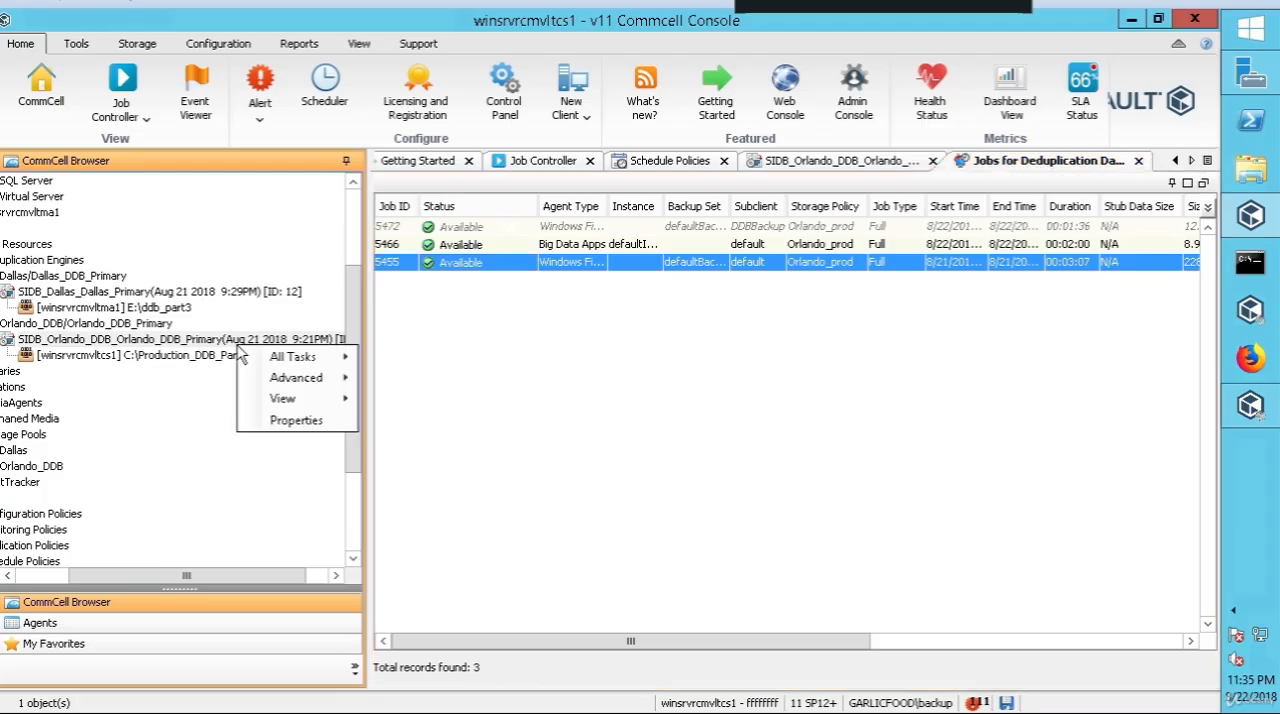
{"action": "mouse_move", "coordinate": [318, 362]}
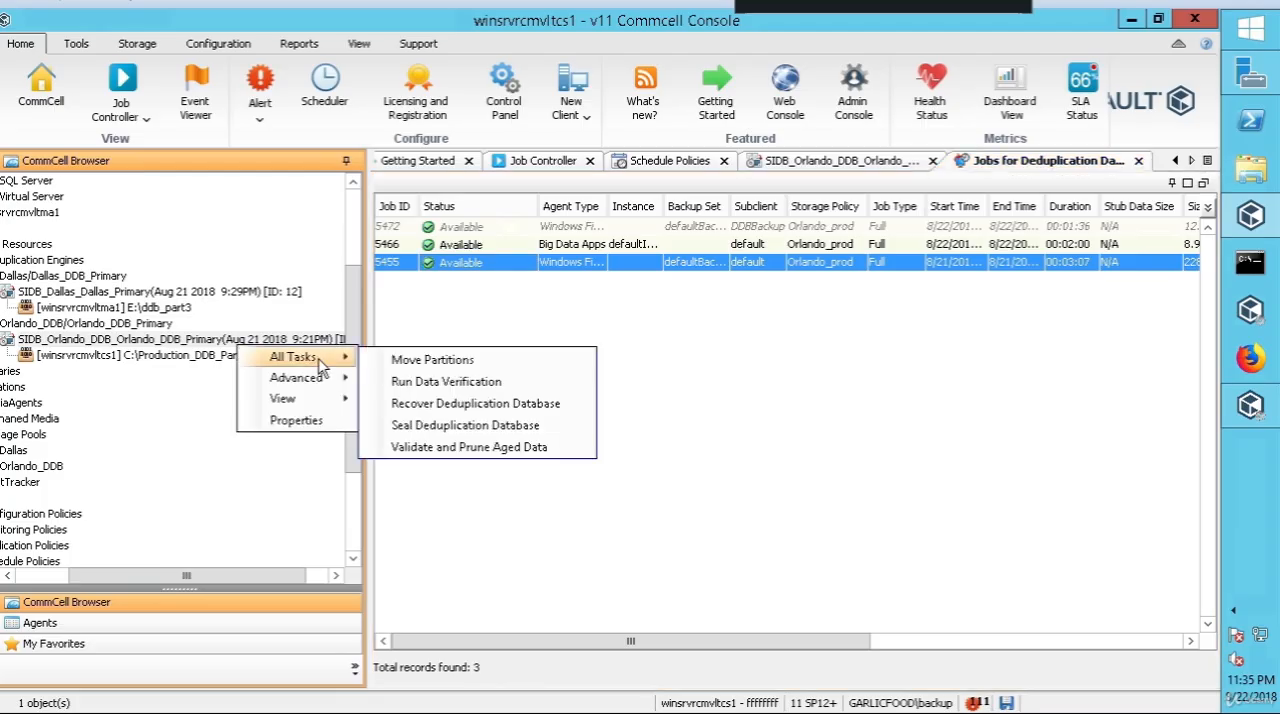
{"action": "left_click", "coordinate": [400, 312]}
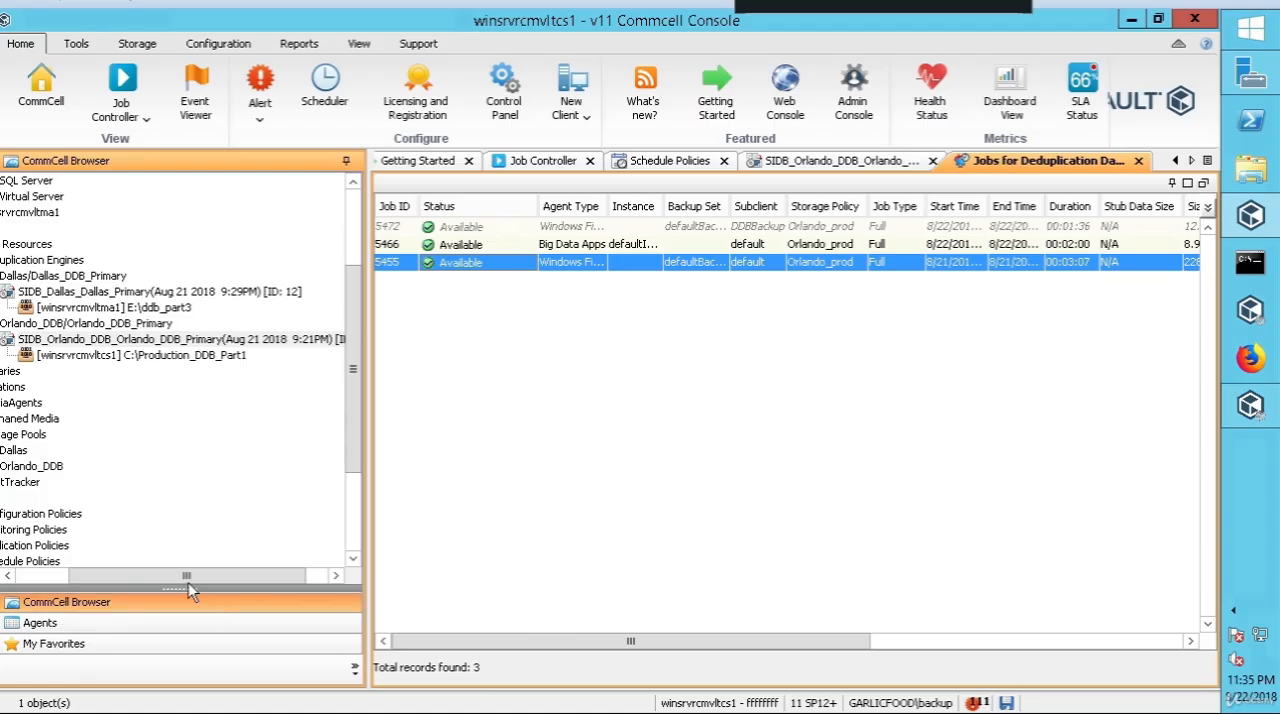
Step: Run an incremental data verification on the Orlando deduplication database with the Verification of Deduplication Database option and maximum streams
{"action": "left_click_drag", "start_coordinate": [178, 578], "coordinate": [155, 577]}
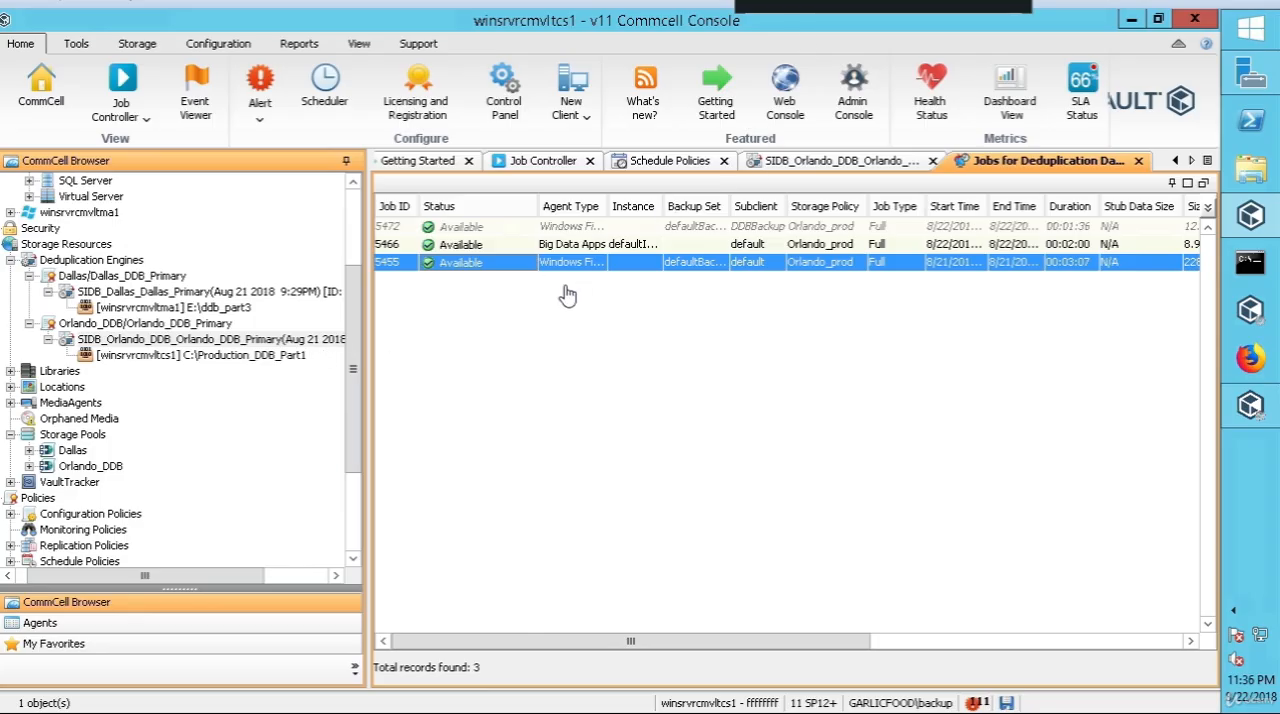
{"action": "right_click", "coordinate": [284, 347]}
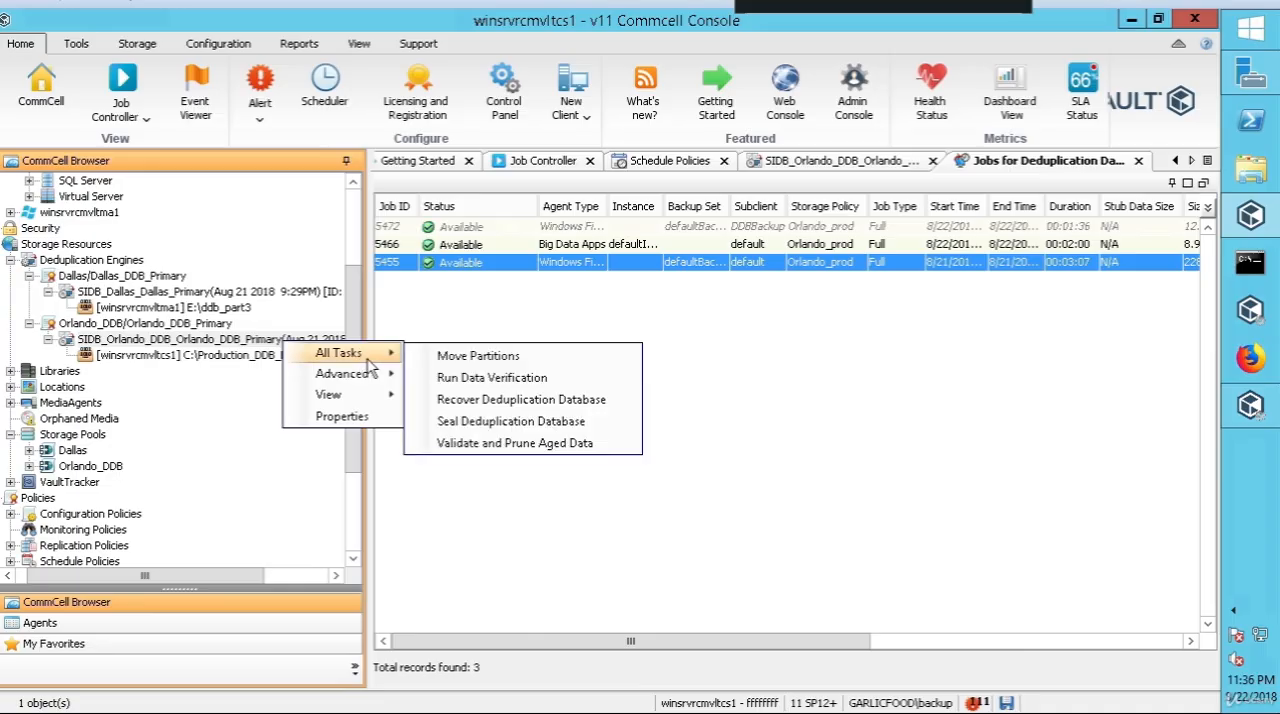
{"action": "mouse_move", "coordinate": [360, 394]}
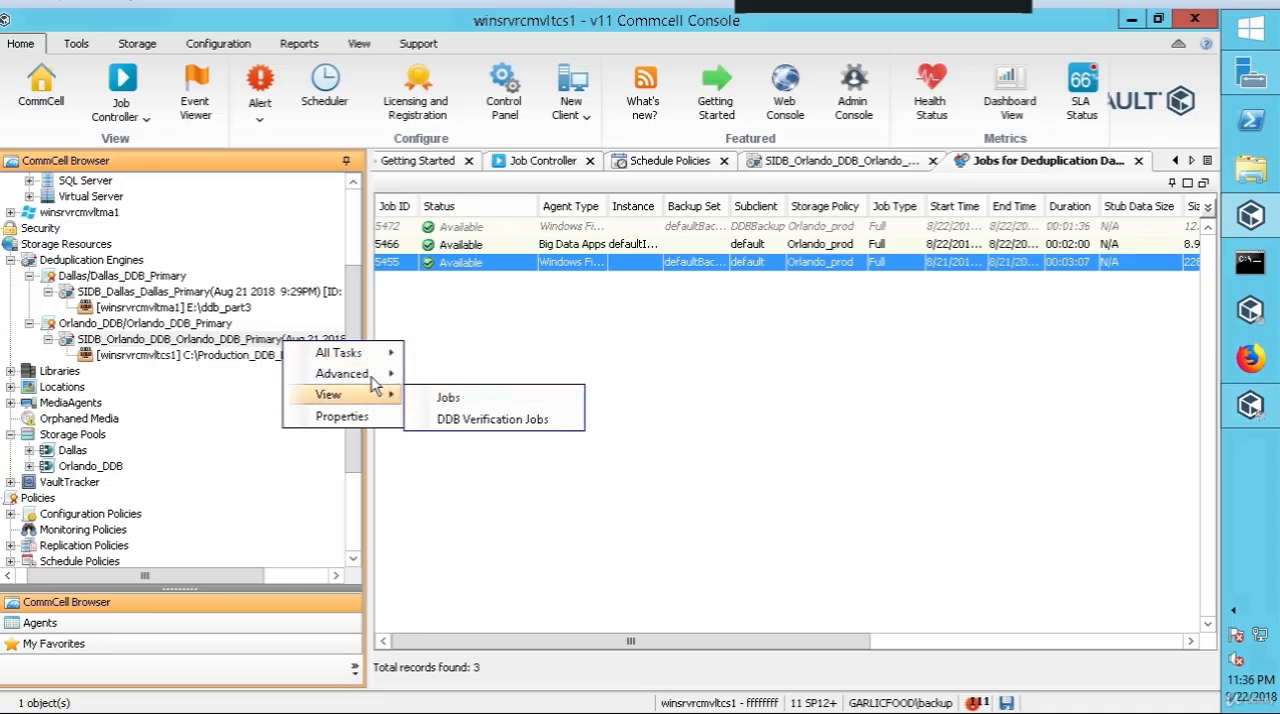
{"action": "mouse_move", "coordinate": [363, 356]}
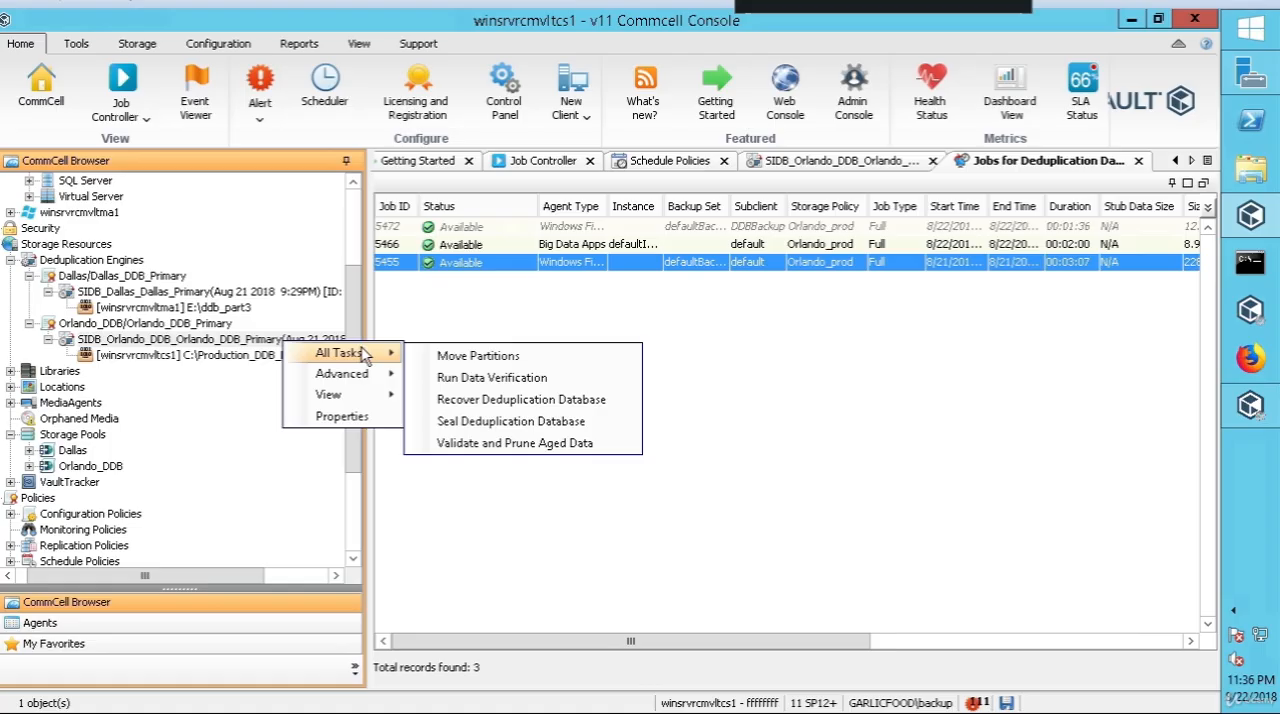
{"action": "left_click", "coordinate": [508, 380]}
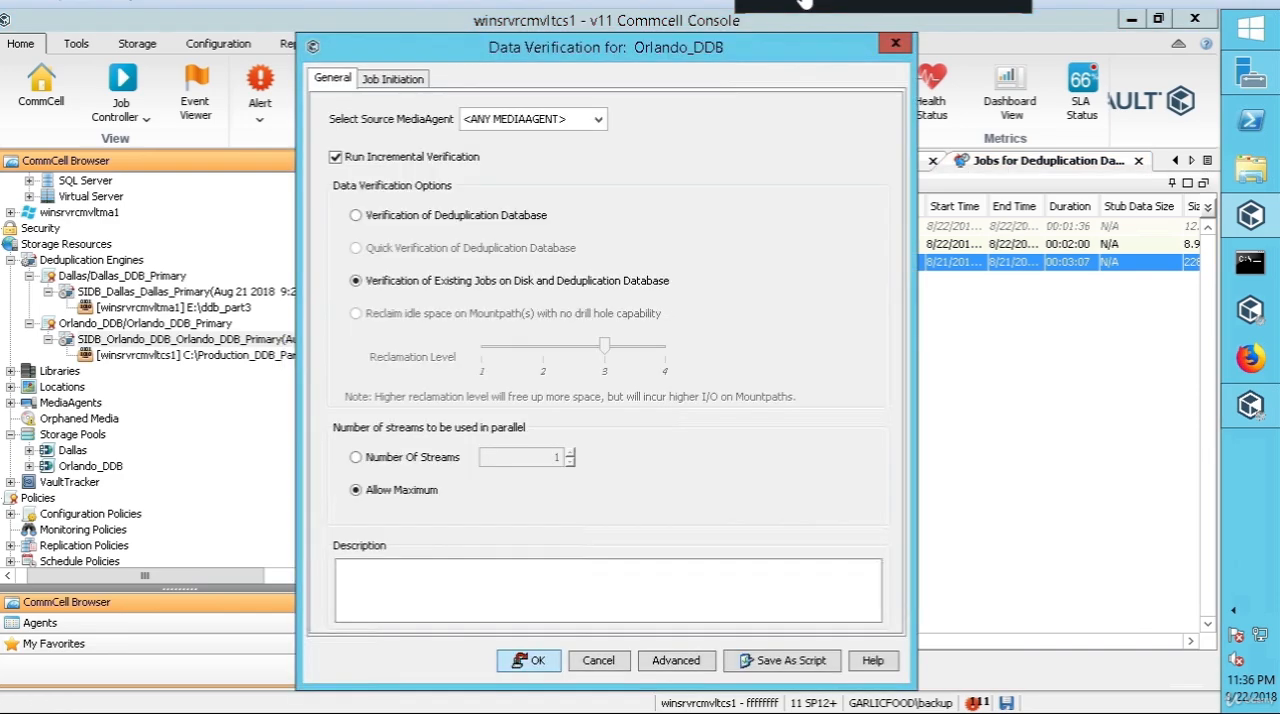
{"action": "left_click", "coordinate": [356, 217]}
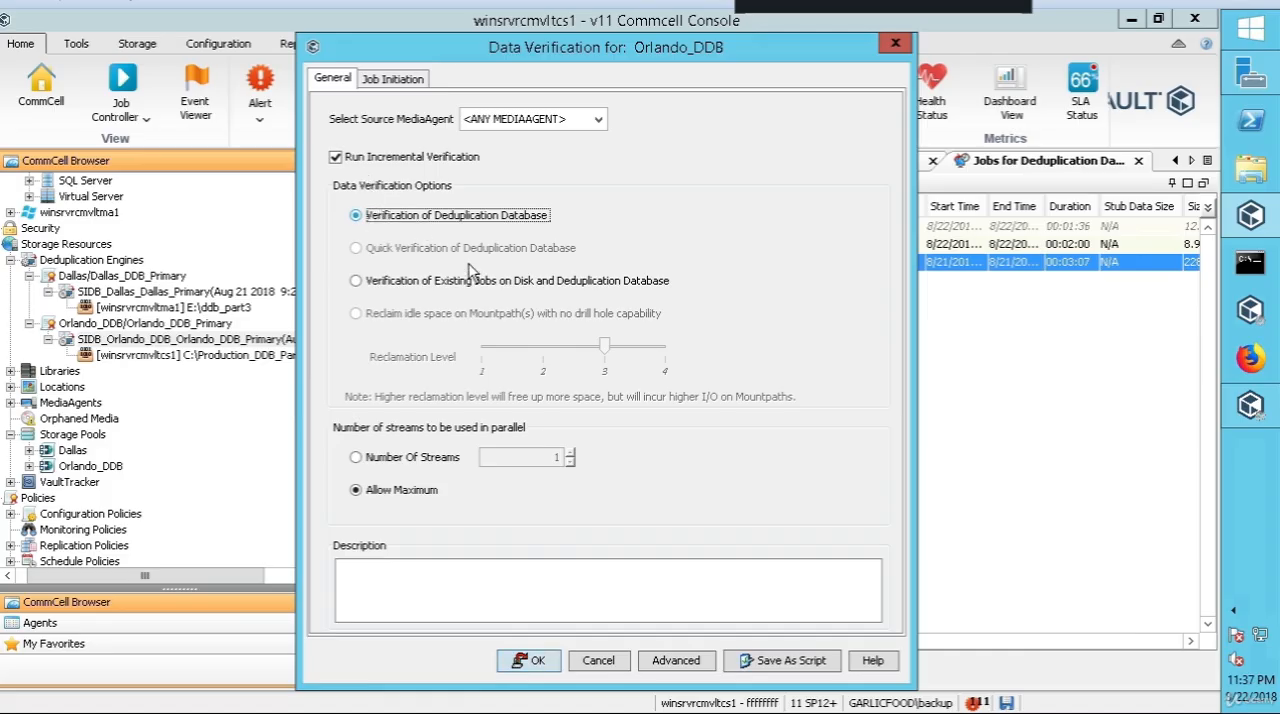
{"action": "left_click", "coordinate": [528, 661]}
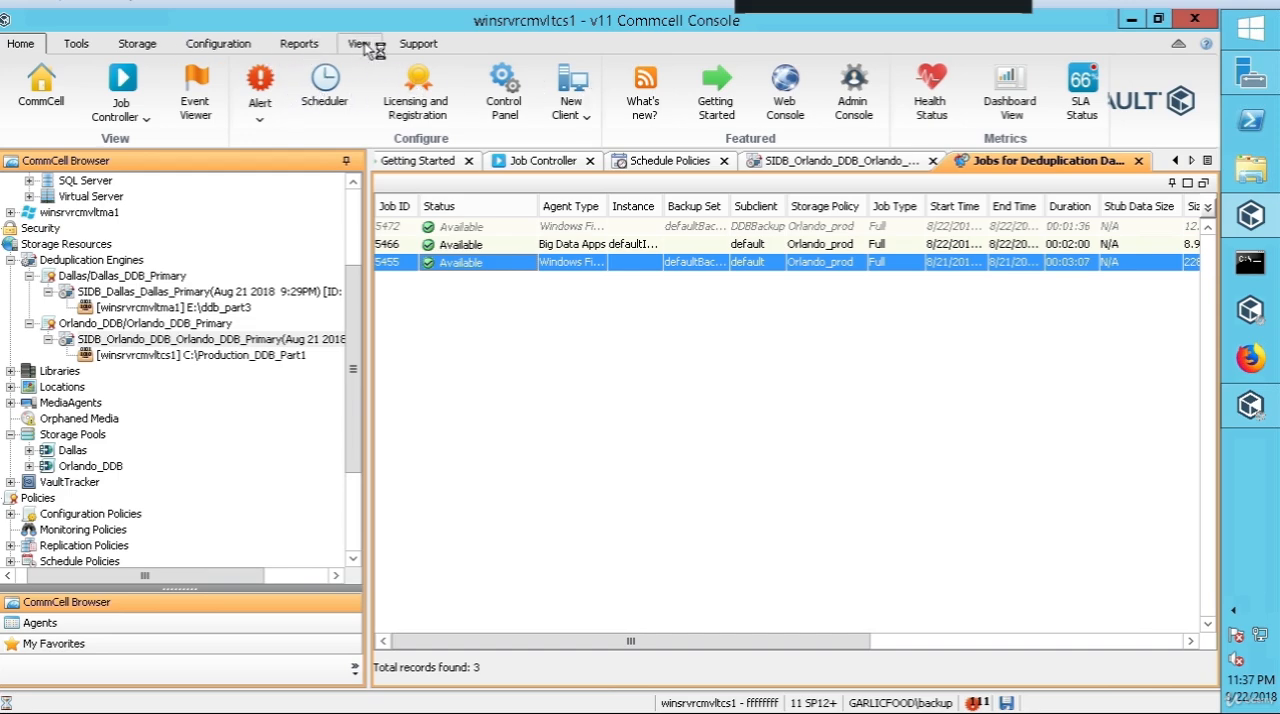
{"action": "left_click", "coordinate": [90, 46]}
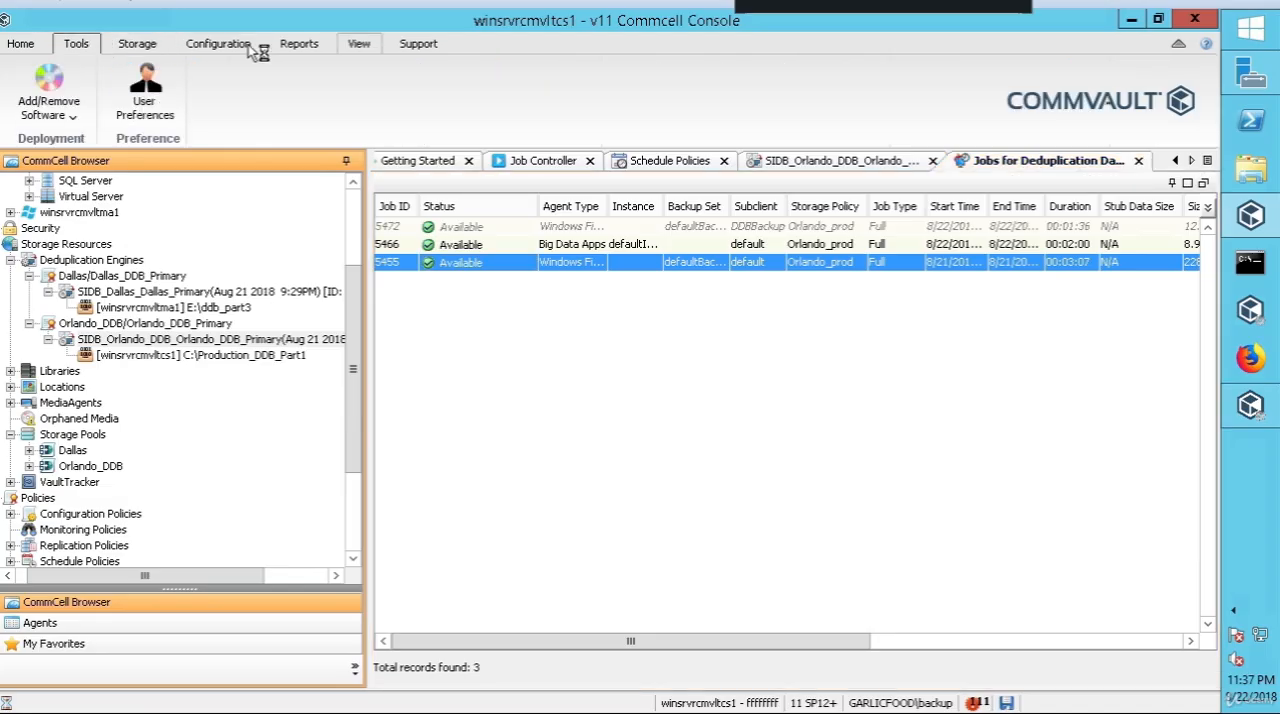
{"action": "left_click", "coordinate": [158, 45]}
{"action": "left_click", "coordinate": [208, 46]}
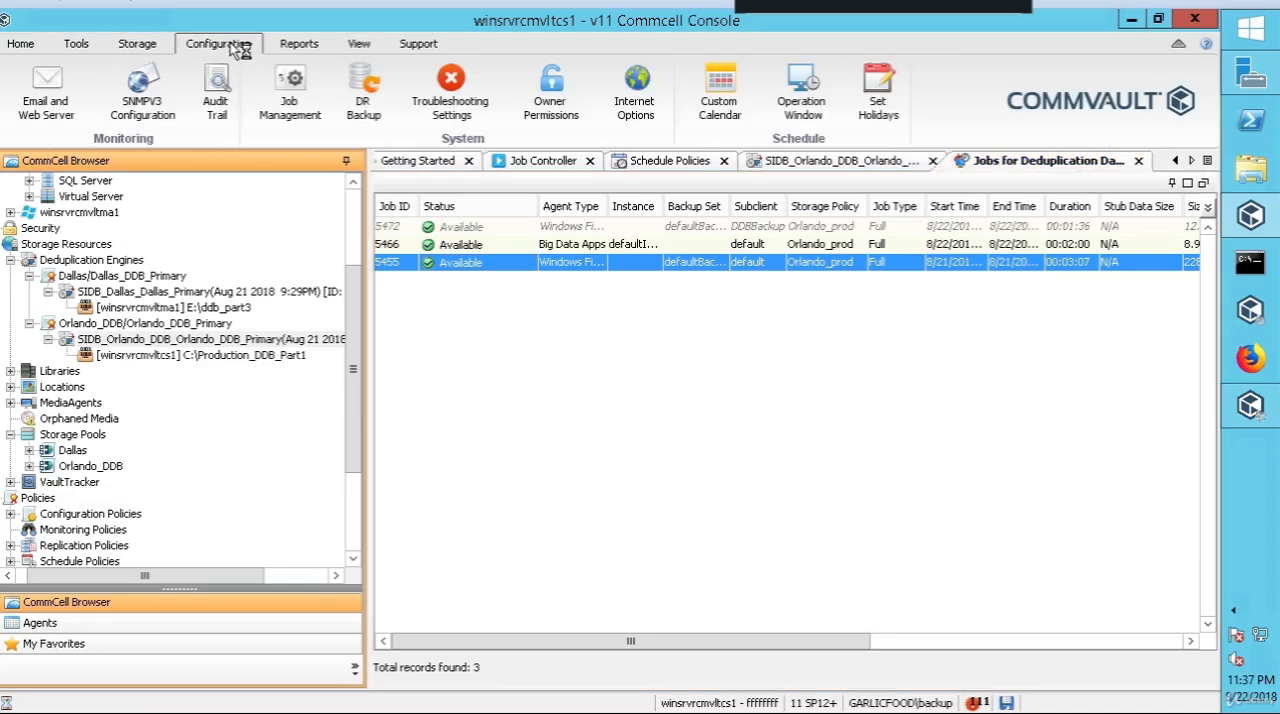
Step: Open the Event Viewer to check the events of the data verification
{"action": "left_click", "coordinate": [303, 45]}
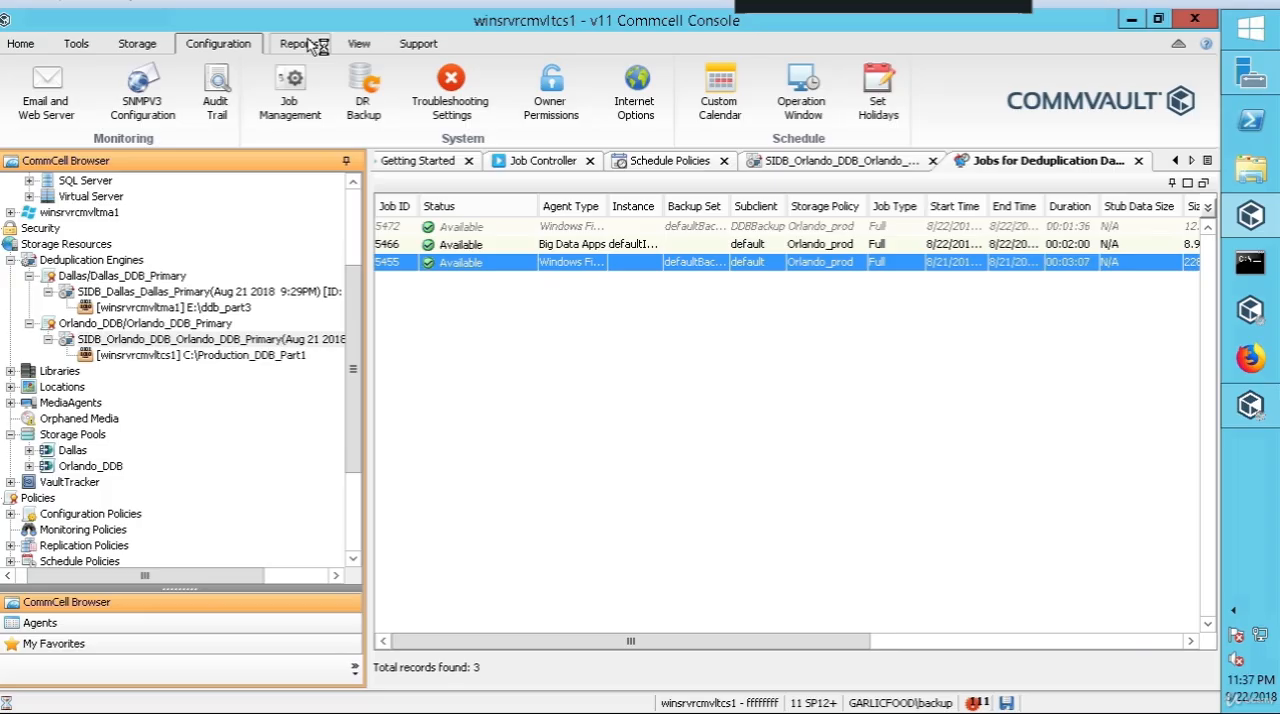
{"action": "left_click", "coordinate": [360, 46]}
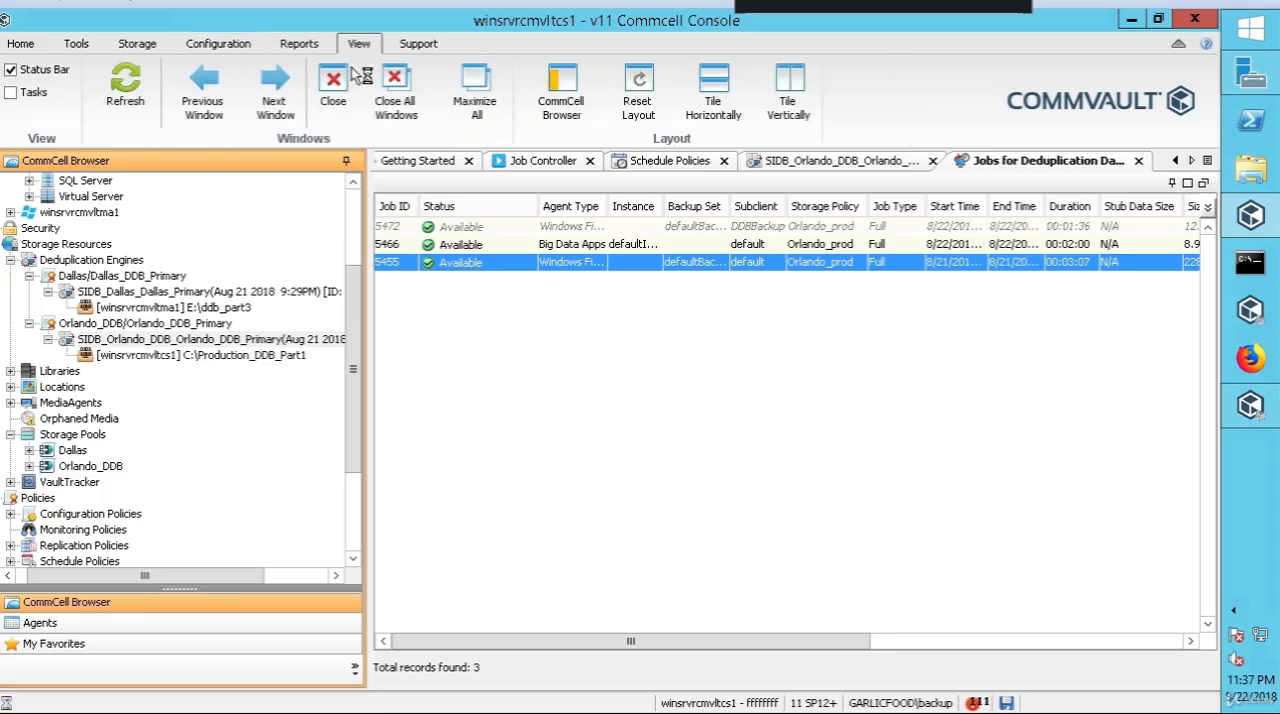
{"action": "left_click", "coordinate": [414, 45]}
{"action": "left_click", "coordinate": [22, 45]}
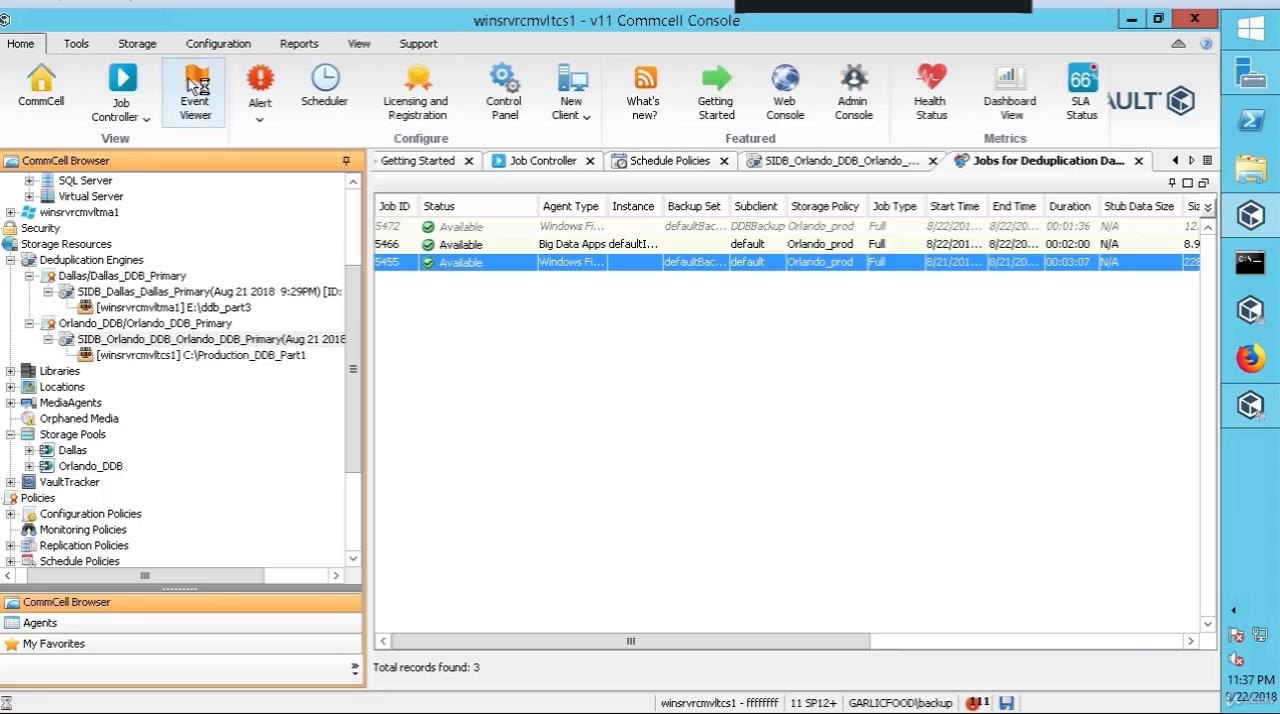
{"action": "left_click", "coordinate": [196, 95]}
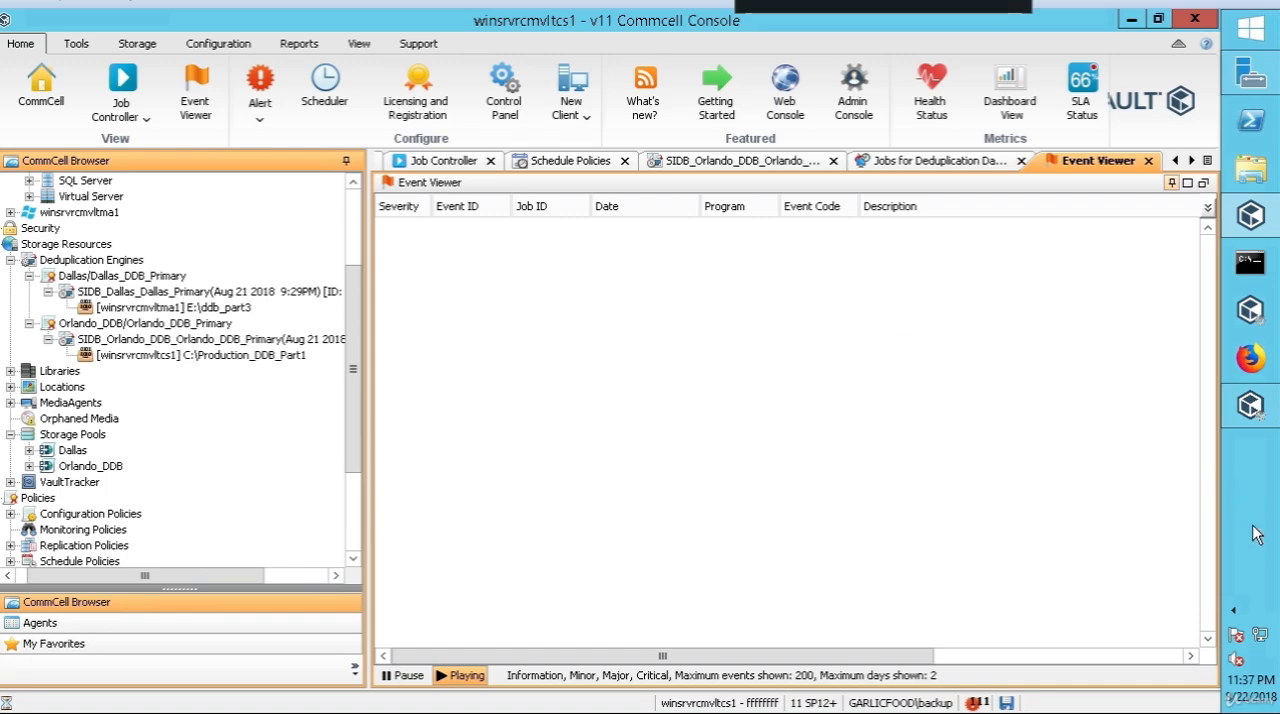
Step: Check memory usage in Task Manager and which Commvault services run under the two Commons Daemon Service Runner processes, then close Task Manager
{"action": "right_click", "coordinate": [1250, 560]}
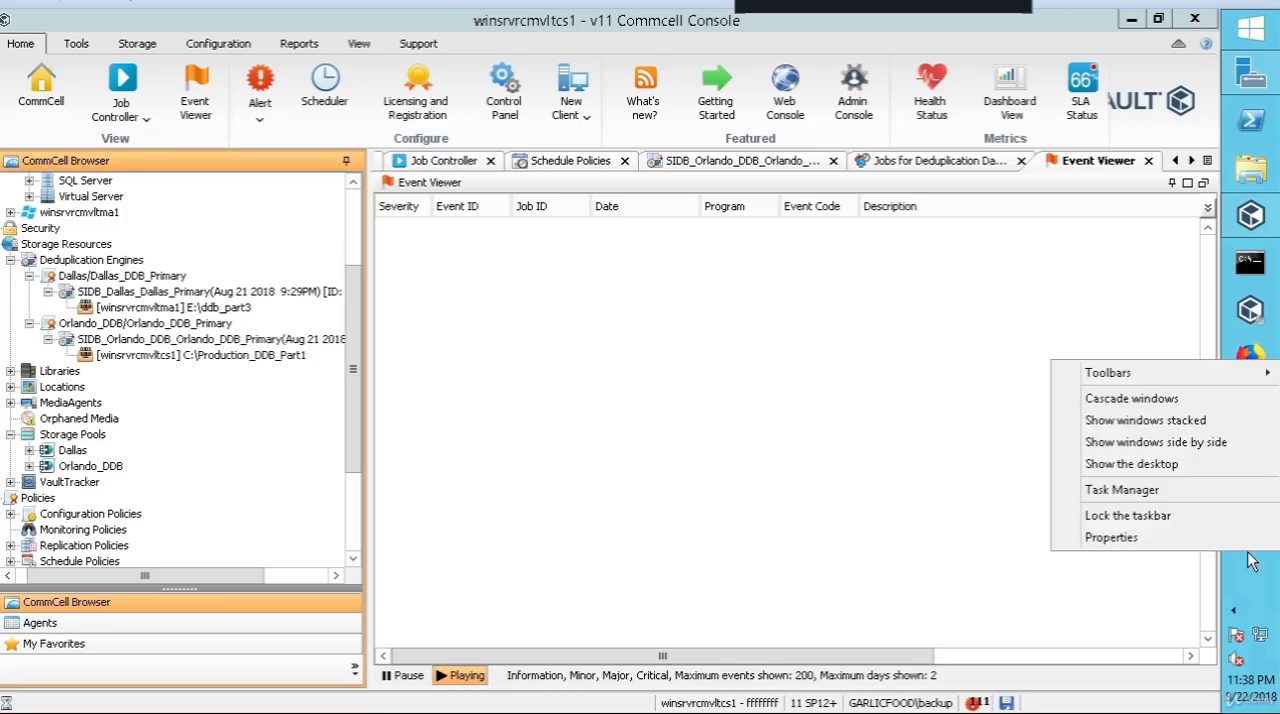
{"action": "left_click", "coordinate": [1130, 490]}
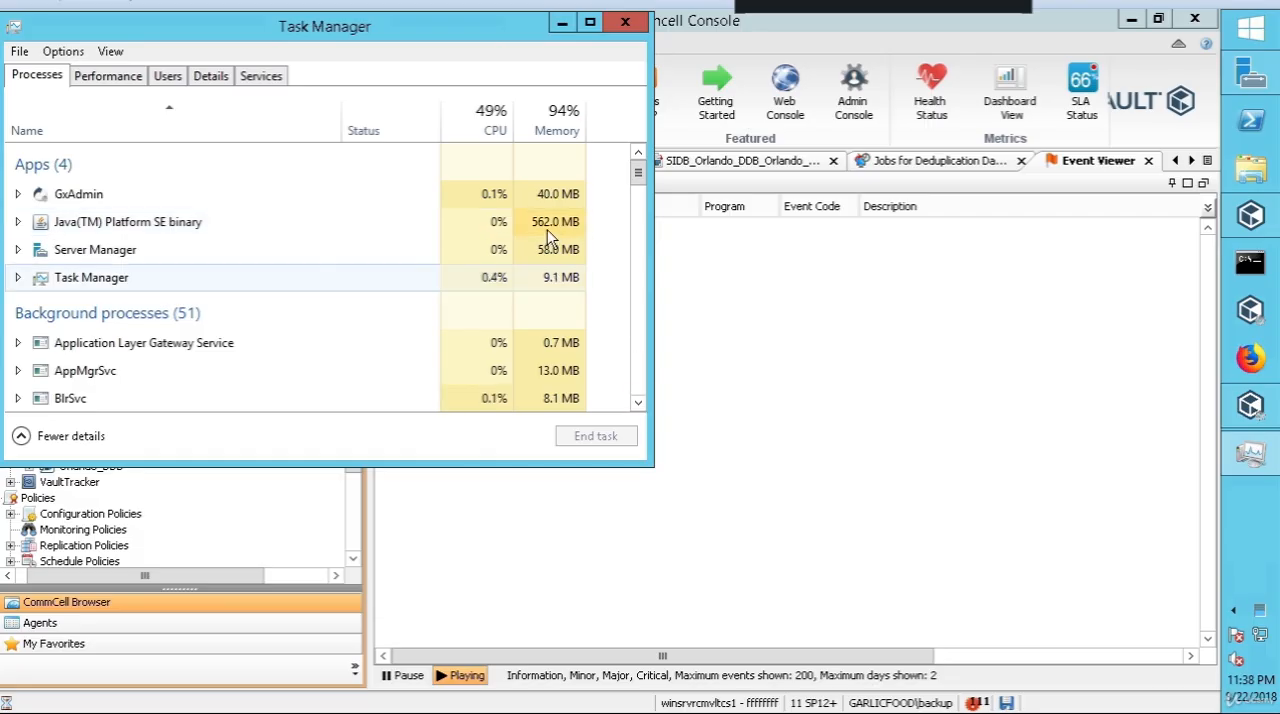
{"action": "left_click_drag", "start_coordinate": [640, 409], "coordinate": [639, 406]}
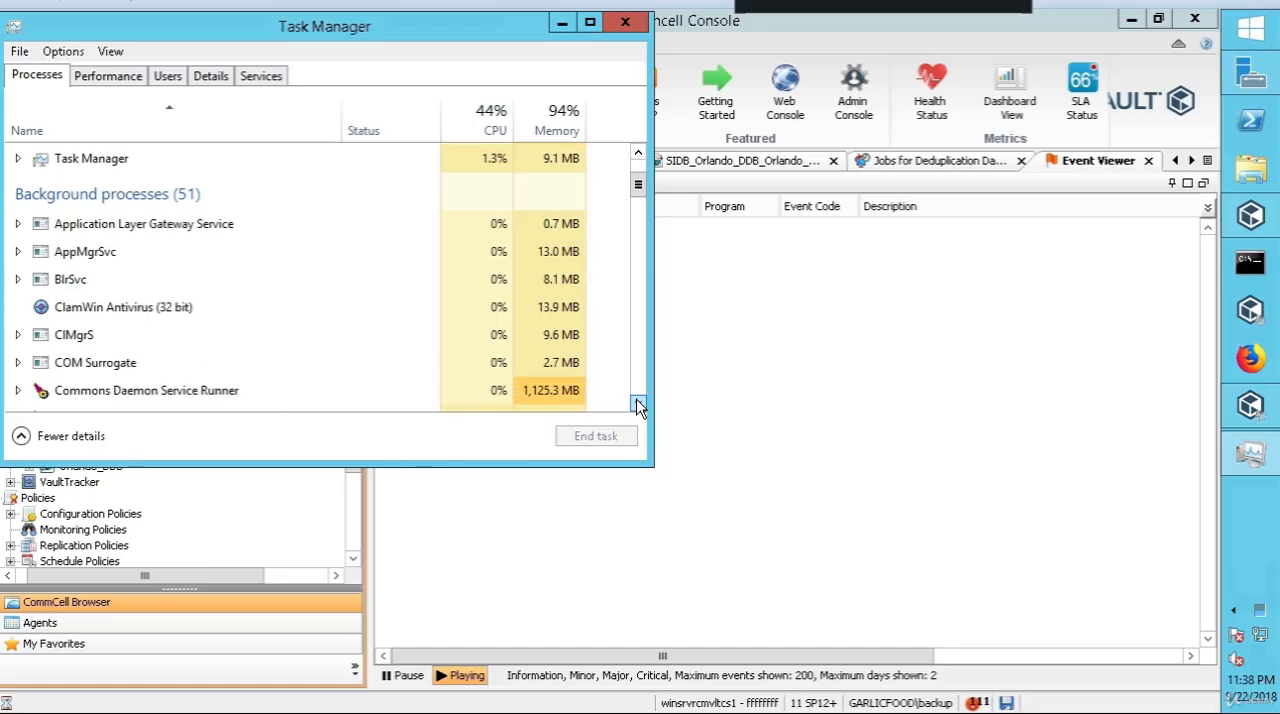
{"action": "left_click", "coordinate": [17, 382]}
{"action": "scroll", "coordinate": [140, 370], "scroll_direction": "down", "scroll_amount": 1}
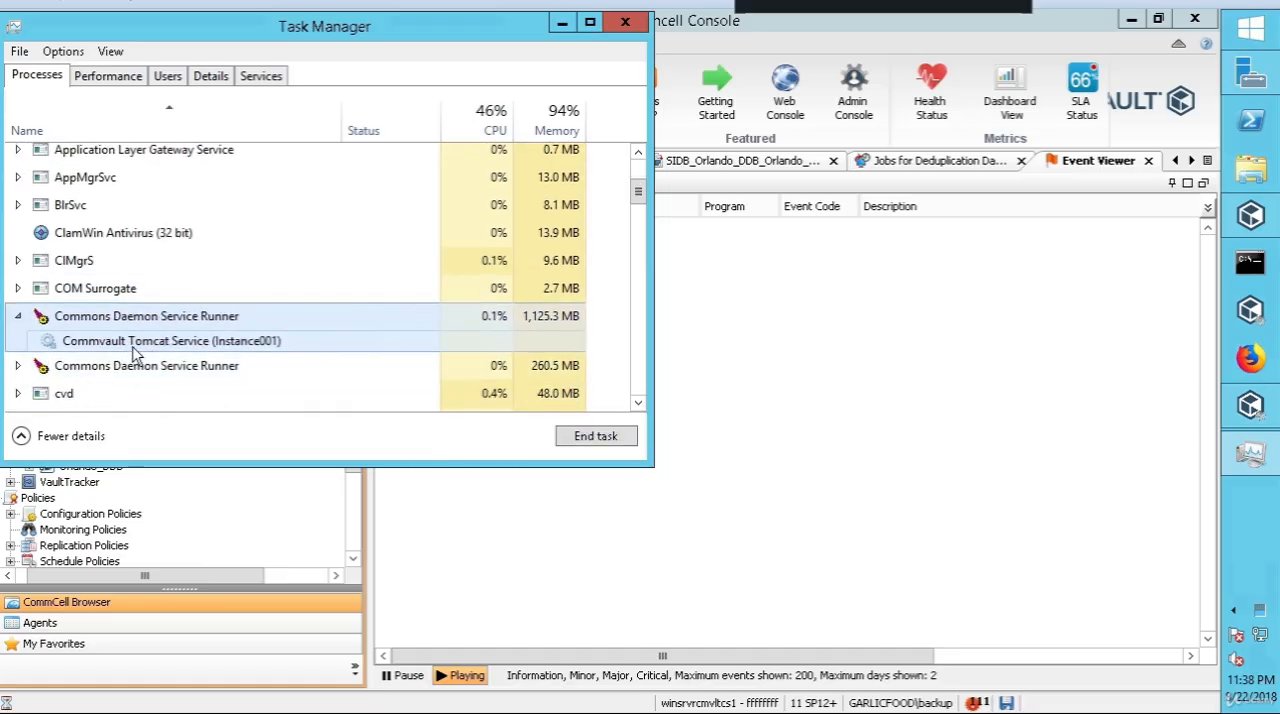
{"action": "left_click", "coordinate": [18, 367]}
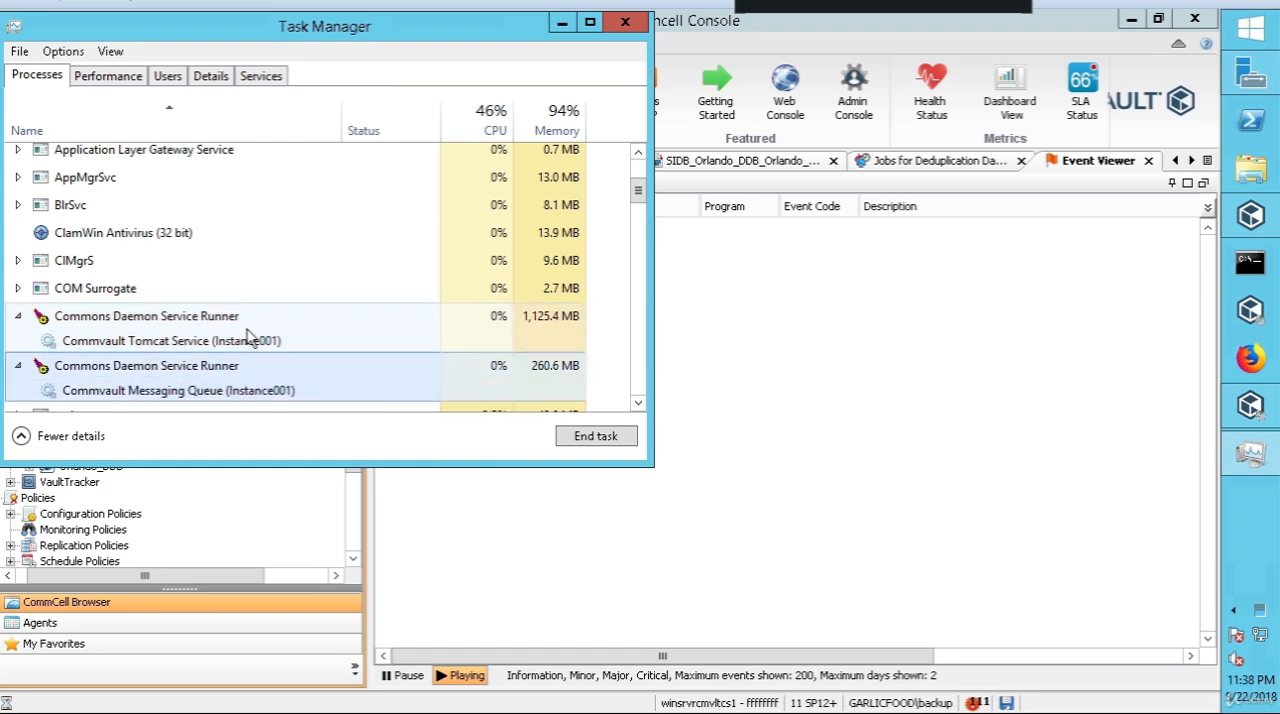
{"action": "left_click", "coordinate": [303, 341]}
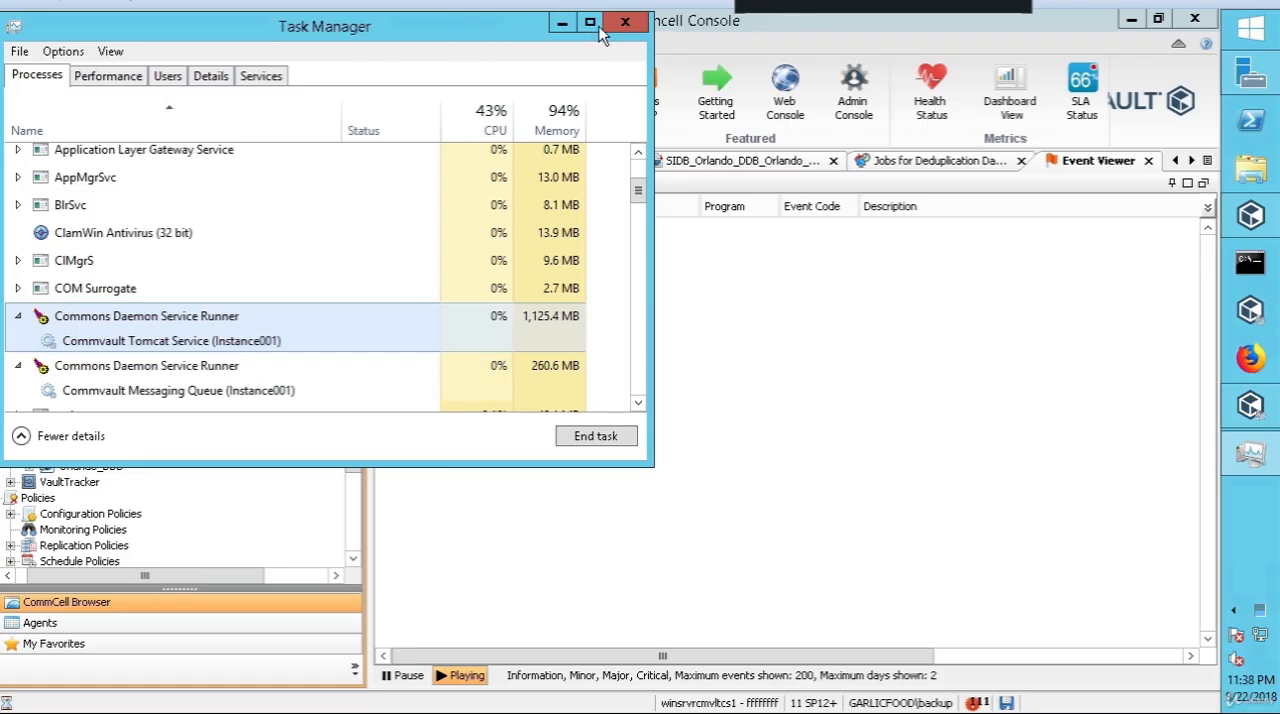
{"action": "left_click", "coordinate": [625, 22]}
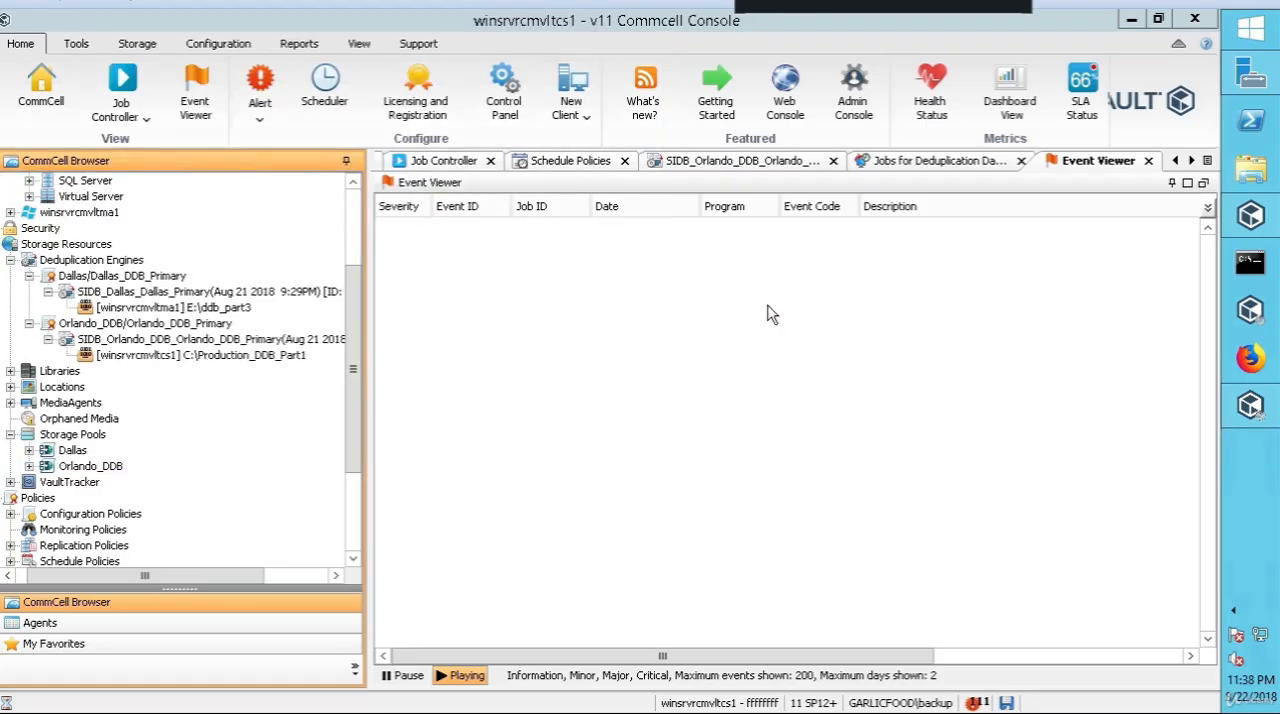
Step: Refresh the Event Viewer, look across its columns and close it
{"action": "left_click", "coordinate": [770, 306]}
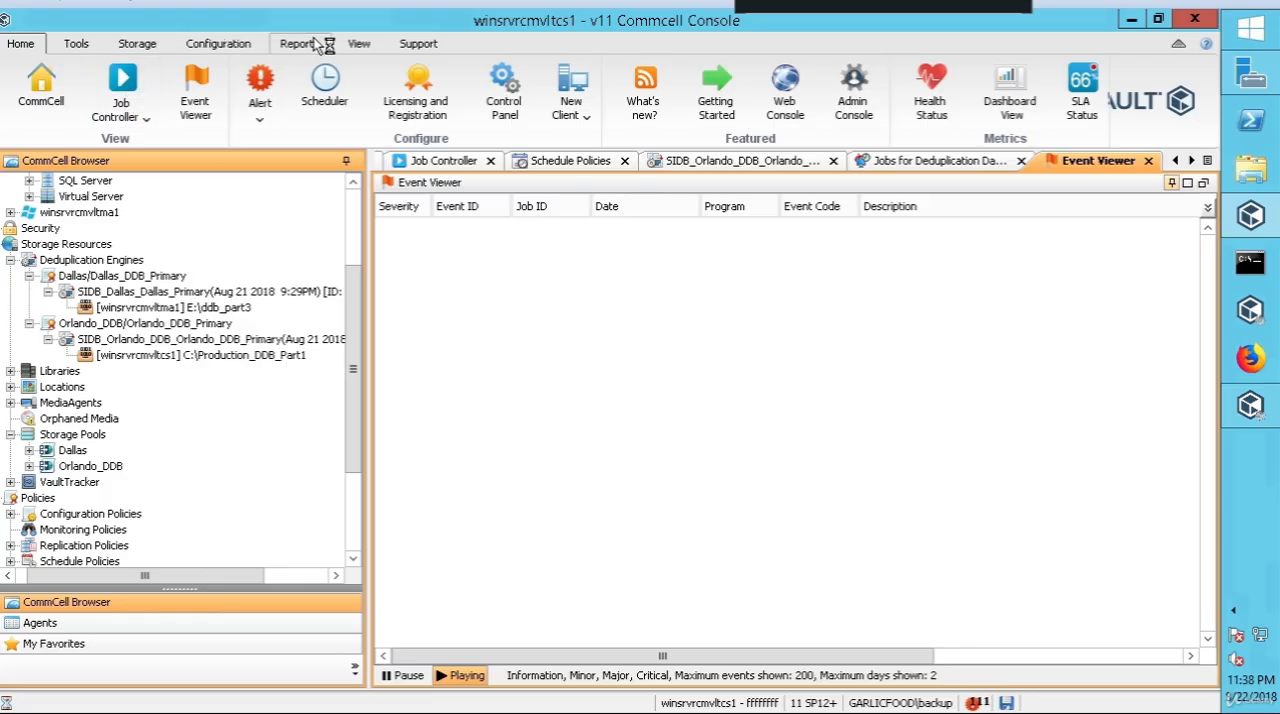
{"action": "left_click", "coordinate": [360, 44]}
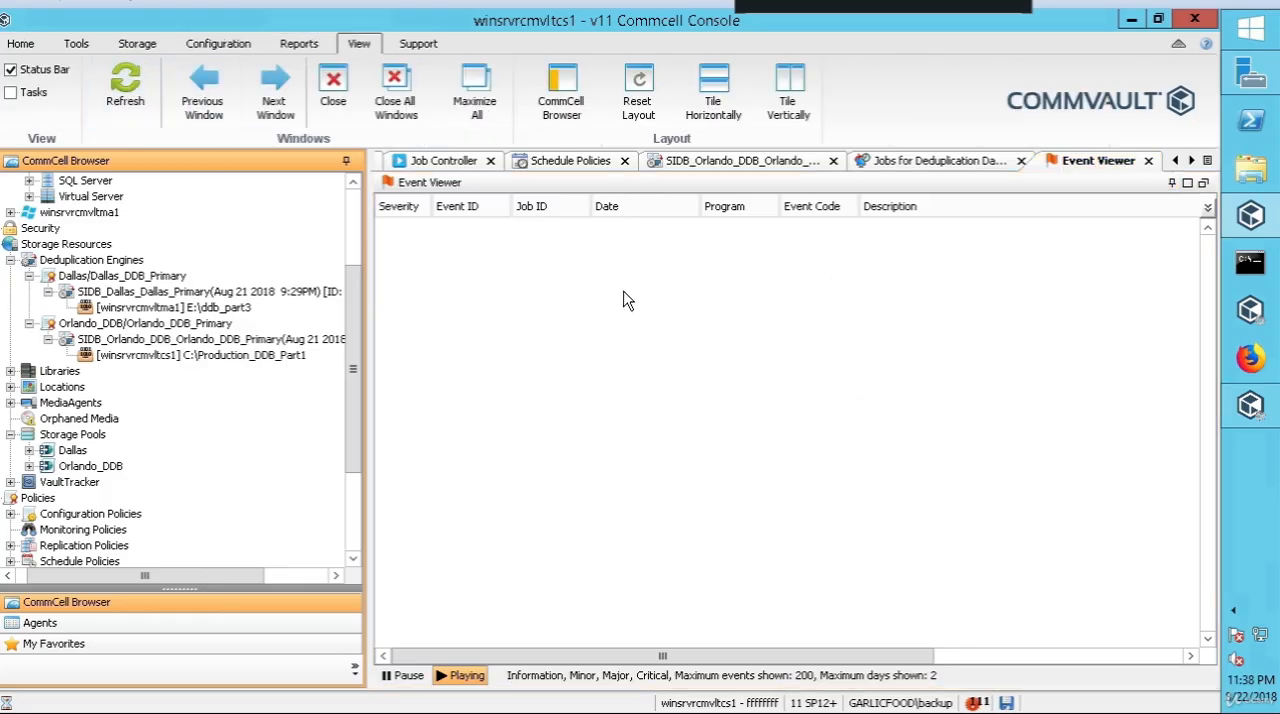
{"action": "left_click", "coordinate": [128, 96]}
{"action": "left_click_drag", "start_coordinate": [930, 656], "coordinate": [1093, 656]}
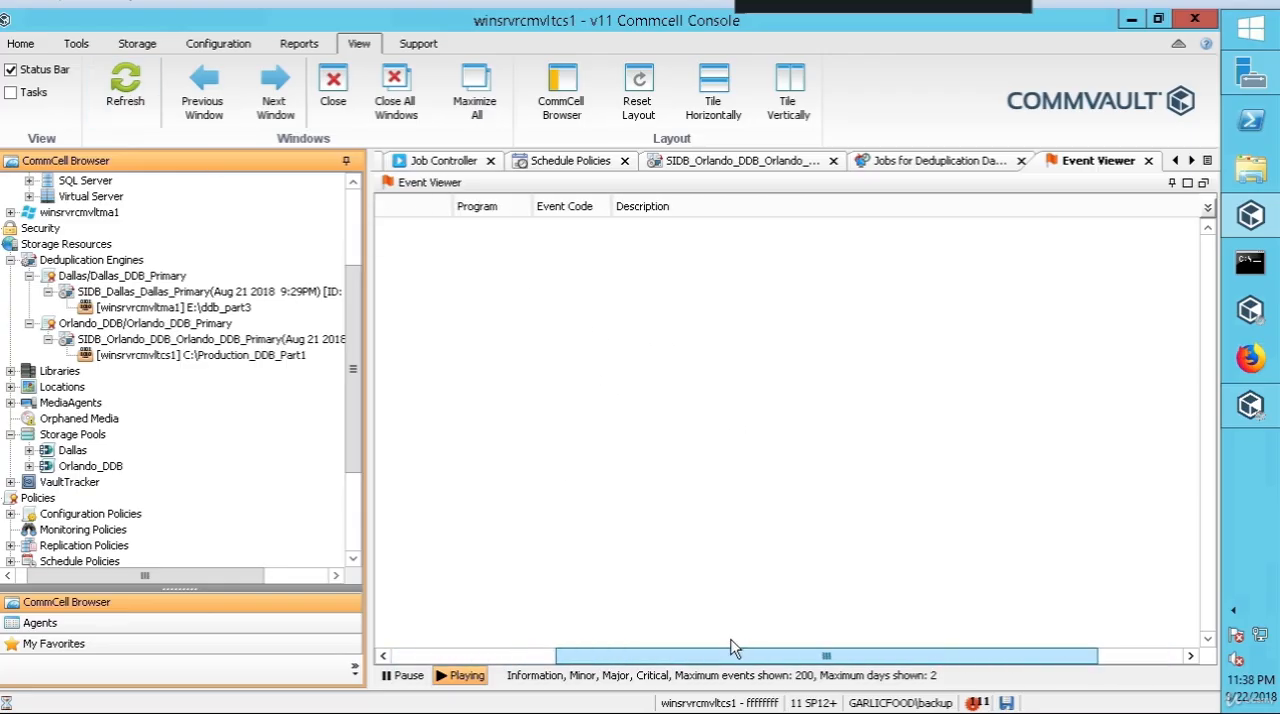
{"action": "left_click", "coordinate": [1148, 161]}
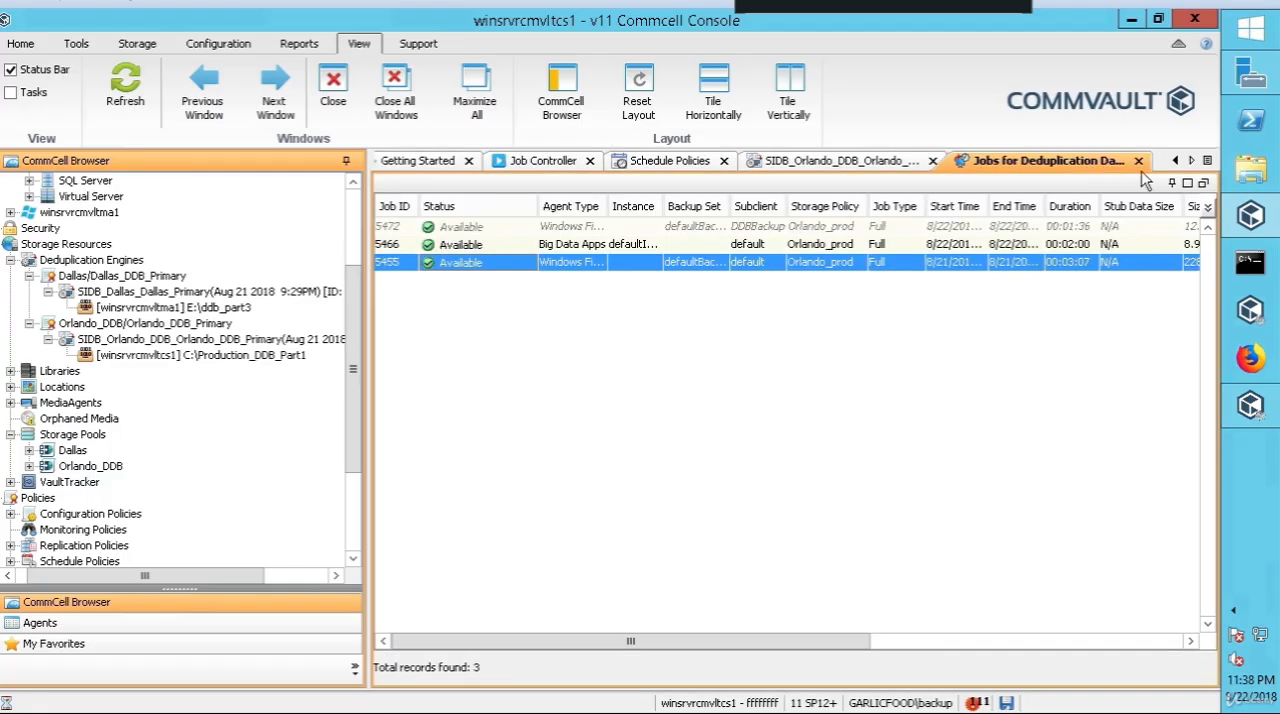
Step: Reopen the Event Viewer and examine the data verification event and the neighbouring deduplication database backup event
{"action": "left_click", "coordinate": [24, 45]}
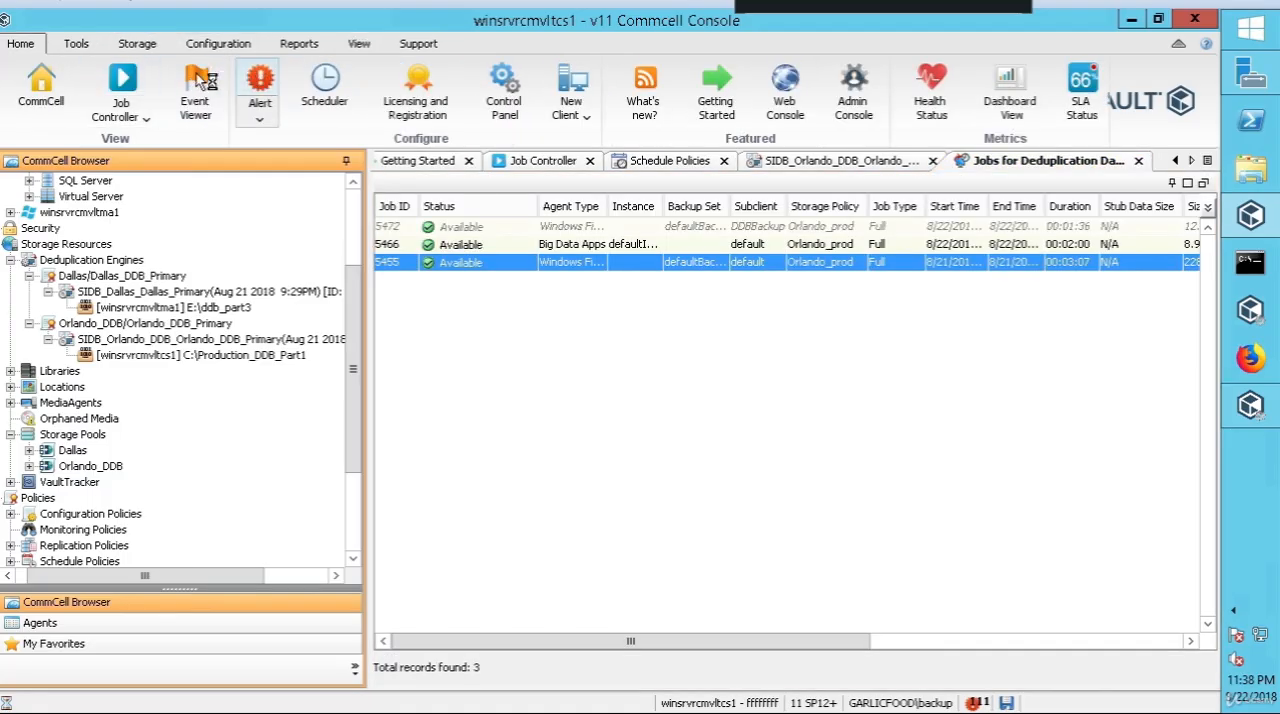
{"action": "left_click", "coordinate": [197, 88]}
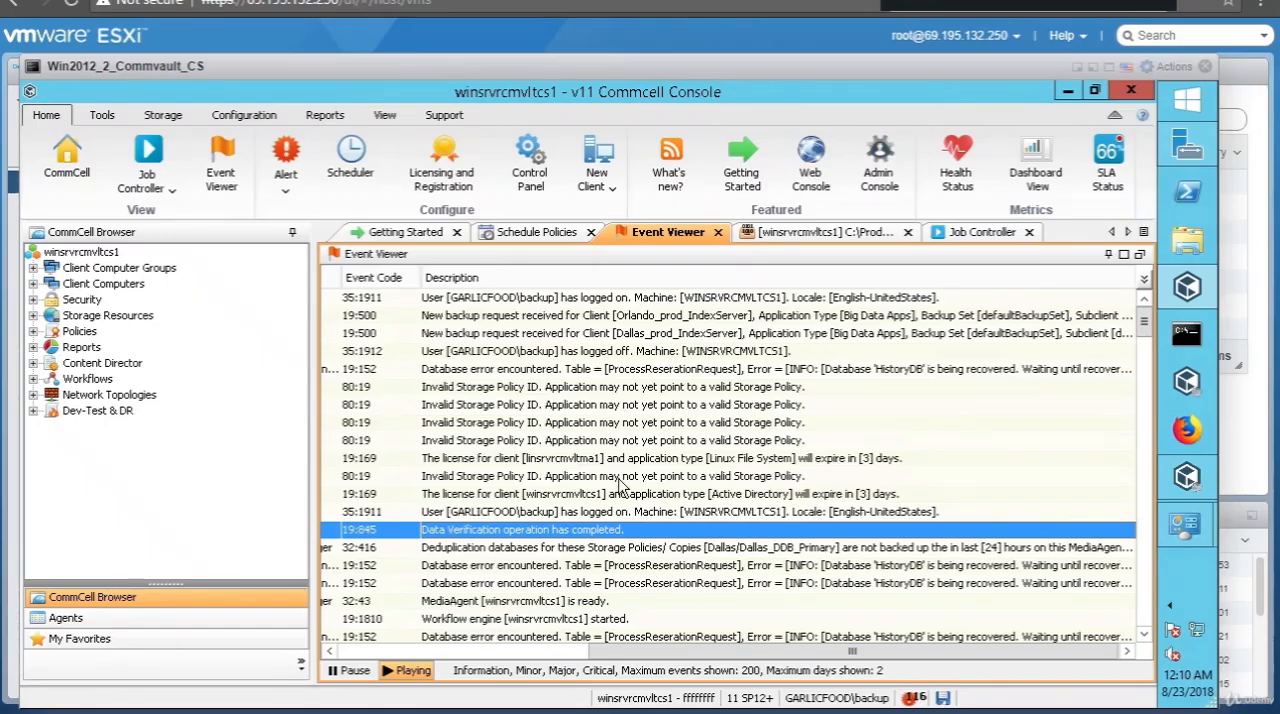
{"action": "left_click", "coordinate": [490, 548]}
{"action": "left_click", "coordinate": [508, 531]}
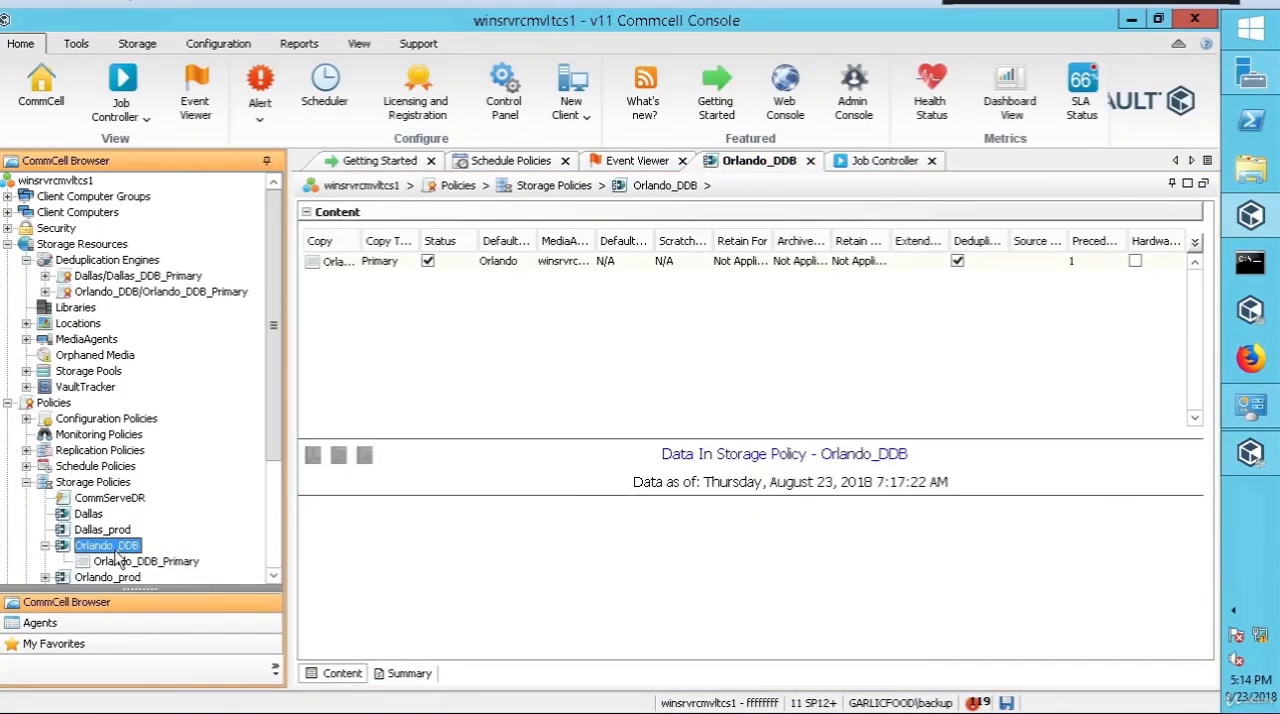
Step: Examine the actions available for the Orlando_DDB storage policy and its Orlando_DDB_Primary copy
{"action": "right_click", "coordinate": [117, 555]}
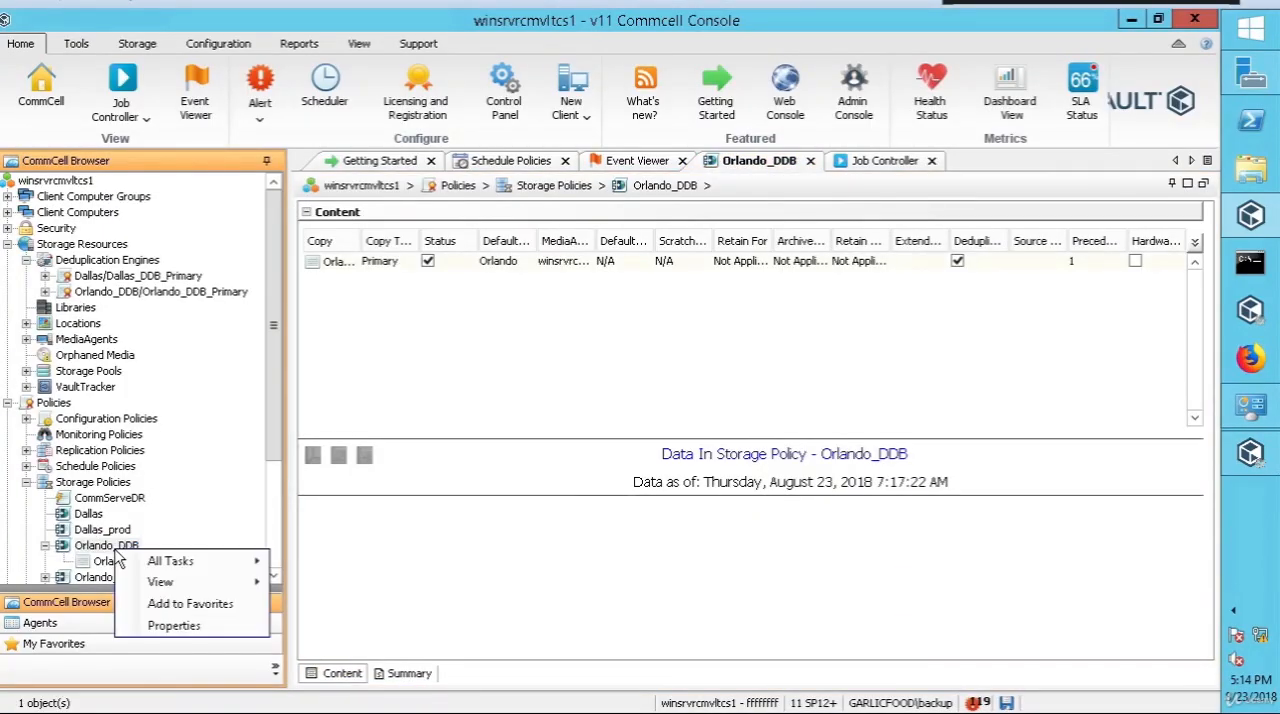
{"action": "mouse_move", "coordinate": [186, 564]}
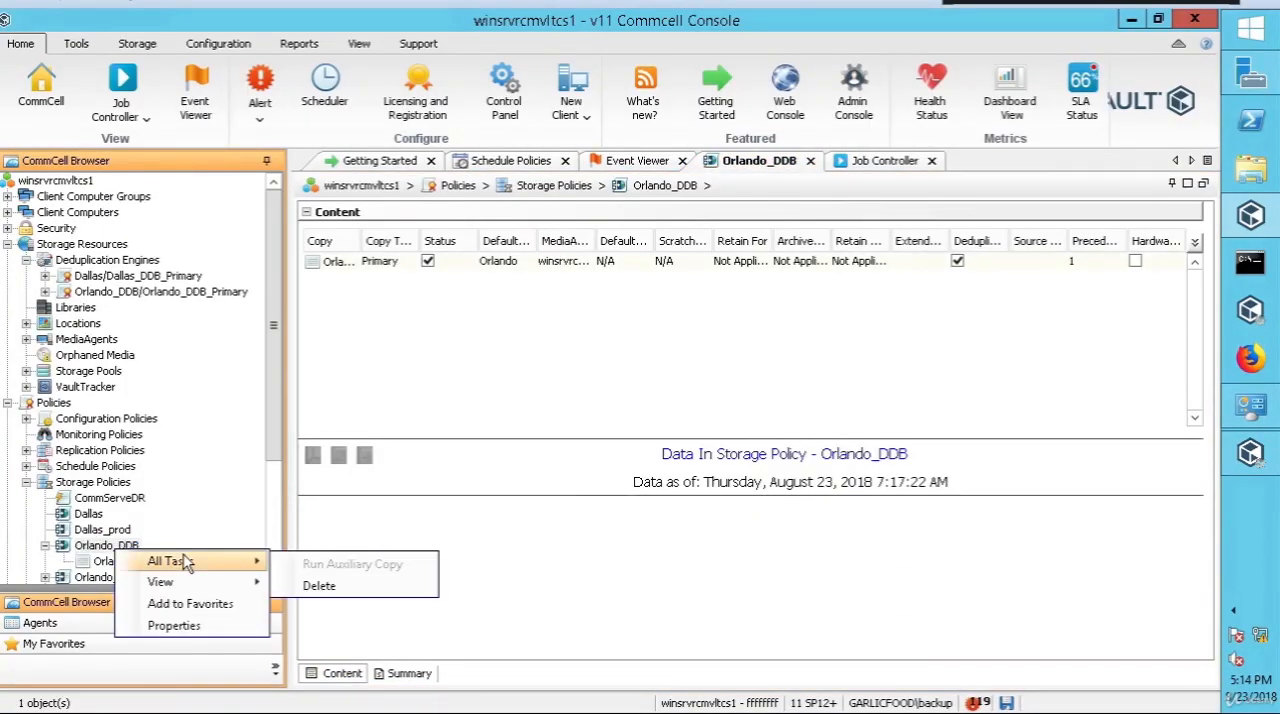
{"action": "left_click", "coordinate": [176, 626]}
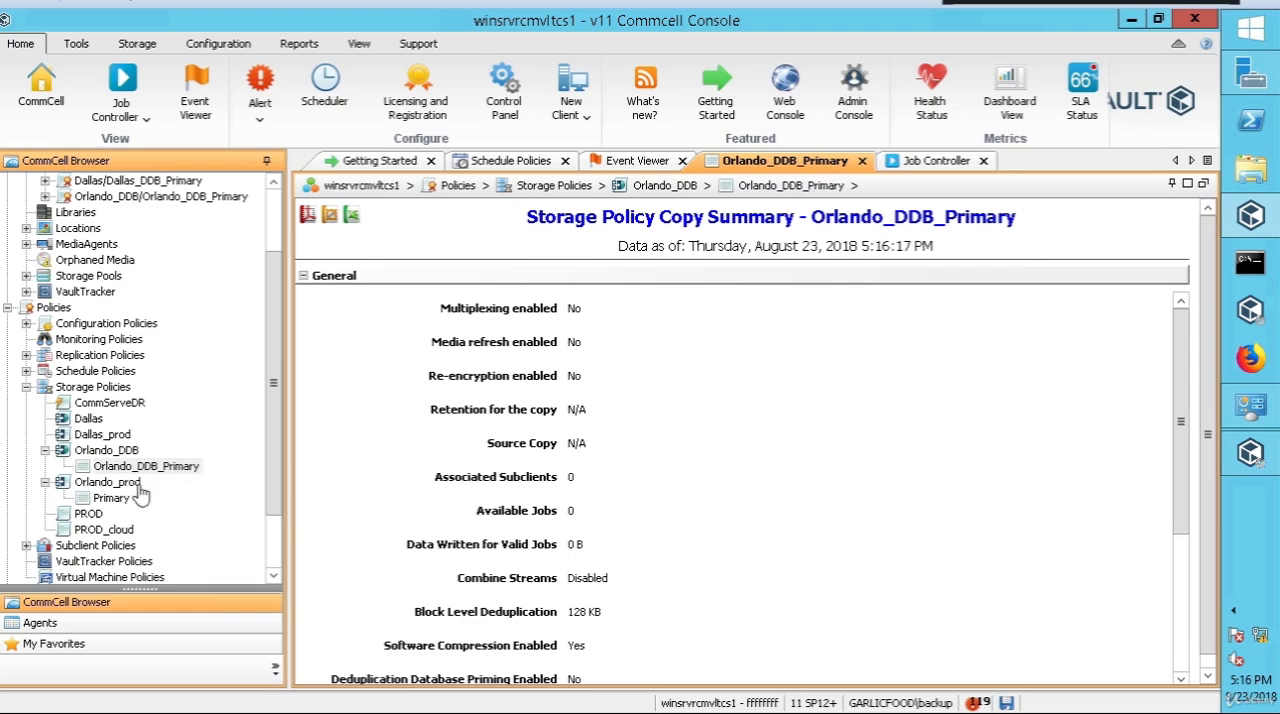
{"action": "right_click", "coordinate": [158, 468]}
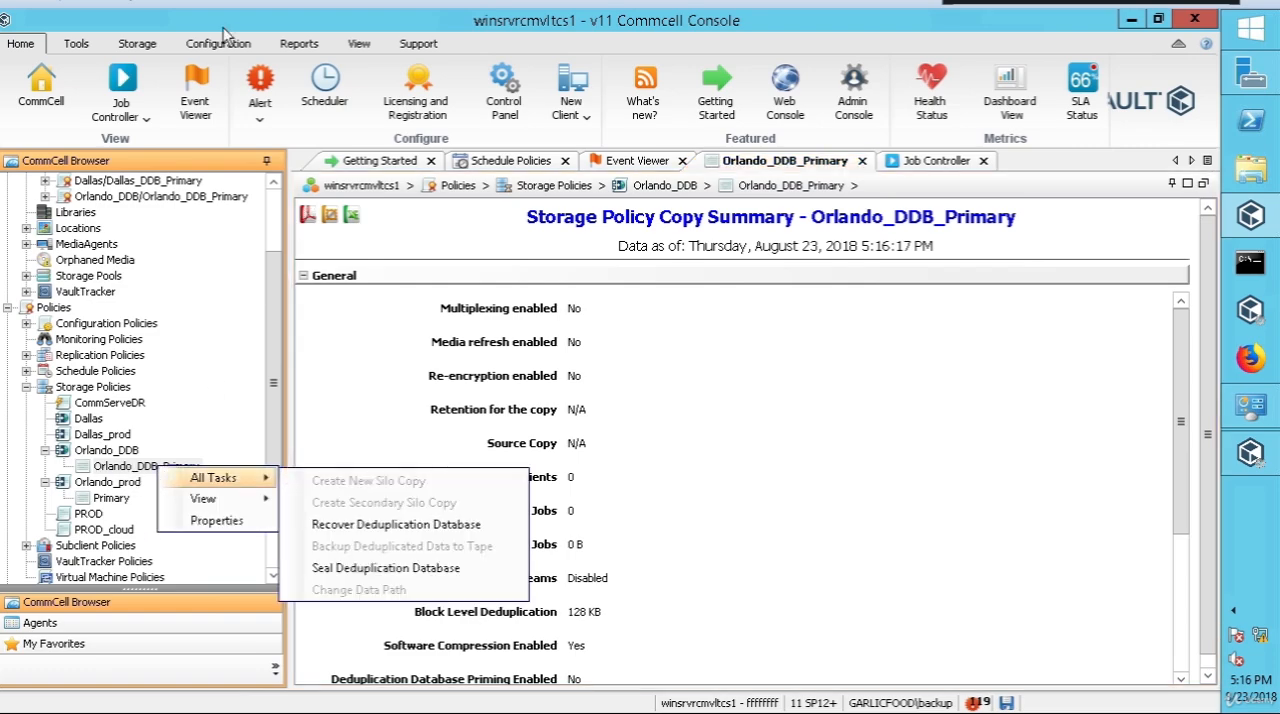
Step: Review the general properties of the Orlando_DDB storage policy and close them without changes
{"action": "left_click", "coordinate": [114, 456]}
{"action": "left_click", "coordinate": [105, 452]}
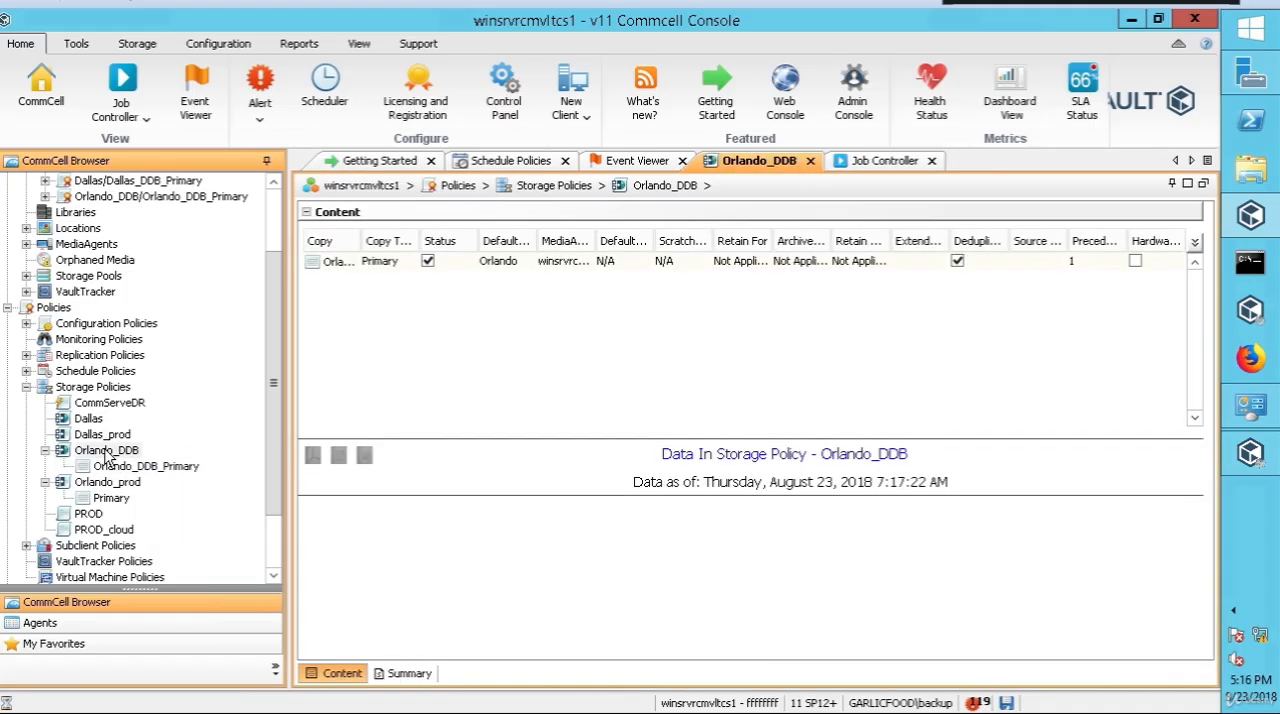
{"action": "right_click", "coordinate": [107, 456]}
{"action": "left_click", "coordinate": [158, 528]}
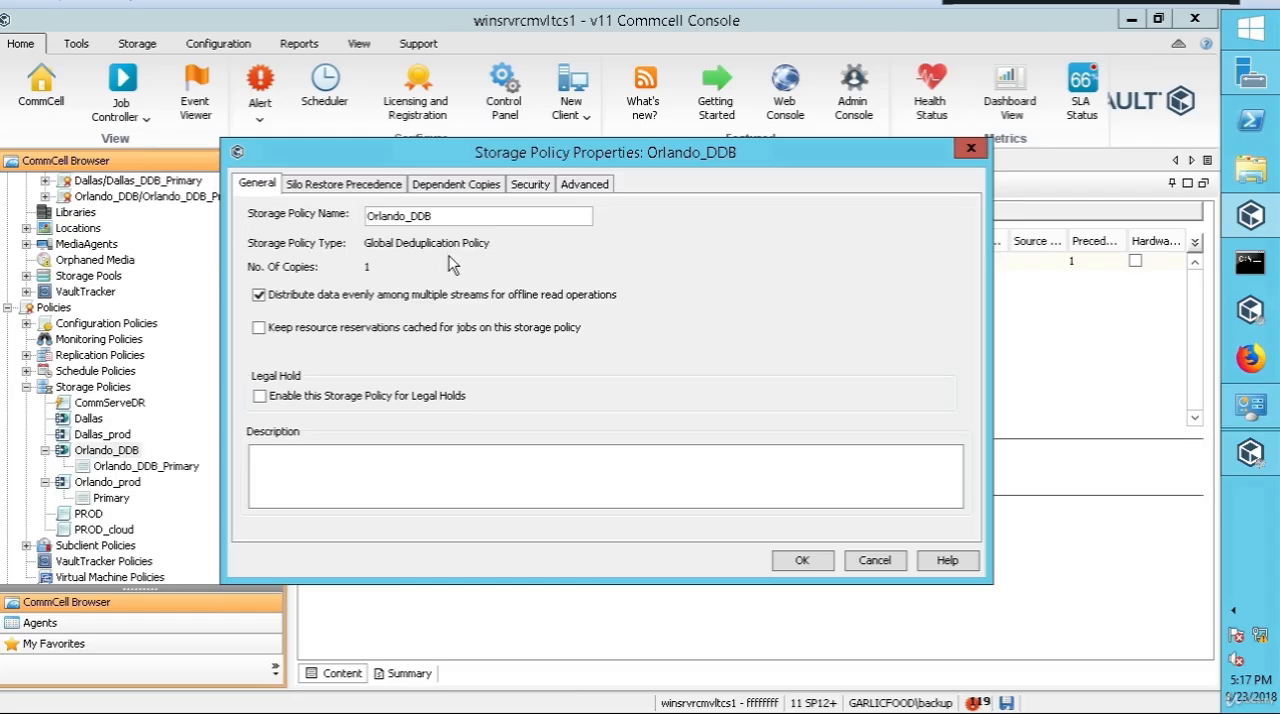
{"action": "left_click", "coordinate": [895, 565]}
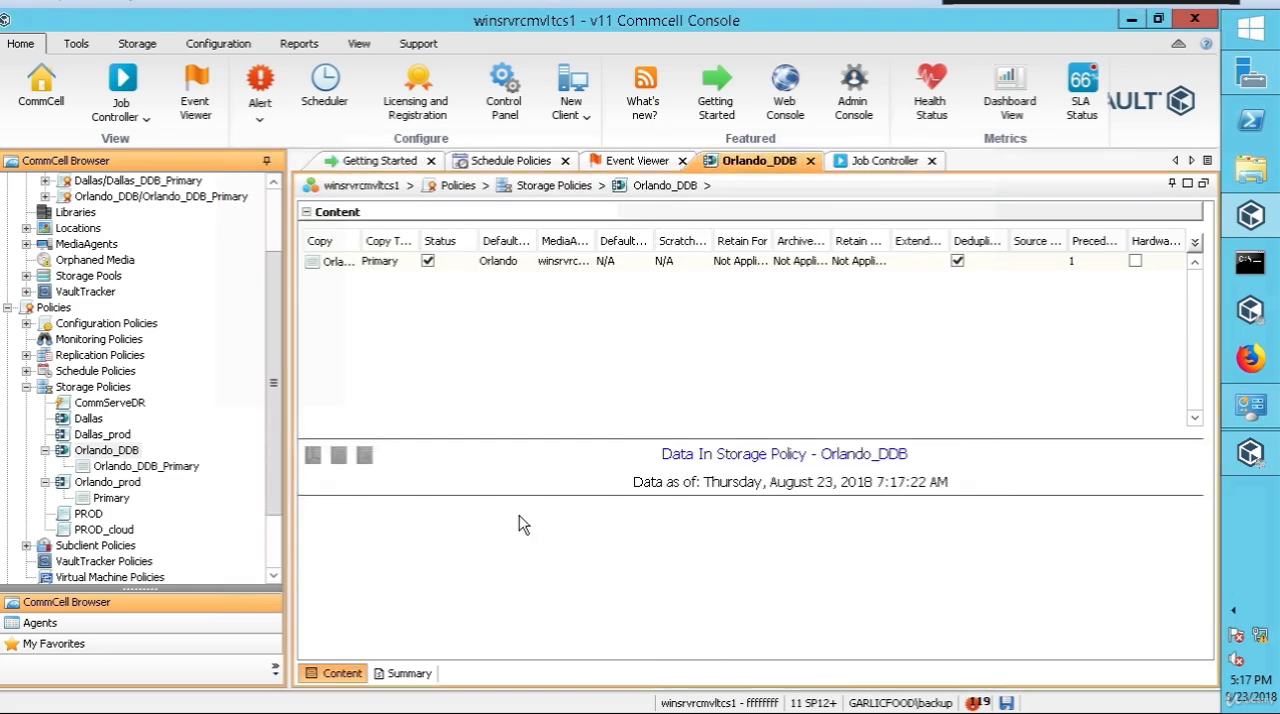
Step: Open the properties of the Orlando_DDB_Primary copy and move the dialog fully into view
{"action": "left_click", "coordinate": [160, 467]}
{"action": "right_click", "coordinate": [162, 470]}
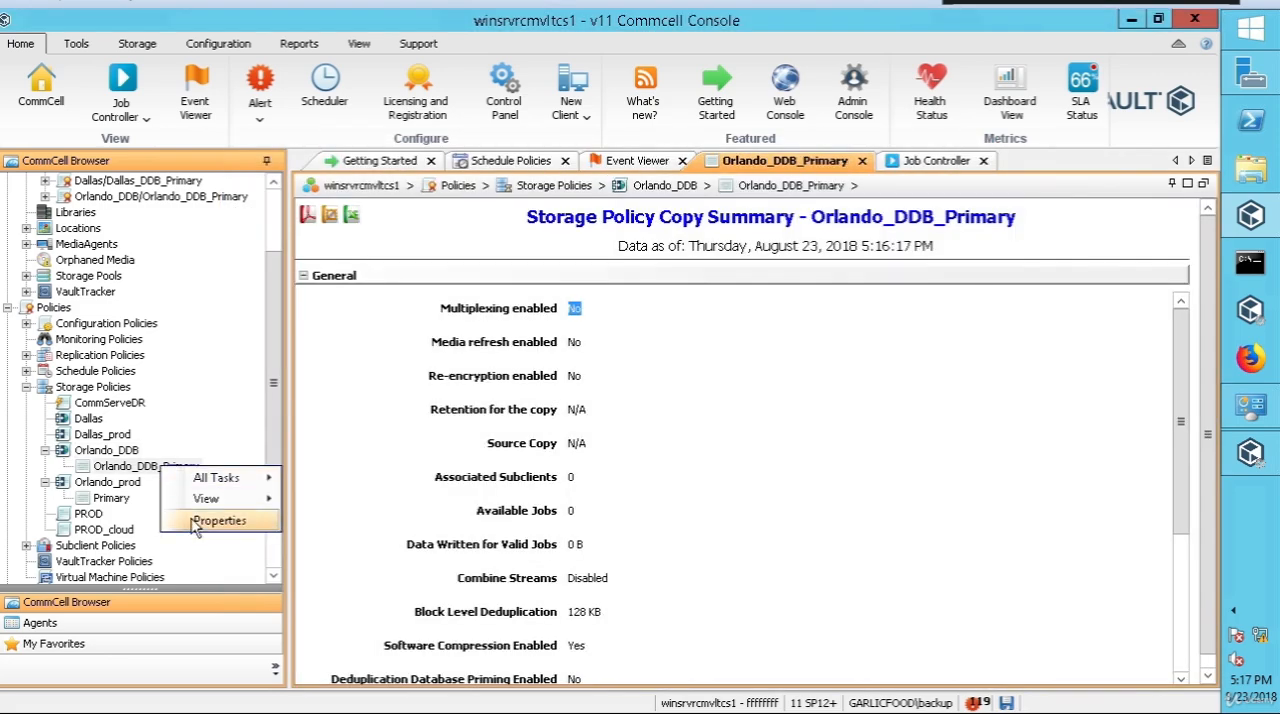
{"action": "left_click", "coordinate": [195, 528]}
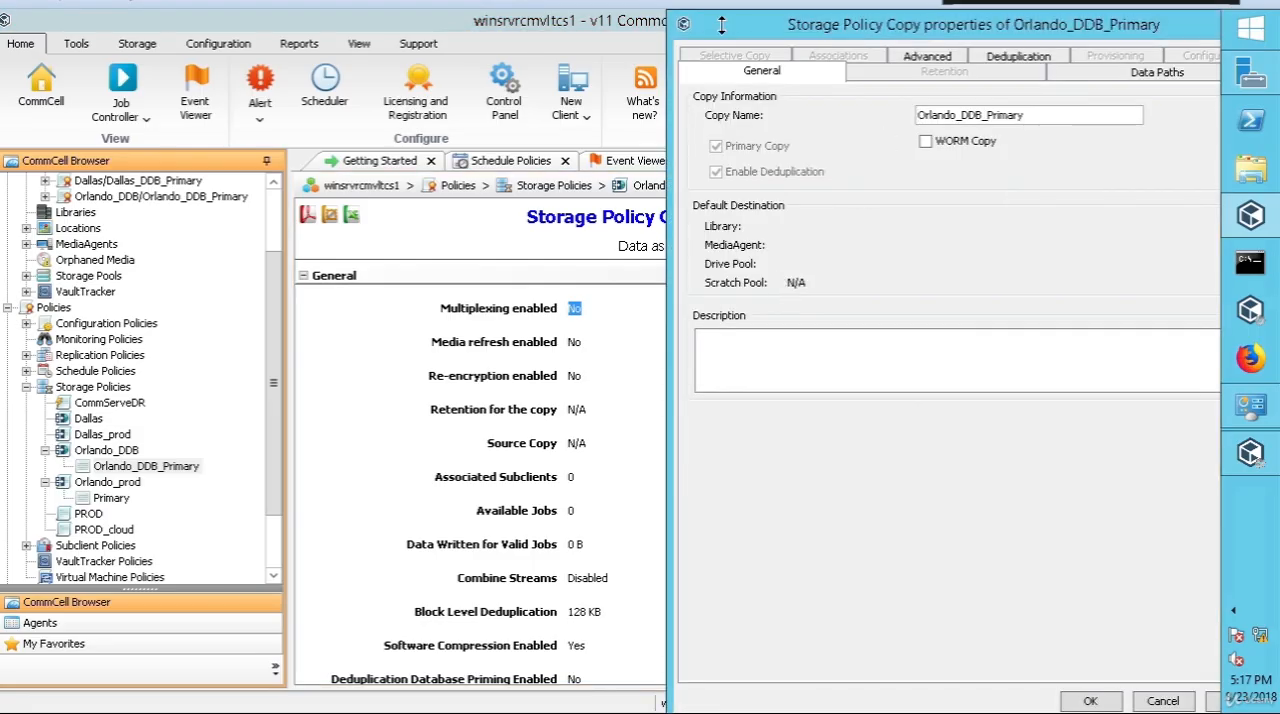
{"action": "left_click_drag", "start_coordinate": [721, 24], "coordinate": [267, 50]}
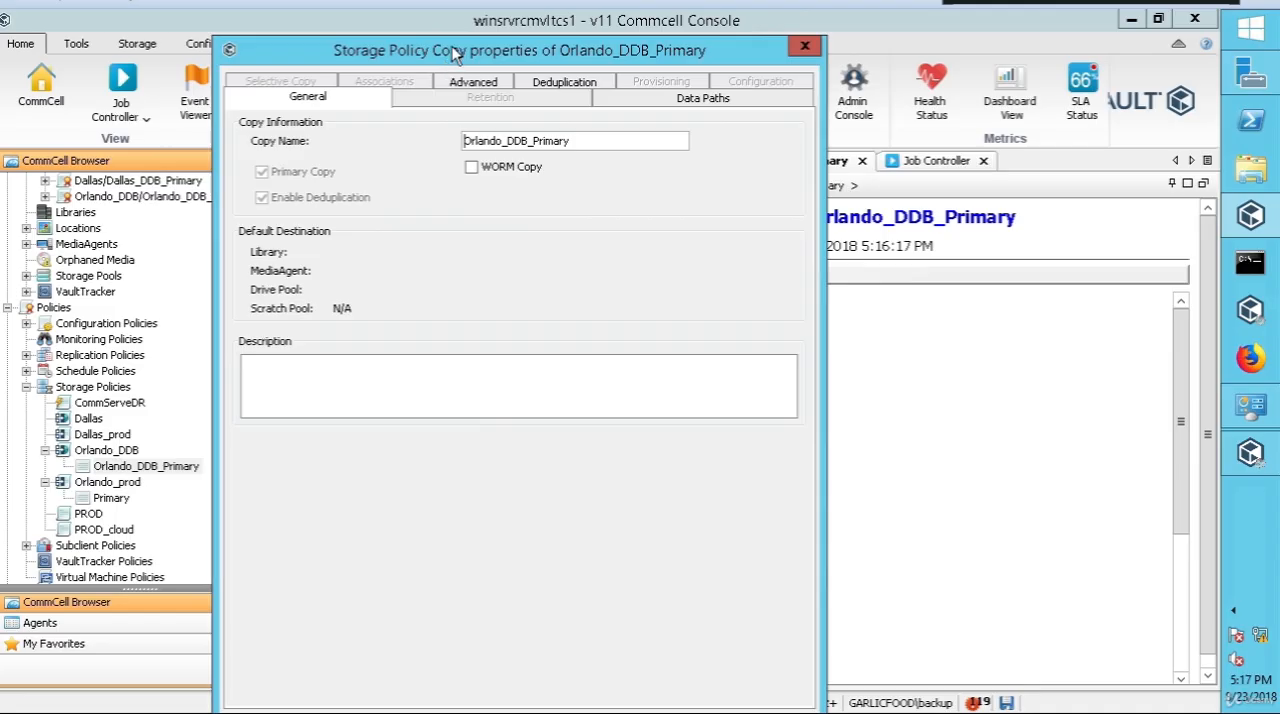
{"action": "left_click_drag", "start_coordinate": [452, 39], "coordinate": [507, 35]}
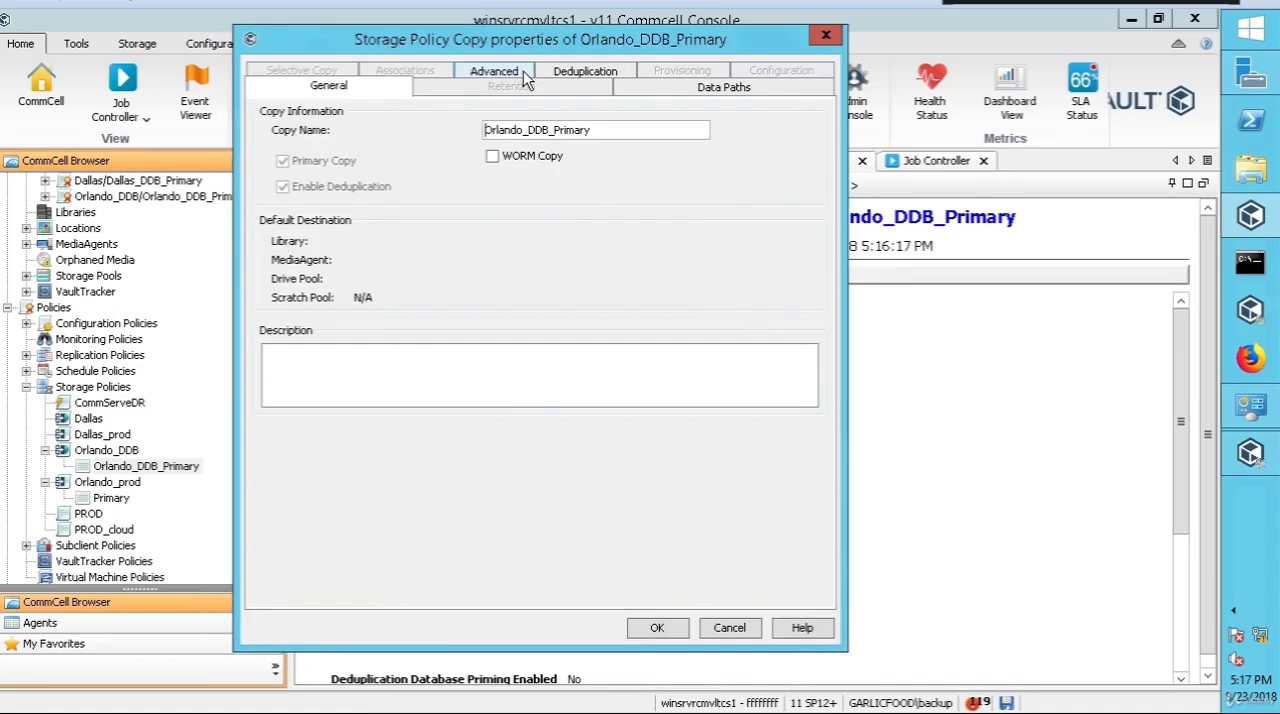
Step: Review the copy's deduplication database information, enlarging the dialog and the partition path column to read the database name and path
{"action": "left_click", "coordinate": [585, 75]}
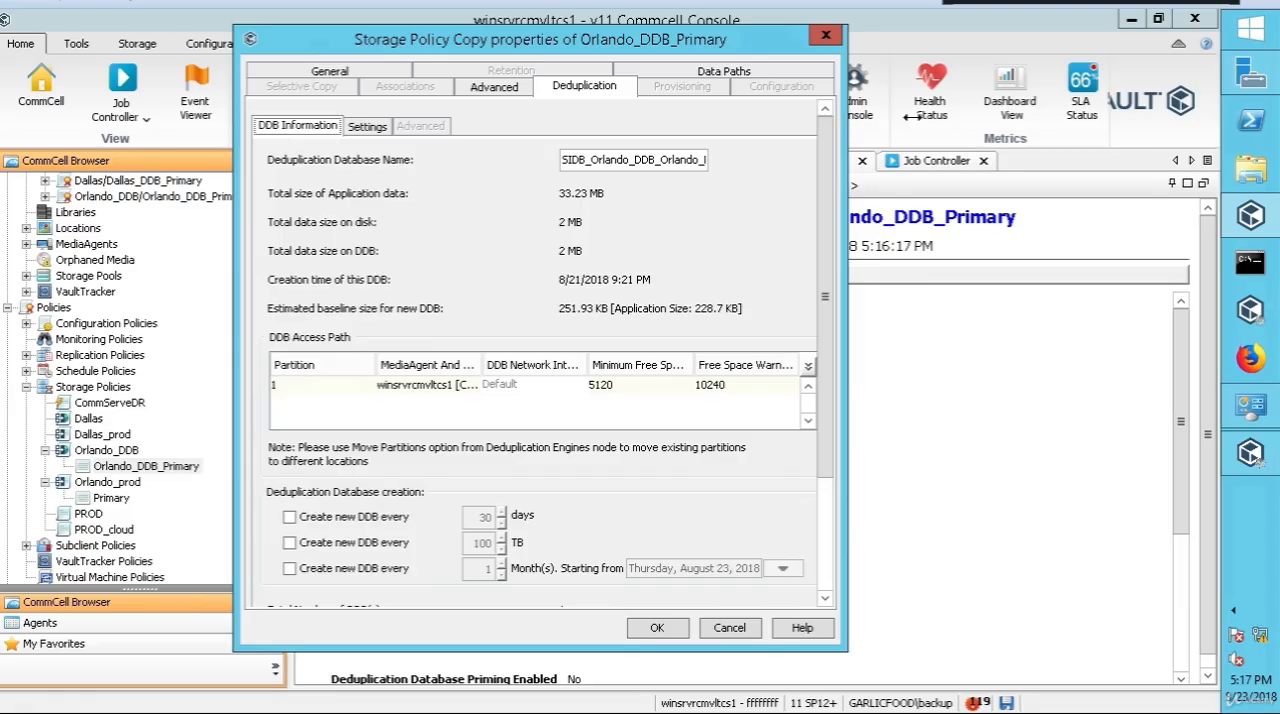
{"action": "left_click_drag", "start_coordinate": [845, 130], "coordinate": [1062, 130]}
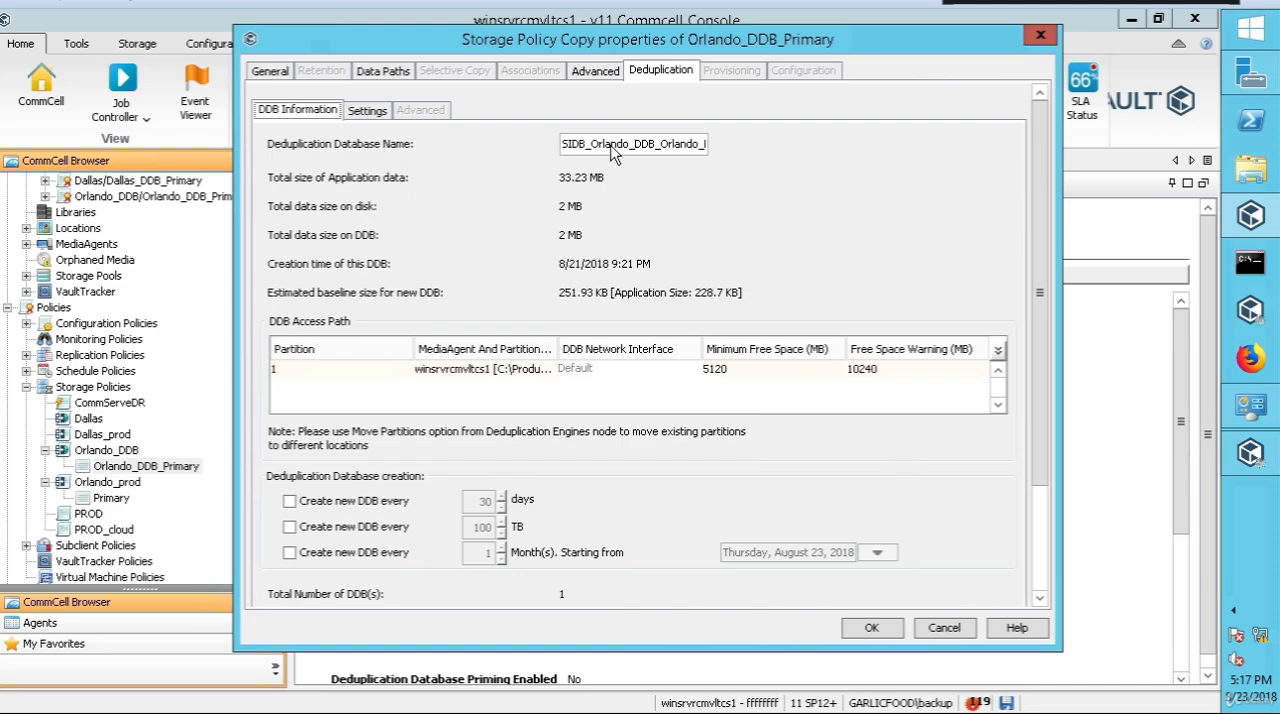
{"action": "left_click_drag", "start_coordinate": [622, 143], "coordinate": [656, 143]}
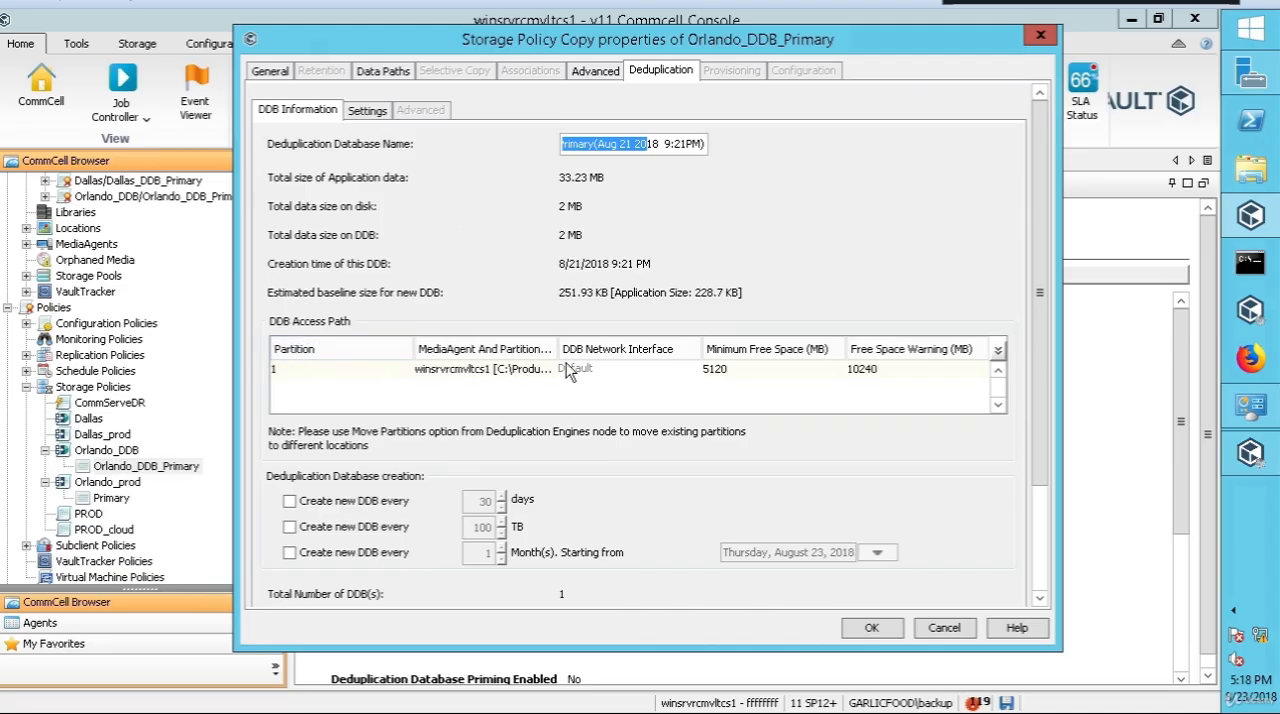
{"action": "left_click_drag", "start_coordinate": [557, 357], "coordinate": [624, 357]}
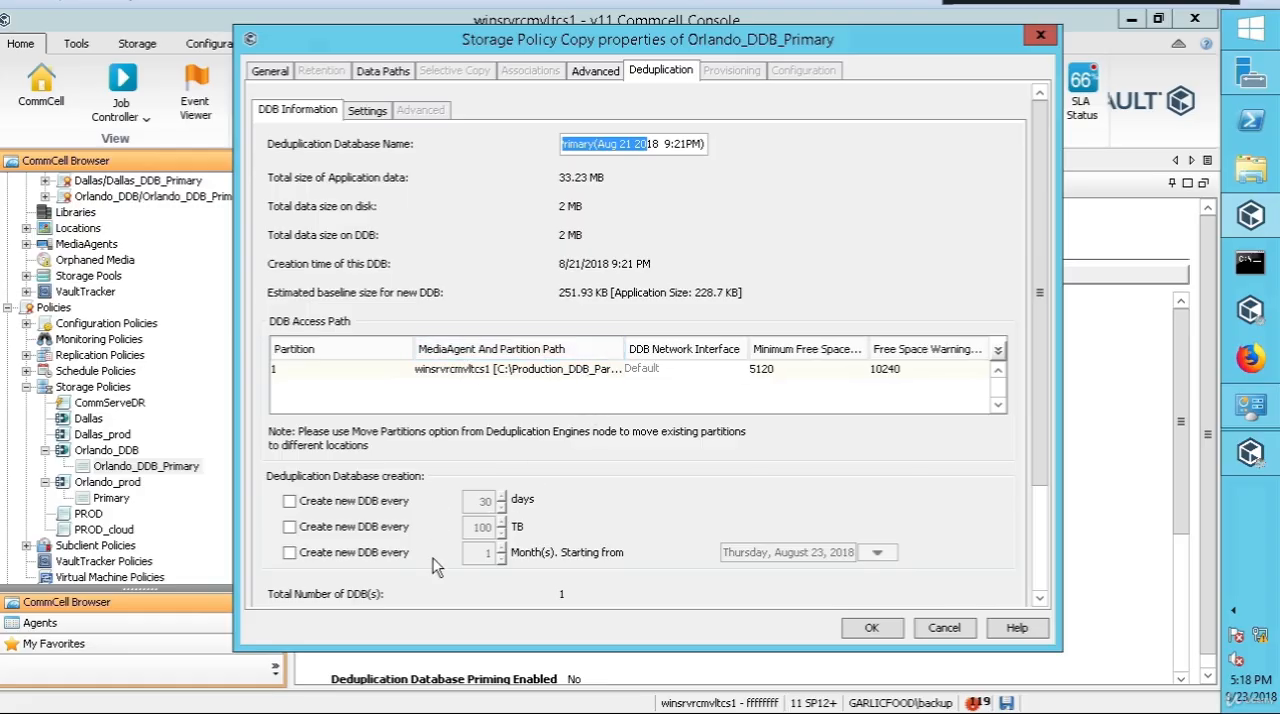
Step: Enable the copy's setting to not deduplicate against objects older than 365 days
{"action": "left_click", "coordinate": [366, 114]}
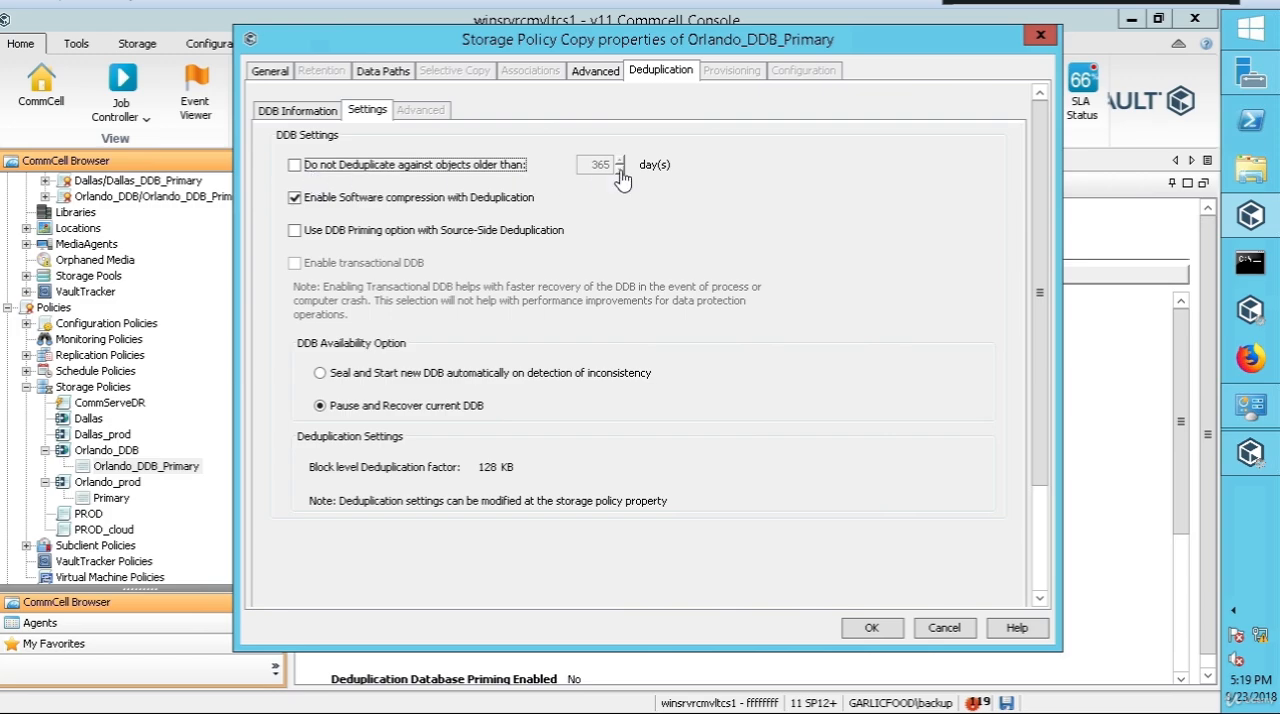
{"action": "left_click", "coordinate": [295, 166]}
{"action": "double_click", "coordinate": [600, 165]}
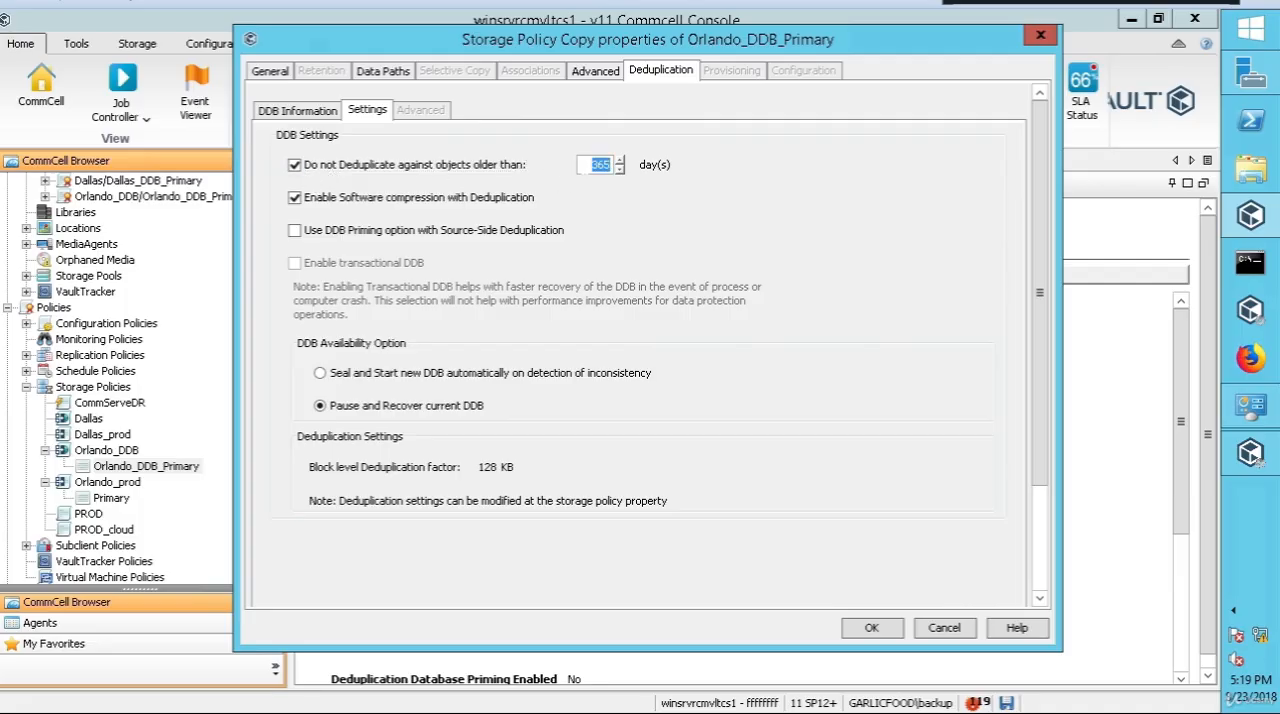
{"action": "type", "text": "3"}
Step: Compare the Seal and Start new DDB and Pause and Recover current DDB options, reading the documentation on deduplication database recovery settings
{"action": "left_click", "coordinate": [322, 374]}
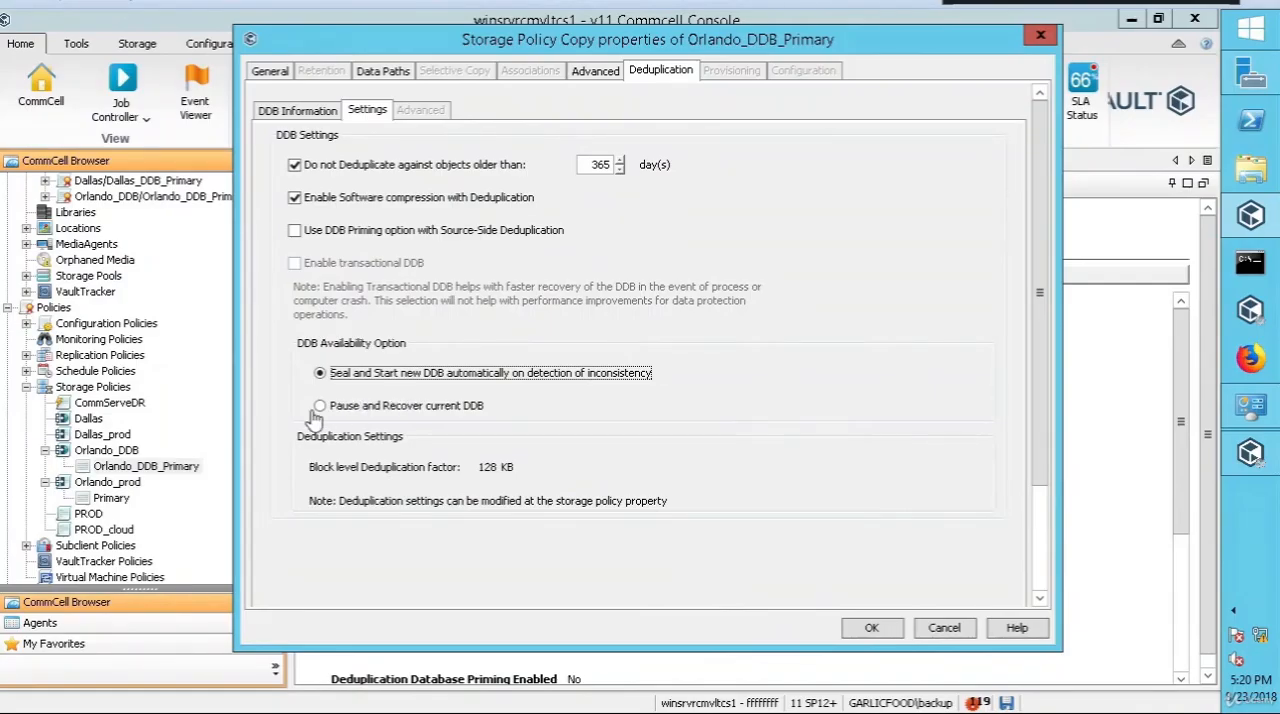
{"action": "left_click", "coordinate": [319, 406]}
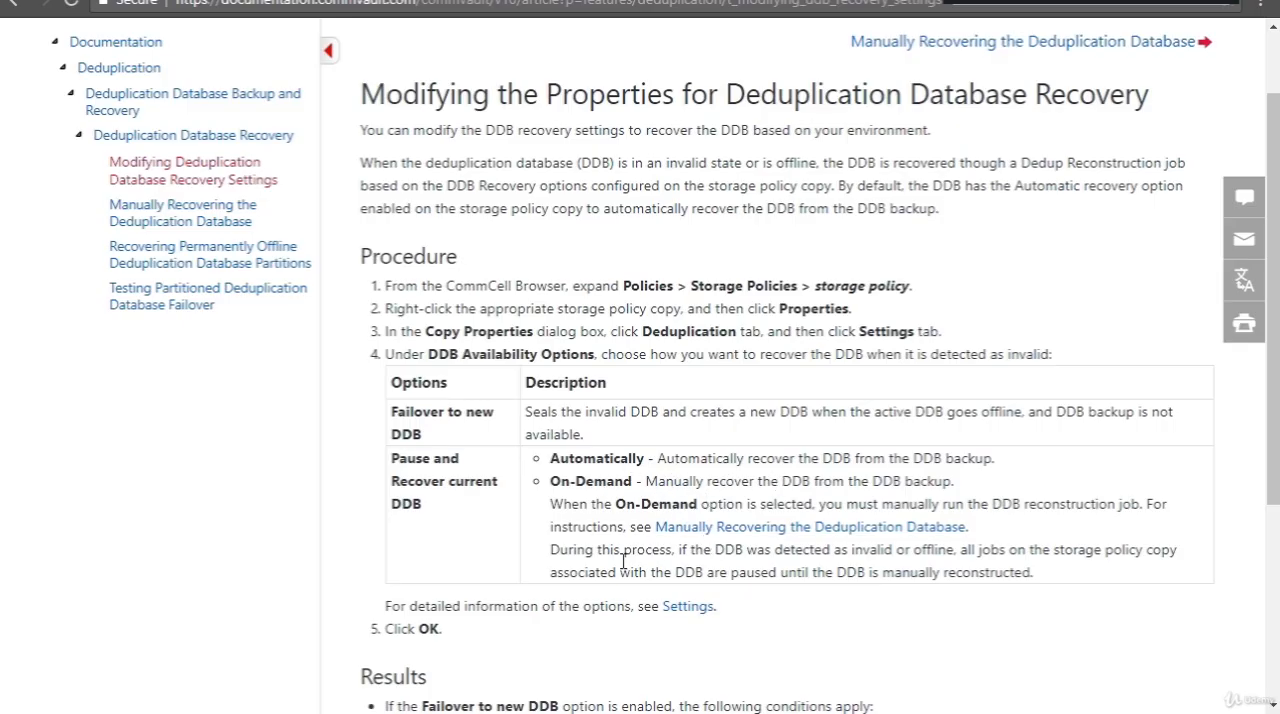
{"action": "scroll", "coordinate": [343, 571], "scroll_direction": "down", "scroll_amount": 2}
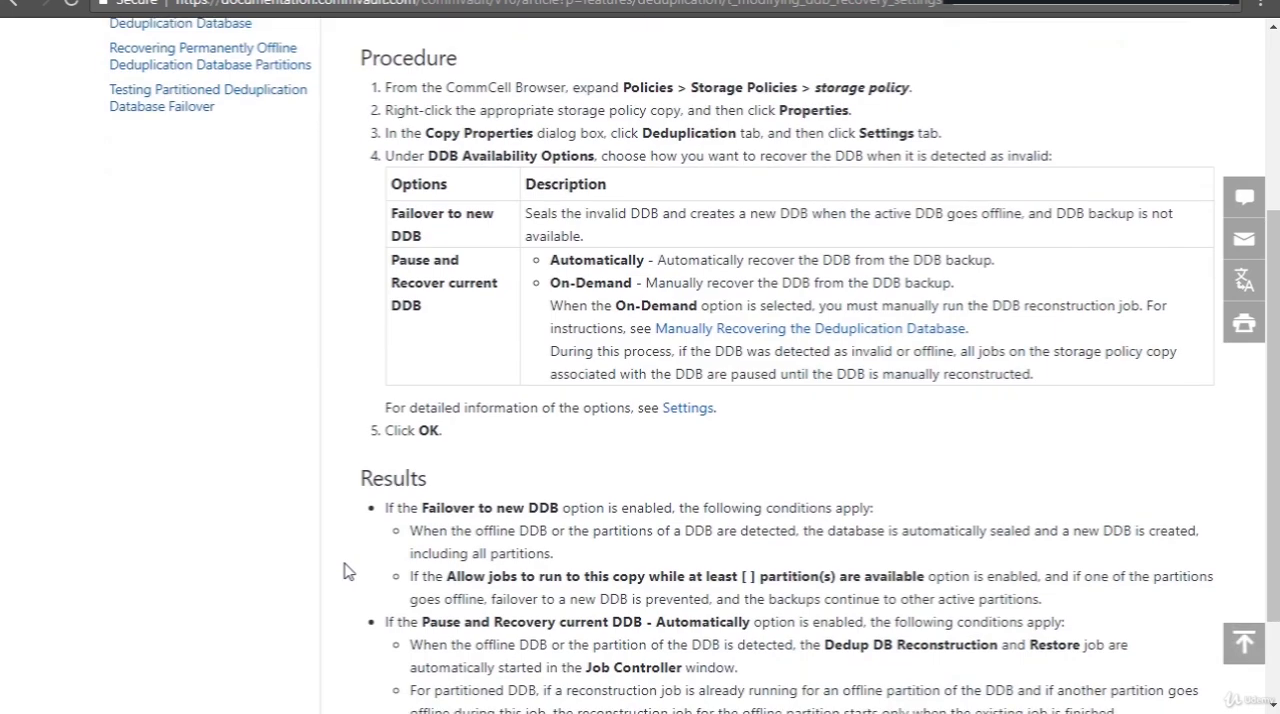
{"action": "scroll", "coordinate": [386, 563], "scroll_direction": "down", "scroll_amount": 1}
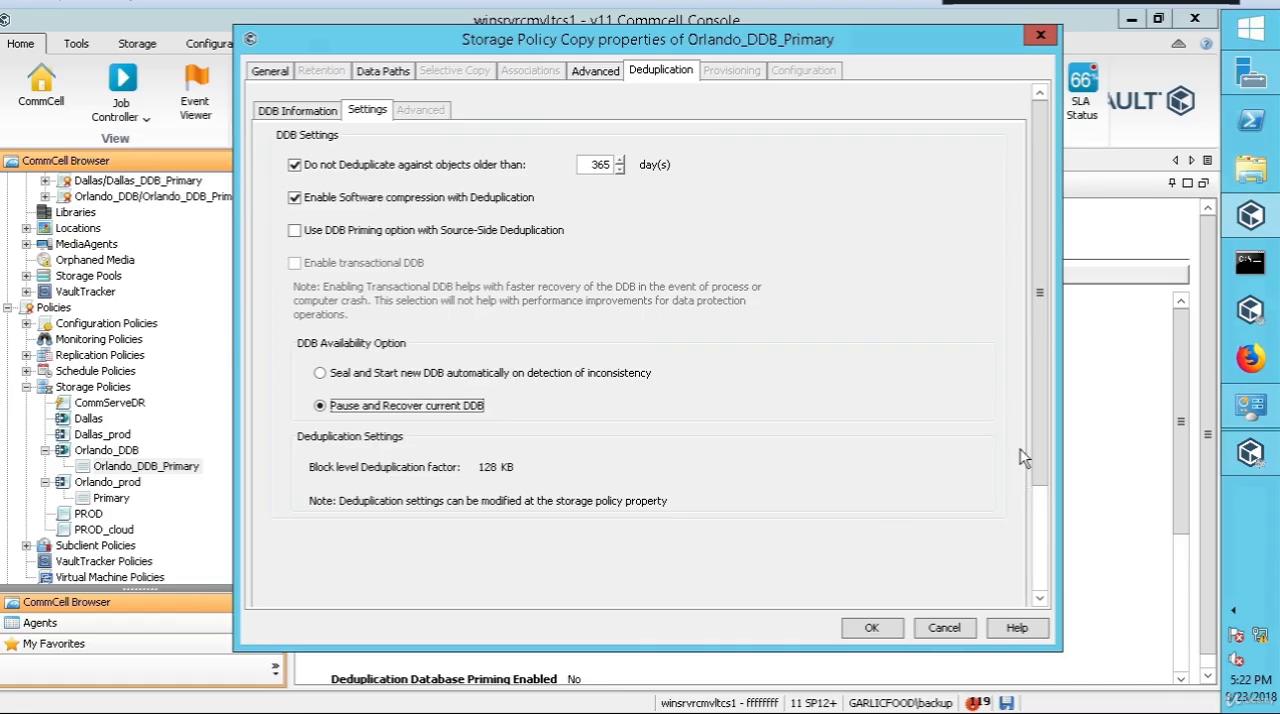
Step: Keep the object age limit at 365 days and save the Orlando_DDB_Primary copy properties
{"action": "left_click_drag", "start_coordinate": [1040, 430], "coordinate": [973, 233]}
{"action": "double_click", "coordinate": [598, 165]}
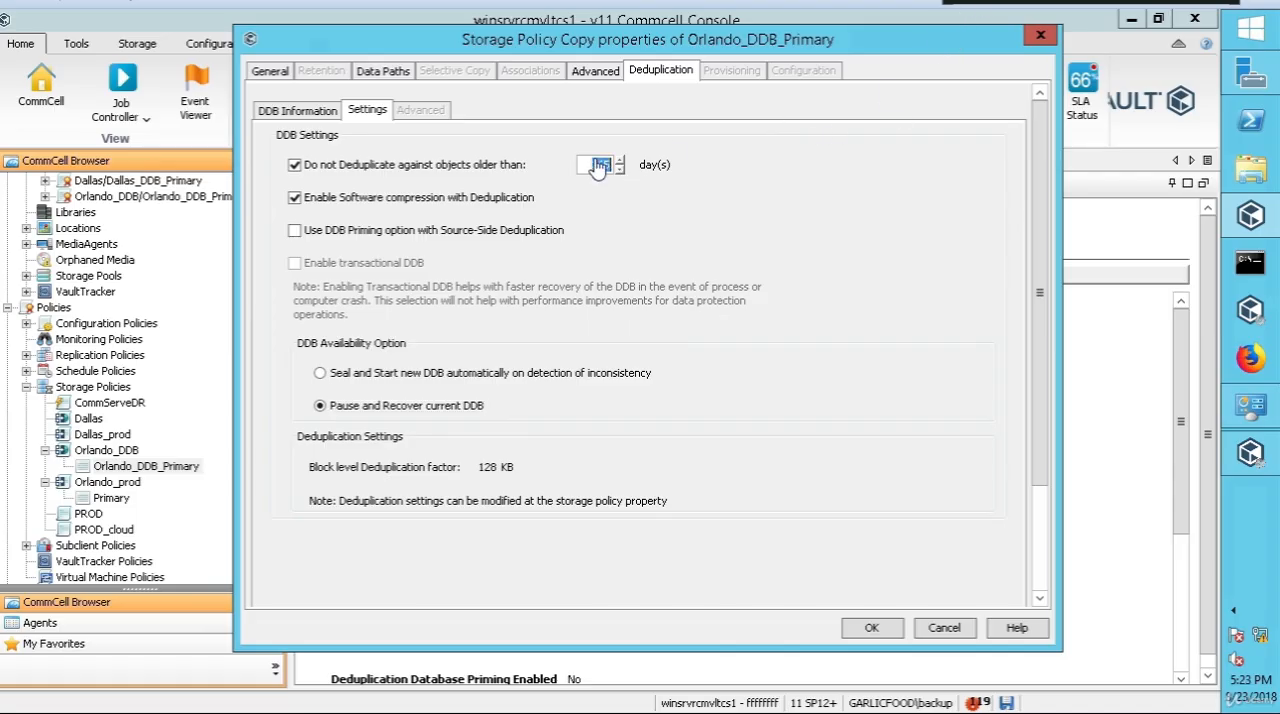
{"action": "type", "text": "3"}
{"action": "left_click", "coordinate": [598, 167]}
{"action": "left_click", "coordinate": [886, 632]}
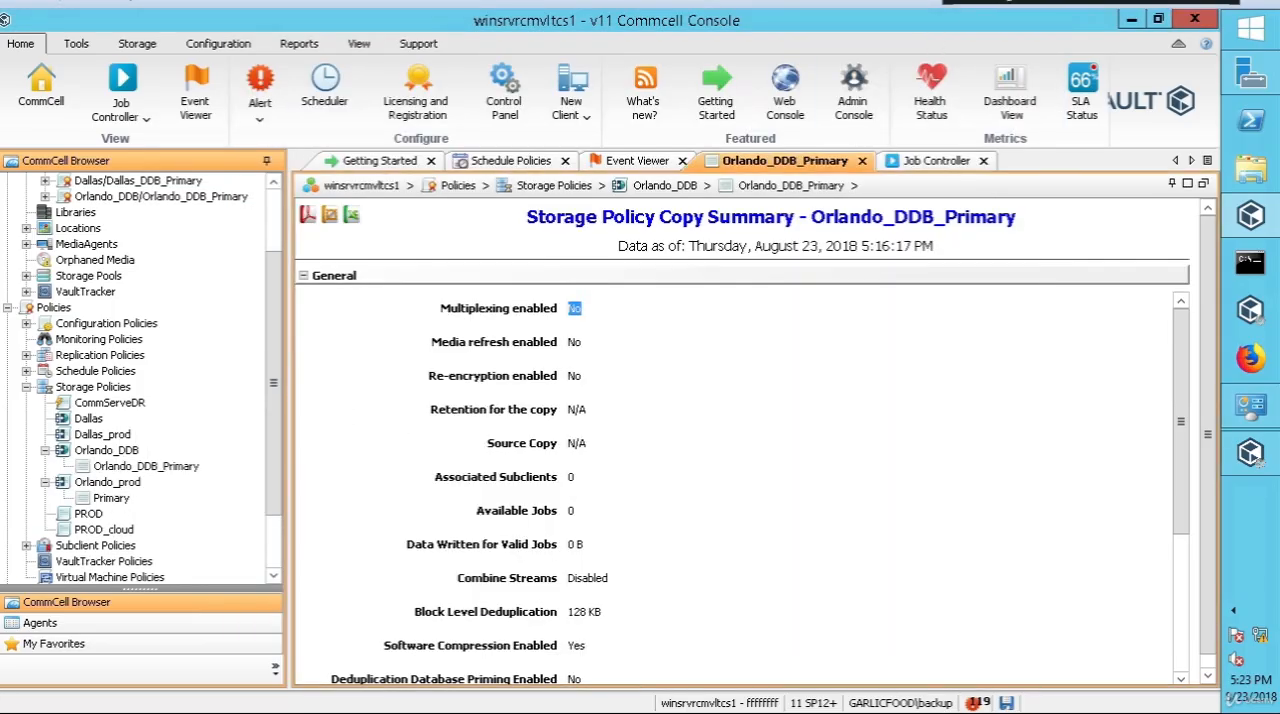
Step: Reopen the Orlando_DDB_Primary deduplication settings, try turning off the object age limit, and close the properties without saving
{"action": "right_click", "coordinate": [168, 468]}
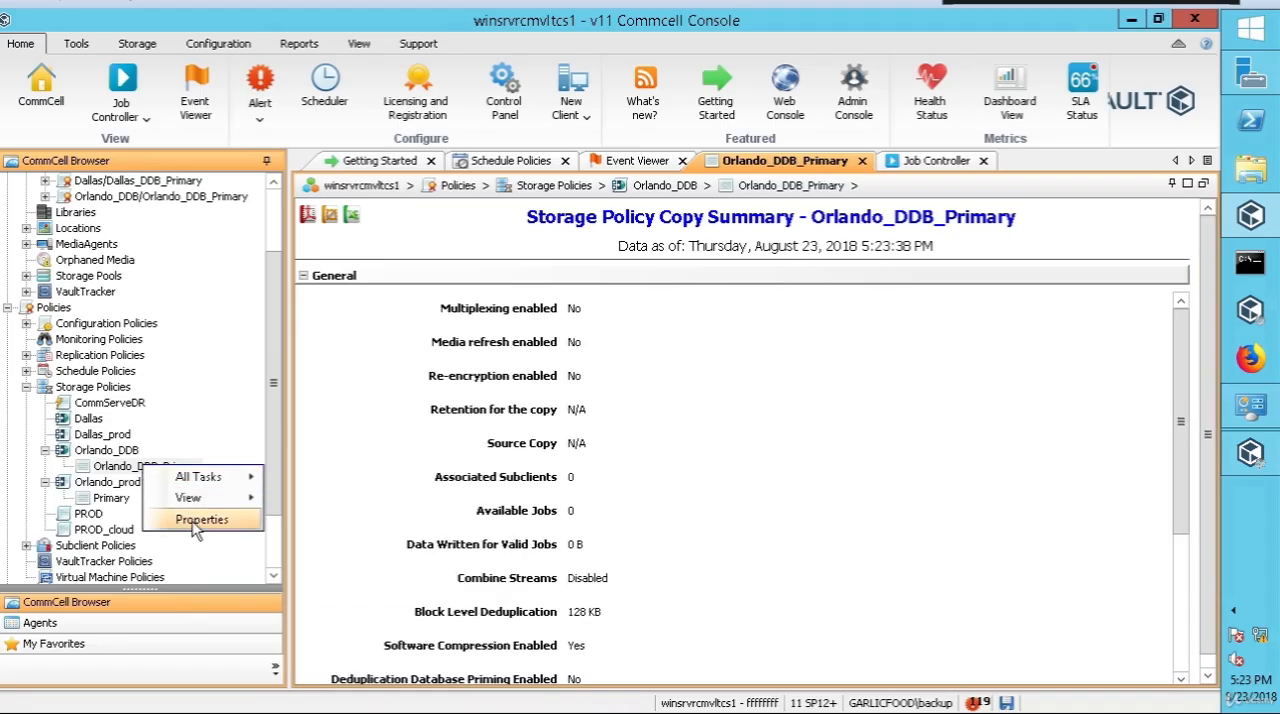
{"action": "left_click", "coordinate": [197, 524]}
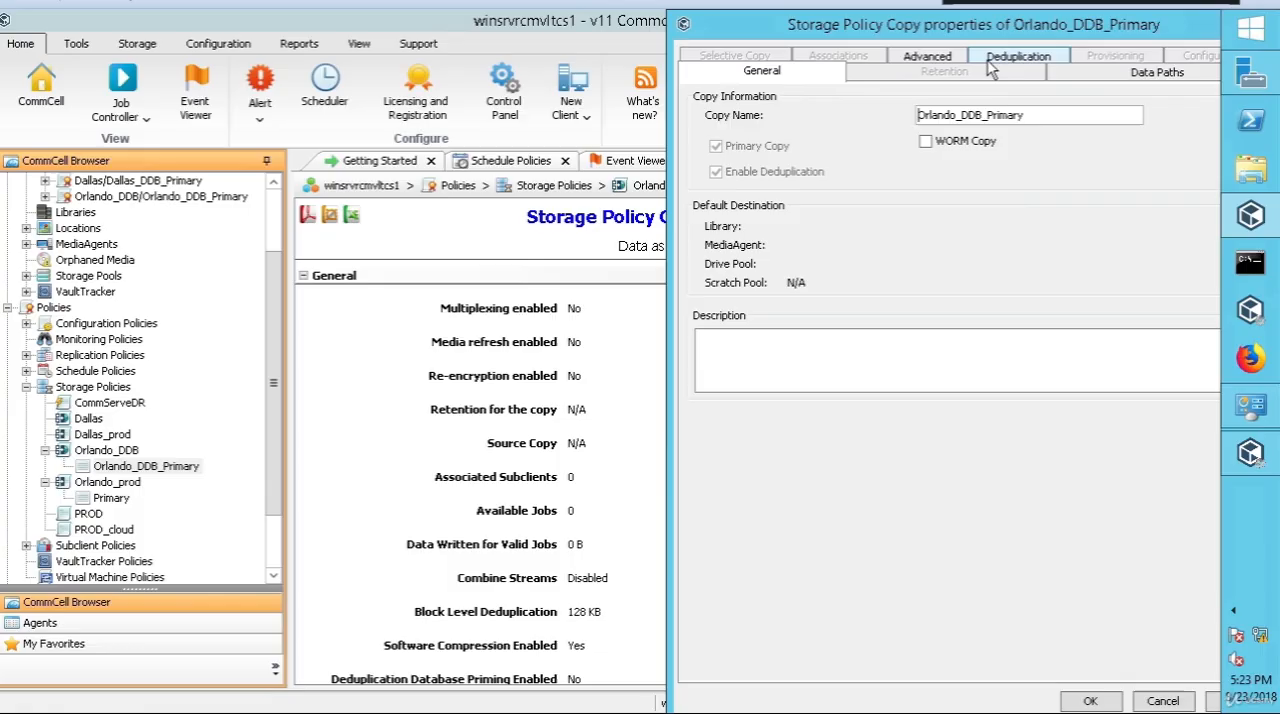
{"action": "left_click", "coordinate": [980, 73]}
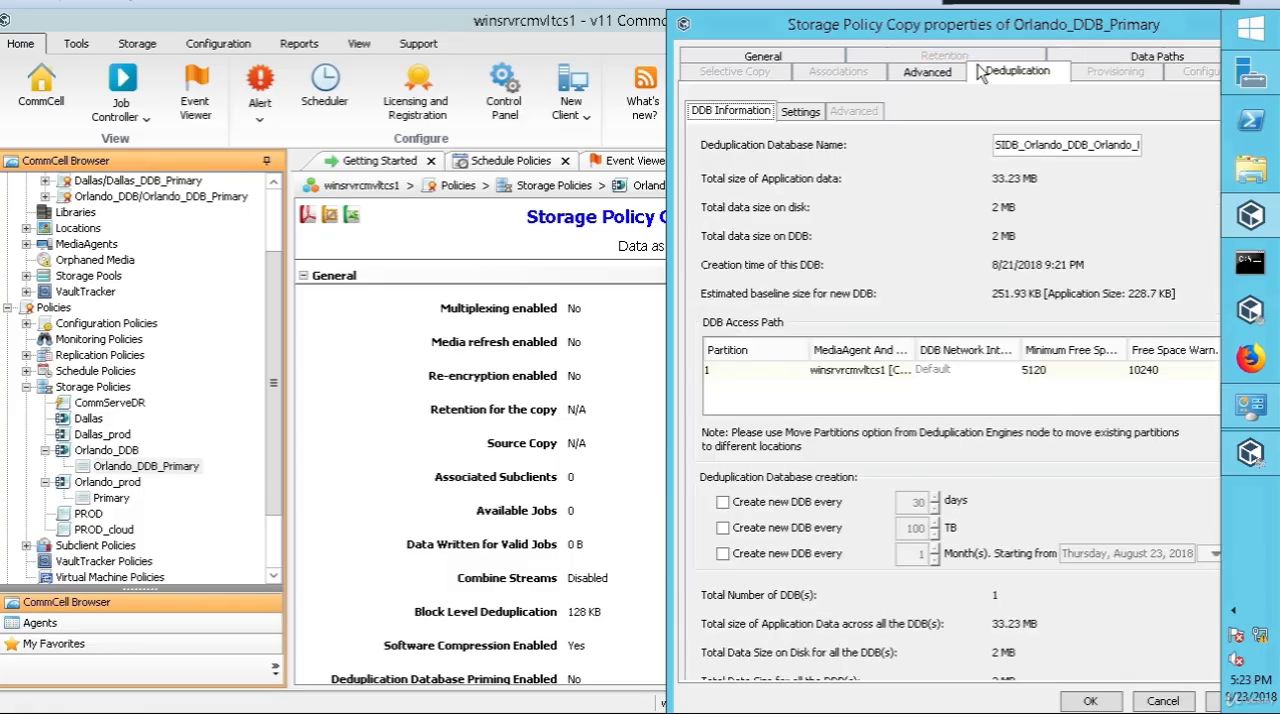
{"action": "left_click", "coordinate": [803, 112]}
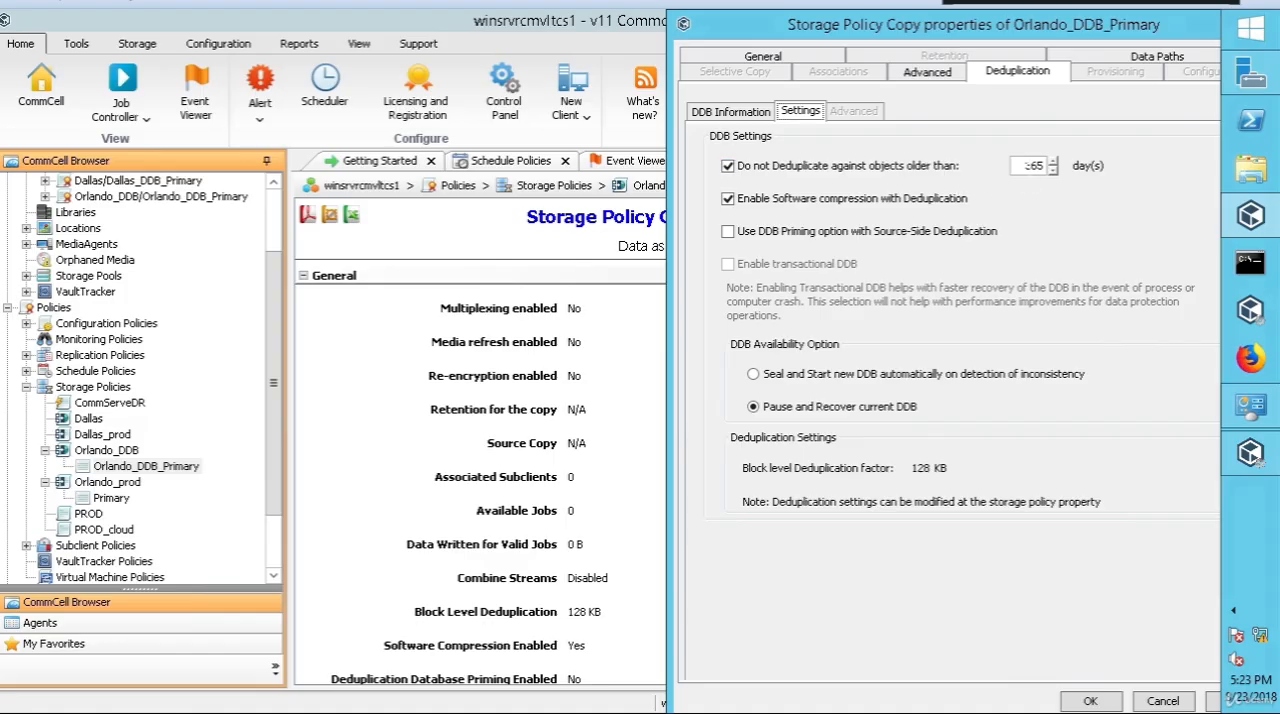
{"action": "double_click", "coordinate": [1027, 166]}
{"action": "left_click", "coordinate": [725, 166]}
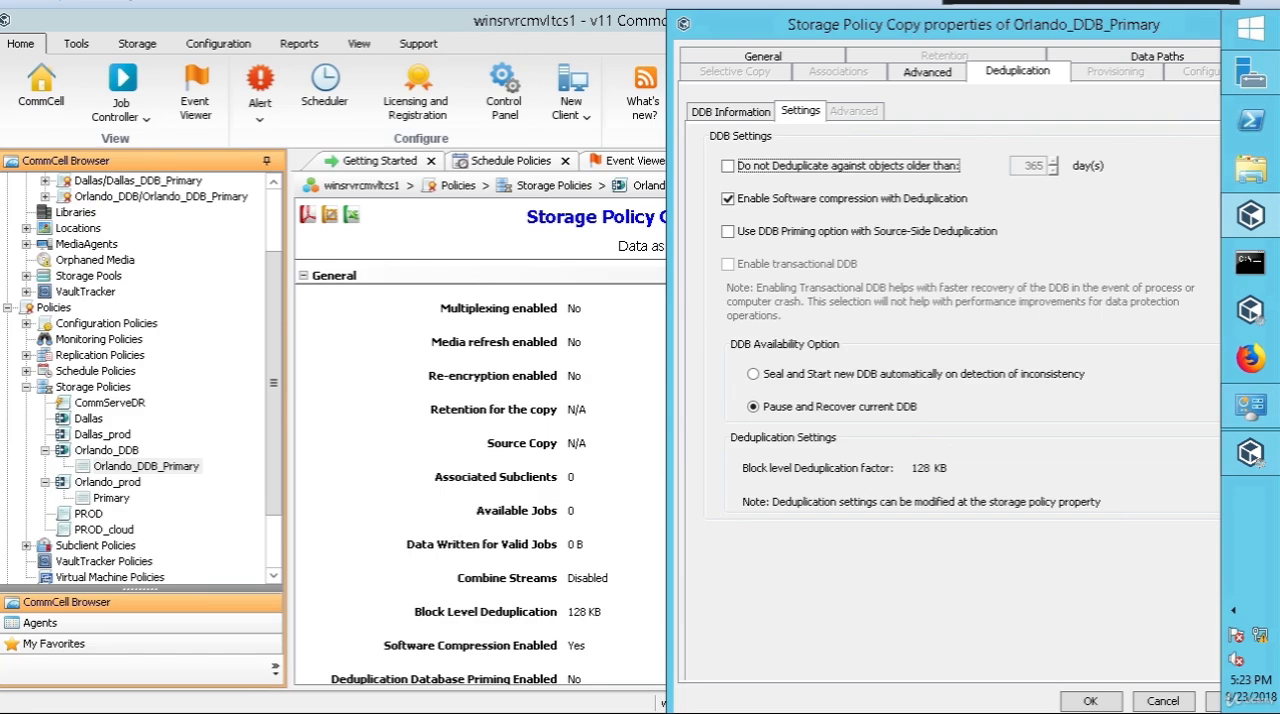
{"action": "left_click_drag", "start_coordinate": [880, 24], "coordinate": [584, 116]}
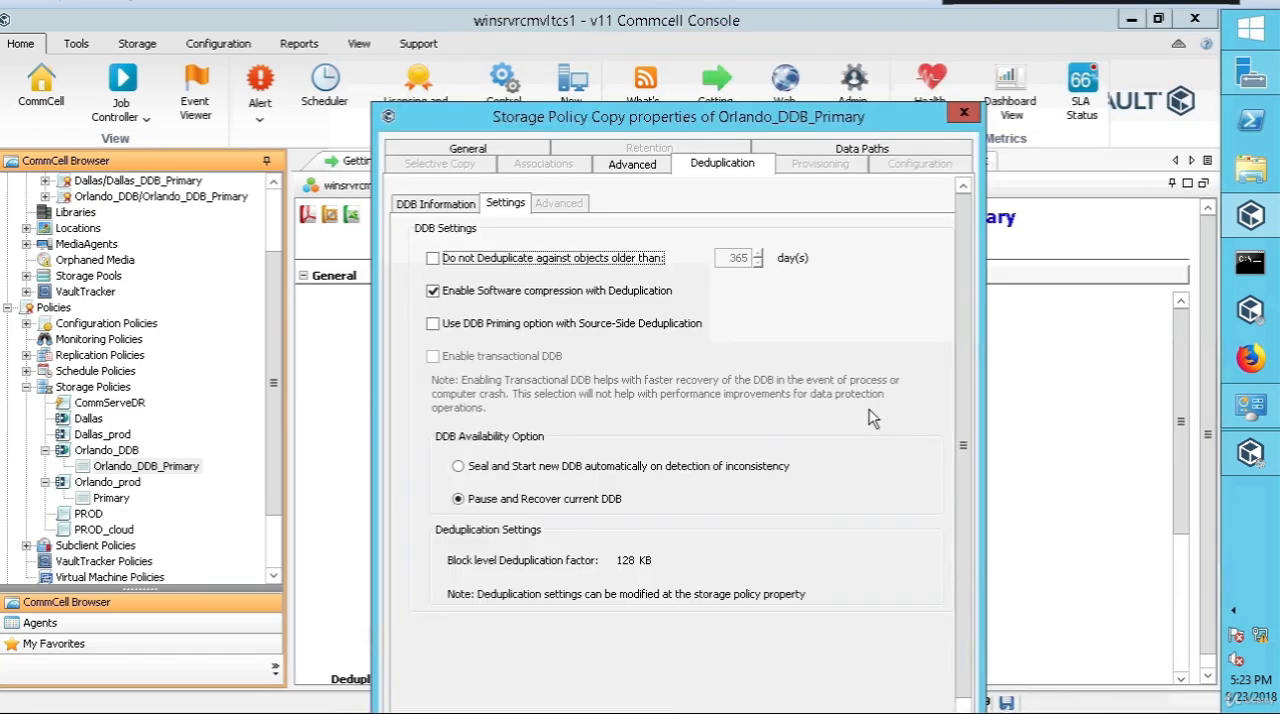
{"action": "left_click", "coordinate": [962, 116]}
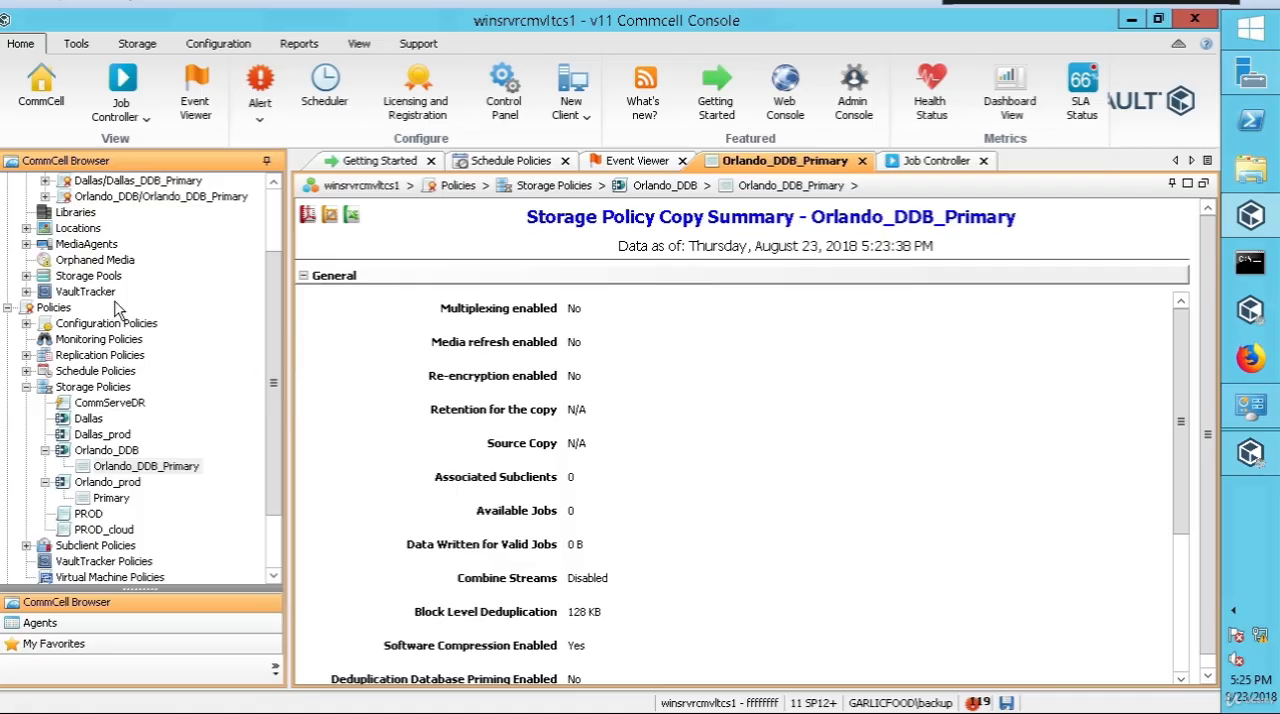
Step: Expand the Orlando_DDB/Orlando_DDB_Primary deduplication engine and show the summary of its deduplication database
{"action": "left_click", "coordinate": [190, 200]}
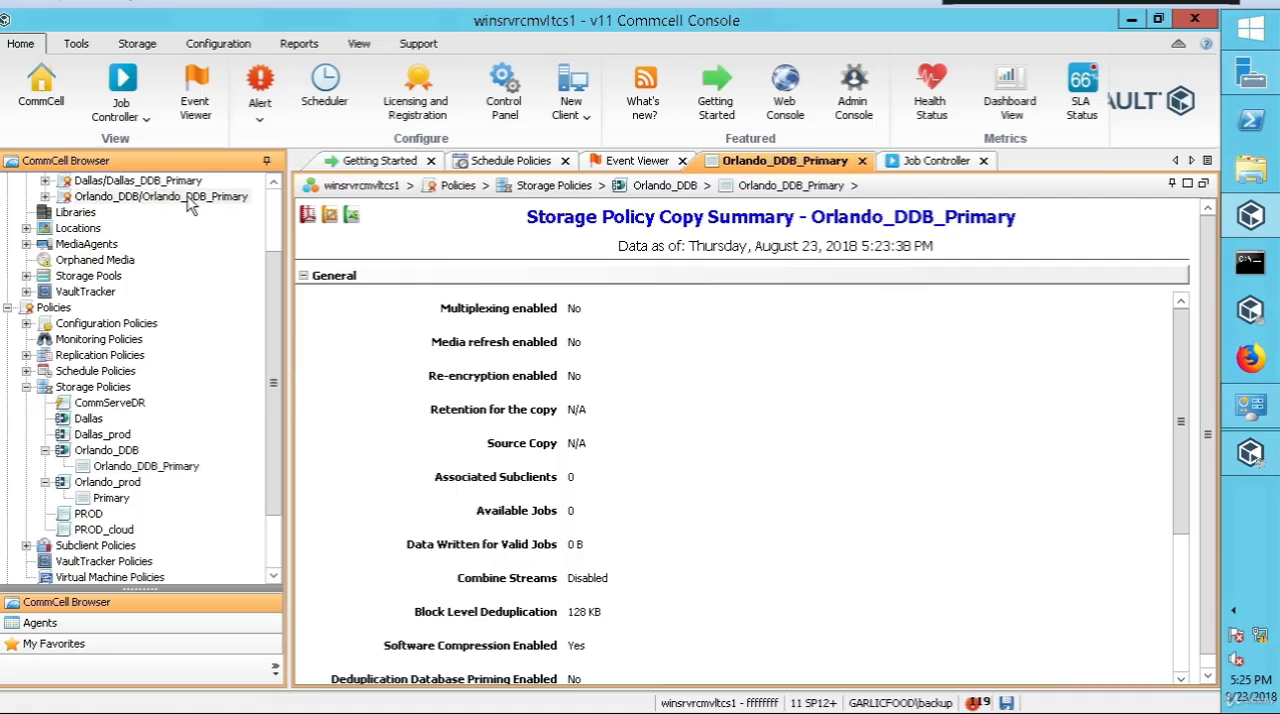
{"action": "left_click", "coordinate": [44, 197]}
{"action": "left_click", "coordinate": [120, 214]}
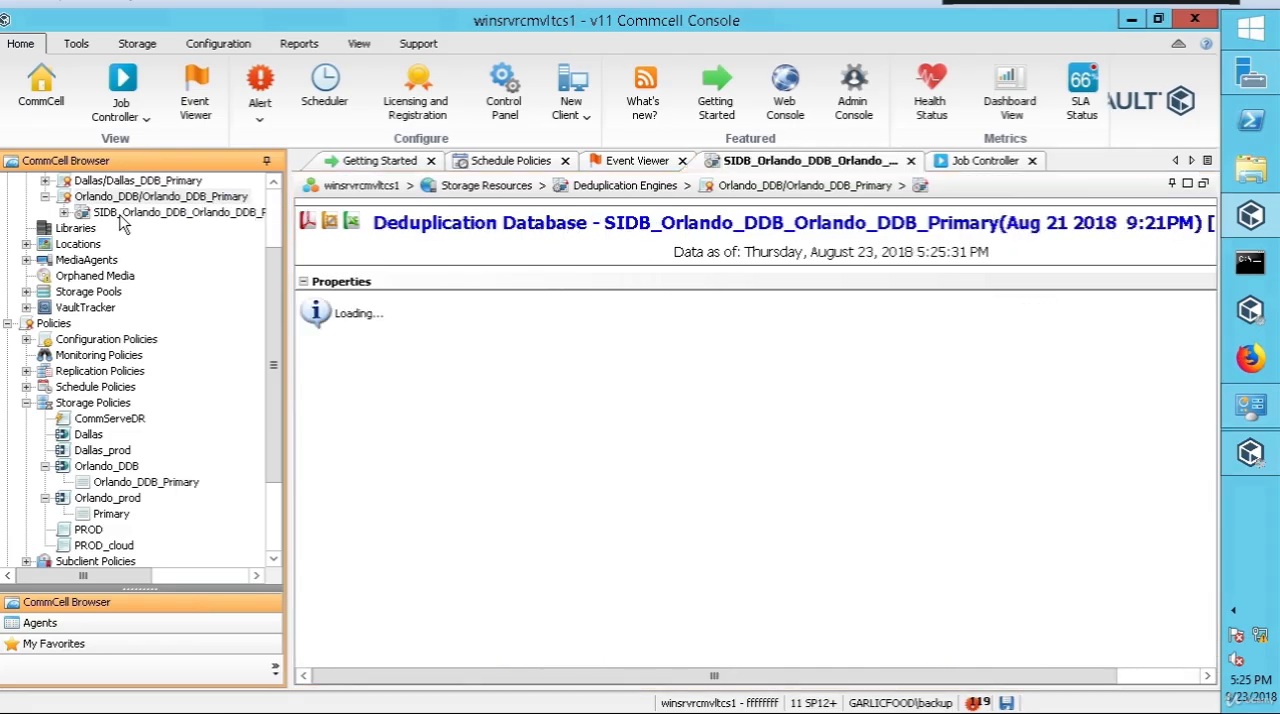
{"action": "right_click", "coordinate": [155, 214]}
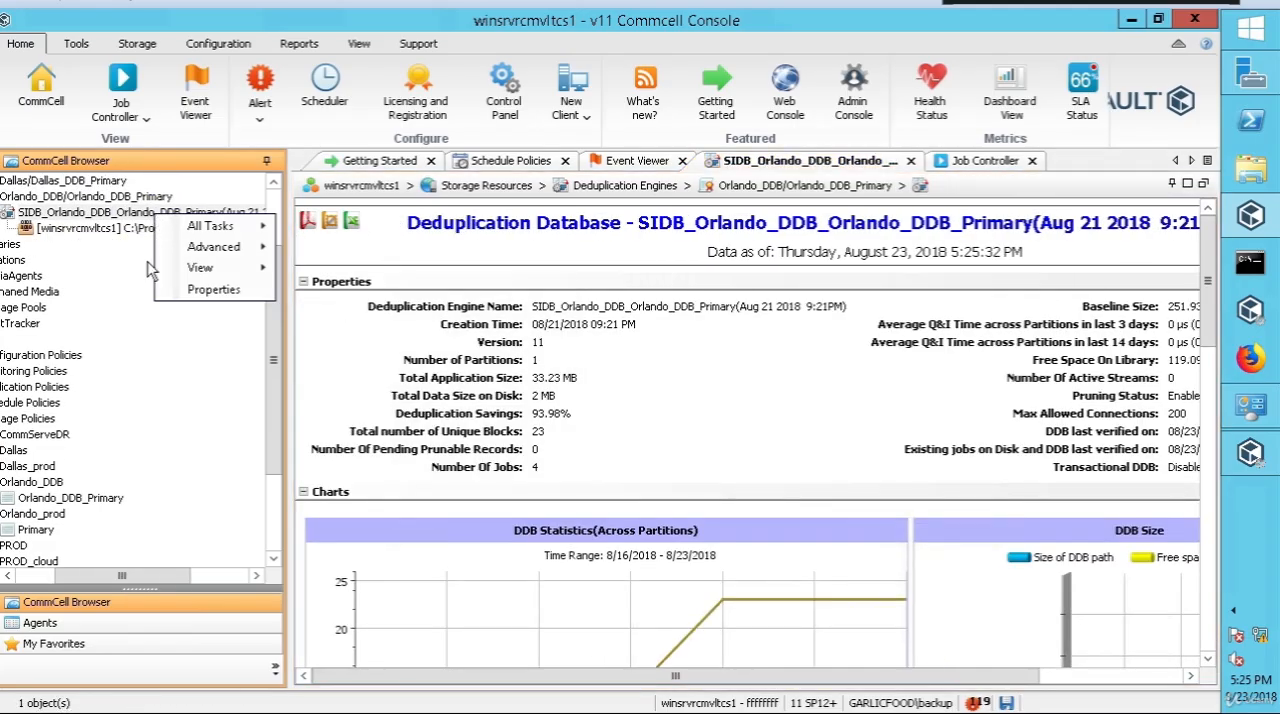
{"action": "left_click", "coordinate": [30, 579]}
{"action": "left_click", "coordinate": [46, 577]}
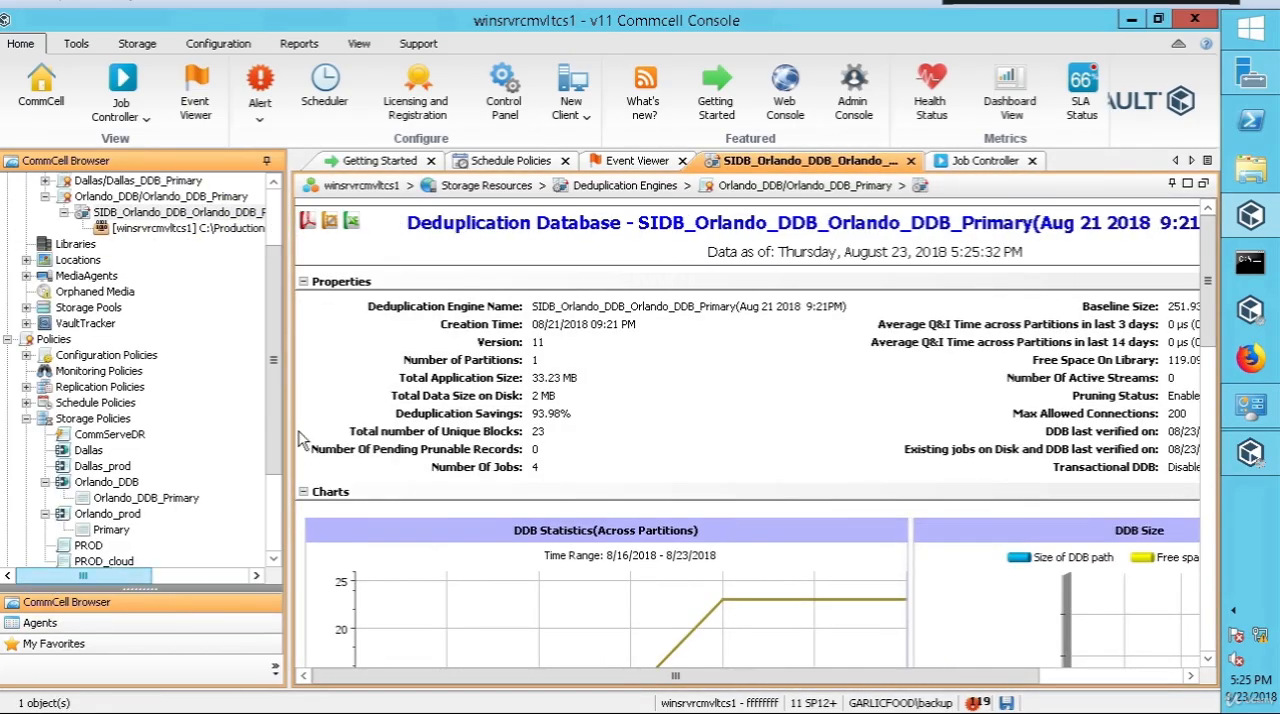
{"action": "scroll", "coordinate": [272, 372], "scroll_direction": "up", "scroll_amount": 2}
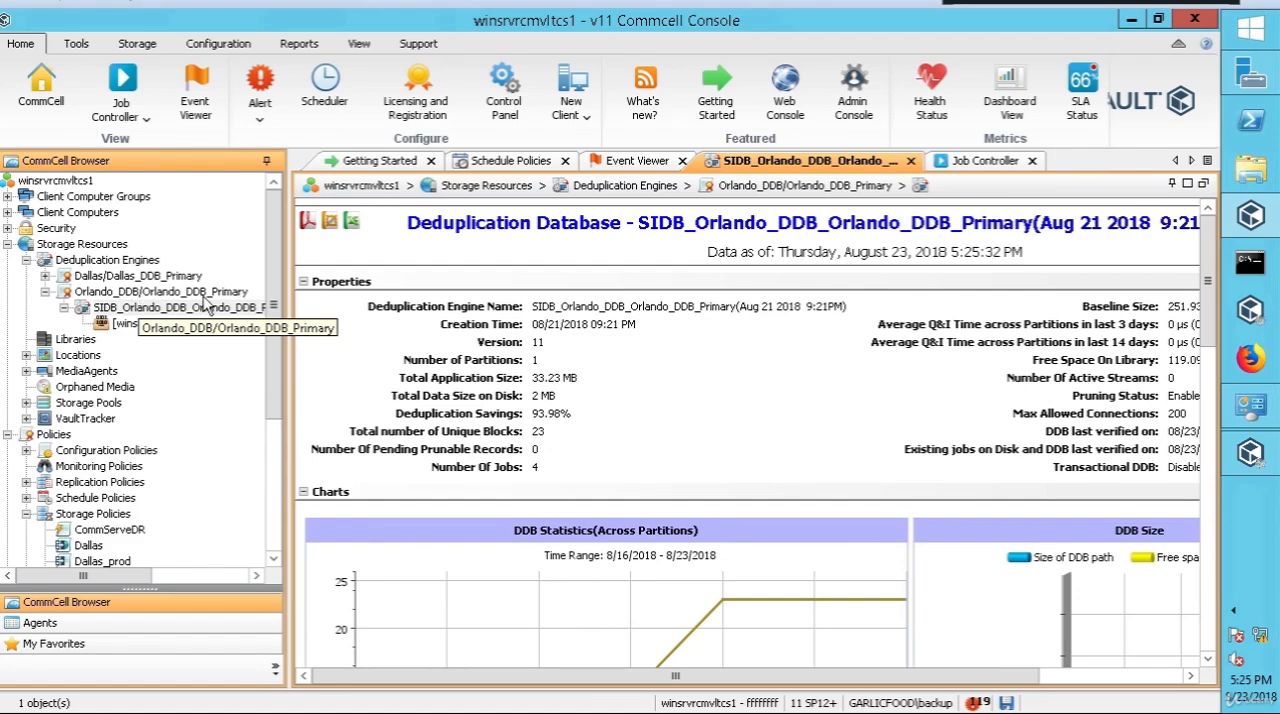
Step: Examine the tasks and advanced actions available for the Orlando deduplication database
{"action": "right_click", "coordinate": [155, 312]}
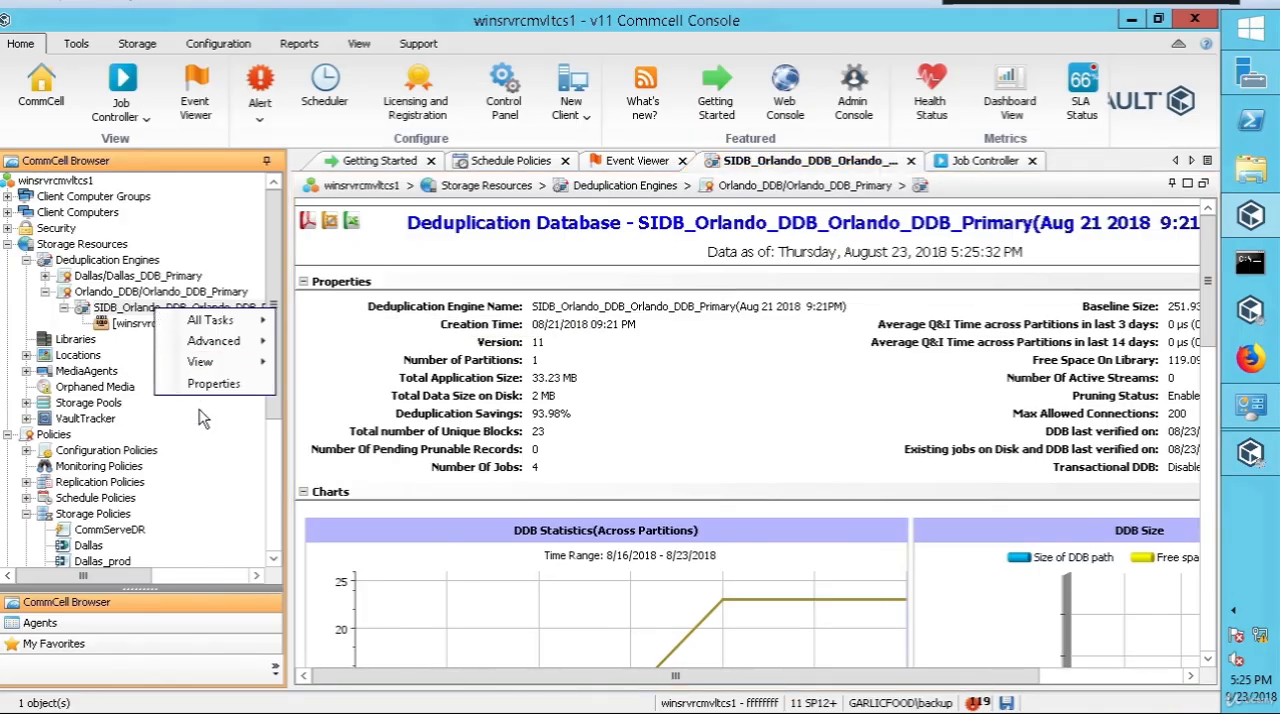
{"action": "mouse_move", "coordinate": [238, 322]}
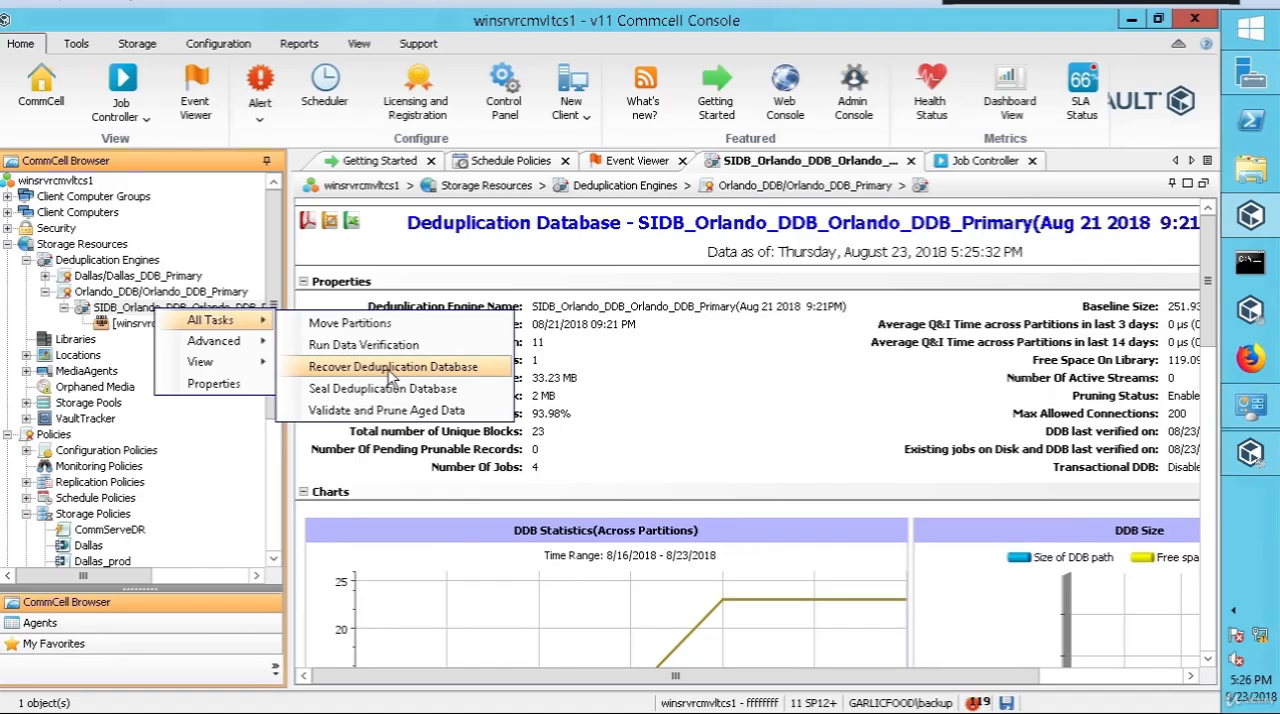
{"action": "mouse_move", "coordinate": [213, 341]}
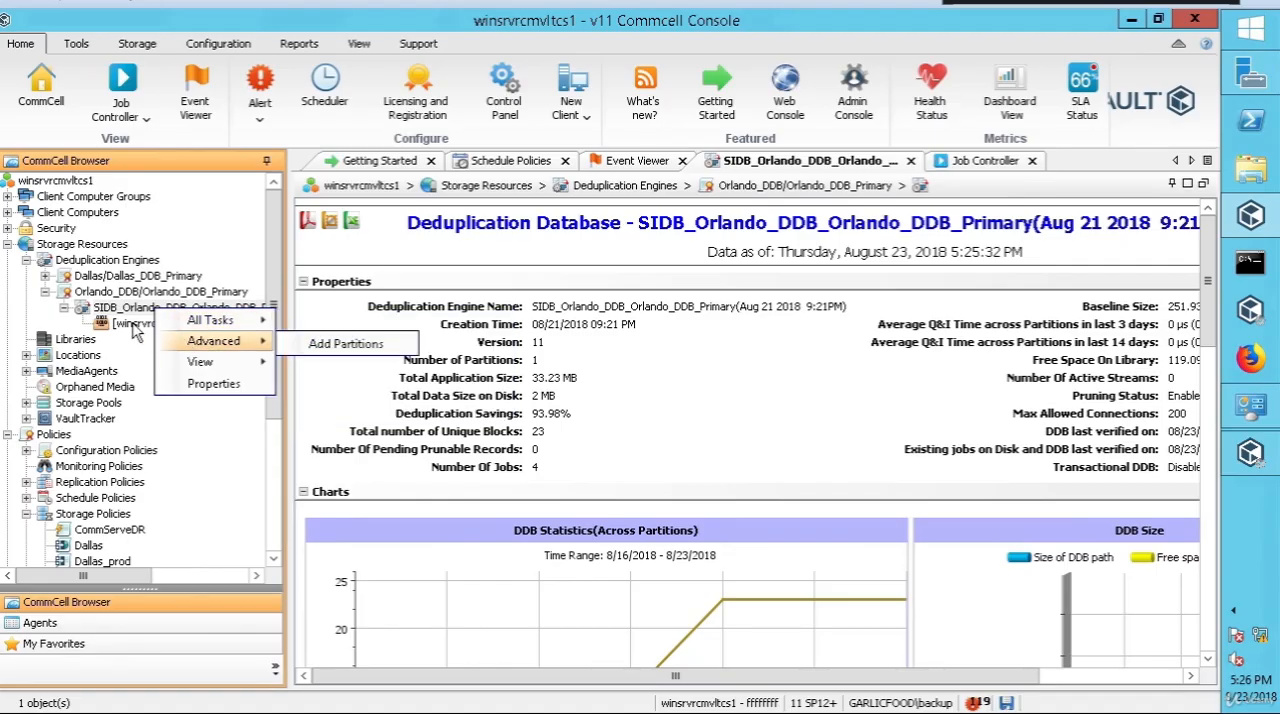
Step: Review the C:\Production_DDB_Part1 partition and its actions, and request Mark for Recovery but decline the confirmation
{"action": "right_click", "coordinate": [135, 328]}
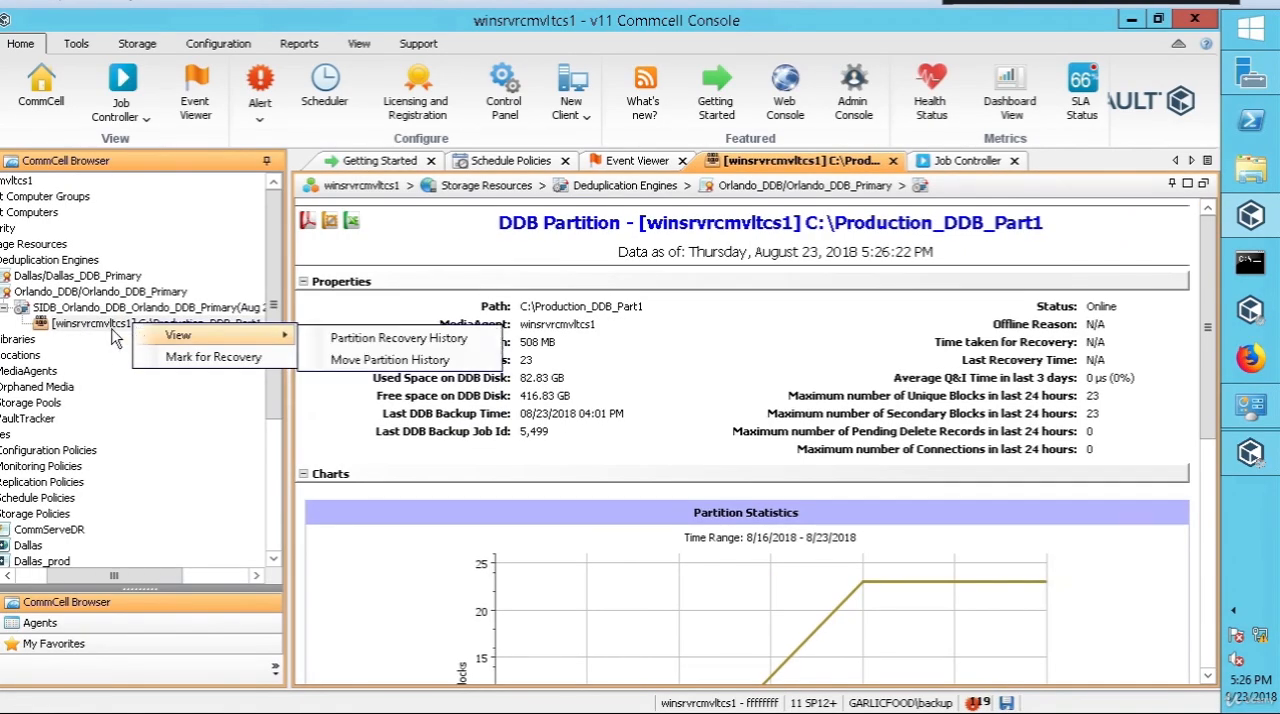
{"action": "left_click", "coordinate": [99, 338]}
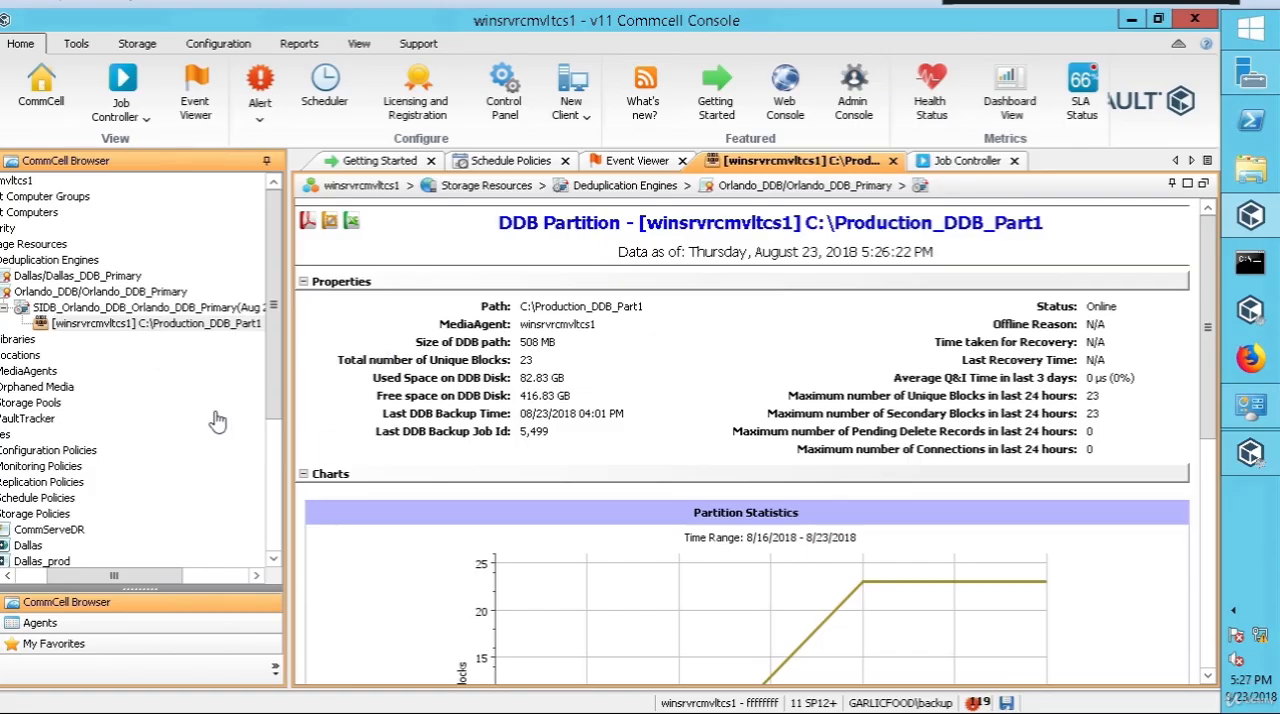
{"action": "right_click", "coordinate": [158, 330]}
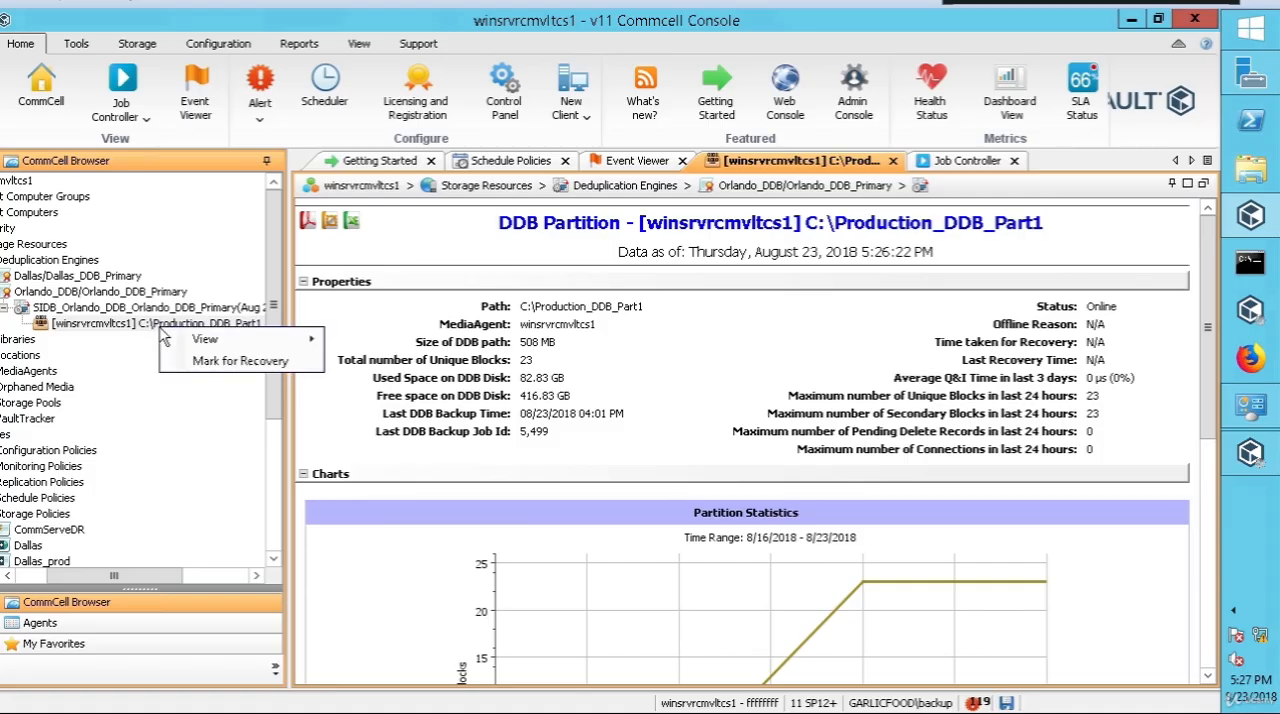
{"action": "left_click", "coordinate": [245, 362]}
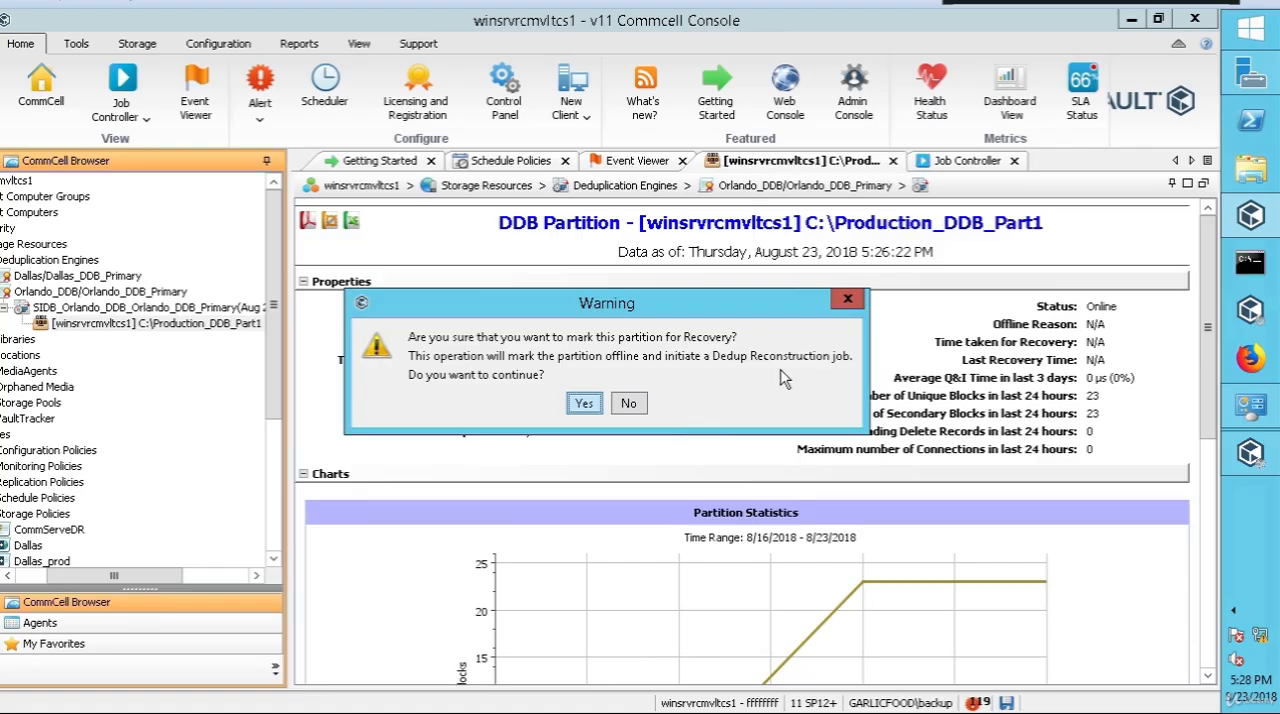
{"action": "left_click", "coordinate": [640, 410]}
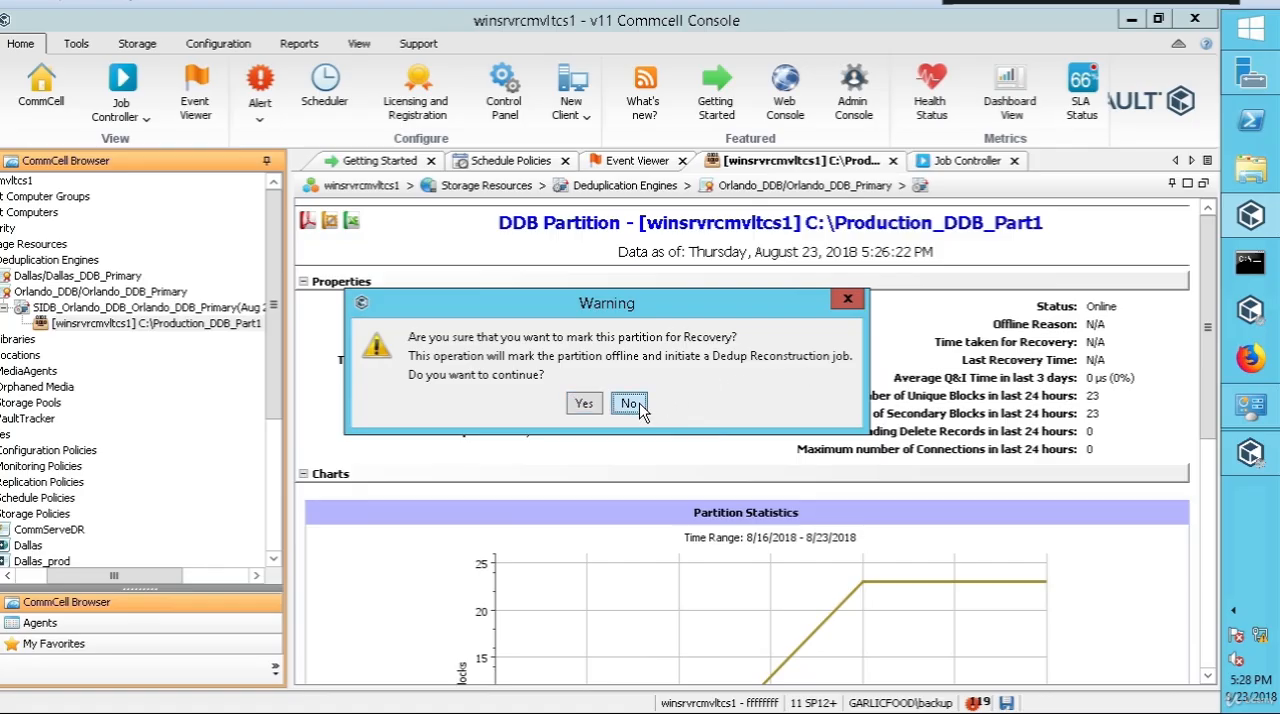
Step: Start recovering the Orlando deduplication database with the option to reconstruct the entire DDB without using a previous recovery backup
{"action": "left_click", "coordinate": [208, 312]}
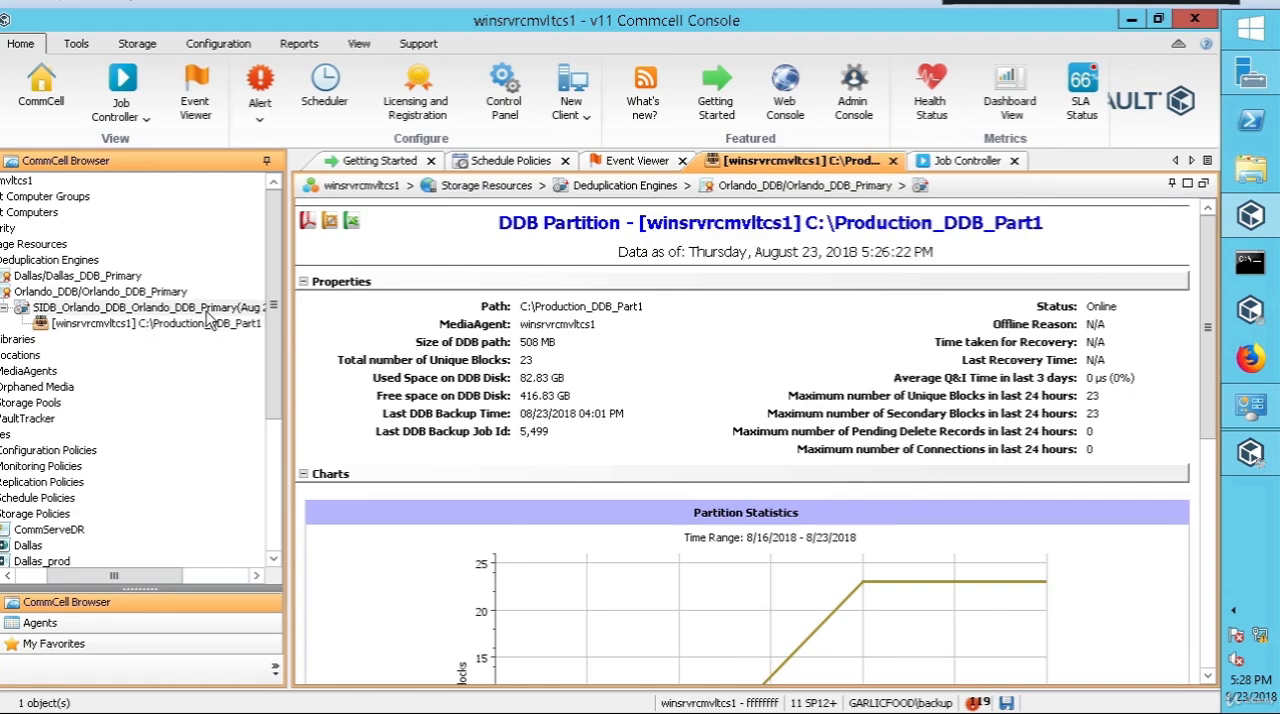
{"action": "right_click", "coordinate": [208, 312]}
{"action": "mouse_move", "coordinate": [275, 330]}
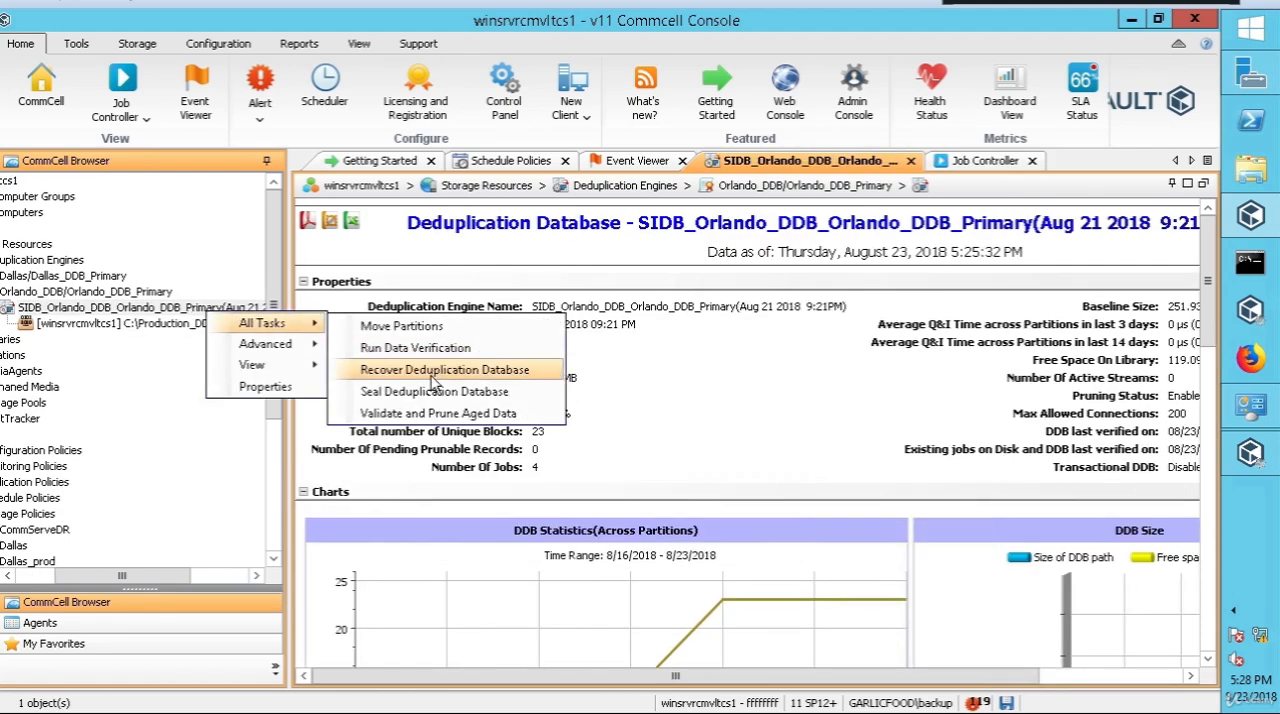
{"action": "left_click", "coordinate": [405, 371]}
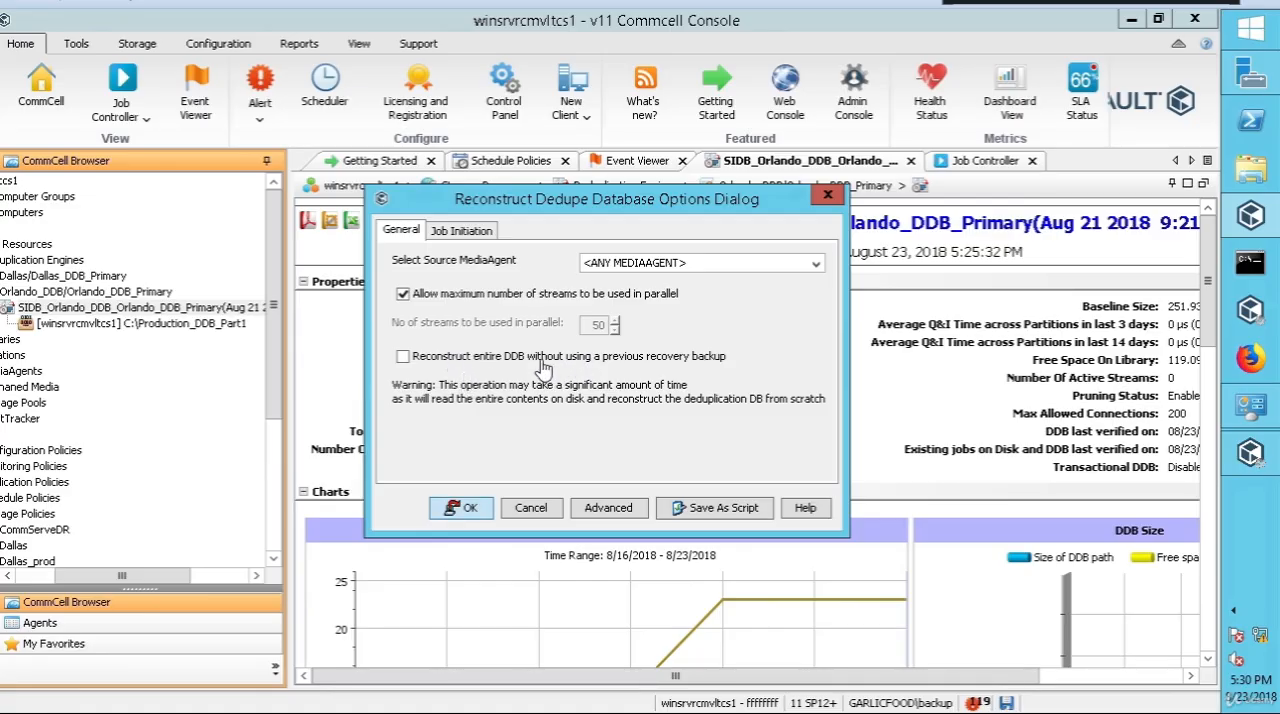
{"action": "left_click", "coordinate": [403, 357]}
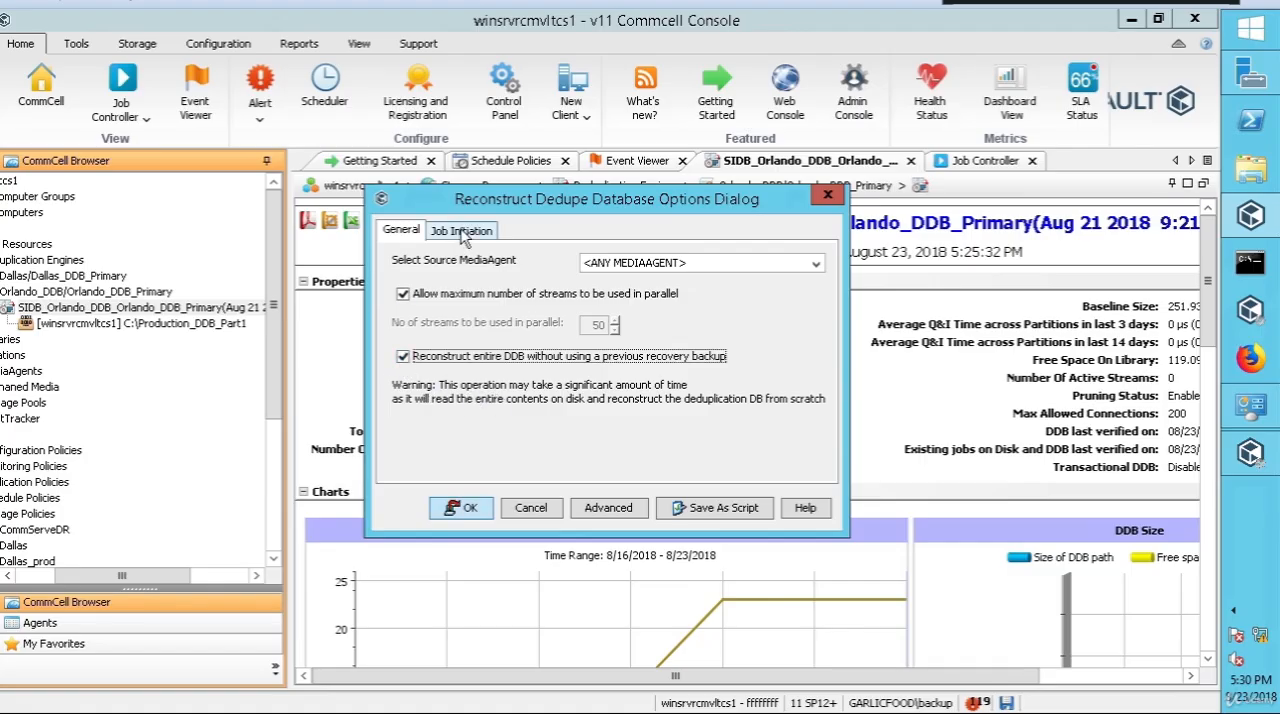
Step: Review the startup, job retry and alert settings in the advanced reconstruct options, leaving them without changes
{"action": "left_click", "coordinate": [608, 510]}
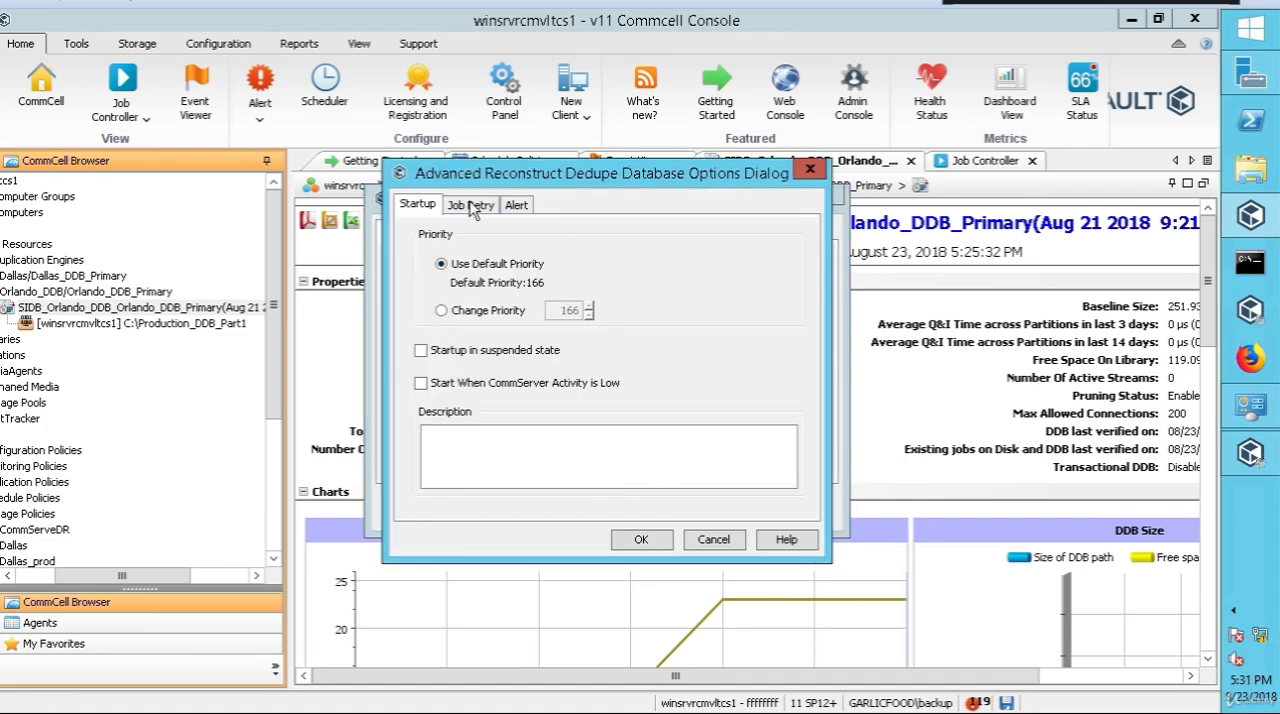
{"action": "left_click", "coordinate": [516, 206]}
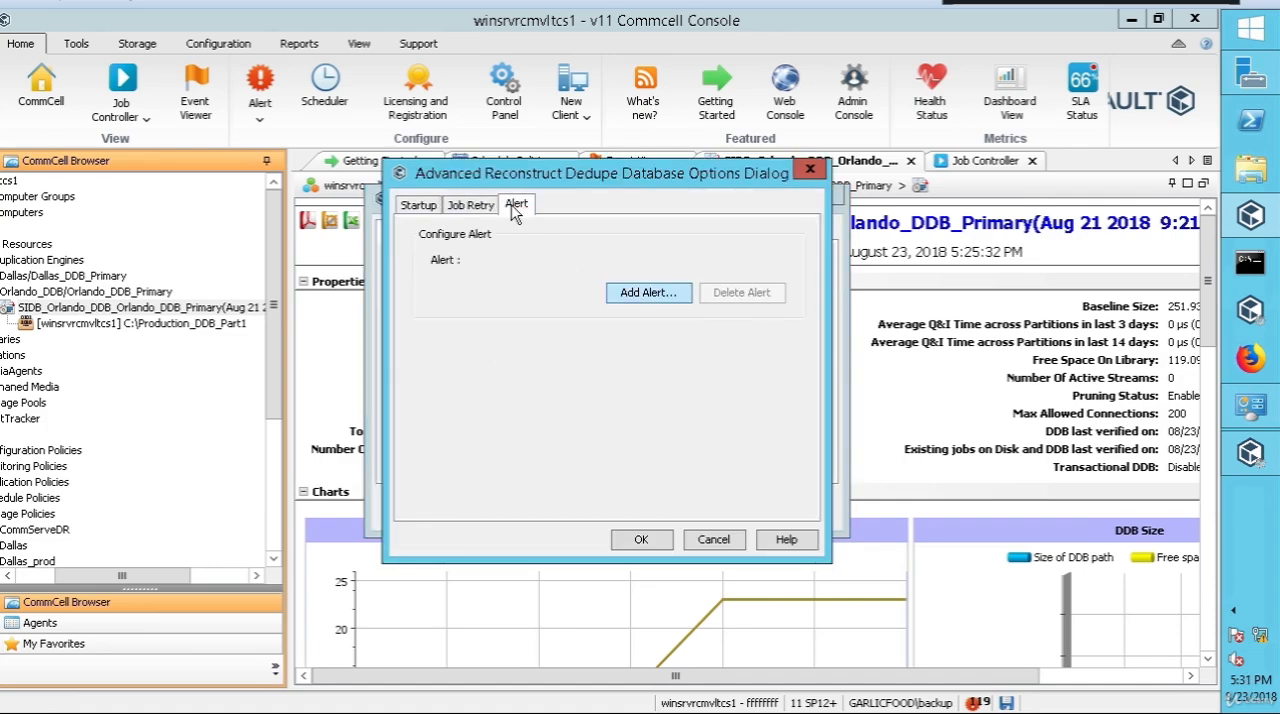
{"action": "left_click", "coordinate": [455, 208]}
{"action": "left_click", "coordinate": [427, 208]}
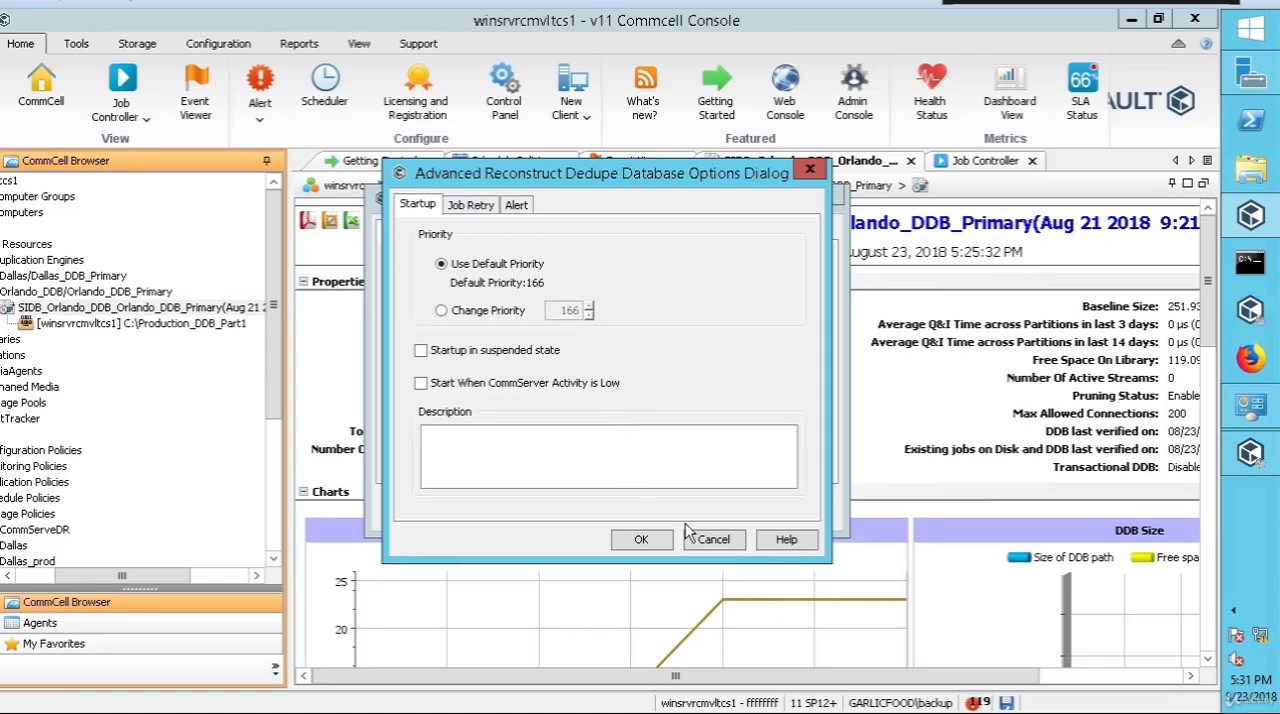
{"action": "left_click", "coordinate": [712, 543]}
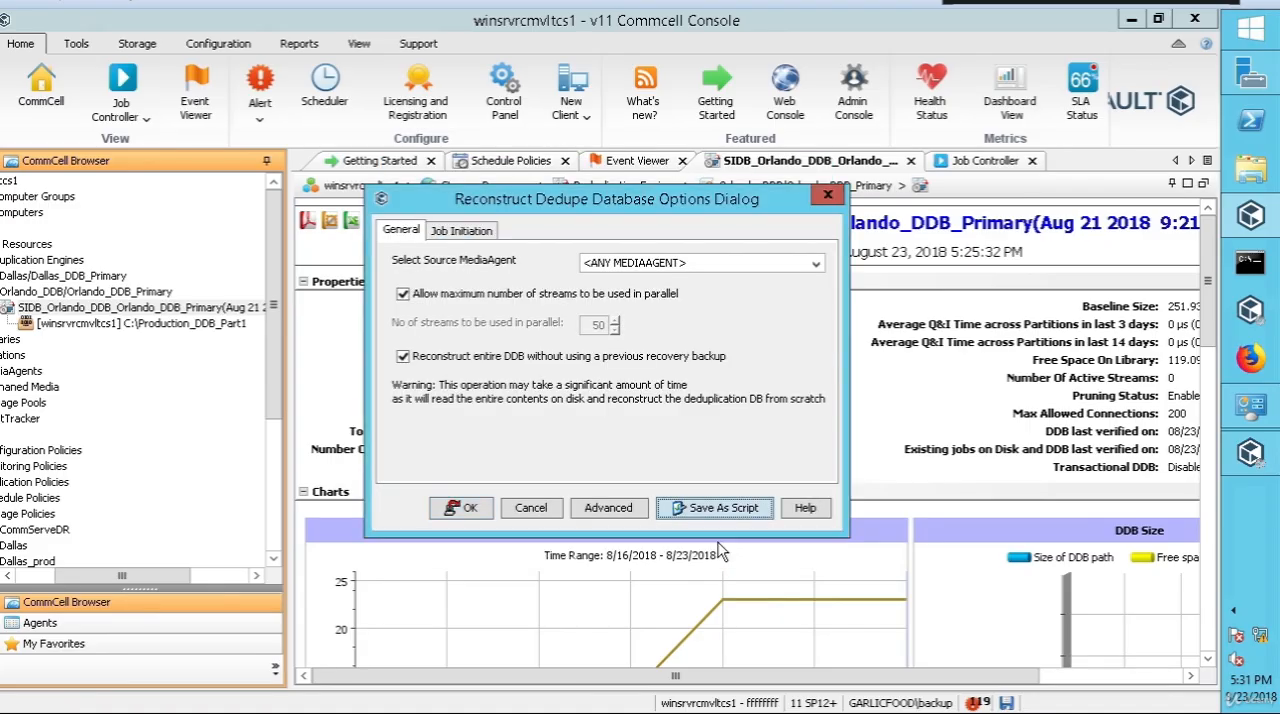
Step: Try to run the full DDB reconstruction with winsrvrcmvltcs1 as the source MediaAgent, and dismiss the resulting message
{"action": "left_click", "coordinate": [692, 266]}
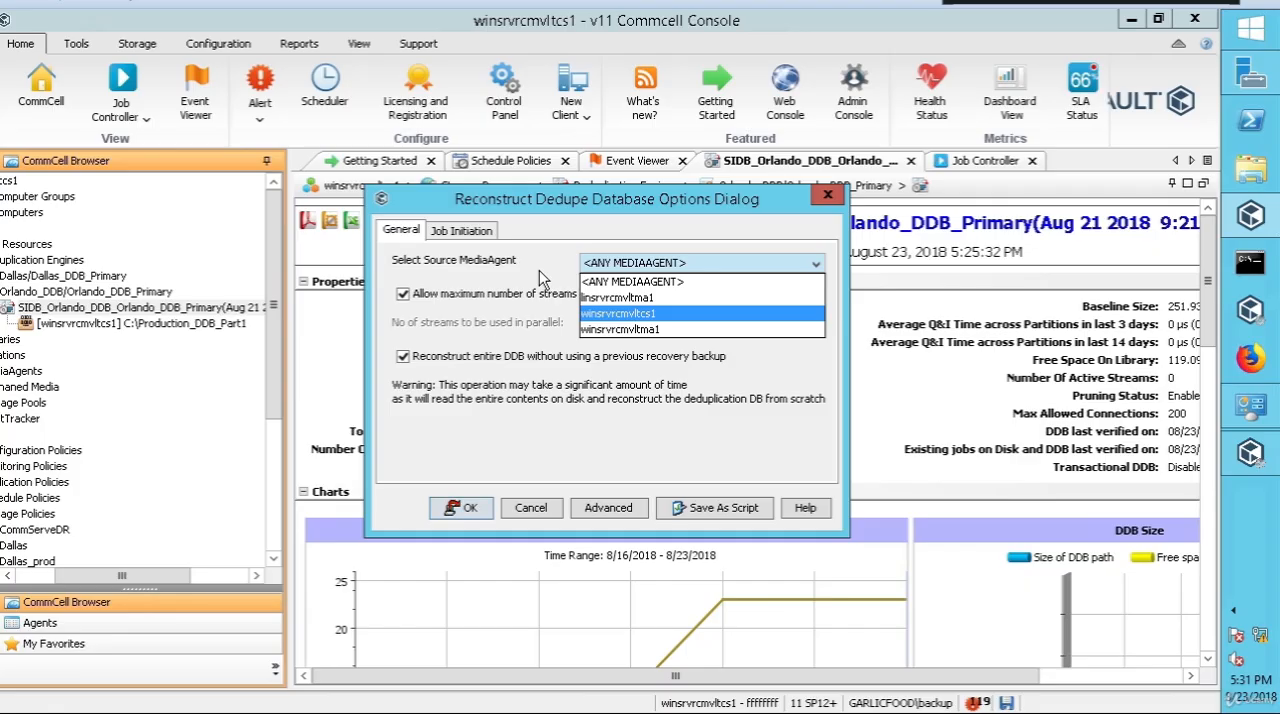
{"action": "left_click", "coordinate": [621, 315]}
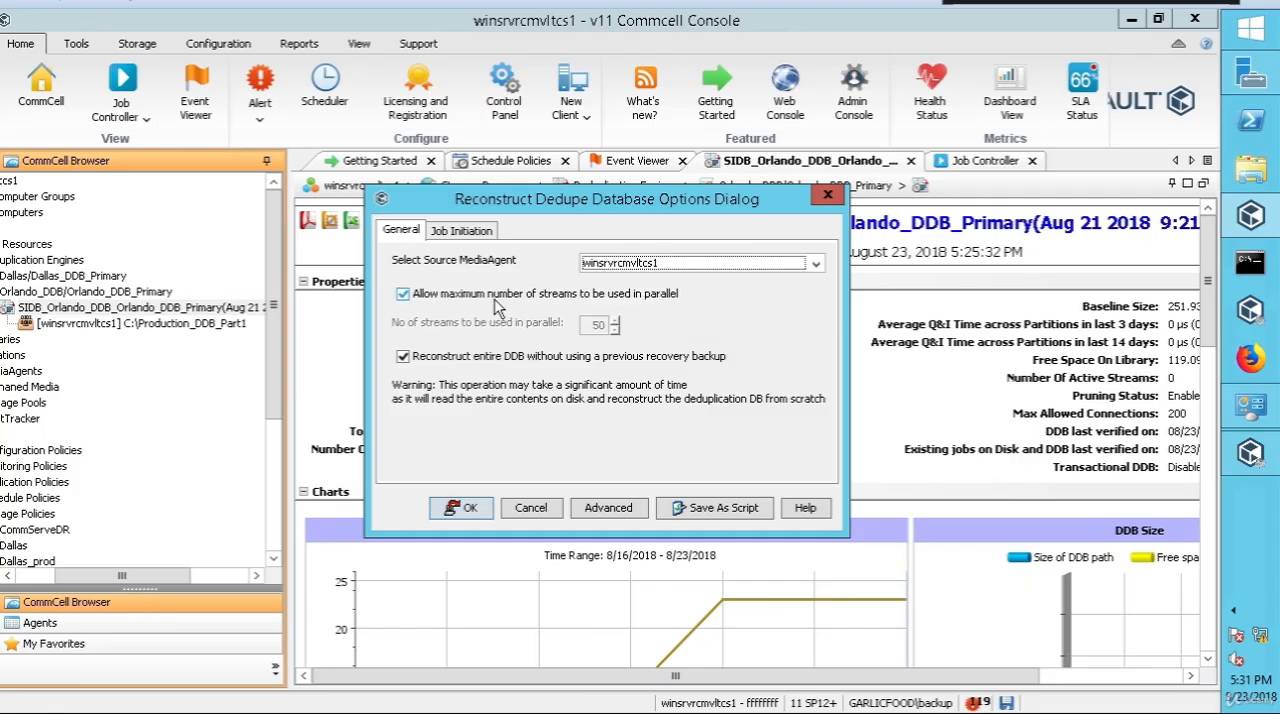
{"action": "left_click", "coordinate": [472, 510]}
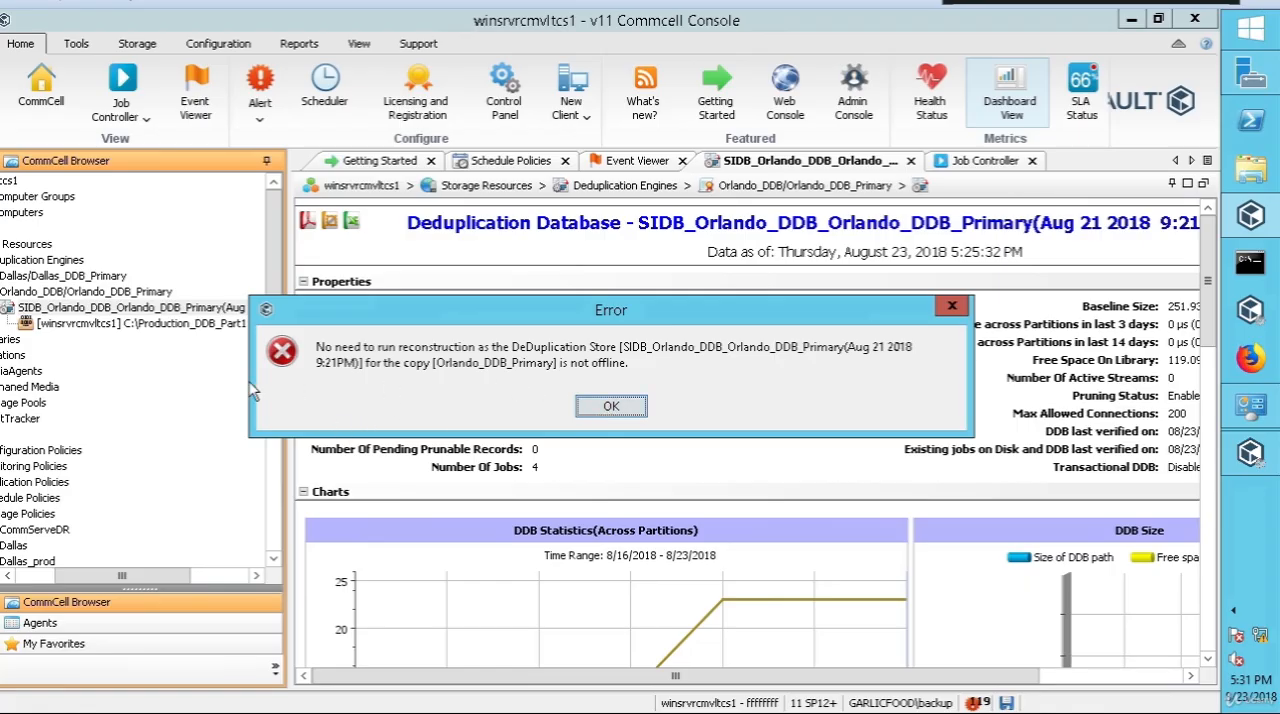
{"action": "left_click", "coordinate": [607, 408]}
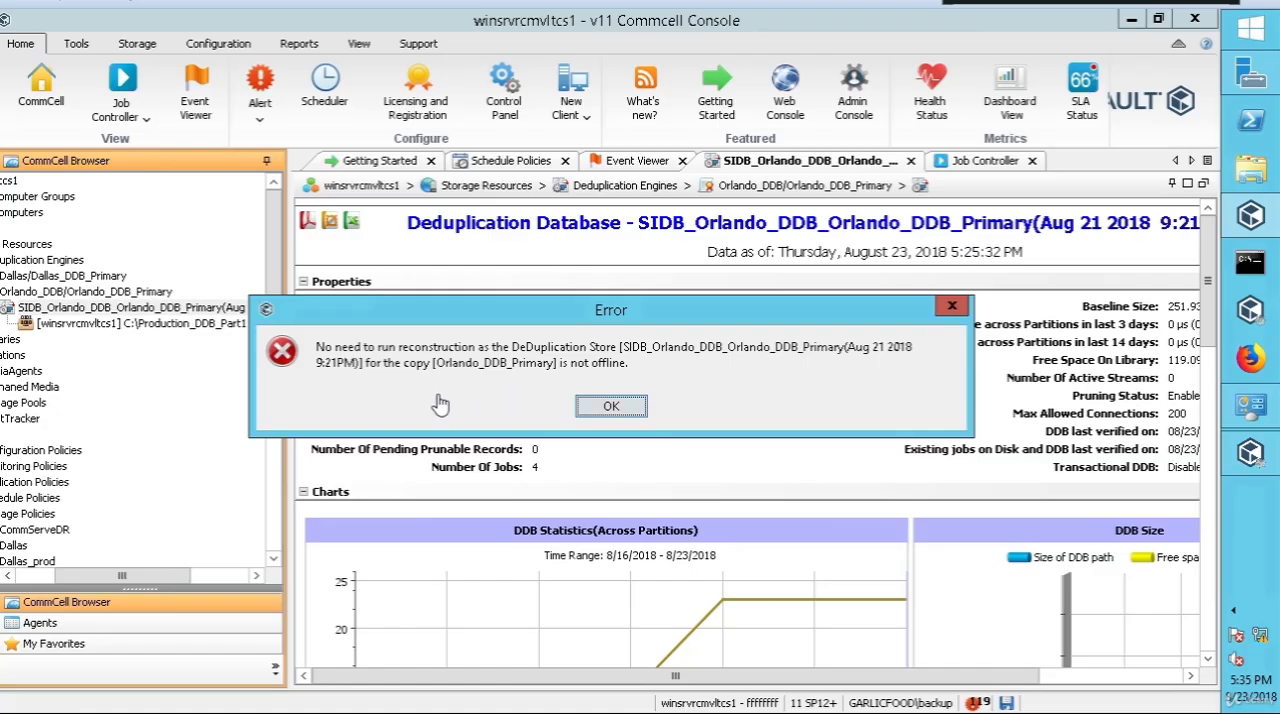
{"action": "left_click", "coordinate": [622, 417]}
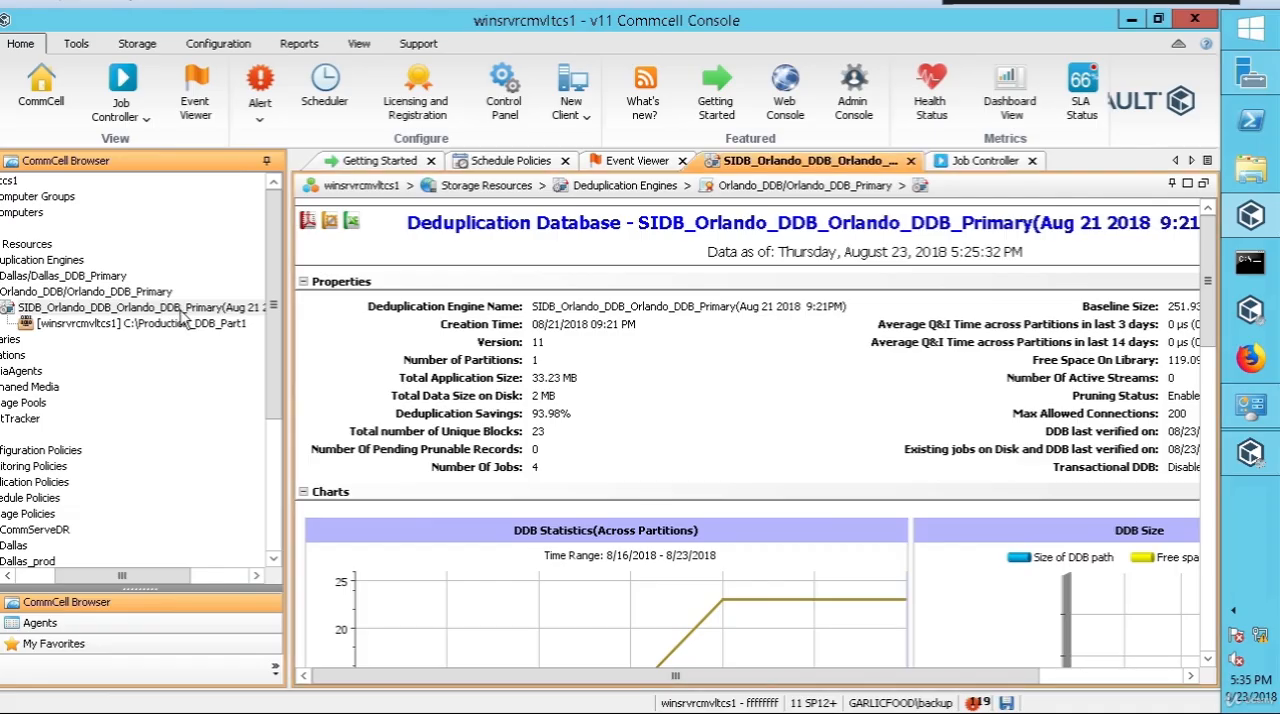
Step: Try to recover the Orlando deduplication database with the default reconstruction options, and dismiss the resulting message
{"action": "right_click", "coordinate": [183, 315]}
{"action": "mouse_move", "coordinate": [245, 326]}
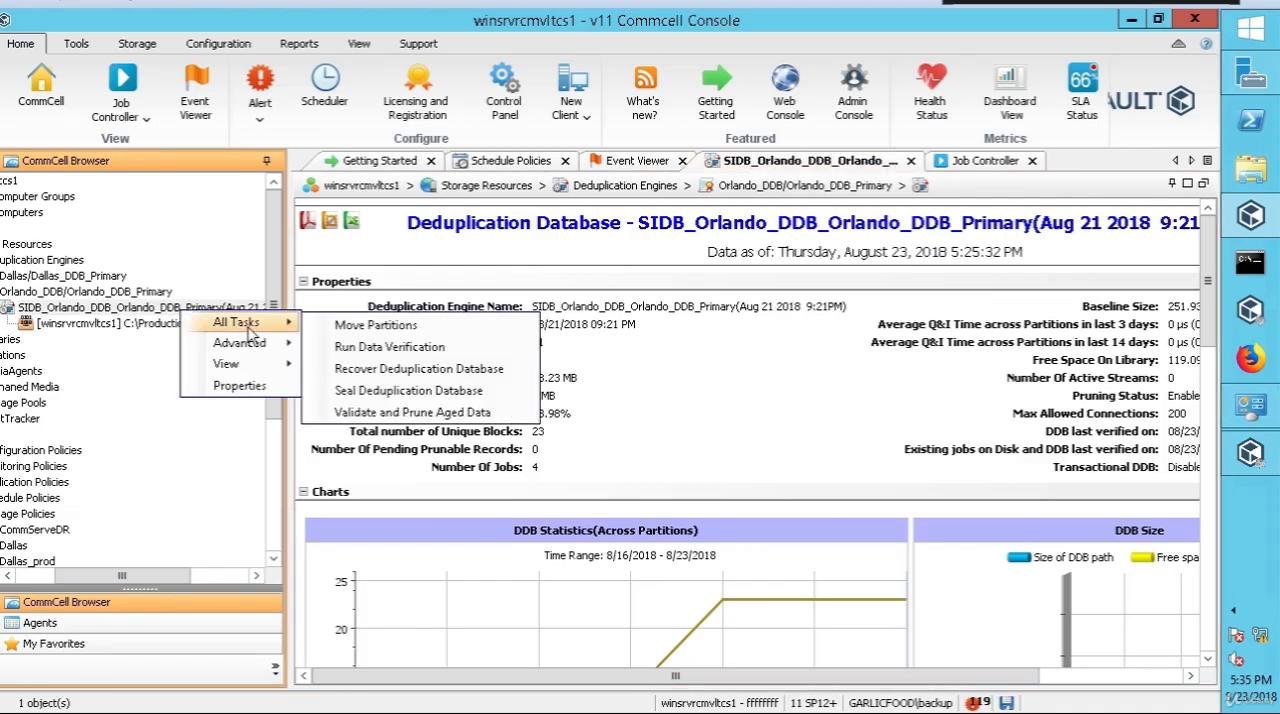
{"action": "left_click", "coordinate": [421, 372]}
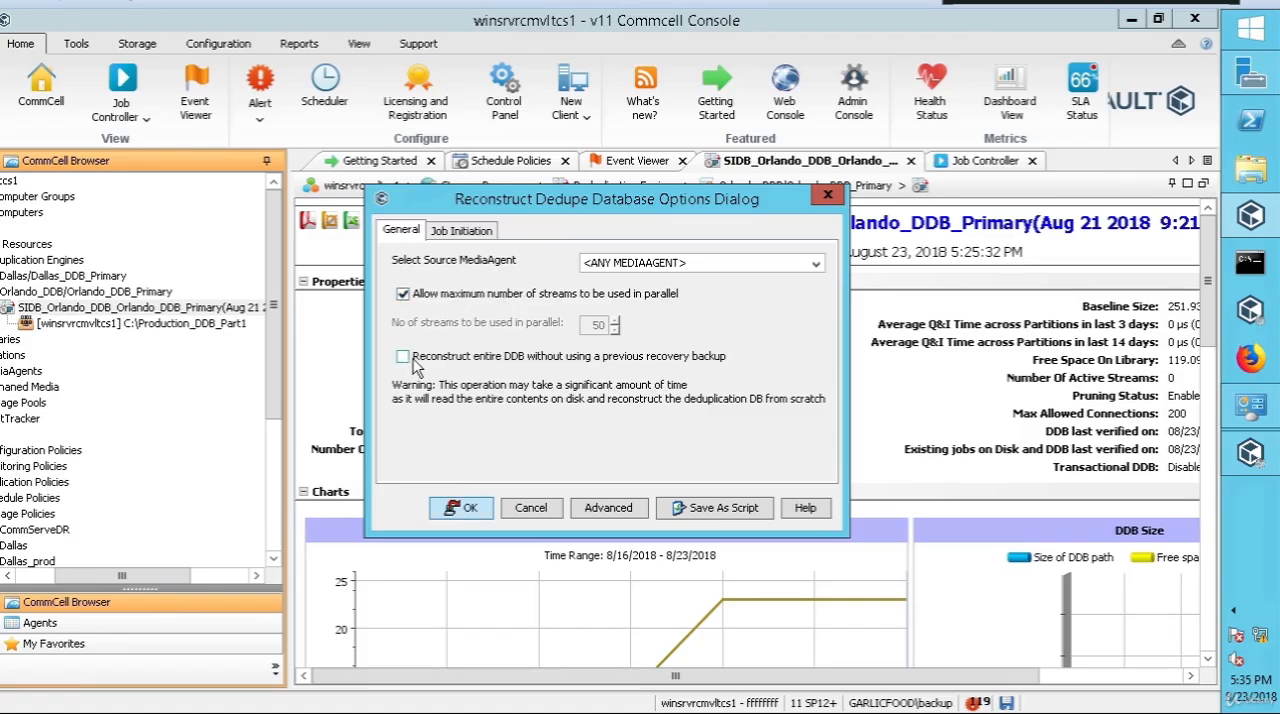
{"action": "left_click", "coordinate": [460, 515]}
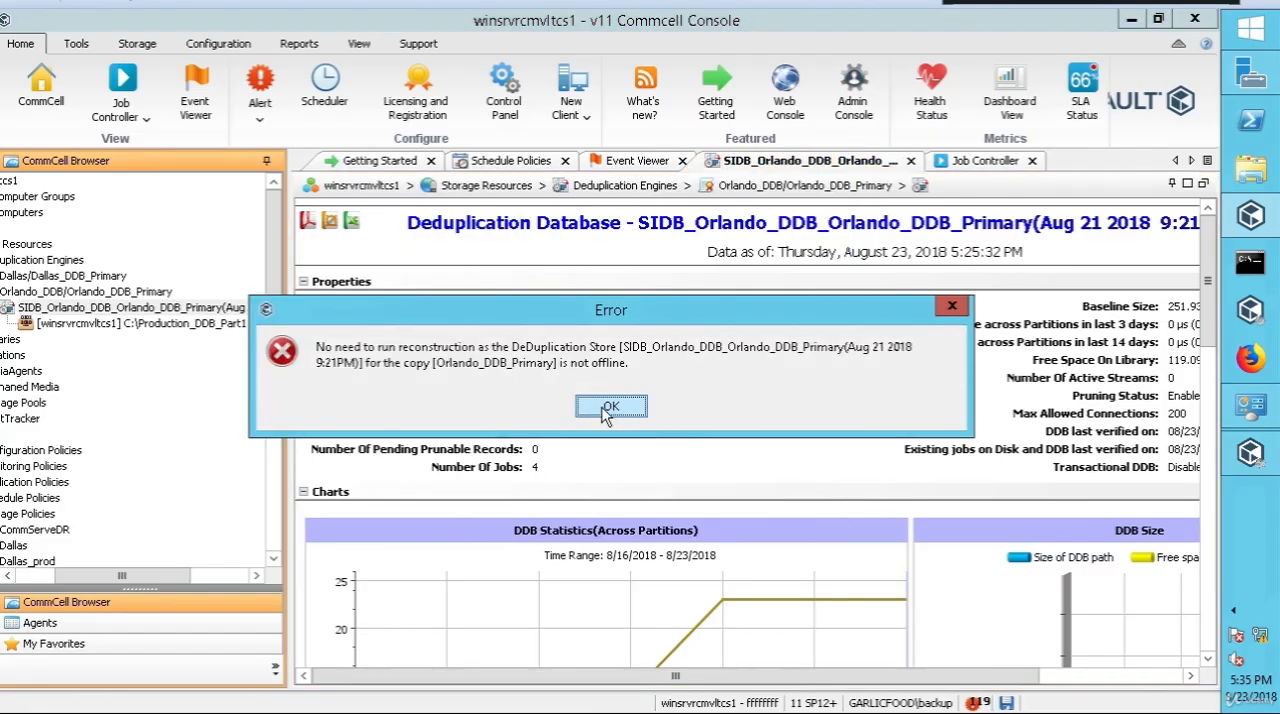
{"action": "left_click", "coordinate": [608, 408]}
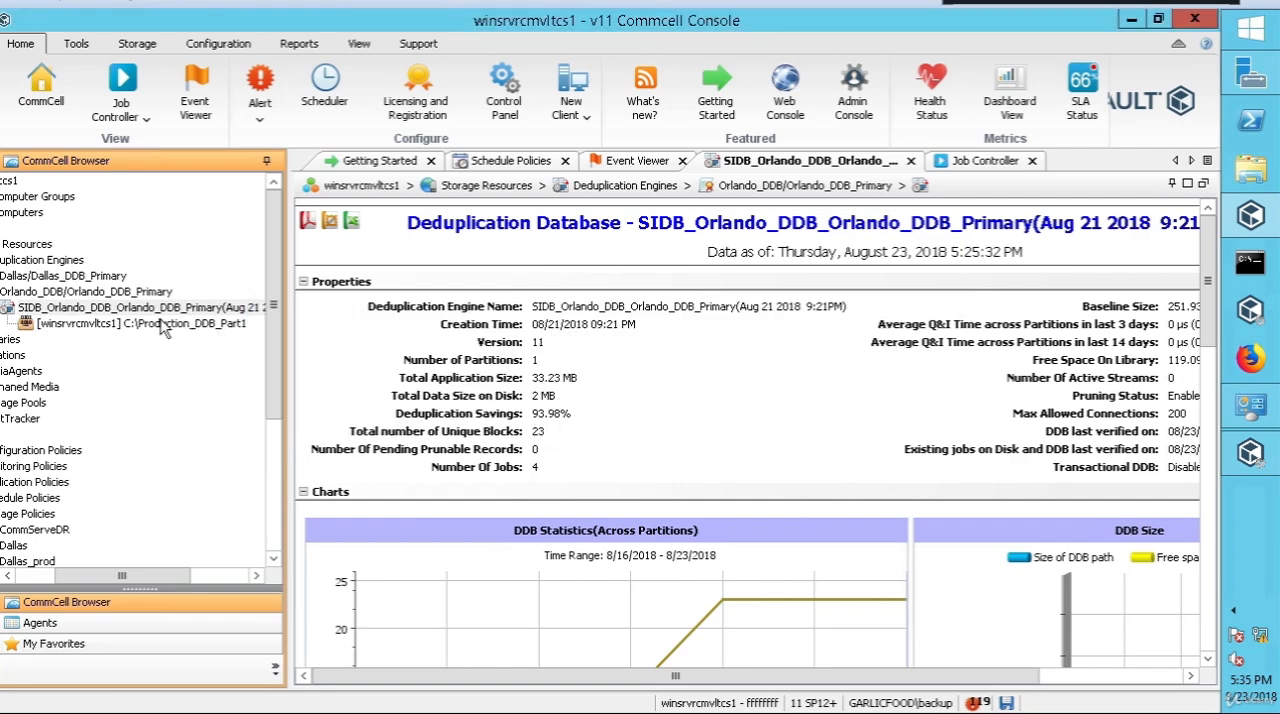
Step: Read the requirements and procedure in the Commvault documentation on recovering permanently offline DDB partitions
{"action": "left_click_drag", "start_coordinate": [139, 580], "coordinate": [100, 580]}
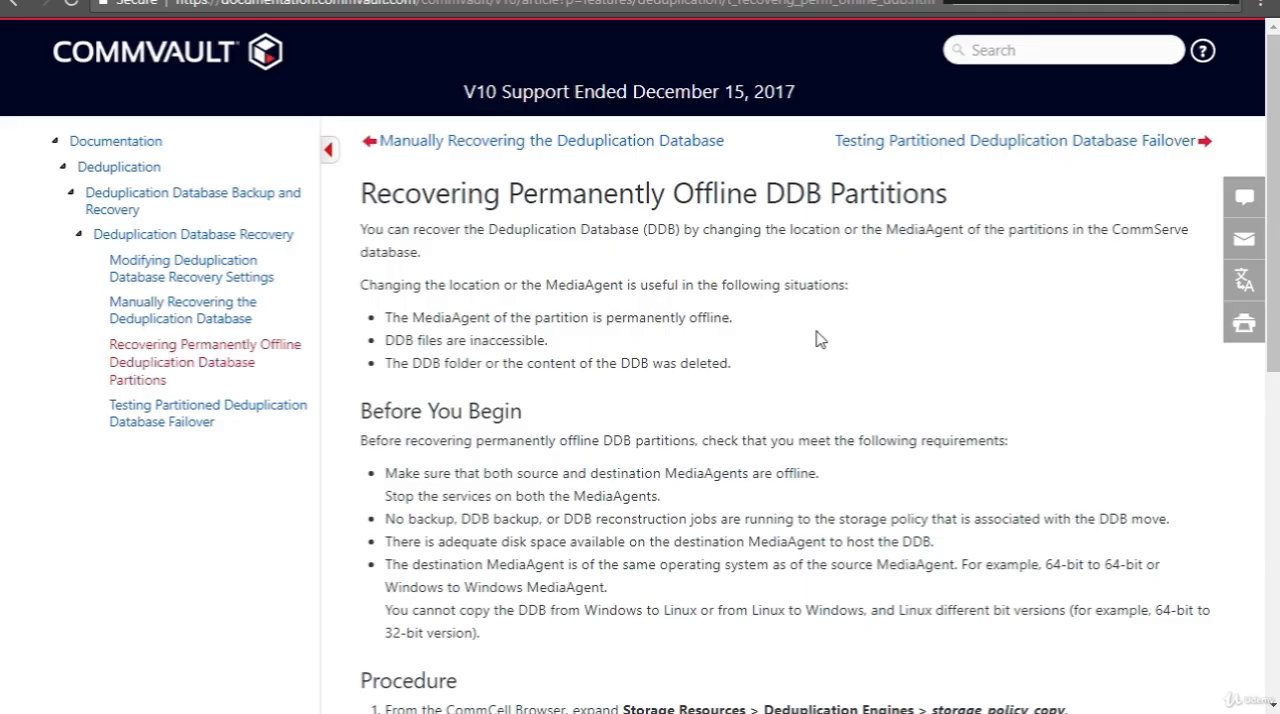
{"action": "scroll", "coordinate": [790, 343], "scroll_direction": "down", "scroll_amount": 1}
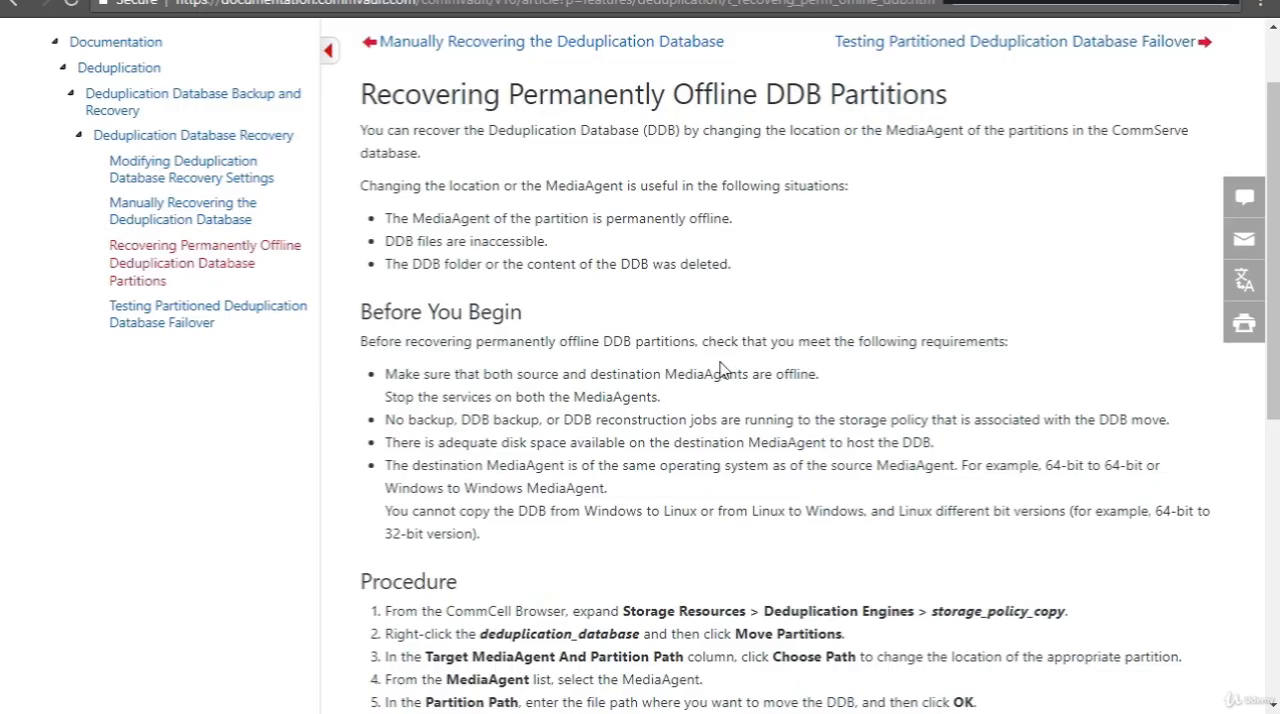
{"action": "scroll", "coordinate": [720, 368], "scroll_direction": "down", "scroll_amount": 2}
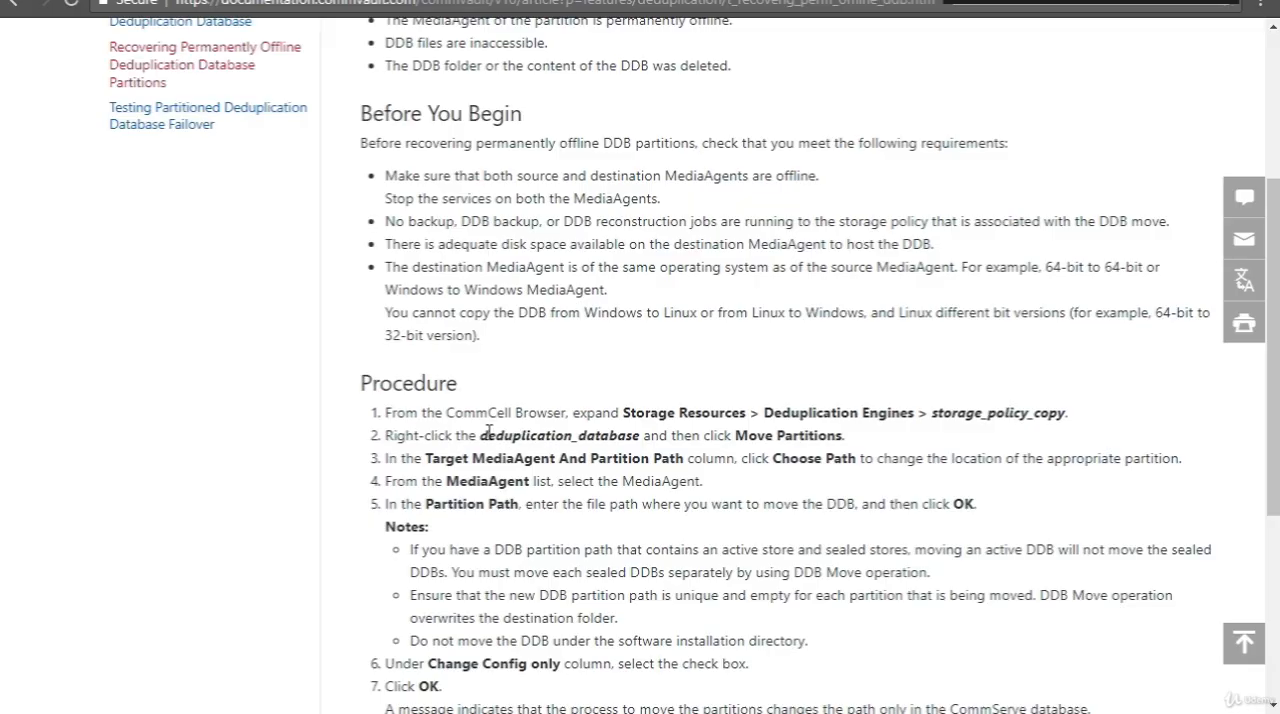
{"action": "left_click_drag", "start_coordinate": [488, 431], "coordinate": [614, 440]}
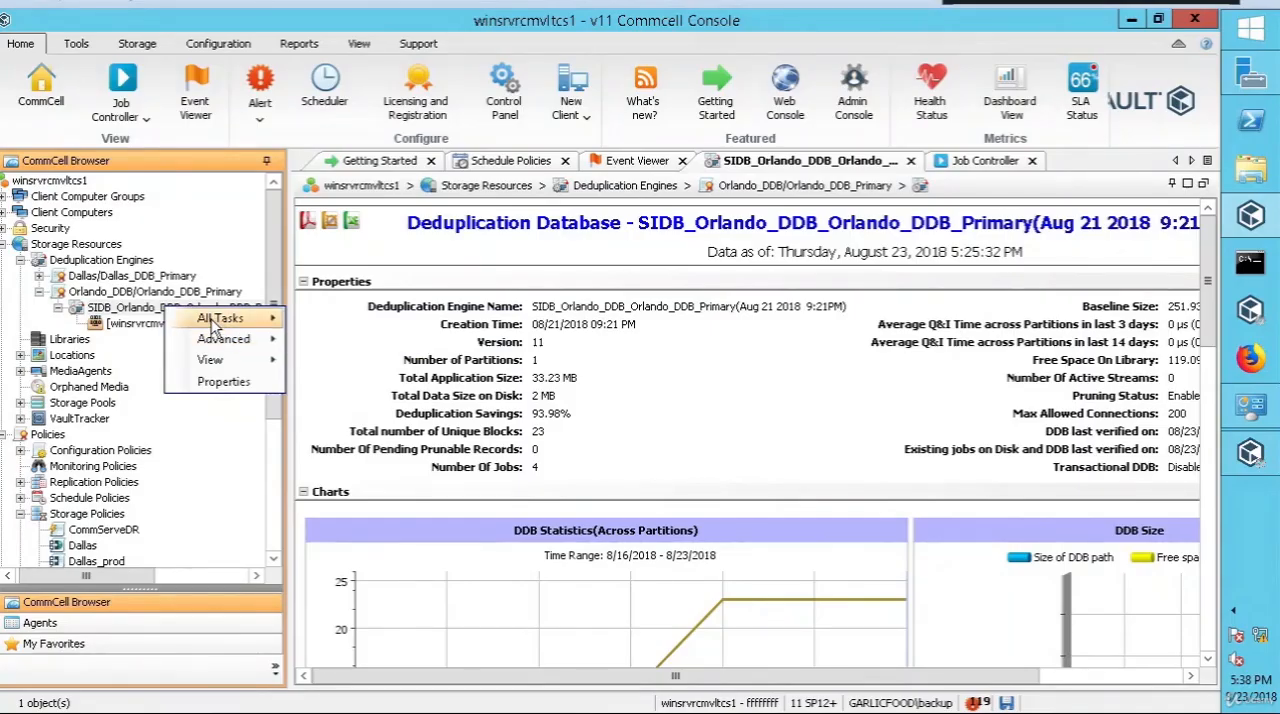
Step: Open Move Partitions for the Orlando deduplication database and check the remaining steps of the documented procedure
{"action": "mouse_move", "coordinate": [213, 325]}
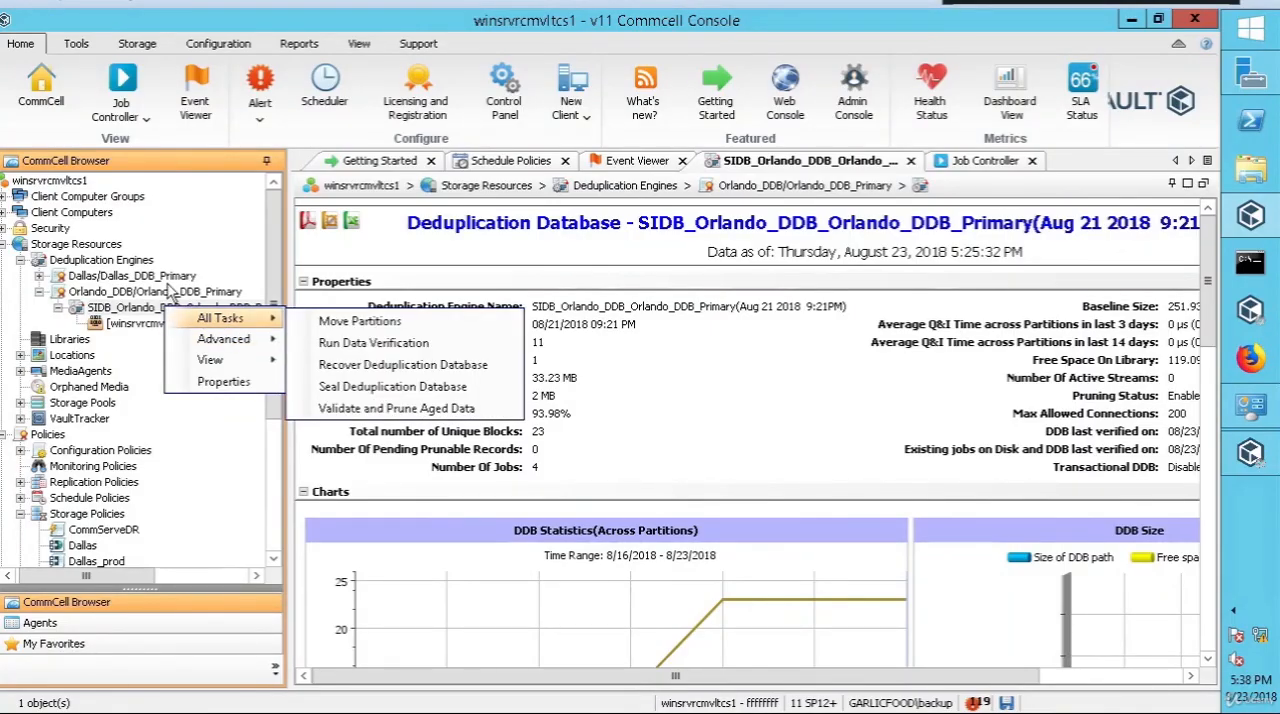
{"action": "left_click", "coordinate": [385, 331]}
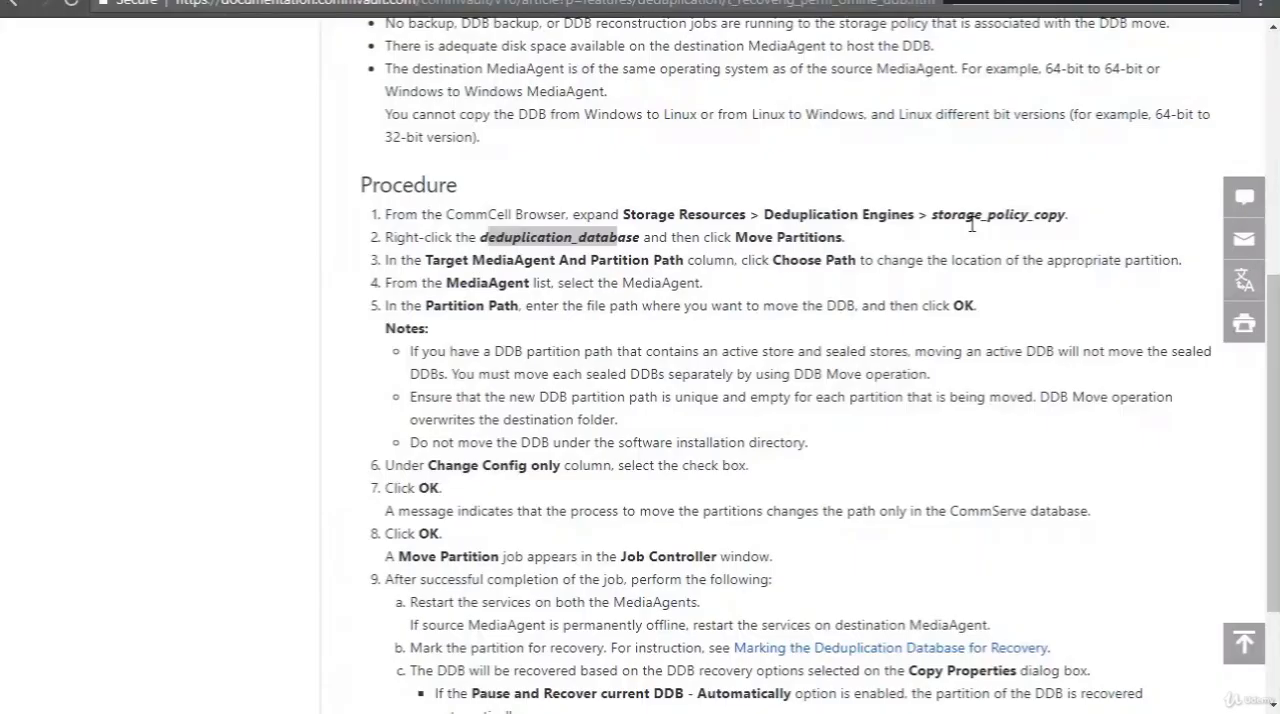
{"action": "left_click", "coordinate": [884, 348]}
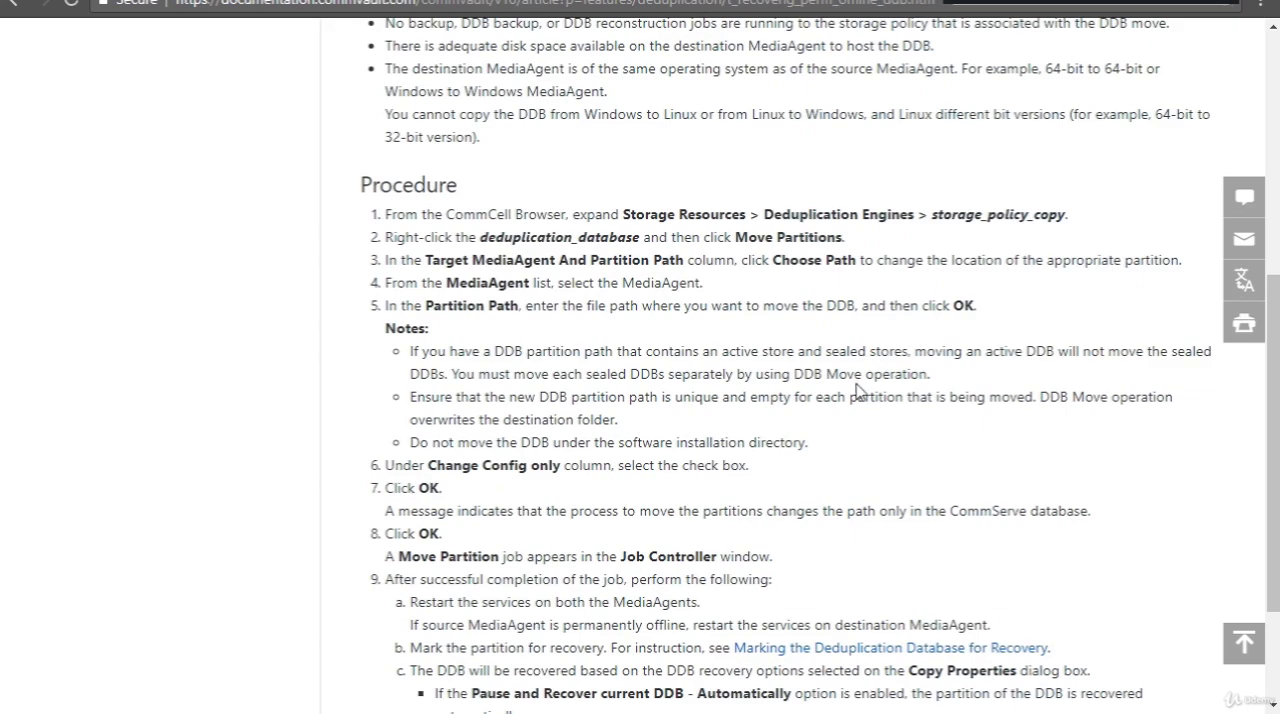
{"action": "left_click", "coordinate": [1010, 2]}
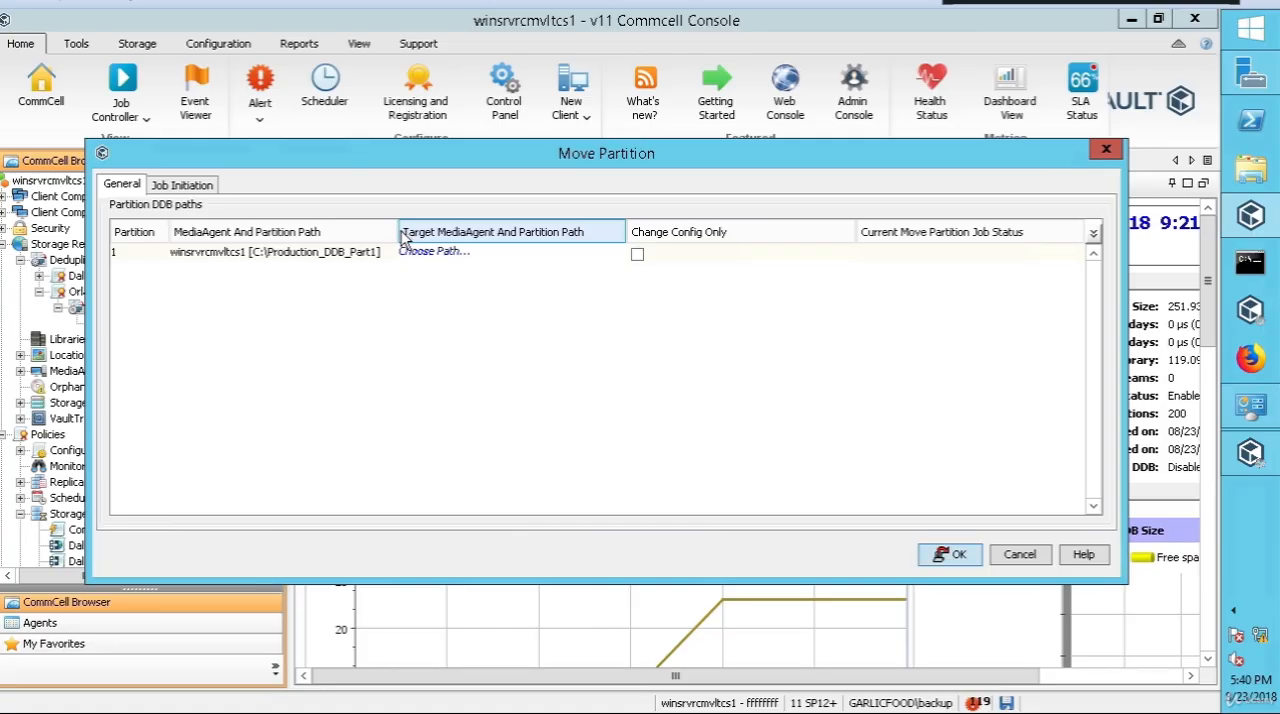
Step: Create a folder named movepart in C:\ and set C:\movepart on winsrvrcmvltcs1 as the target path for partition 1
{"action": "left_click_drag", "start_coordinate": [403, 235], "coordinate": [435, 235]}
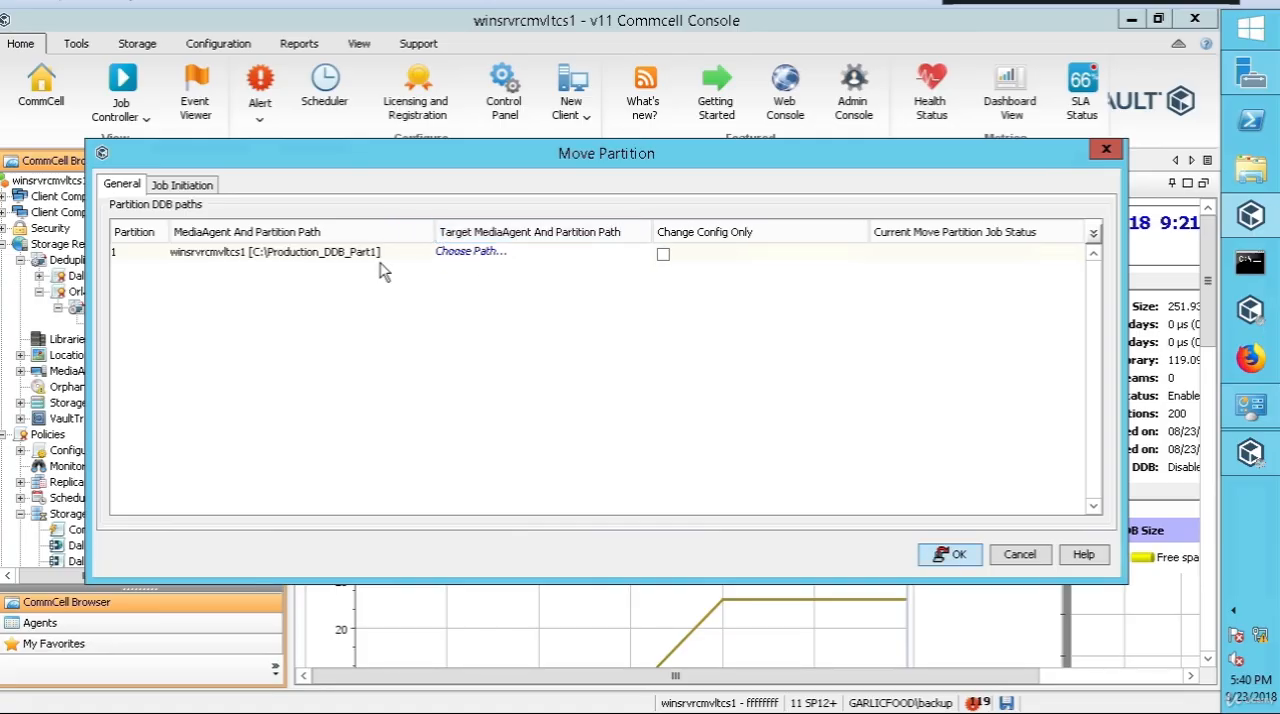
{"action": "left_click", "coordinate": [471, 257]}
{"action": "left_click", "coordinate": [759, 318]}
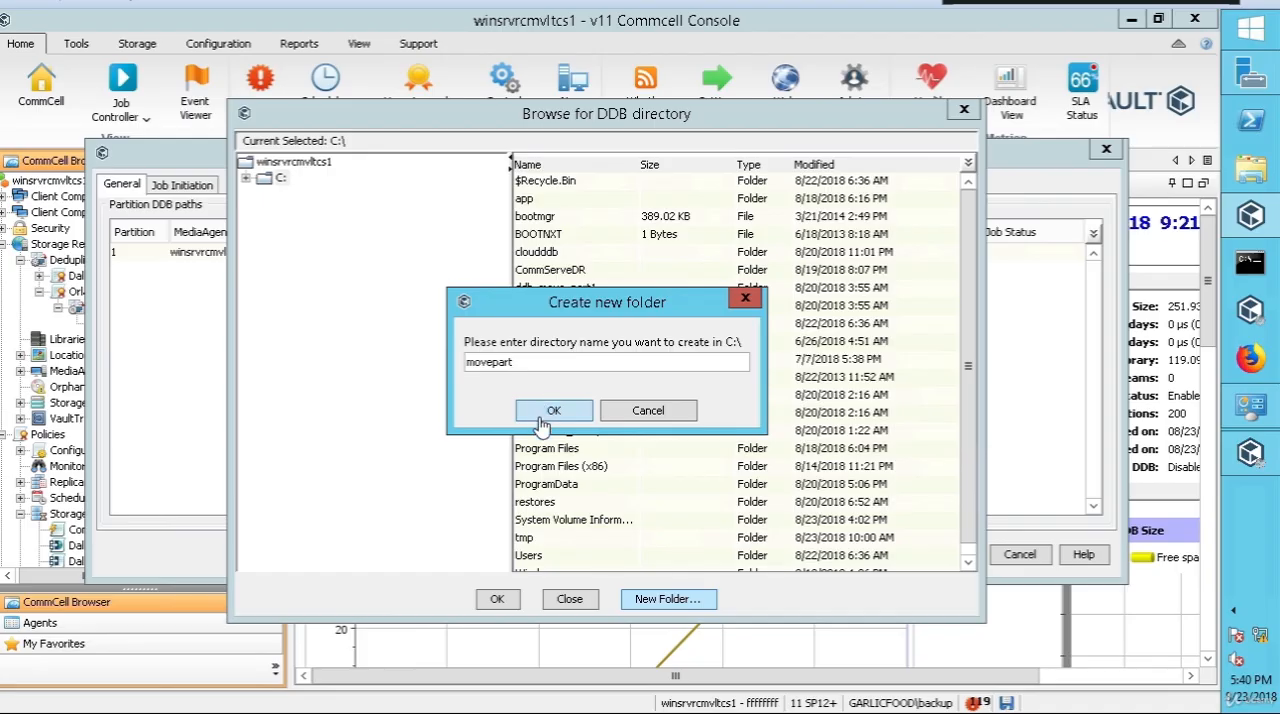
{"action": "left_click", "coordinate": [541, 423]}
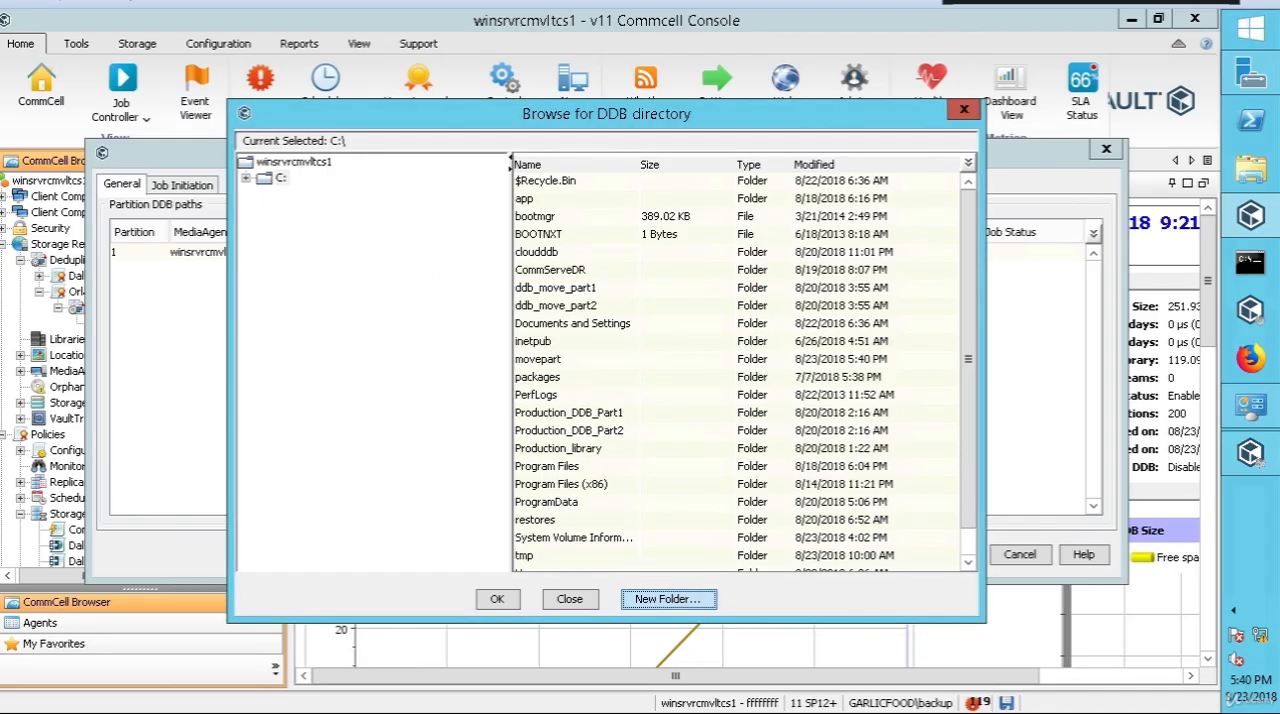
{"action": "scroll", "coordinate": [586, 347], "scroll_direction": "down", "scroll_amount": 1}
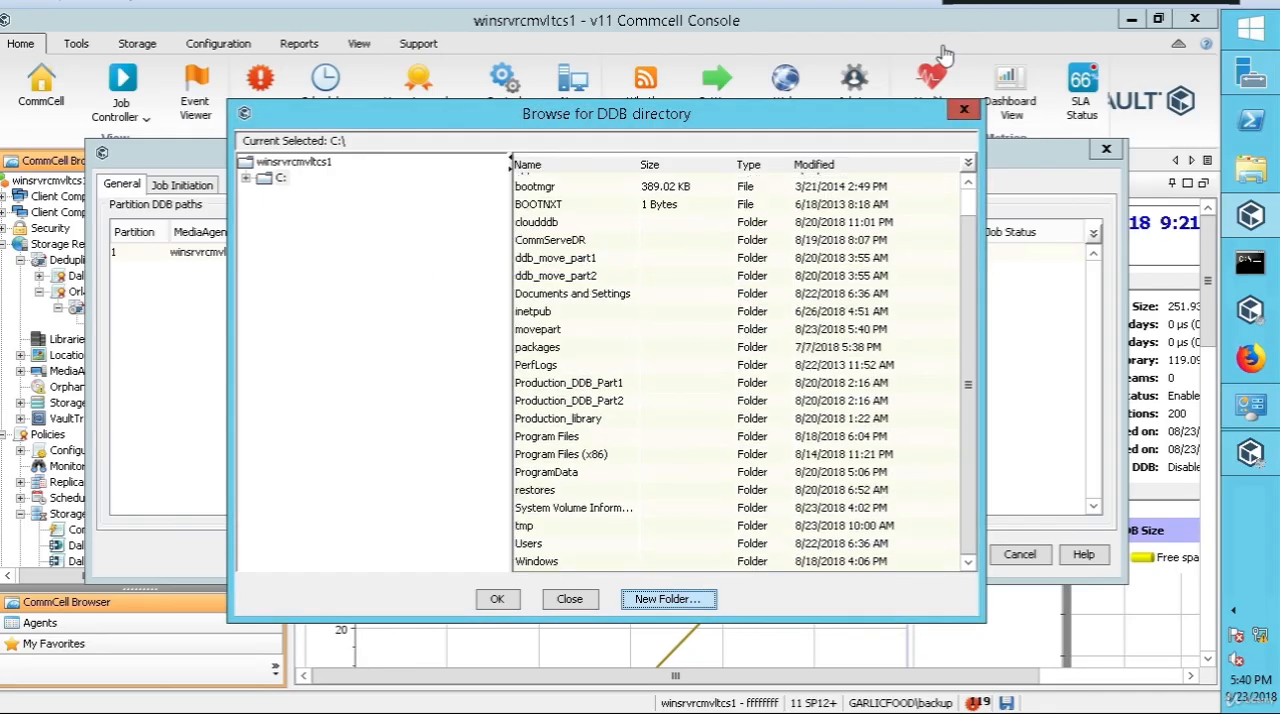
{"action": "left_click", "coordinate": [538, 333]}
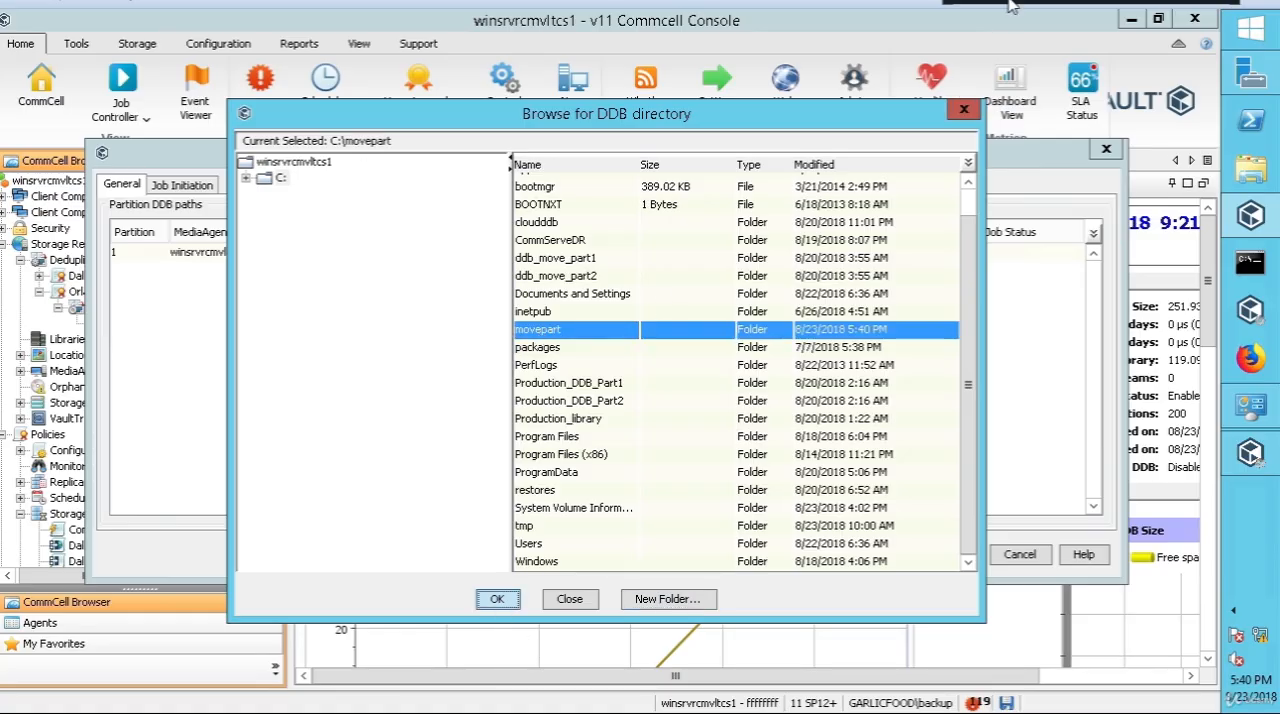
{"action": "key", "text": "Return"}
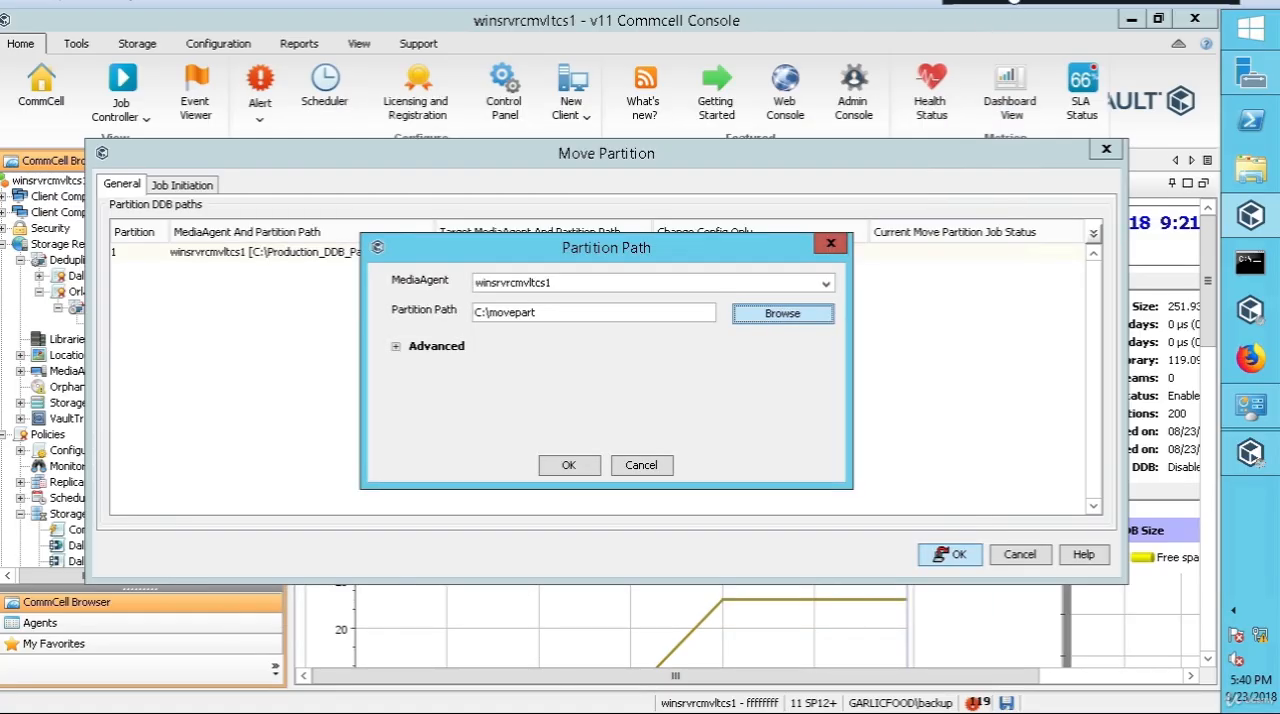
{"action": "left_click", "coordinate": [570, 470]}
Step: Enable Change Config Only for the partition and run the move, accepting all confirmations
{"action": "left_click", "coordinate": [666, 258]}
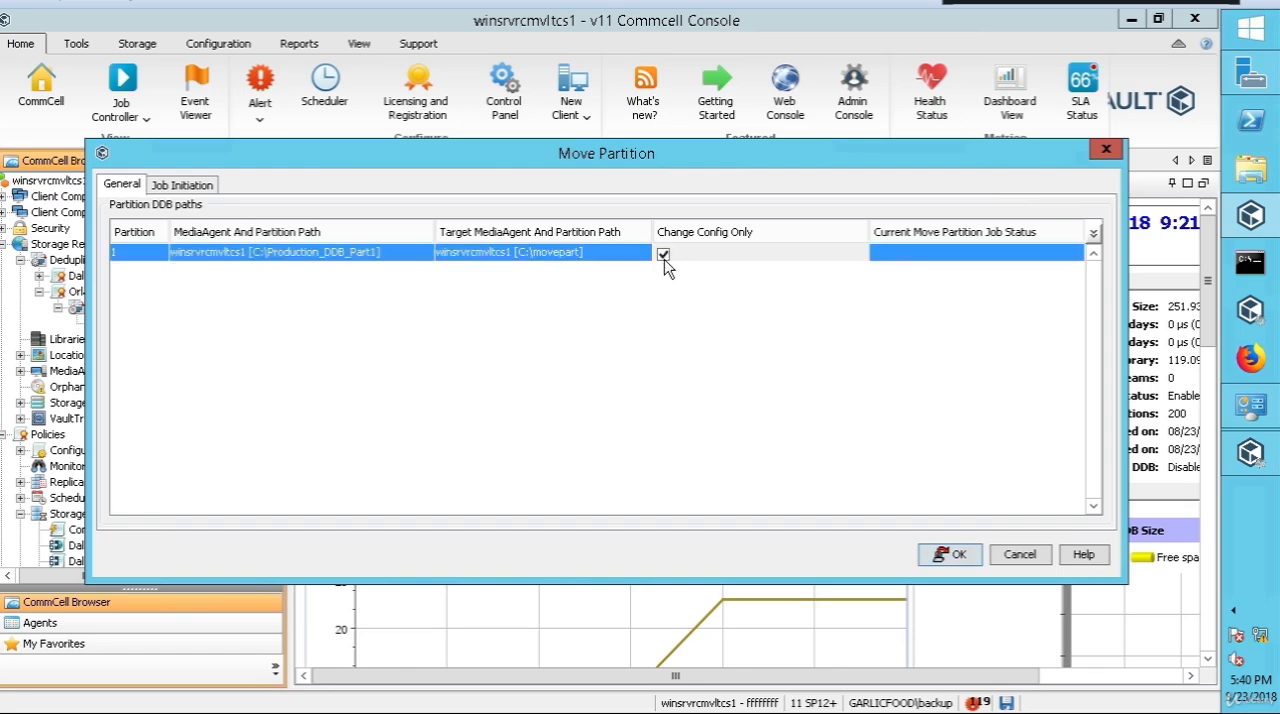
{"action": "left_click", "coordinate": [957, 556]}
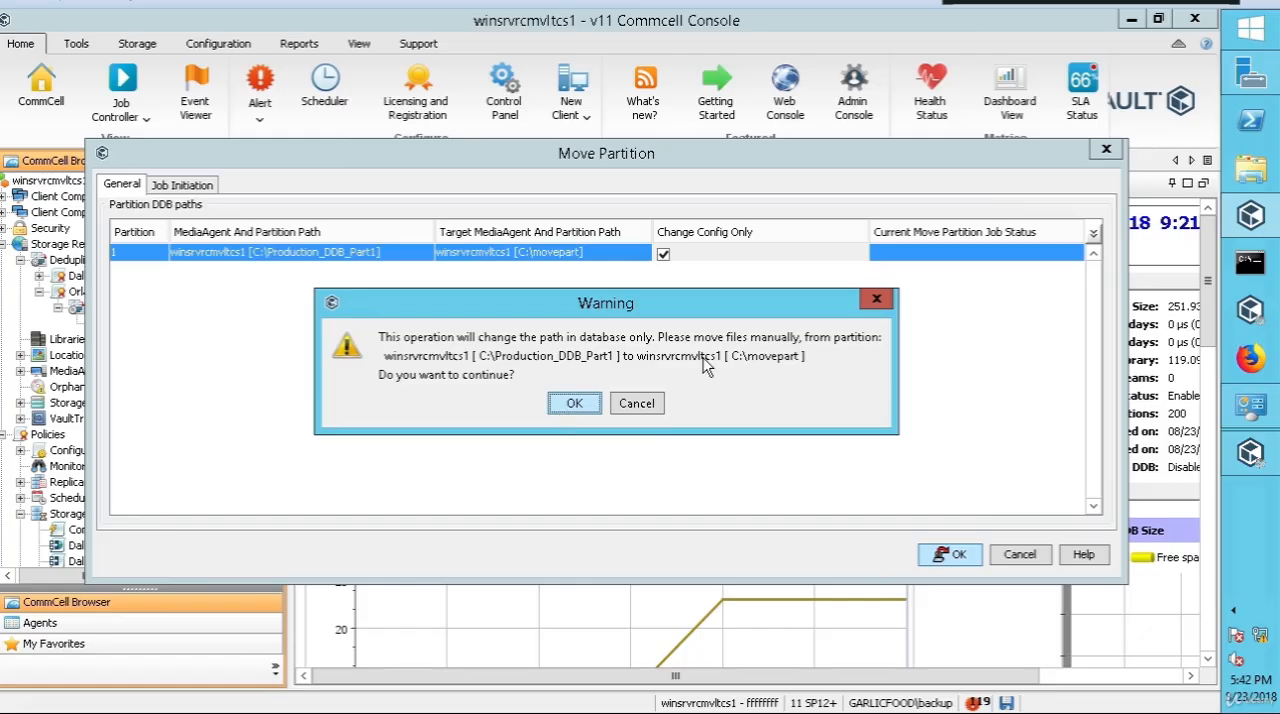
{"action": "left_click", "coordinate": [574, 404]}
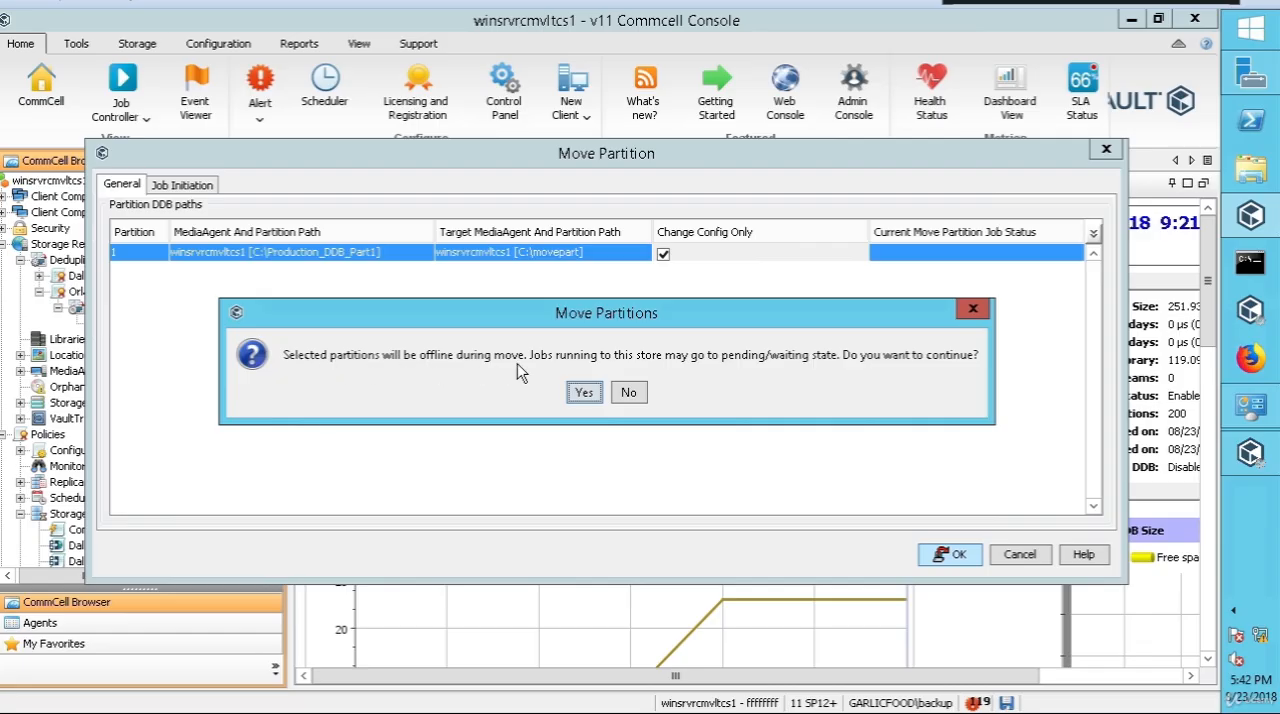
{"action": "left_click", "coordinate": [584, 392]}
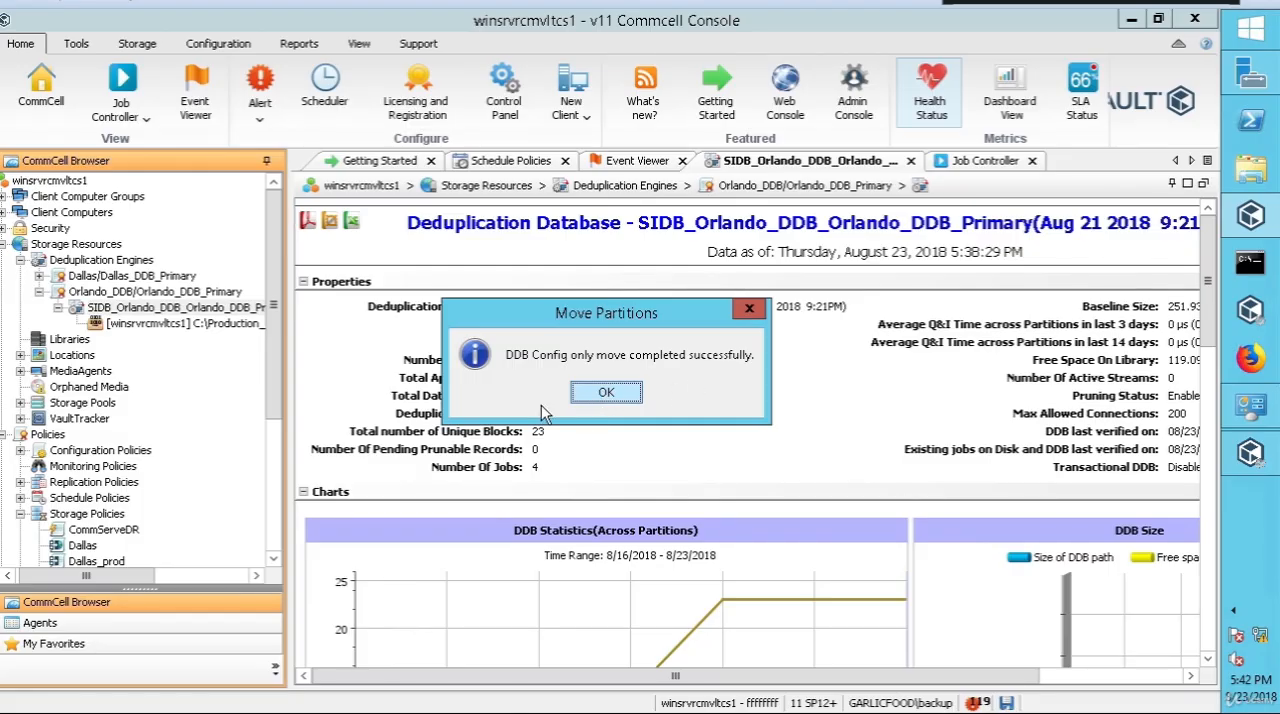
{"action": "left_click", "coordinate": [607, 393]}
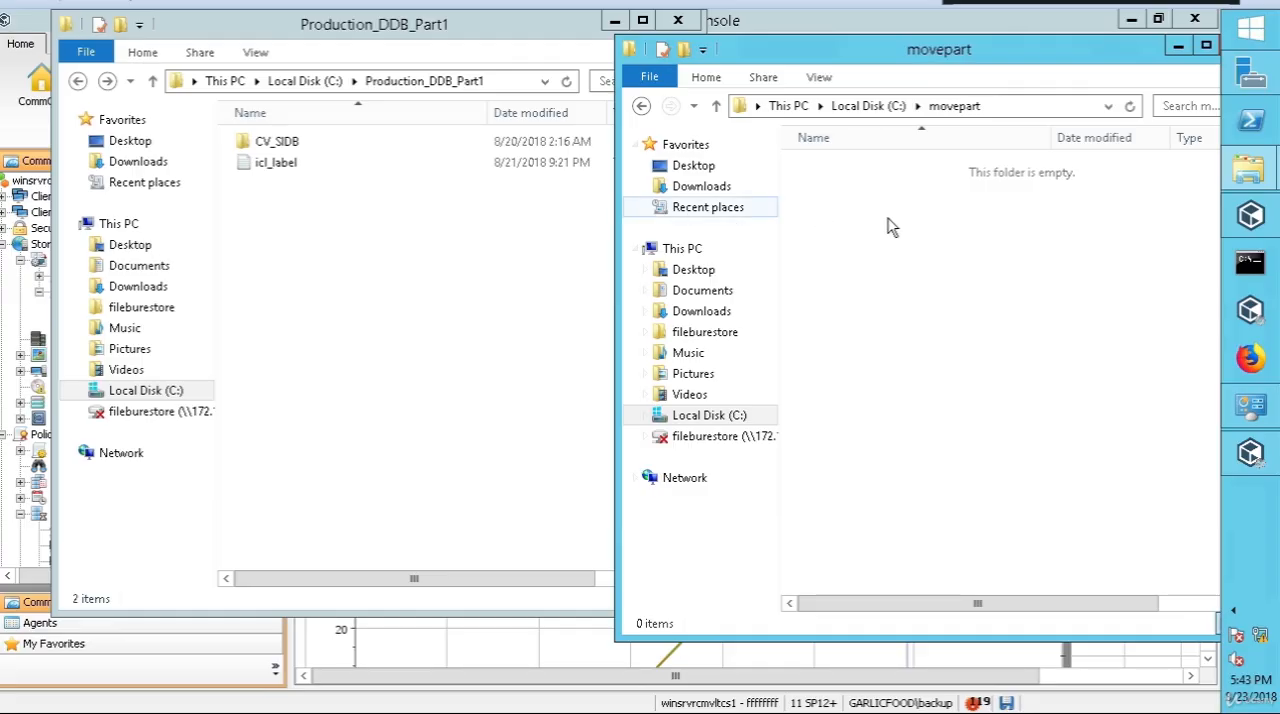
Step: Move CV_SIDB and icl_label from C:\Production_DDB_Part1 to C:\movepart in File Explorer, granting administrator permission for all items
{"action": "mouse_move", "coordinate": [325, 209]}
{"action": "left_mouse_down"}
{"action": "mouse_move", "coordinate": [278, 191]}
{"action": "mouse_move", "coordinate": [238, 126]}
{"action": "left_mouse_up"}
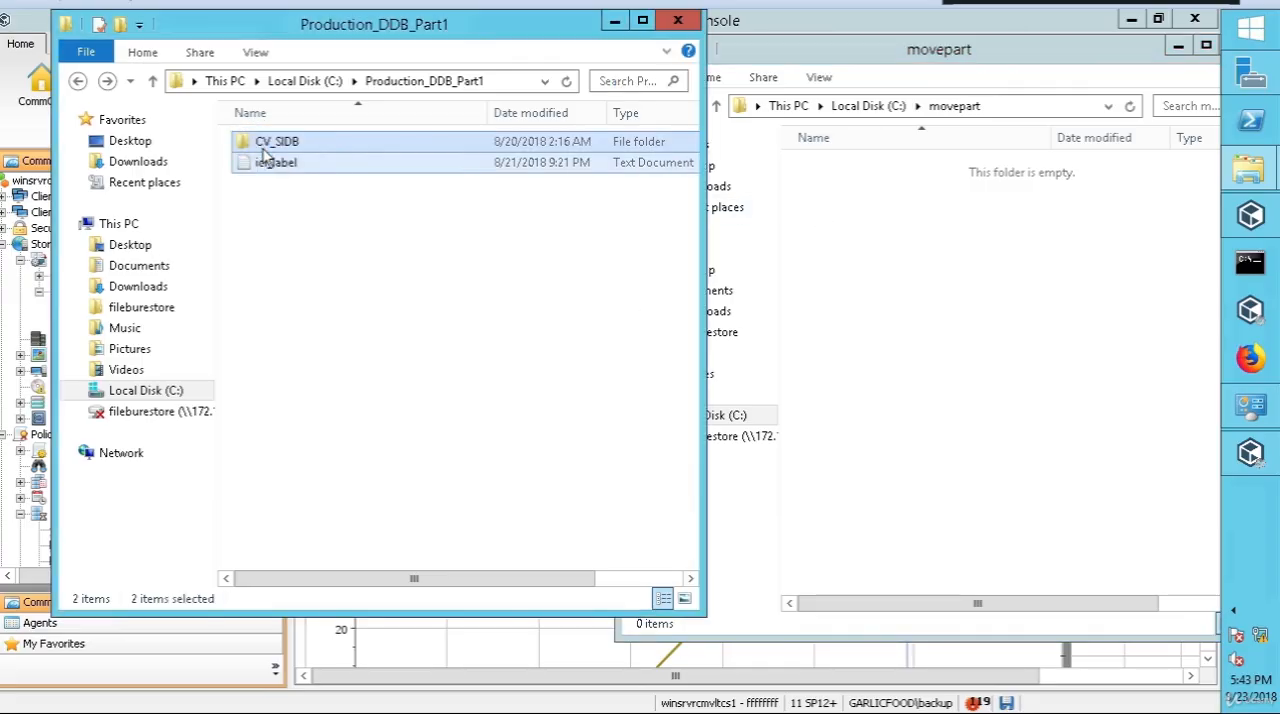
{"action": "left_click_drag", "start_coordinate": [455, 163], "coordinate": [920, 298]}
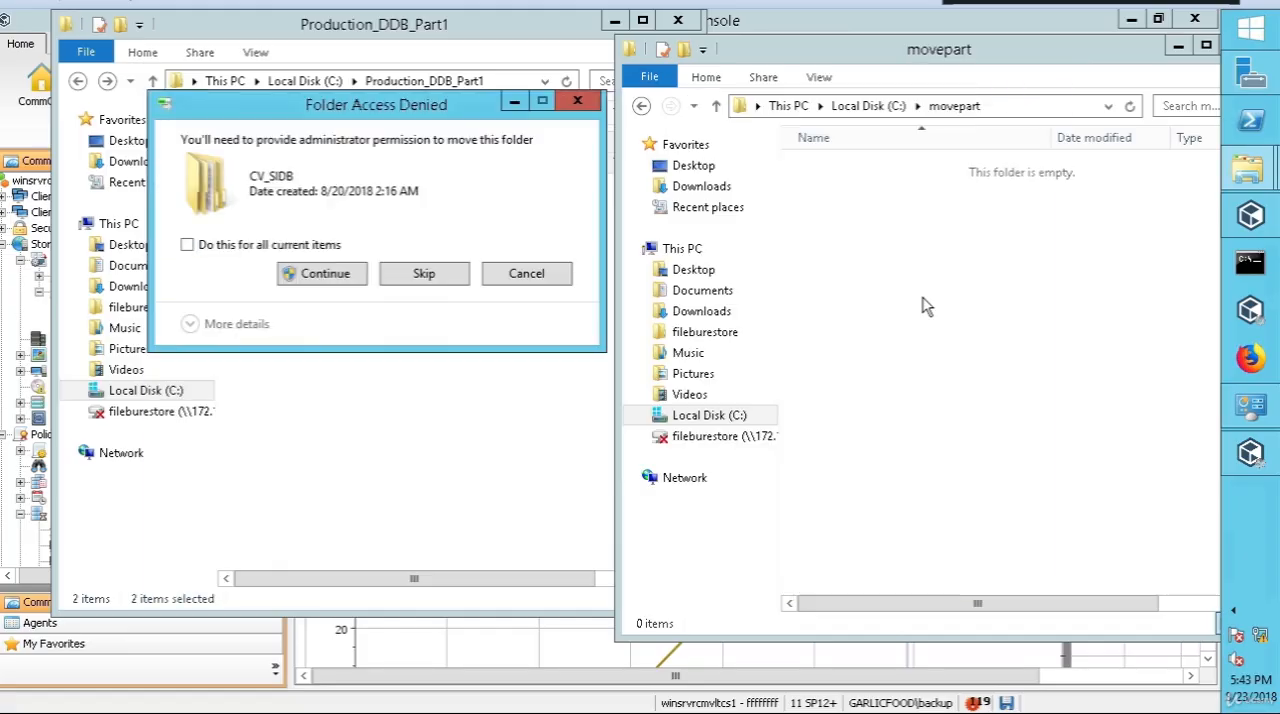
{"action": "left_click", "coordinate": [290, 248]}
{"action": "left_click", "coordinate": [312, 273]}
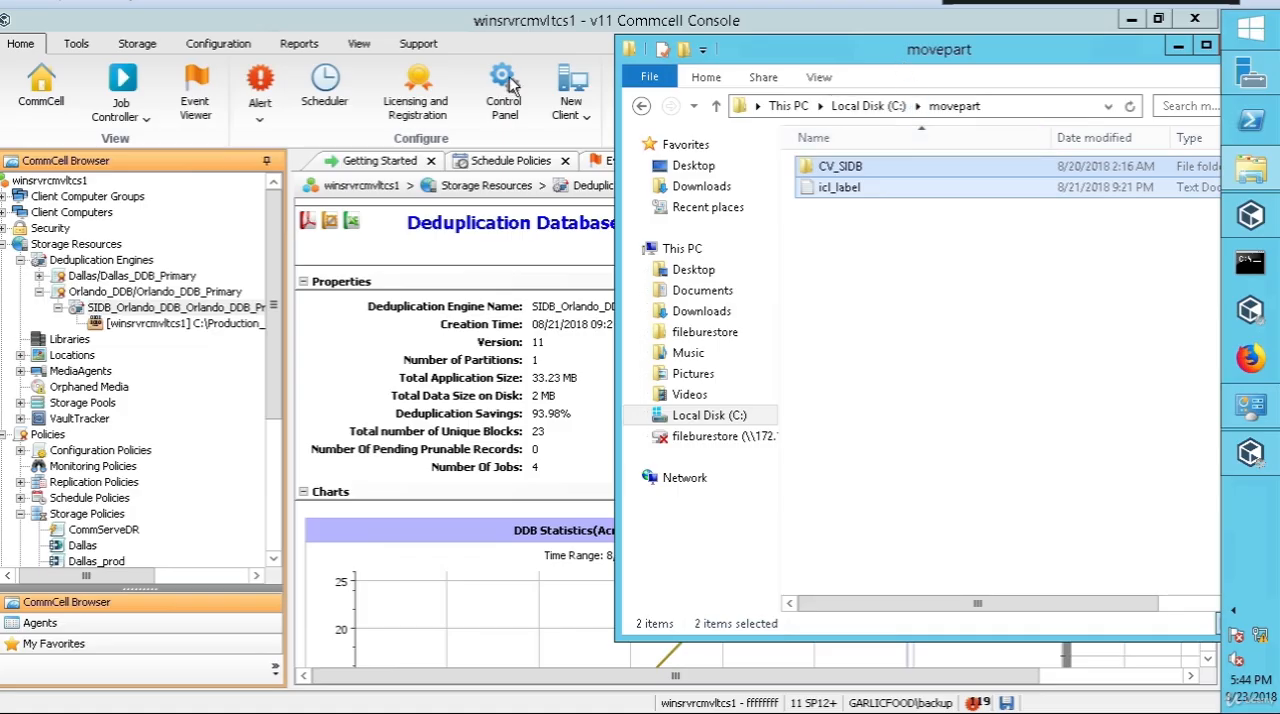
Step: Close the movepart folder window and check the partition path of the Orlando deduplication database in the CommCell Browser
{"action": "left_click_drag", "start_coordinate": [916, 56], "coordinate": [556, 63]}
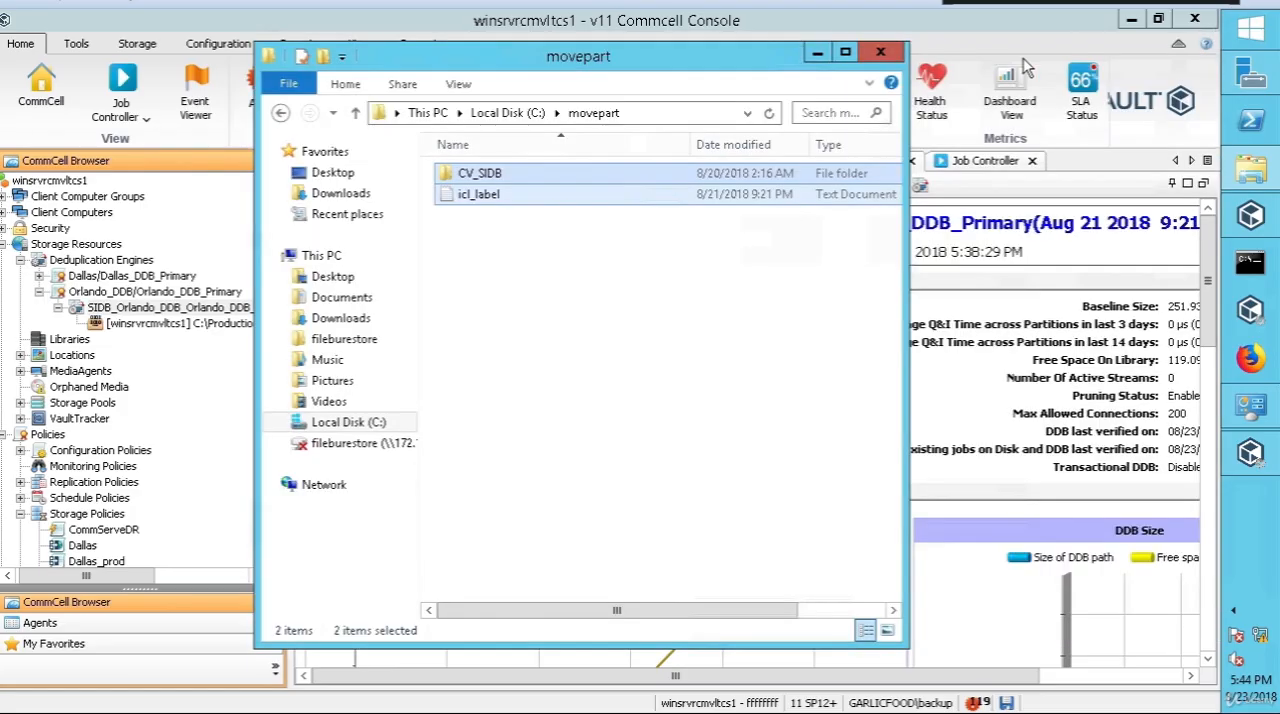
{"action": "left_click", "coordinate": [879, 54]}
{"action": "left_click", "coordinate": [139, 326]}
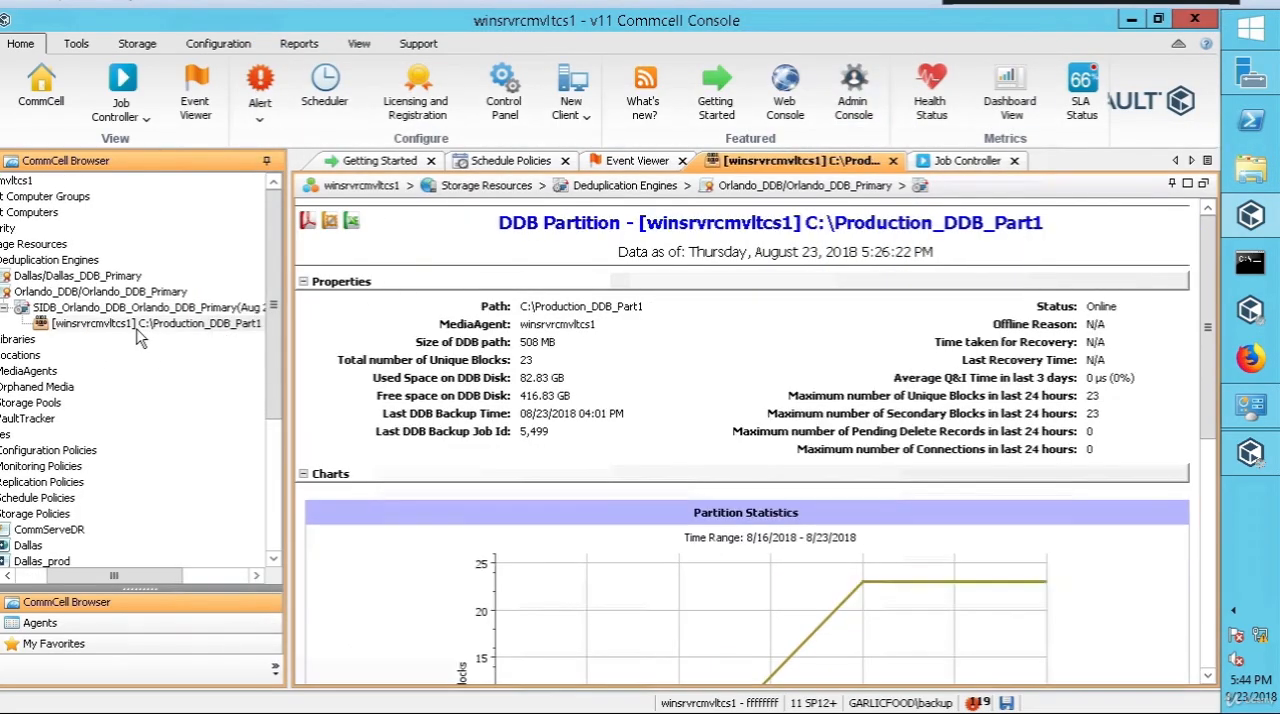
{"action": "left_click", "coordinate": [358, 43]}
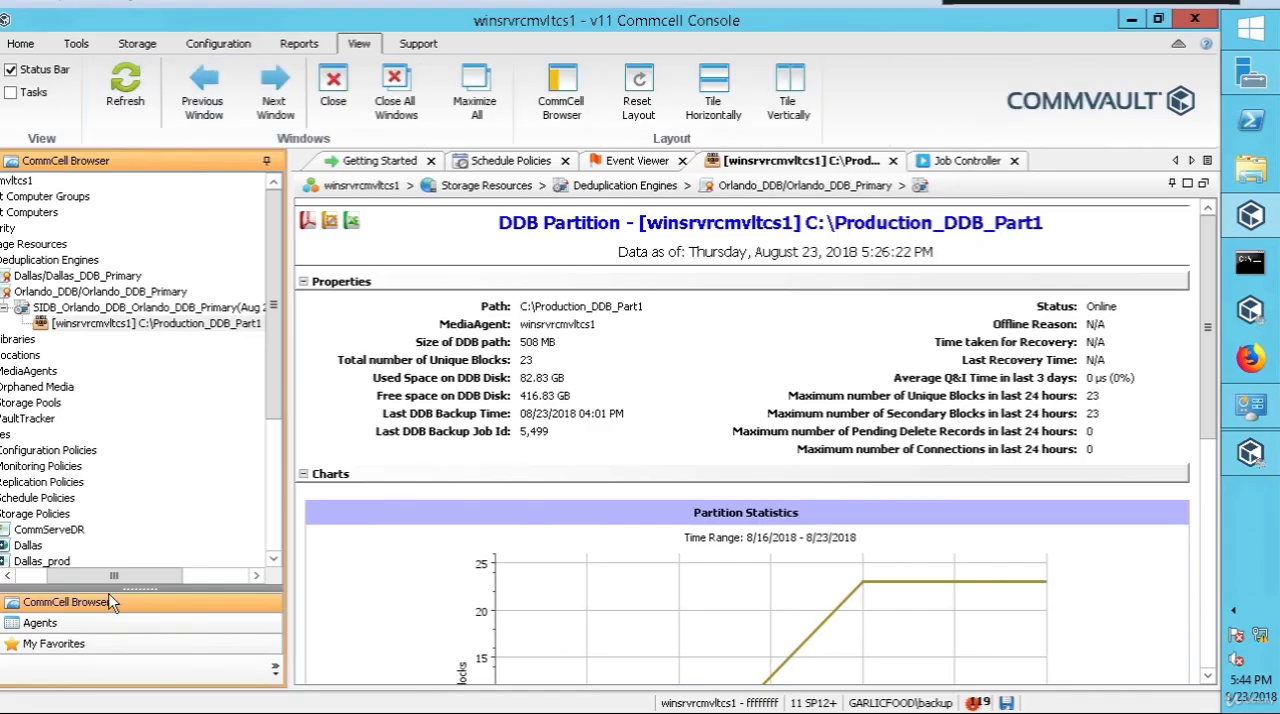
{"action": "left_click_drag", "start_coordinate": [112, 587], "coordinate": [139, 580]}
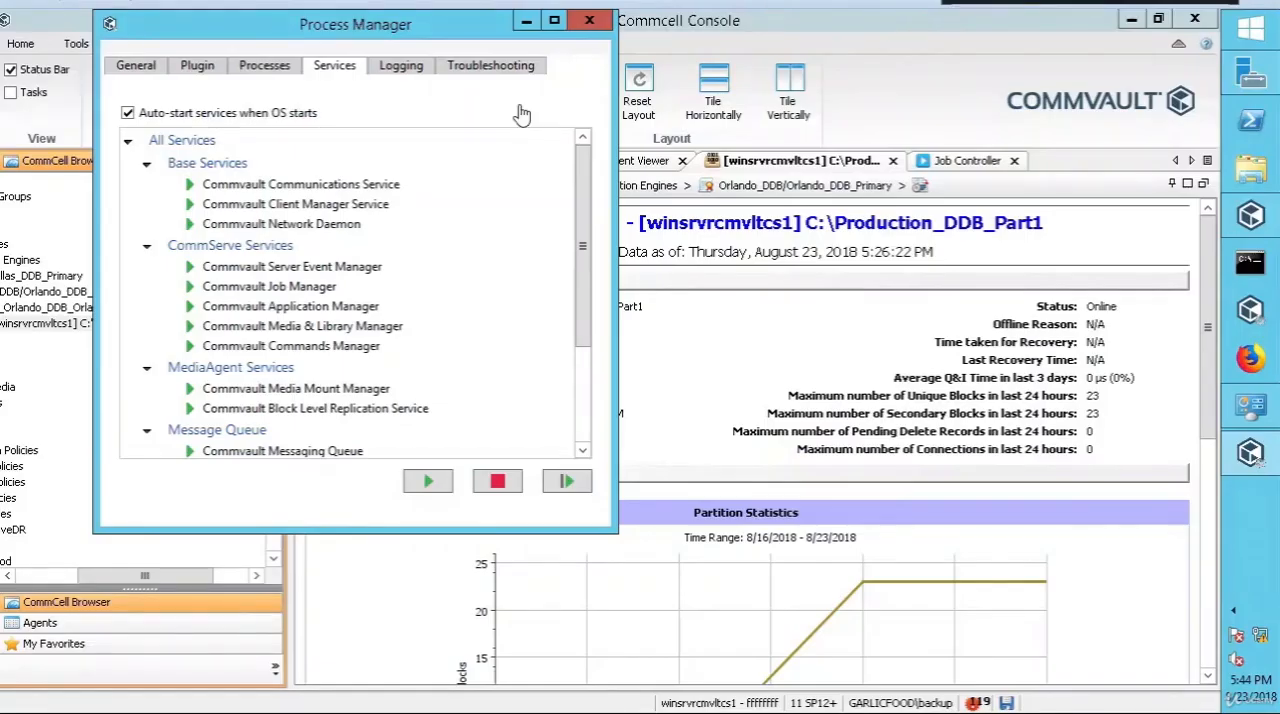
Step: Close the CommCell Console and minimize the Network Connections window
{"action": "left_click", "coordinate": [1197, 20]}
{"action": "left_click", "coordinate": [1197, 20]}
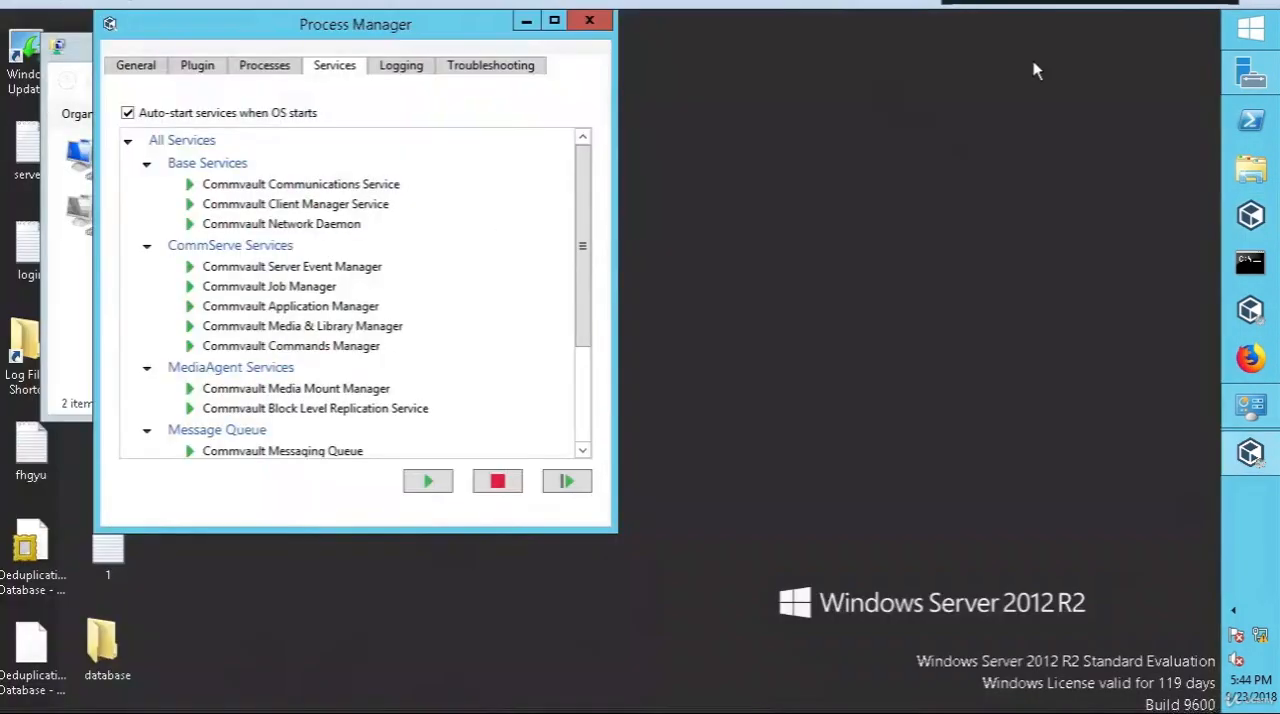
{"action": "left_click", "coordinate": [78, 66]}
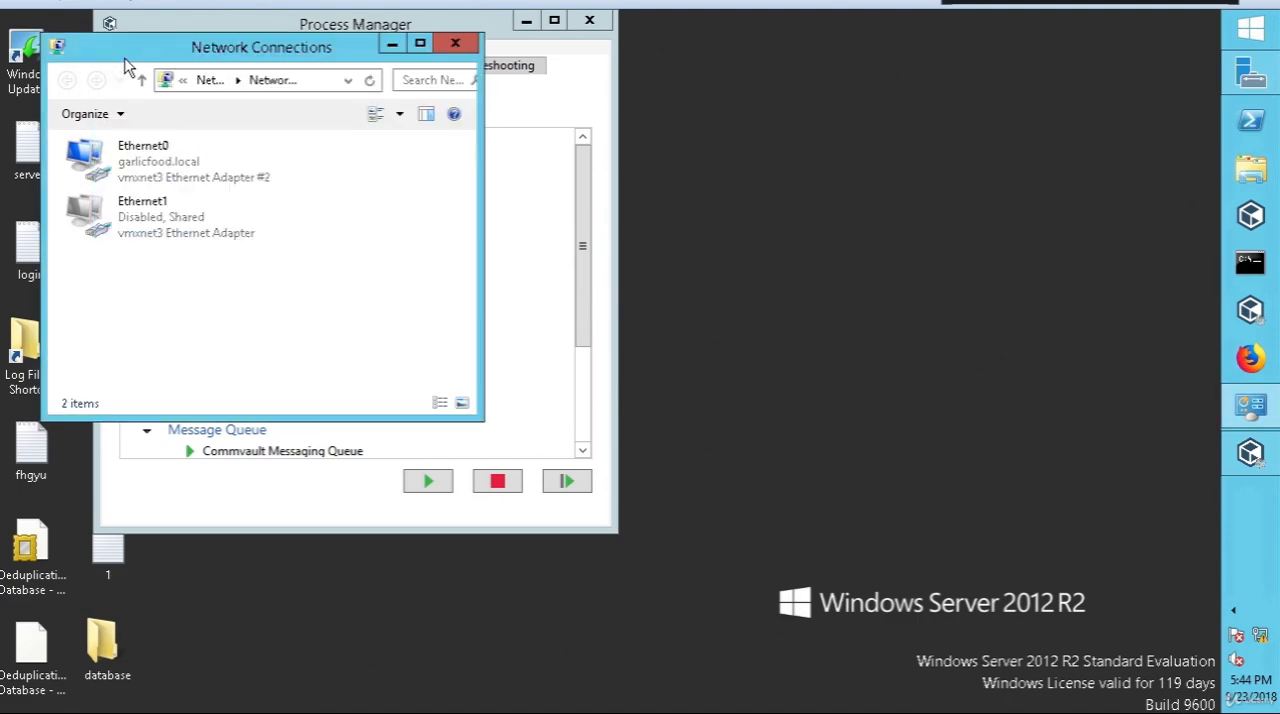
{"action": "left_click", "coordinate": [420, 45]}
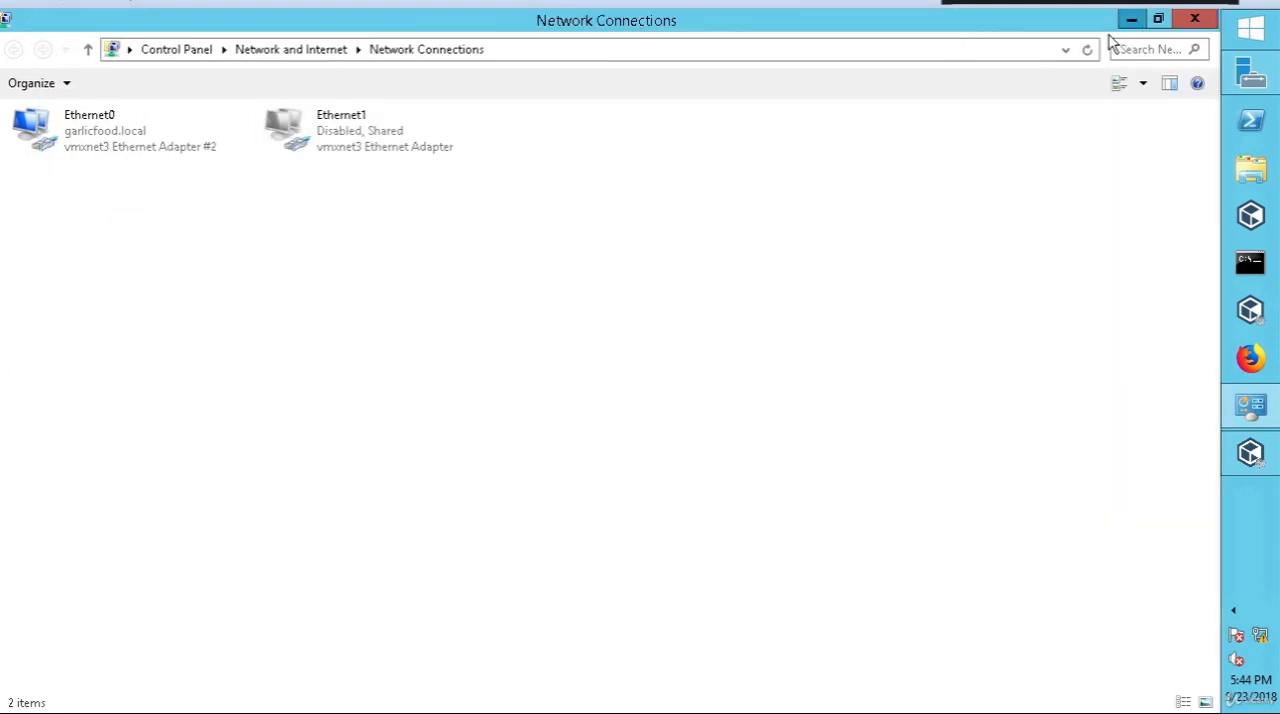
{"action": "left_click", "coordinate": [1131, 19]}
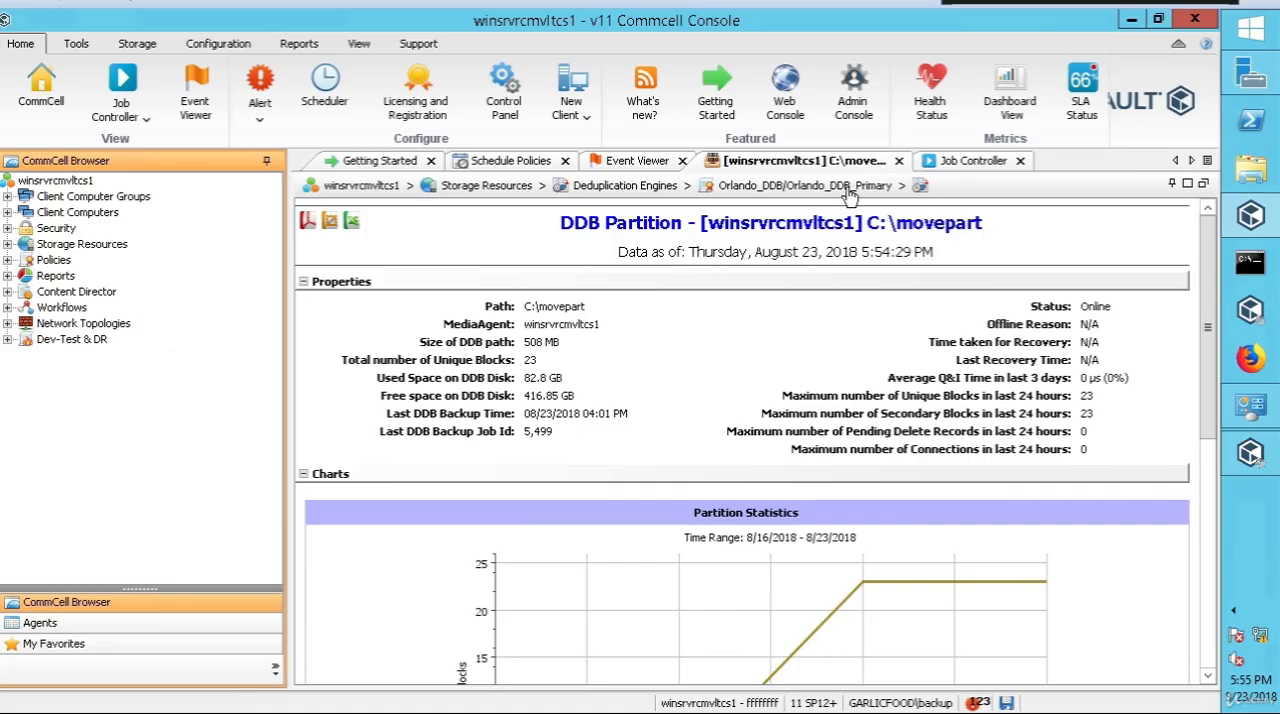
Step: Expand the deduplication engines in the reopened CommCell Console down to the Orlando_DDB_Primary partition and check its path
{"action": "left_click", "coordinate": [8, 244]}
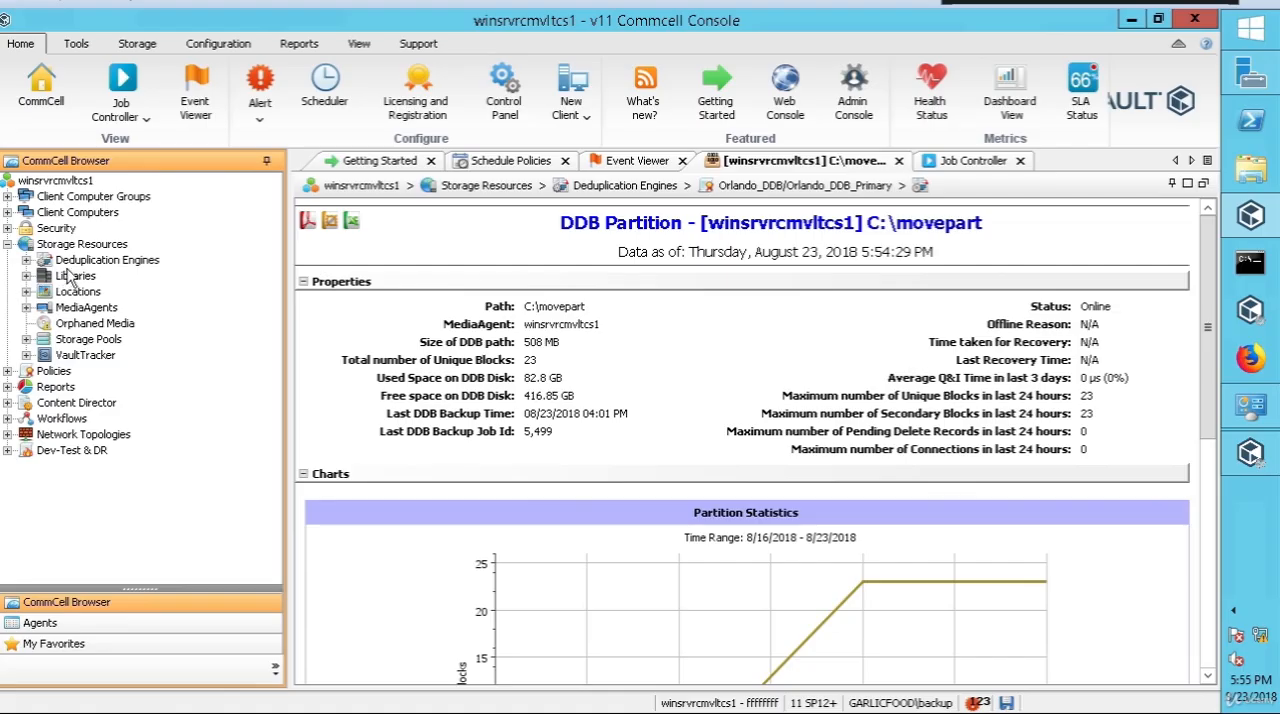
{"action": "left_click", "coordinate": [26, 260]}
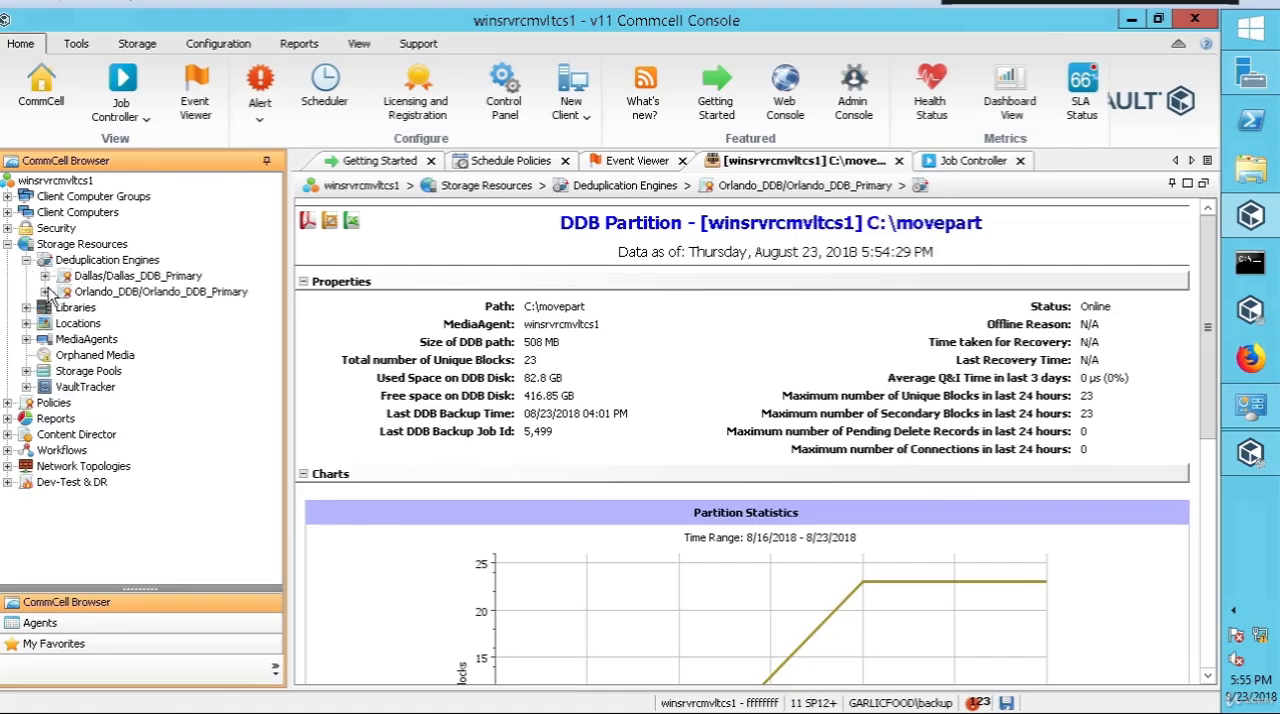
{"action": "left_click", "coordinate": [45, 291]}
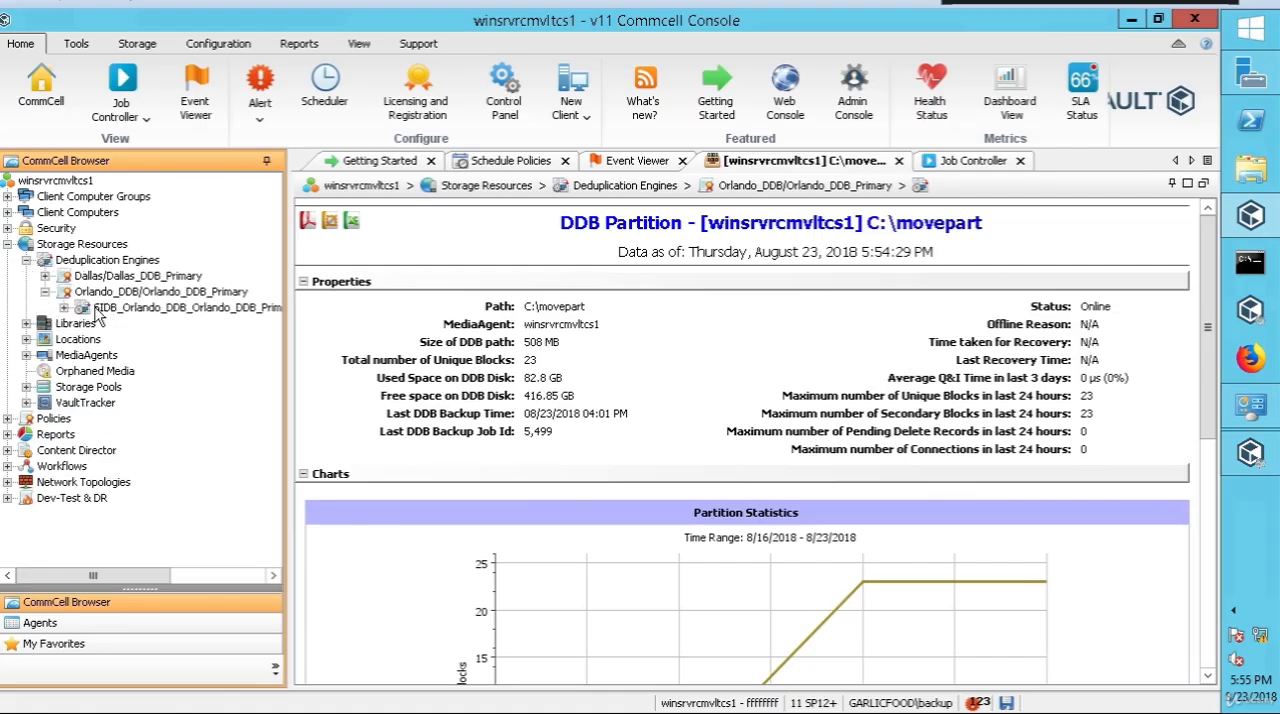
{"action": "left_click", "coordinate": [64, 308]}
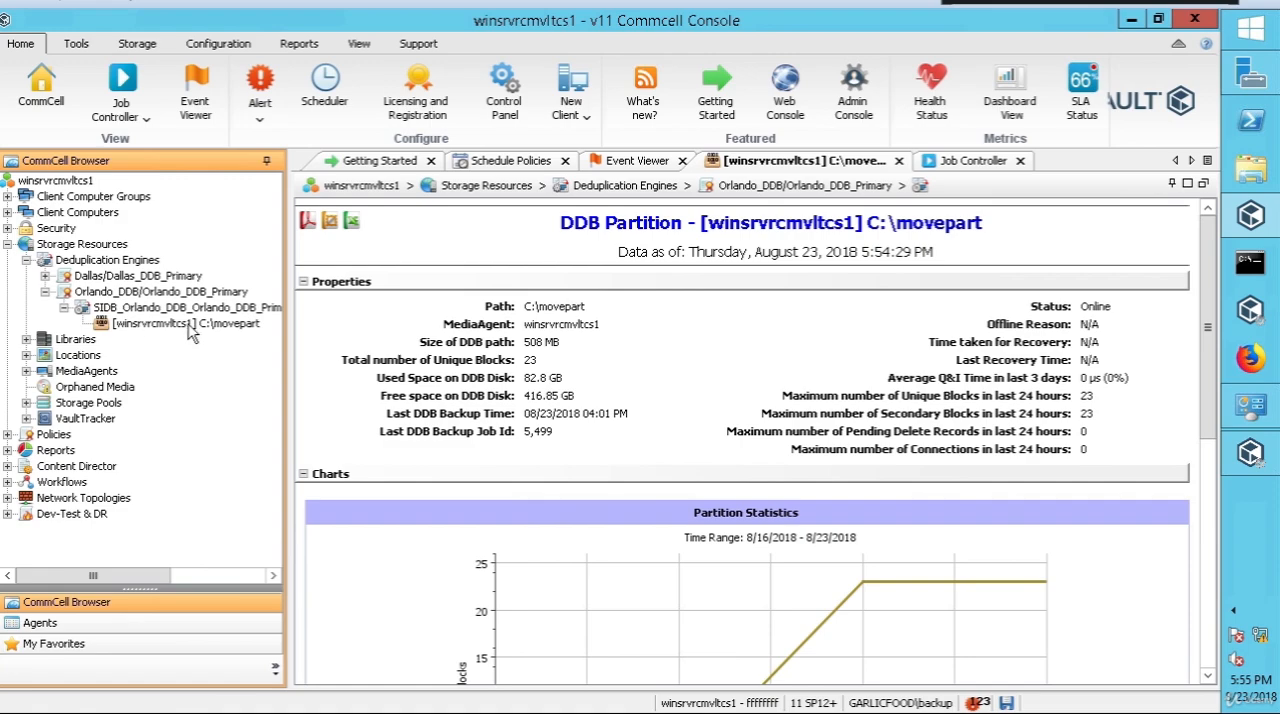
{"action": "left_click", "coordinate": [207, 330]}
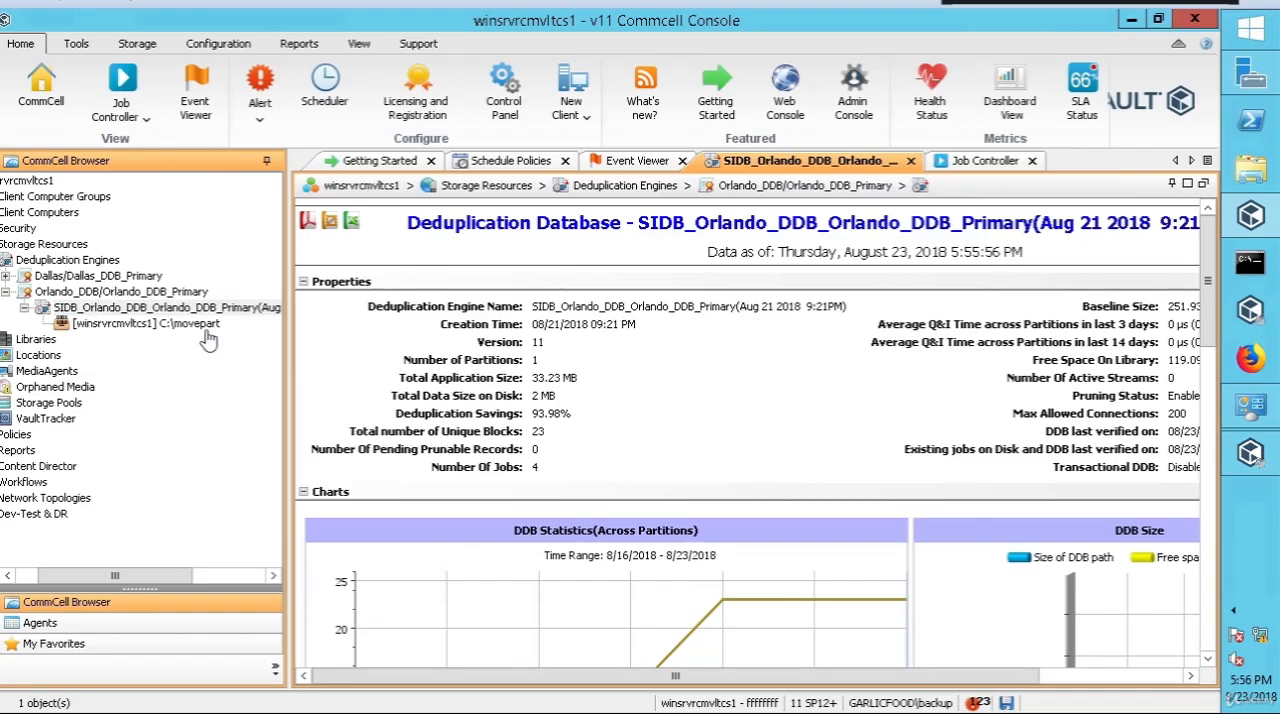
Step: Try to recover the Orlando deduplication database, reconstructing the entire DDB without using a previous recovery backup
{"action": "right_click", "coordinate": [212, 316]}
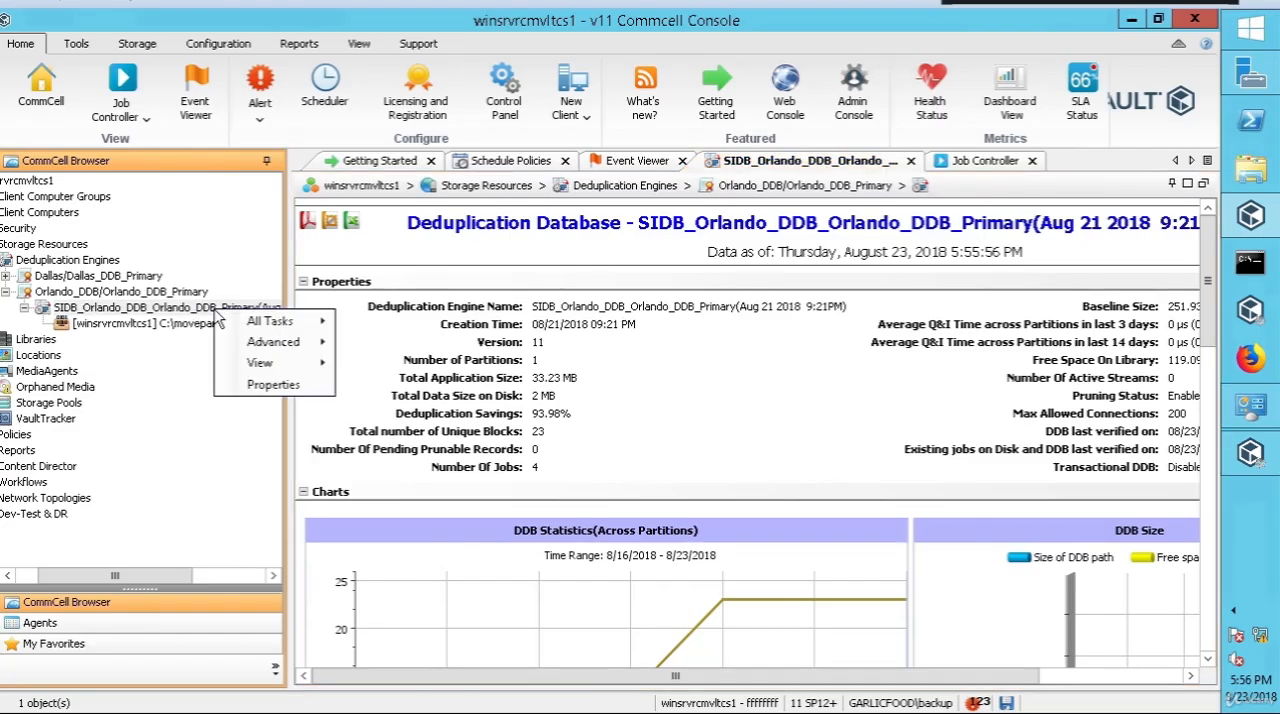
{"action": "mouse_move", "coordinate": [270, 321]}
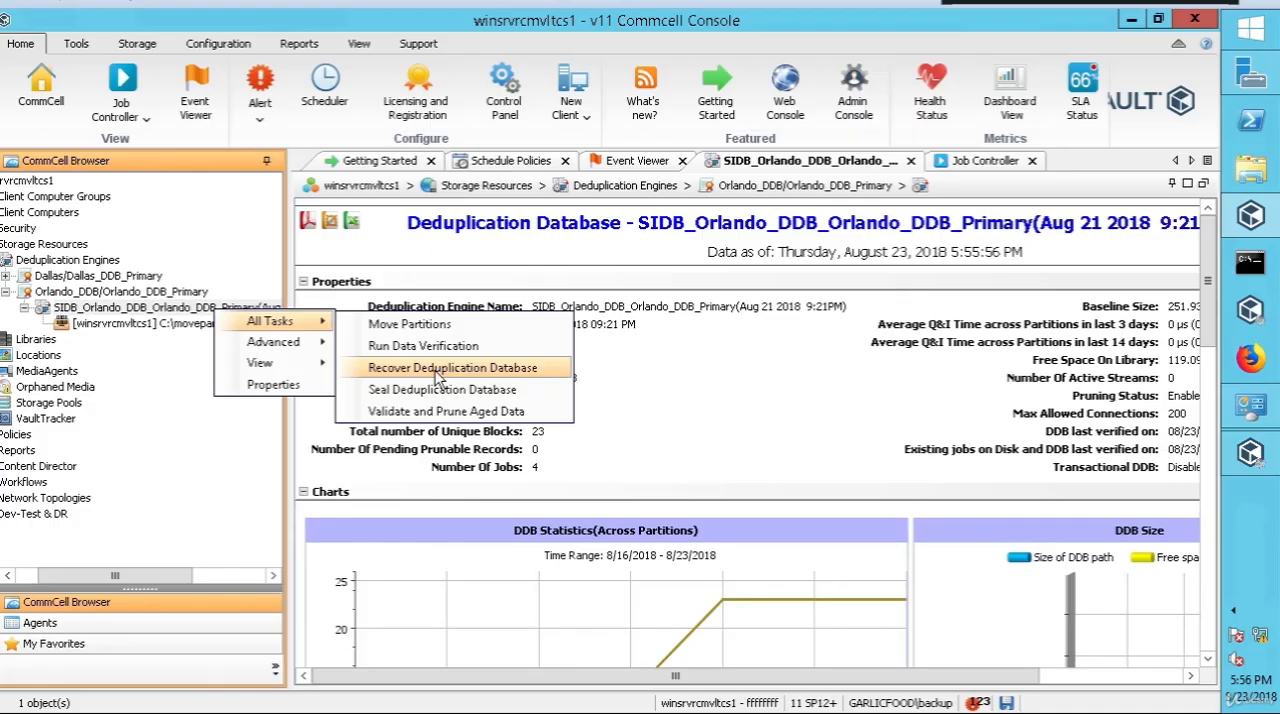
{"action": "left_click", "coordinate": [437, 370]}
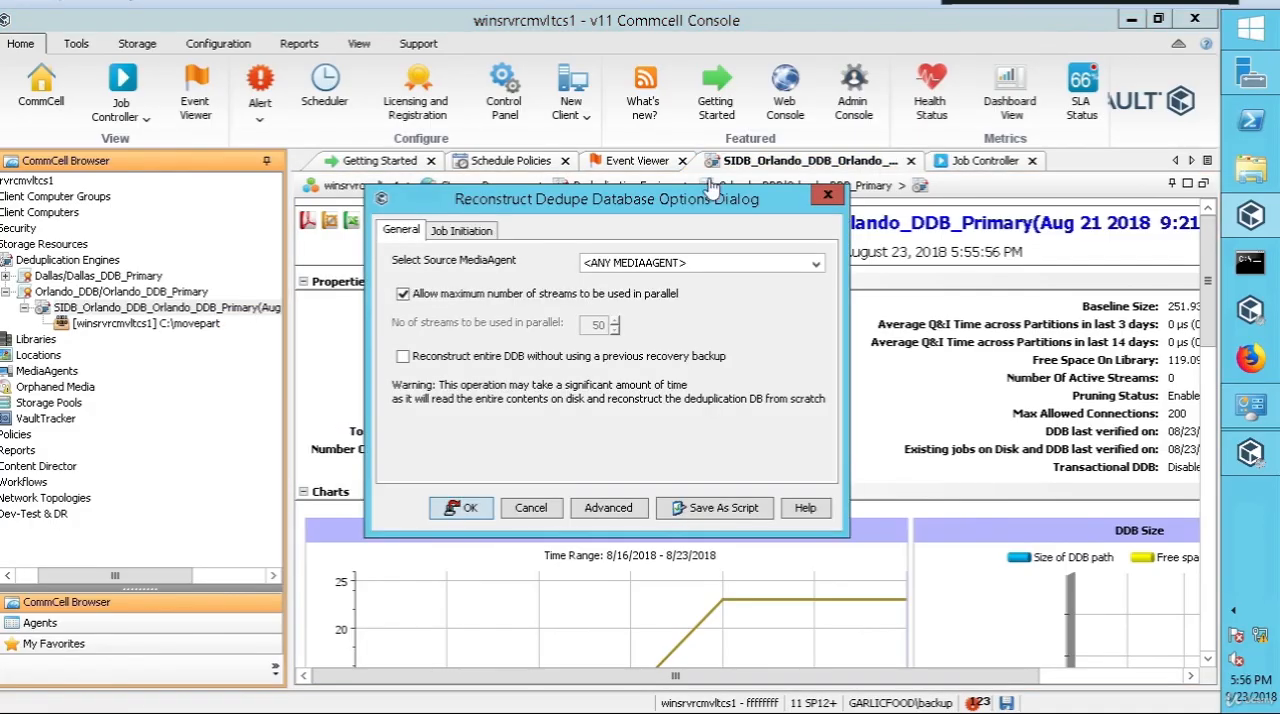
{"action": "left_click", "coordinate": [423, 364]}
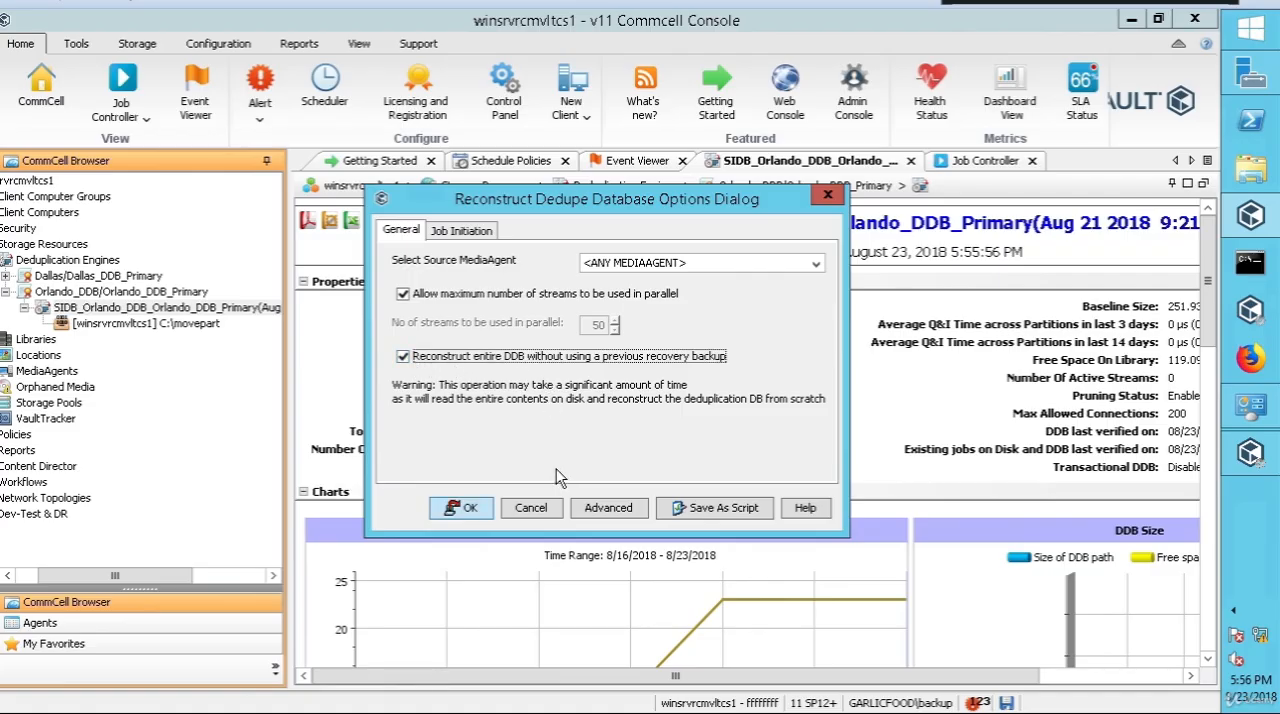
{"action": "left_click", "coordinate": [477, 518]}
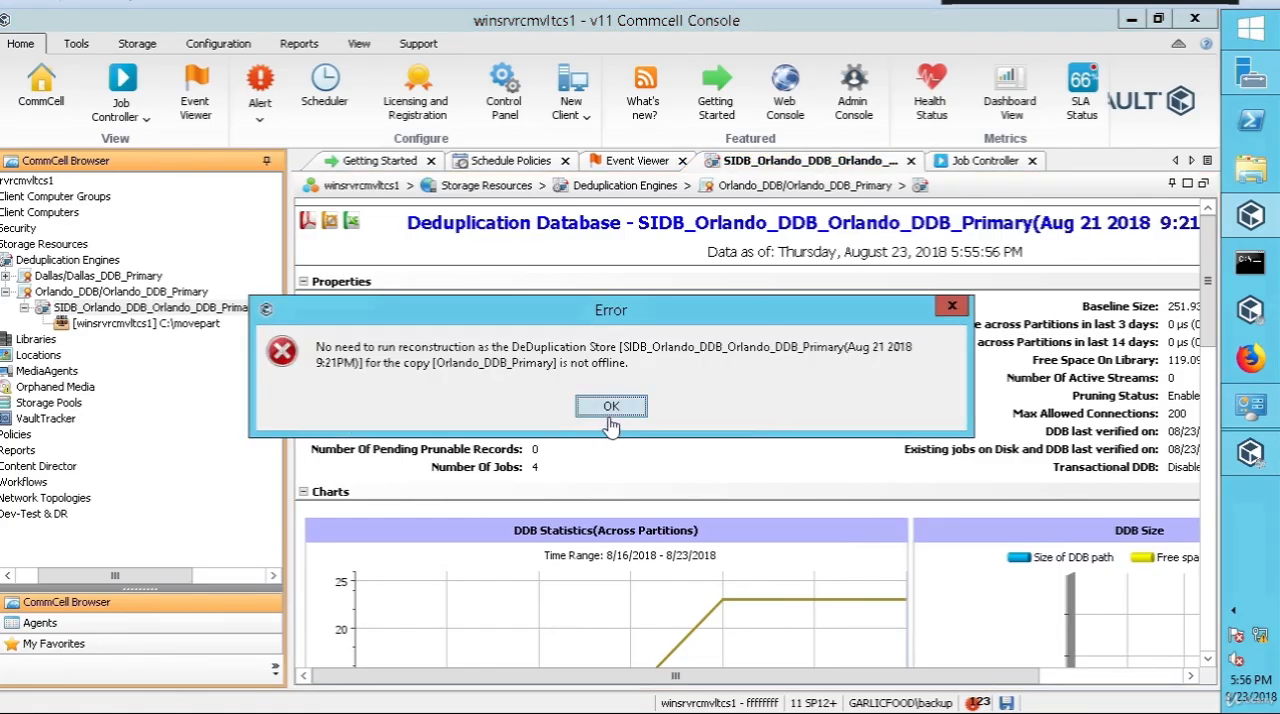
{"action": "left_click", "coordinate": [619, 414]}
{"action": "left_click", "coordinate": [634, 412]}
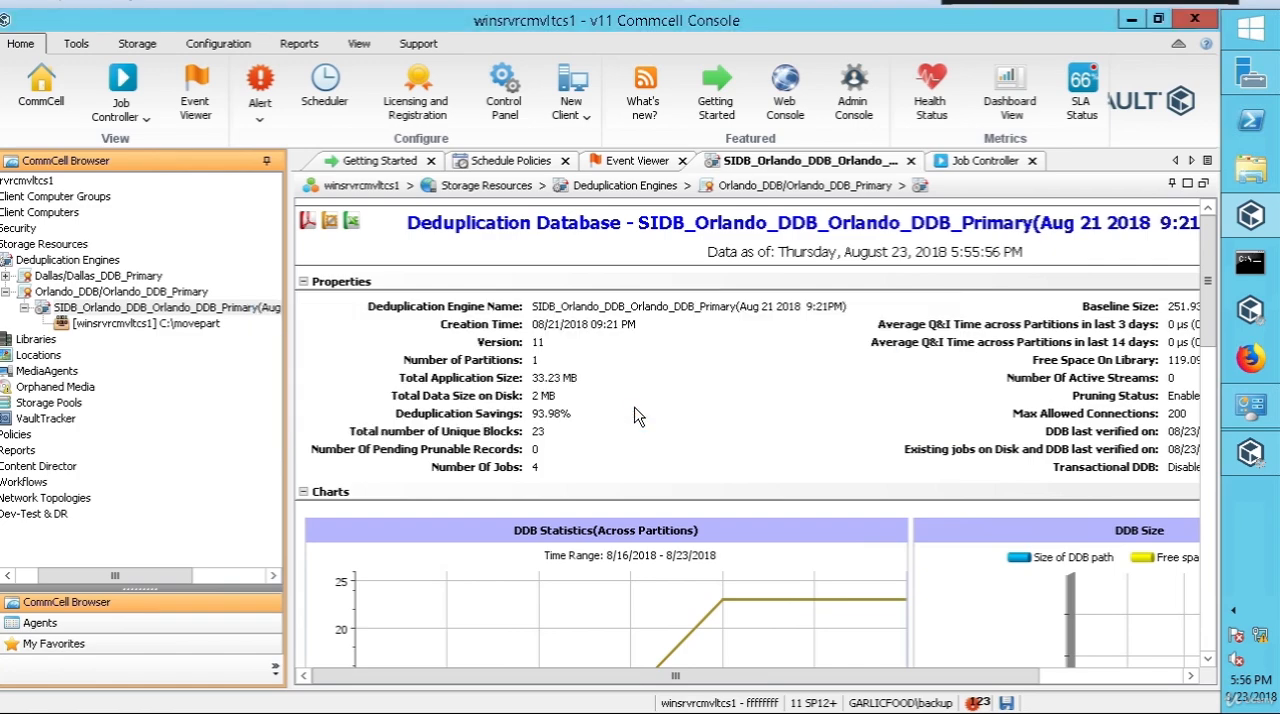
Step: Bring up the available tasks for the Orlando deduplication database
{"action": "left_click", "coordinate": [172, 315]}
{"action": "right_click", "coordinate": [172, 315]}
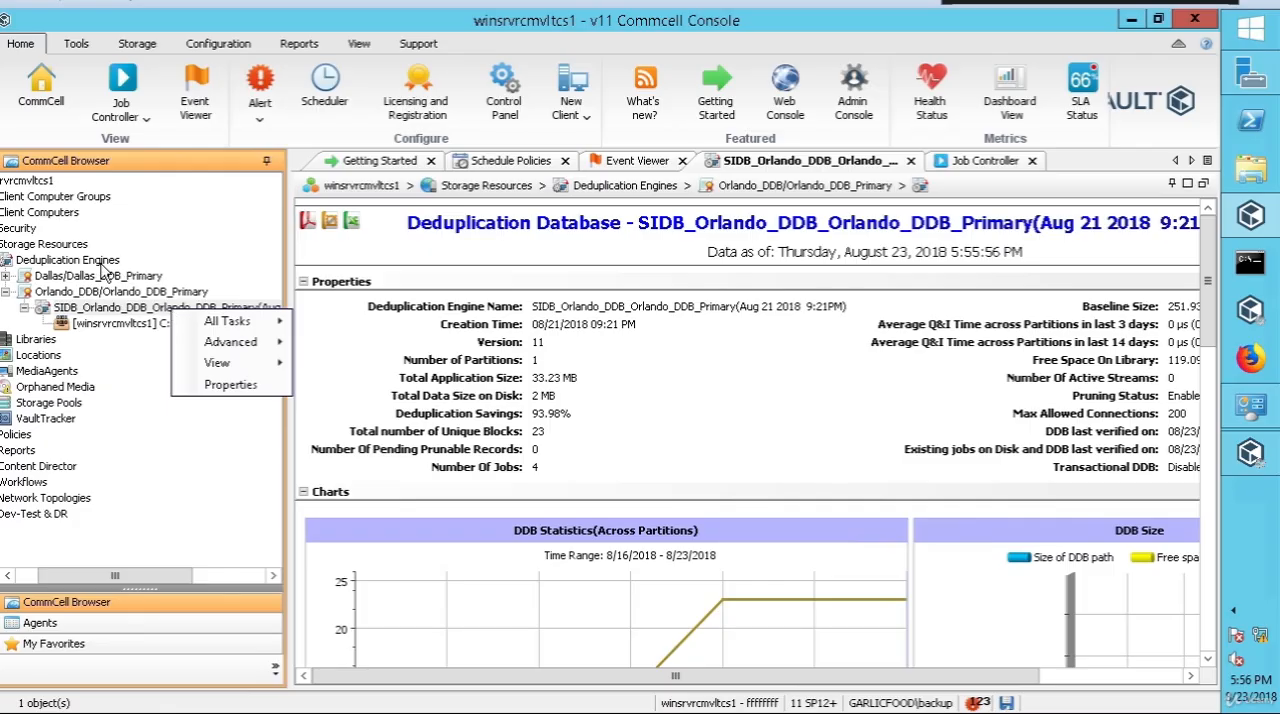
{"action": "mouse_move", "coordinate": [218, 323]}
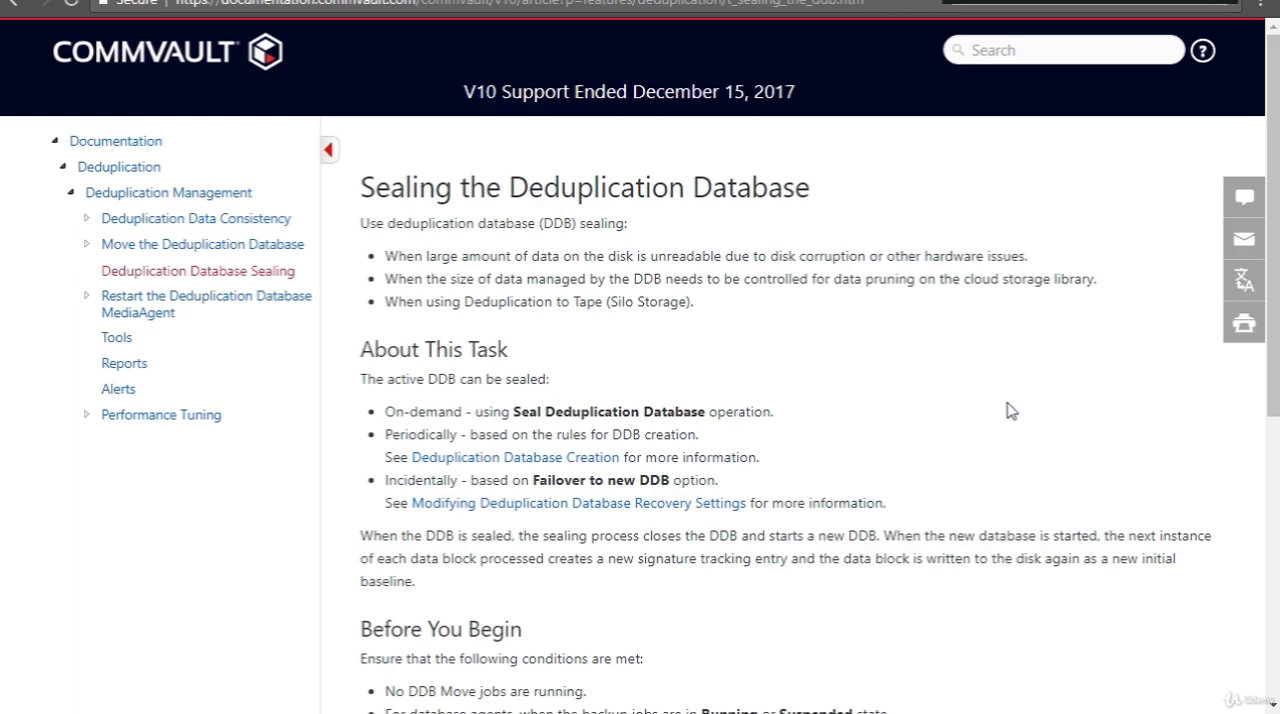
Step: Read the prerequisites, disk space requirement and procedure in the Commvault documentation page on sealing the deduplication database
{"action": "scroll", "coordinate": [395, 440], "scroll_direction": "down", "scroll_amount": 2}
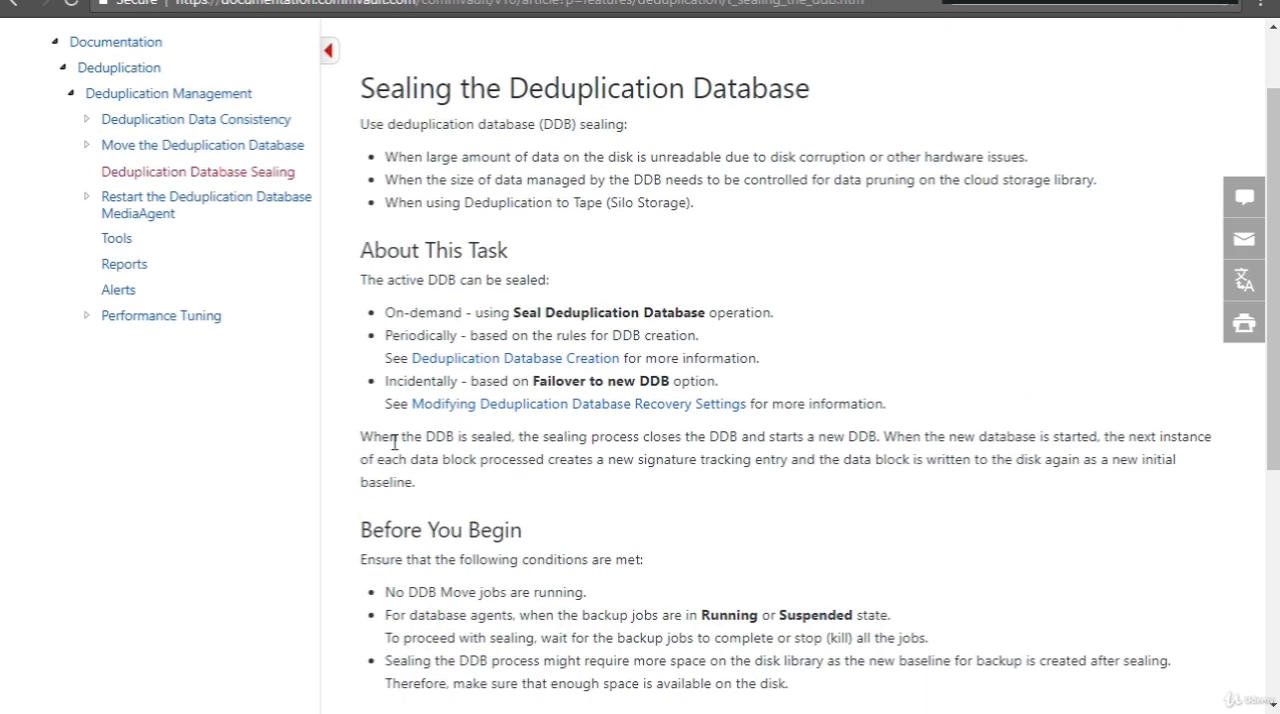
{"action": "scroll", "coordinate": [334, 431], "scroll_direction": "down", "scroll_amount": 2}
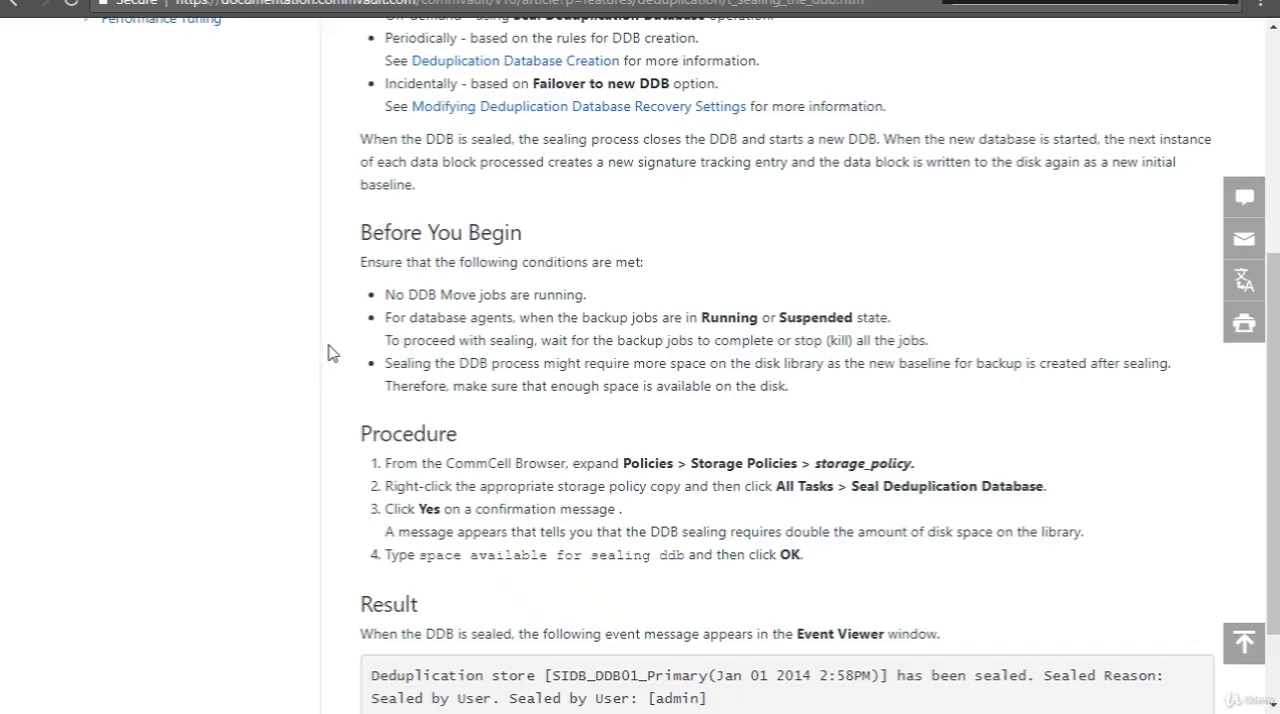
{"action": "scroll", "coordinate": [358, 405], "scroll_direction": "down", "scroll_amount": 1}
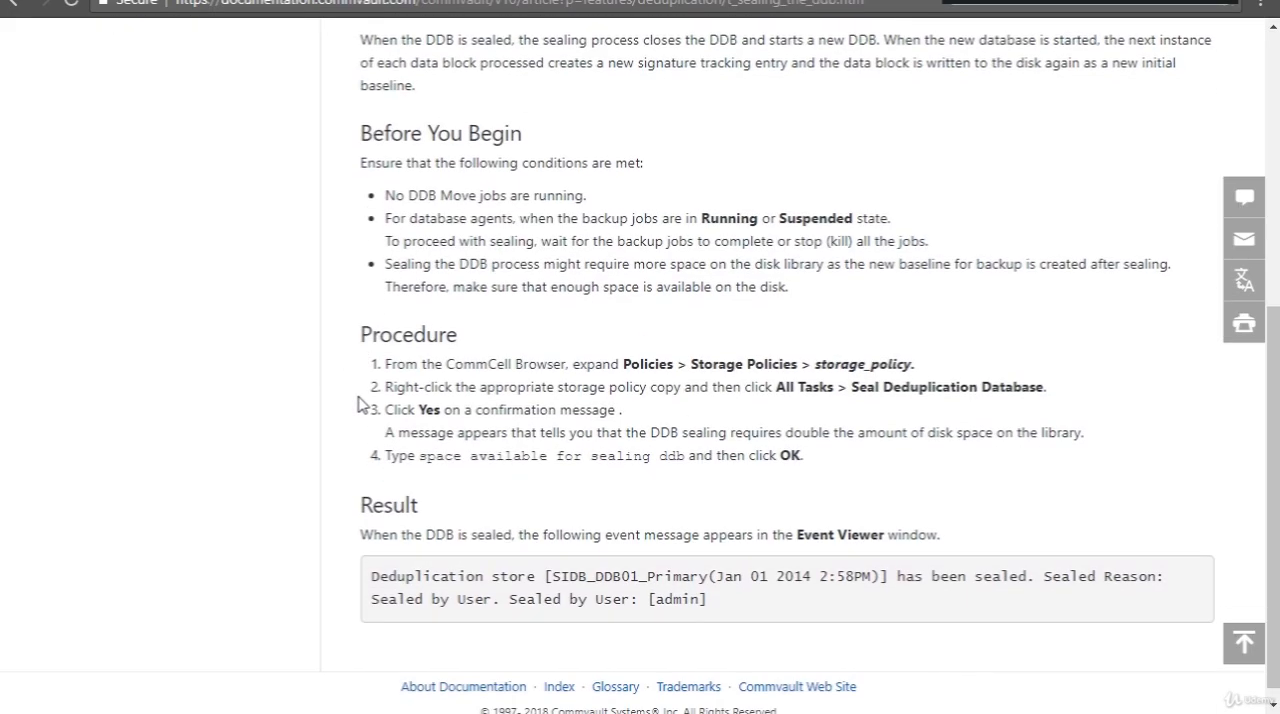
{"action": "scroll", "coordinate": [358, 405], "scroll_direction": "down", "scroll_amount": 1}
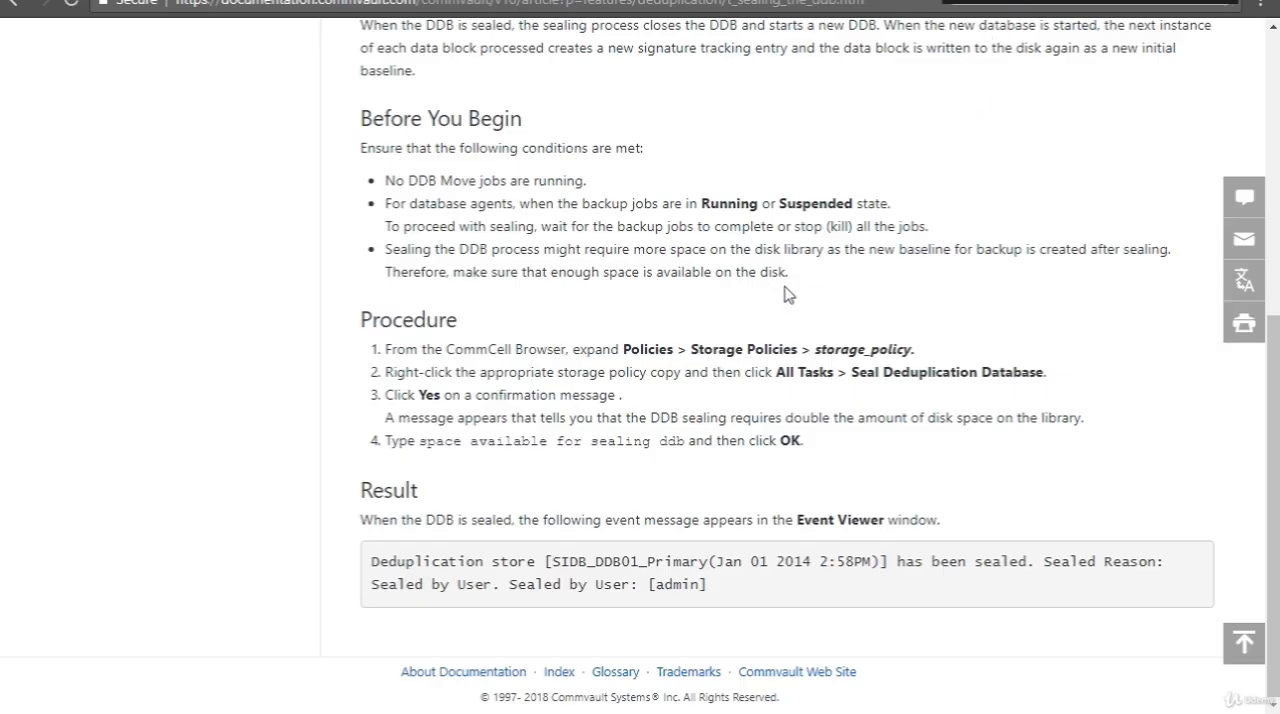
{"action": "left_click_drag", "start_coordinate": [790, 272], "coordinate": [406, 253]}
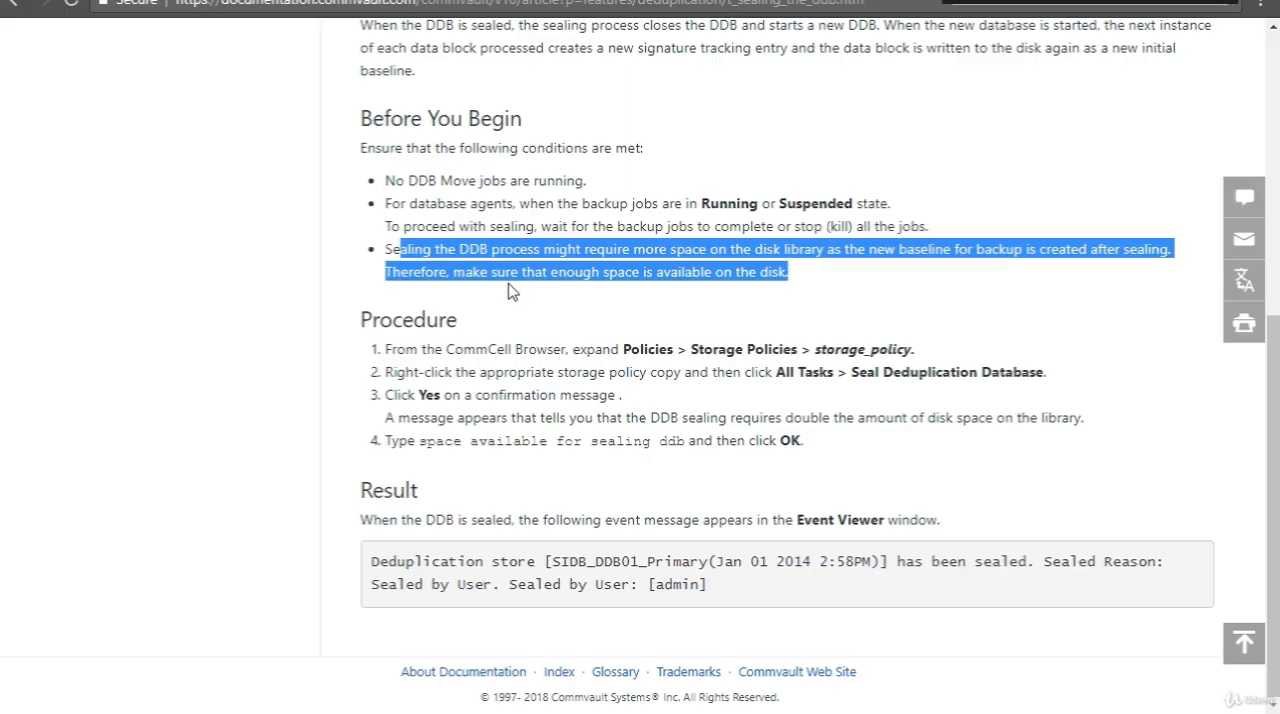
{"action": "left_click", "coordinate": [859, 279]}
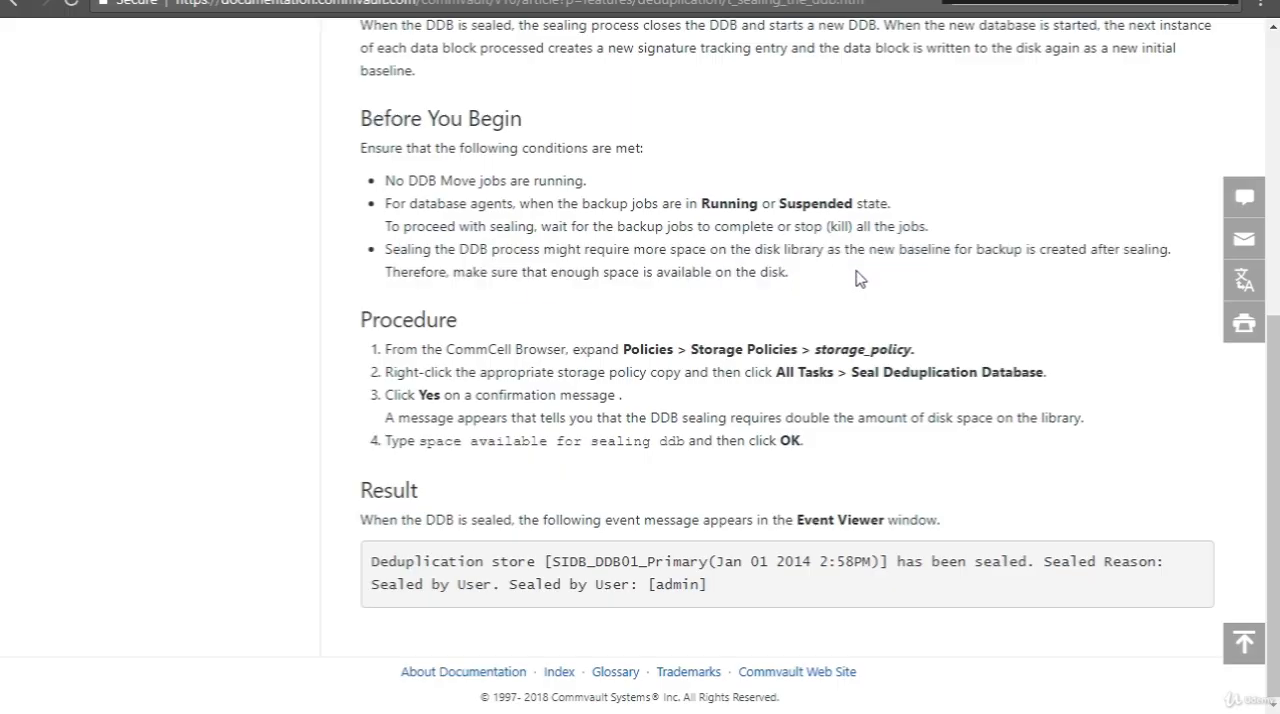
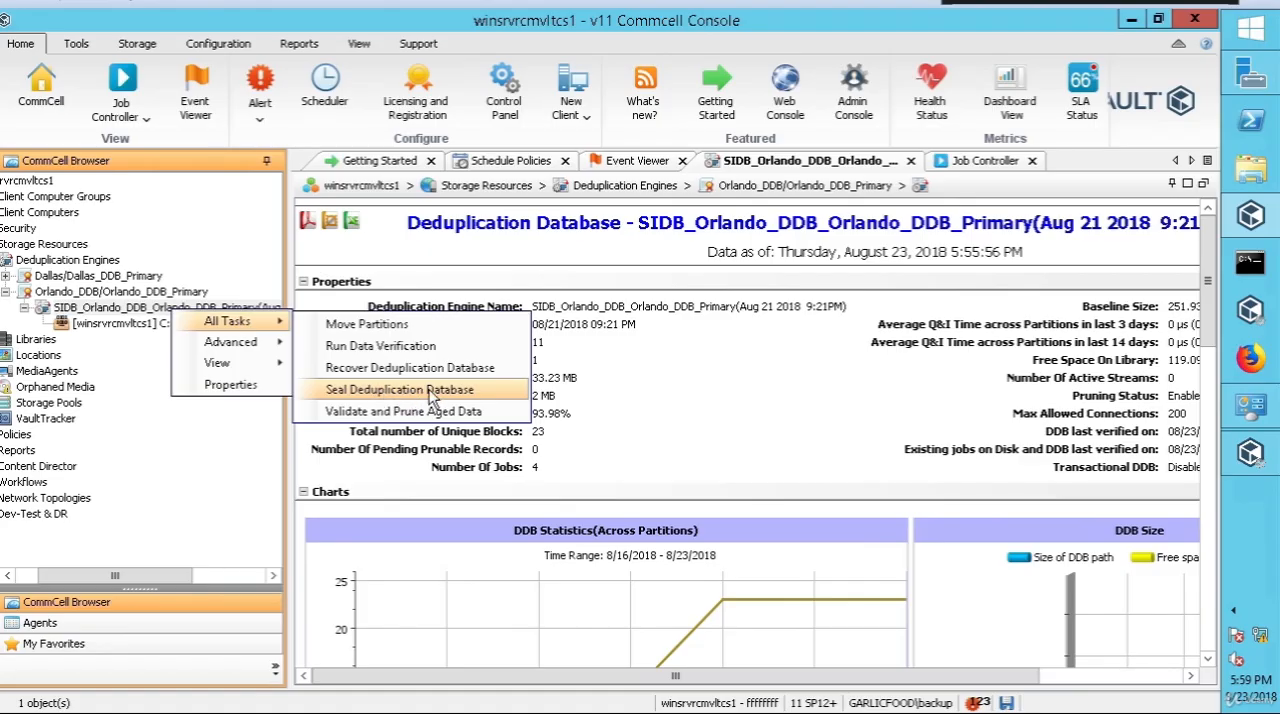
Step: Seal the Orlando deduplication database, confirming with the text "space available for sealing ddb"
{"action": "left_click", "coordinate": [452, 395]}
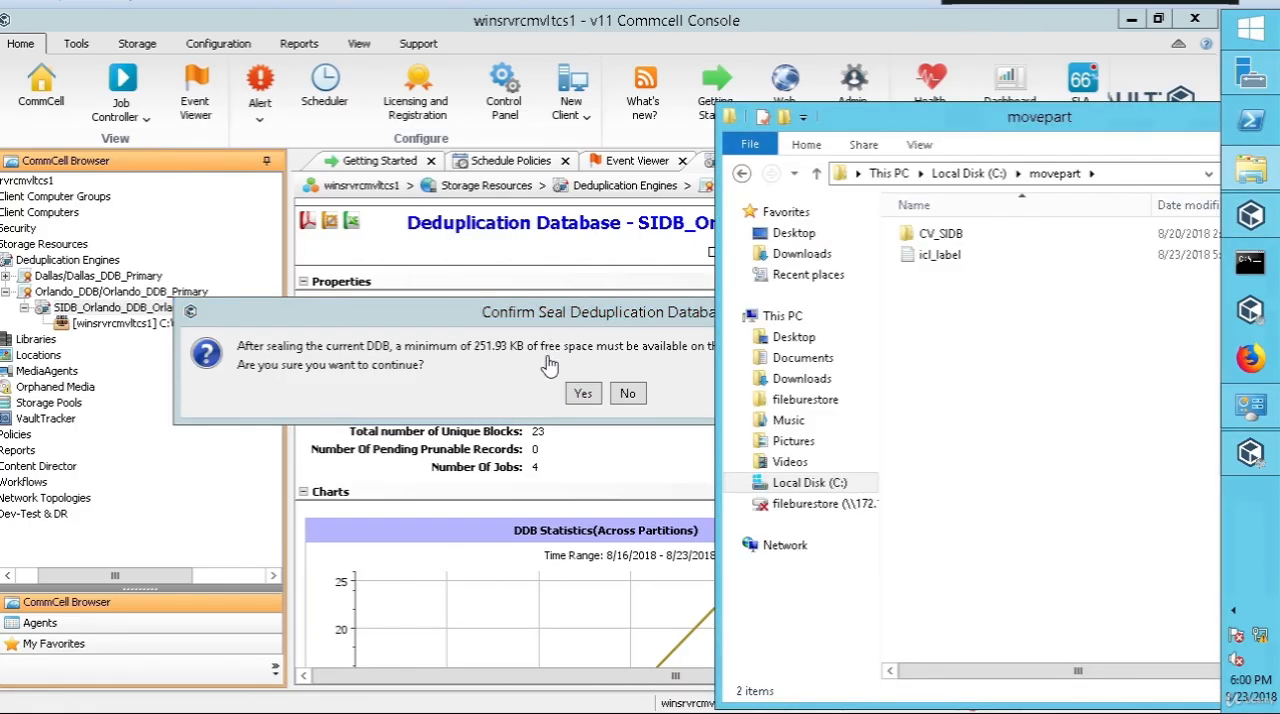
{"action": "left_click", "coordinate": [582, 395]}
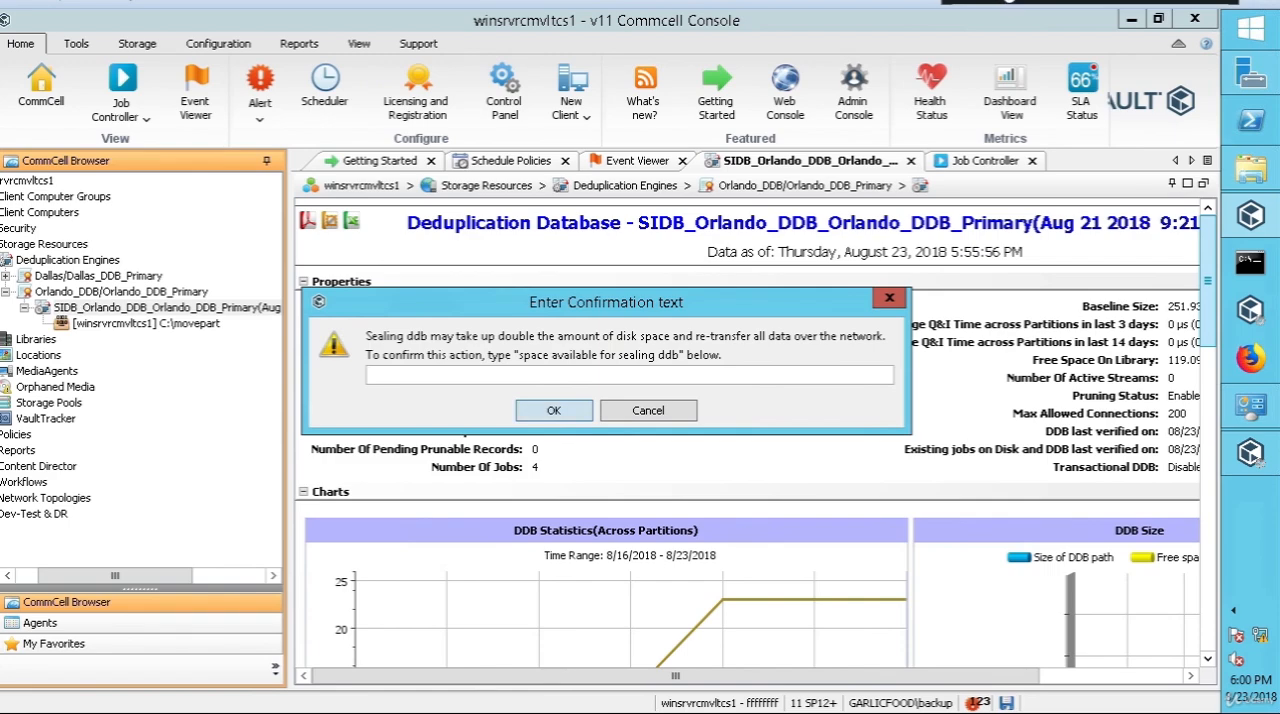
{"action": "type", "text": "space available for sealing jobs"}
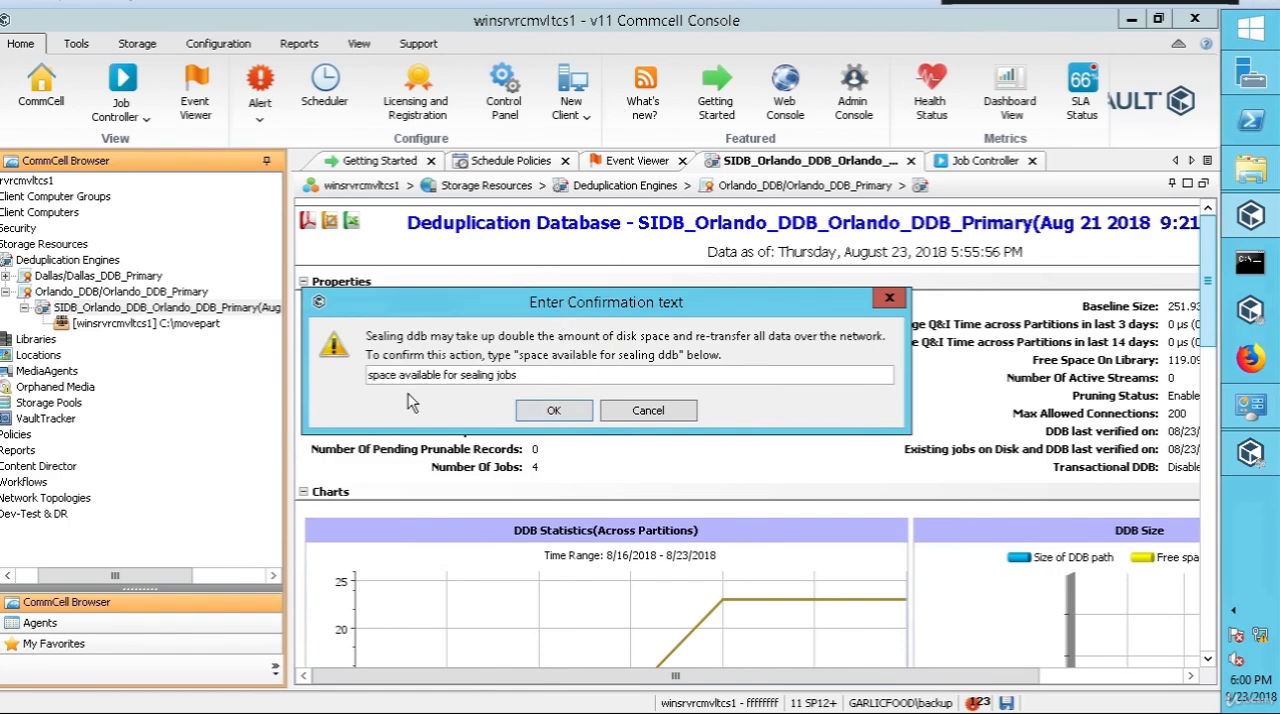
{"action": "left_click", "coordinate": [556, 418]}
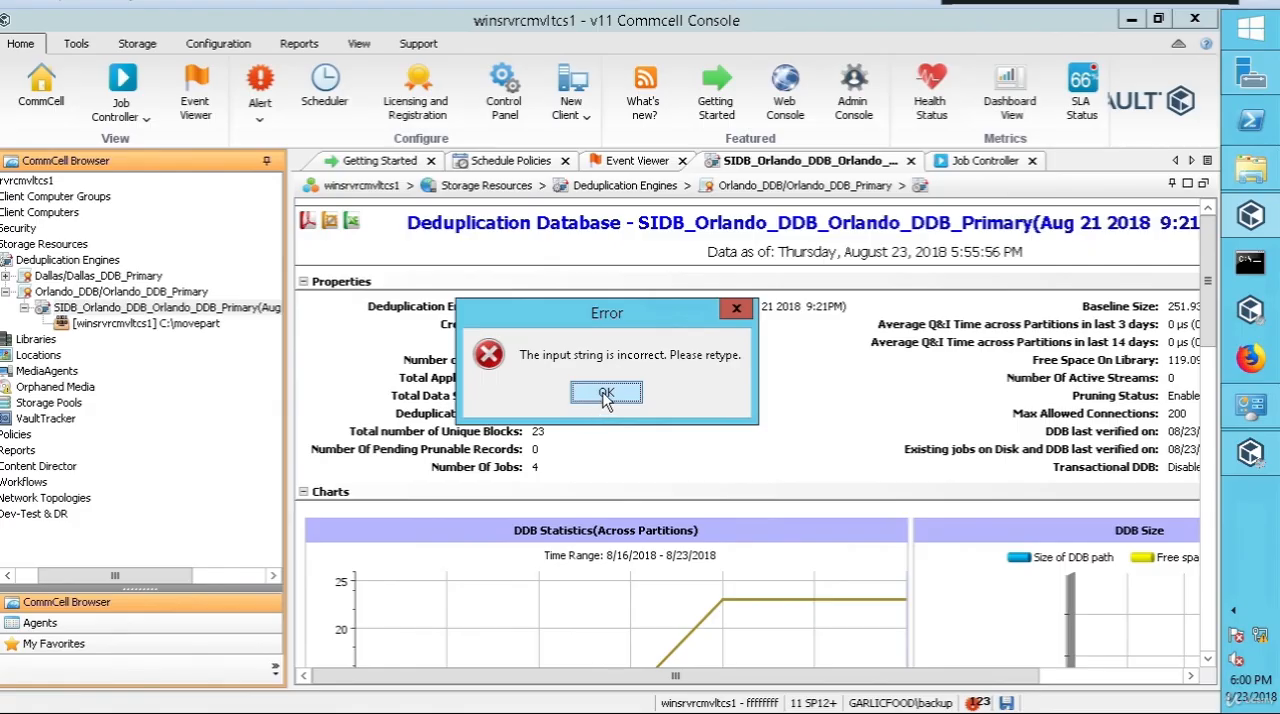
{"action": "left_click", "coordinate": [605, 395]}
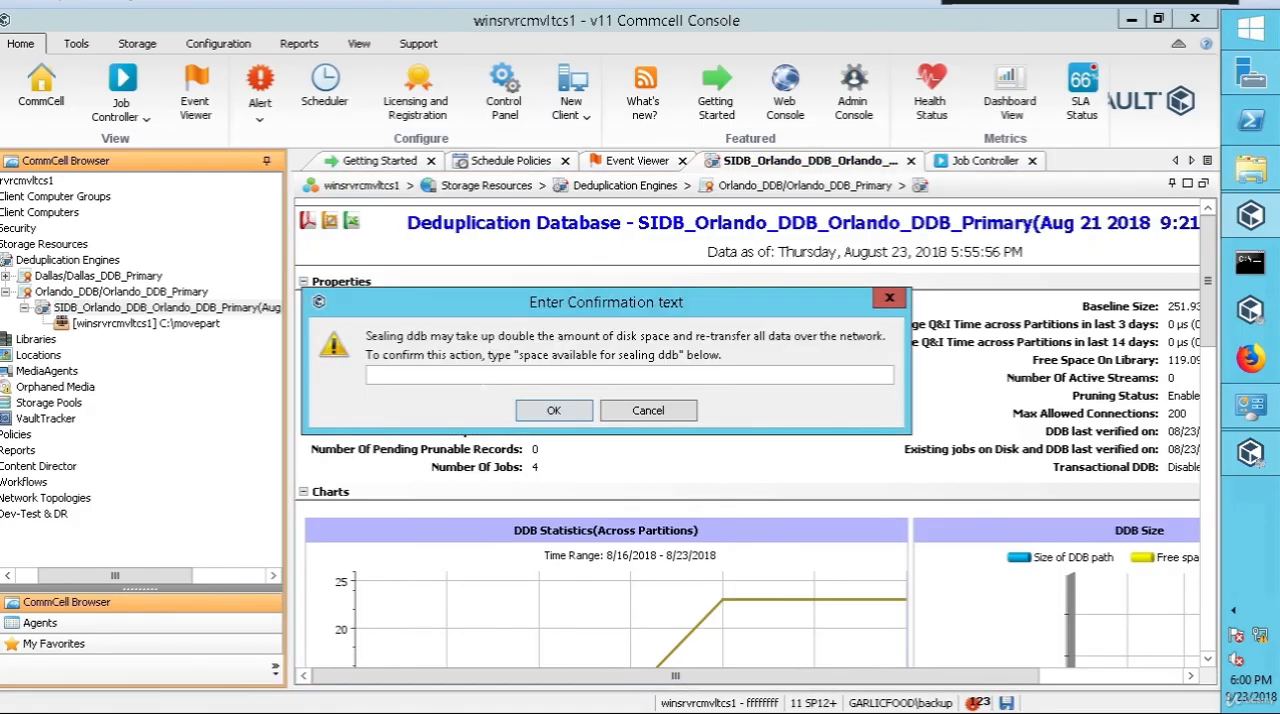
{"action": "type", "text": "space available for sealing ddb"}
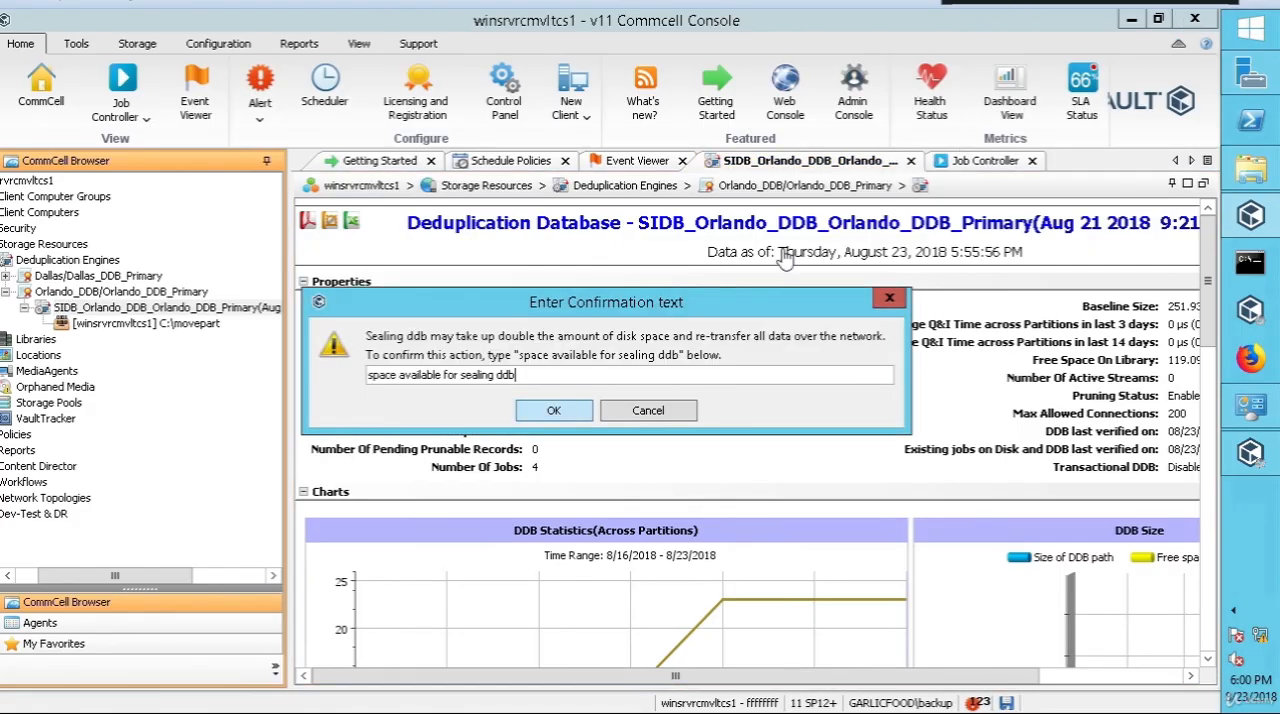
{"action": "left_click", "coordinate": [555, 413]}
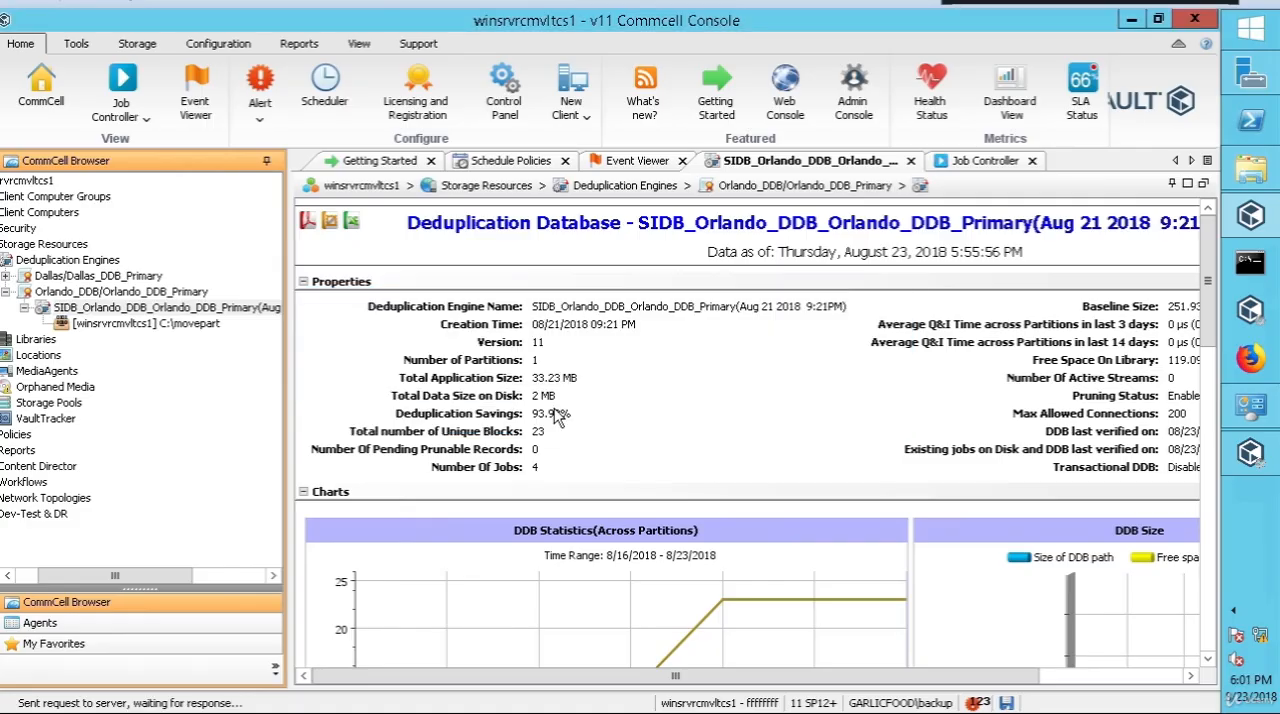
Step: Bring the movepart folder window fully into view, and read the details of the database sealing event in the Event Viewer
{"action": "left_click", "coordinate": [1251, 170]}
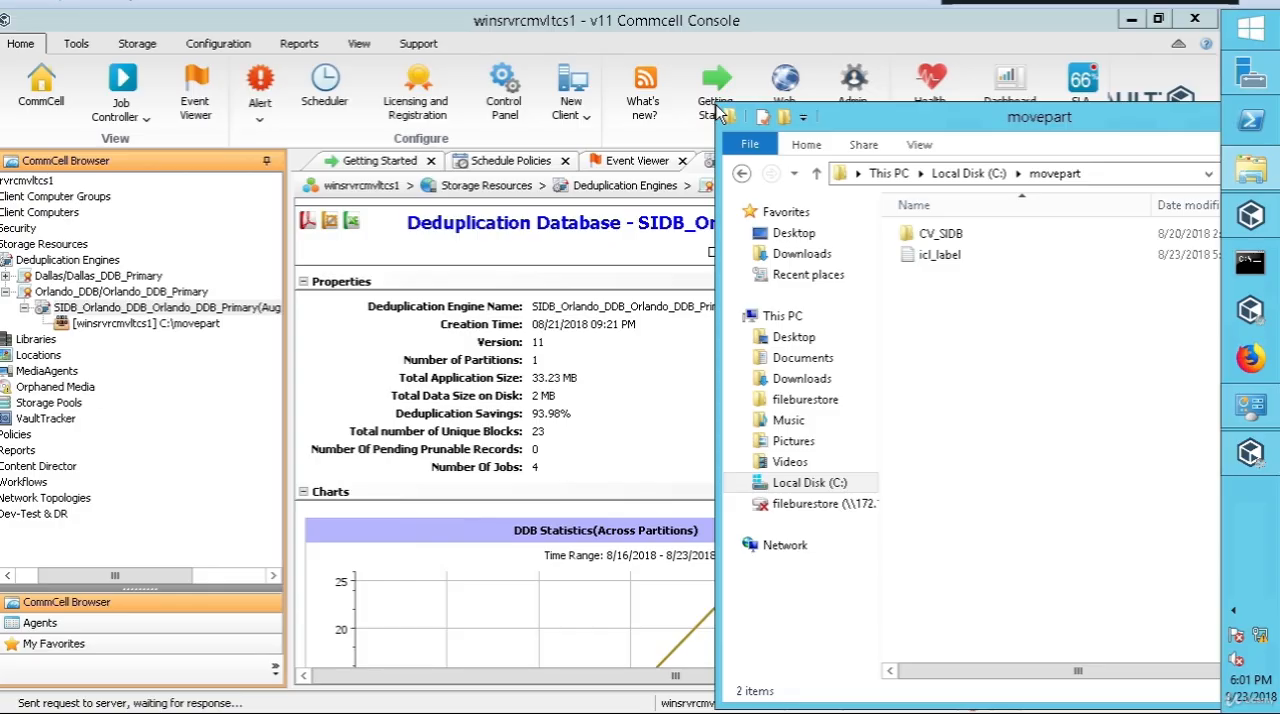
{"action": "left_click_drag", "start_coordinate": [718, 106], "coordinate": [852, 99]}
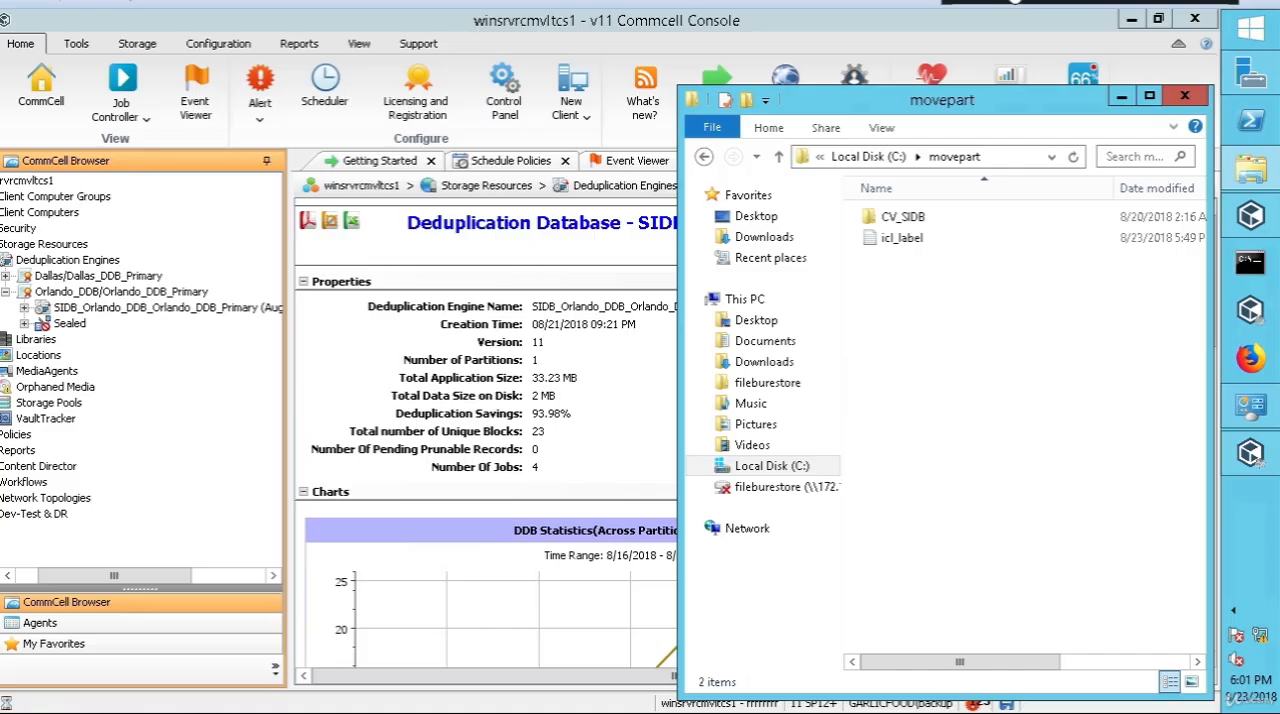
{"action": "left_click", "coordinate": [195, 92]}
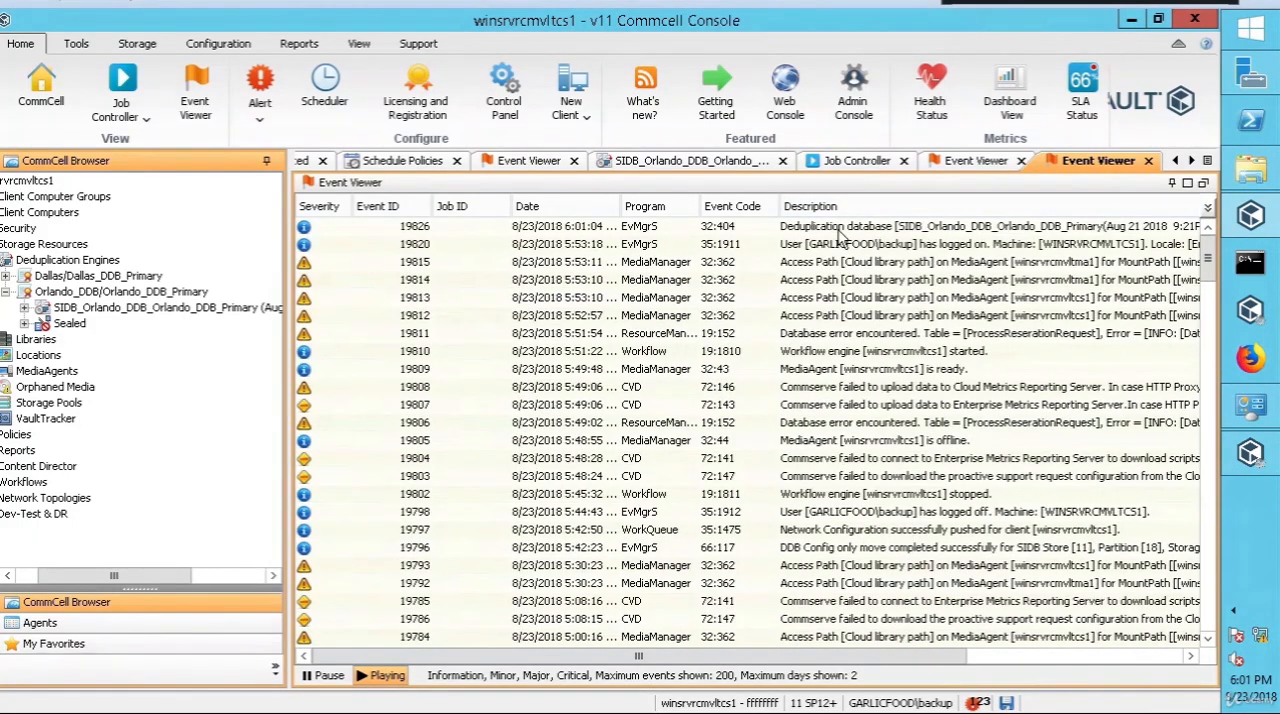
{"action": "left_click", "coordinate": [838, 231]}
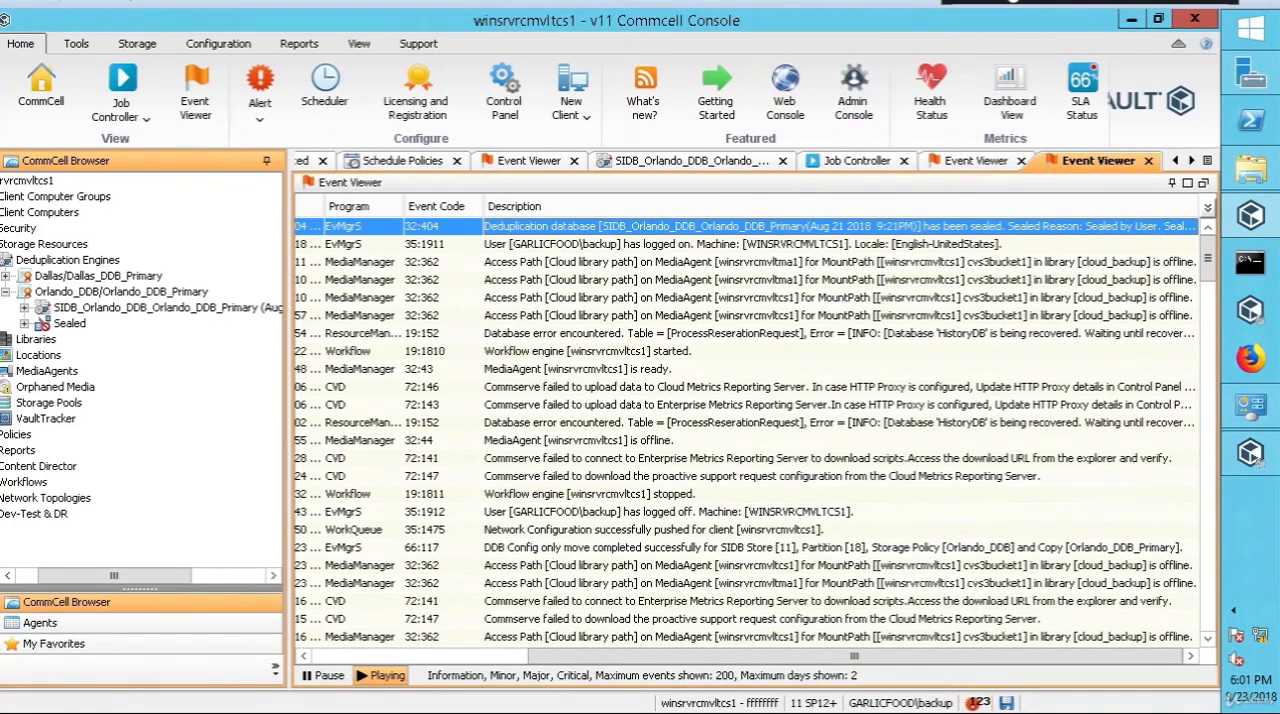
{"action": "double_click", "coordinate": [860, 226]}
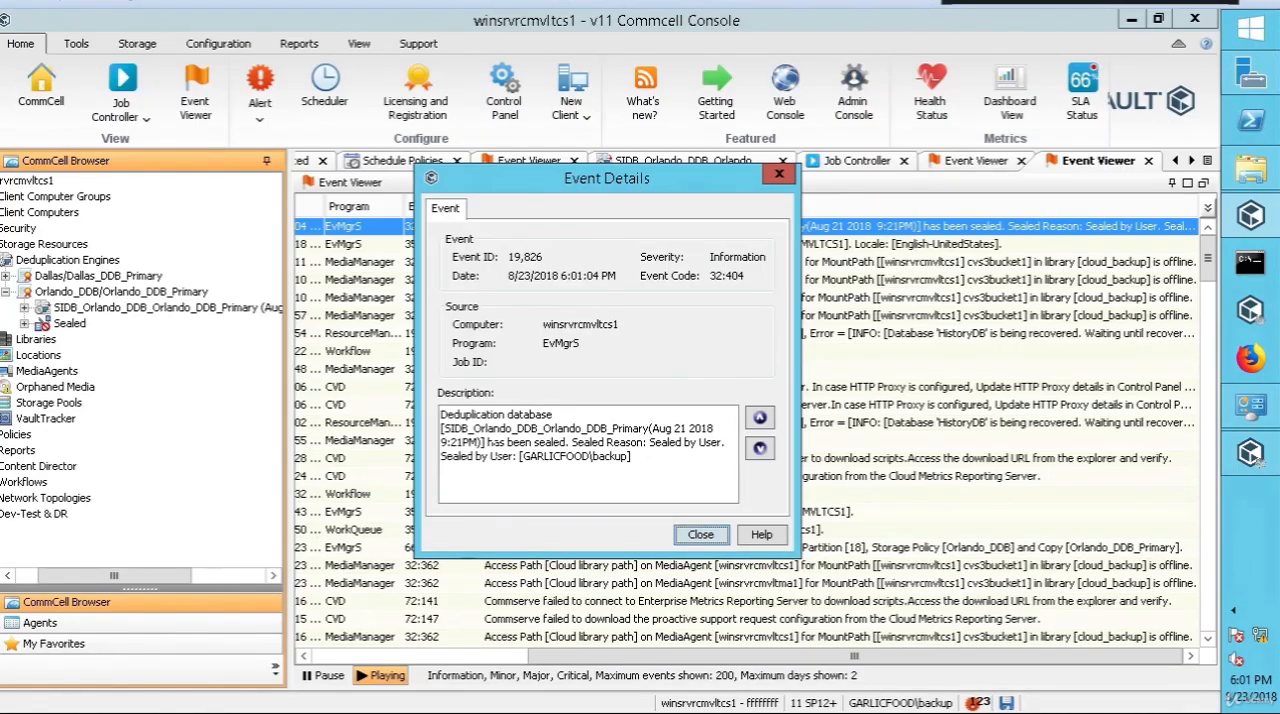
{"action": "left_click", "coordinate": [702, 535]}
Step: Check the contents of the C:\movepart folder again in File Explorer
{"action": "left_click", "coordinate": [1250, 168]}
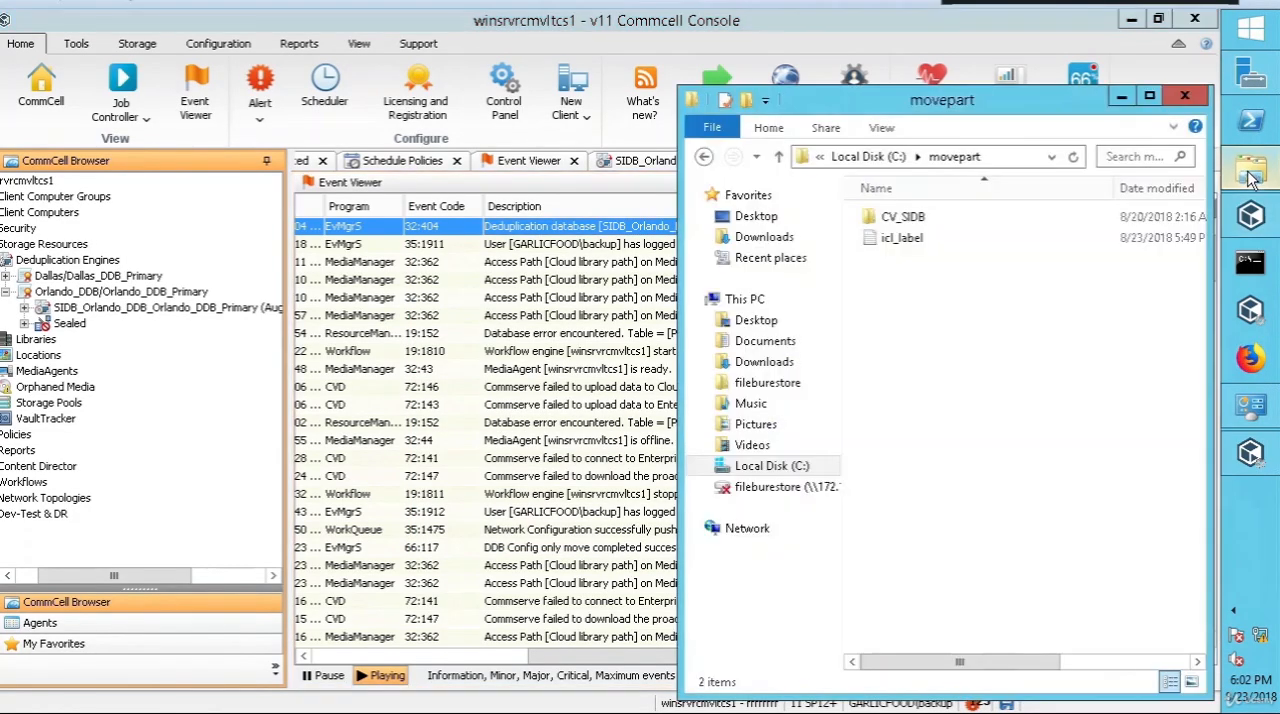
{"action": "right_click", "coordinate": [908, 282]}
{"action": "left_click", "coordinate": [940, 362]}
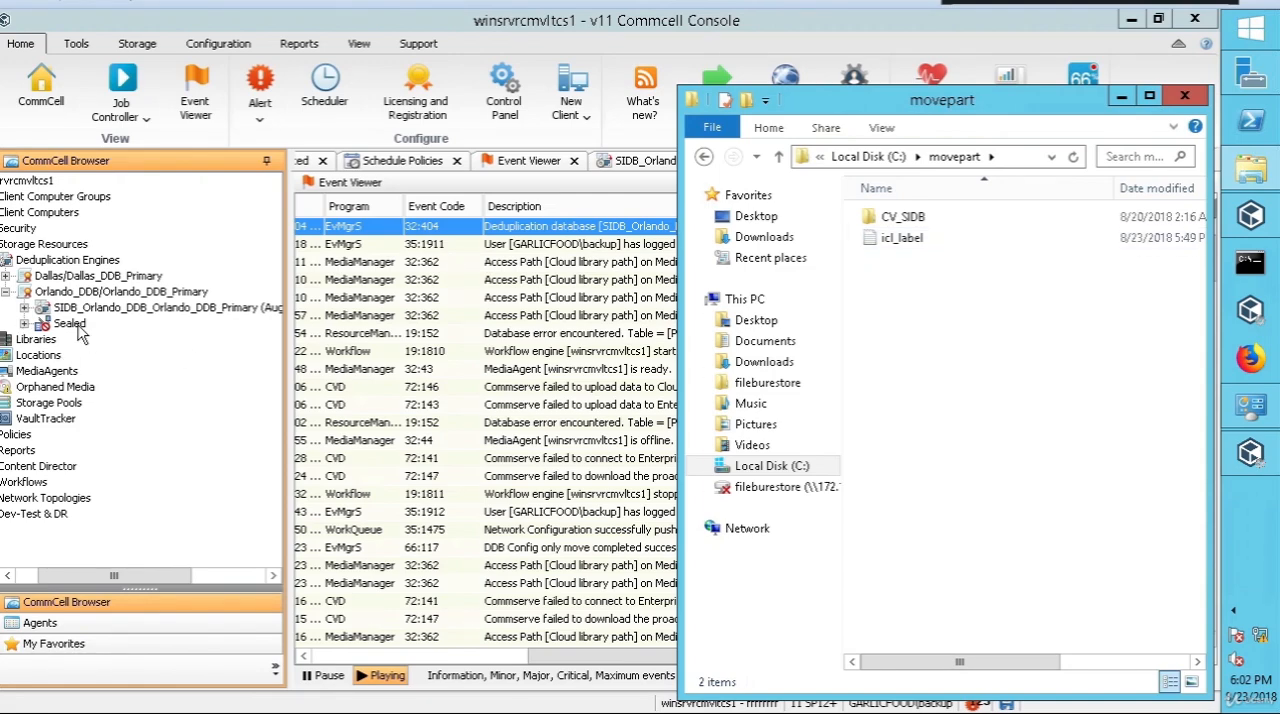
Step: Expand the Sealed node under Orlando_DDB_Primary down to its partition and review the sealed database's properties
{"action": "left_click", "coordinate": [24, 327]}
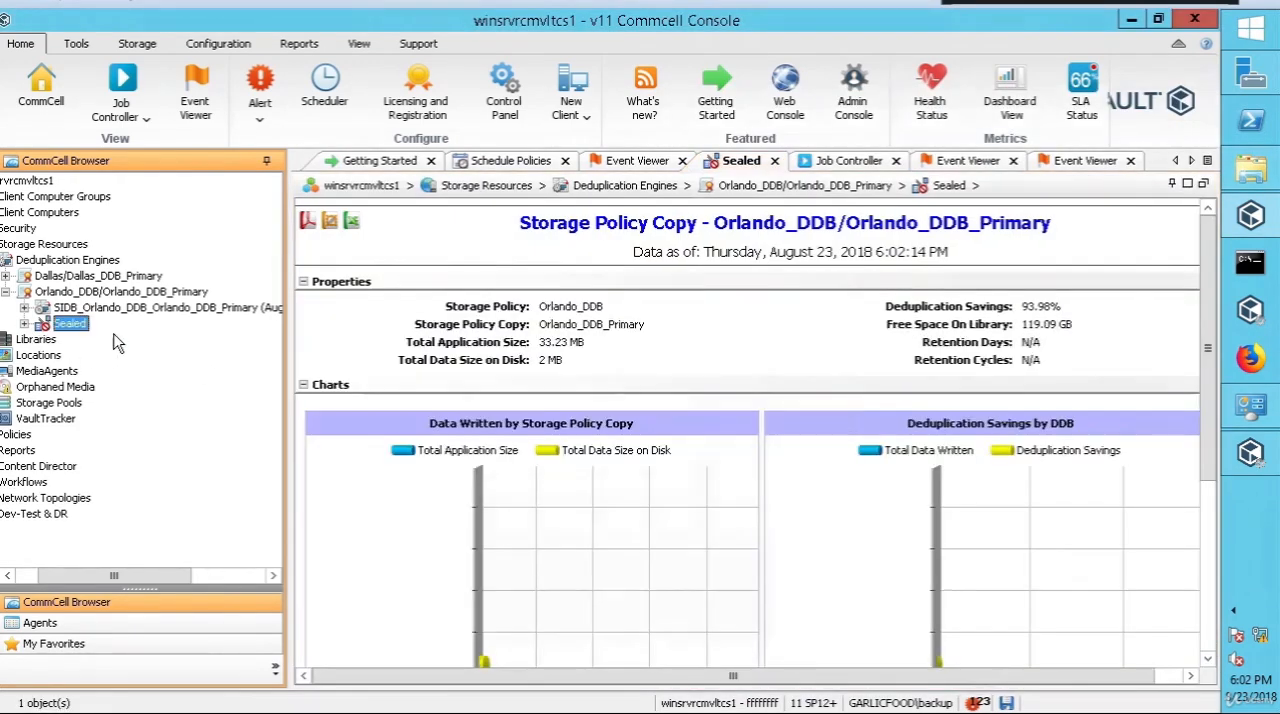
{"action": "left_click", "coordinate": [24, 325]}
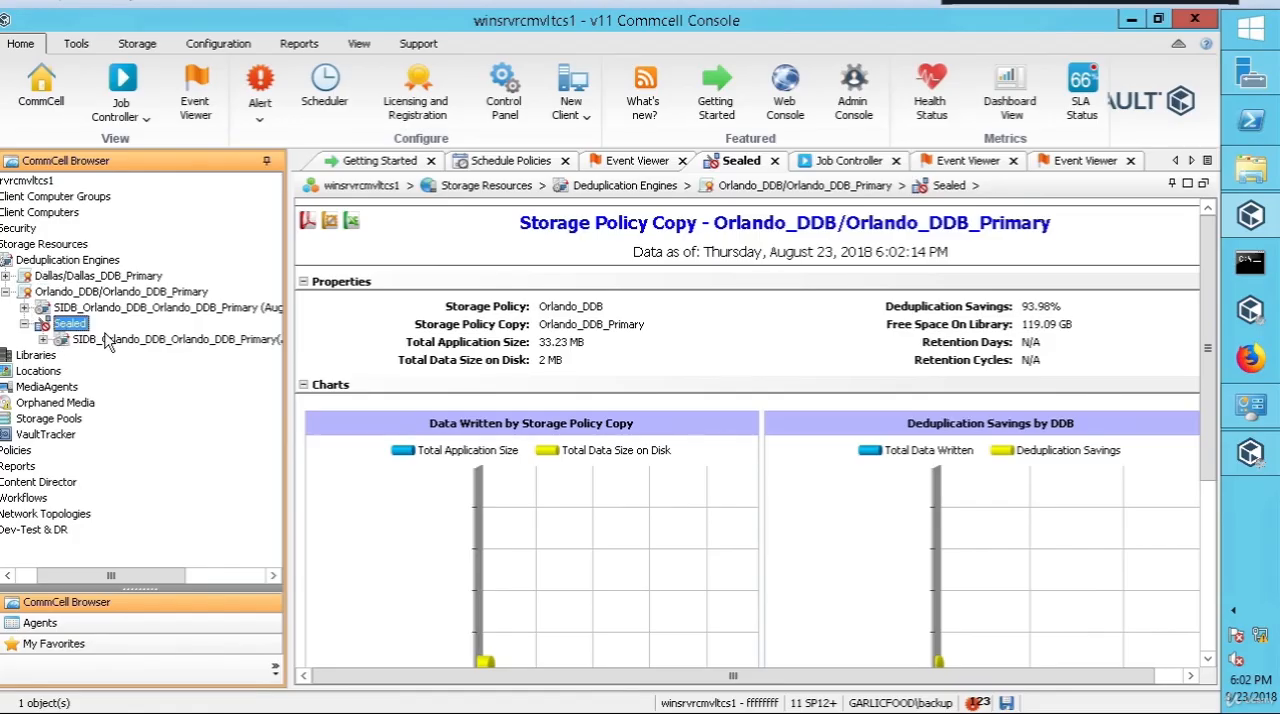
{"action": "left_click", "coordinate": [42, 340]}
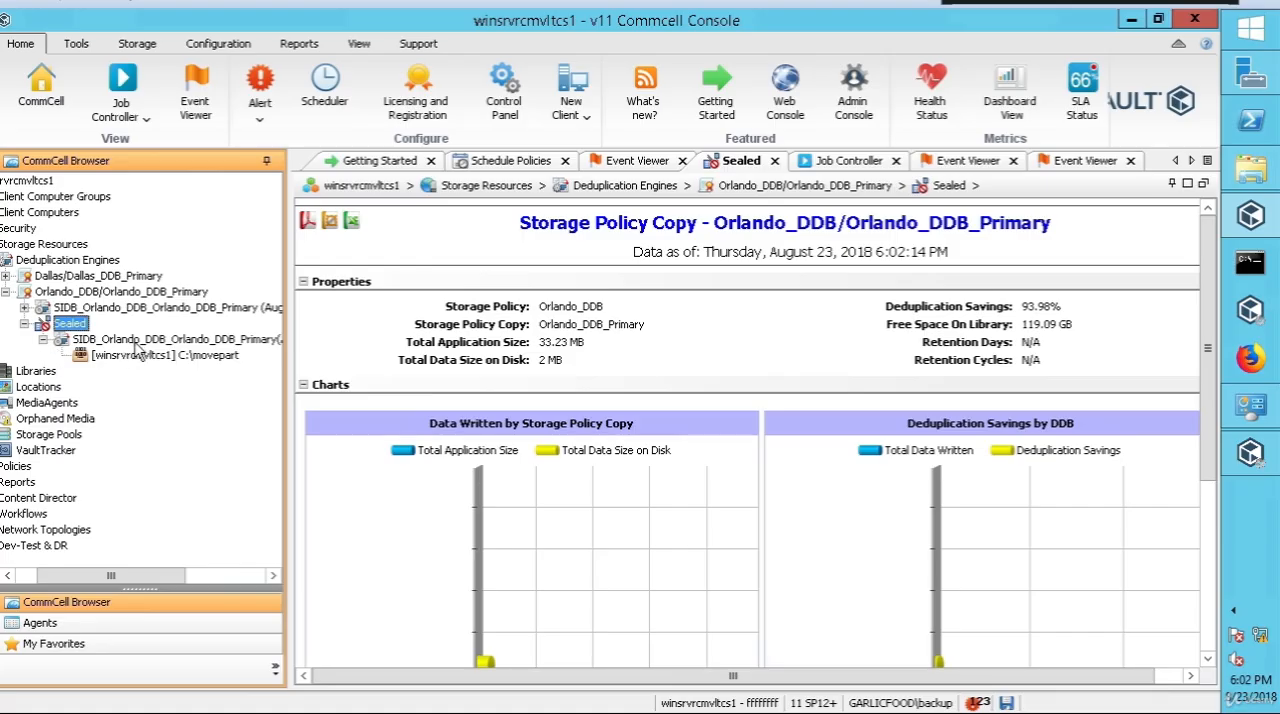
{"action": "left_click", "coordinate": [140, 341]}
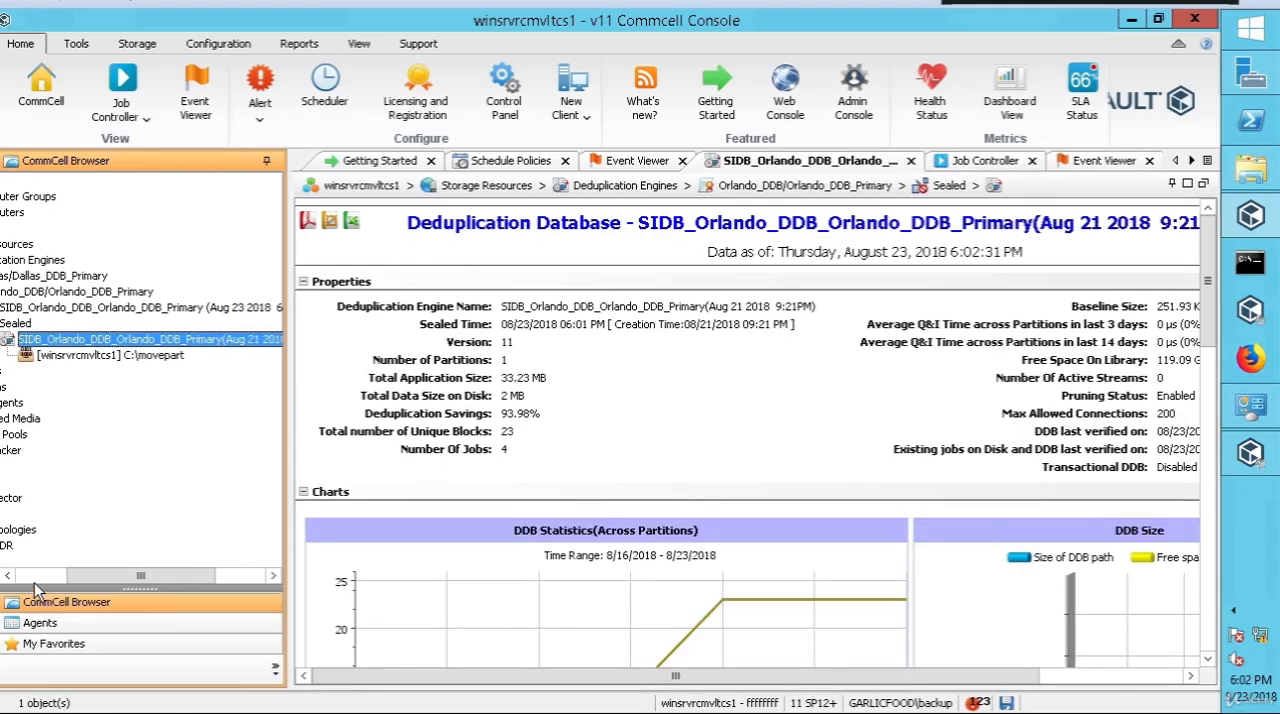
Step: Expand the new Orlando deduplication database and compare its C:\movepart partition properties with those of the sealed database's partition
{"action": "left_click", "coordinate": [34, 579]}
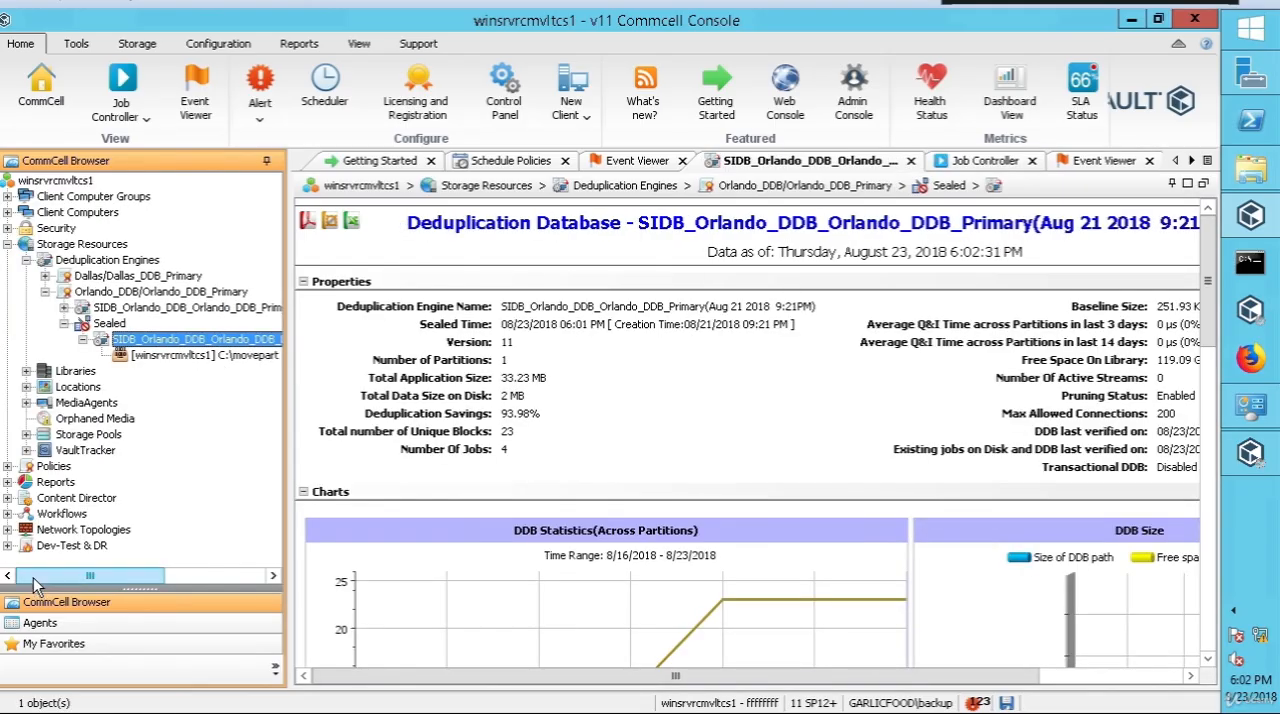
{"action": "left_click", "coordinate": [64, 307]}
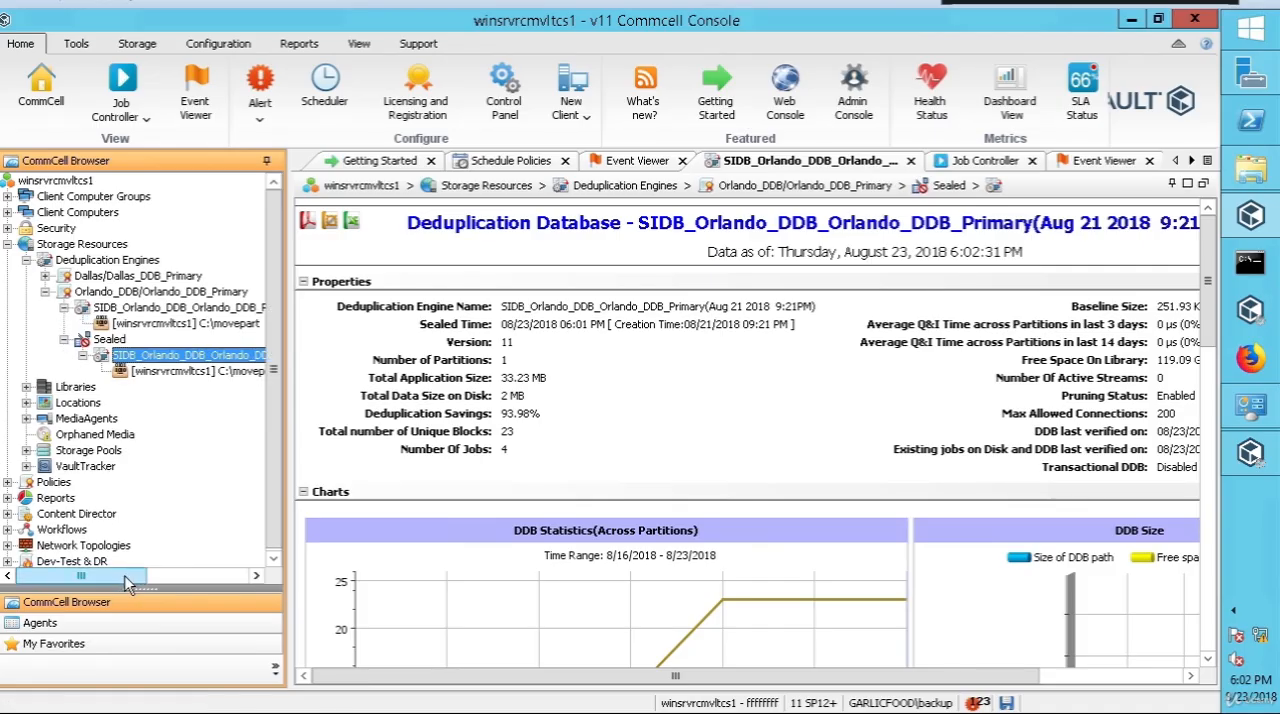
{"action": "left_click_drag", "start_coordinate": [137, 580], "coordinate": [171, 580]}
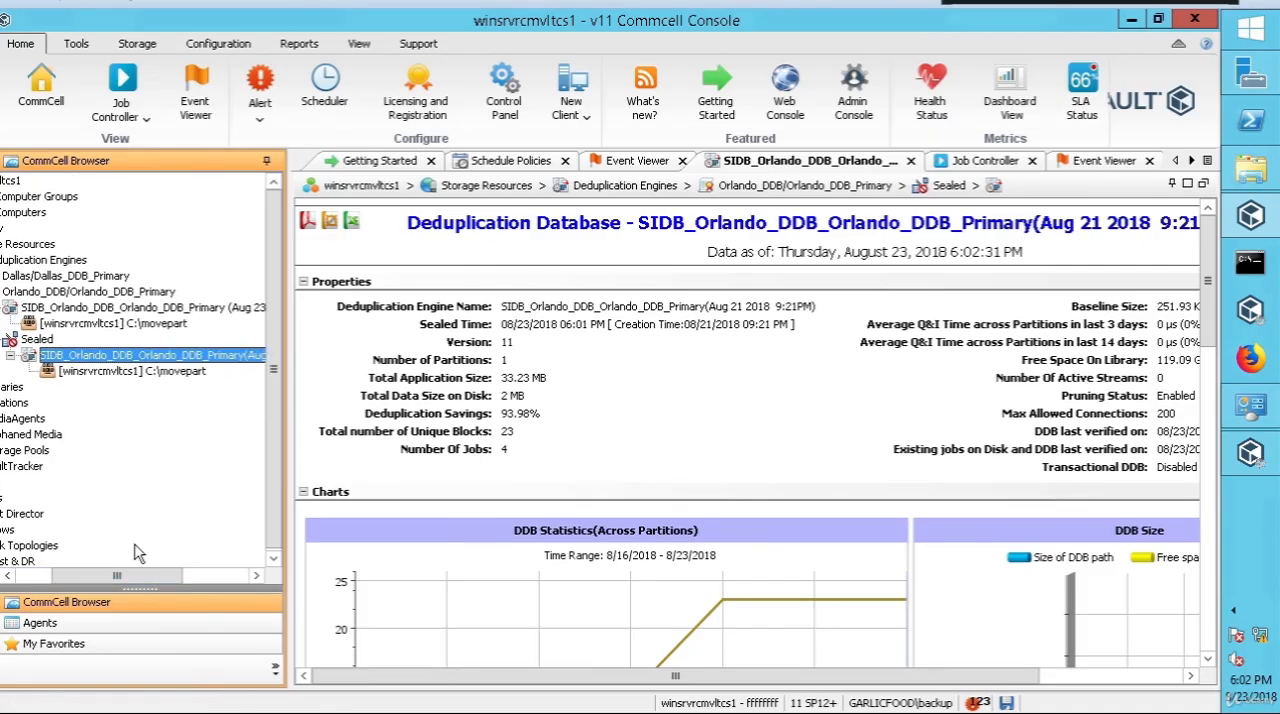
{"action": "left_click_drag", "start_coordinate": [128, 580], "coordinate": [110, 580]}
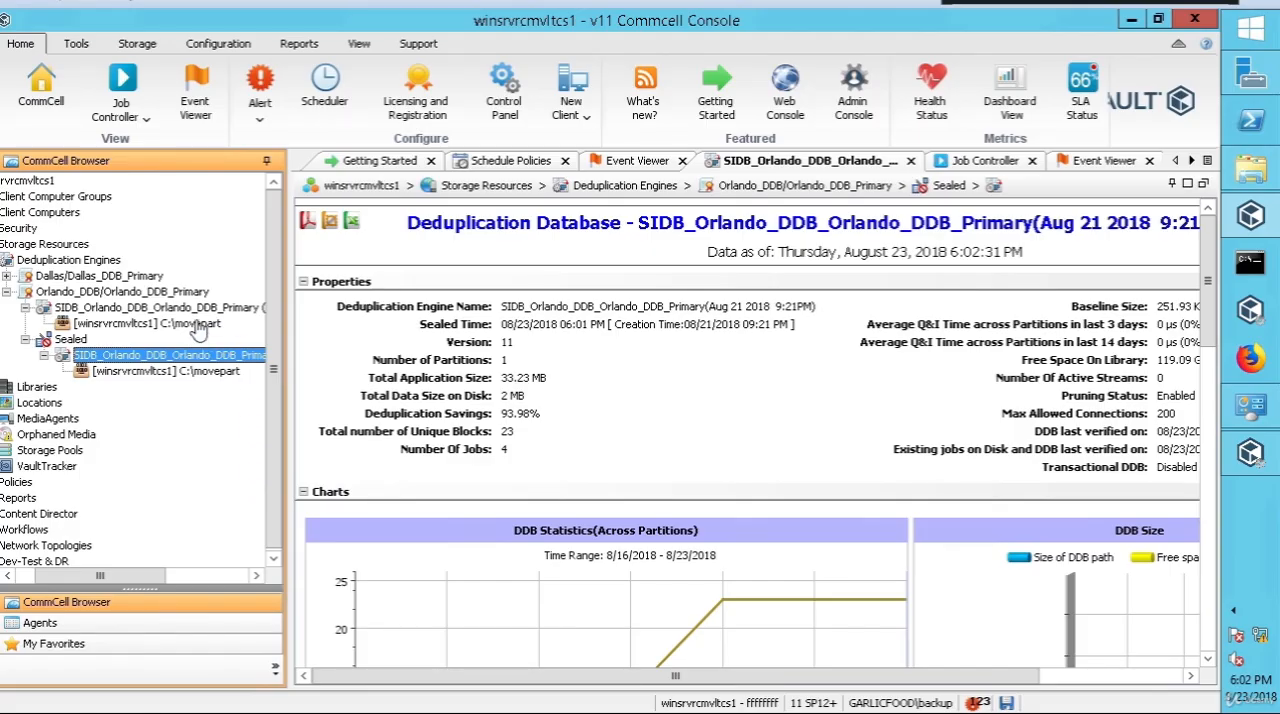
{"action": "left_click", "coordinate": [160, 323]}
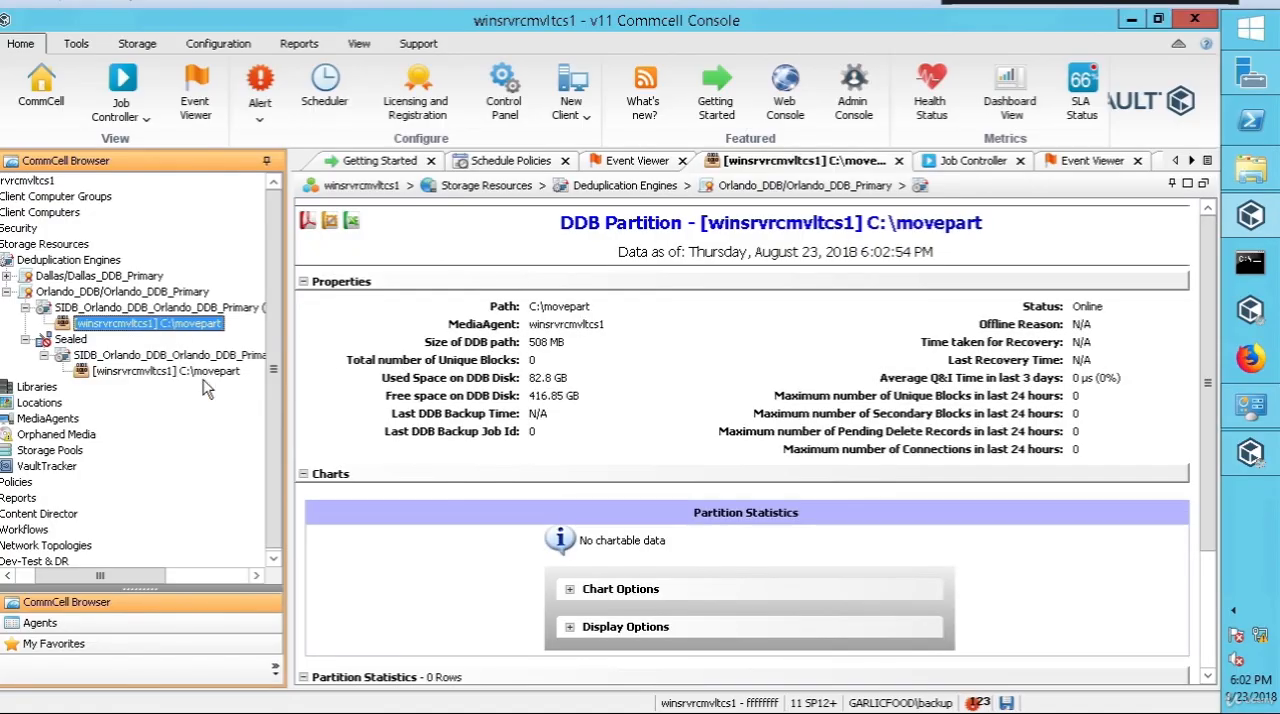
{"action": "left_click", "coordinate": [195, 374]}
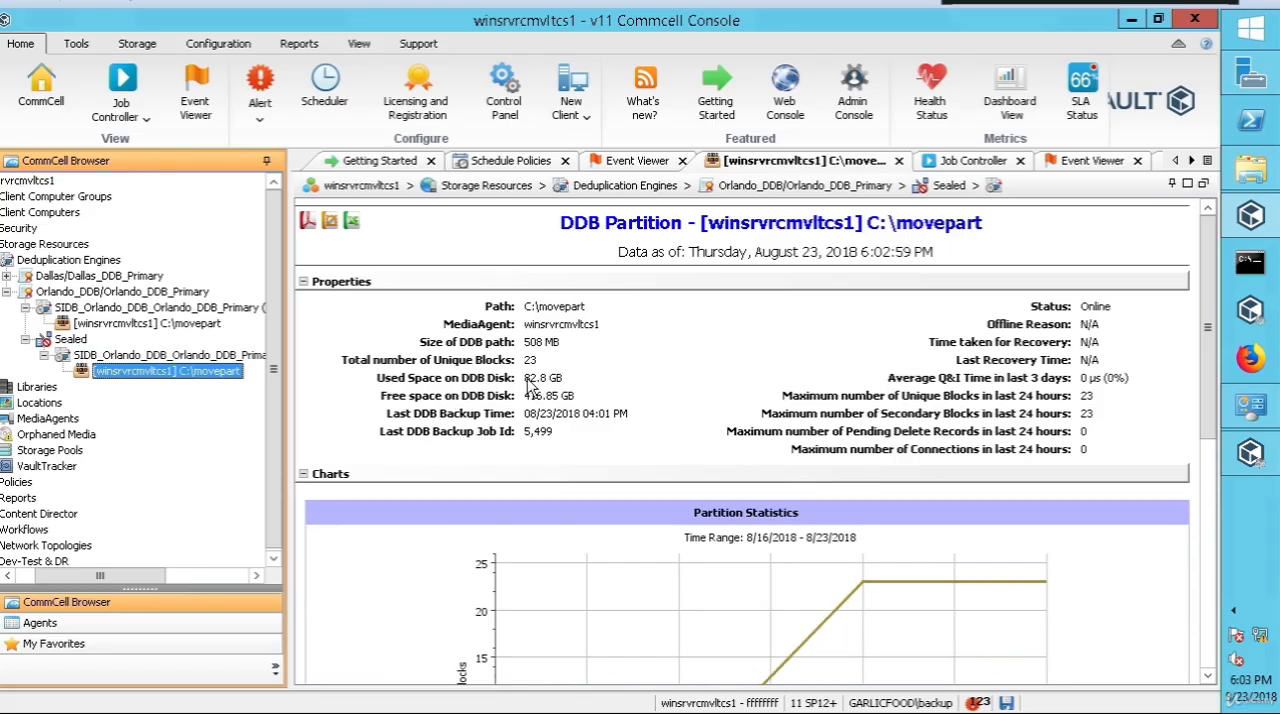
{"action": "left_click", "coordinate": [184, 326]}
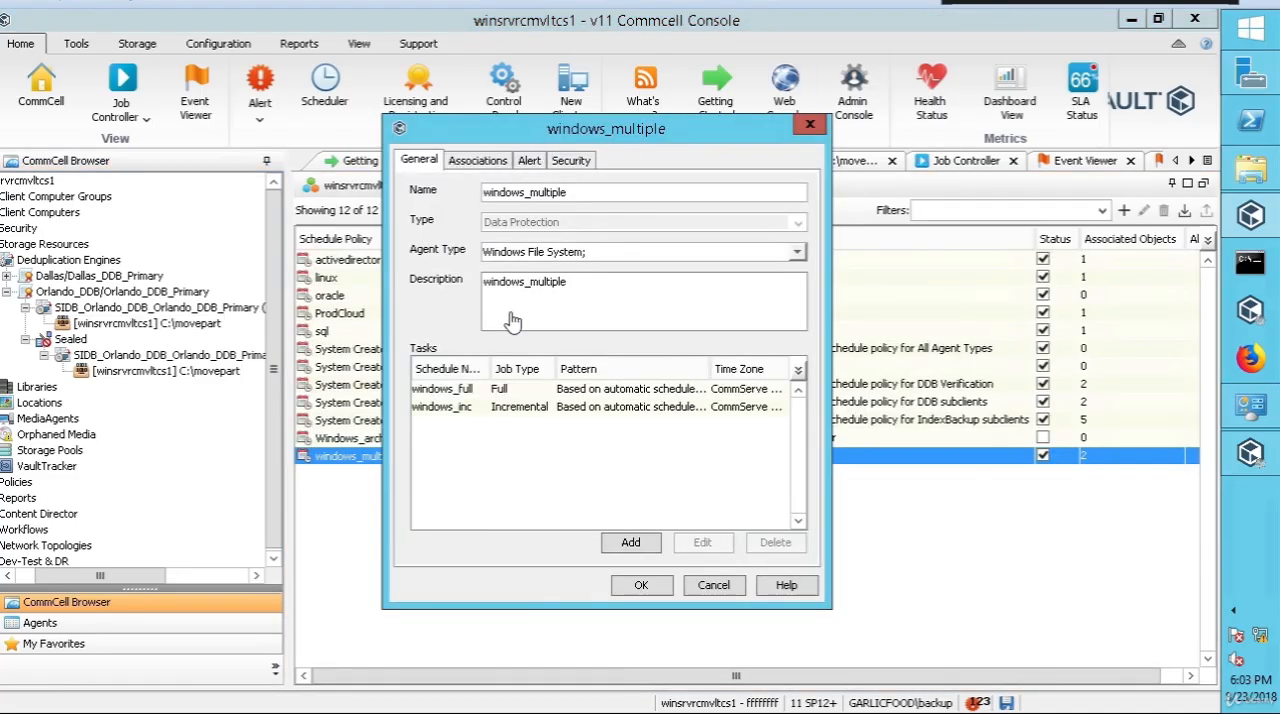
Step: Set the windows_full task of the windows_multiple schedule policy to run the backup every 0 hours 15 minutes
{"action": "left_click", "coordinate": [572, 392]}
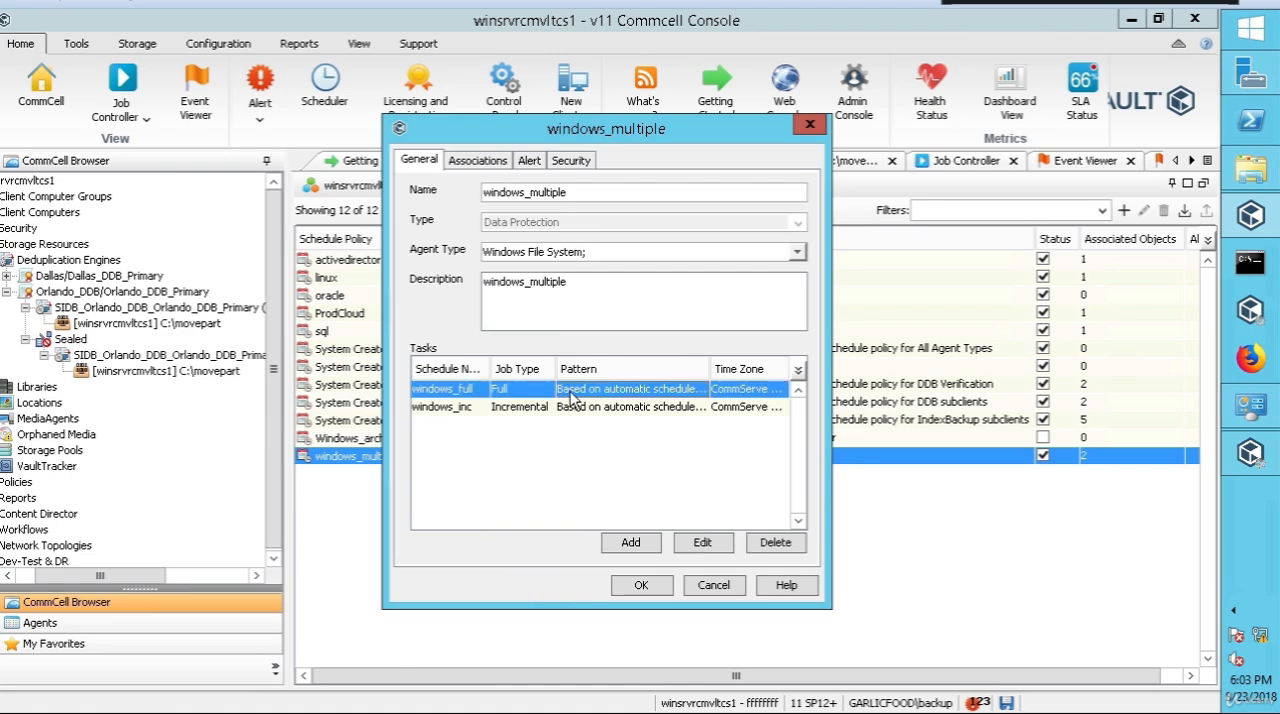
{"action": "left_click", "coordinate": [547, 407]}
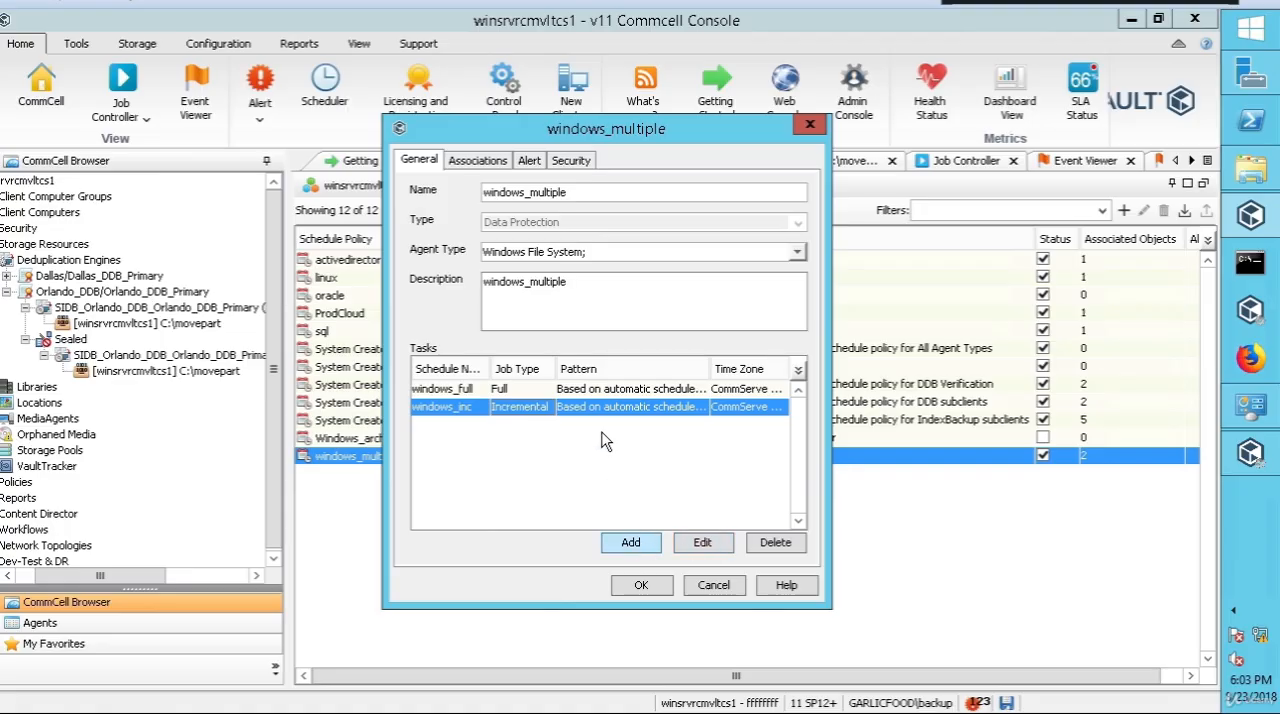
{"action": "left_click", "coordinate": [578, 389]}
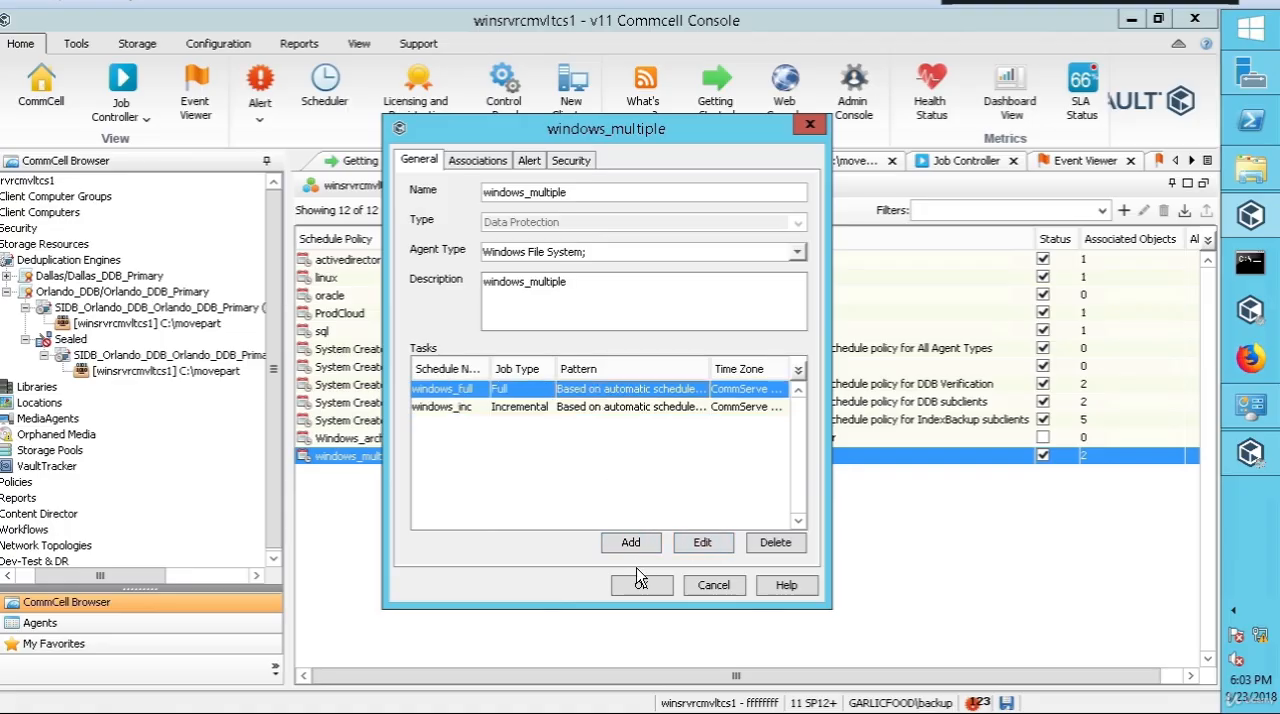
{"action": "left_click", "coordinate": [703, 544]}
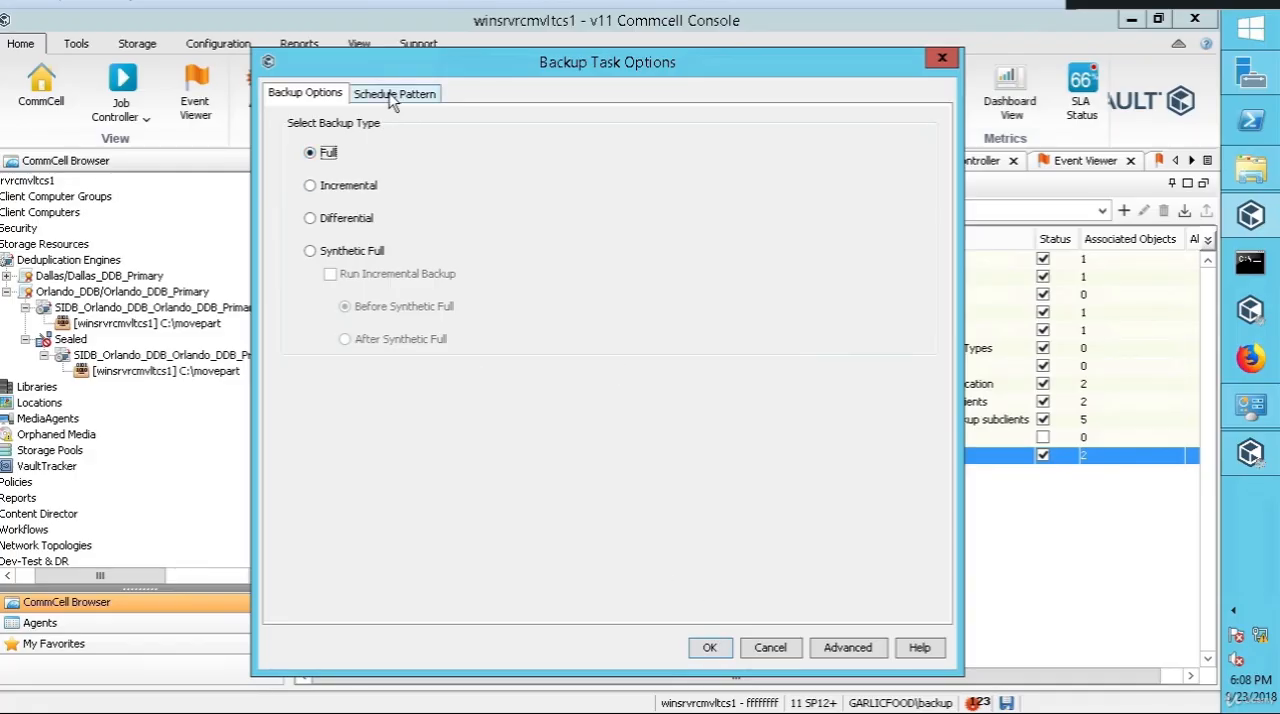
{"action": "left_click", "coordinate": [394, 96]}
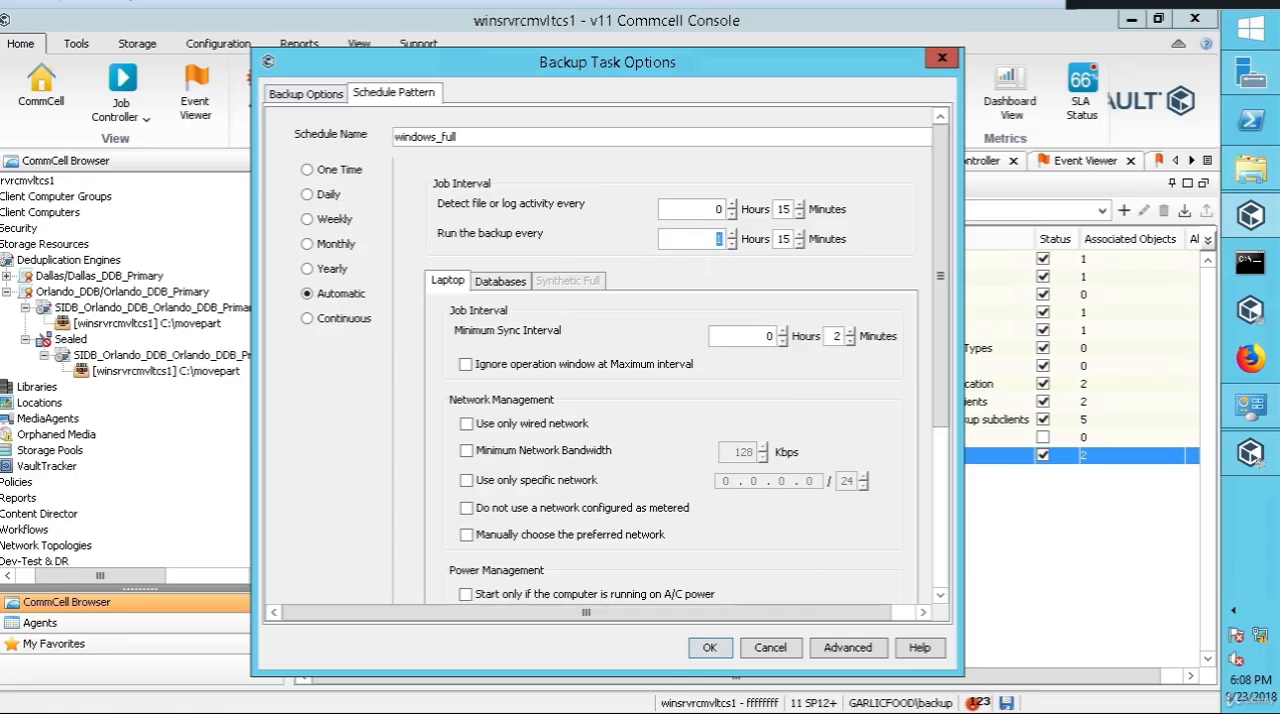
{"action": "type", "text": "0"}
{"action": "left_click", "coordinate": [710, 648]}
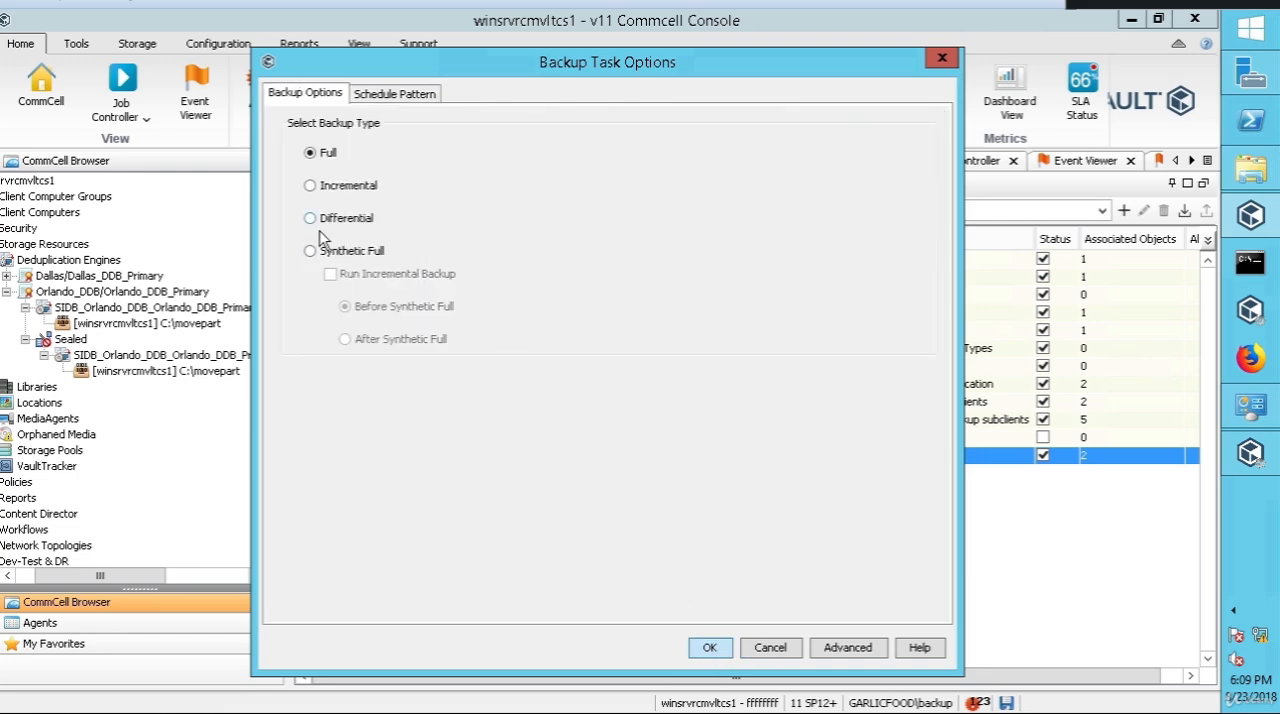
{"action": "left_click", "coordinate": [711, 649]}
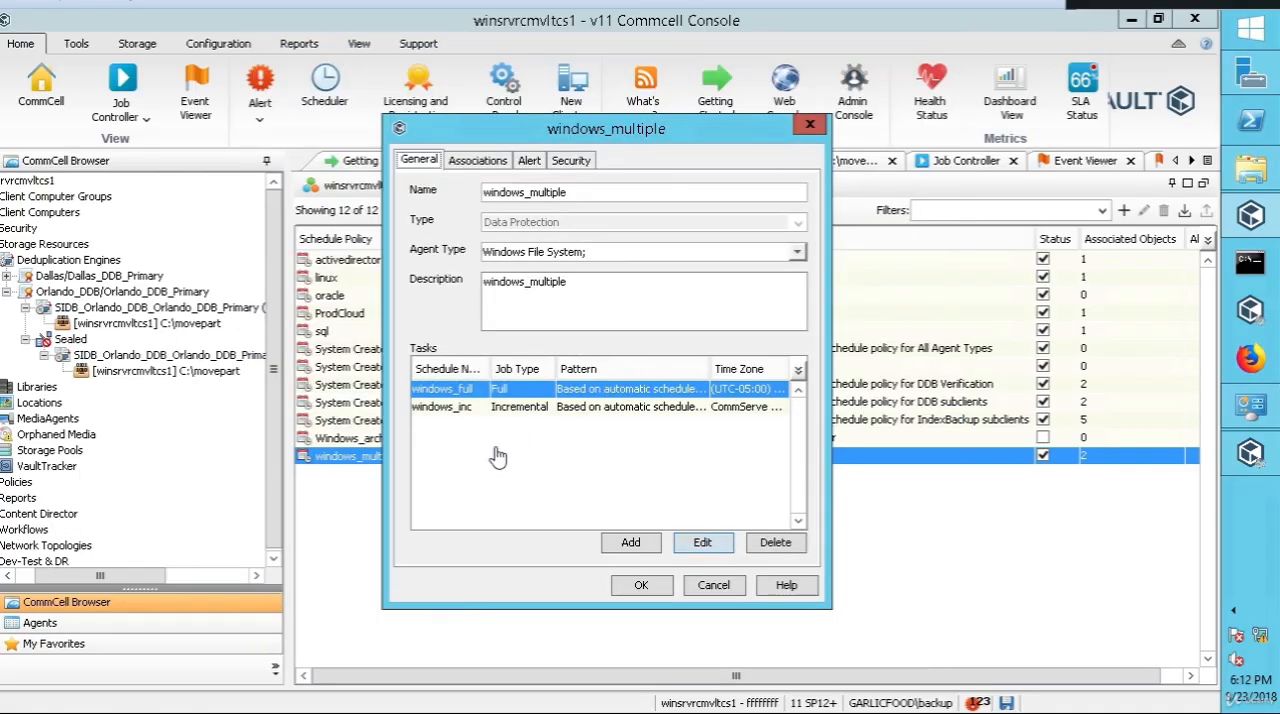
Step: Save the windows_multiple schedule policy and run it immediately
{"action": "left_click", "coordinate": [446, 409]}
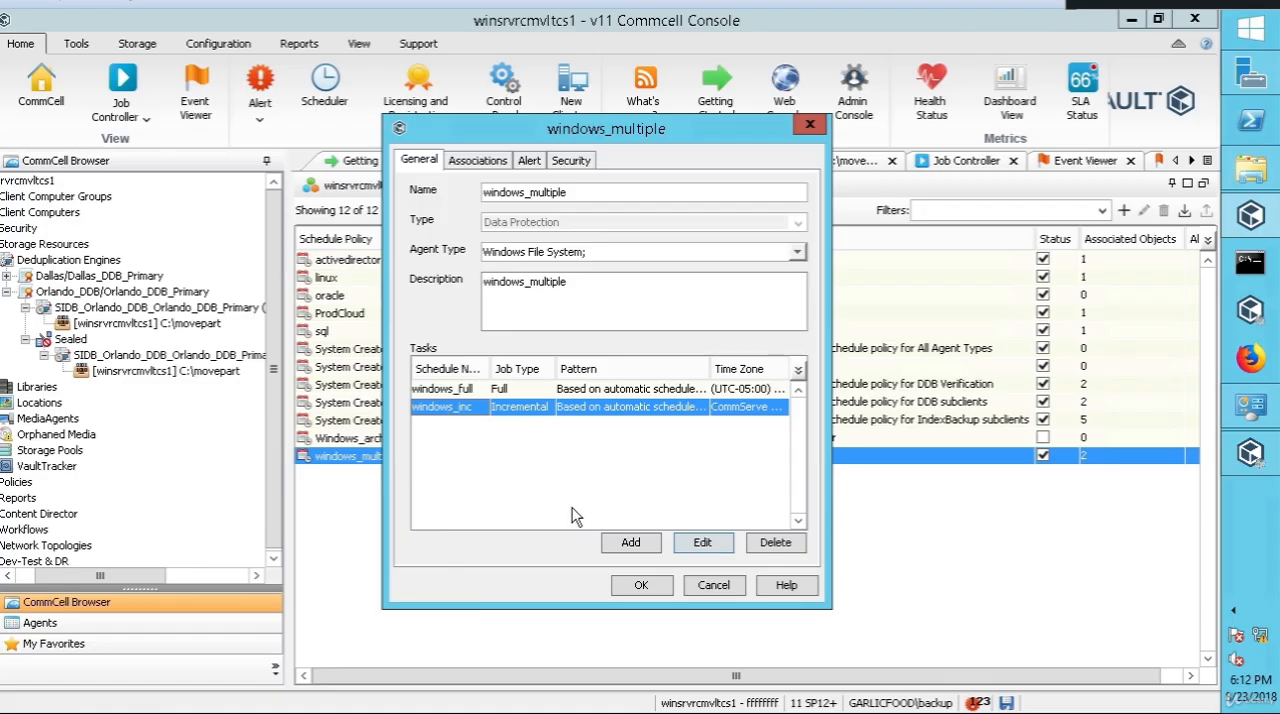
{"action": "left_click", "coordinate": [641, 586]}
{"action": "right_click", "coordinate": [407, 462]}
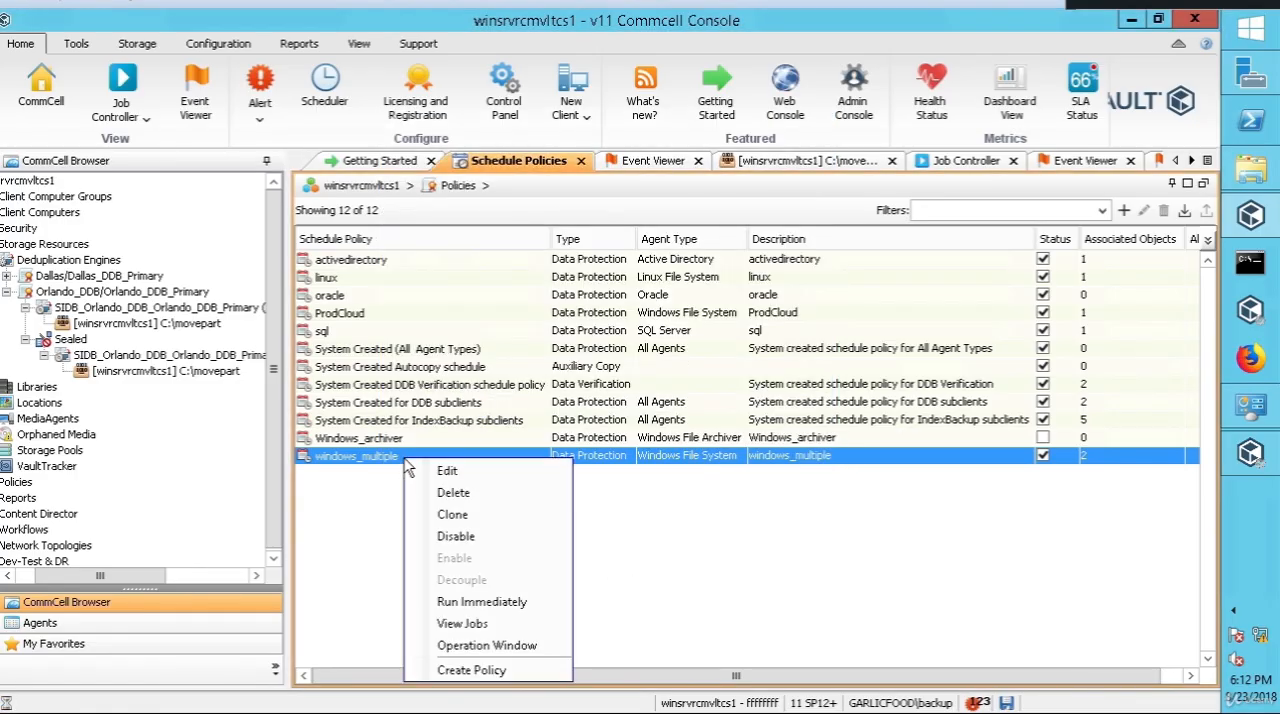
{"action": "left_click", "coordinate": [463, 602]}
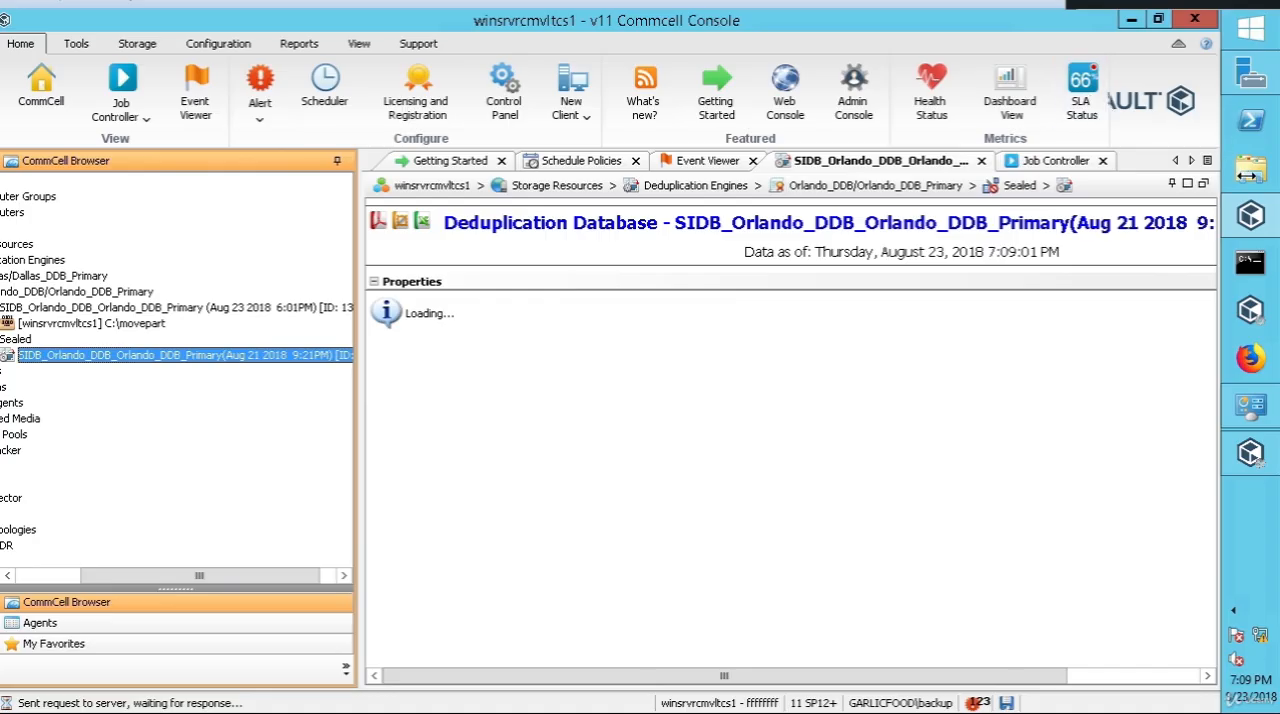
Step: Switch to File Explorer, browse to C:\movepart\CV_SIDB\2 and examine the database folders, opening folder 13
{"action": "left_click", "coordinate": [1250, 174]}
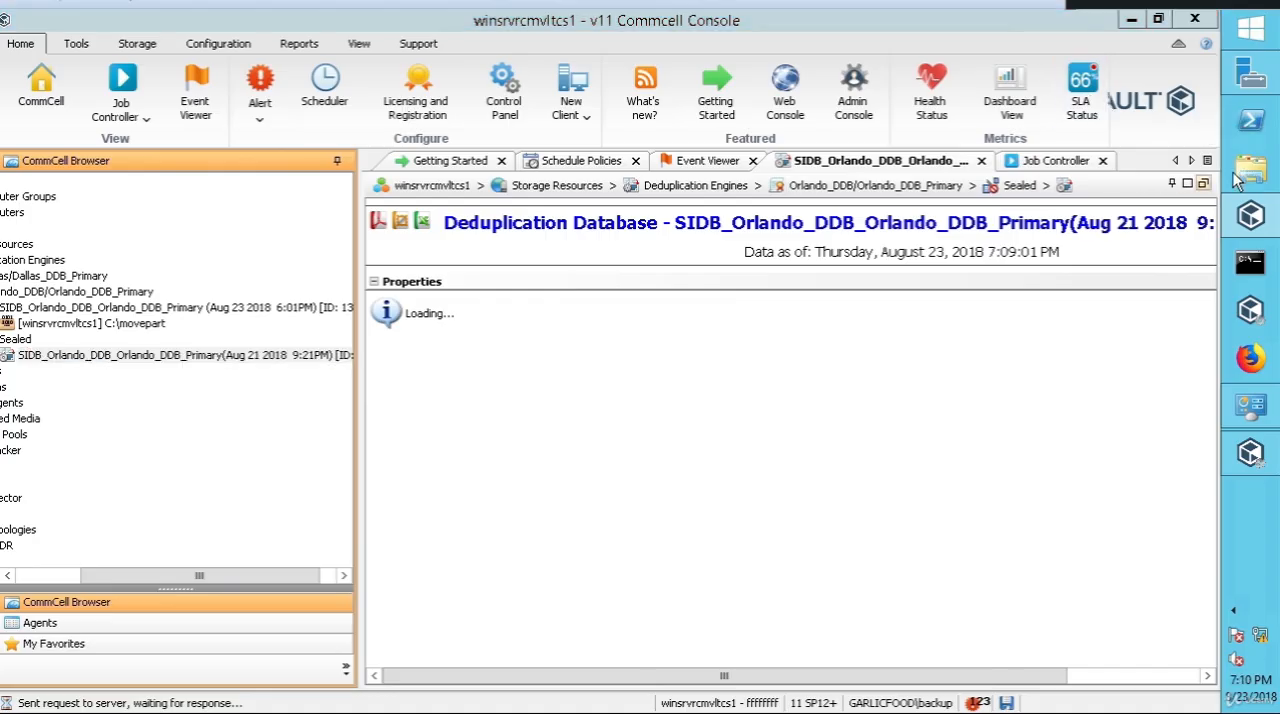
{"action": "left_click", "coordinate": [1252, 172]}
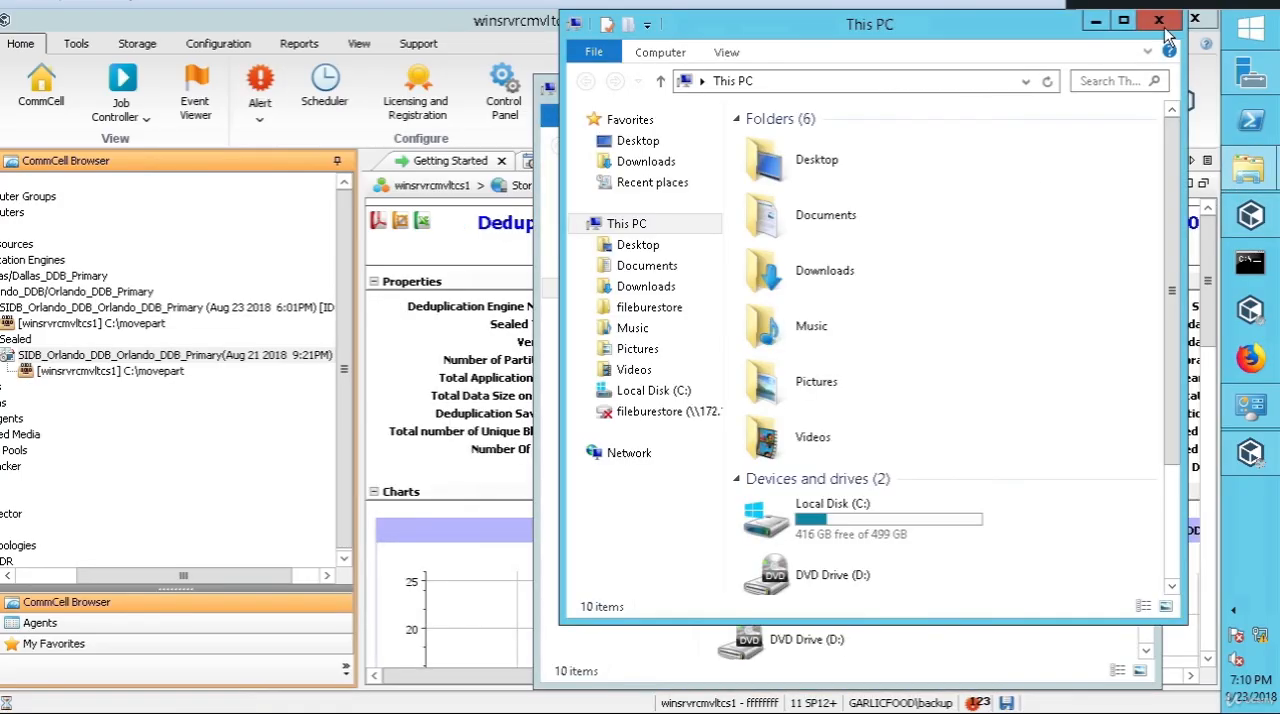
{"action": "double_click", "coordinate": [802, 598]}
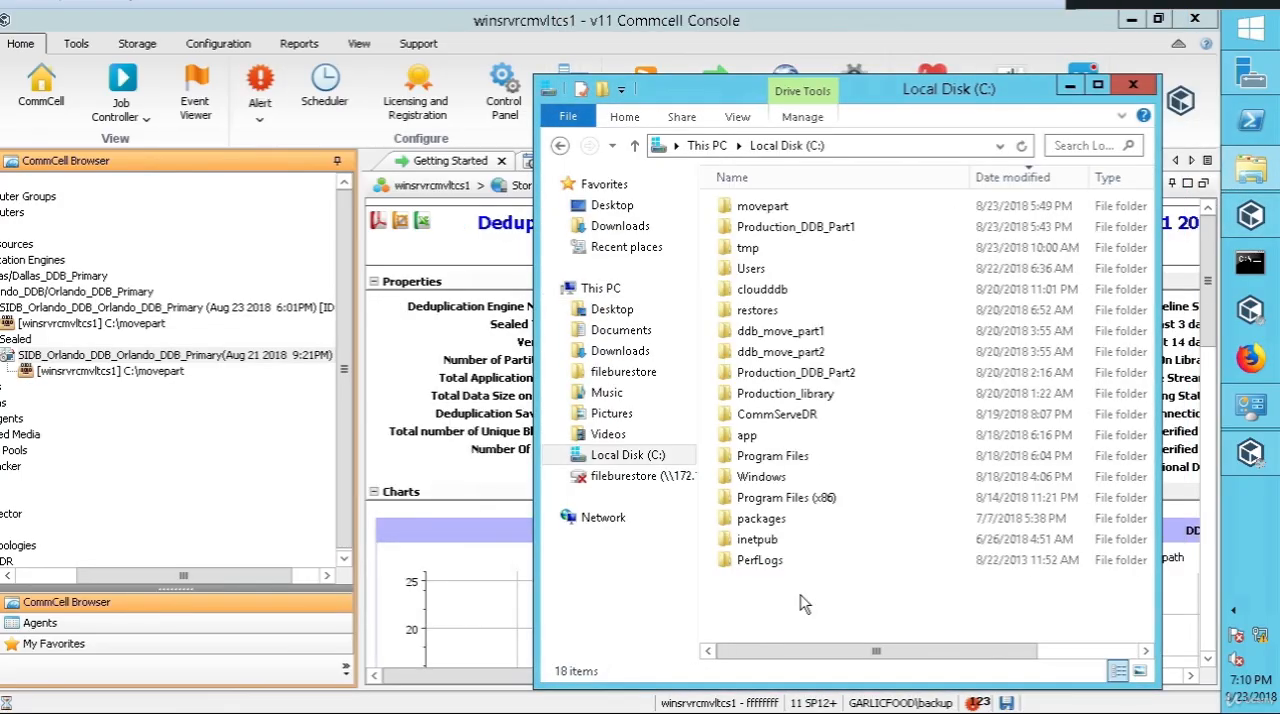
{"action": "double_click", "coordinate": [770, 208]}
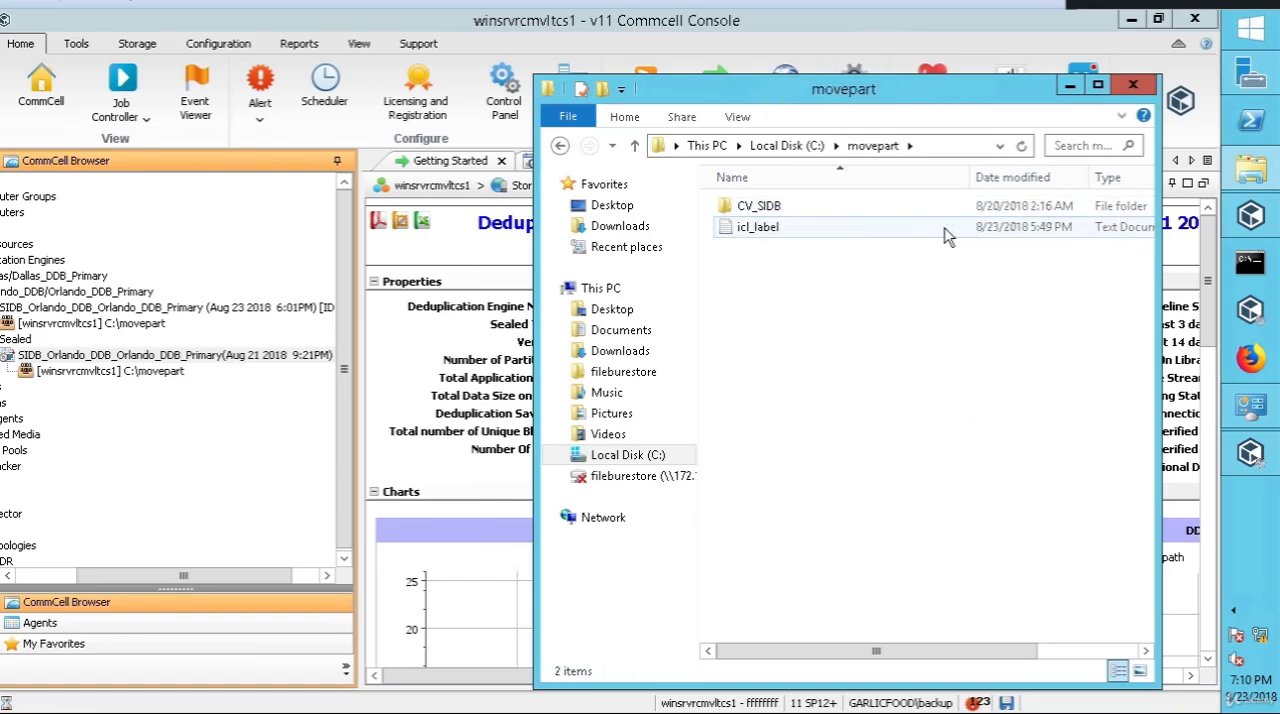
{"action": "mouse_move", "coordinate": [768, 232]}
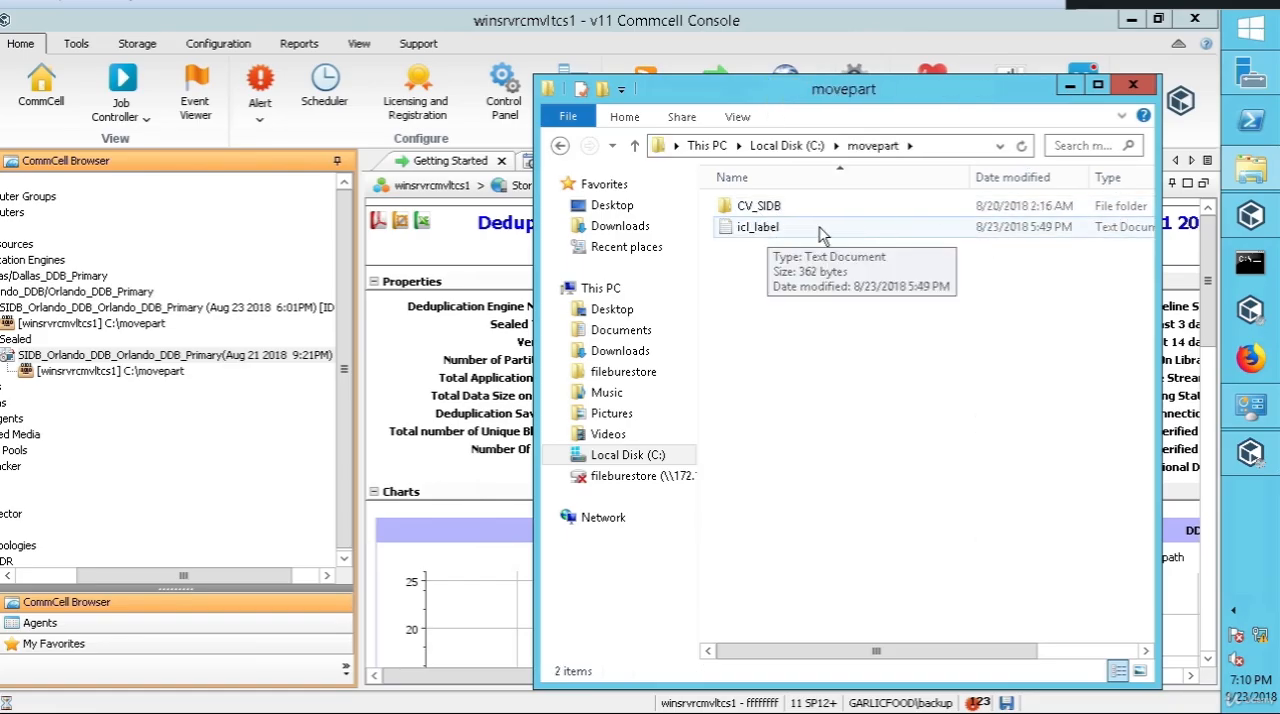
{"action": "double_click", "coordinate": [757, 212]}
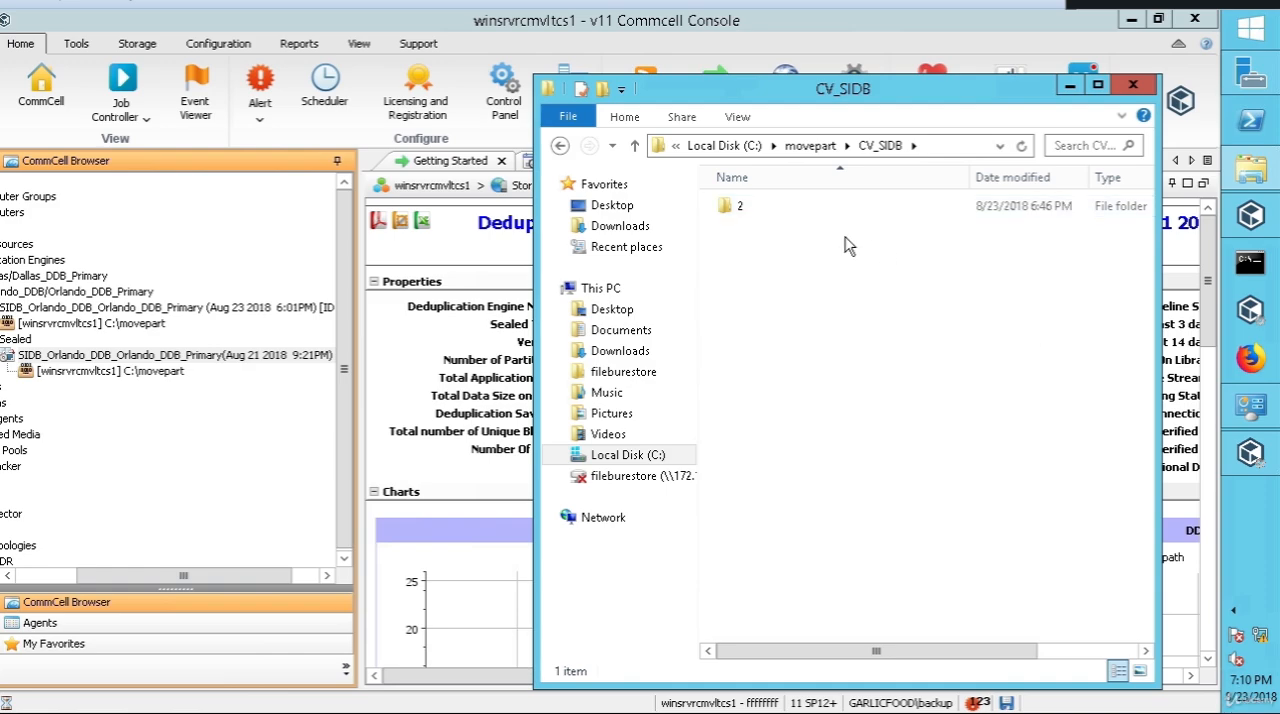
{"action": "double_click", "coordinate": [738, 207]}
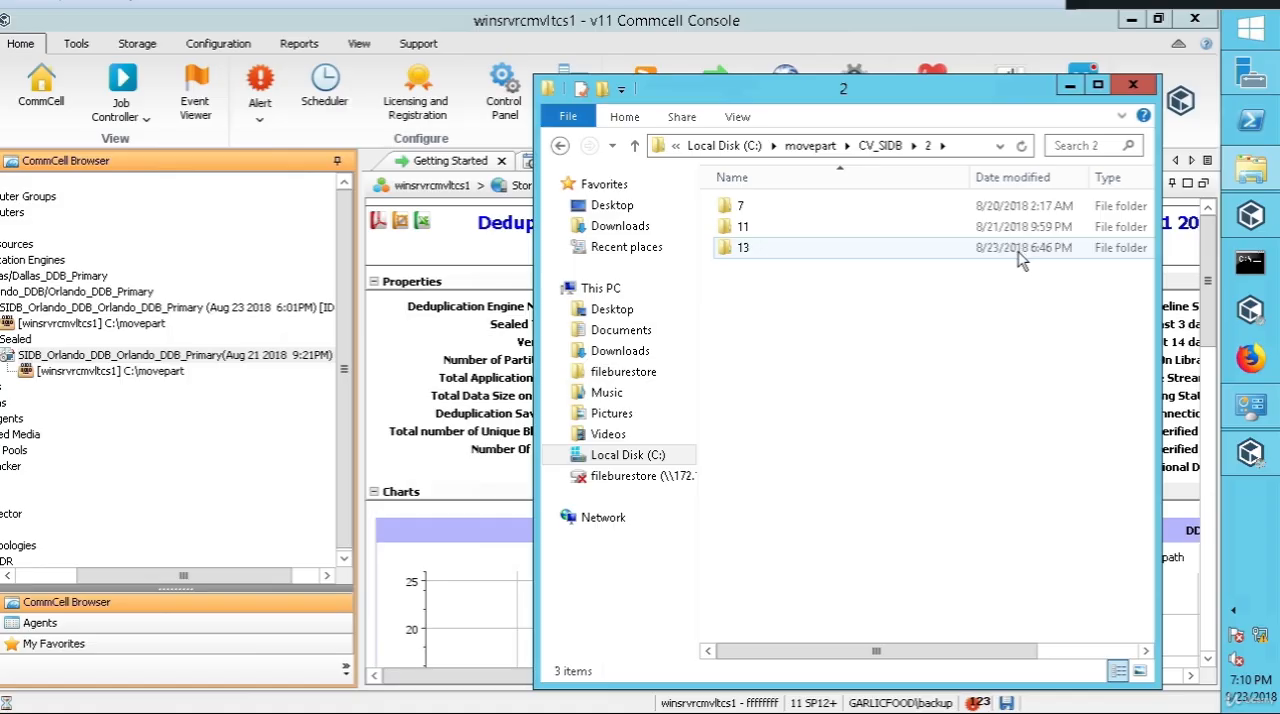
{"action": "double_click", "coordinate": [730, 252]}
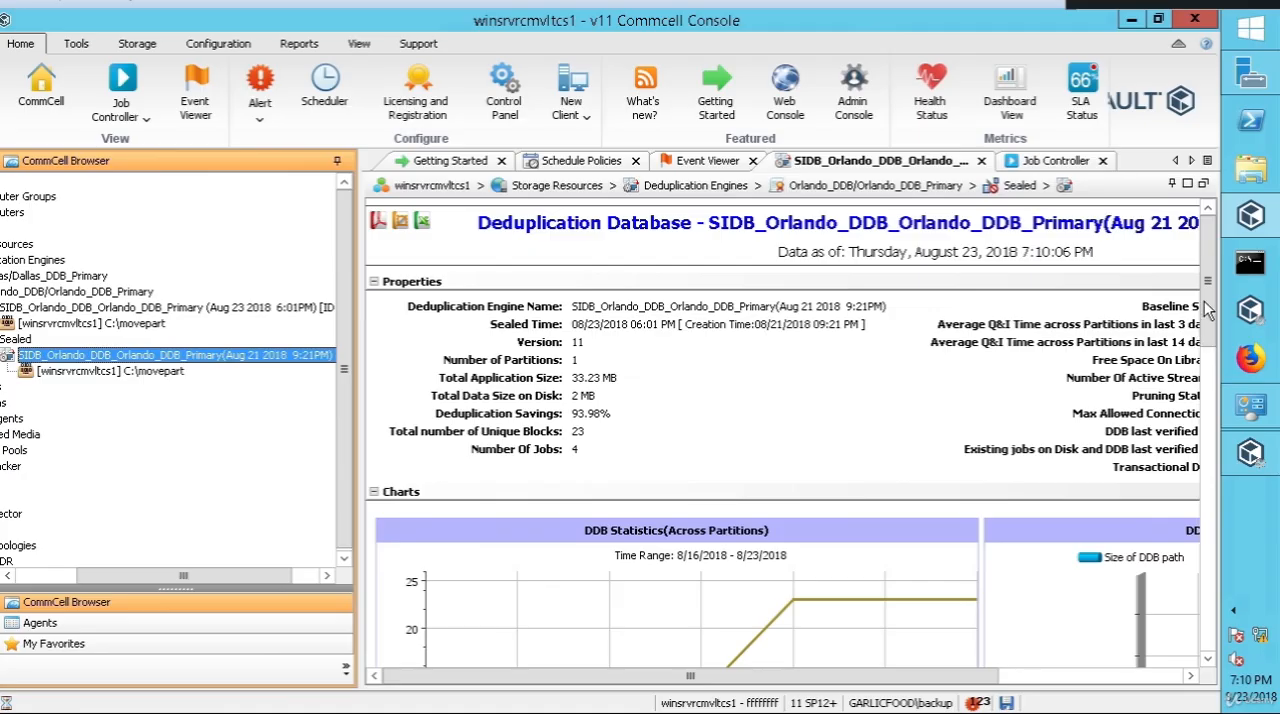
Step: Return to the Commcell Console and review the general properties of the sealed Orlando database across their full width
{"action": "left_click_drag", "start_coordinate": [1206, 298], "coordinate": [1203, 257]}
{"action": "left_click_drag", "start_coordinate": [913, 678], "coordinate": [1111, 675]}
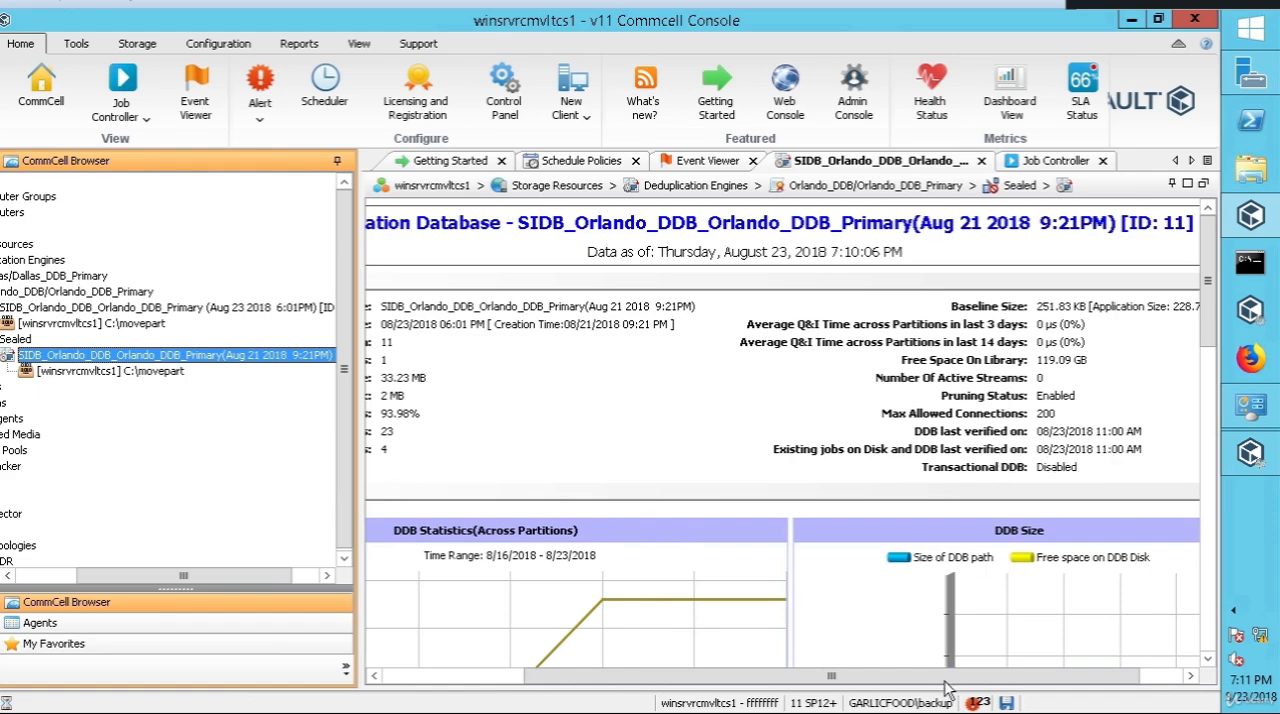
{"action": "left_click_drag", "start_coordinate": [767, 686], "coordinate": [498, 681]}
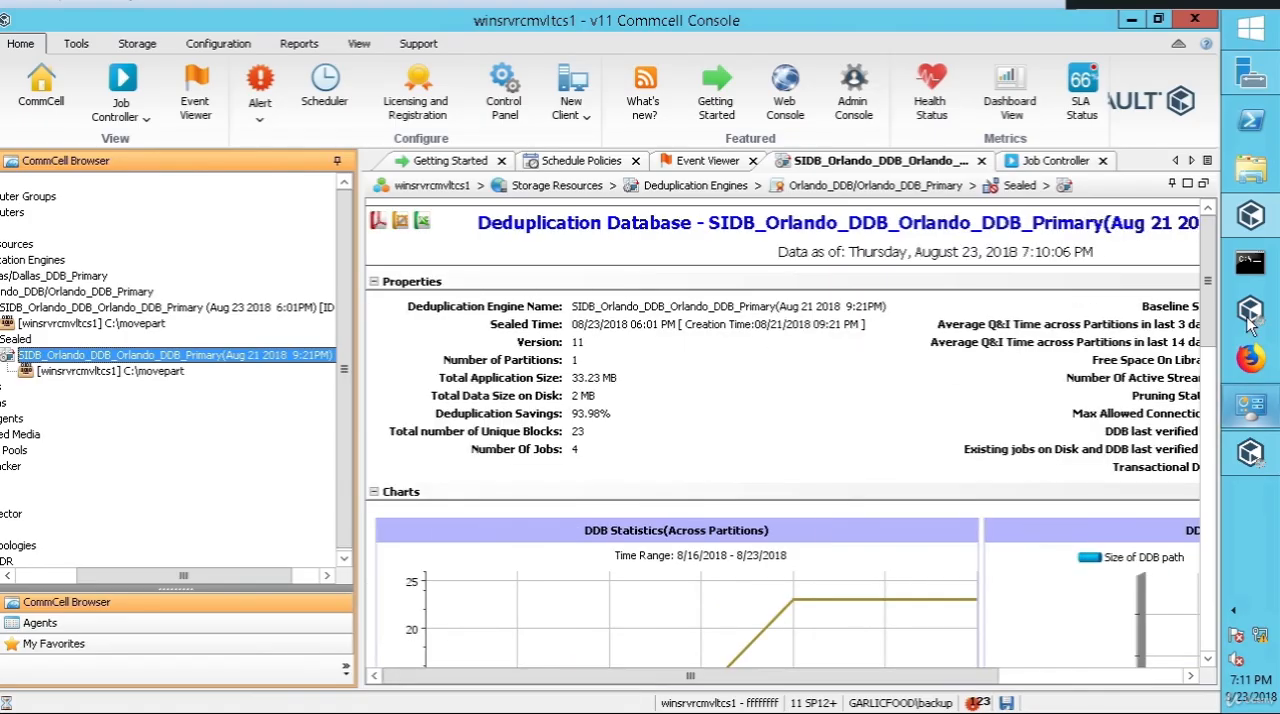
Step: Examine the sealed Orlando database's savings chart and the C:\movepart row of its partitions table through to the status column
{"action": "left_click_drag", "start_coordinate": [1205, 304], "coordinate": [1209, 518]}
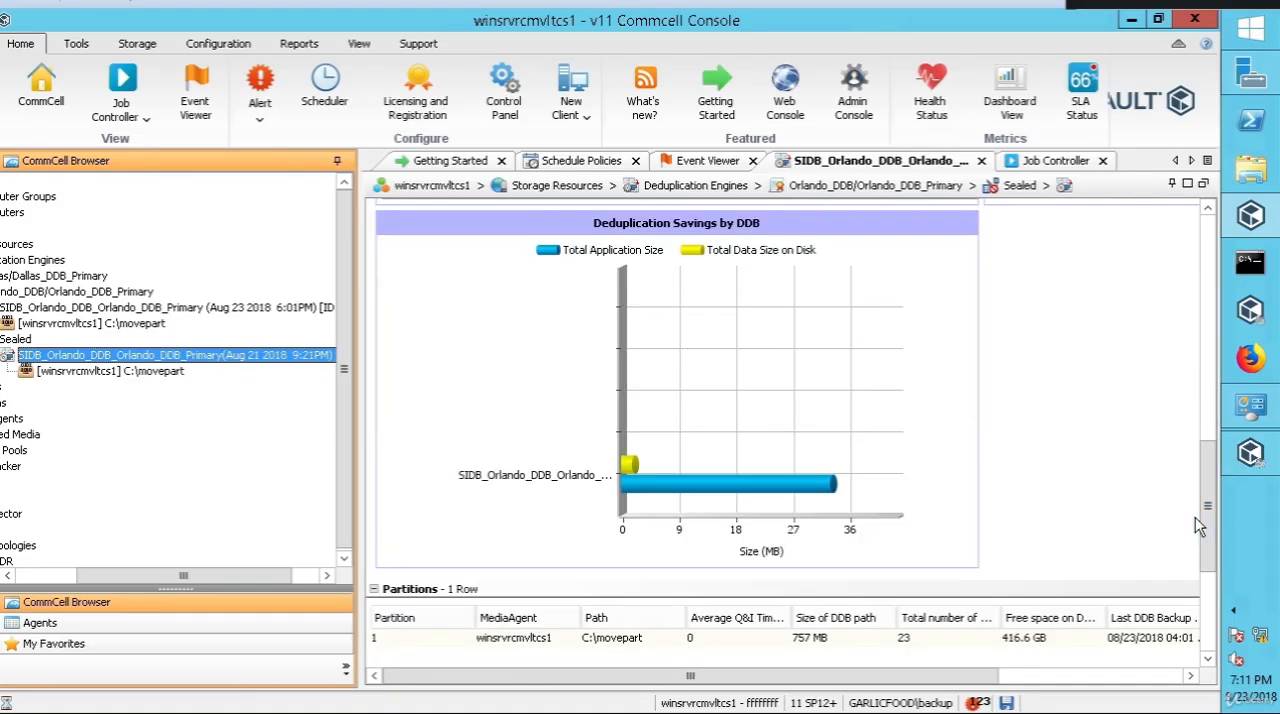
{"action": "left_click_drag", "start_coordinate": [1203, 510], "coordinate": [1206, 531]}
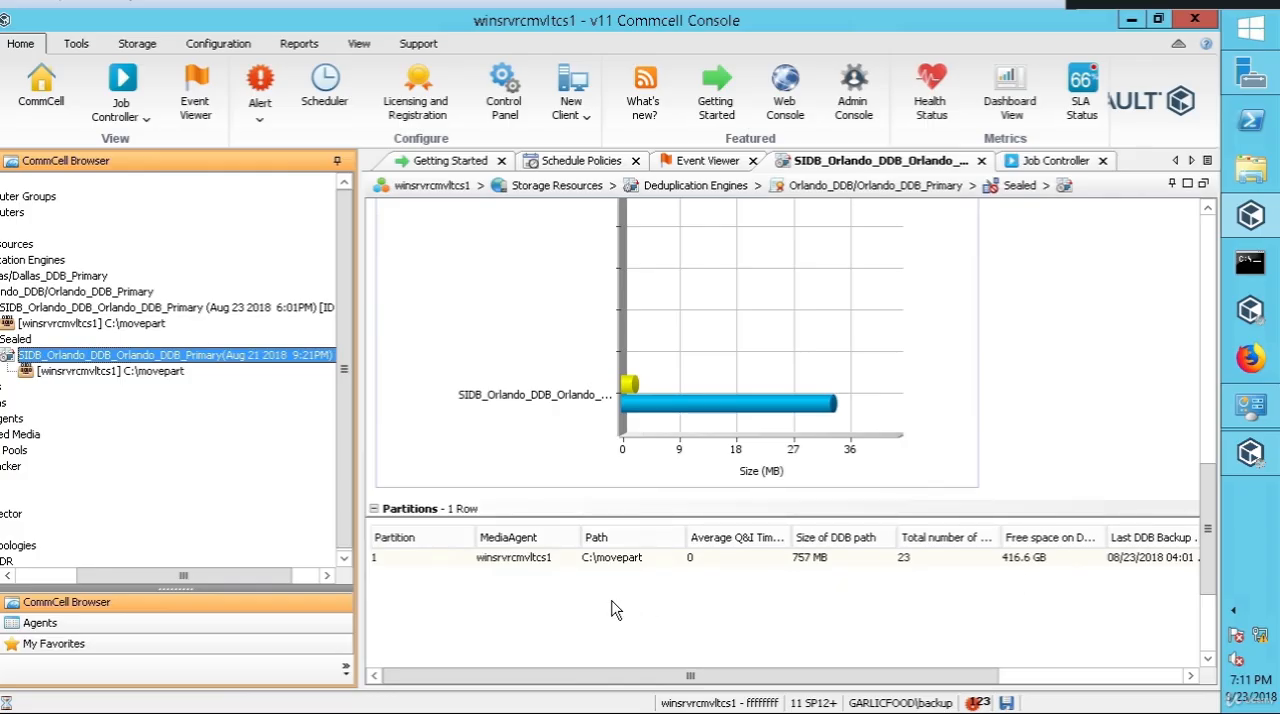
{"action": "left_click", "coordinate": [546, 566]}
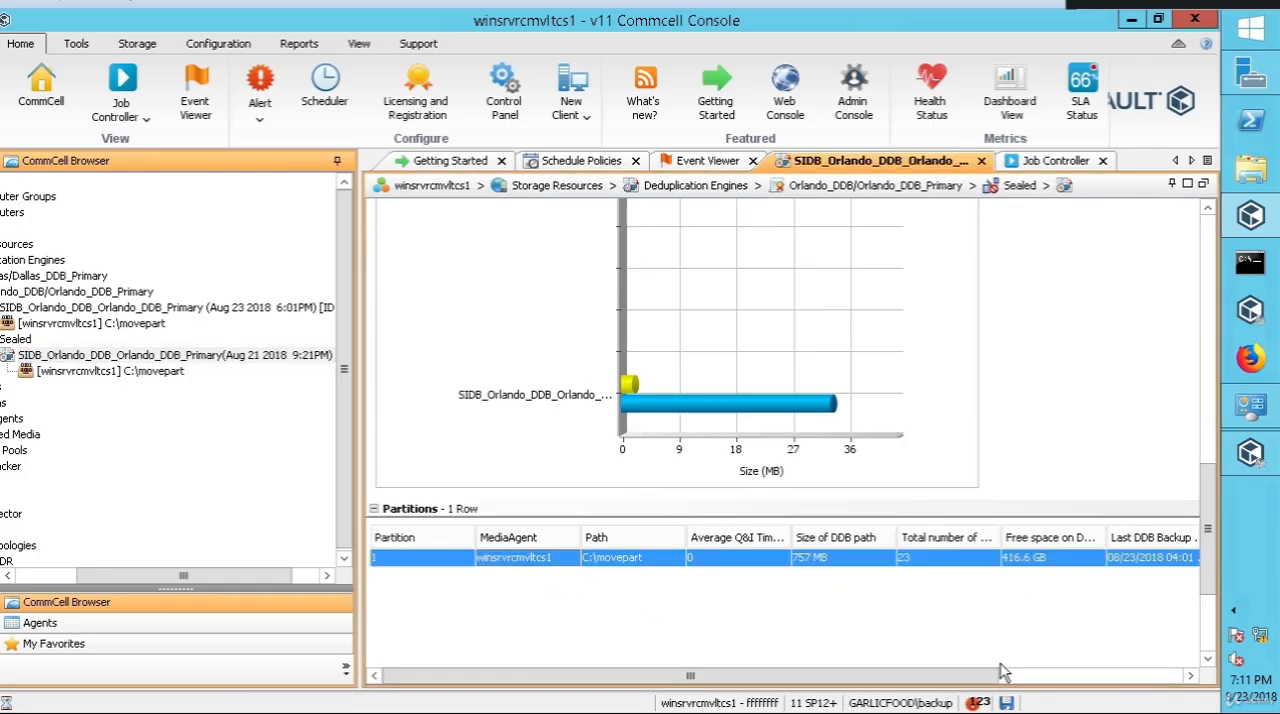
{"action": "left_click_drag", "start_coordinate": [967, 679], "coordinate": [836, 688]}
{"action": "left_click_drag", "start_coordinate": [990, 678], "coordinate": [1150, 678]}
{"action": "left_click_drag", "start_coordinate": [1194, 563], "coordinate": [1161, 646]}
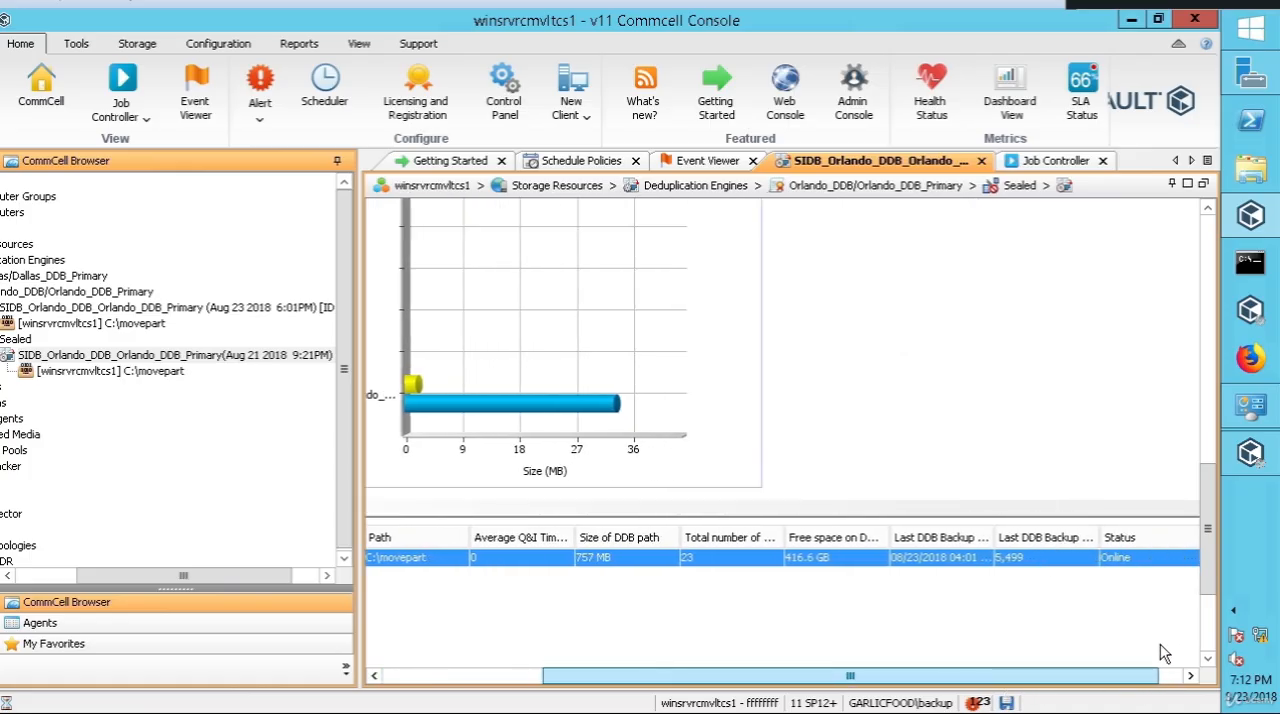
{"action": "left_click_drag", "start_coordinate": [1000, 684], "coordinate": [813, 678]}
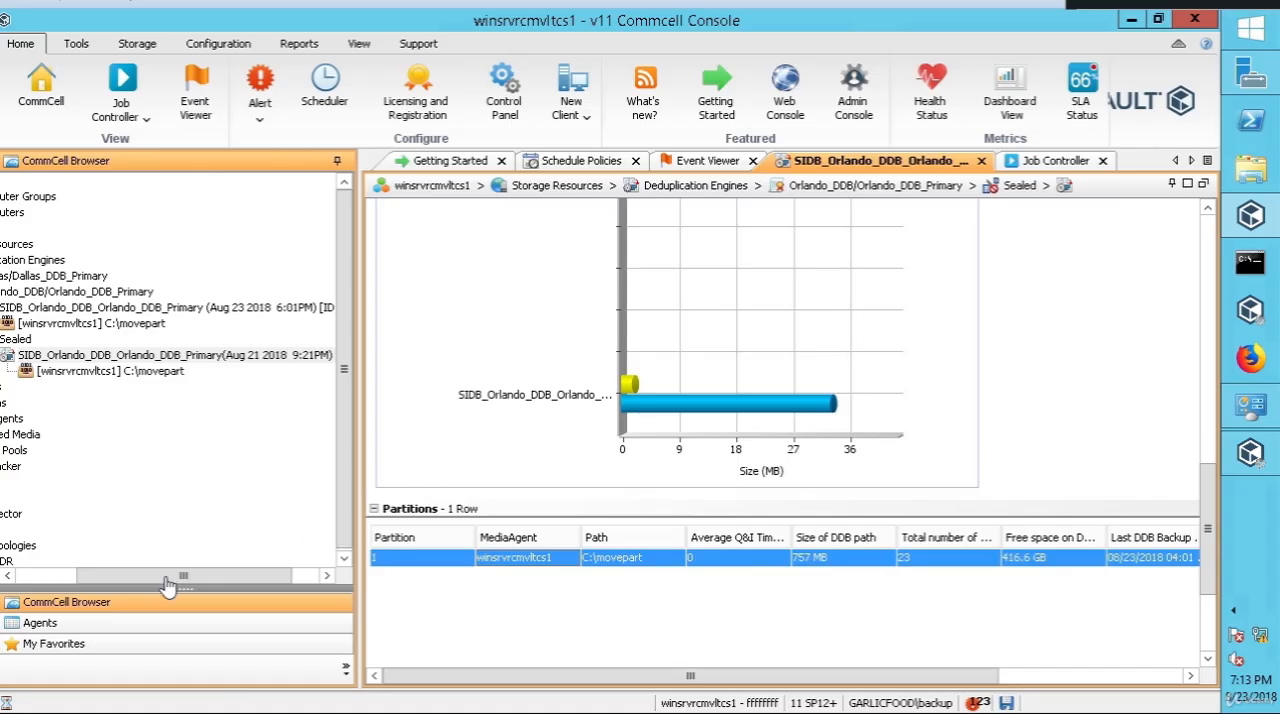
Step: Open the active Orlando deduplication database dated Aug 23 2018 and review its general properties
{"action": "left_click_drag", "start_coordinate": [167, 585], "coordinate": [127, 578]}
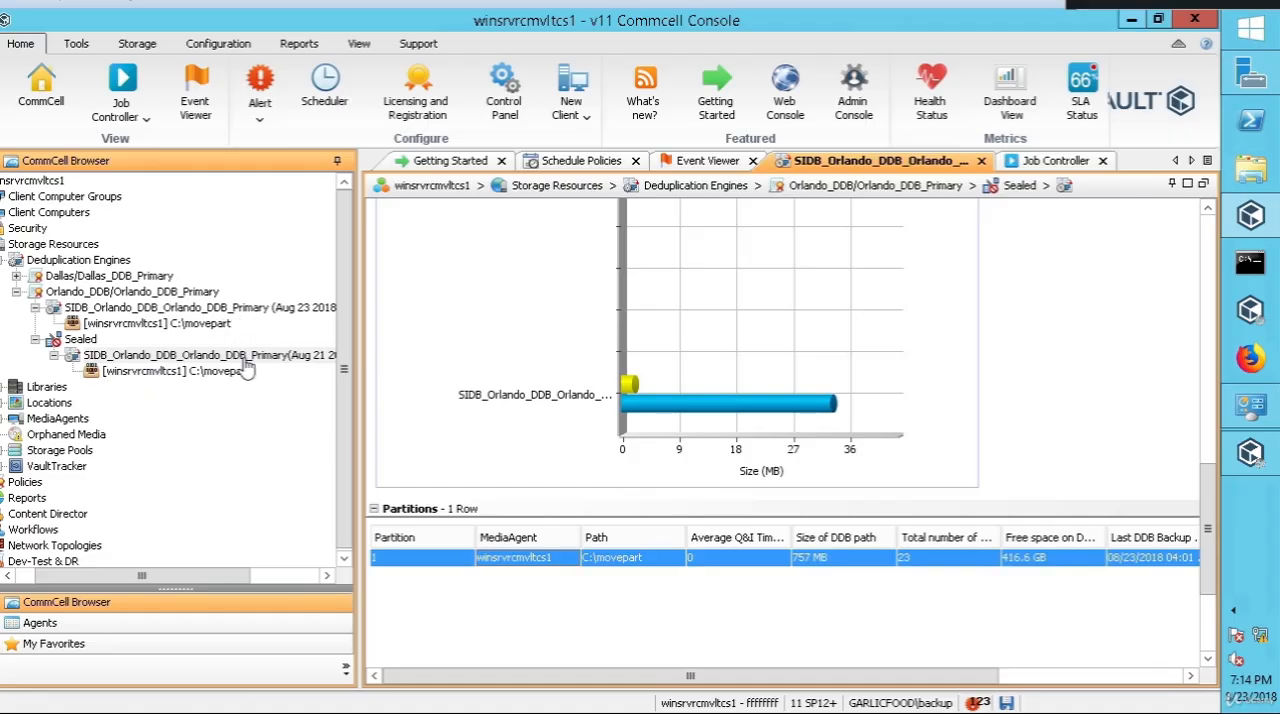
{"action": "left_click", "coordinate": [258, 310]}
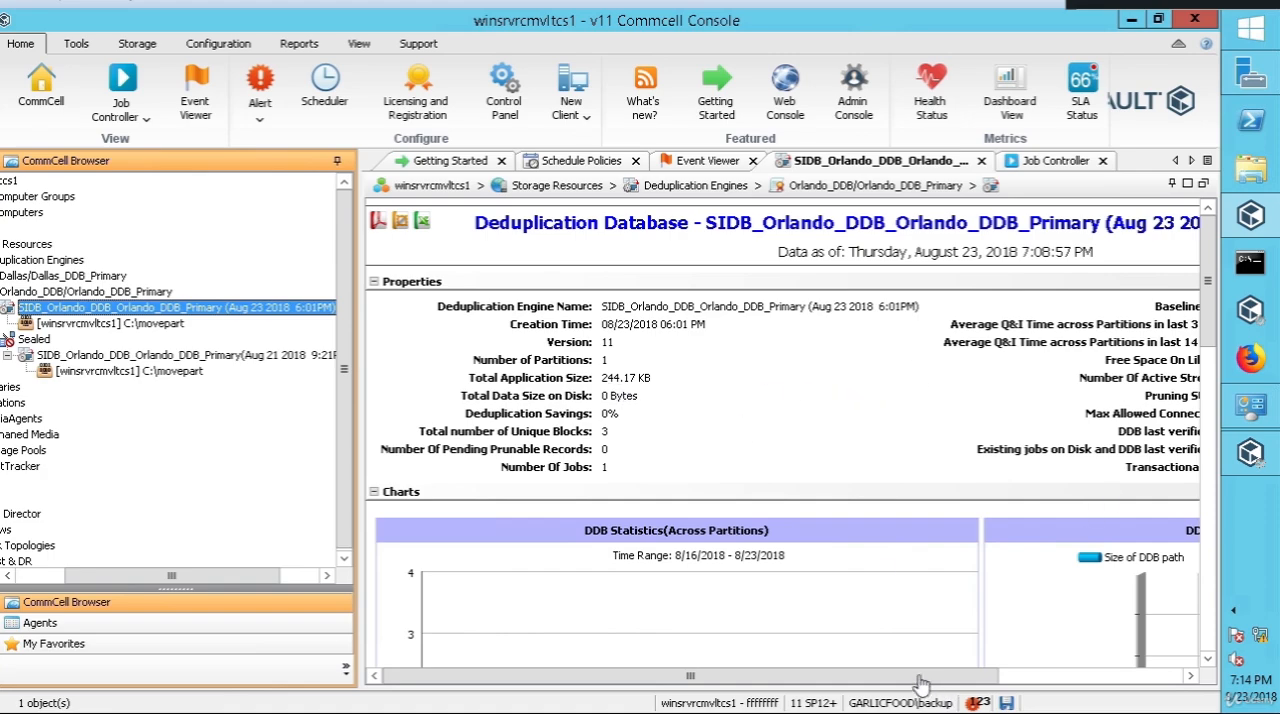
{"action": "left_click_drag", "start_coordinate": [913, 686], "coordinate": [1030, 680]}
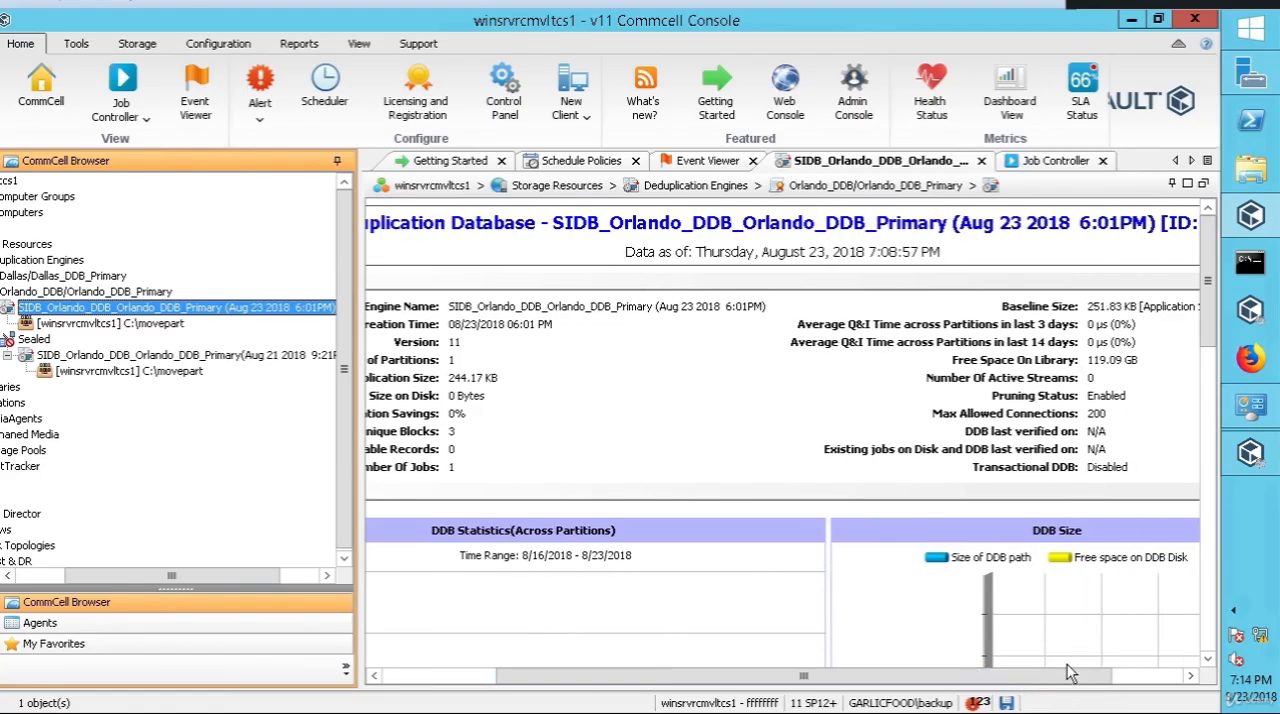
{"action": "left_click_drag", "start_coordinate": [1031, 681], "coordinate": [868, 683]}
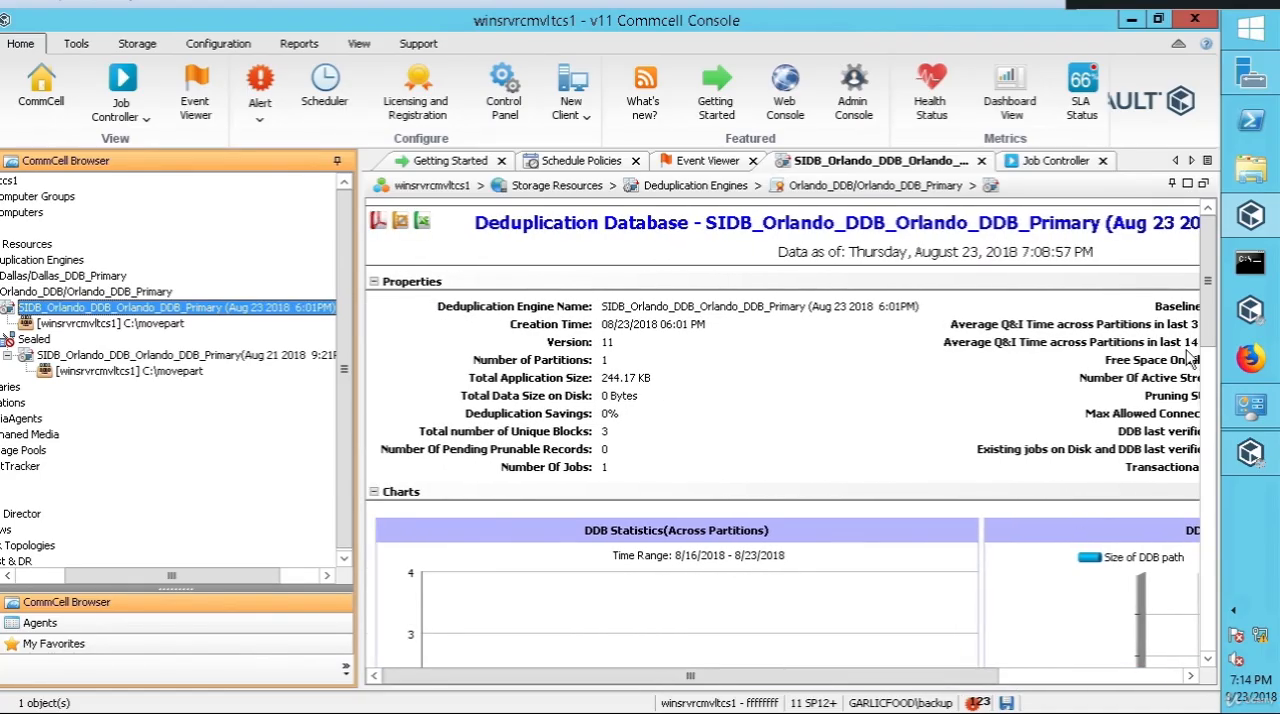
Step: Examine the active Orlando database's partitions table and its DDB statistics across partitions, including the last DDB backup and status columns
{"action": "left_click_drag", "start_coordinate": [1210, 275], "coordinate": [1212, 418]}
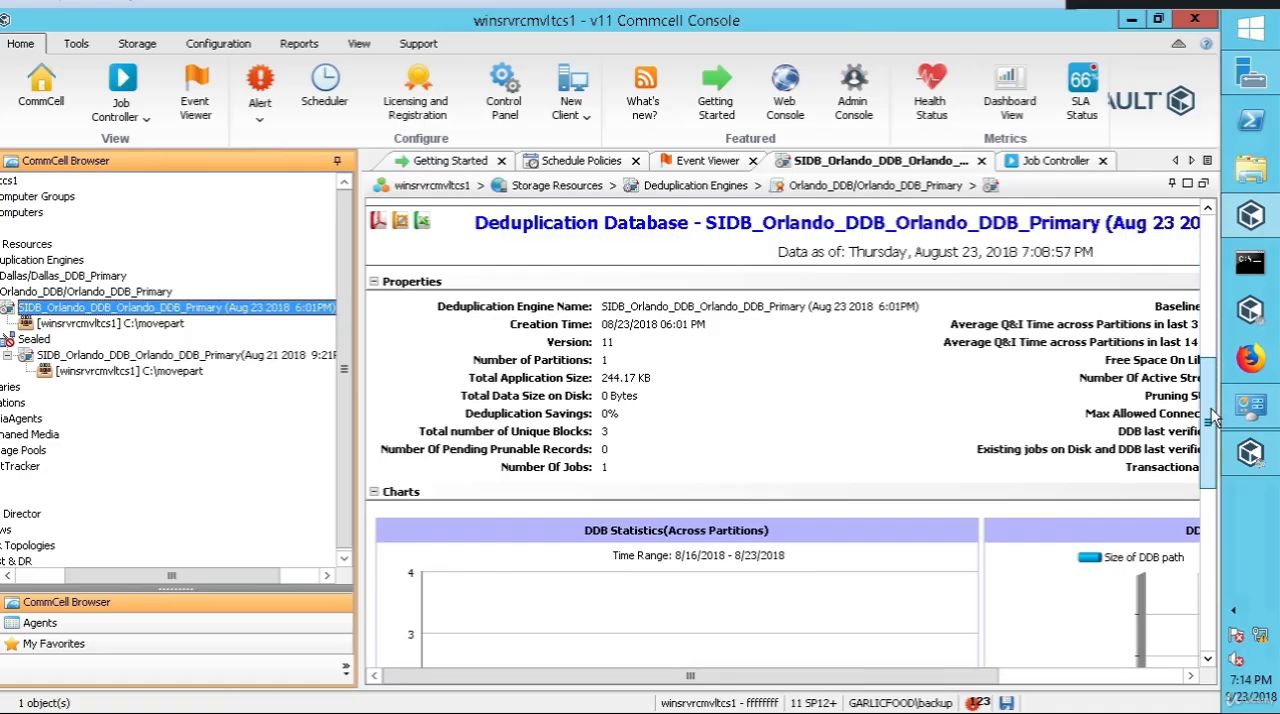
{"action": "left_click_drag", "start_coordinate": [1212, 418], "coordinate": [1205, 512]}
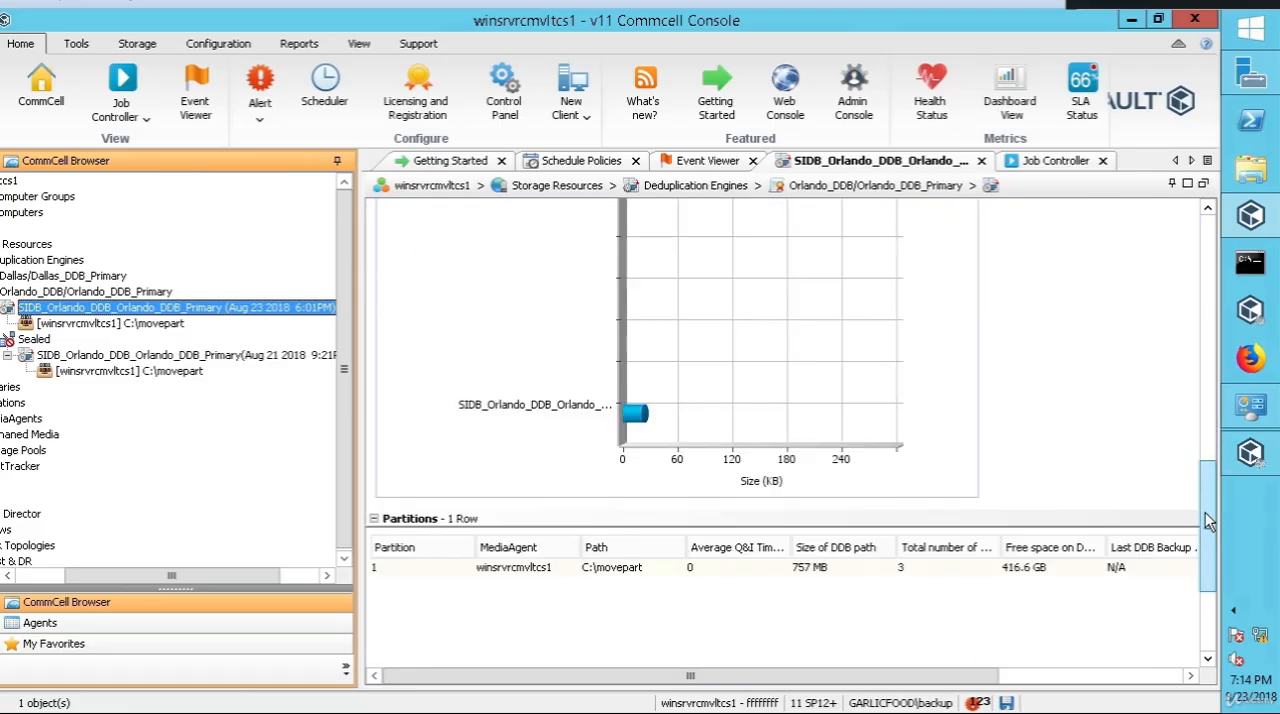
{"action": "left_click_drag", "start_coordinate": [1207, 563], "coordinate": [1207, 606]}
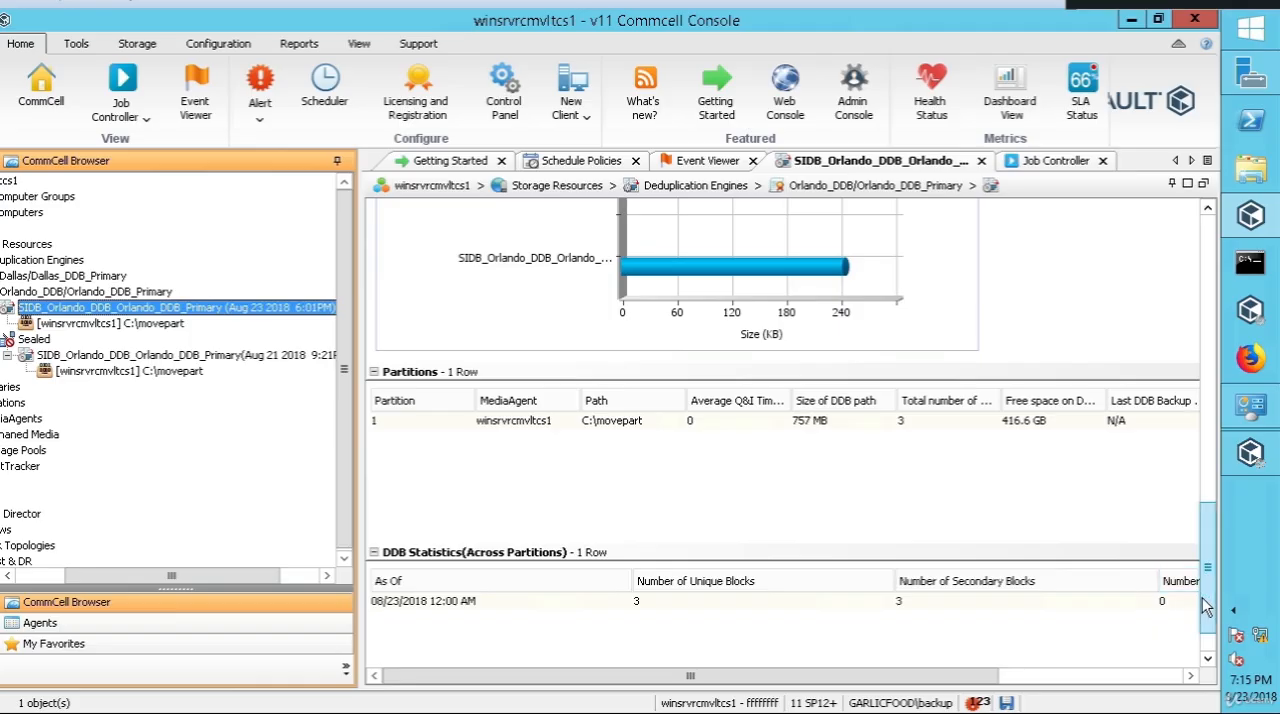
{"action": "left_click_drag", "start_coordinate": [1205, 580], "coordinate": [1205, 596]}
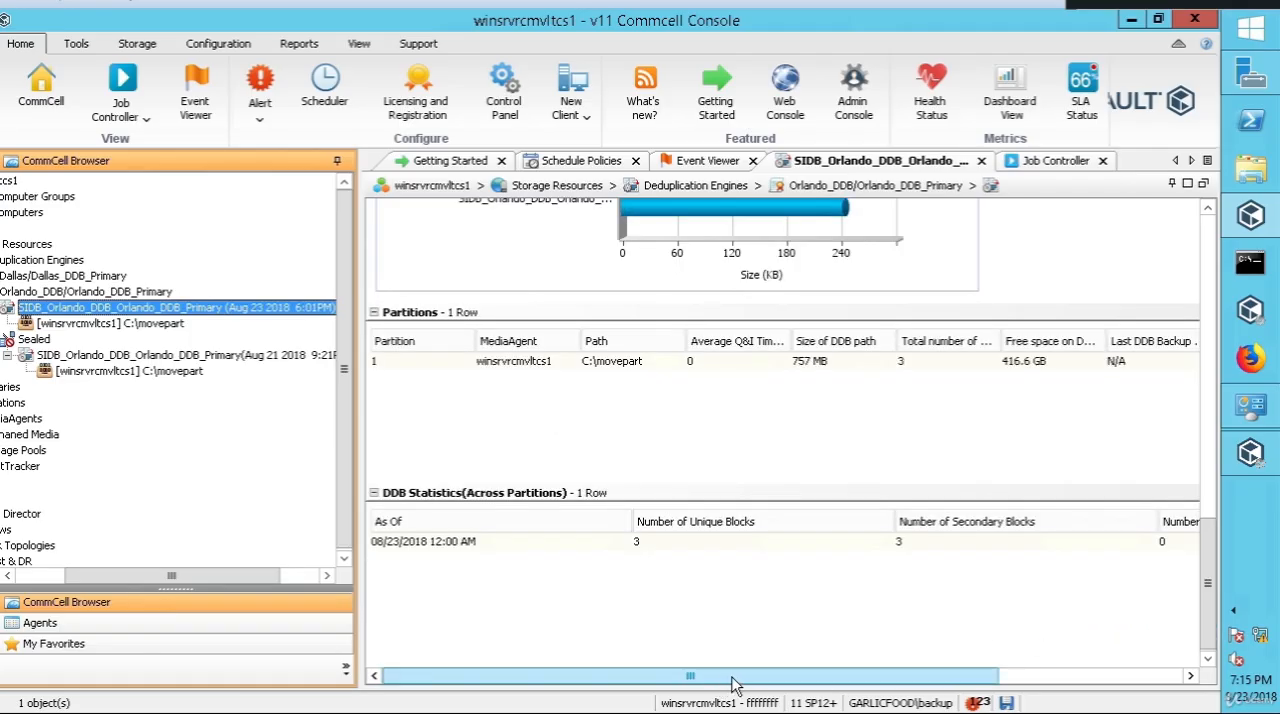
{"action": "left_click_drag", "start_coordinate": [728, 684], "coordinate": [912, 679]}
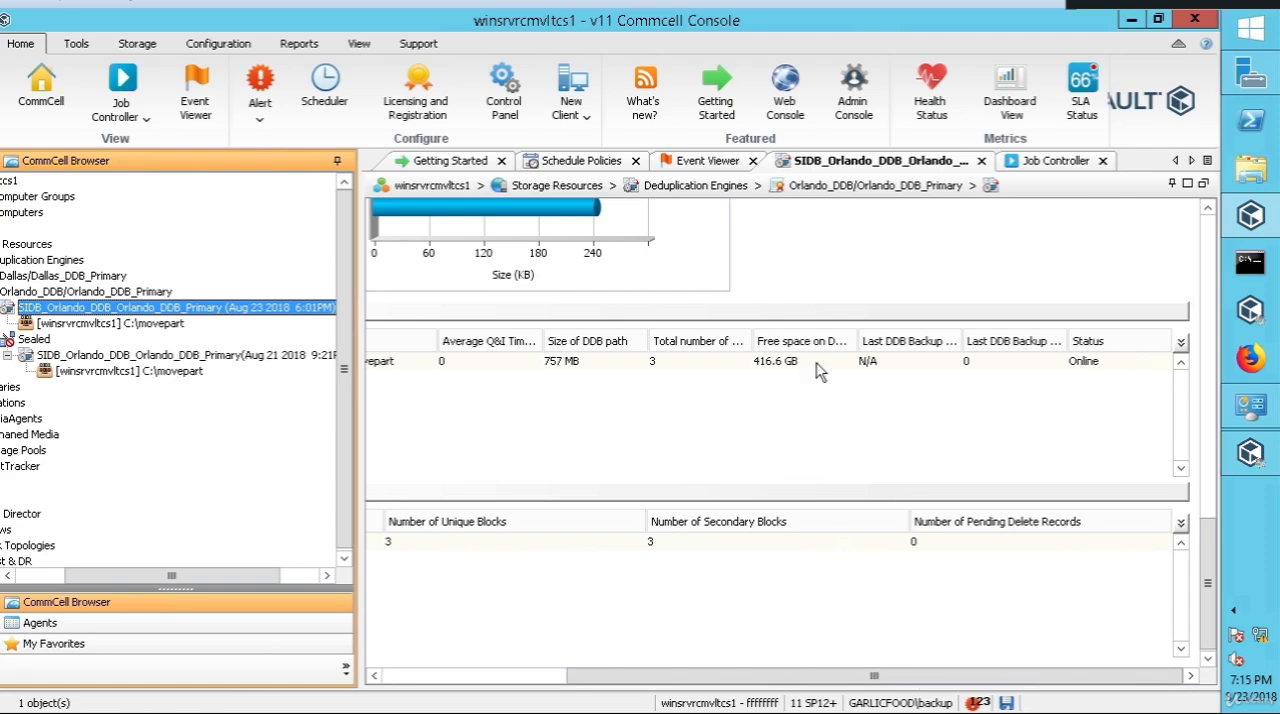
{"action": "left_click_drag", "start_coordinate": [797, 684], "coordinate": [521, 684]}
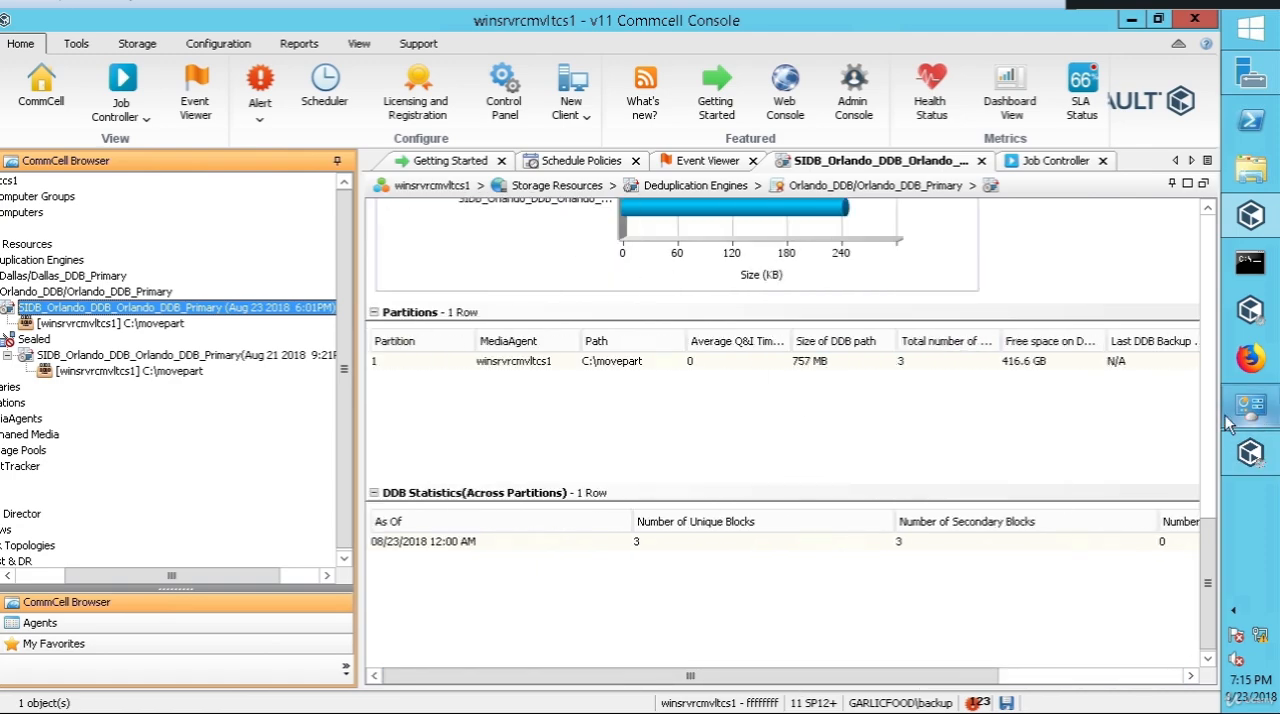
{"action": "left_click_drag", "start_coordinate": [1208, 510], "coordinate": [1208, 590]}
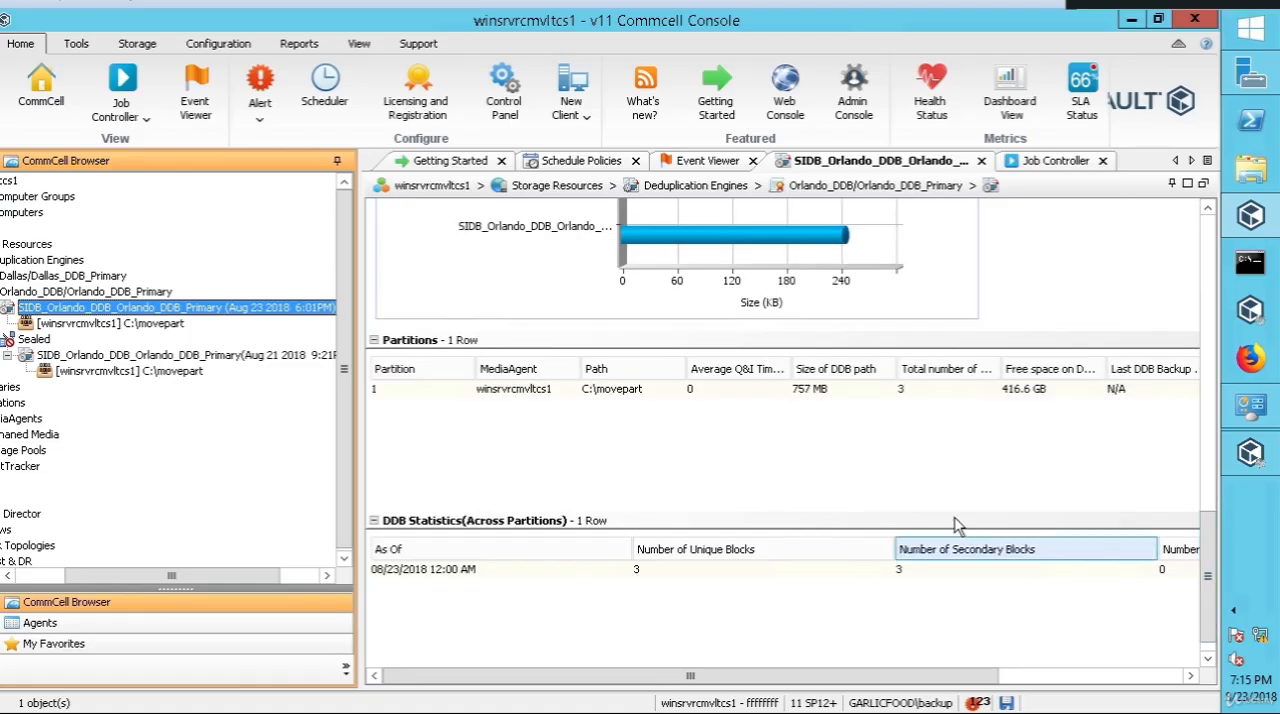
{"action": "left_click", "coordinate": [507, 393]}
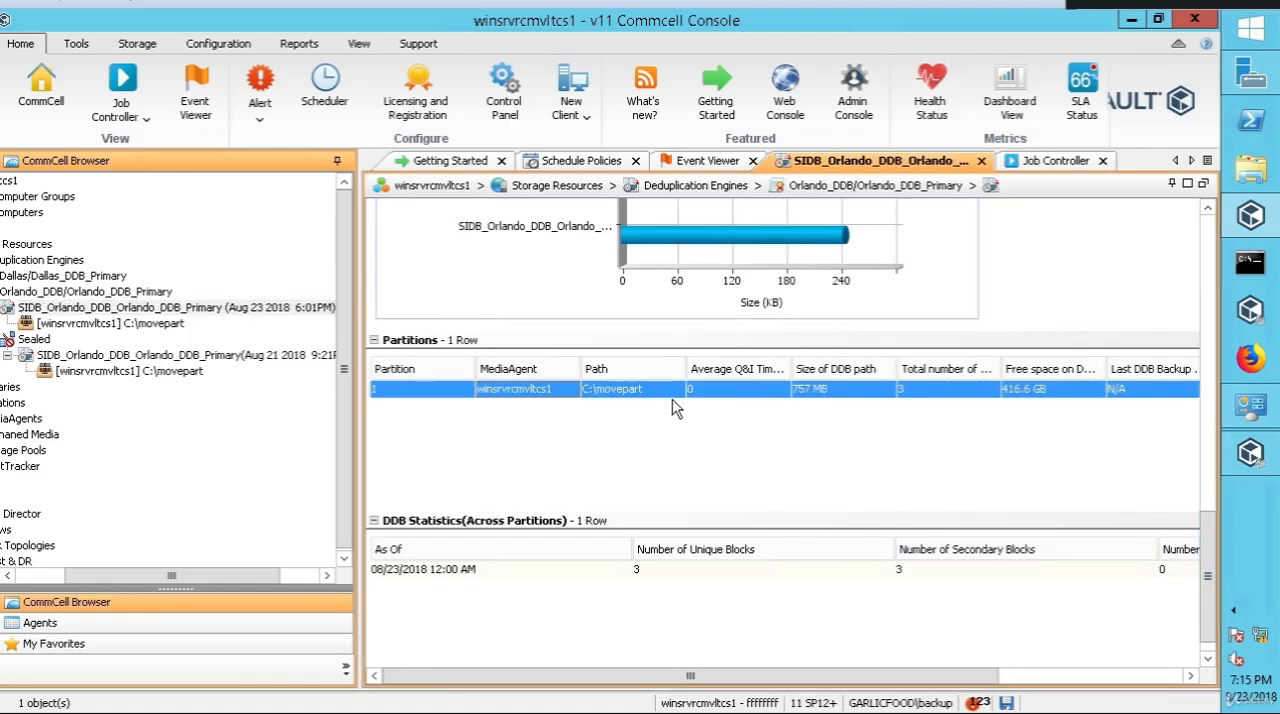
Step: Review the partition statistics of the sealed database's C:\movepart partition and the sealed database's own DDB statistics for comparison
{"action": "left_click", "coordinate": [180, 373]}
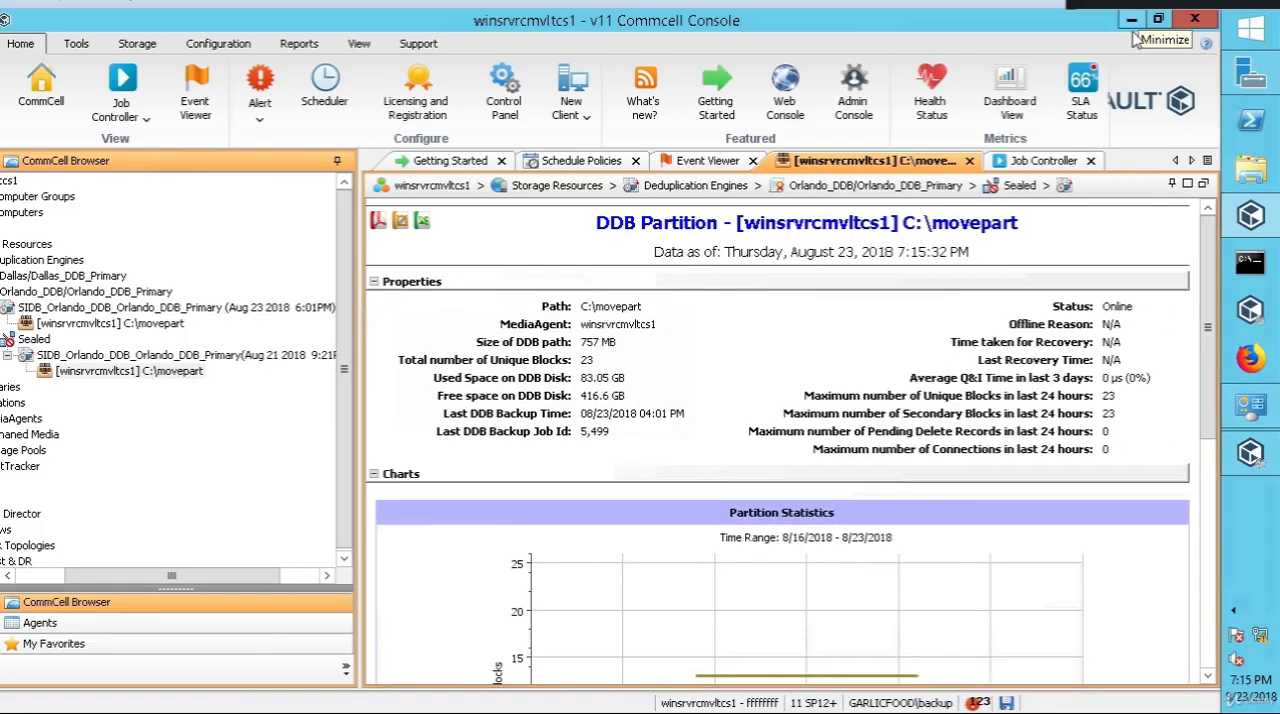
{"action": "left_click", "coordinate": [1210, 525]}
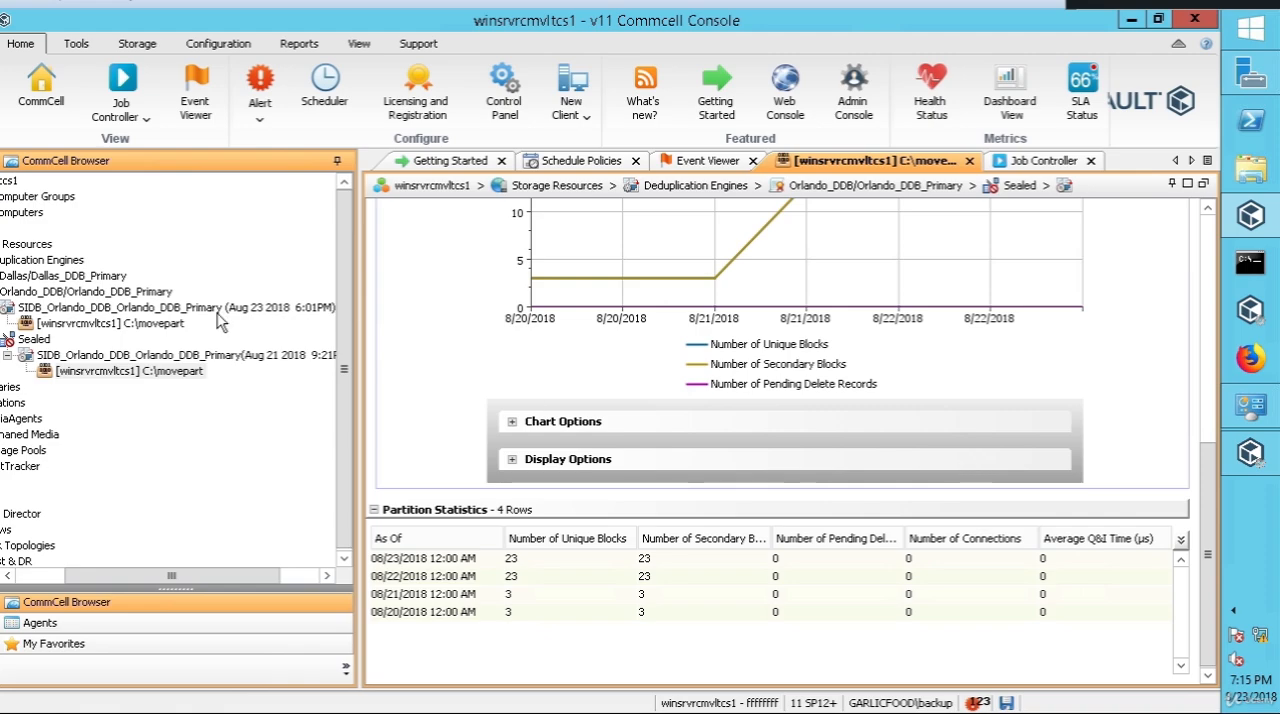
{"action": "left_click", "coordinate": [182, 358]}
{"action": "left_click", "coordinate": [181, 357]}
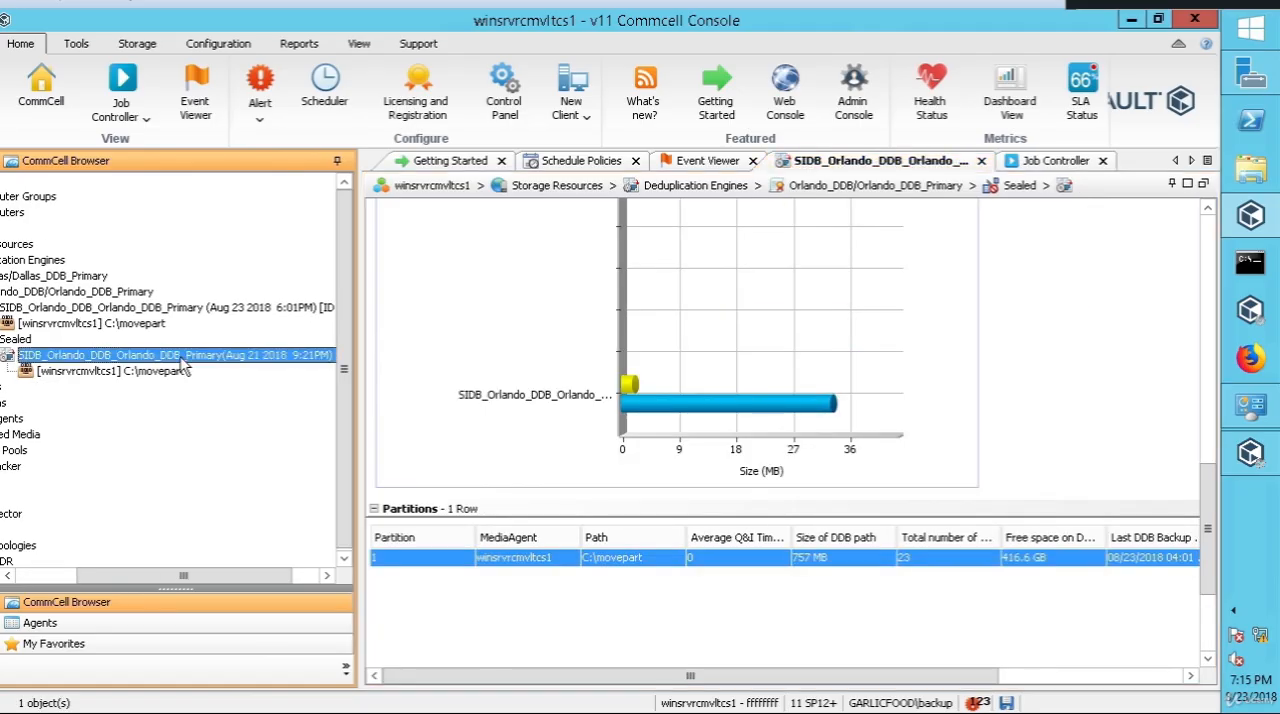
{"action": "scroll", "coordinate": [1208, 532], "scroll_direction": "down", "scroll_amount": 3}
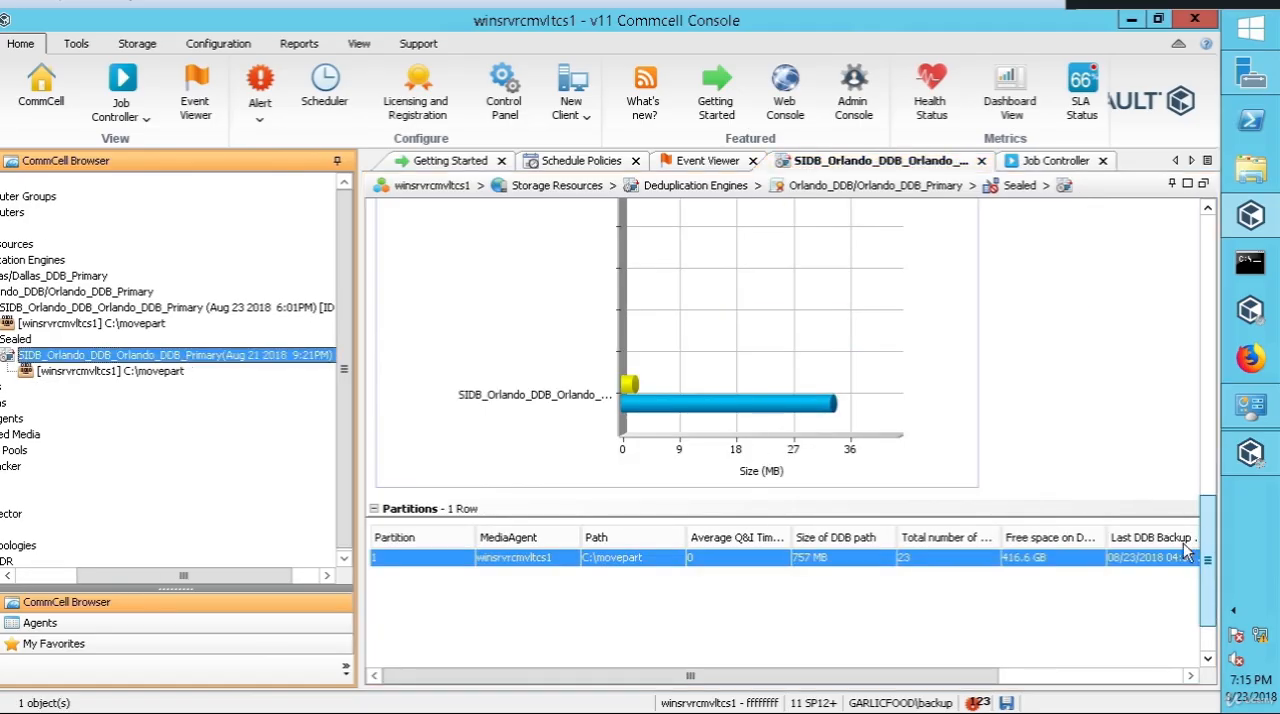
{"action": "left_click_drag", "start_coordinate": [783, 683], "coordinate": [700, 665]}
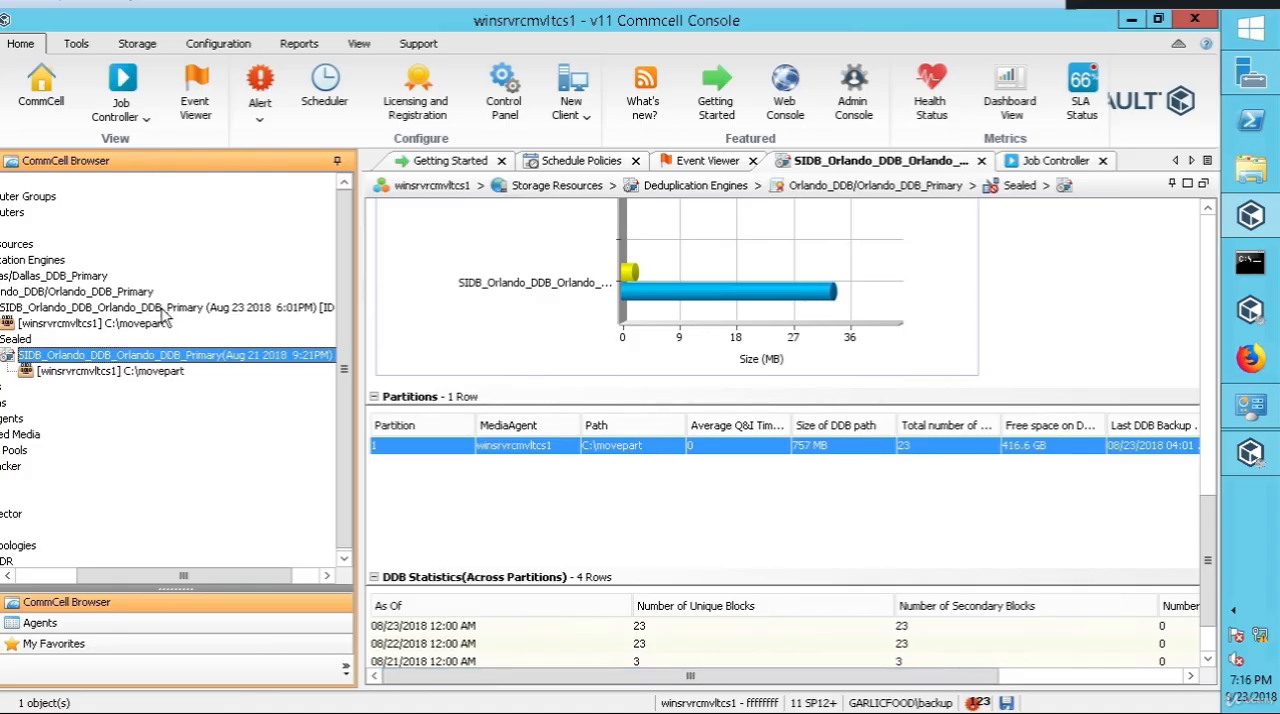
Step: Go back to the active Aug 23 2018 Orlando database and review its properties from the beginning
{"action": "left_click", "coordinate": [160, 310]}
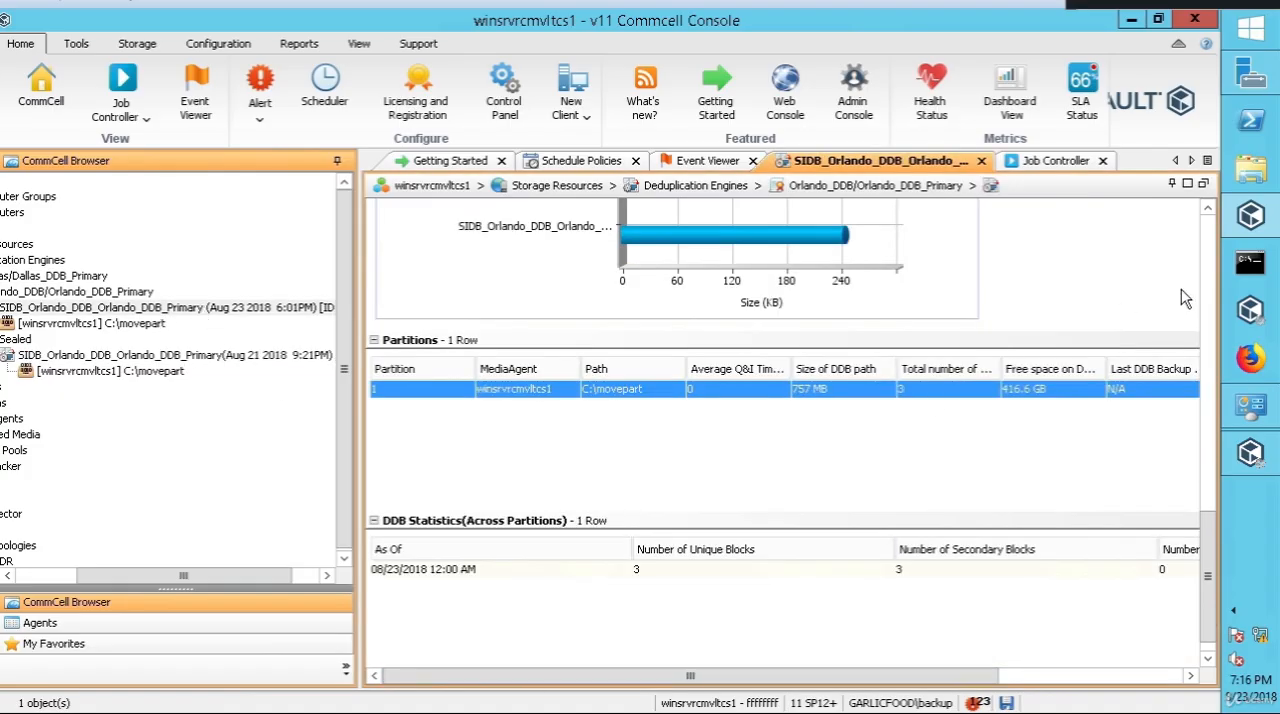
{"action": "scroll", "coordinate": [1214, 240], "scroll_direction": "up", "scroll_amount": 10}
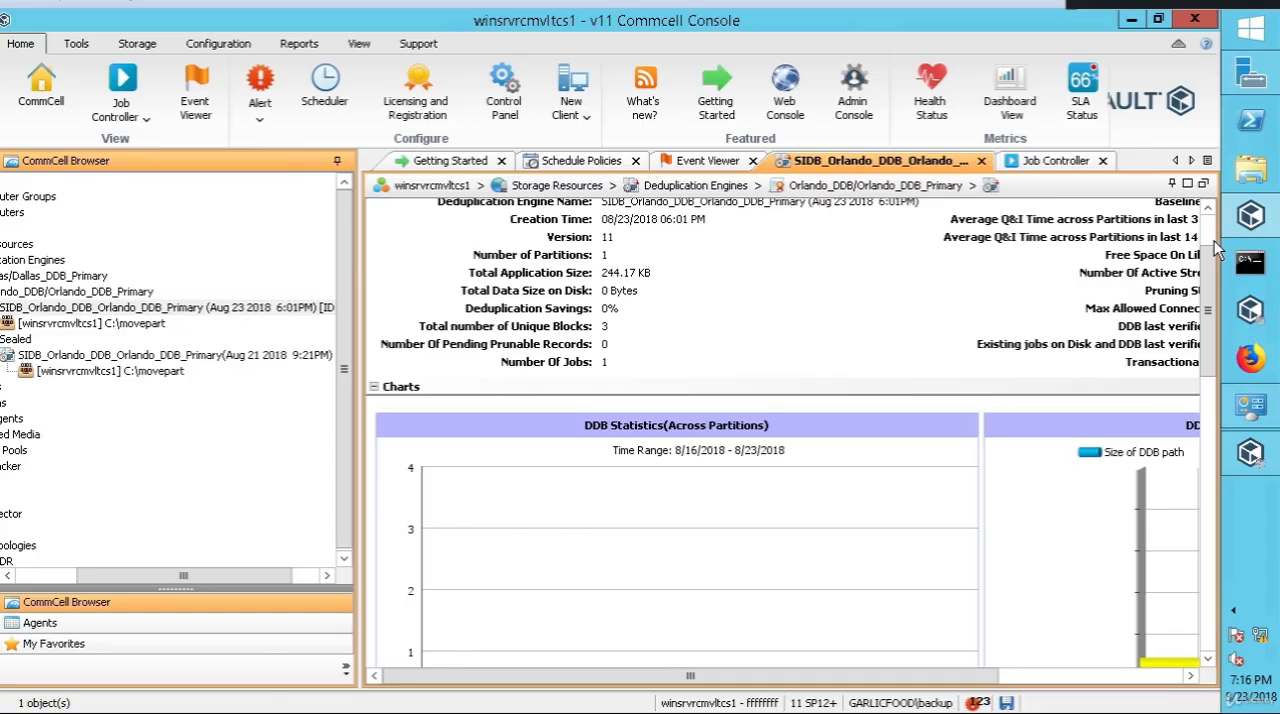
{"action": "scroll", "coordinate": [1214, 240], "scroll_direction": "up", "scroll_amount": 2}
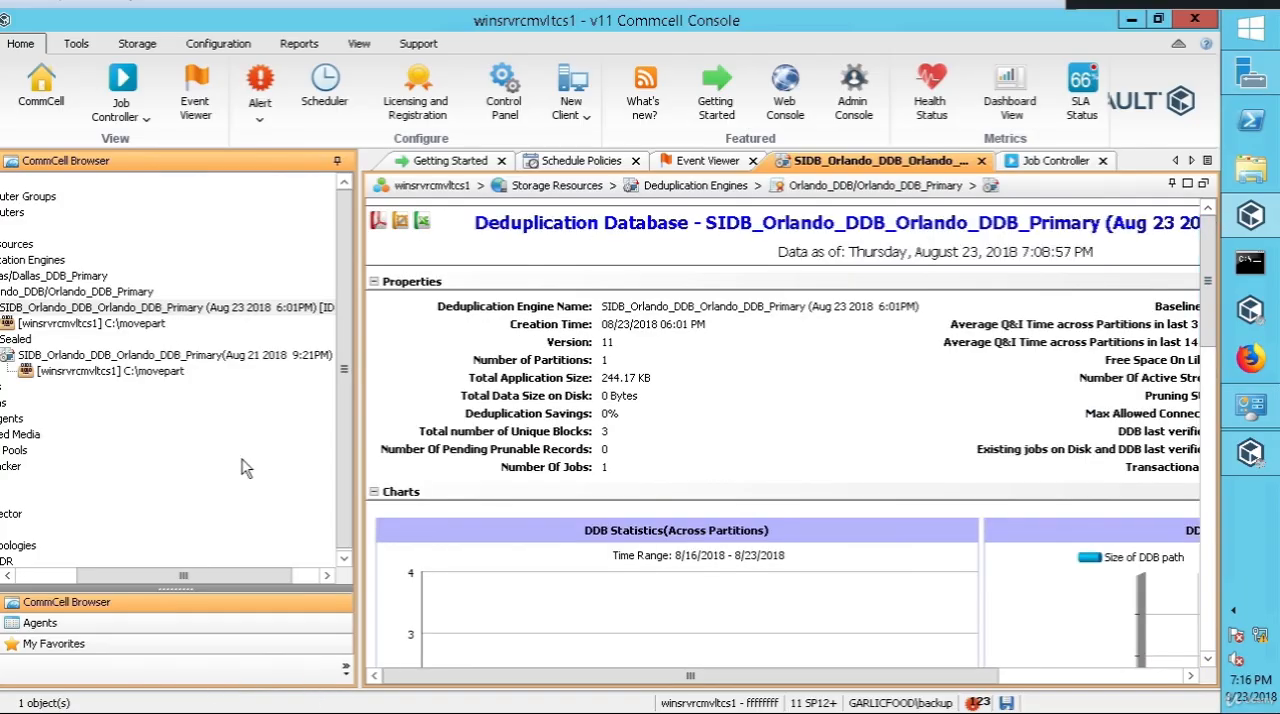
Step: Widen the CommCell Browser to show the full database names, and review the tasks available for the active Aug 23 2018 Orlando database
{"action": "left_click_drag", "start_coordinate": [197, 573], "coordinate": [152, 574]}
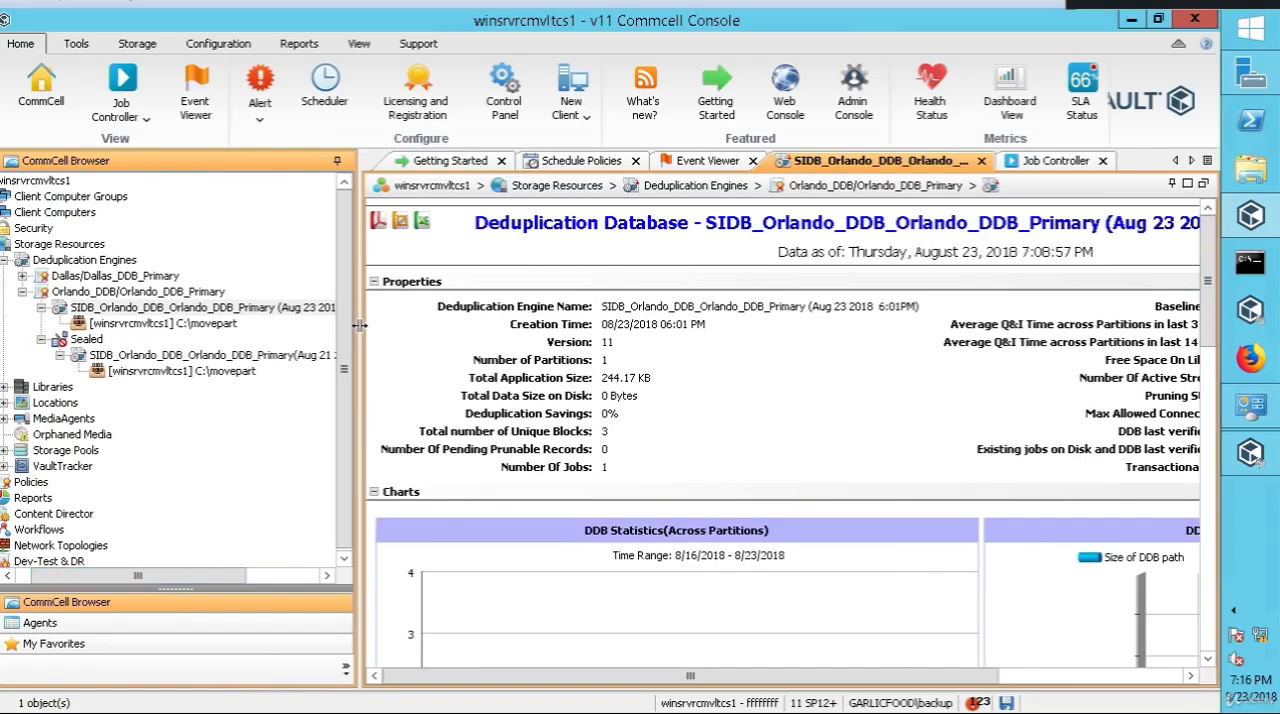
{"action": "left_click_drag", "start_coordinate": [358, 325], "coordinate": [570, 325]}
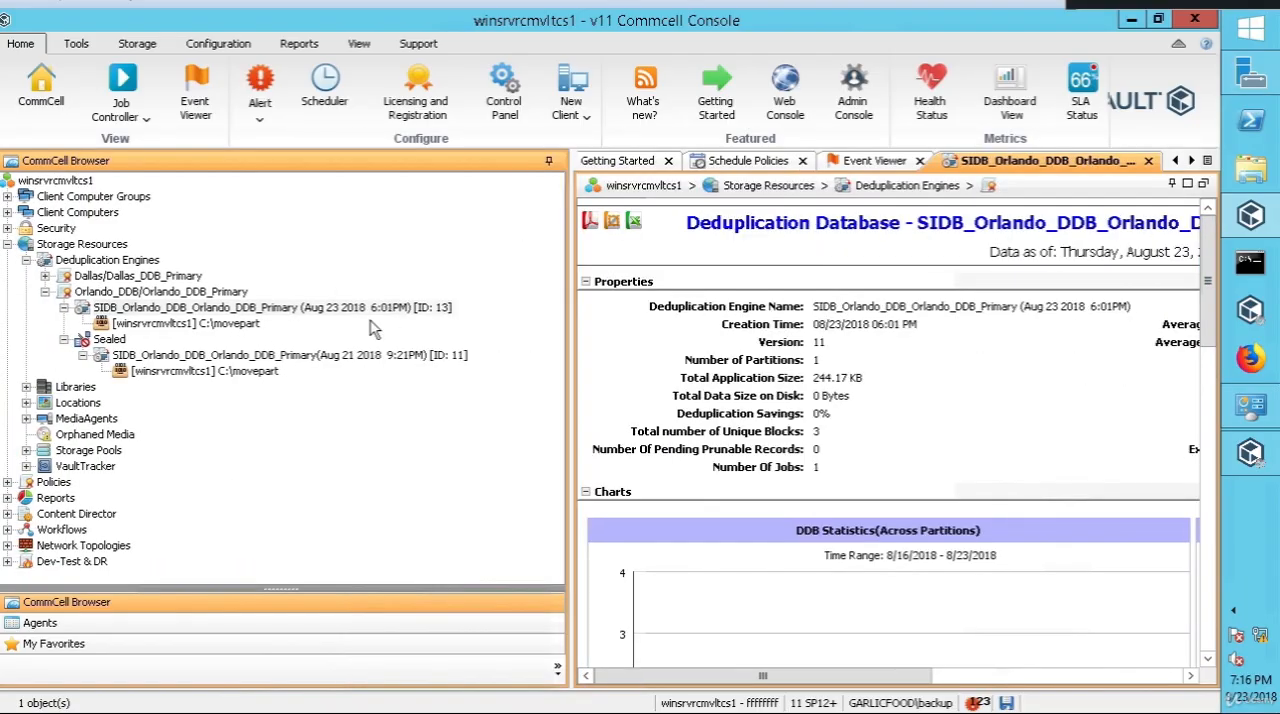
{"action": "right_click", "coordinate": [239, 310]}
{"action": "mouse_move", "coordinate": [292, 318]}
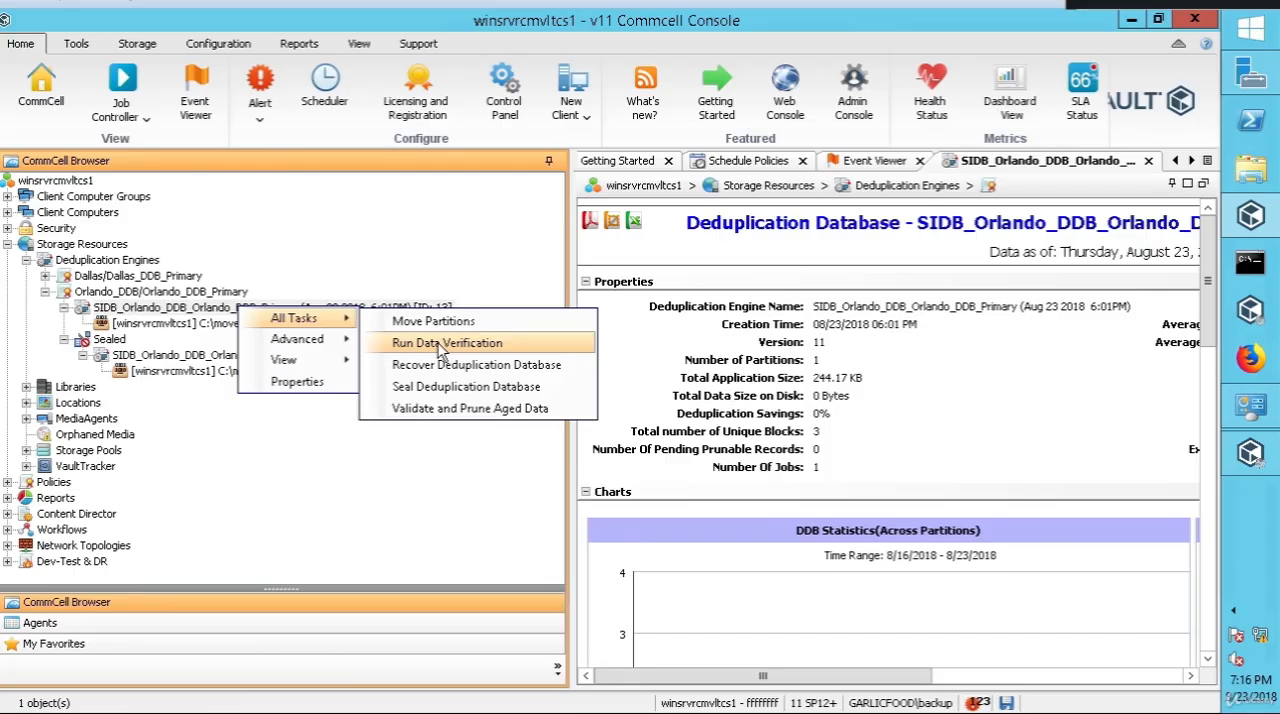
{"action": "left_click", "coordinate": [443, 280]}
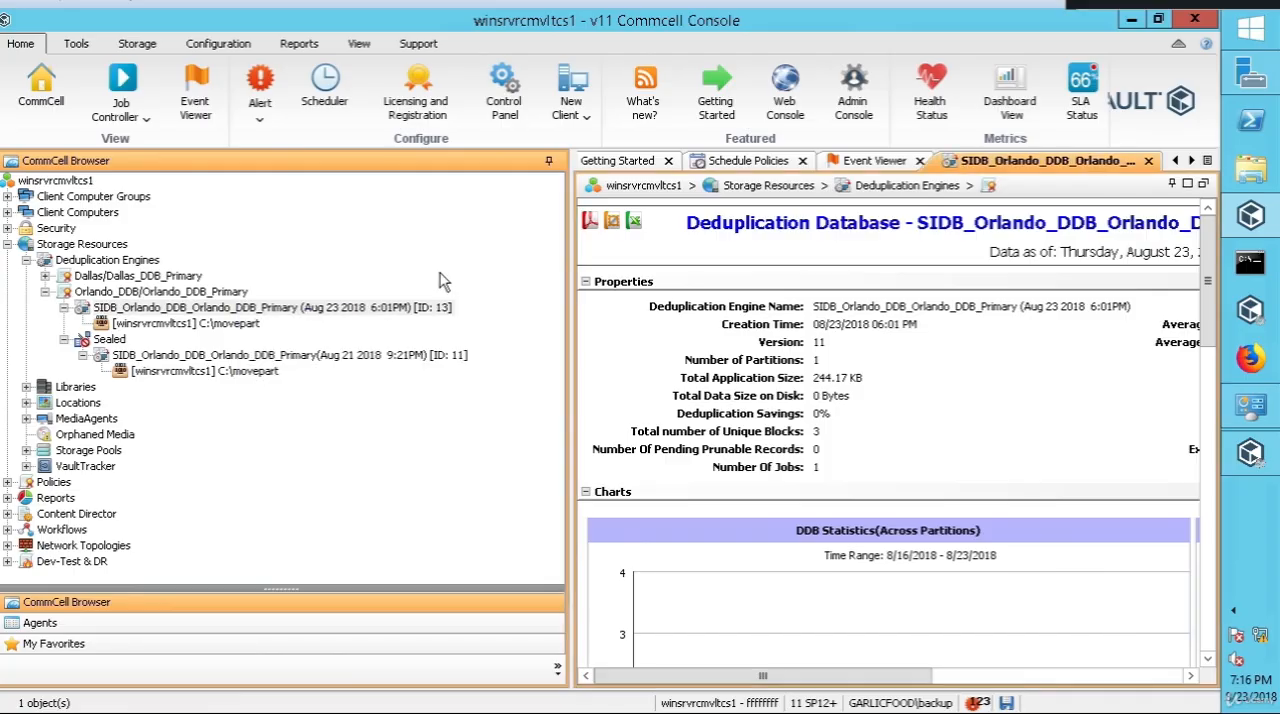
Step: Compare the tasks offered for the sealed Aug 21 2018 Orlando database with those offered for the active Aug 23 2018 database
{"action": "right_click", "coordinate": [330, 312]}
{"action": "left_click", "coordinate": [305, 400]}
{"action": "right_click", "coordinate": [307, 355]}
{"action": "mouse_move", "coordinate": [364, 368]}
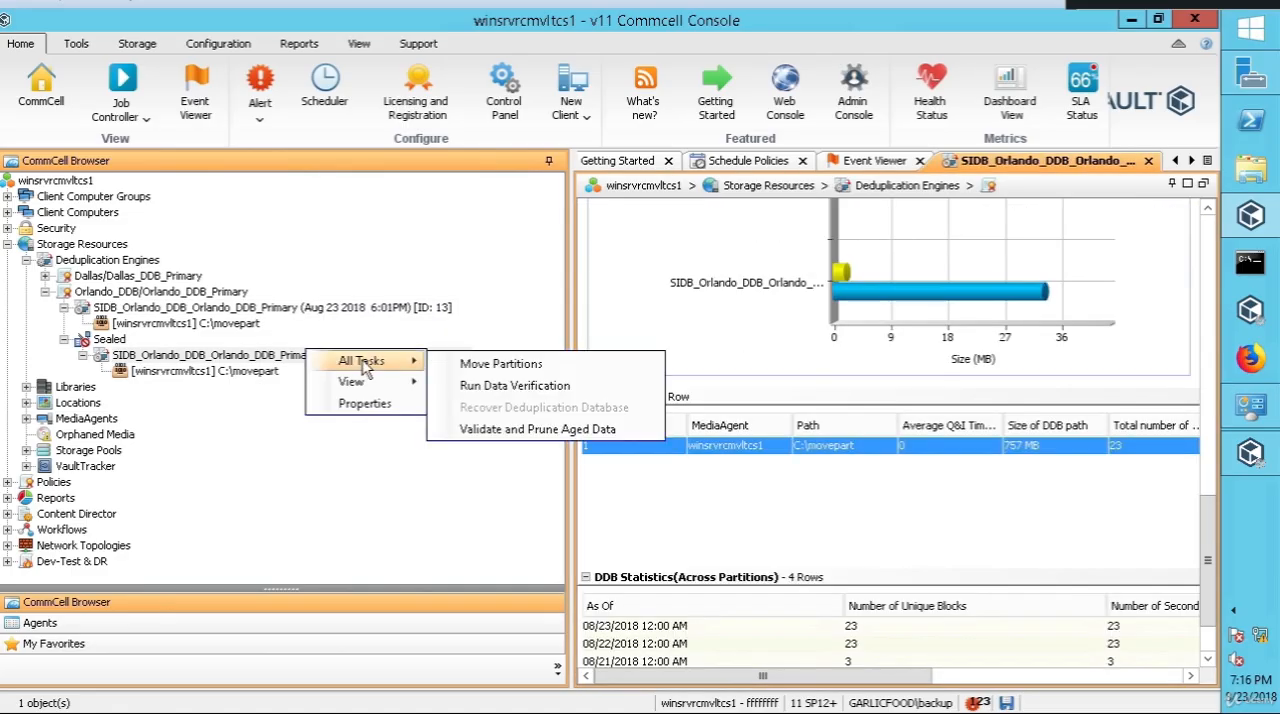
{"action": "right_click", "coordinate": [380, 310]}
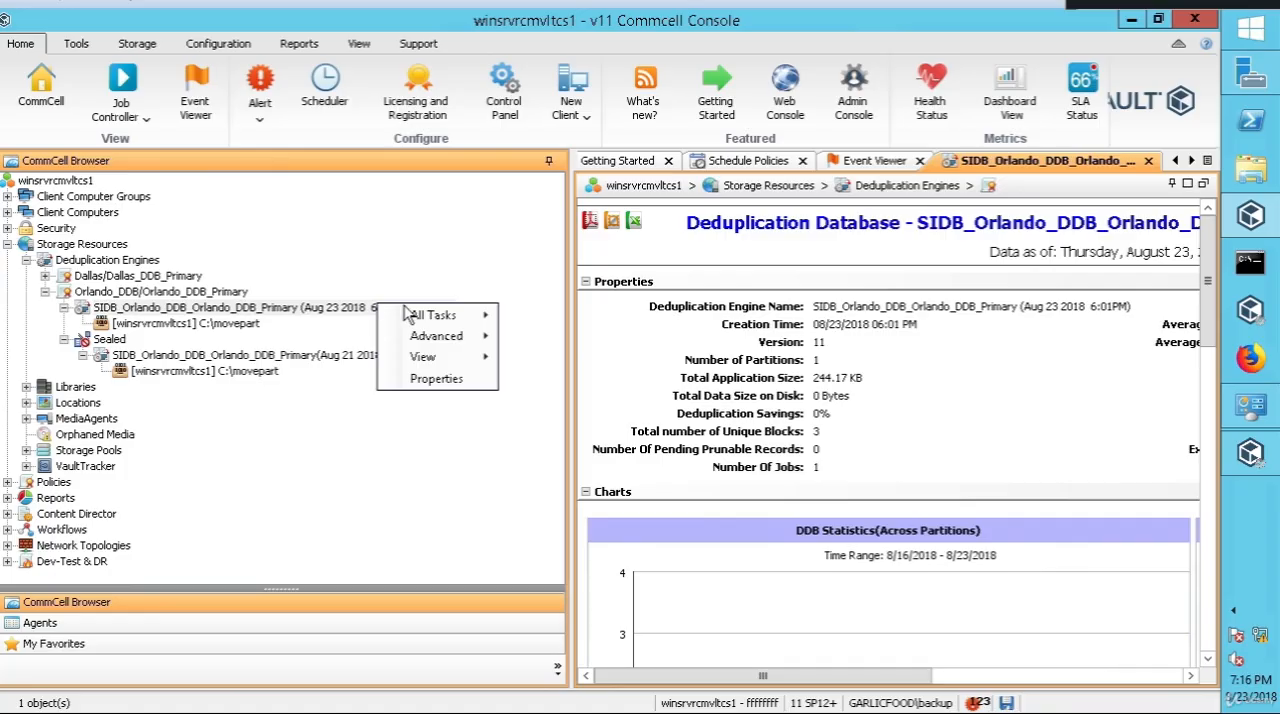
{"action": "mouse_move", "coordinate": [456, 320]}
{"action": "left_click", "coordinate": [324, 521]}
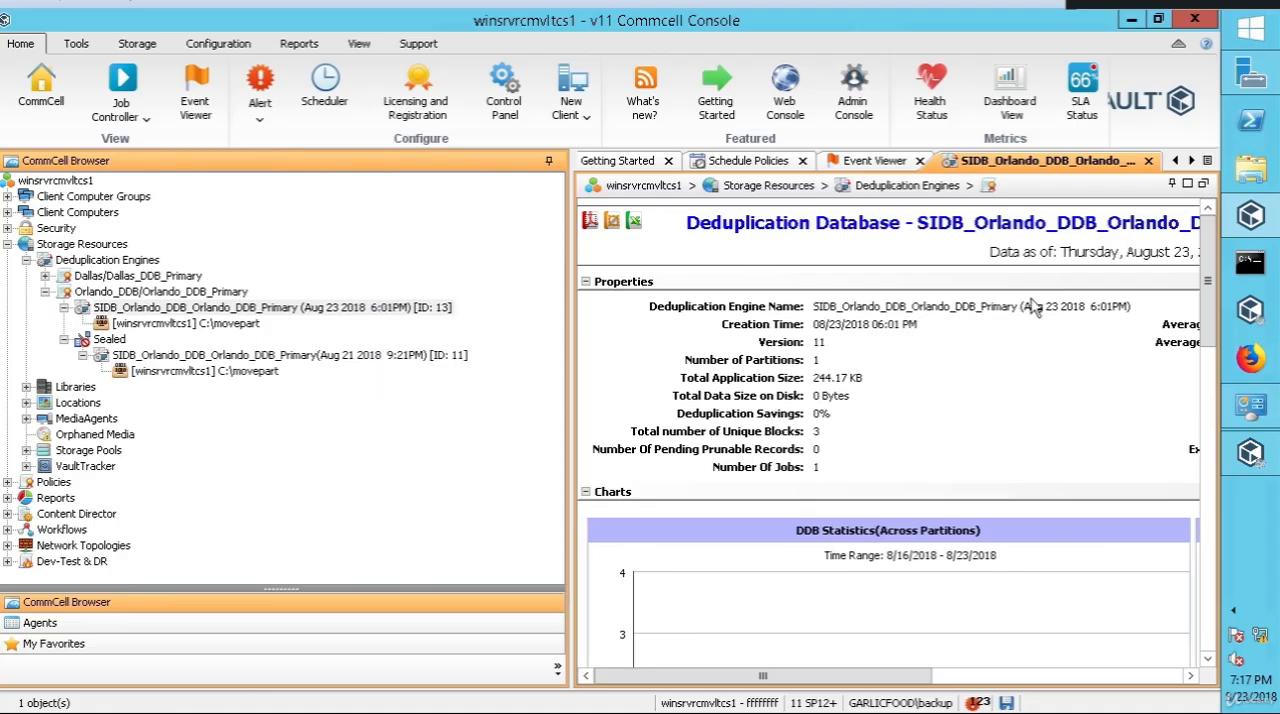
Step: Return to the sealed Aug 21 2018 Orlando database and review its available tasks and view options without running any
{"action": "left_click", "coordinate": [235, 356]}
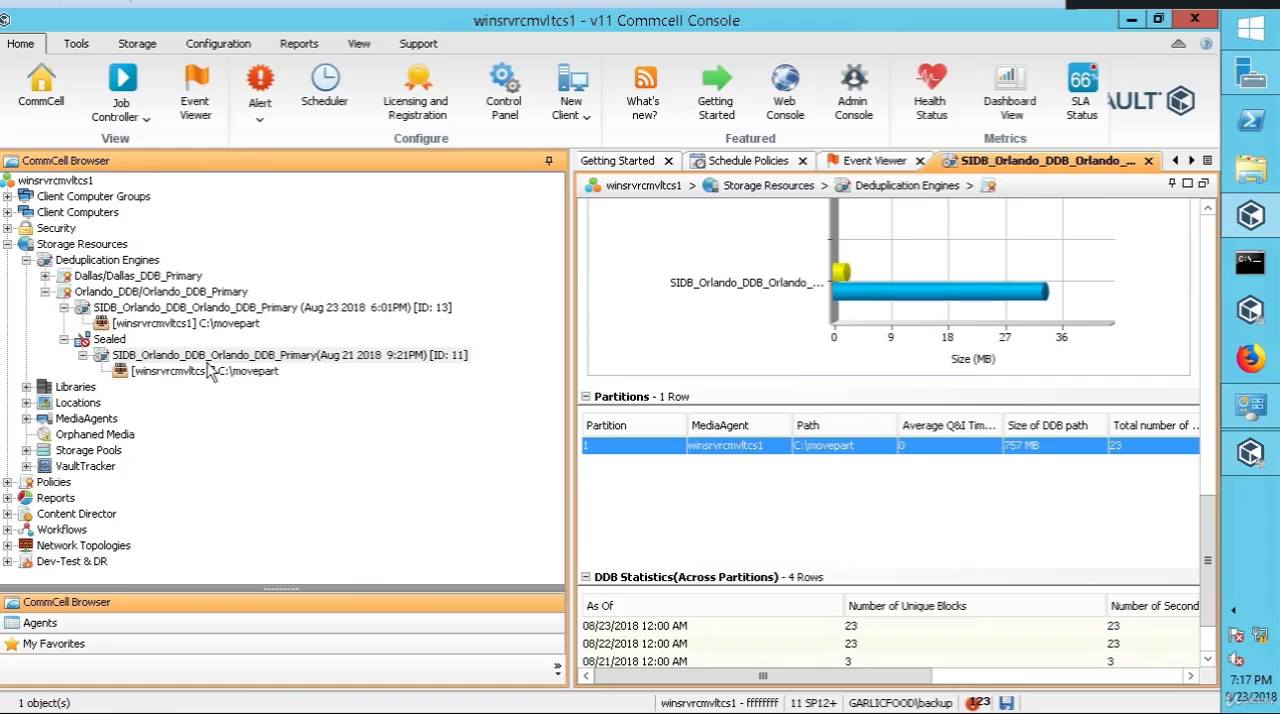
{"action": "right_click", "coordinate": [212, 366]}
{"action": "mouse_move", "coordinate": [240, 370]}
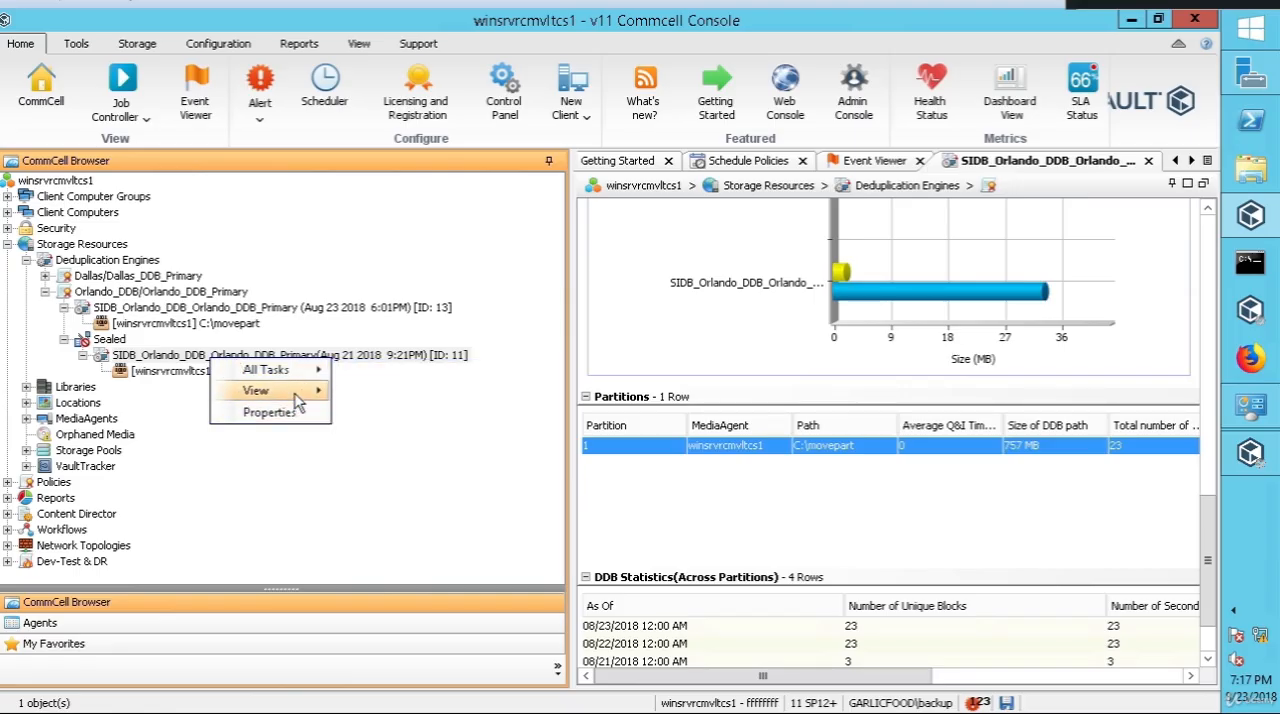
{"action": "mouse_move", "coordinate": [293, 398]}
{"action": "left_click", "coordinate": [482, 571]}
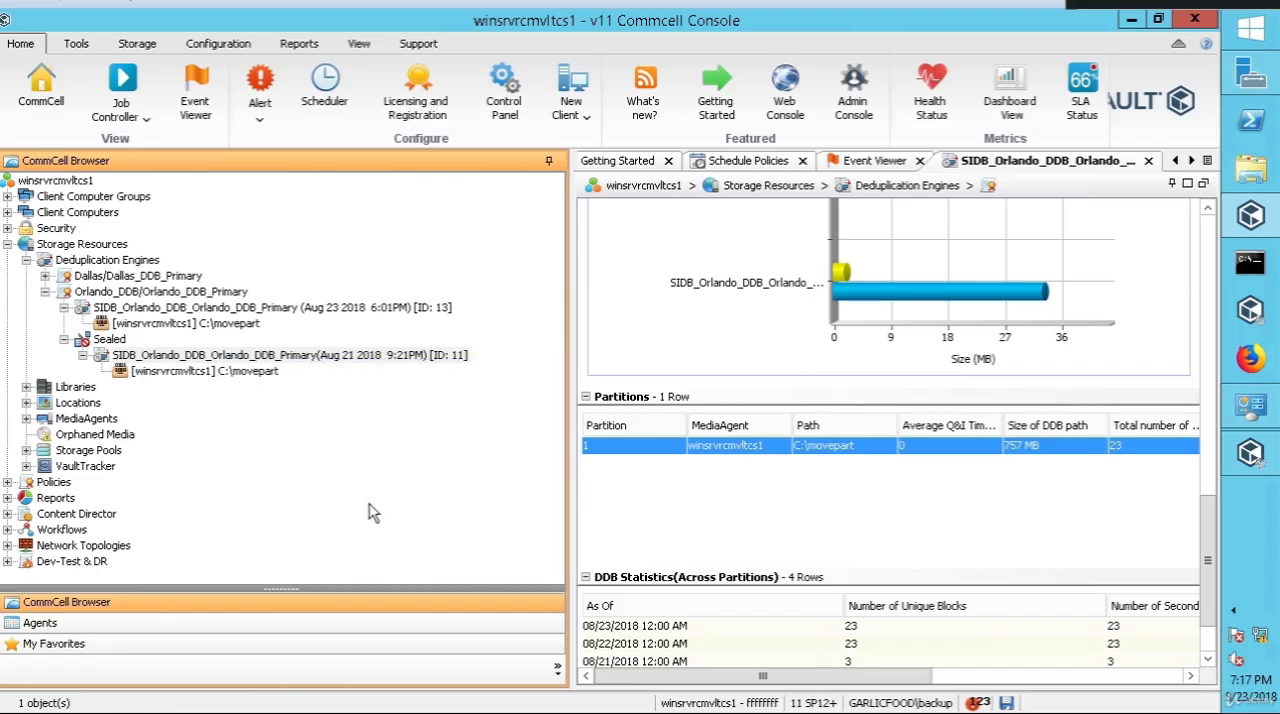